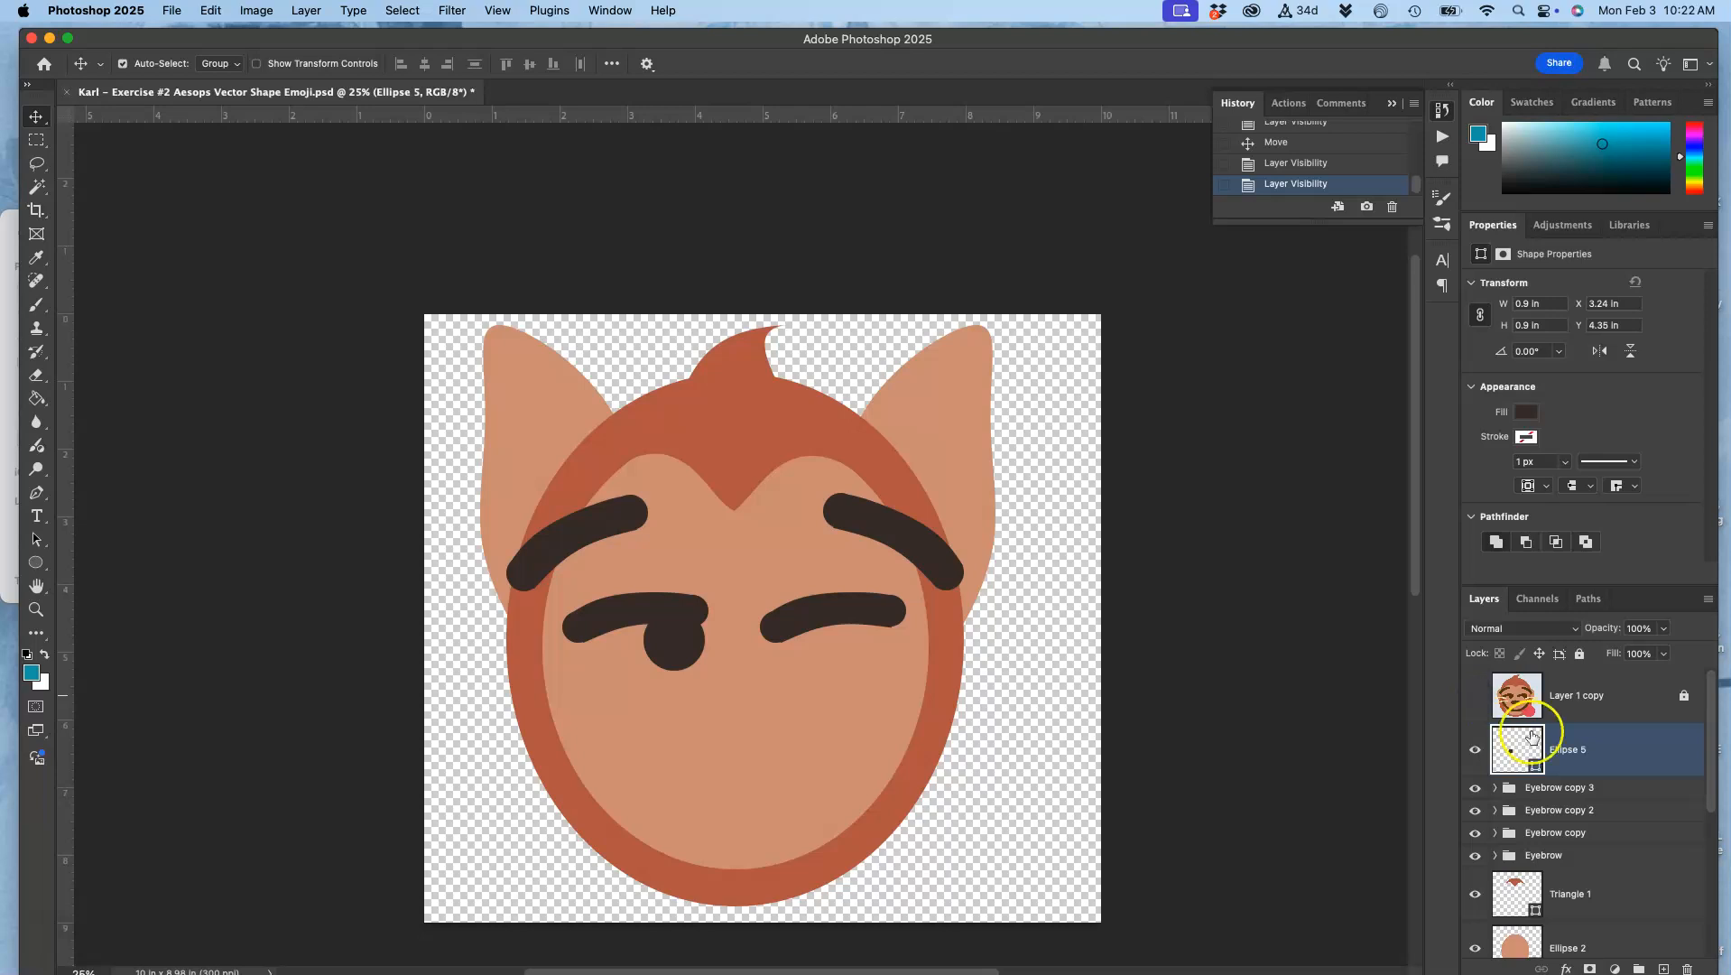
Step: Duplicate the Ellipse 5 pupil and move the copy under the other eyelid to about X 6.1 in, checking it against the reference layer
{"action": "key", "text": "super+j"}
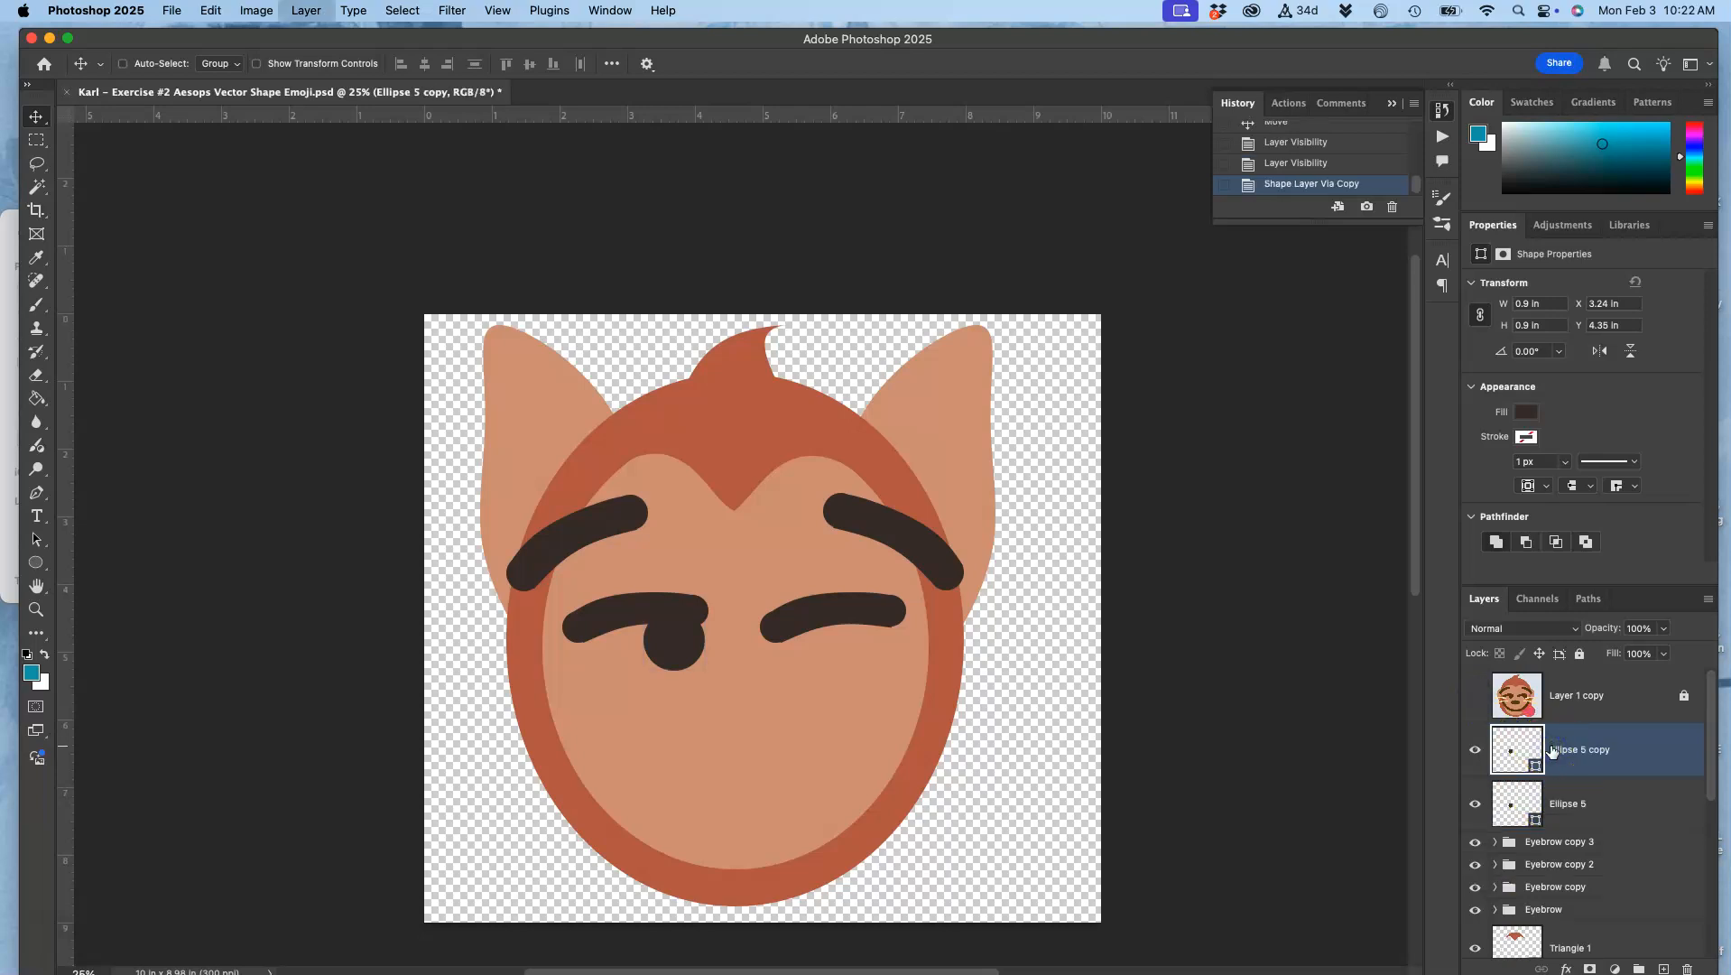
{"action": "left_click_drag", "start_coordinate": [679, 646], "coordinate": [871, 653]}
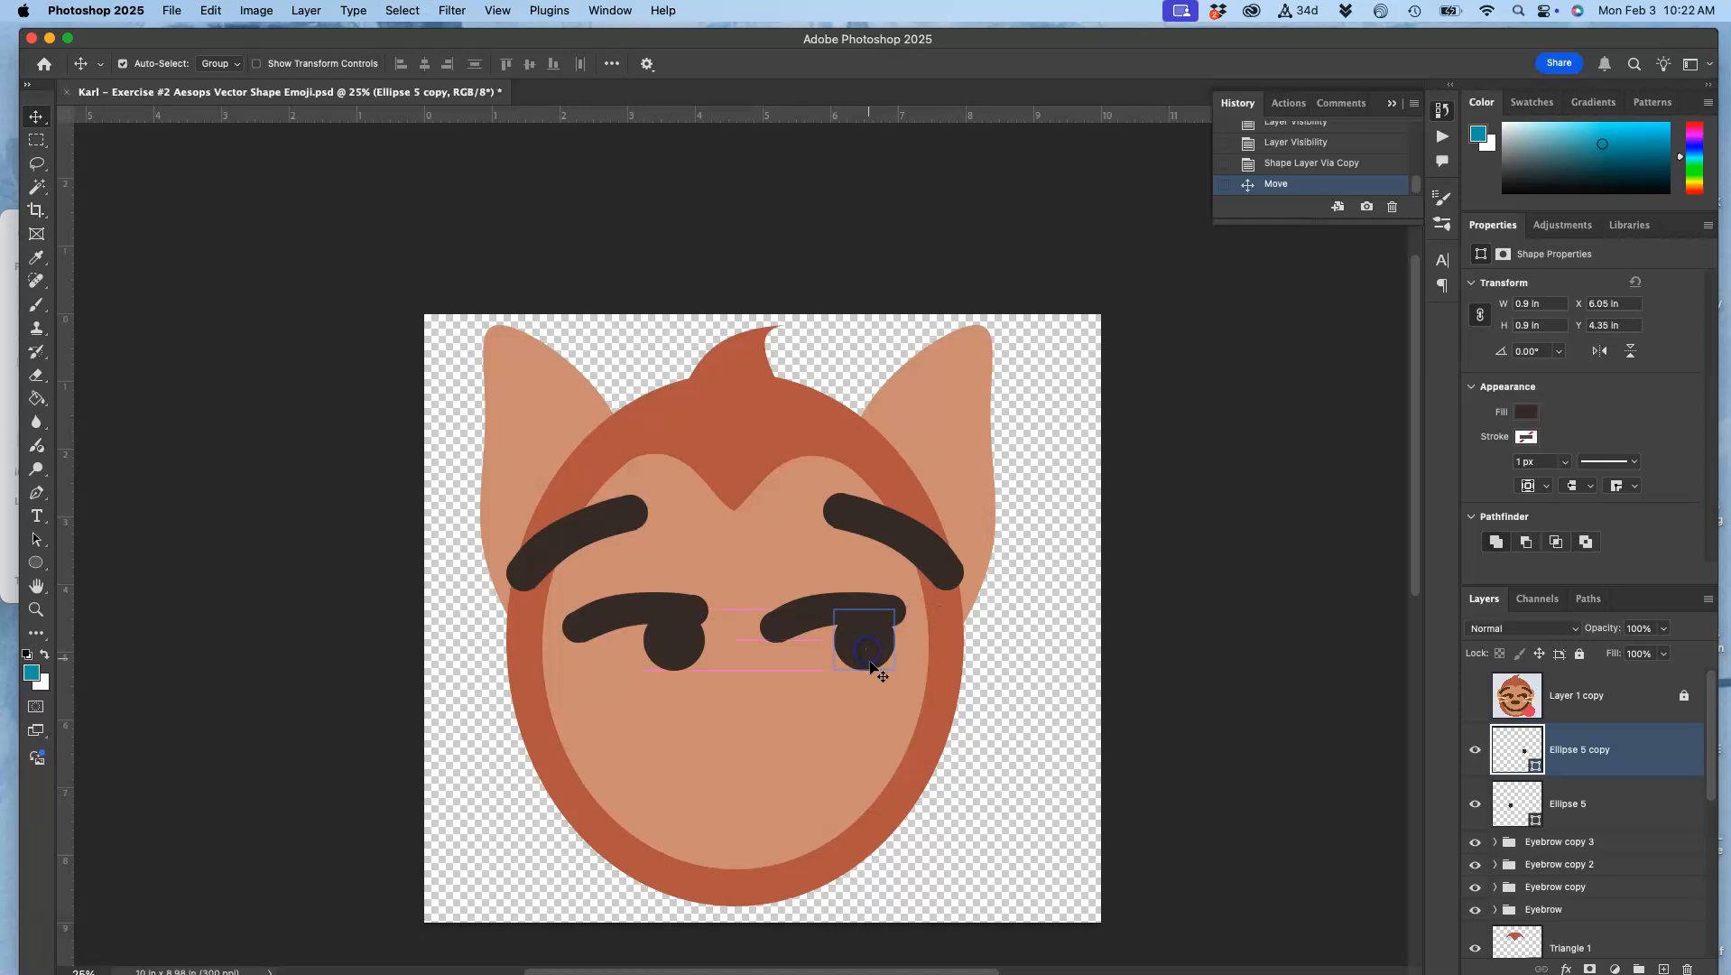
{"action": "left_click", "coordinate": [1476, 695]}
{"action": "left_click", "coordinate": [1477, 696]}
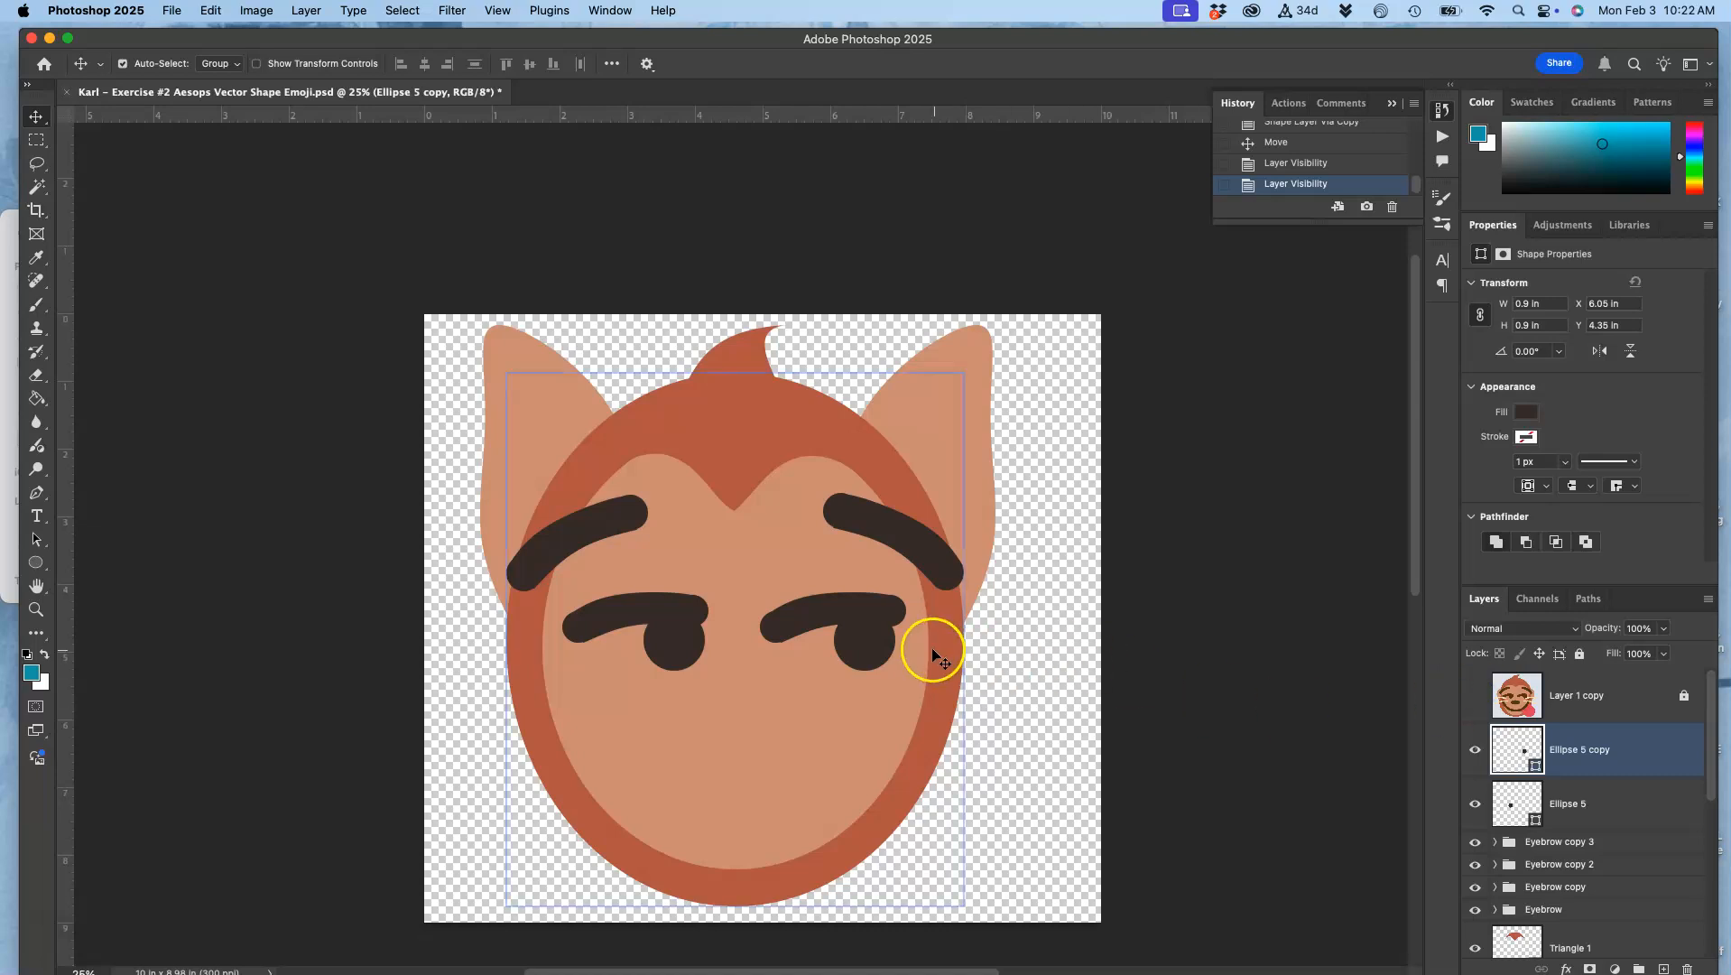
{"action": "left_click_drag", "start_coordinate": [879, 643], "coordinate": [884, 645]}
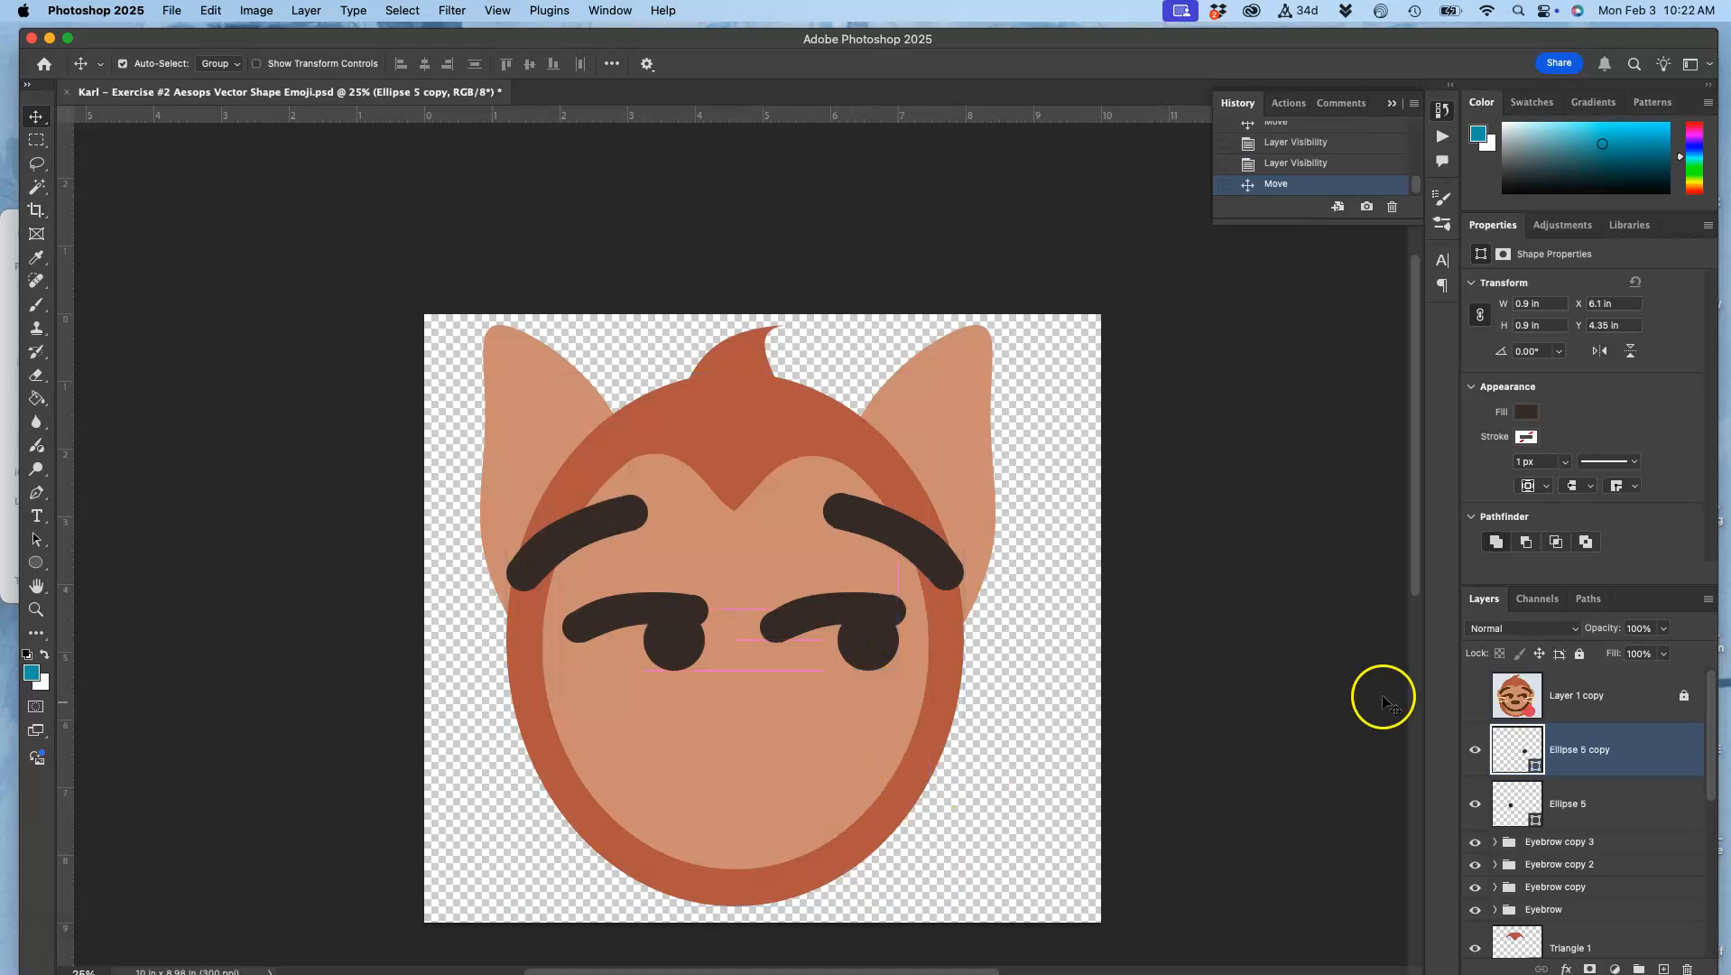
{"action": "left_click", "coordinate": [1473, 696]}
{"action": "left_click", "coordinate": [1473, 696]}
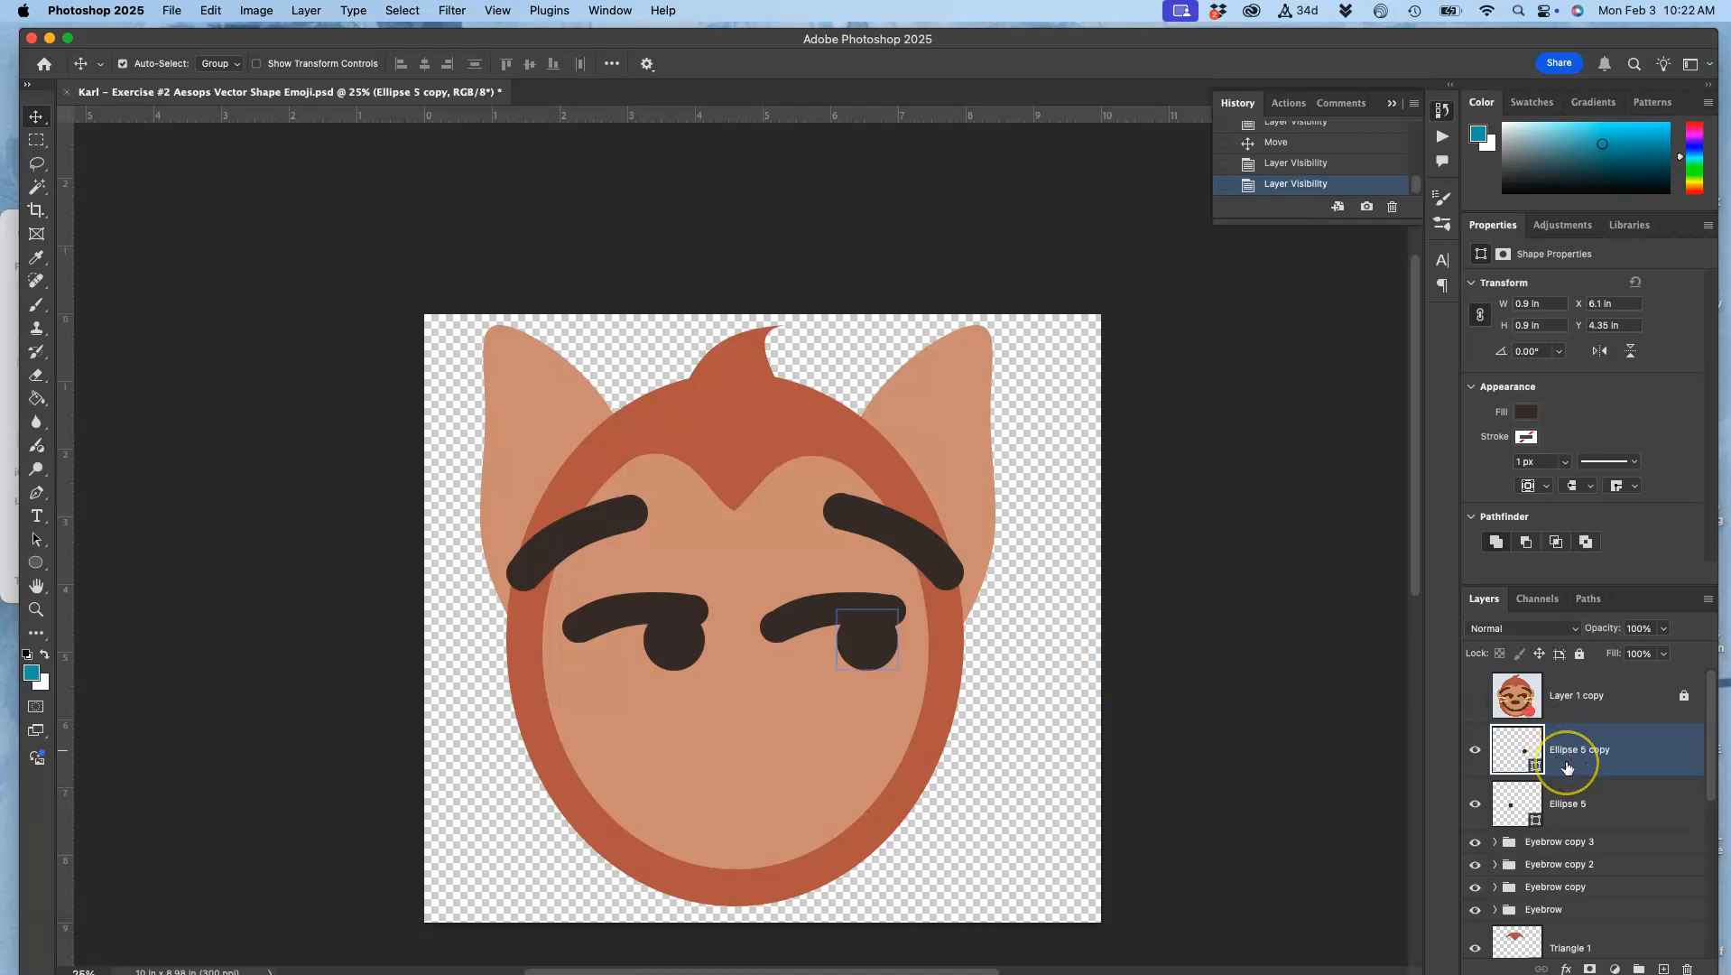
Step: Duplicate the second pupil, show the Layer 1 copy reference and move the new ellipse onto the reference nose
{"action": "key", "text": "super+j"}
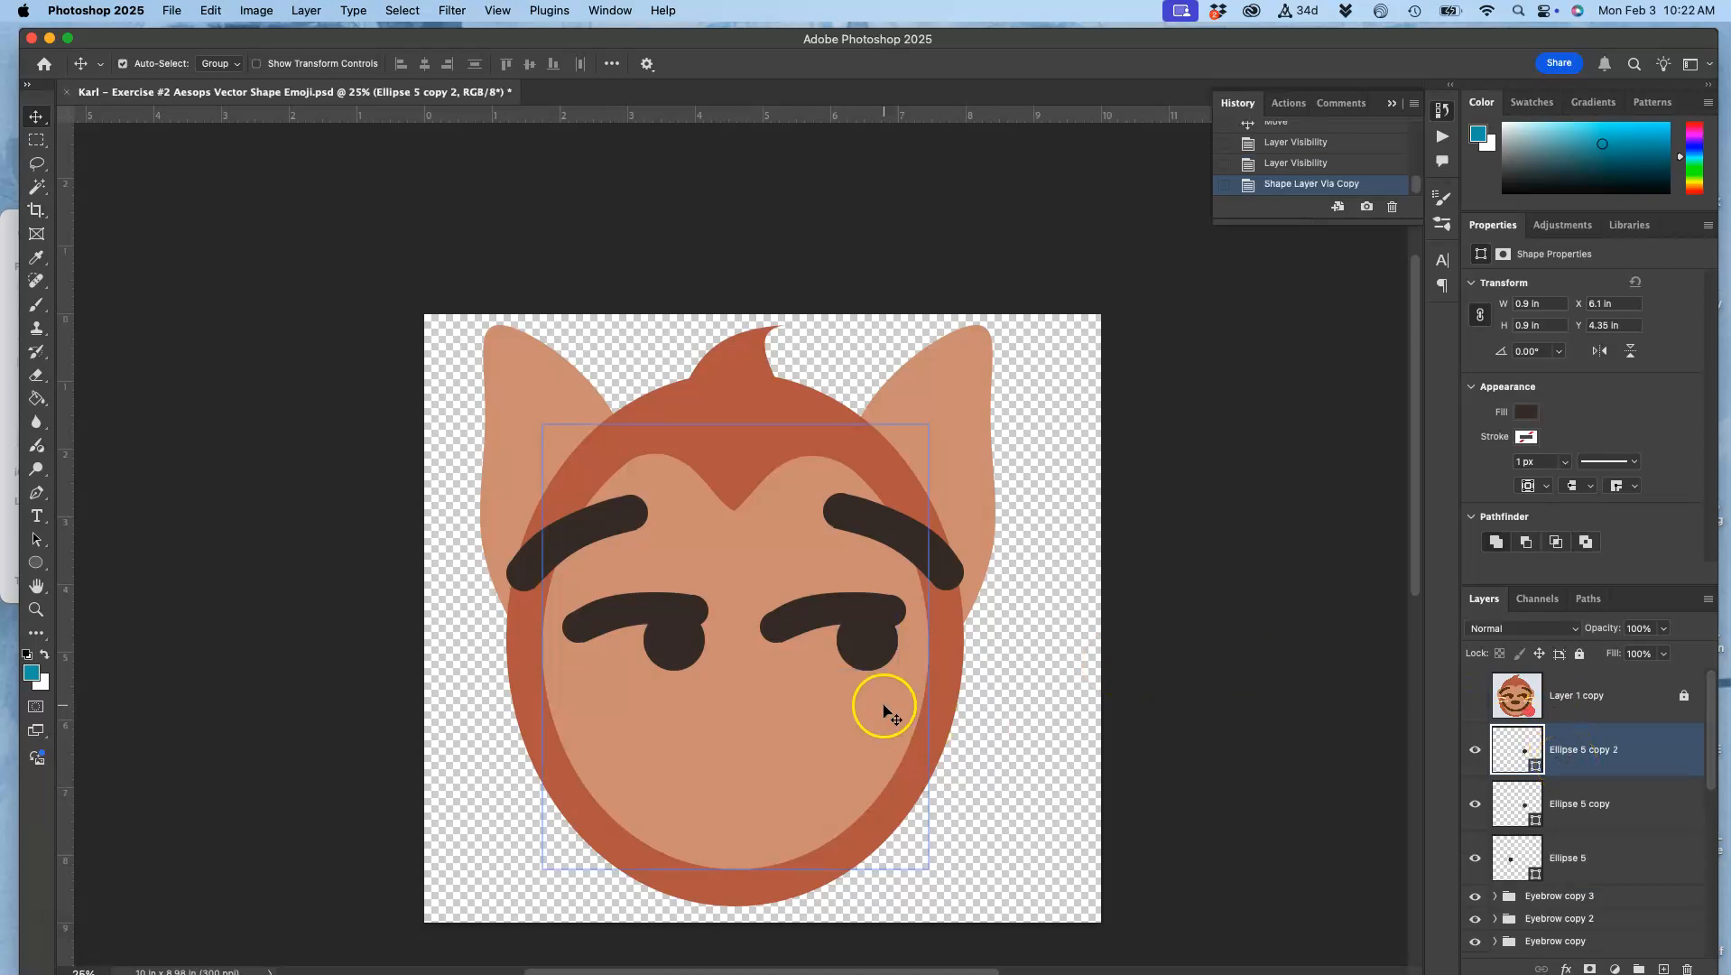
{"action": "left_click", "coordinate": [1475, 696]}
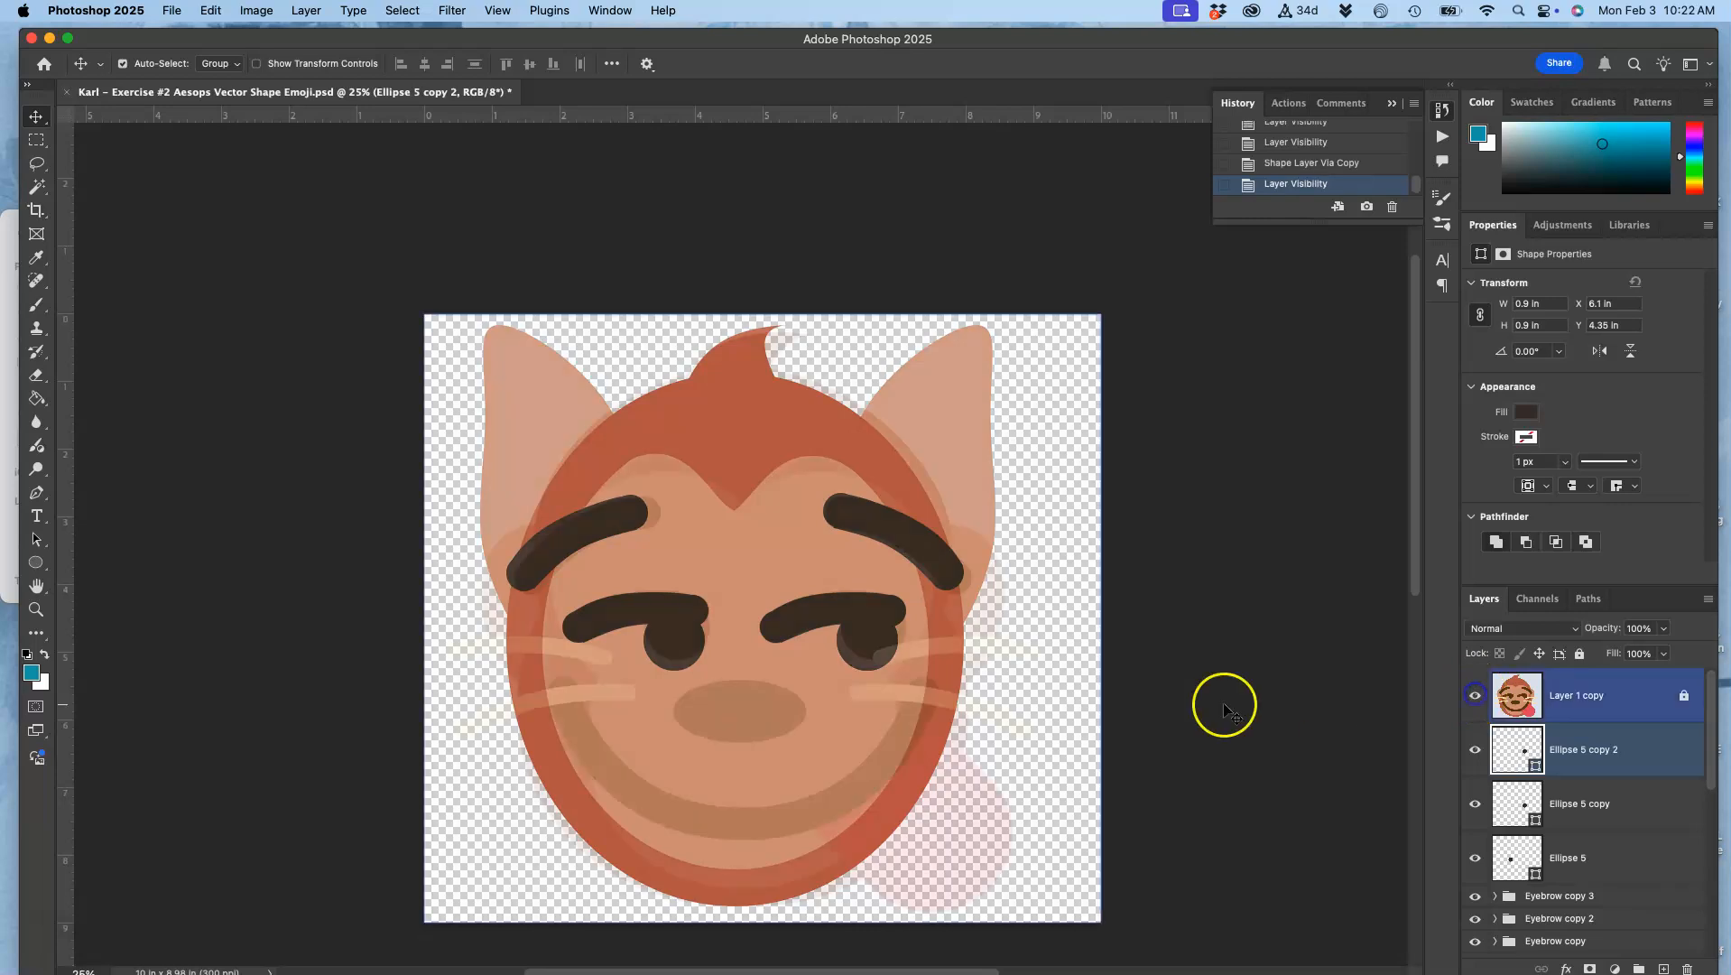
{"action": "left_click_drag", "start_coordinate": [864, 652], "coordinate": [736, 727]}
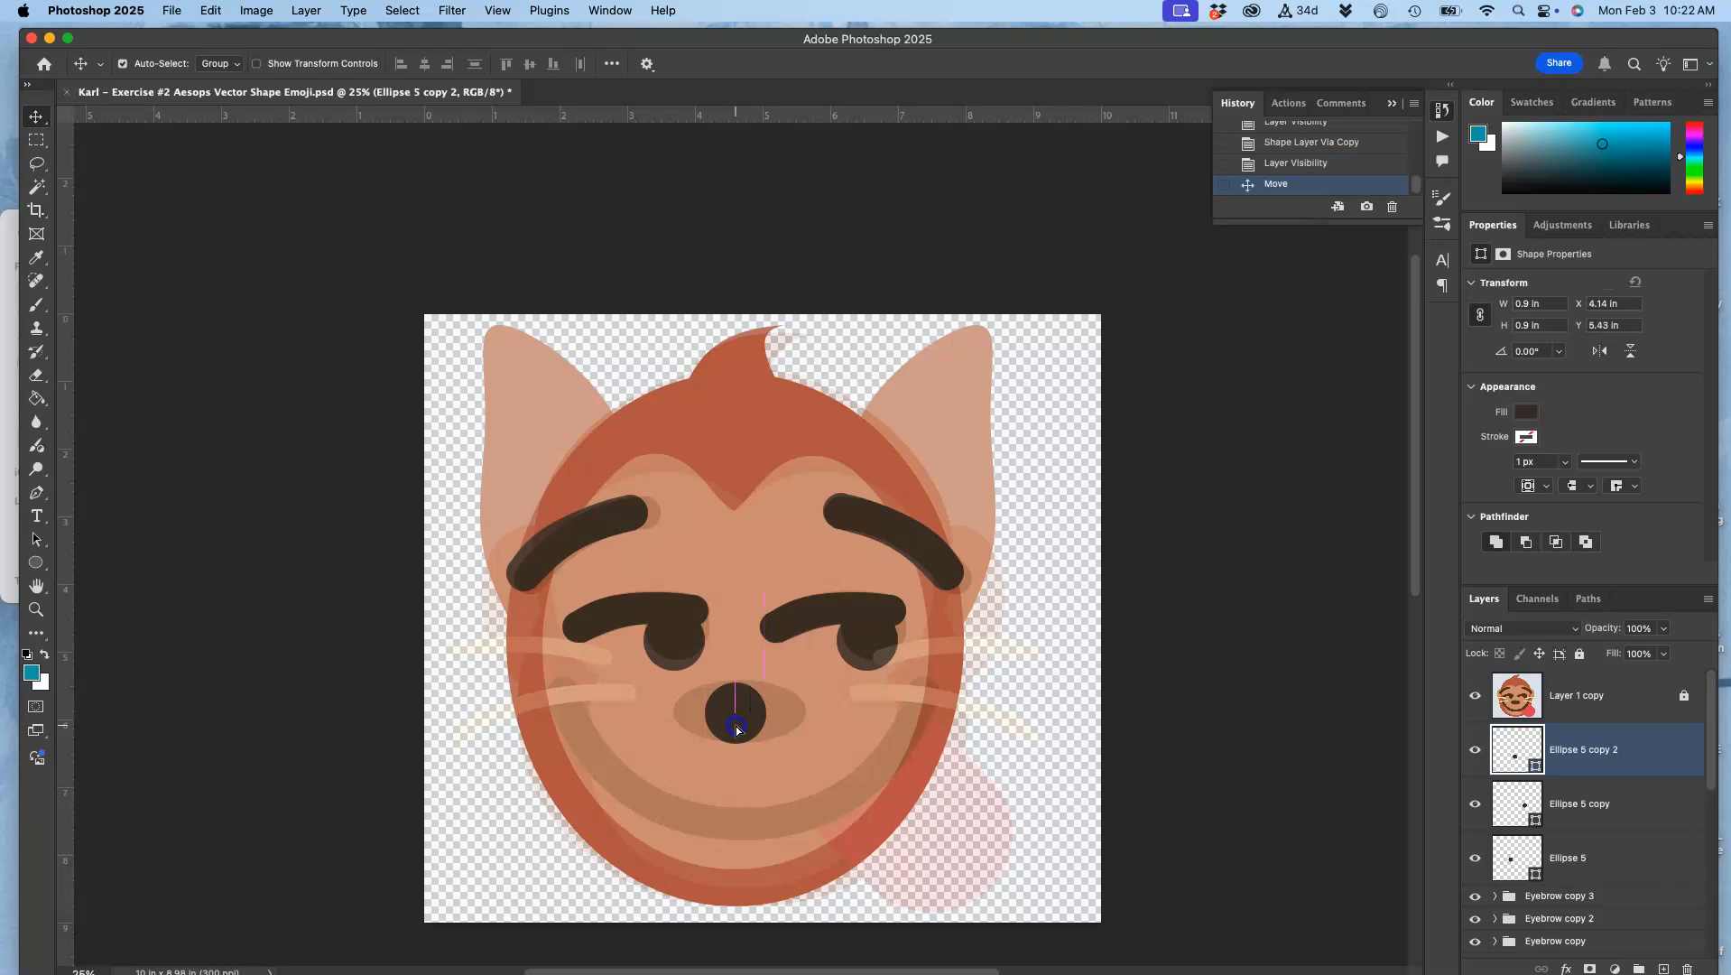
Step: Stretch the new ellipse to about 2 in wide, move it down below the nose to about Y 6.61 in, and hide the reference layer
{"action": "key", "text": "super"}
{"action": "key", "text": "super+t"}
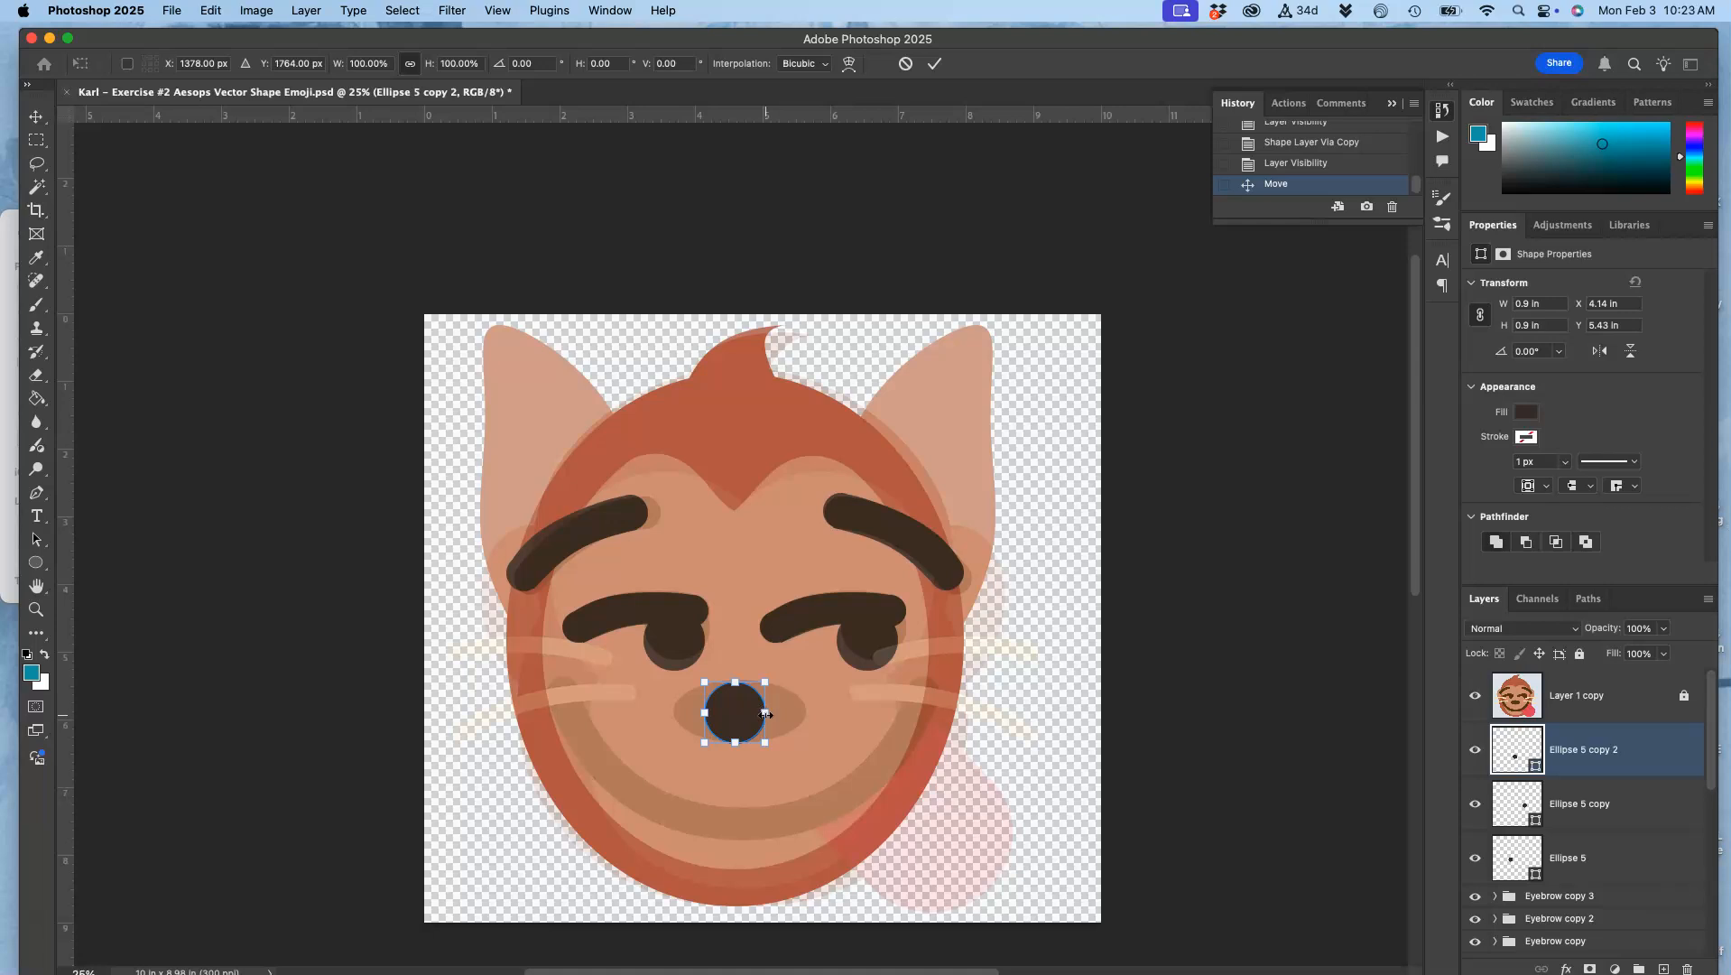
{"action": "left_click_drag", "start_coordinate": [765, 715], "coordinate": [803, 715]}
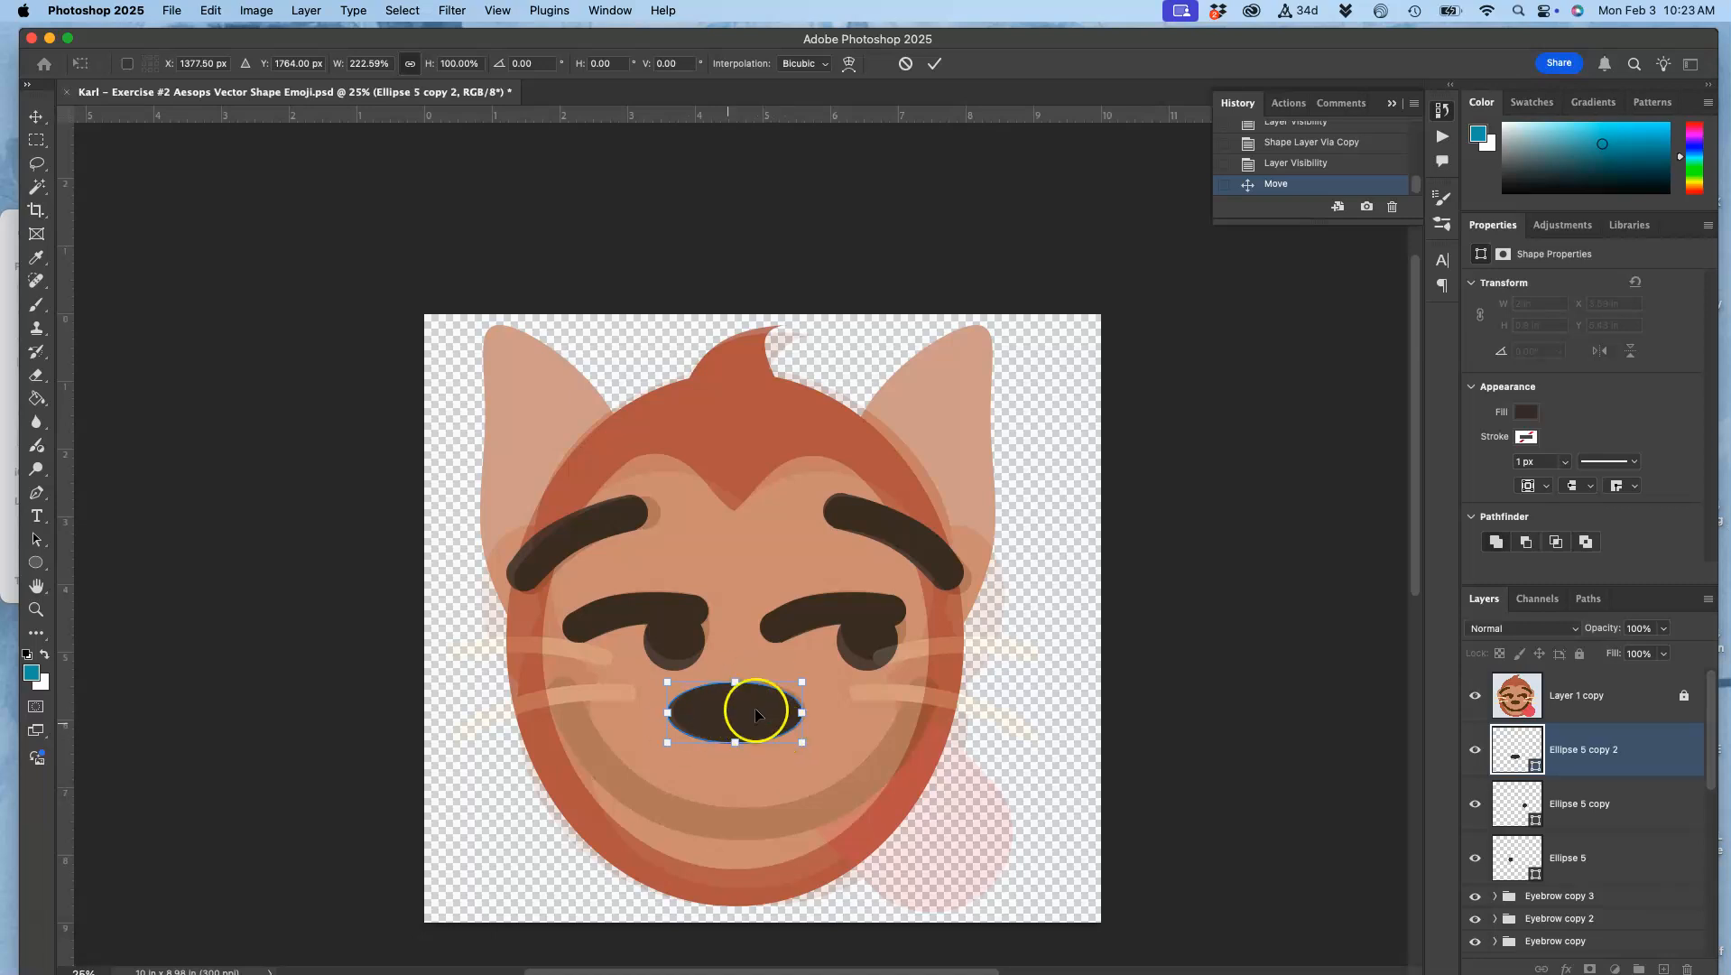
{"action": "left_click_drag", "start_coordinate": [749, 726], "coordinate": [751, 795]}
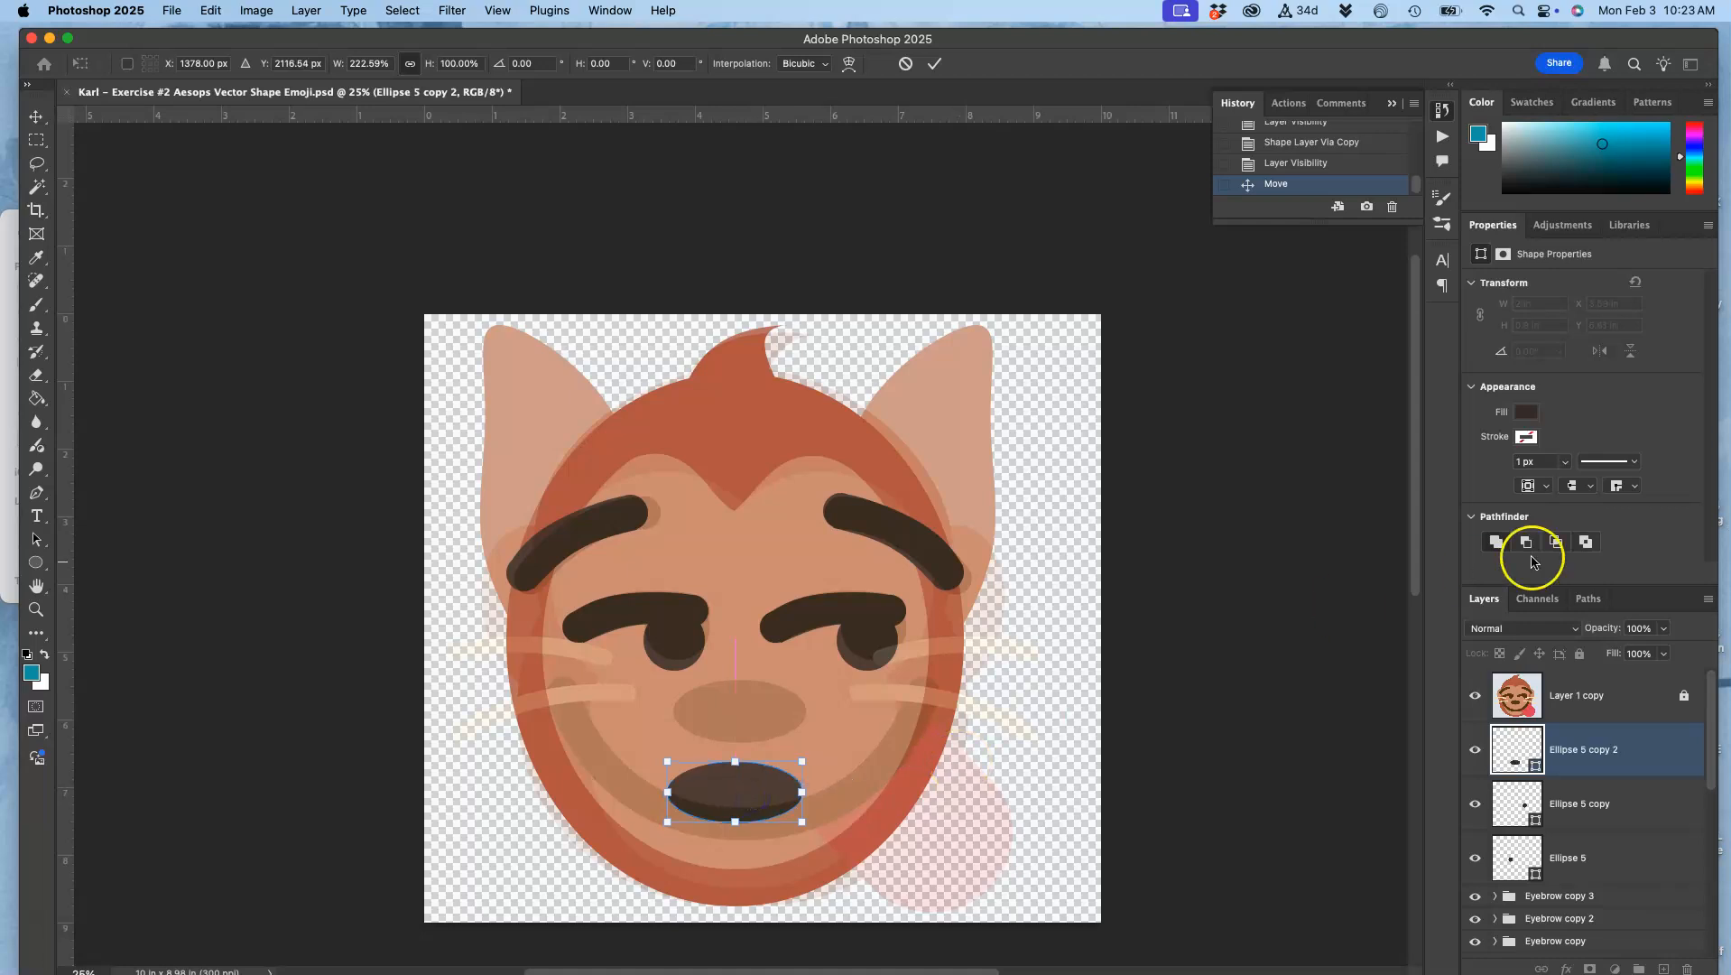
{"action": "left_click", "coordinate": [1480, 696]}
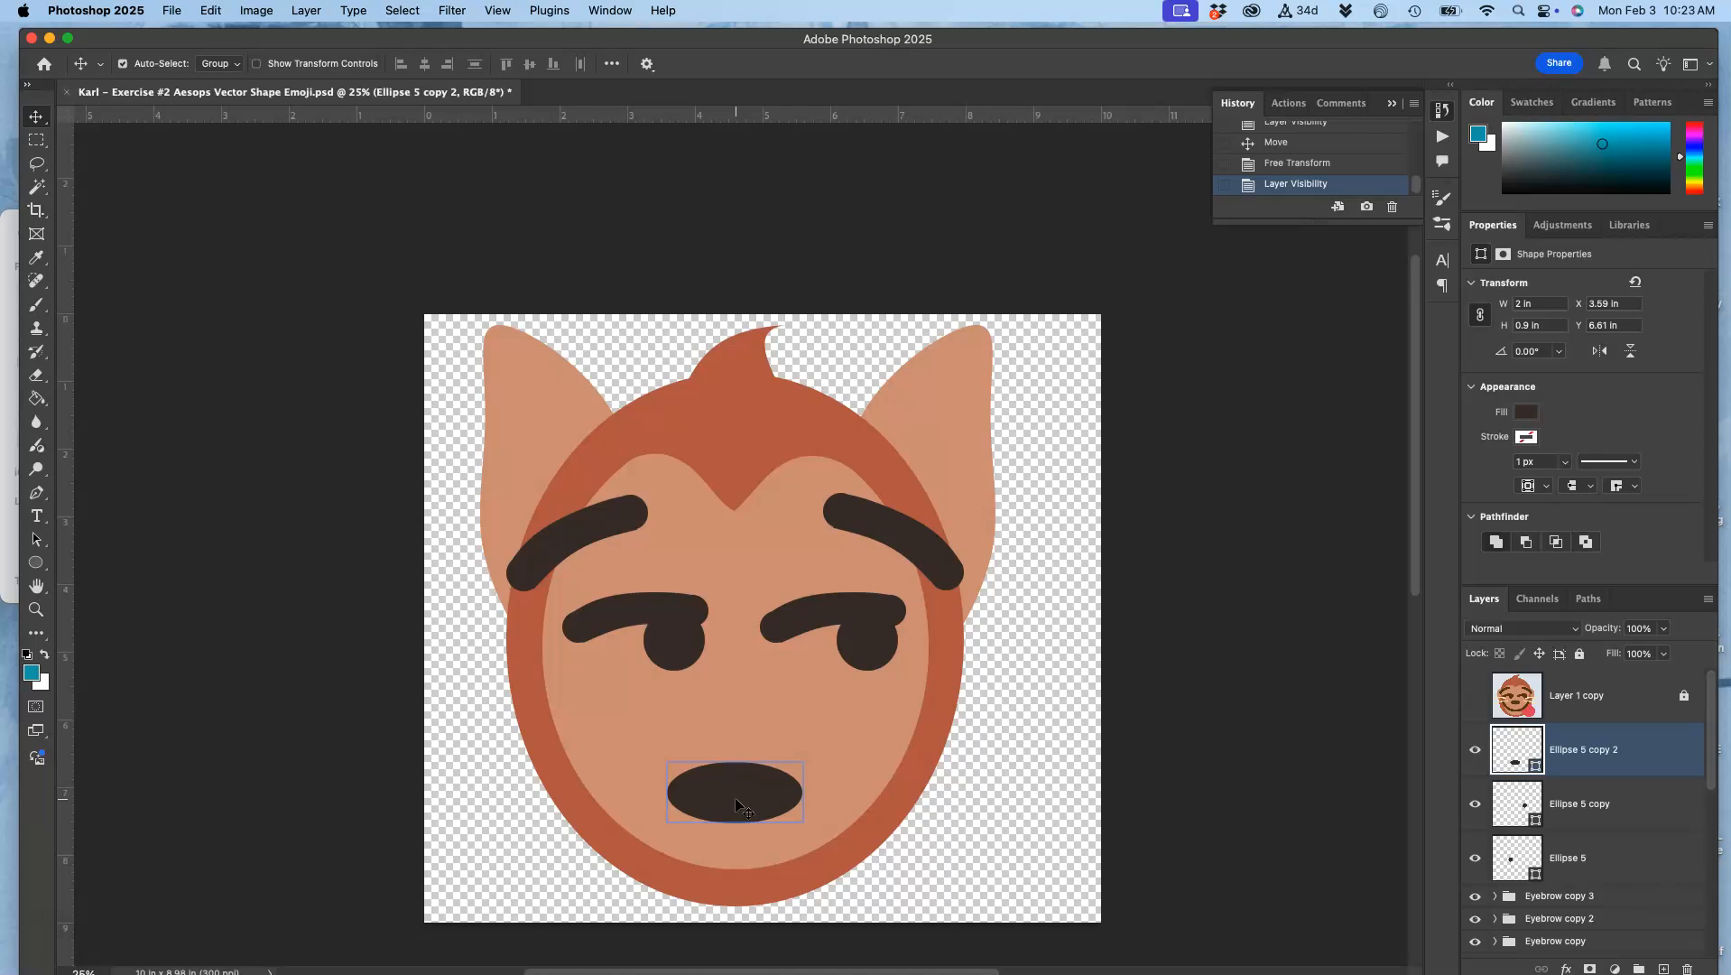
Step: Warp the wide ellipse by pulling both lower corners inward so its underside tapers, and nudge the shape slightly
{"action": "key", "text": "super+t"}
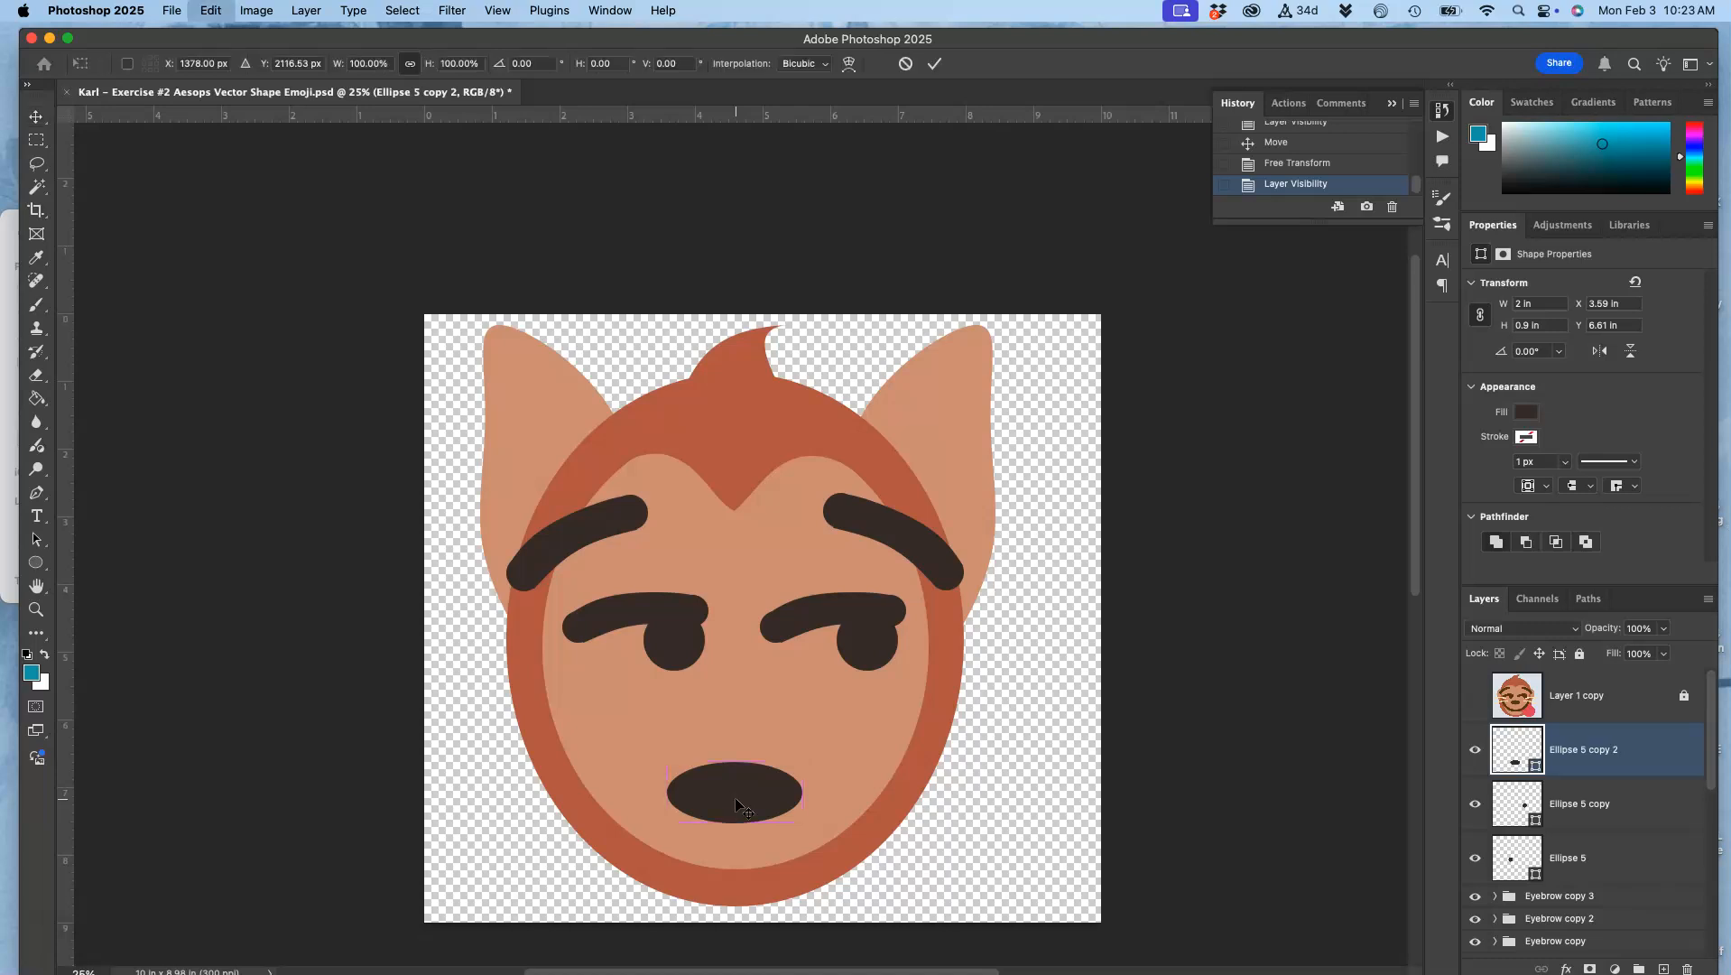
{"action": "key", "text": "super+equal"}
{"action": "key", "text": "super+equal"}
{"action": "scroll", "coordinate": [736, 806], "scroll_direction": "down", "scroll_amount": 10}
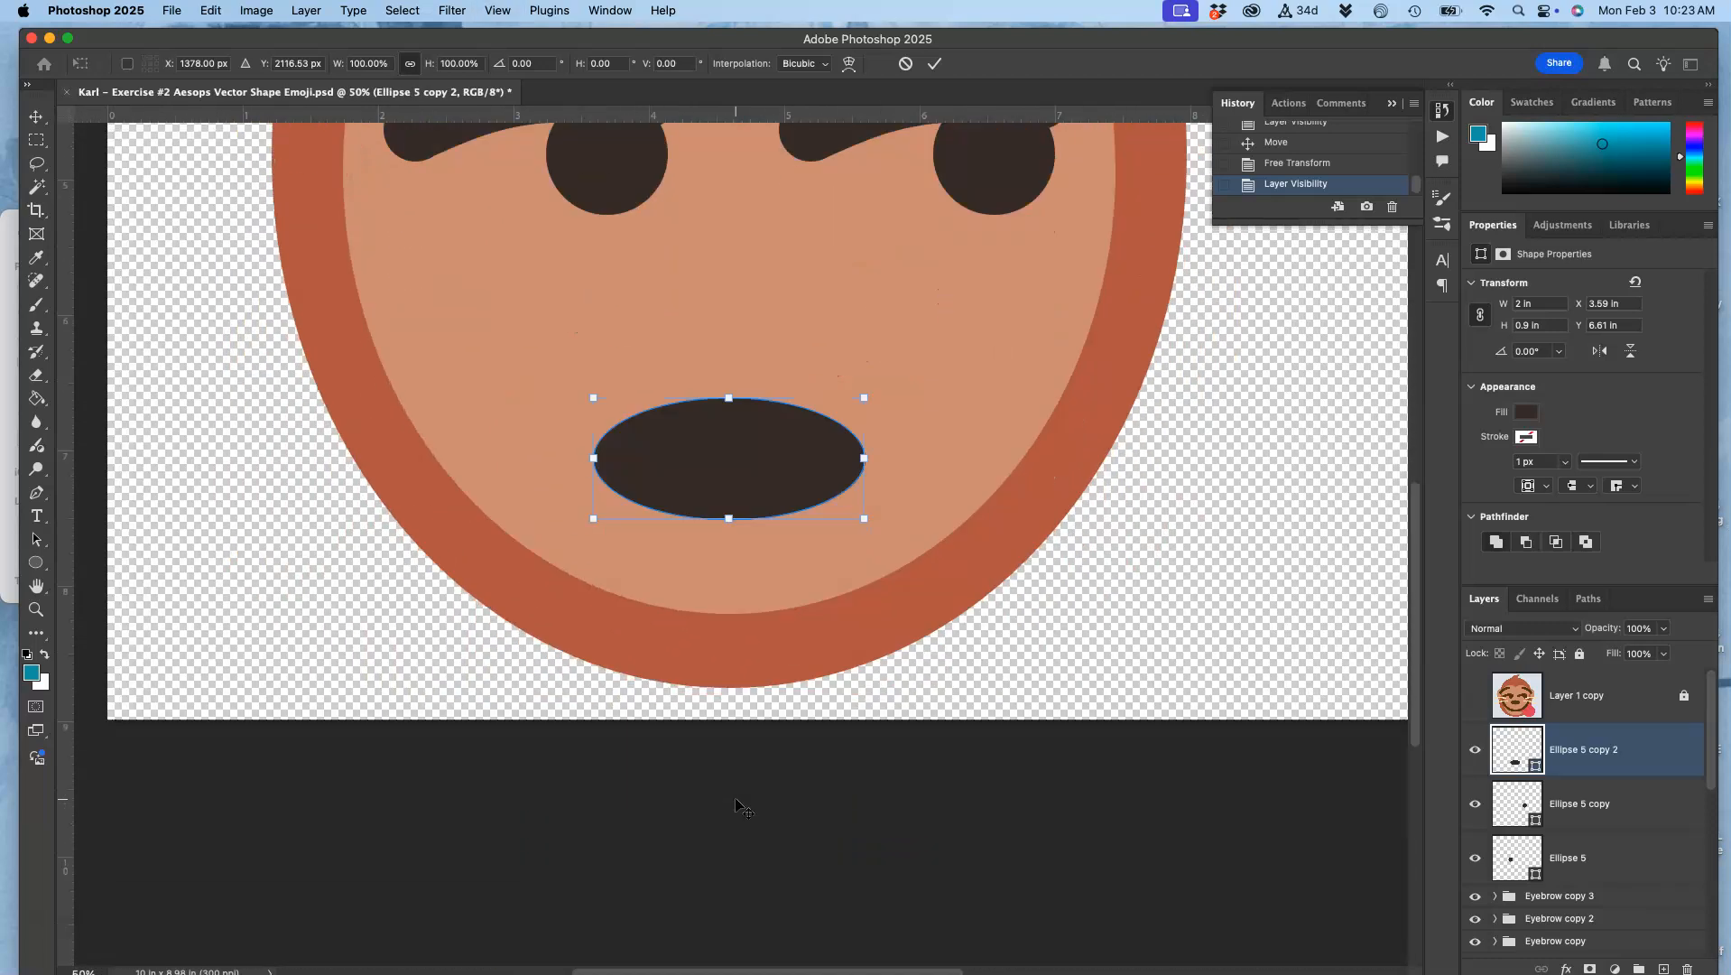
{"action": "scroll", "coordinate": [734, 801], "scroll_direction": "up", "scroll_amount": 3}
{"action": "right_click", "coordinate": [735, 602]}
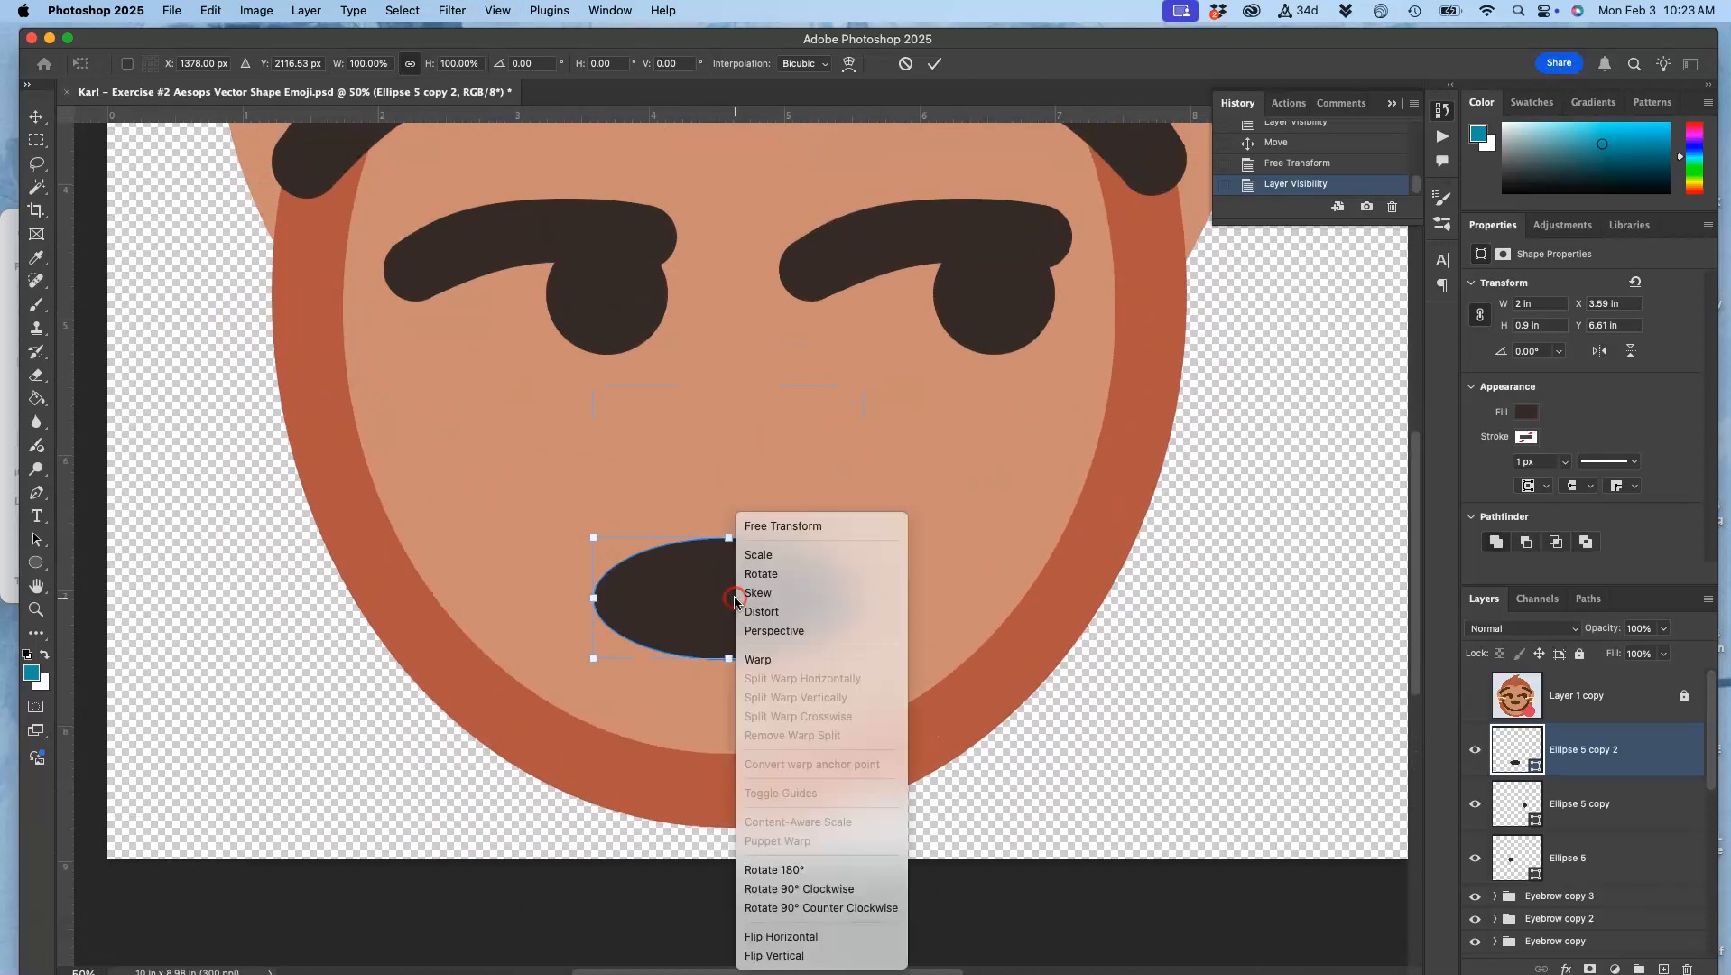
{"action": "left_click", "coordinate": [747, 659]}
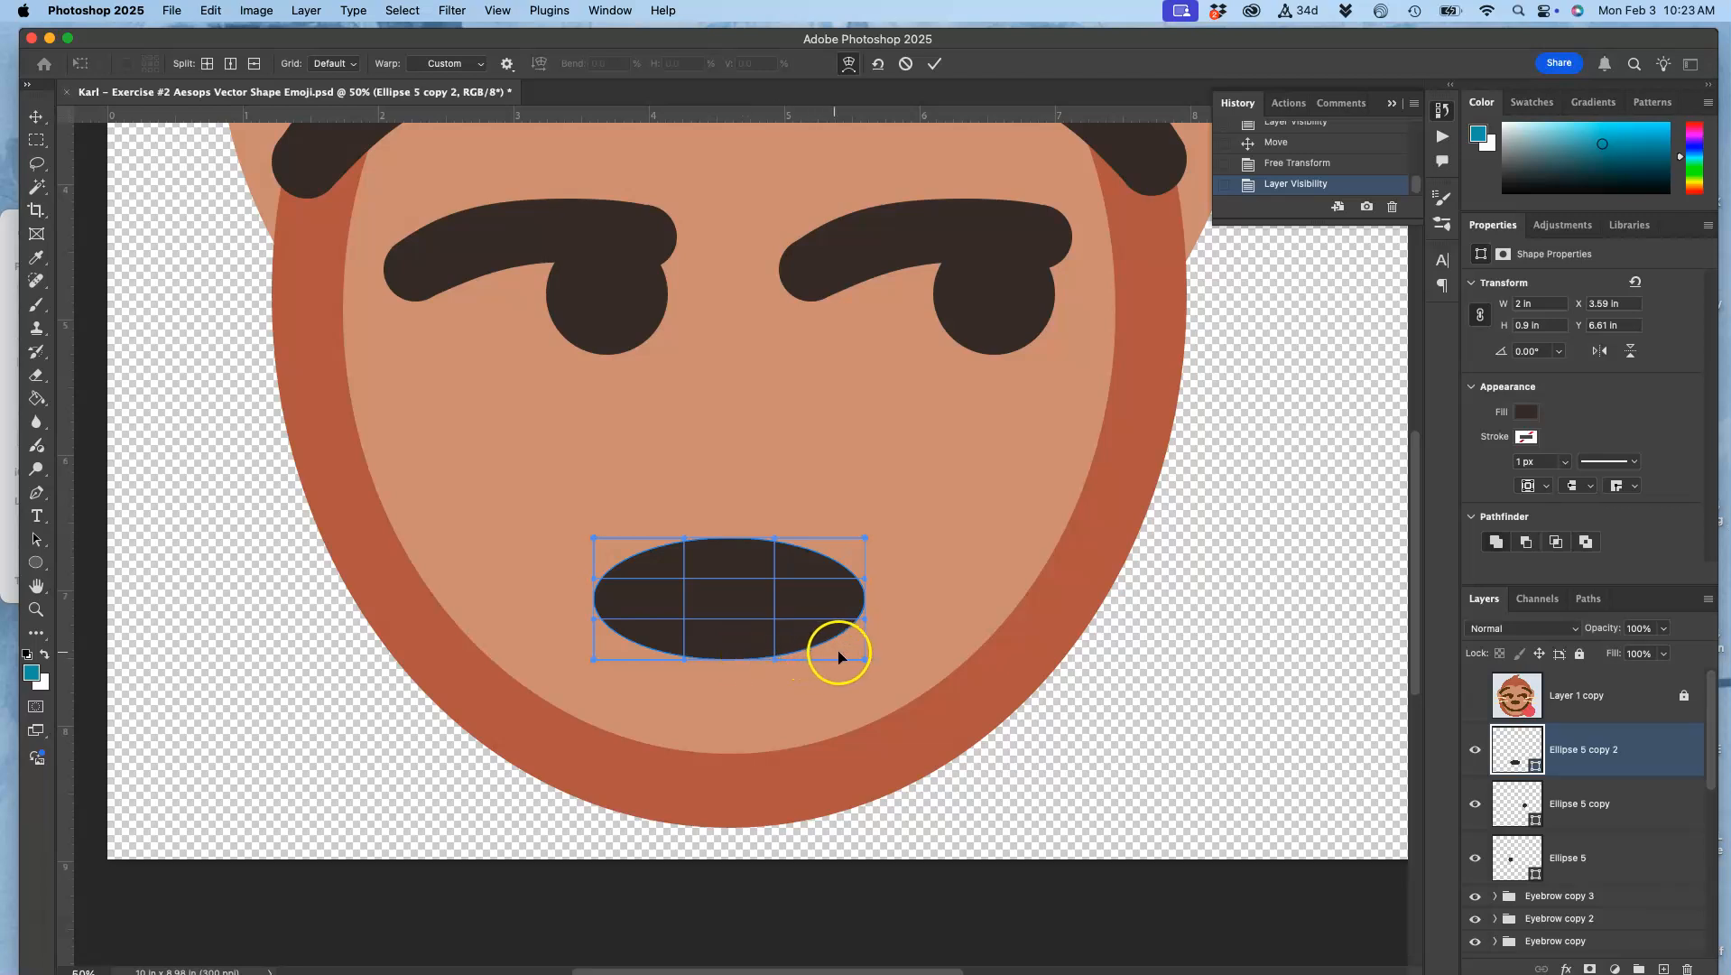
{"action": "left_click_drag", "start_coordinate": [864, 659], "coordinate": [786, 638]}
{"action": "left_click", "coordinate": [603, 664]}
{"action": "left_click_drag", "start_coordinate": [592, 660], "coordinate": [647, 641]}
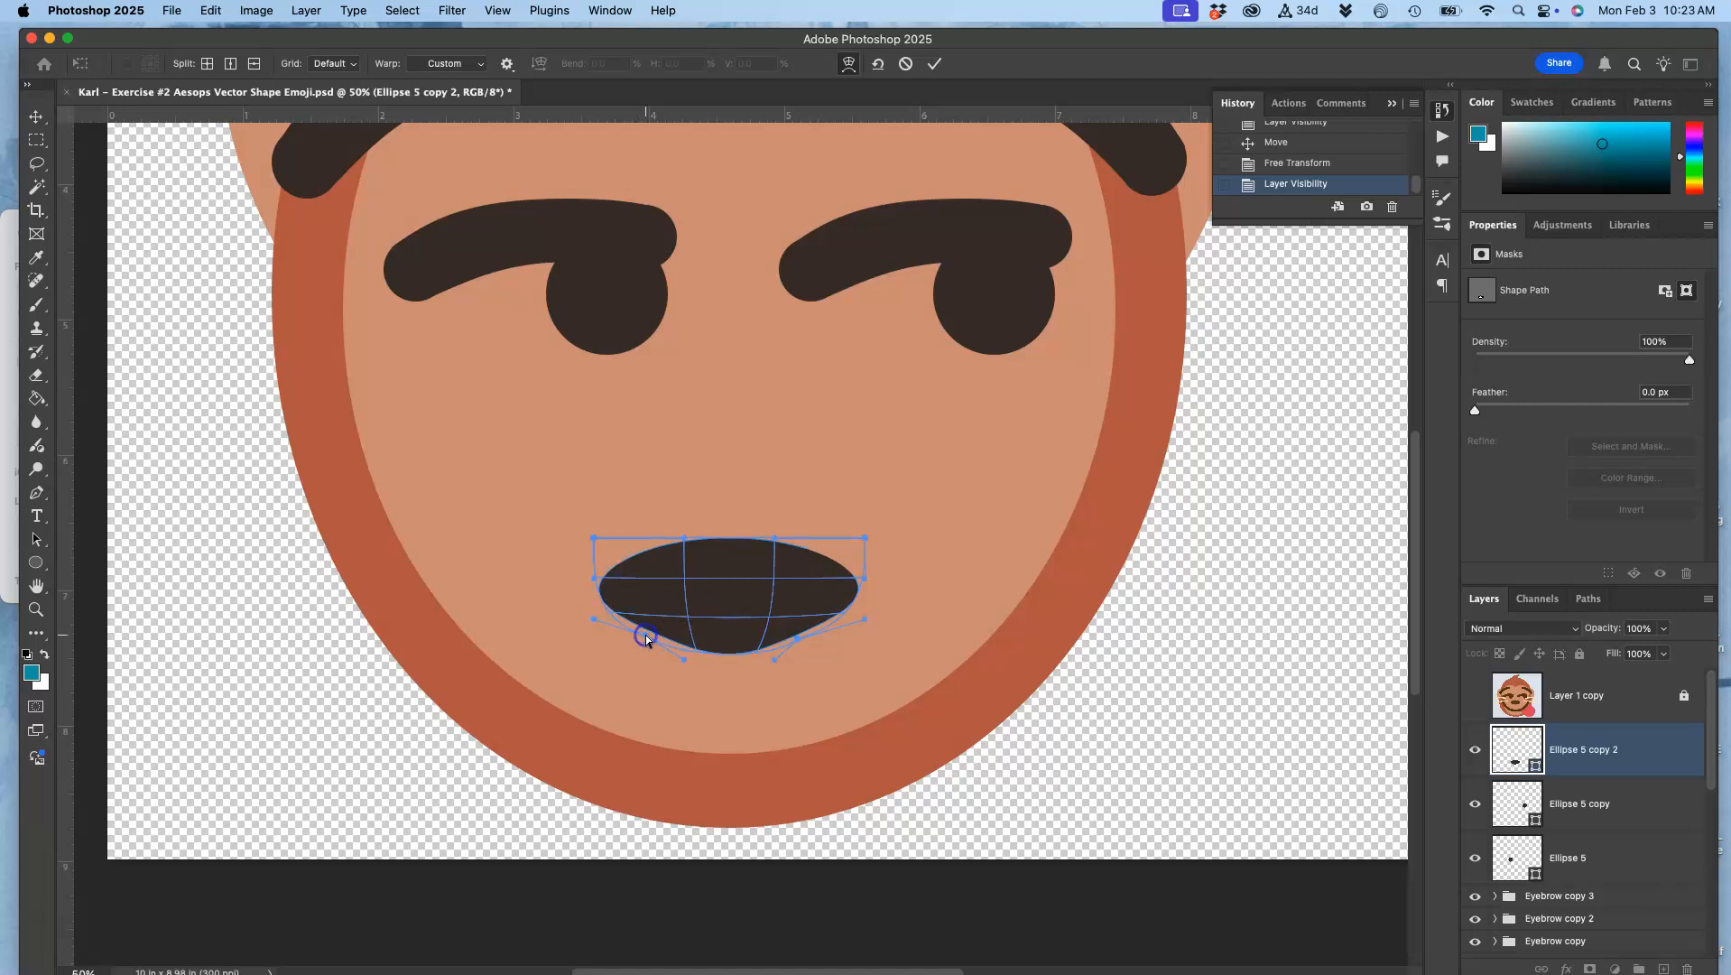
{"action": "key", "text": "Return"}
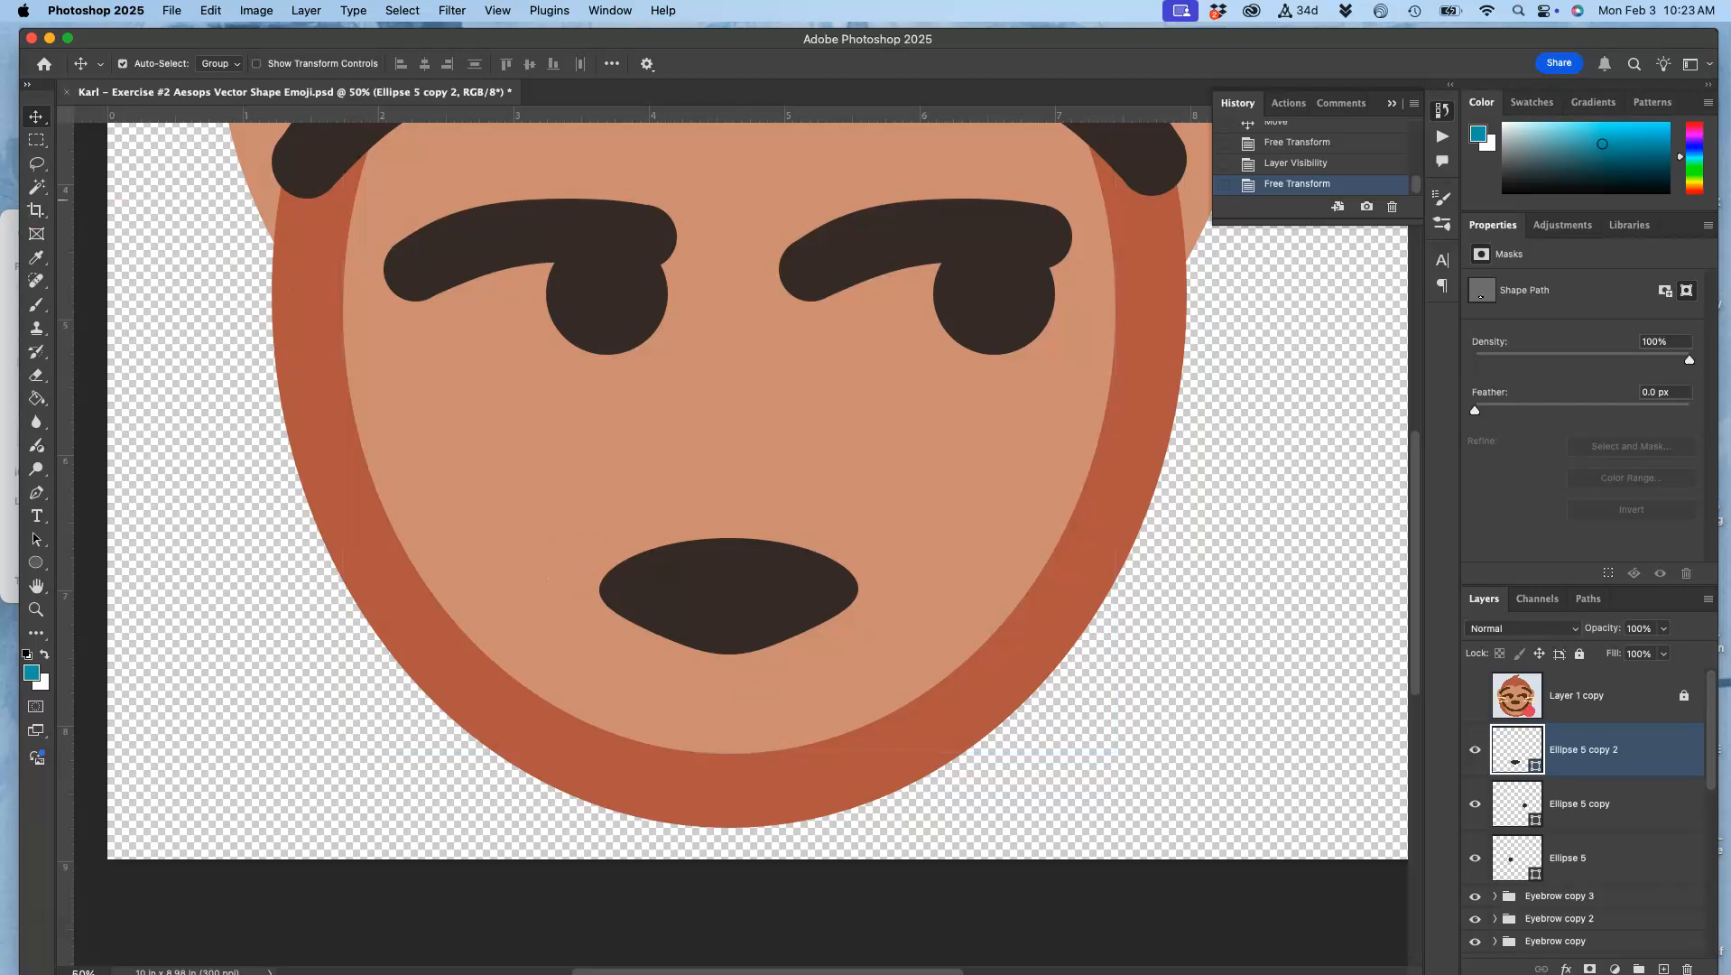
{"action": "left_click_drag", "start_coordinate": [715, 587], "coordinate": [717, 592]}
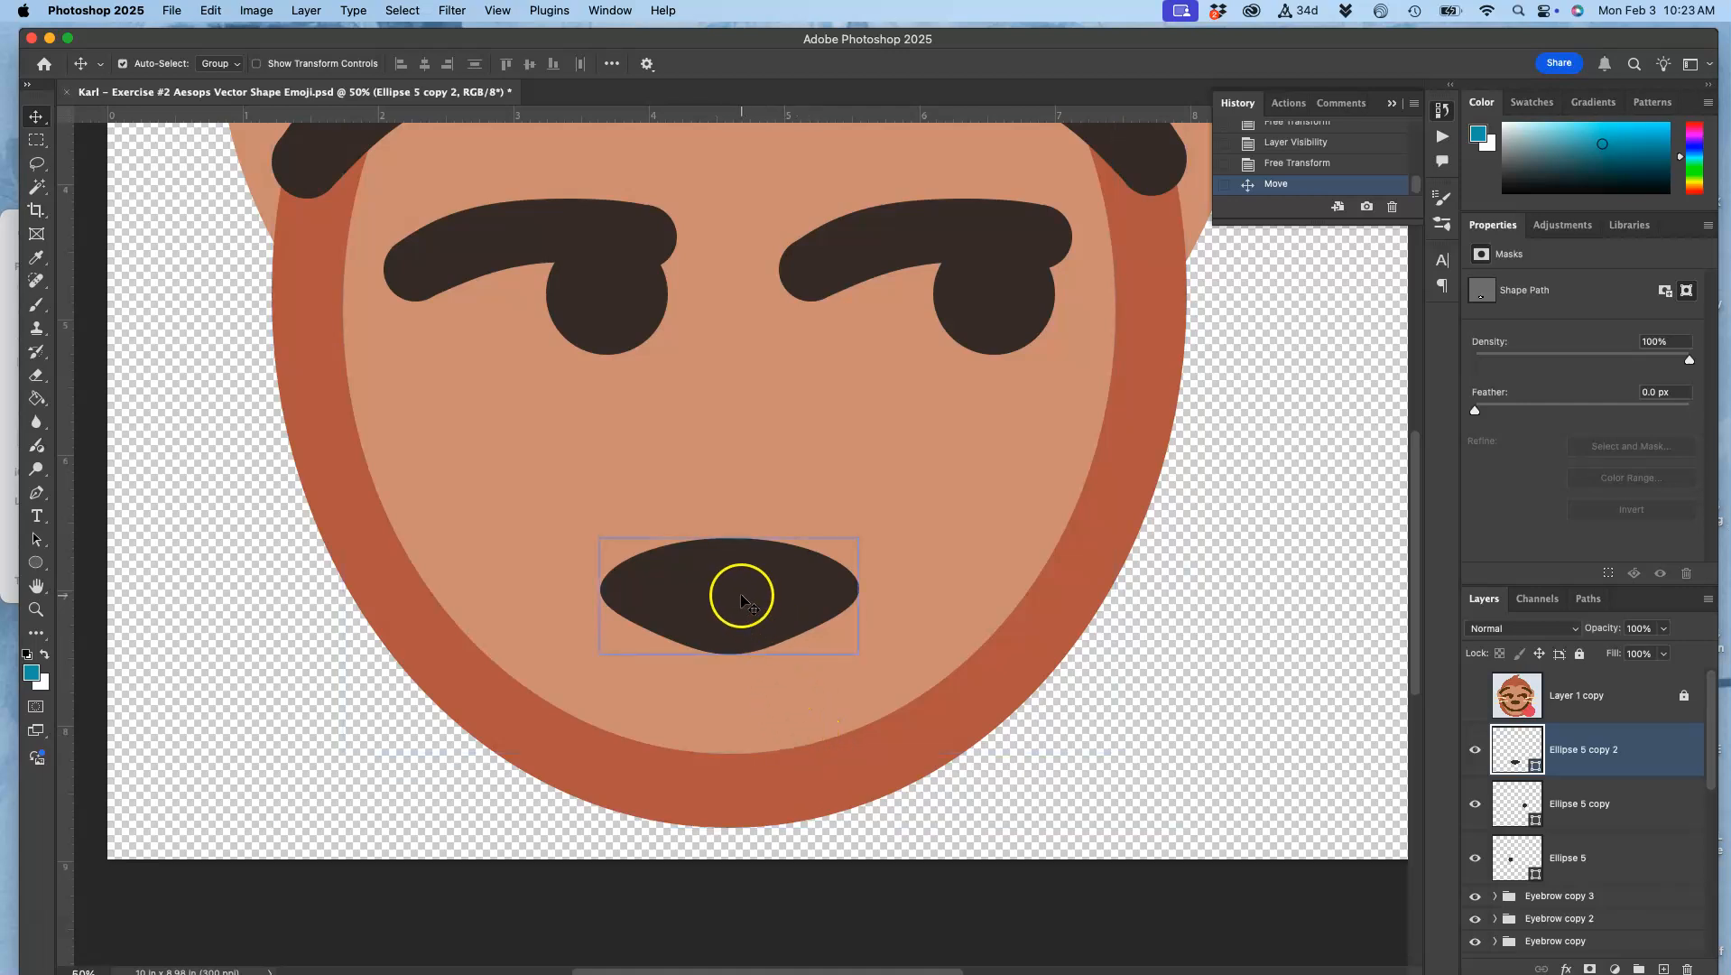
Step: Warp the tan inner-face shape, Ellipse 2, by pulling its lower edge down almost to the chin of the outer face
{"action": "scroll", "coordinate": [1591, 780], "scroll_direction": "down", "scroll_amount": 10}
{"action": "left_click", "coordinate": [1588, 784]}
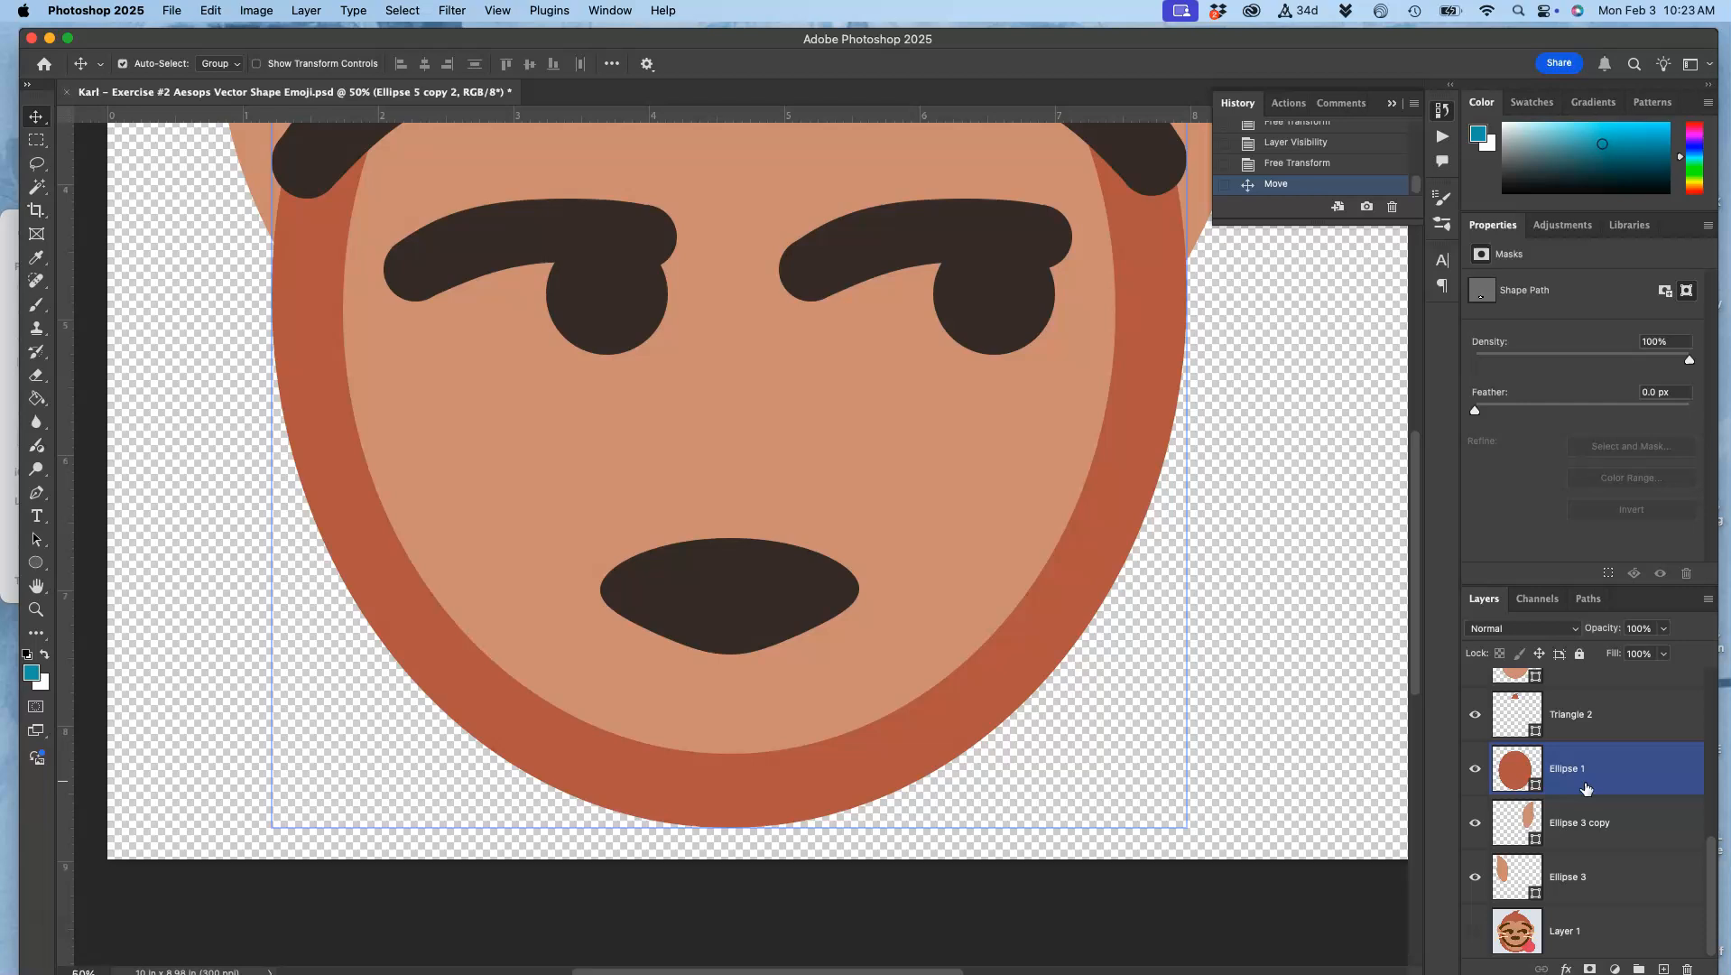
{"action": "scroll", "coordinate": [1570, 778], "scroll_direction": "up", "scroll_amount": 1}
{"action": "scroll", "coordinate": [1571, 778], "scroll_direction": "up", "scroll_amount": 1}
{"action": "left_click", "coordinate": [1568, 735]}
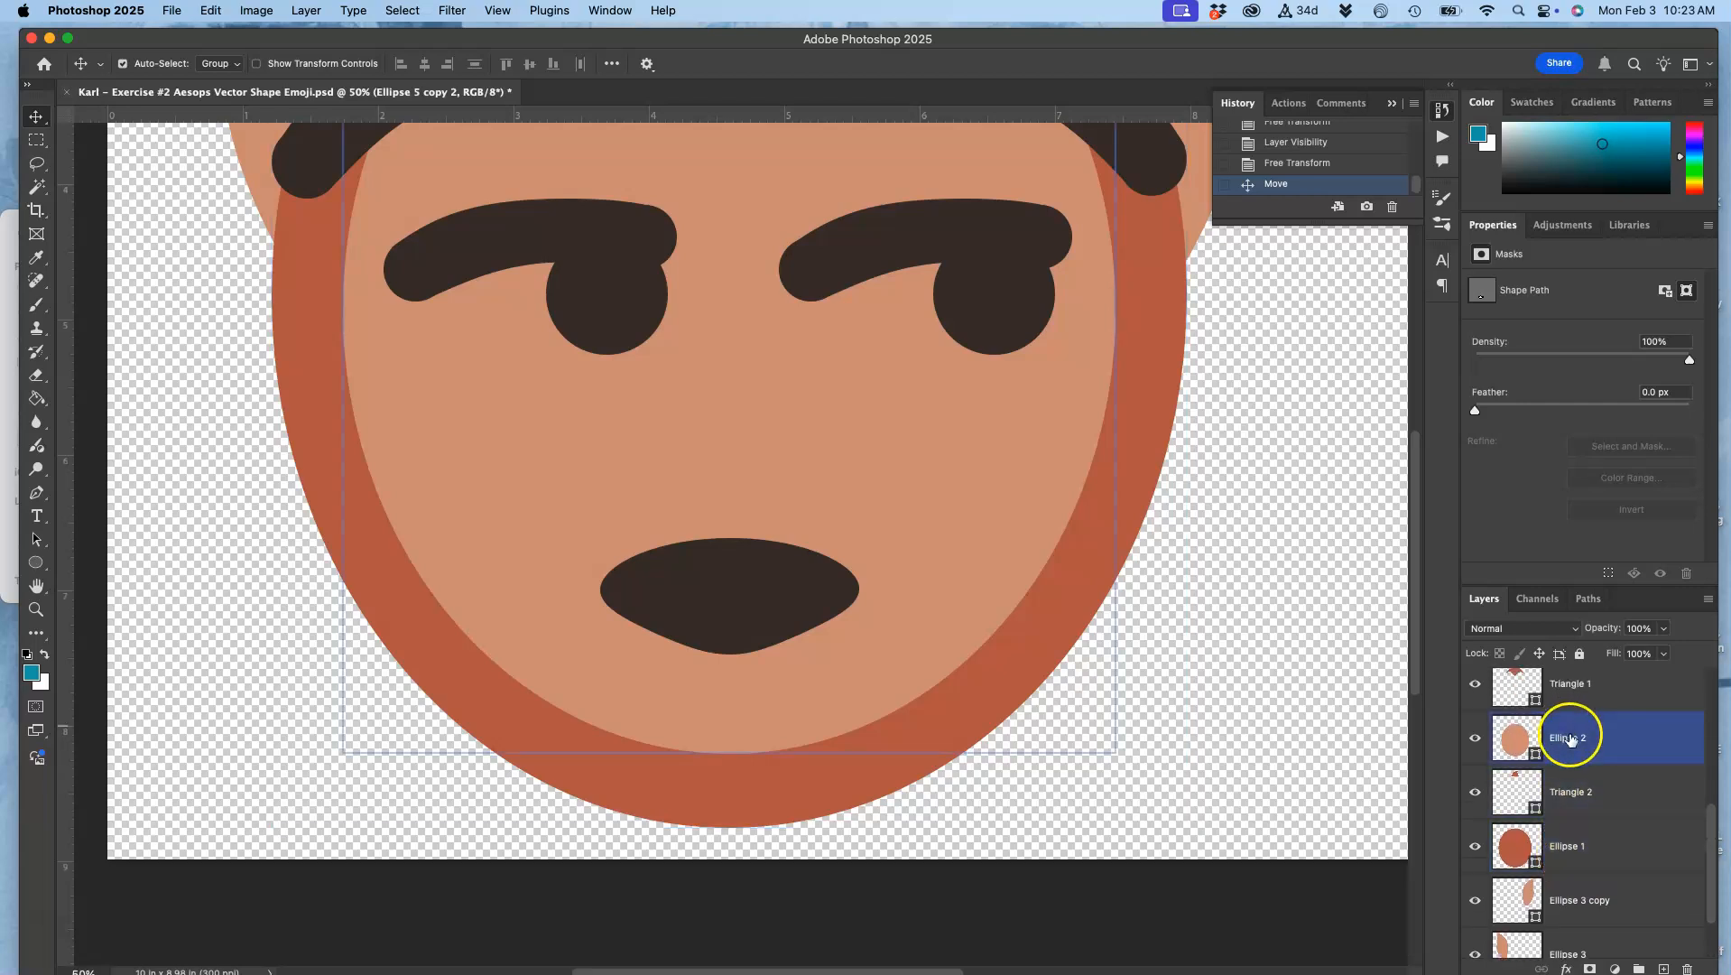
{"action": "key", "text": "super+t"}
{"action": "right_click", "coordinate": [552, 464]}
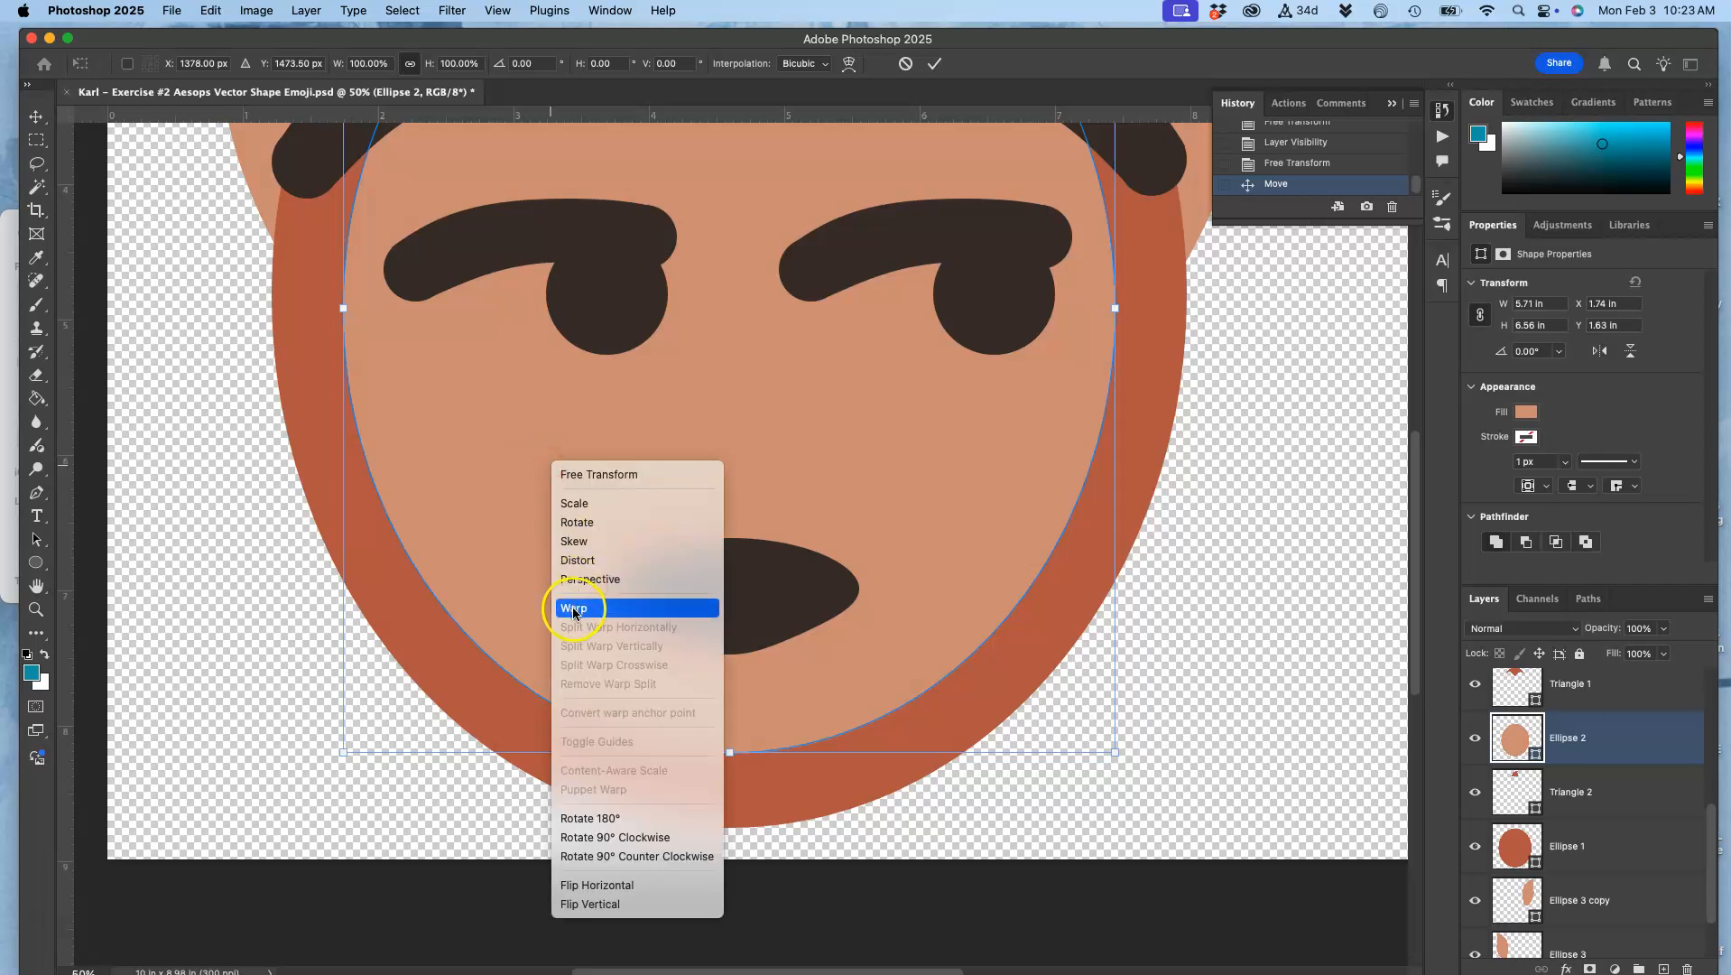
{"action": "left_click", "coordinate": [574, 610]}
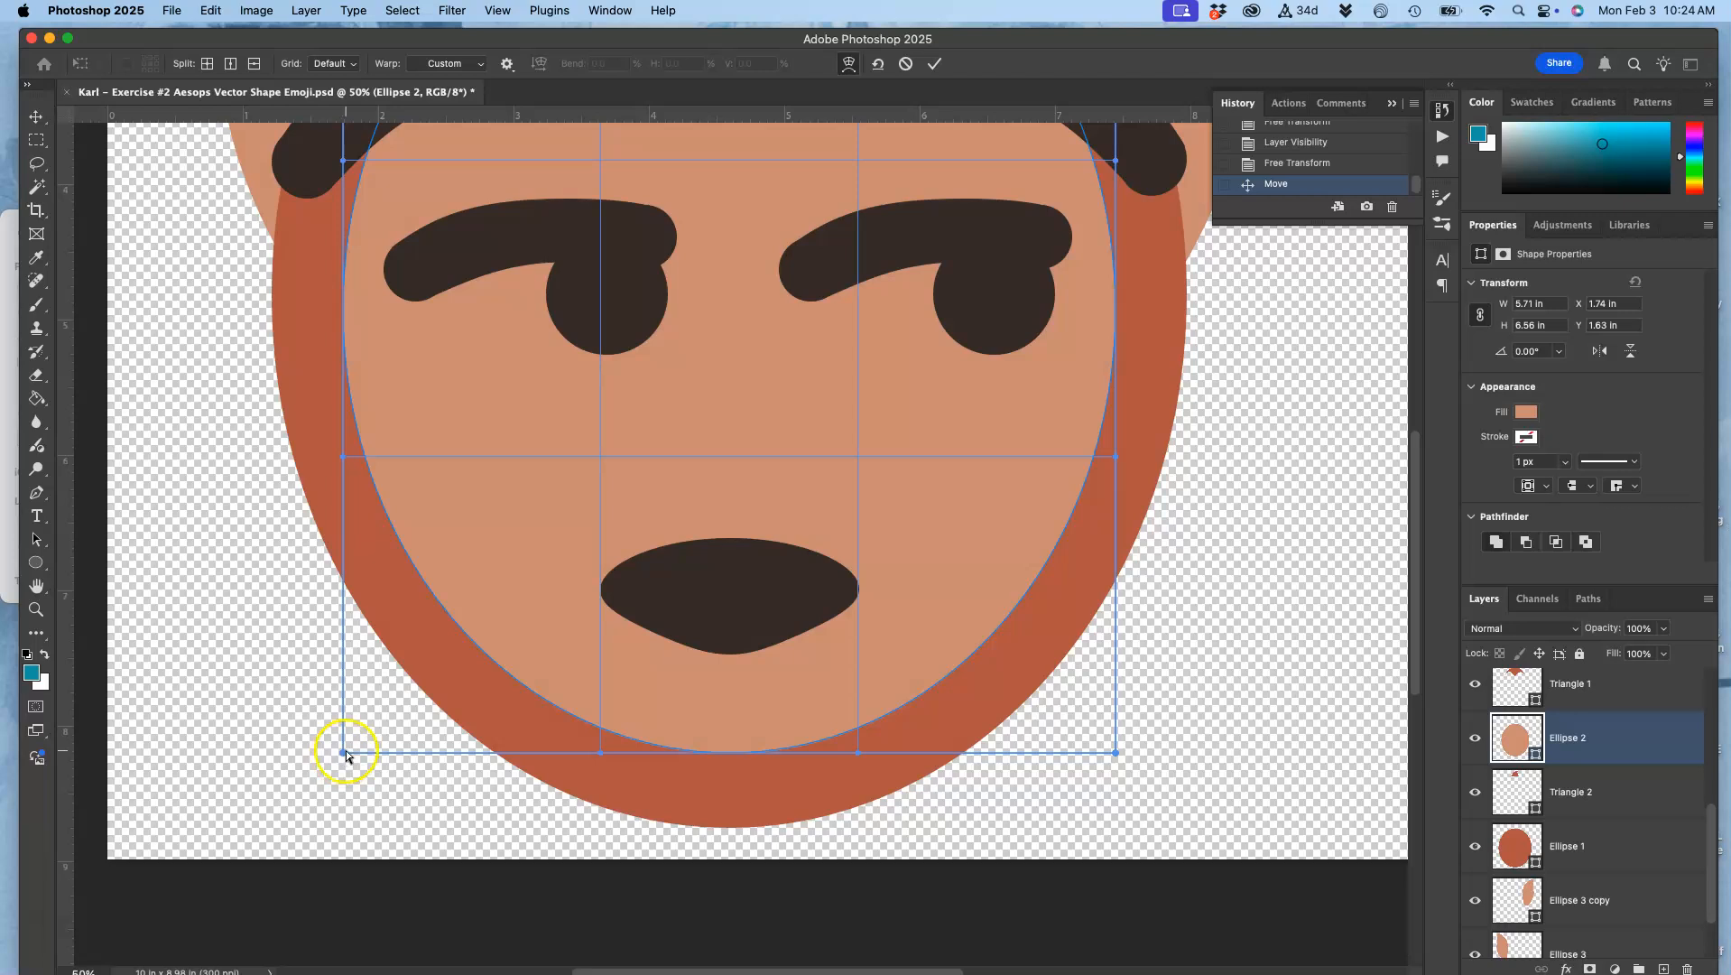
{"action": "left_click_drag", "start_coordinate": [728, 752], "coordinate": [726, 818]}
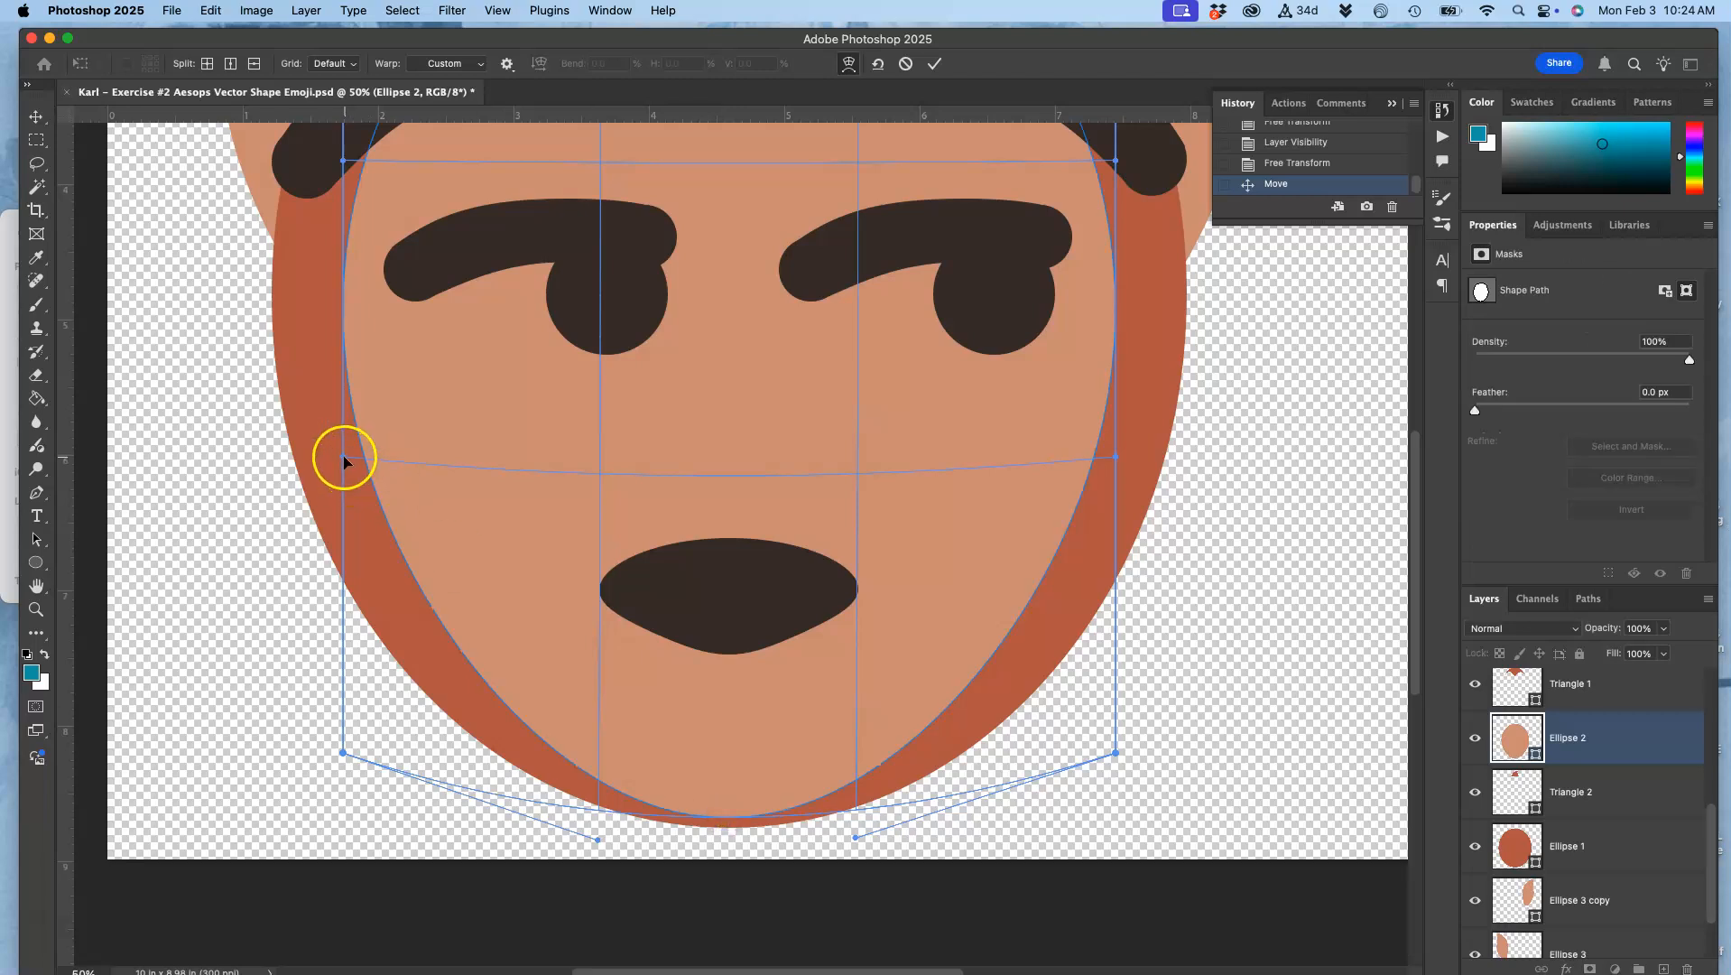
Step: Reshape the inner face's sides with the warp handles, widening both cheeks and drawing the lower left side inward
{"action": "left_click_drag", "start_coordinate": [344, 457], "coordinate": [382, 456]}
{"action": "left_click_drag", "start_coordinate": [342, 161], "coordinate": [275, 168]}
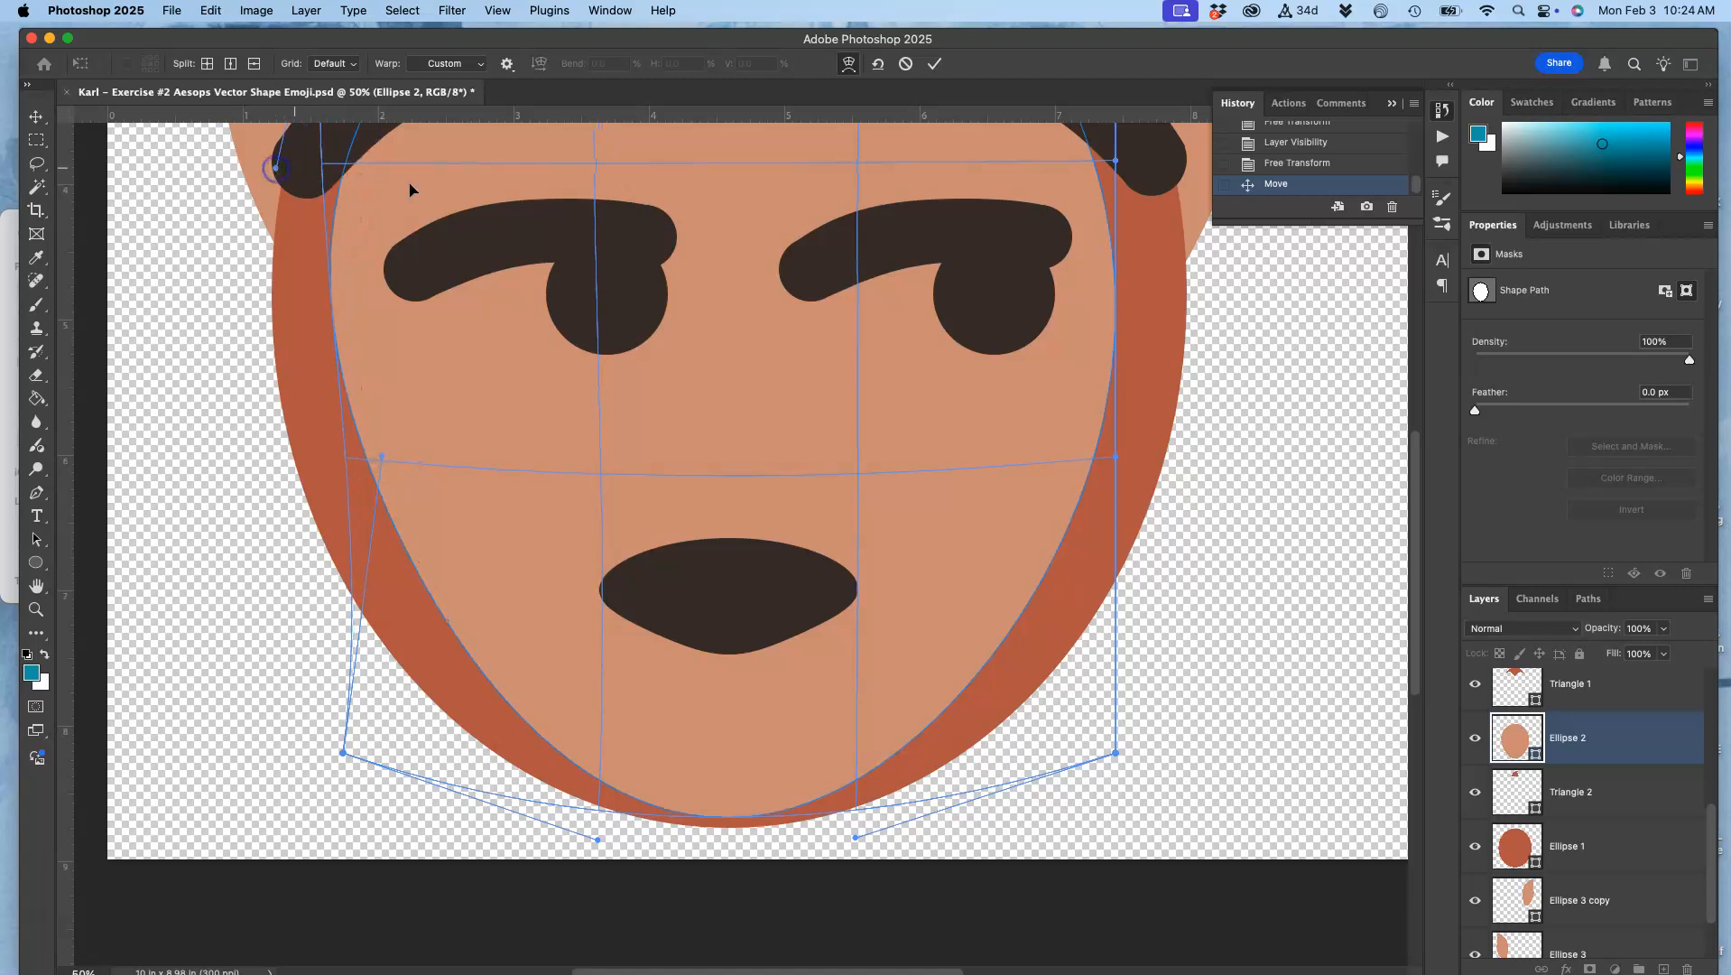
{"action": "left_click_drag", "start_coordinate": [1118, 457], "coordinate": [1167, 457]}
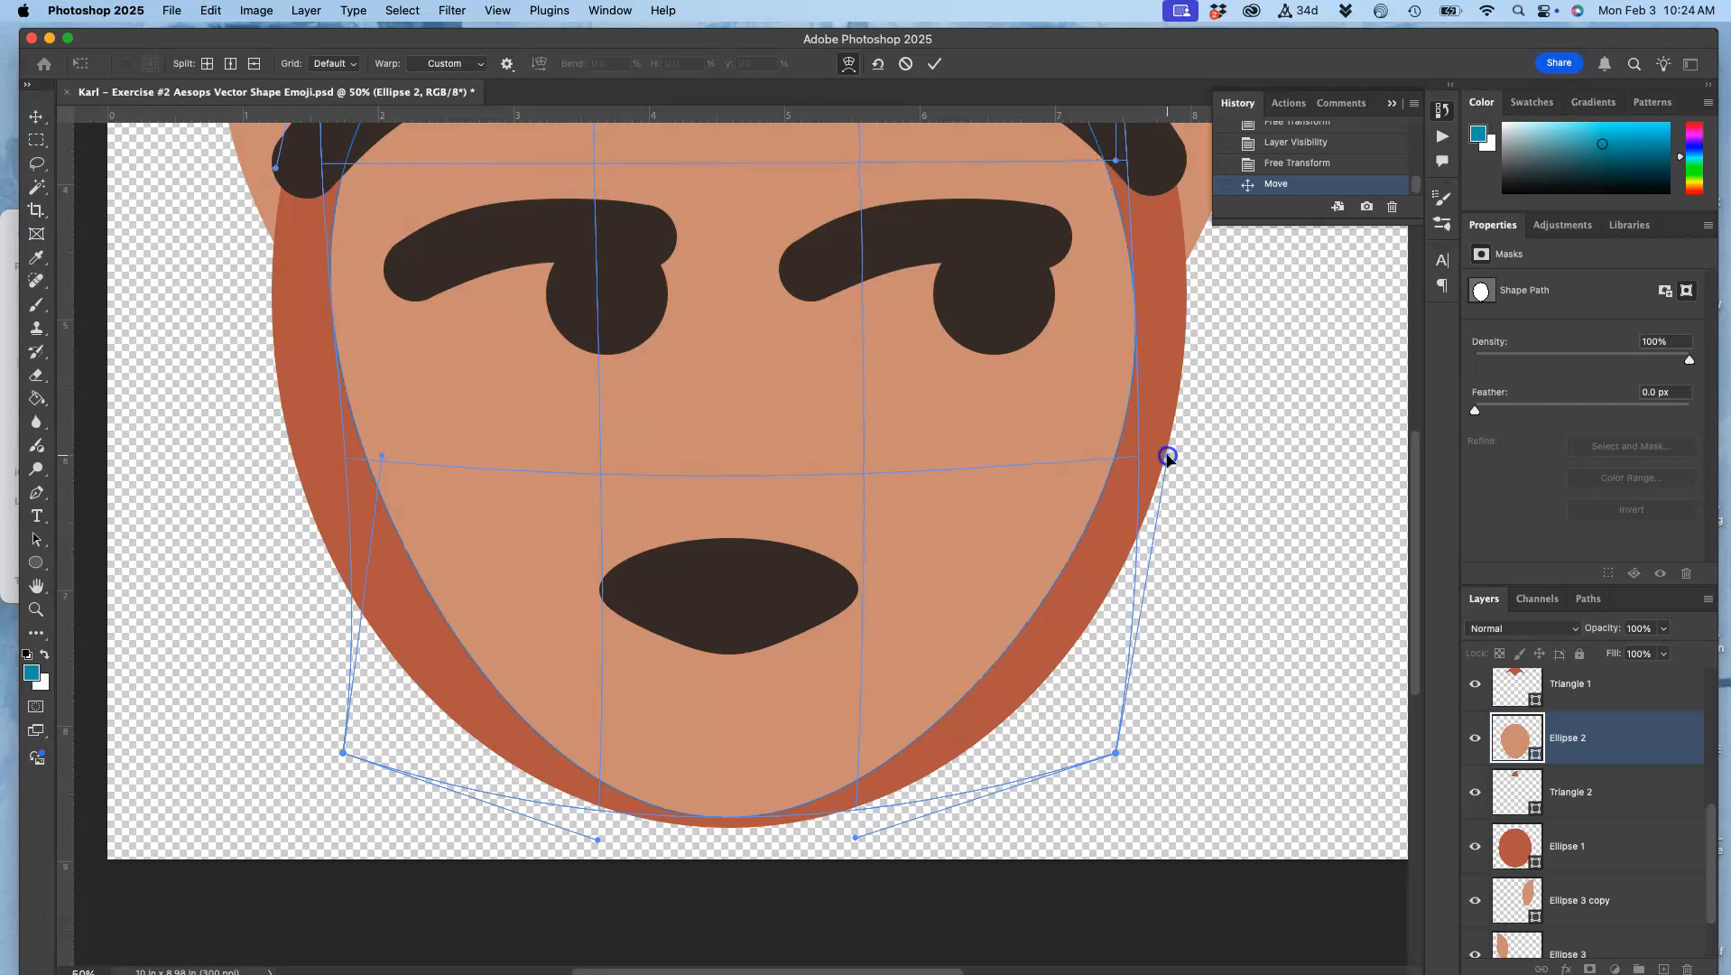
{"action": "left_click_drag", "start_coordinate": [1115, 162], "coordinate": [1145, 161]}
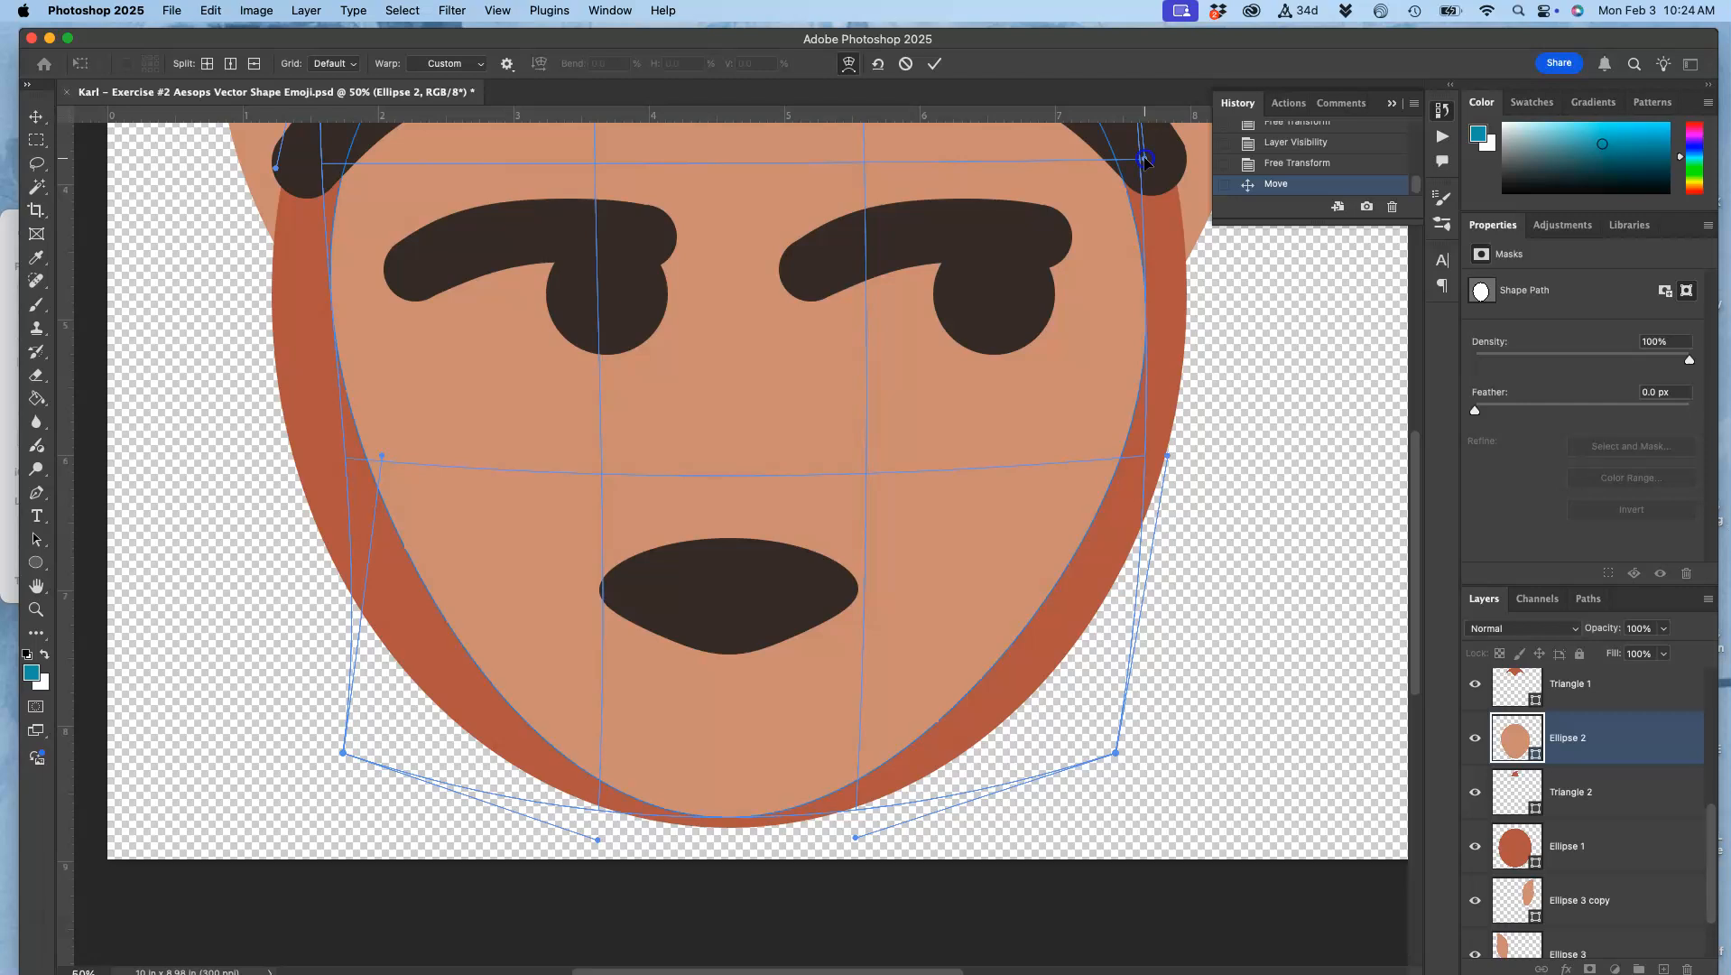
Step: Lower the upper-left warp corner of the inner face slightly to fit the hairline, and apply the warp
{"action": "scroll", "coordinate": [1032, 180], "scroll_direction": "right", "scroll_amount": 3}
{"action": "scroll", "coordinate": [1032, 185], "scroll_direction": "up", "scroll_amount": 5}
{"action": "scroll", "coordinate": [1032, 185], "scroll_direction": "left", "scroll_amount": 2}
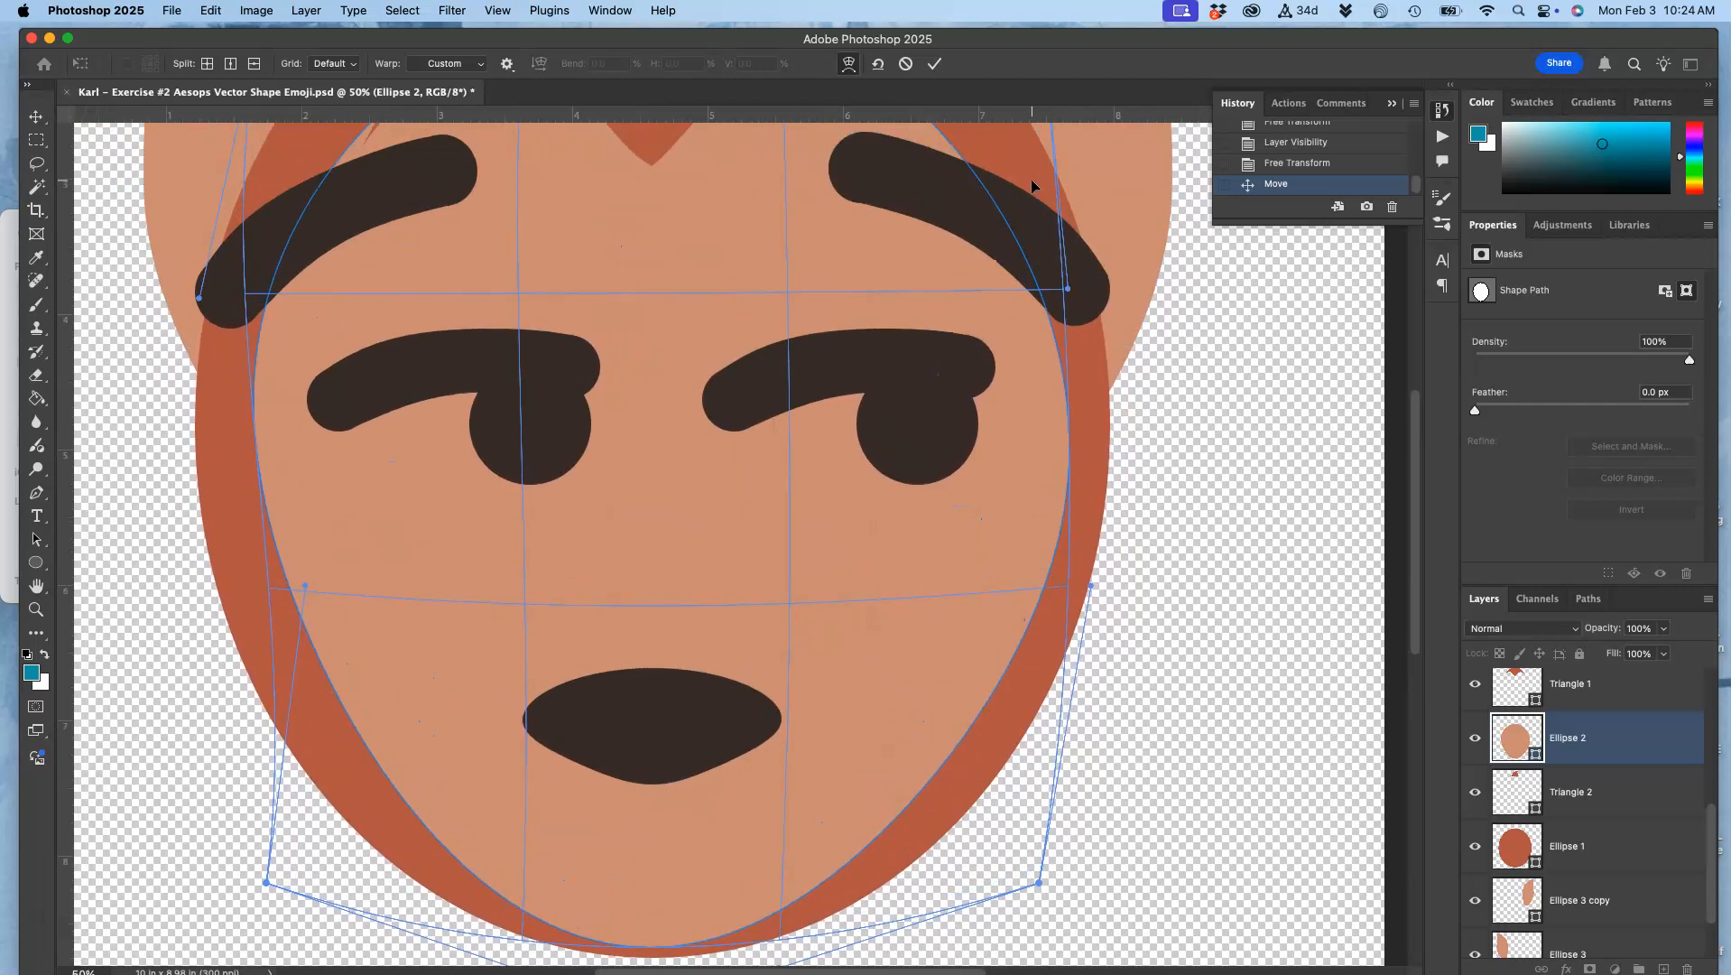
{"action": "scroll", "coordinate": [775, 197], "scroll_direction": "up", "scroll_amount": 4}
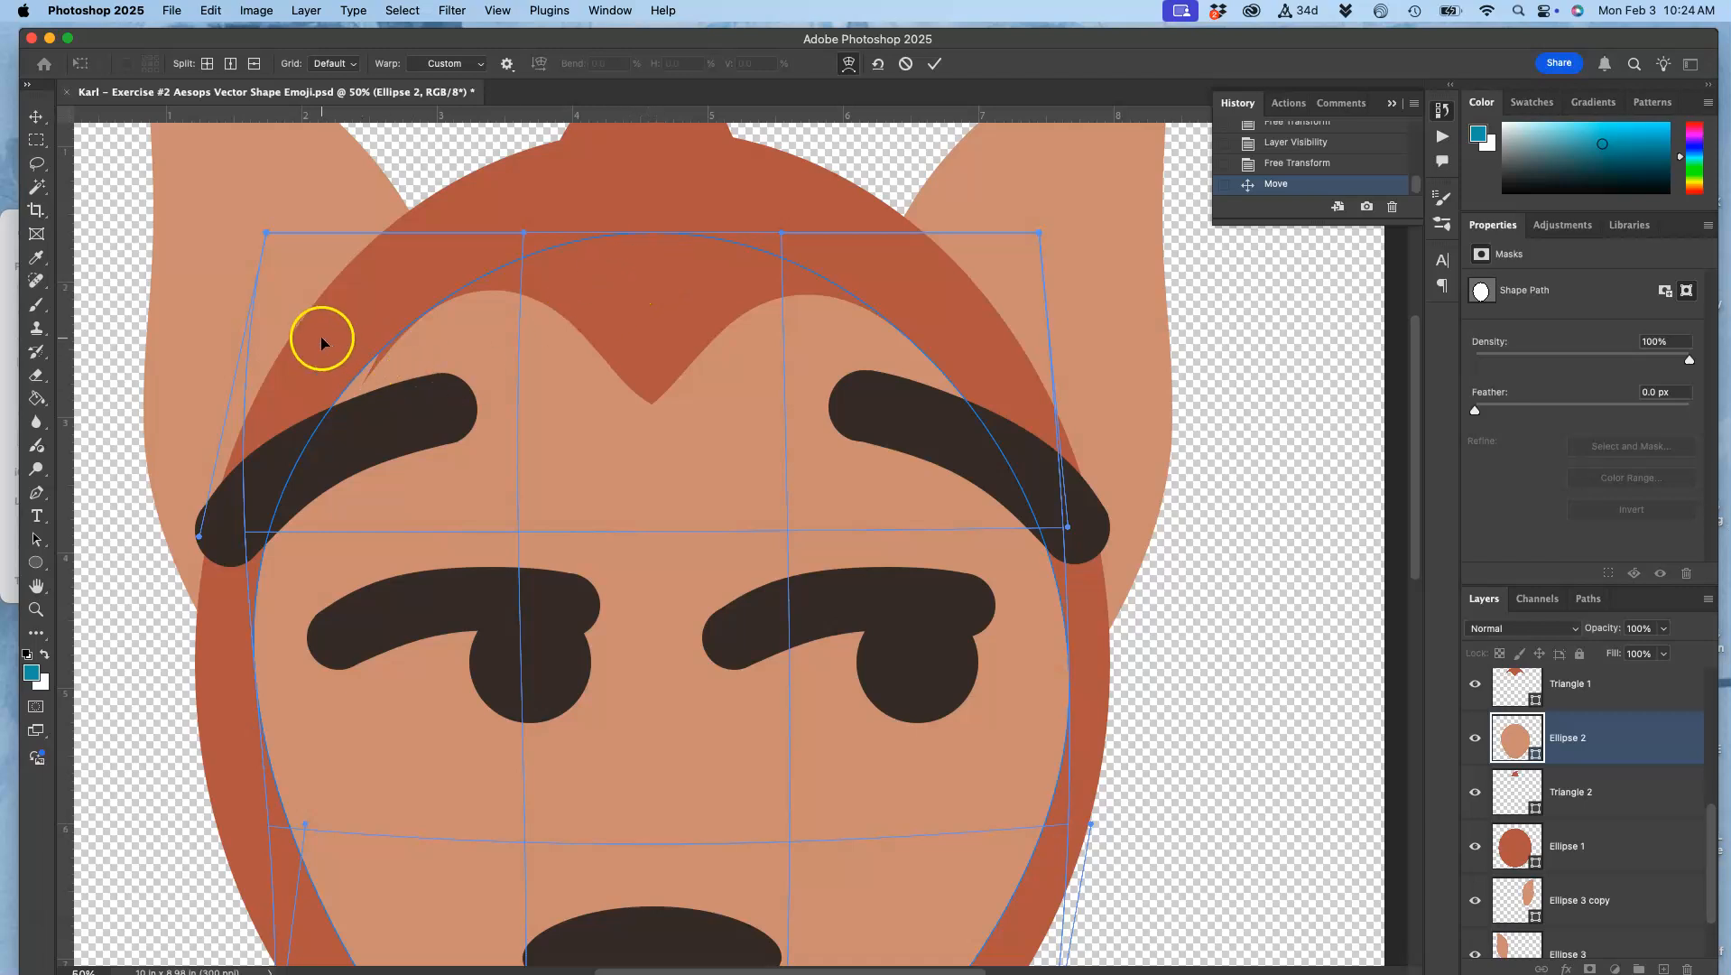
{"action": "left_click_drag", "start_coordinate": [263, 233], "coordinate": [269, 257]}
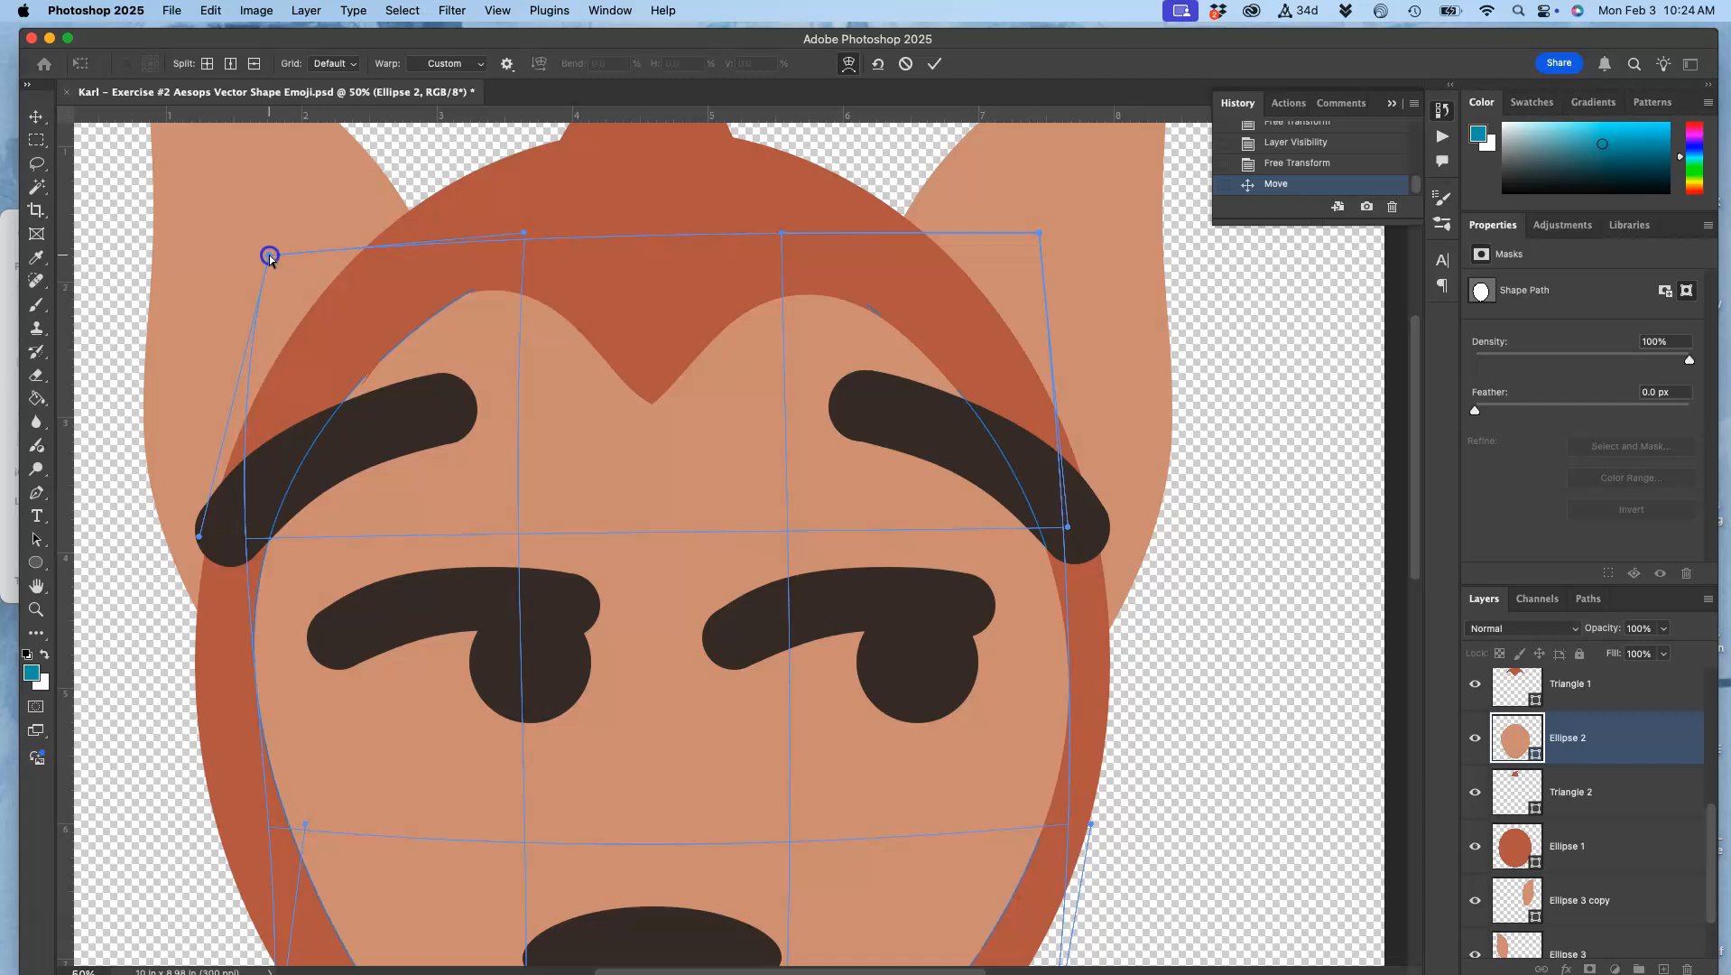
{"action": "scroll", "coordinate": [657, 365], "scroll_direction": "right", "scroll_amount": 2}
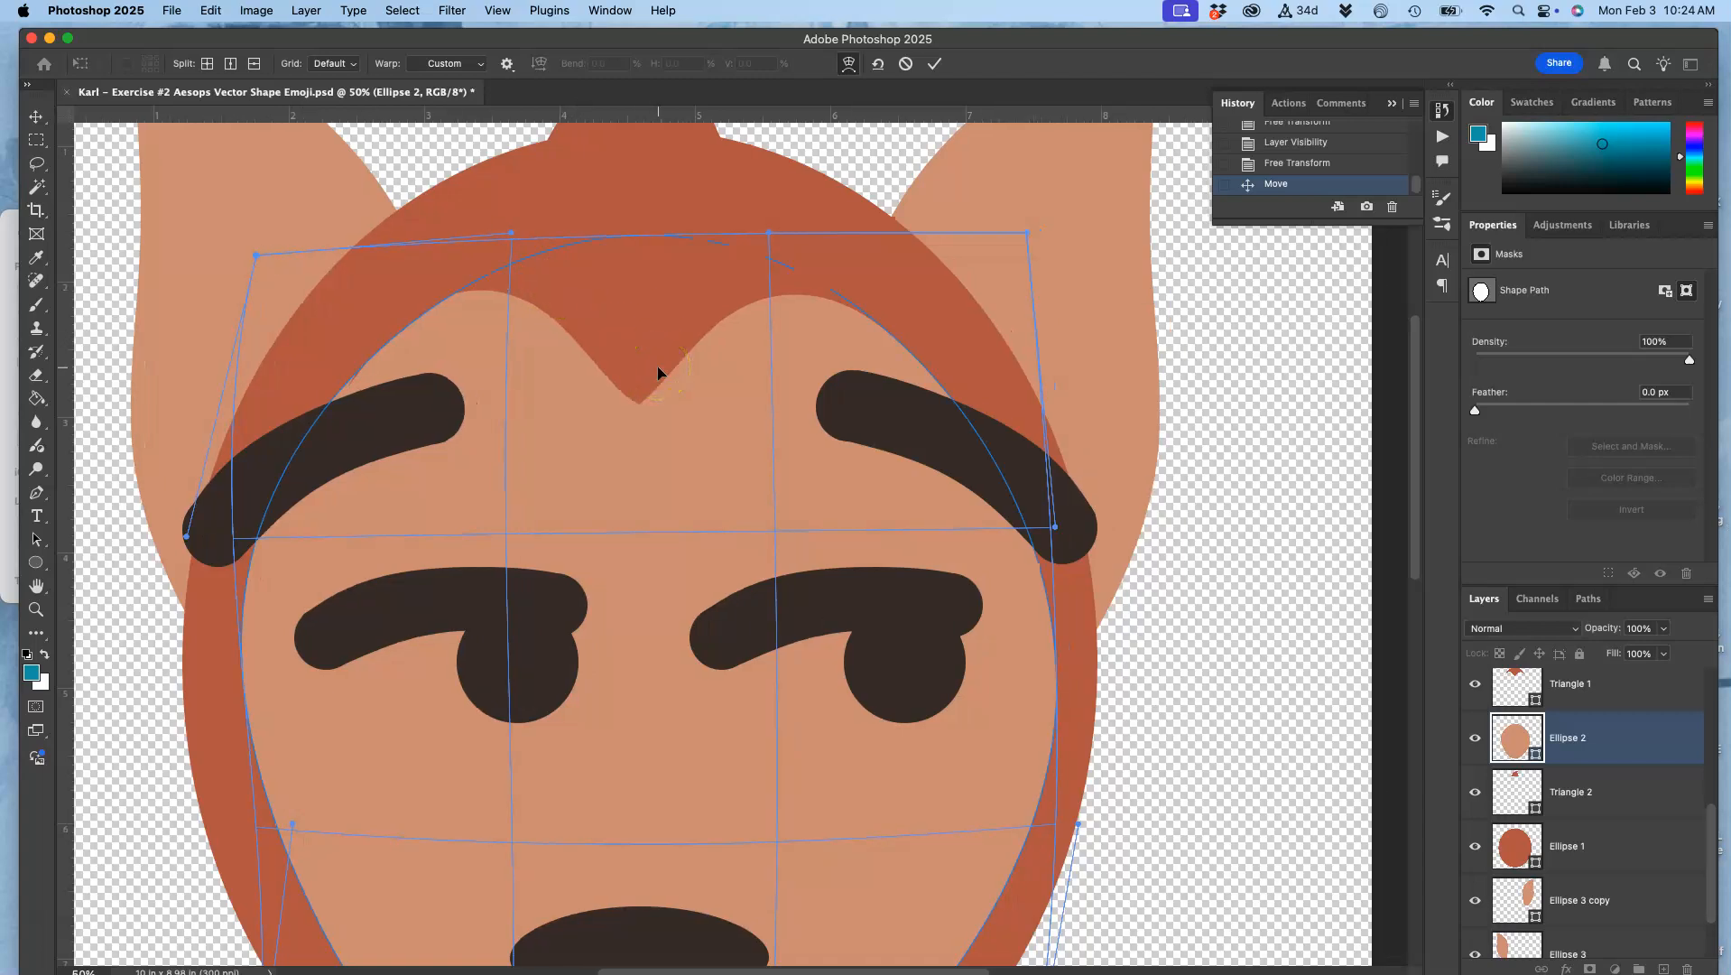
{"action": "key", "text": "Return"}
Step: Warp the hairline shape, Triangle 1, by nudging its left arch slightly inward and its lower-left corner slightly outward, and apply the warp
{"action": "scroll", "coordinate": [657, 372], "scroll_direction": "down", "scroll_amount": 5}
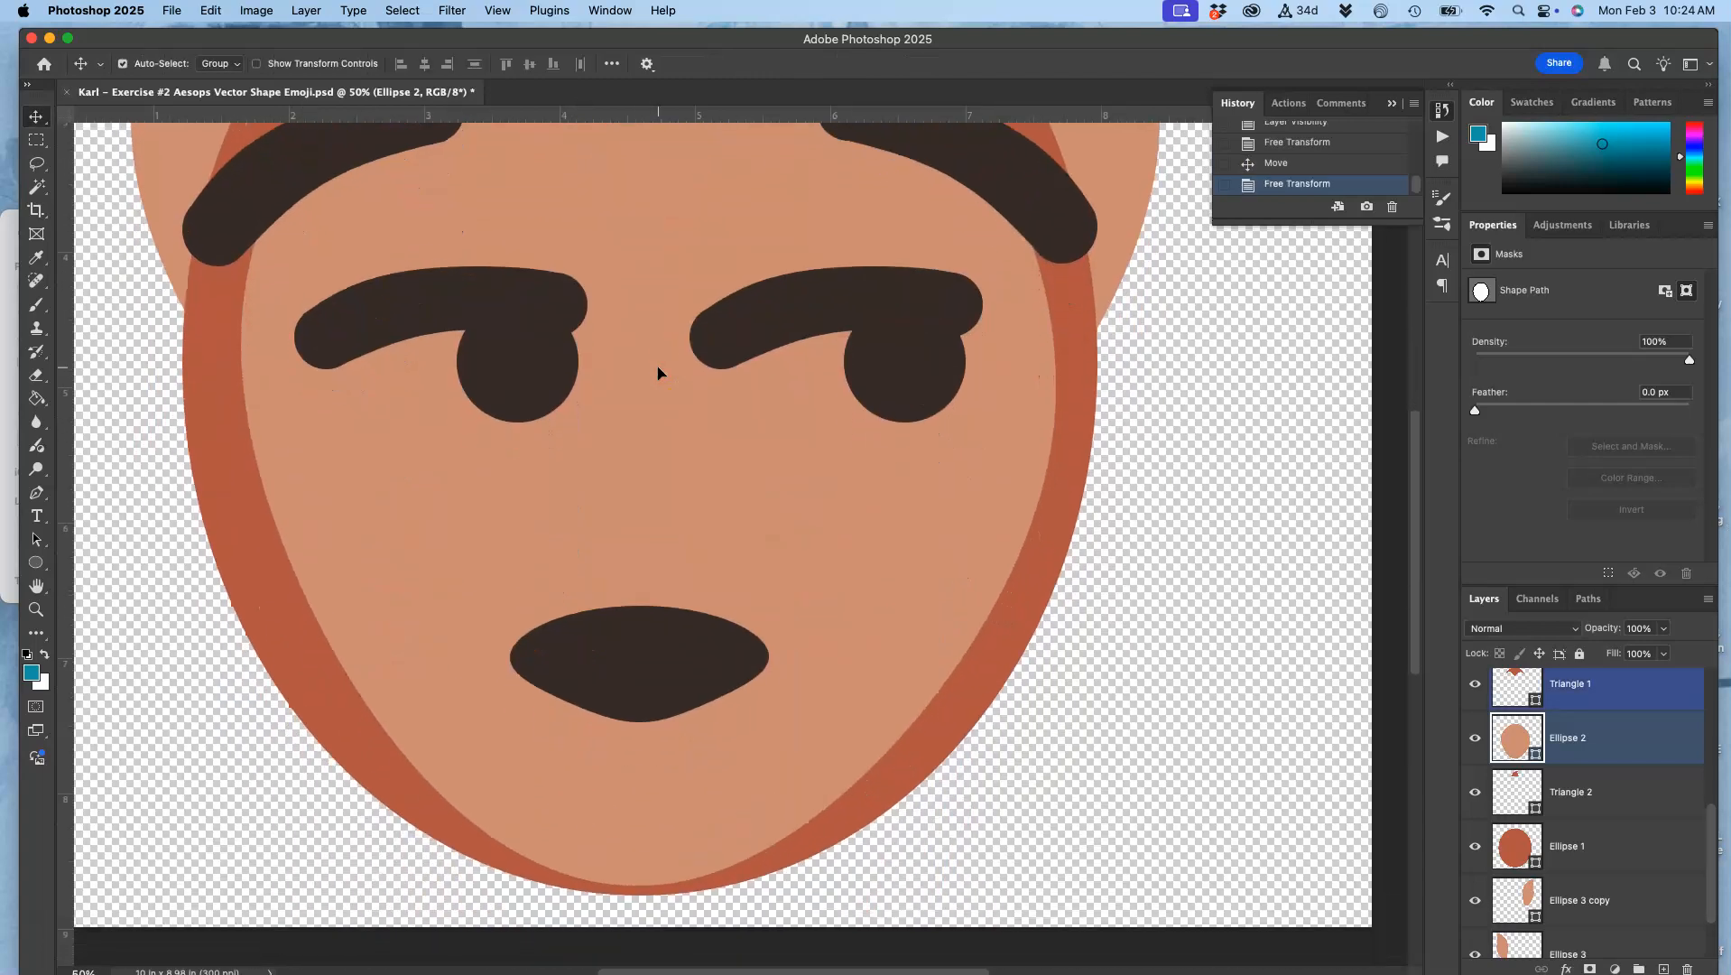
{"action": "scroll", "coordinate": [658, 372], "scroll_direction": "up", "scroll_amount": 2}
{"action": "scroll", "coordinate": [657, 372], "scroll_direction": "up", "scroll_amount": 5}
{"action": "left_click", "coordinate": [629, 287]}
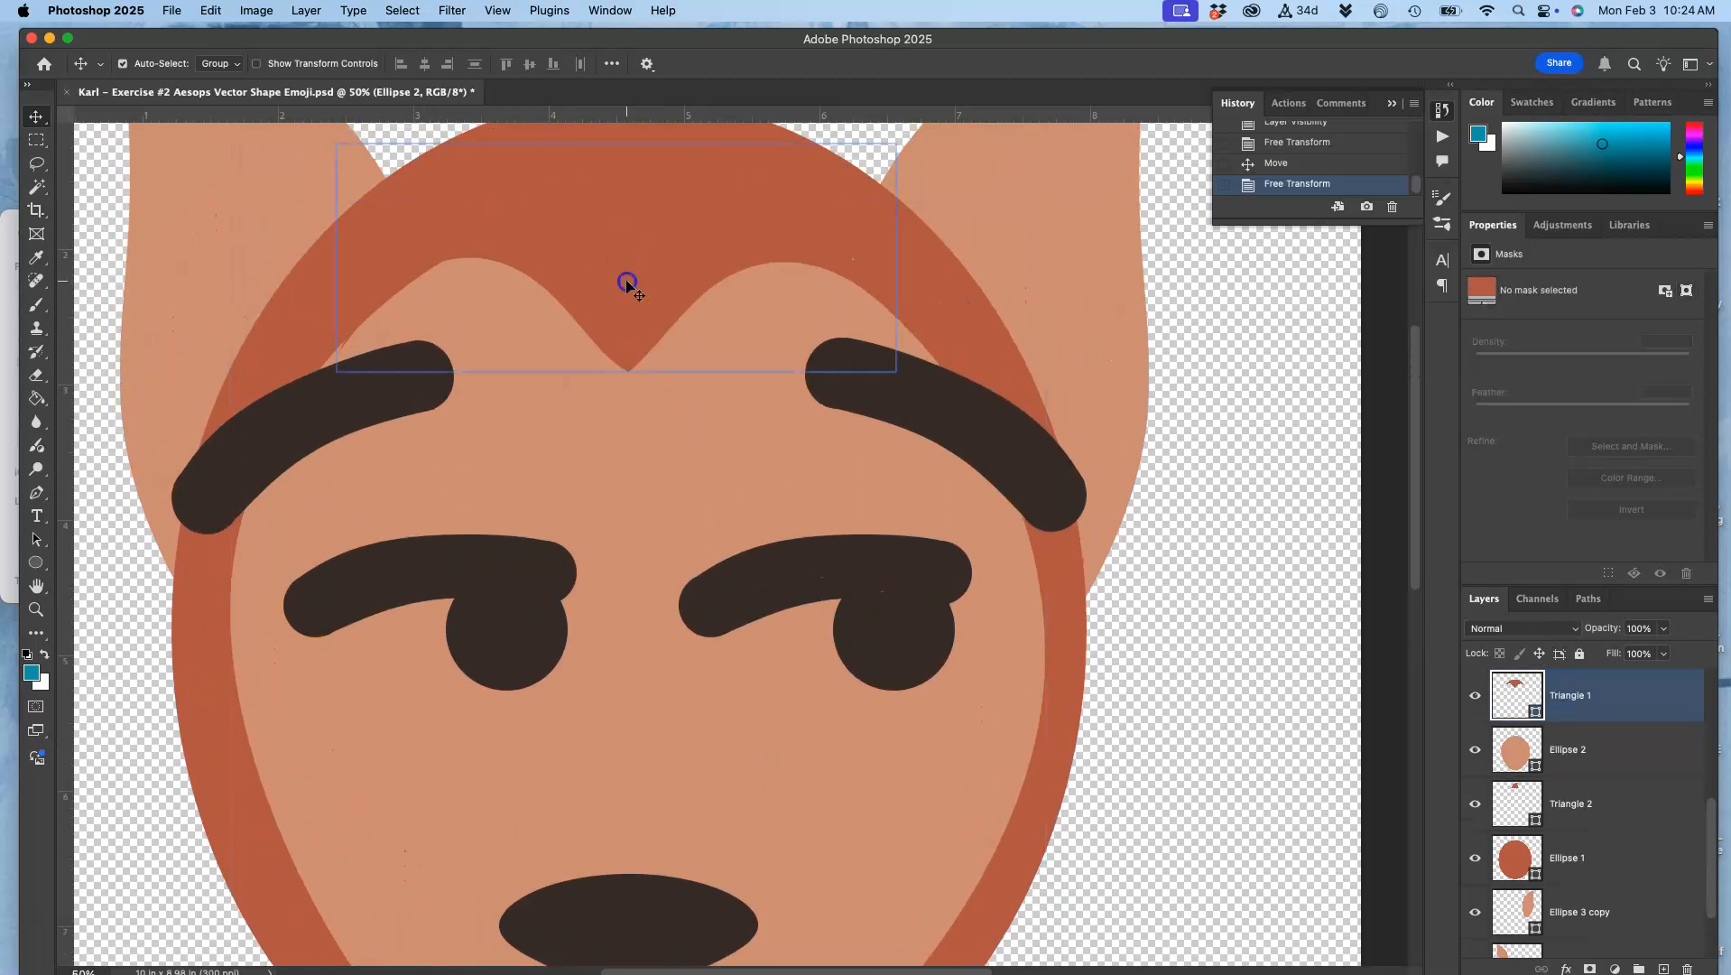
{"action": "key", "text": "super+t"}
{"action": "right_click", "coordinate": [629, 287]}
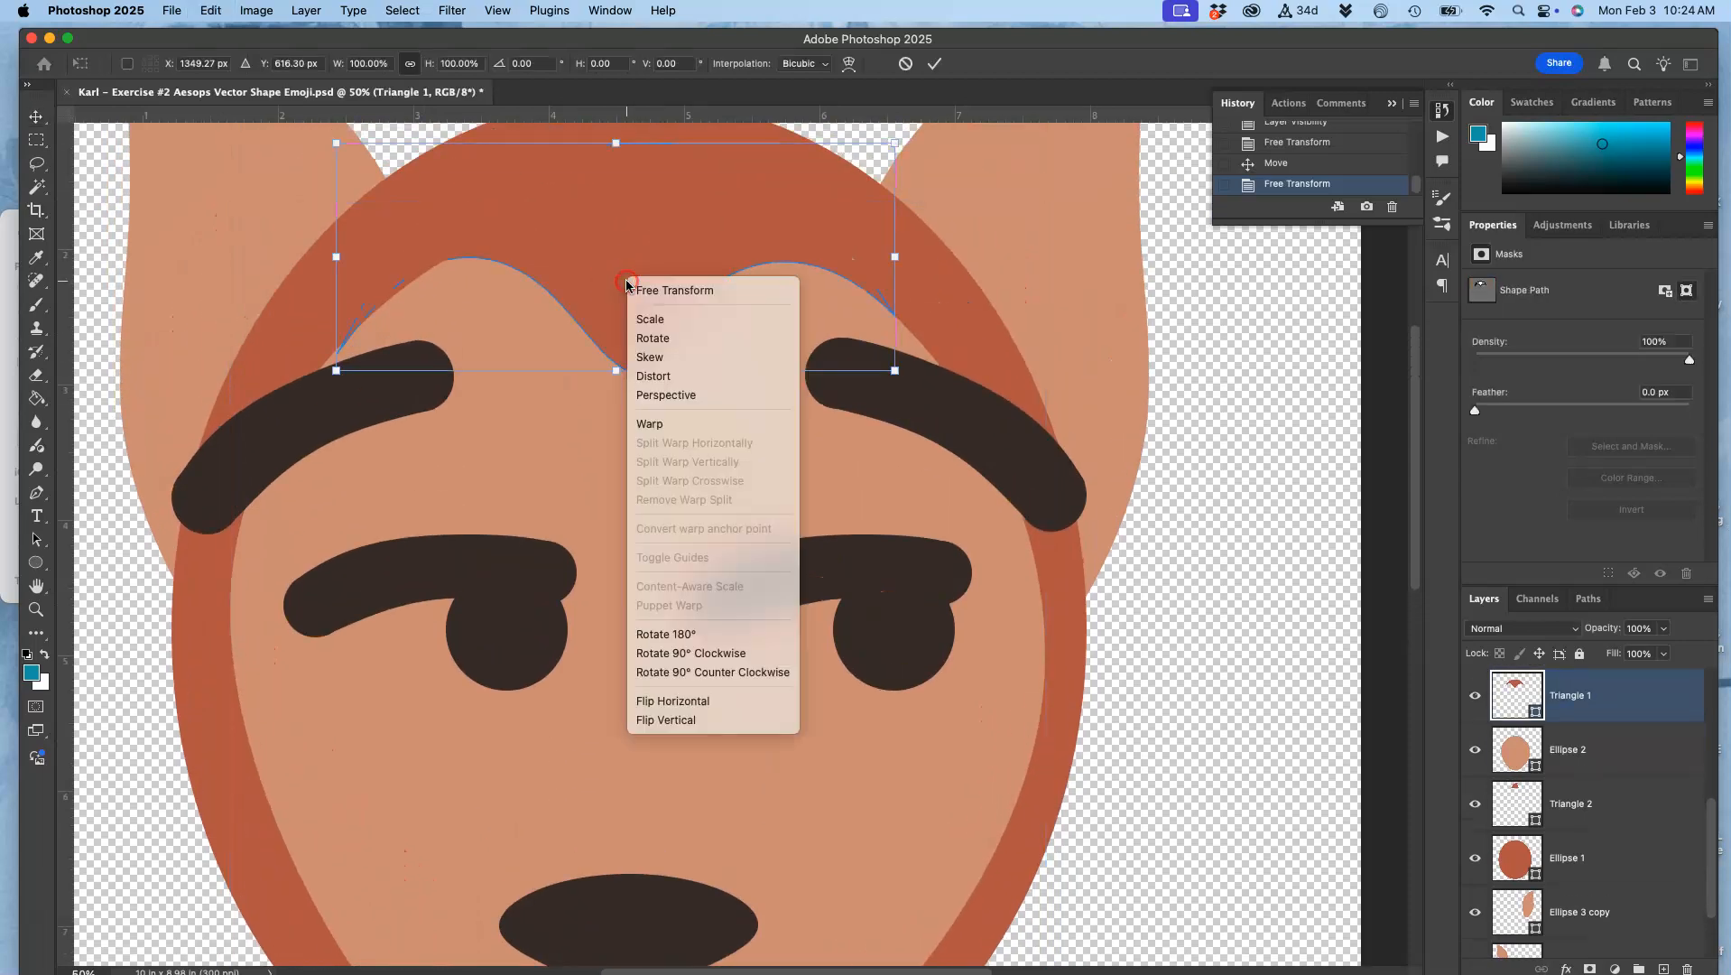
{"action": "left_click", "coordinate": [646, 425]}
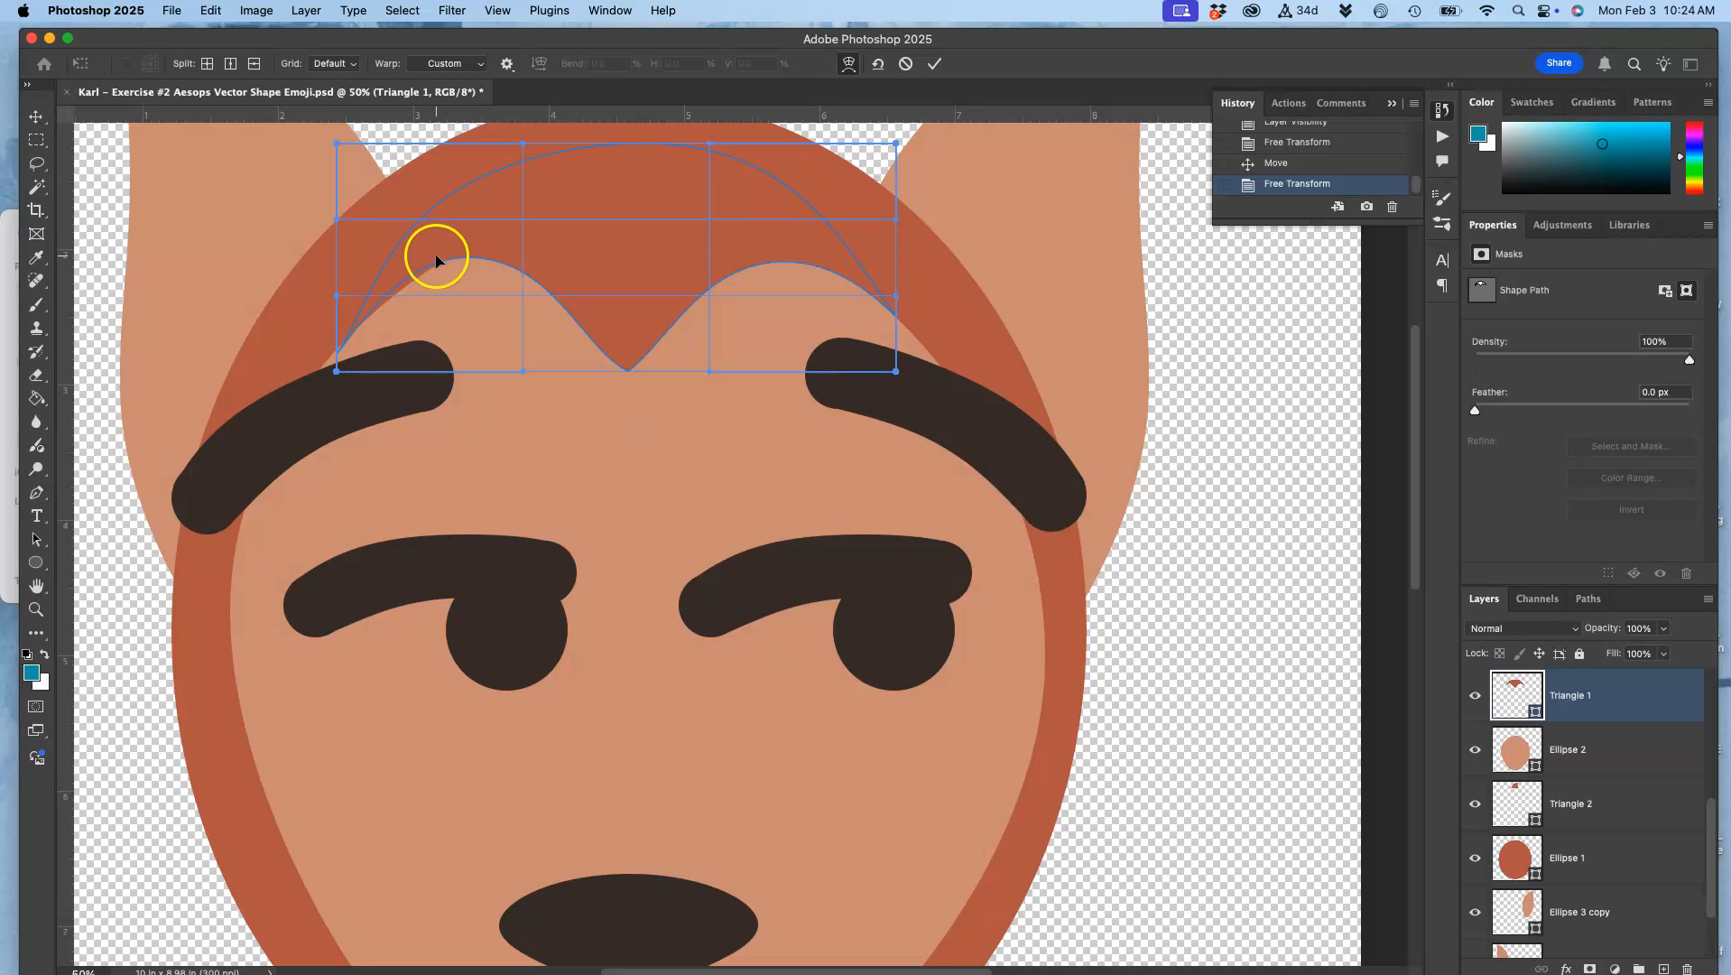
{"action": "left_click_drag", "start_coordinate": [438, 260], "coordinate": [443, 260]}
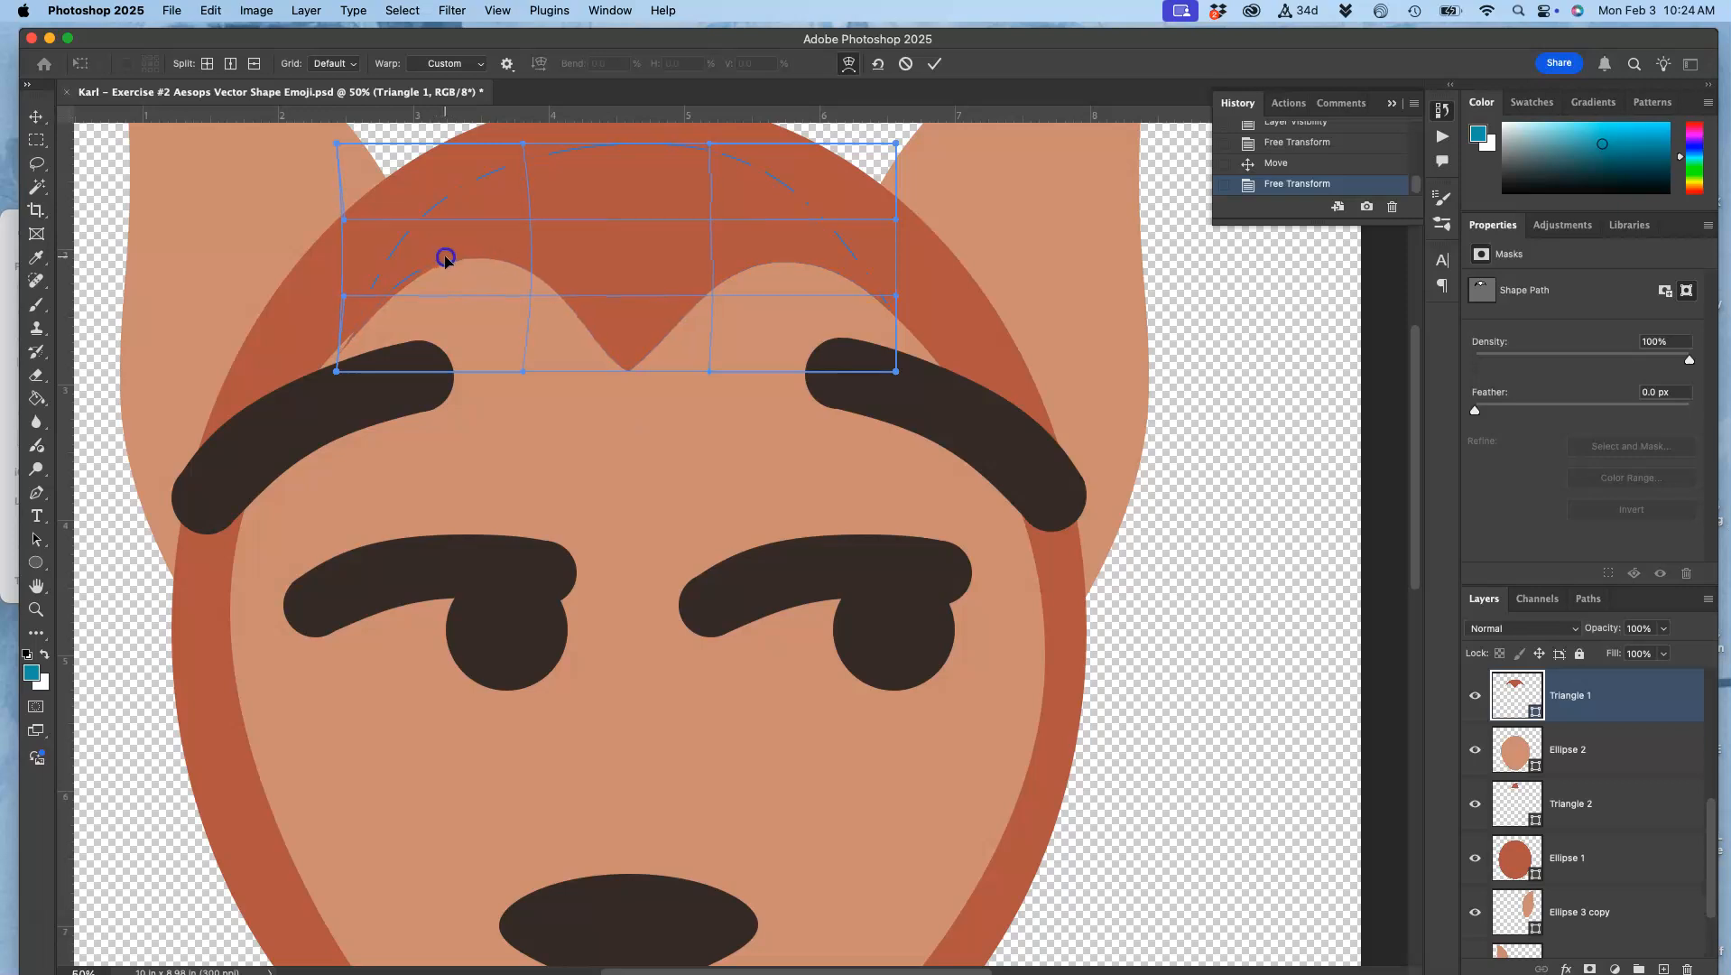
{"action": "left_click_drag", "start_coordinate": [339, 371], "coordinate": [328, 368]}
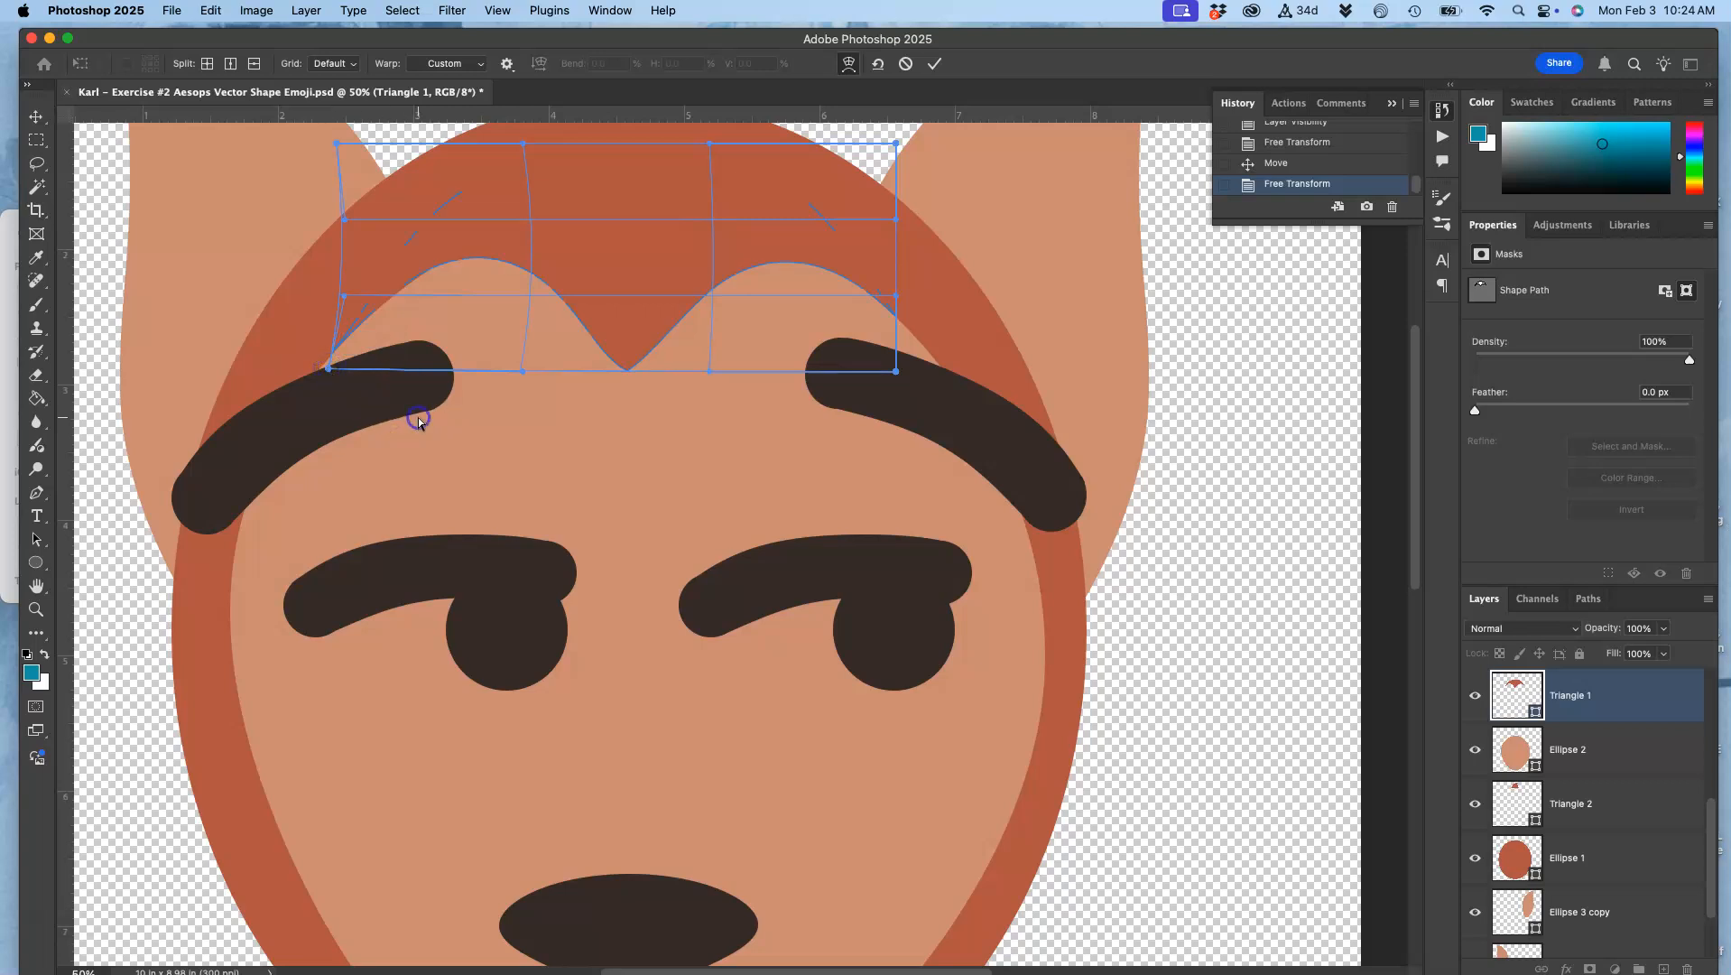
{"action": "key", "text": "Return"}
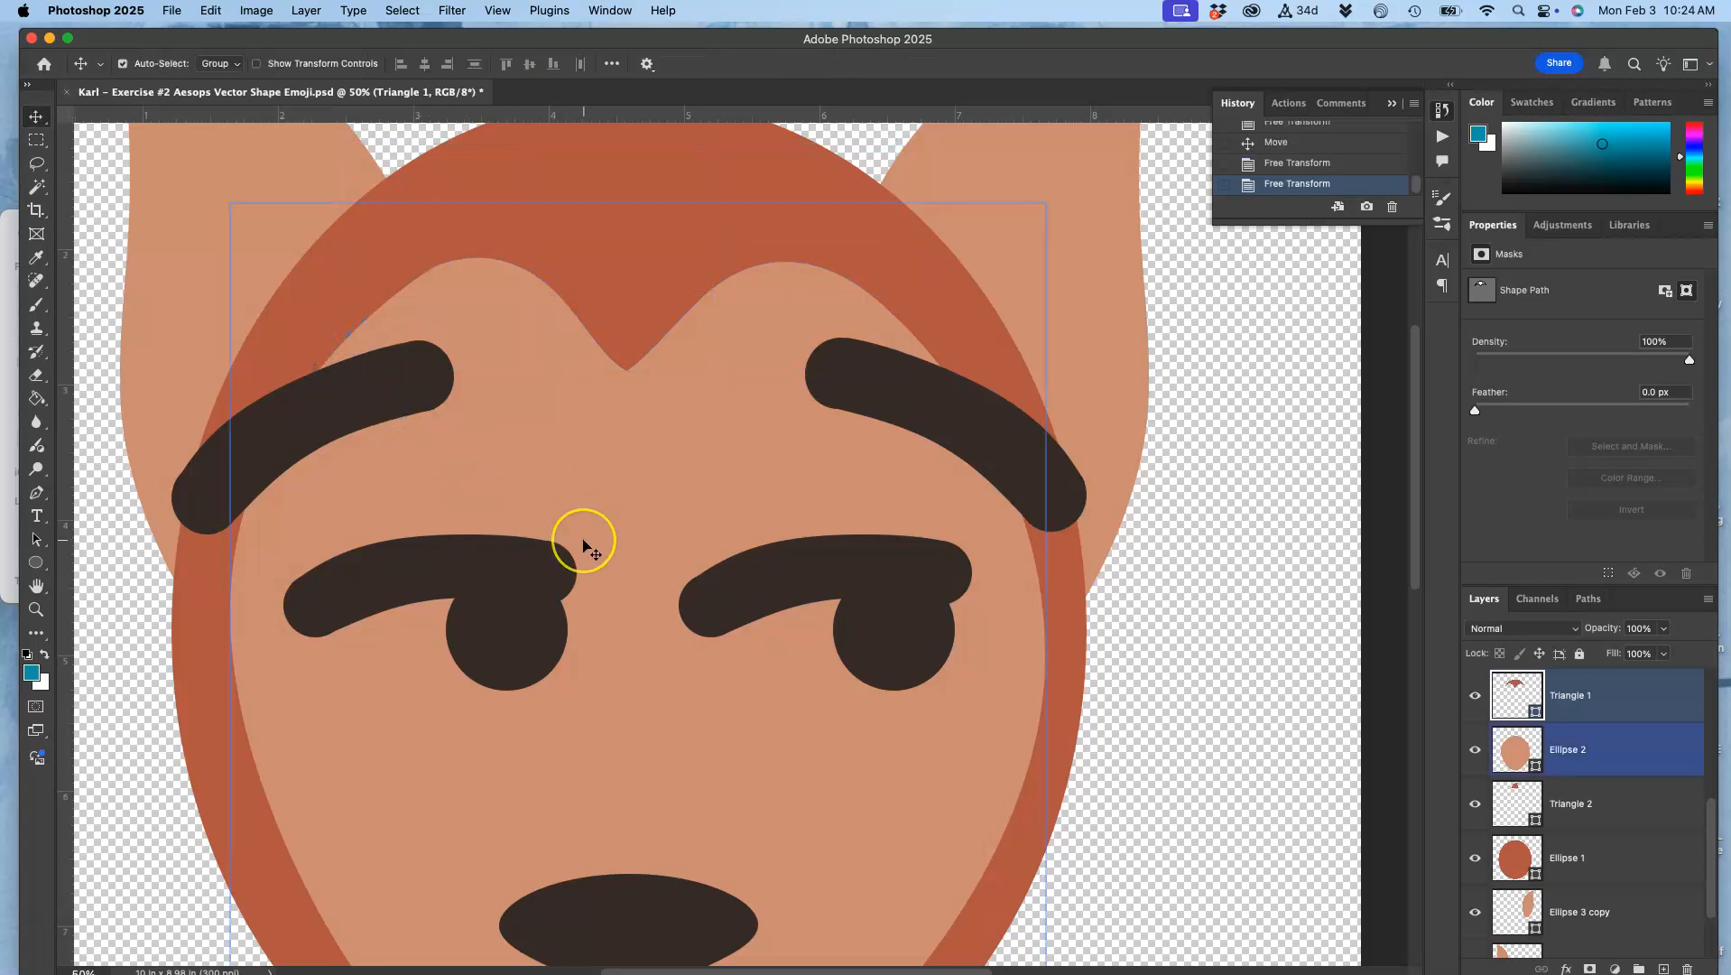
Step: Warp the outer face shape, Ellipse 1, by pulling its bottom edge down slightly to leave a thicker rim beneath the chin
{"action": "scroll", "coordinate": [584, 542], "scroll_direction": "down", "scroll_amount": 2}
{"action": "scroll", "coordinate": [584, 542], "scroll_direction": "down", "scroll_amount": 5}
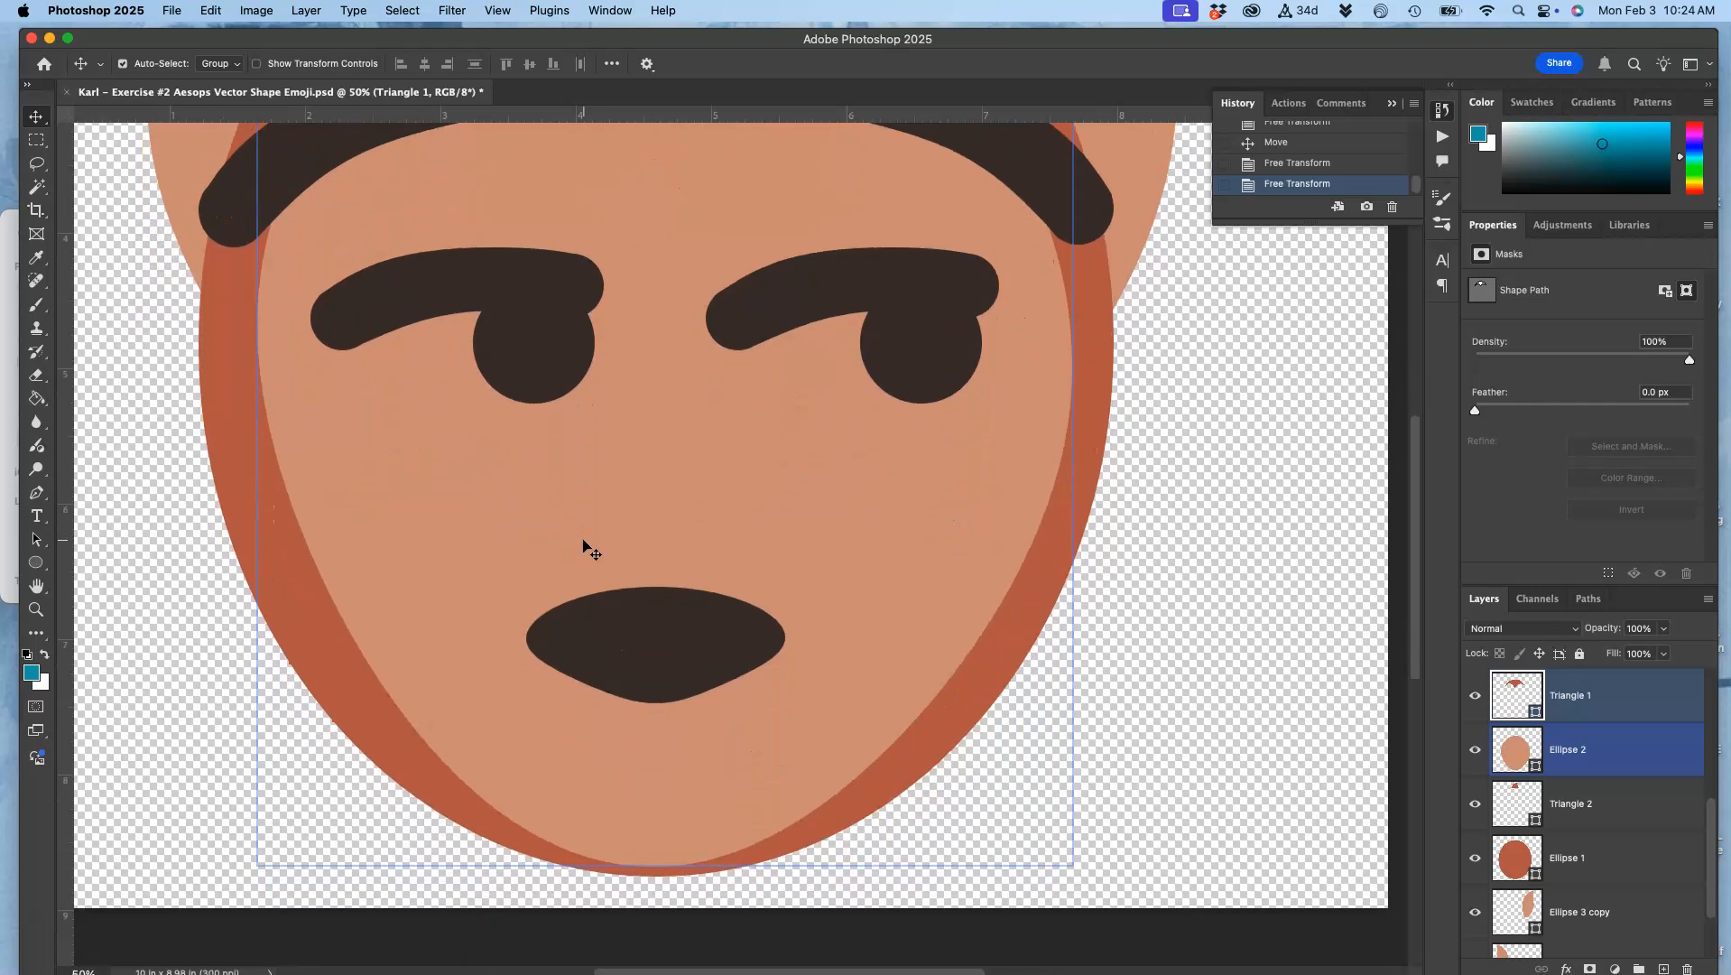
{"action": "left_click", "coordinate": [1571, 858]}
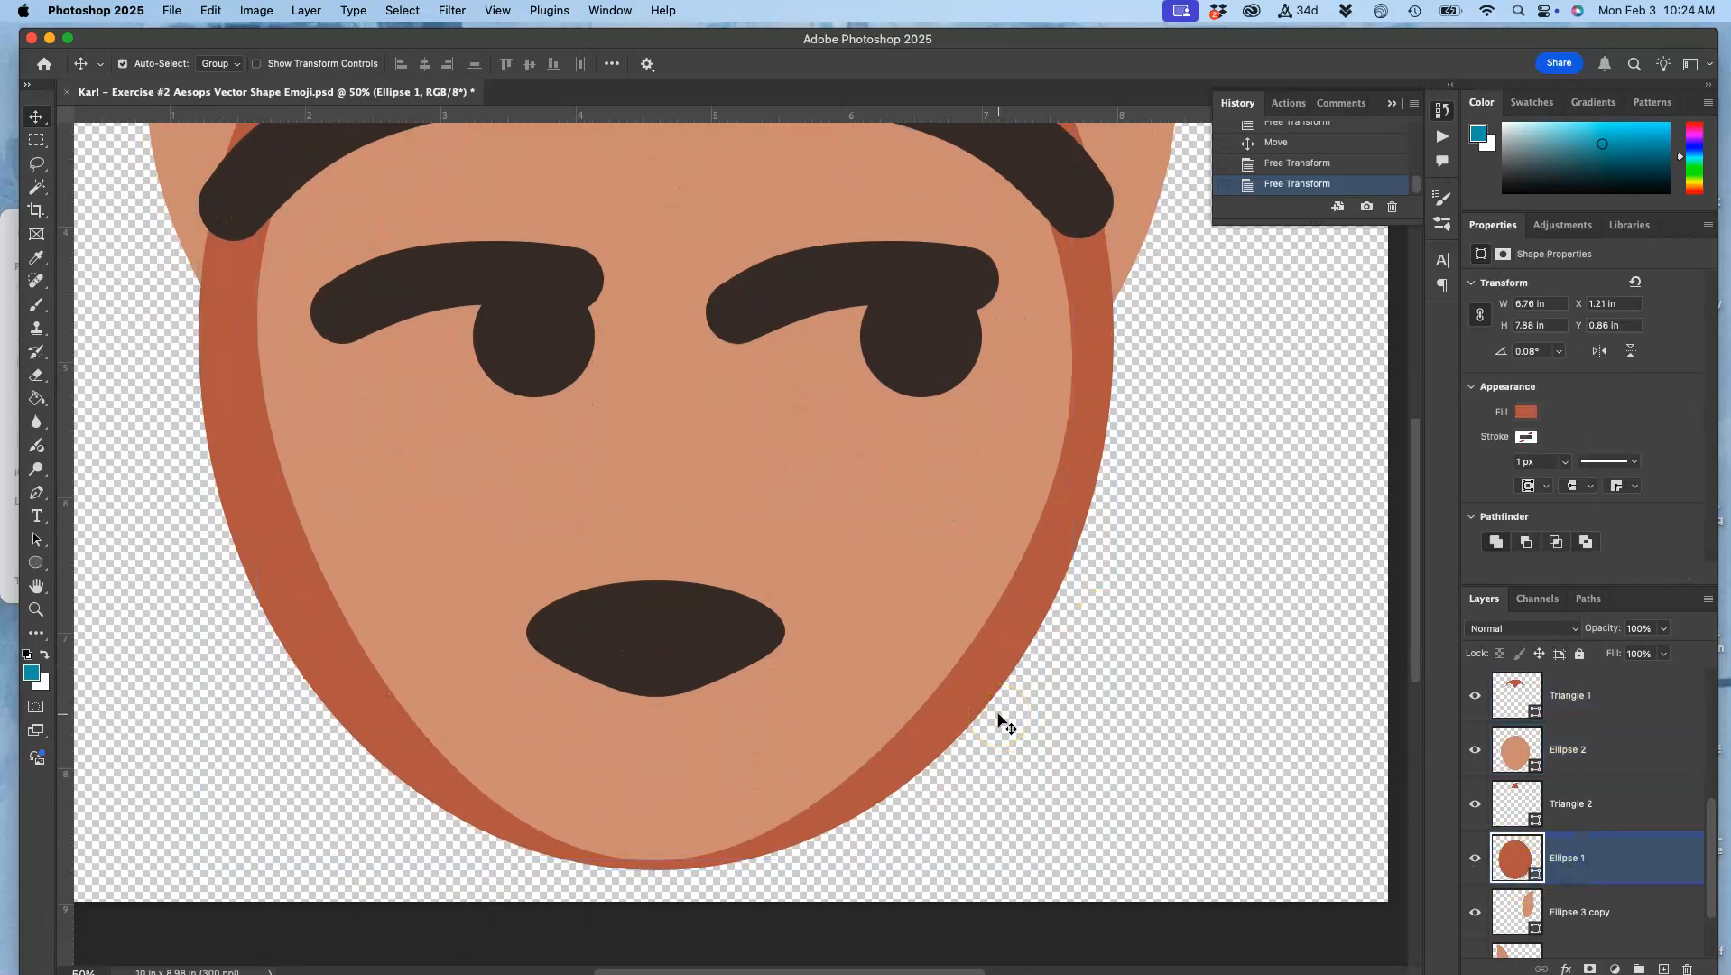
{"action": "key", "text": "super+t"}
{"action": "right_click", "coordinate": [880, 516]}
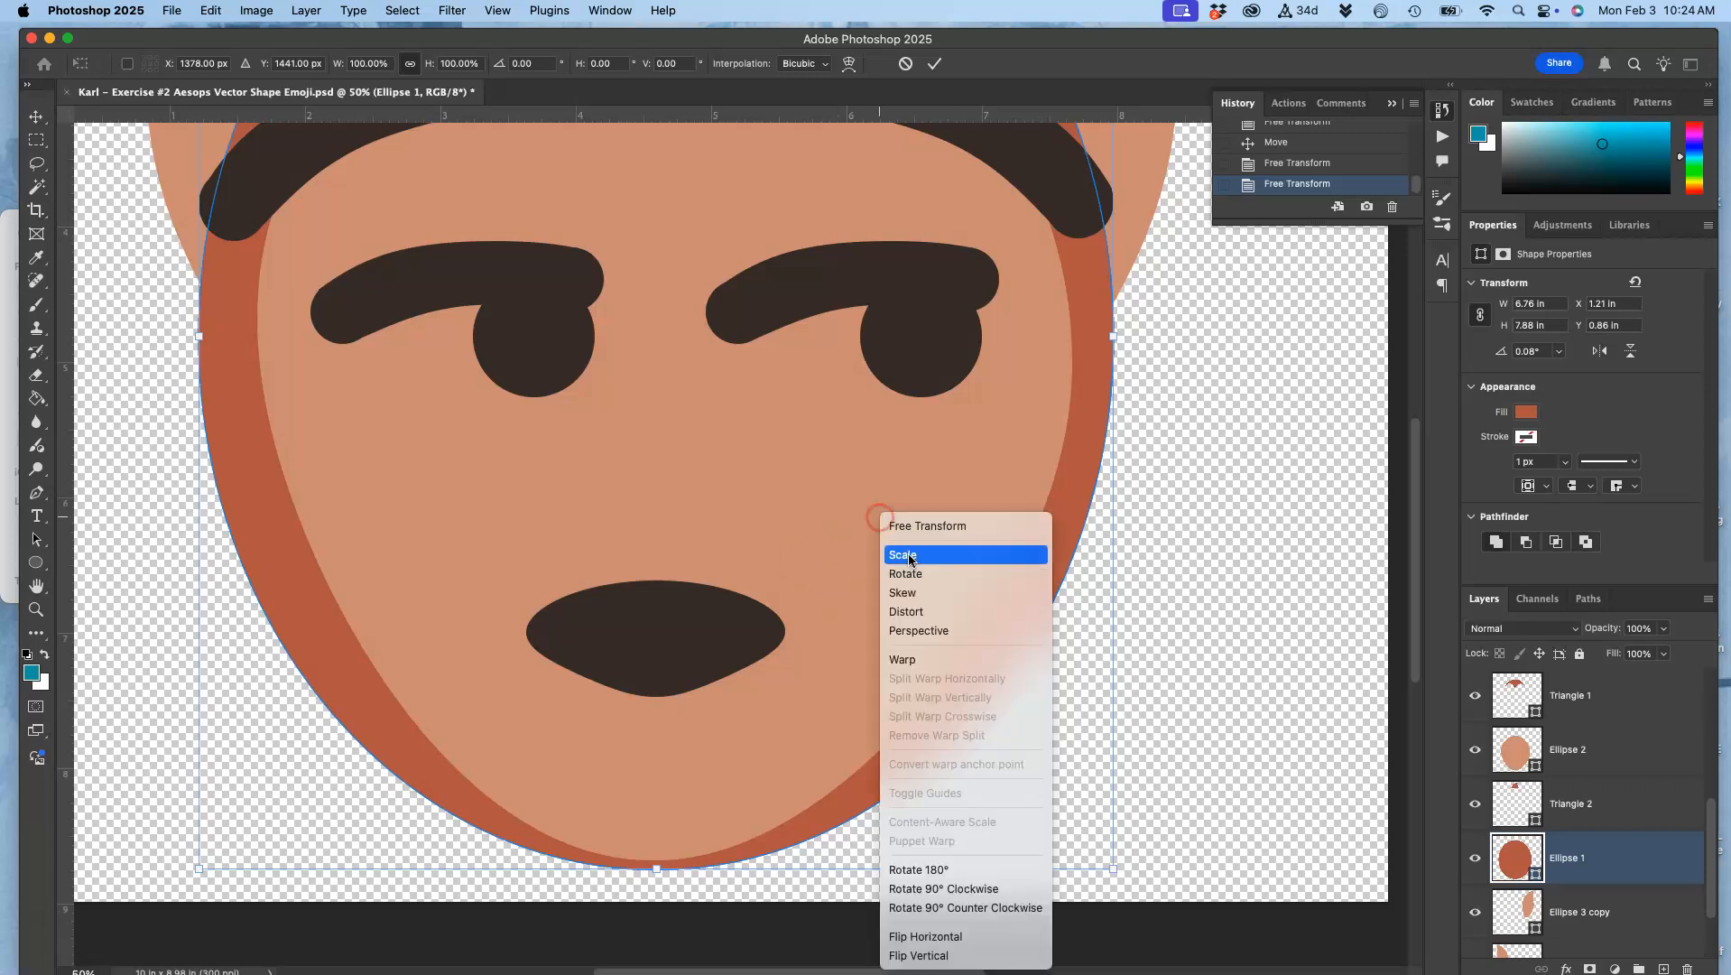
{"action": "left_click", "coordinate": [907, 660]}
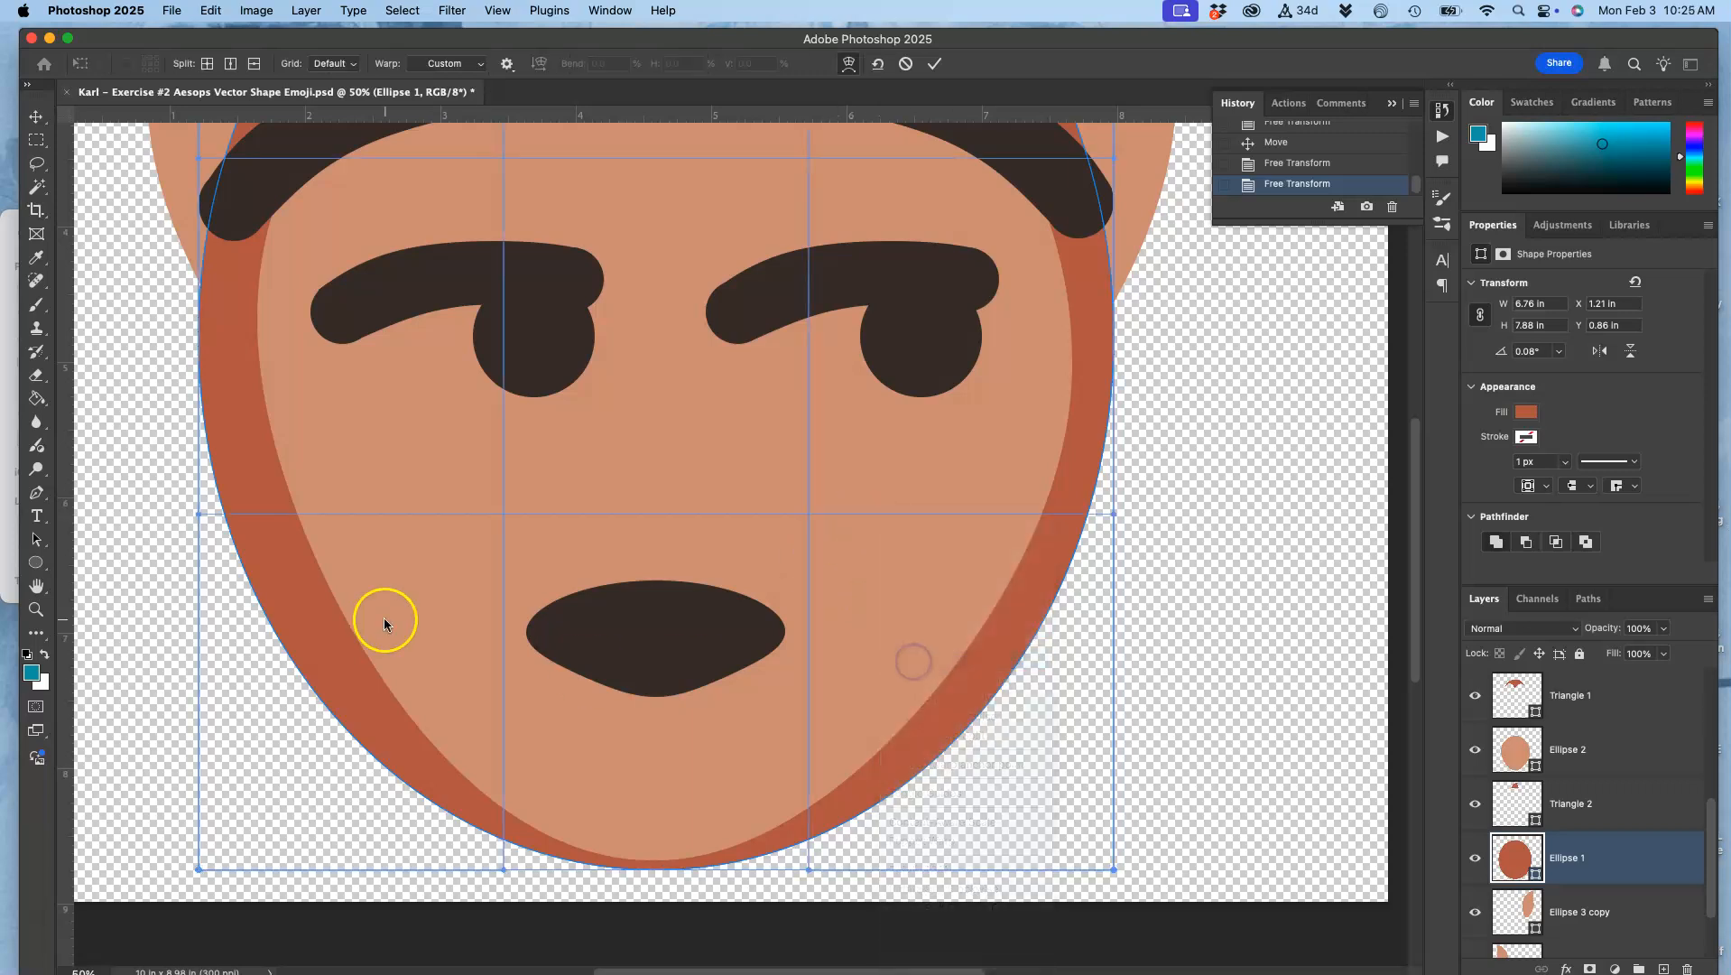
{"action": "scroll", "coordinate": [657, 803], "scroll_direction": "down", "scroll_amount": 3}
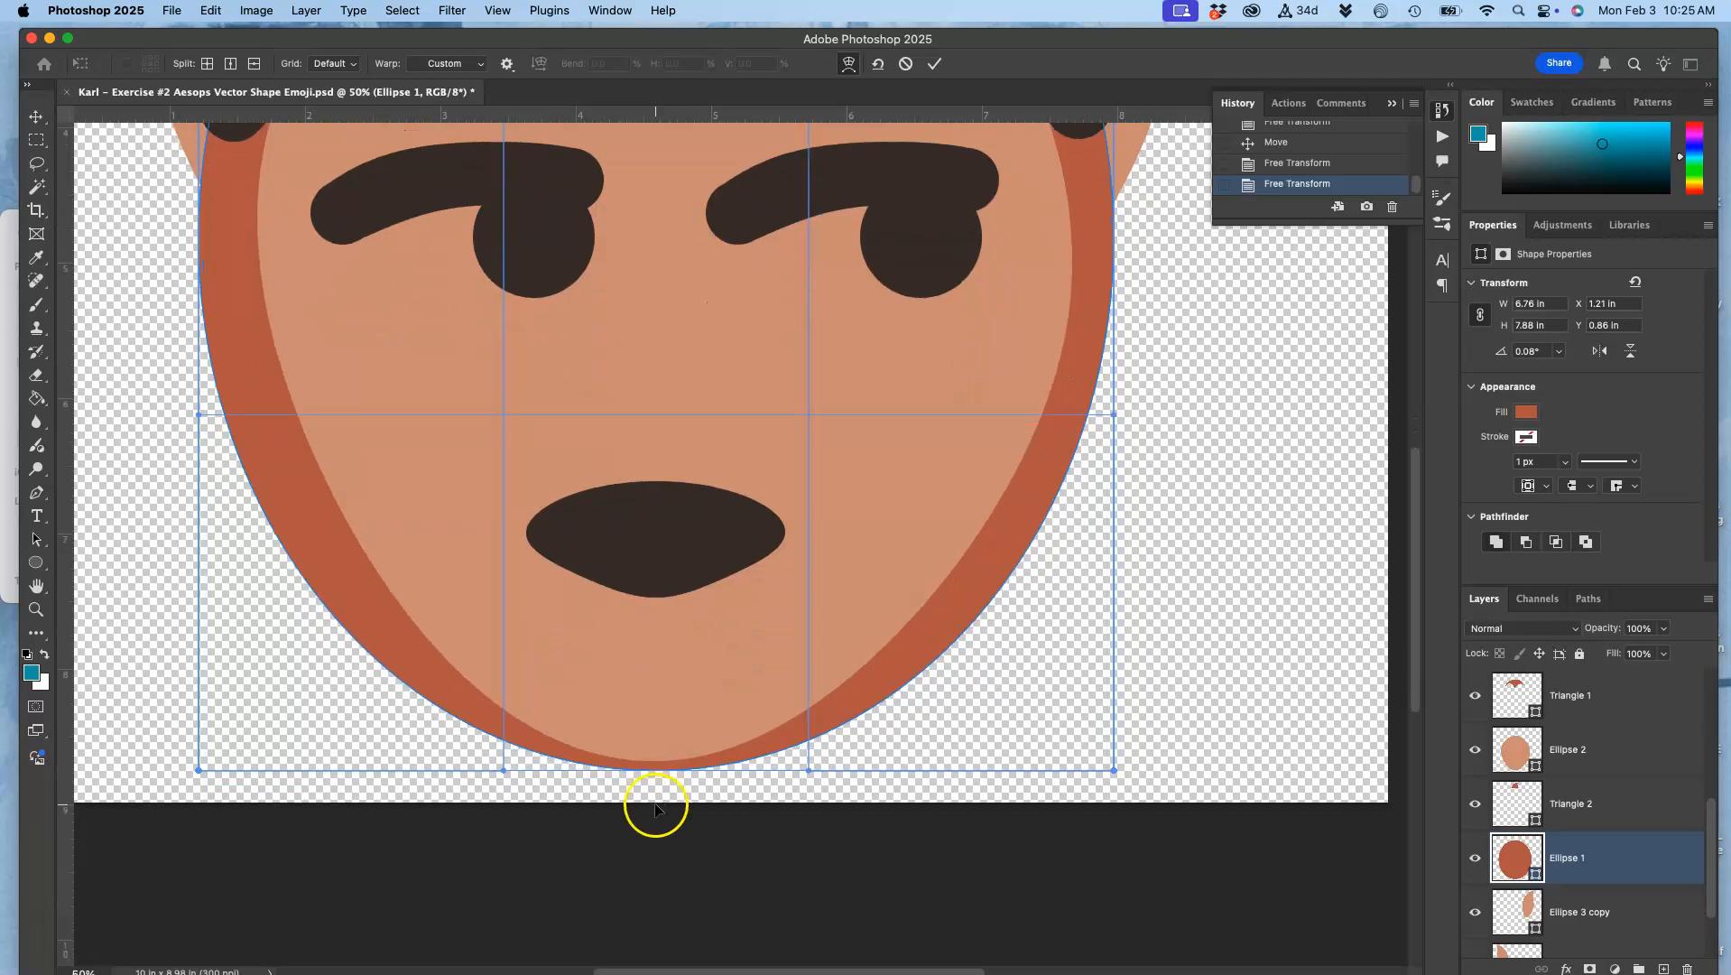
{"action": "left_click_drag", "start_coordinate": [657, 763], "coordinate": [657, 784]}
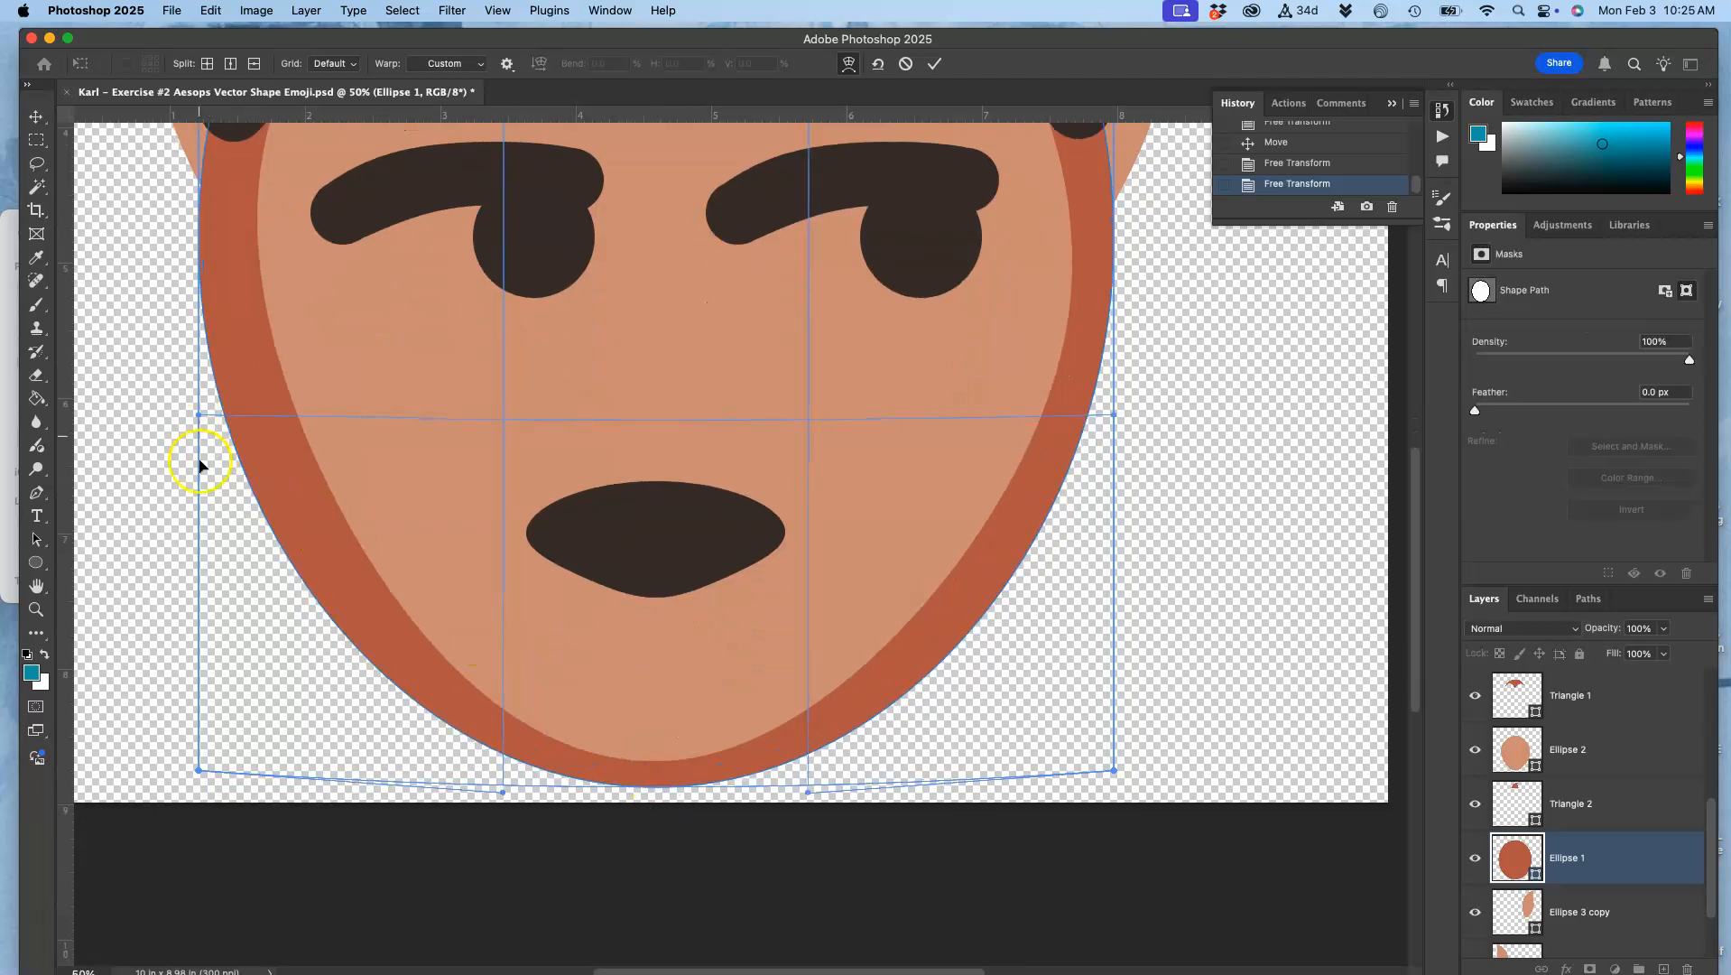
Step: Pull both lower warp corners of the outer face inward and slightly up to narrow the jaw
{"action": "left_click_drag", "start_coordinate": [200, 772], "coordinate": [261, 749]}
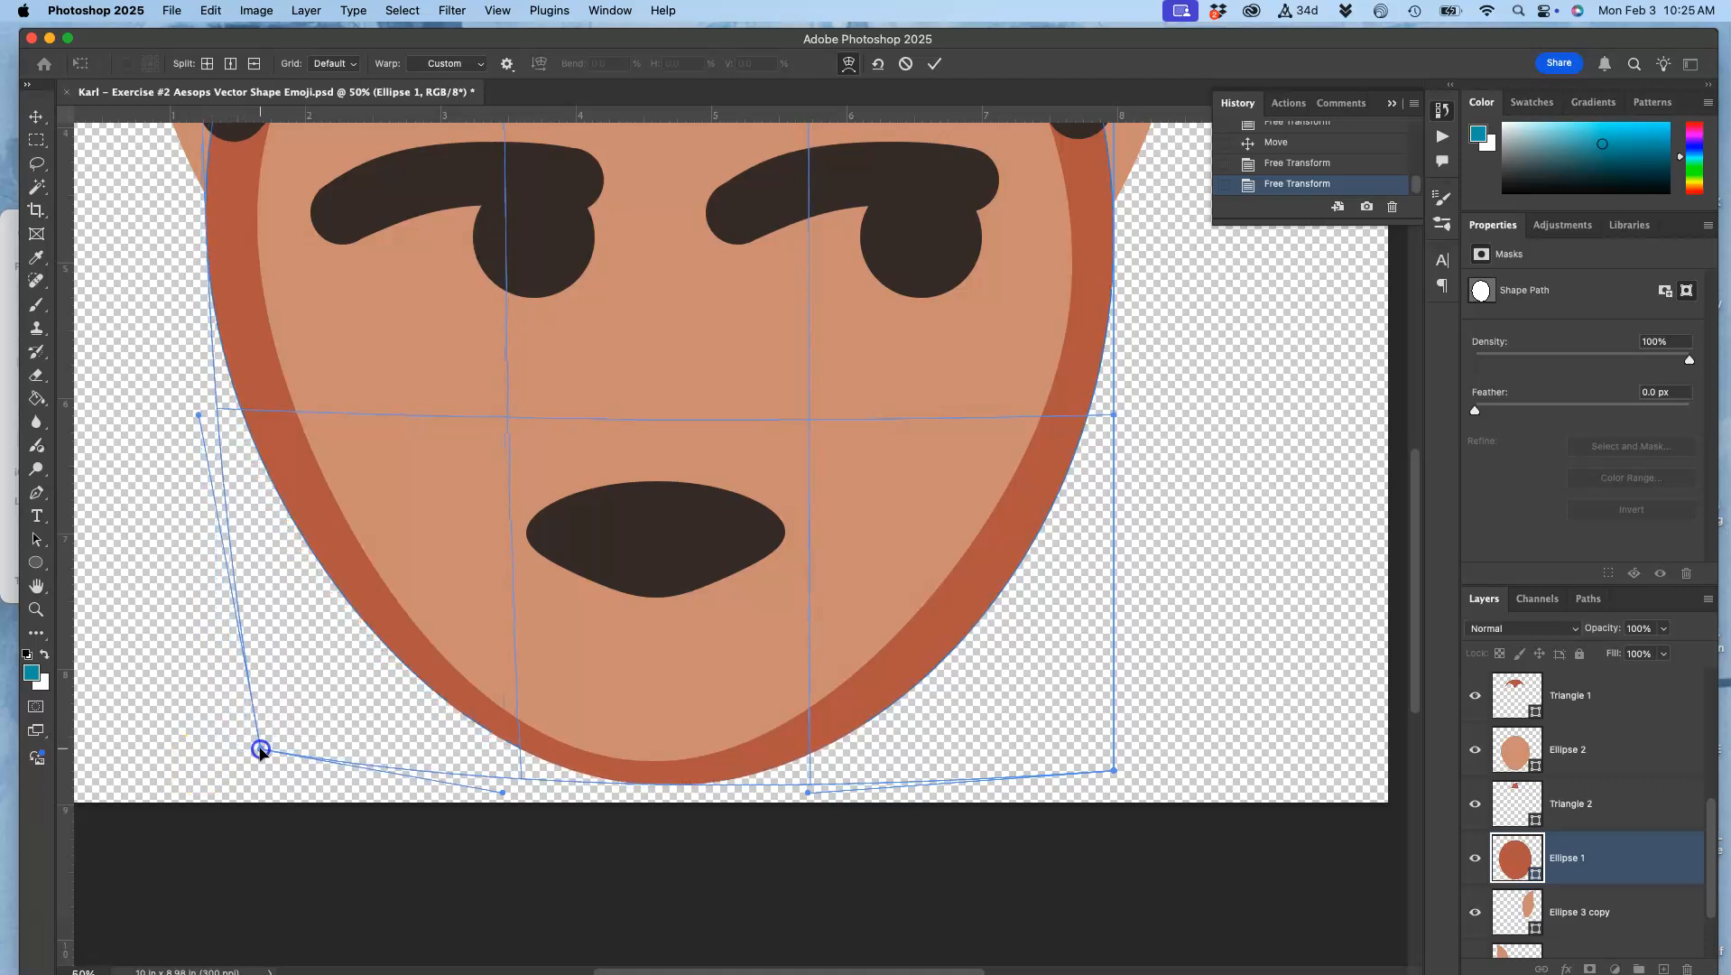
{"action": "left_click_drag", "start_coordinate": [1115, 772], "coordinate": [1060, 737]}
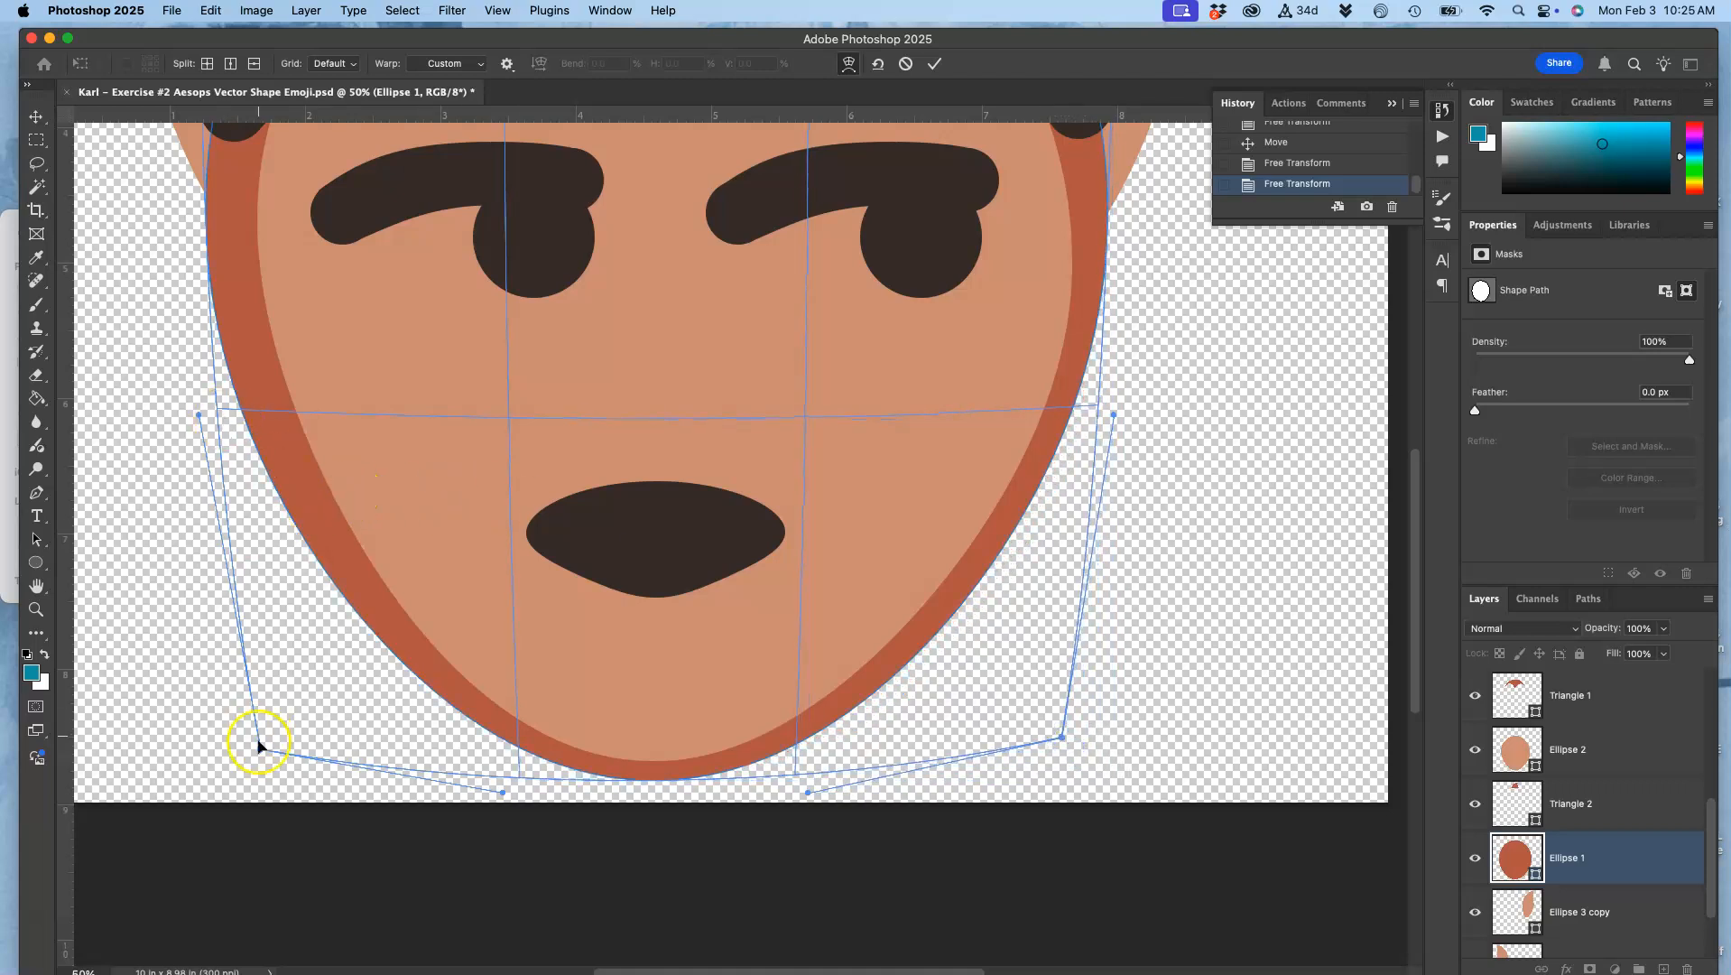
{"action": "left_click_drag", "start_coordinate": [265, 743], "coordinate": [279, 740]}
Step: Fine-tune the outer face warp by nudging its left side and lower-right corner slightly inward, and apply it
{"action": "scroll", "coordinate": [415, 499], "scroll_direction": "up", "scroll_amount": 4}
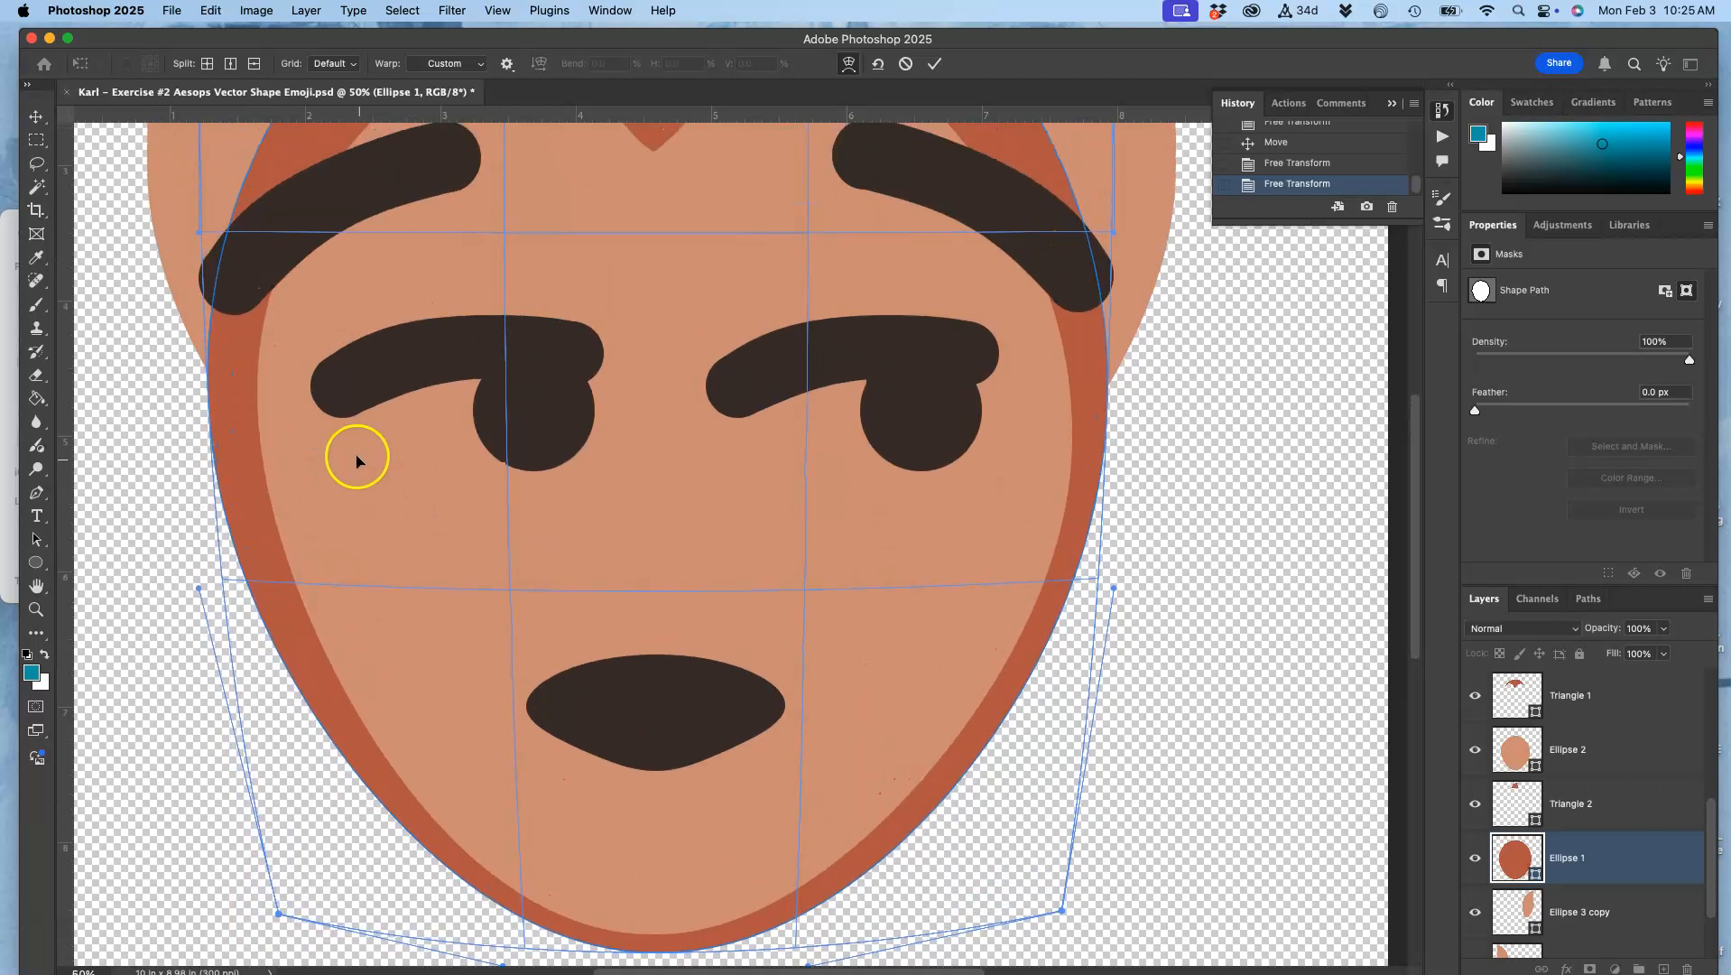
{"action": "left_click_drag", "start_coordinate": [224, 407], "coordinate": [228, 407]}
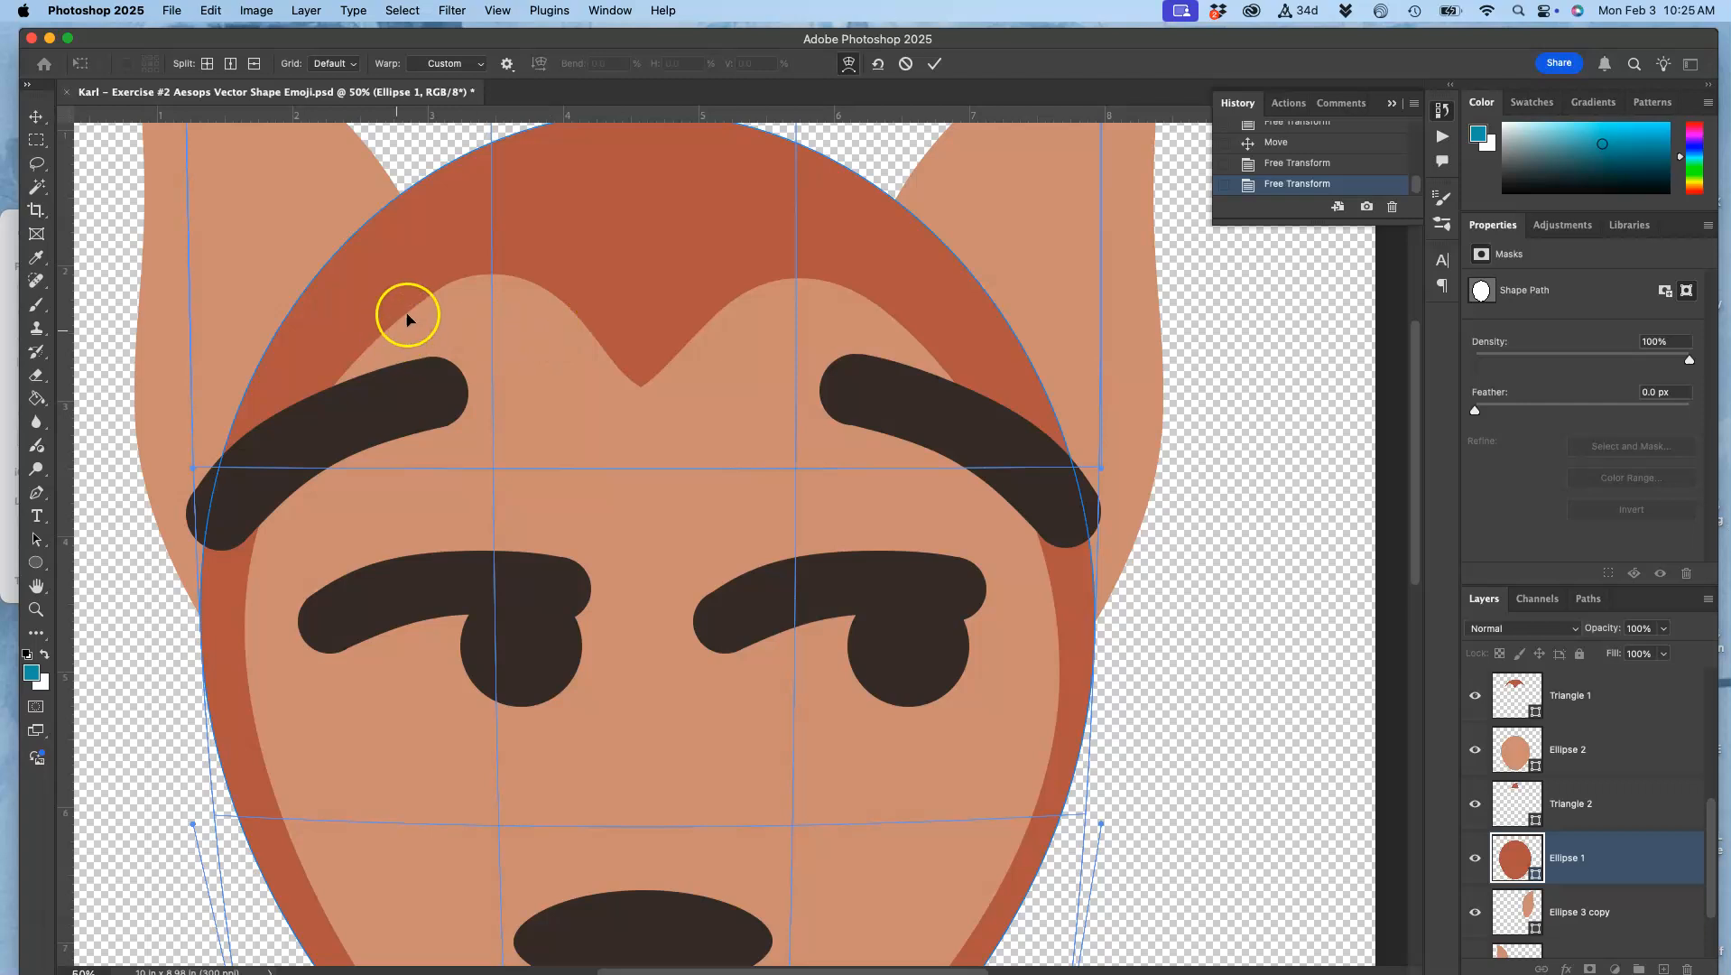
{"action": "scroll", "coordinate": [896, 317], "scroll_direction": "down", "scroll_amount": 5}
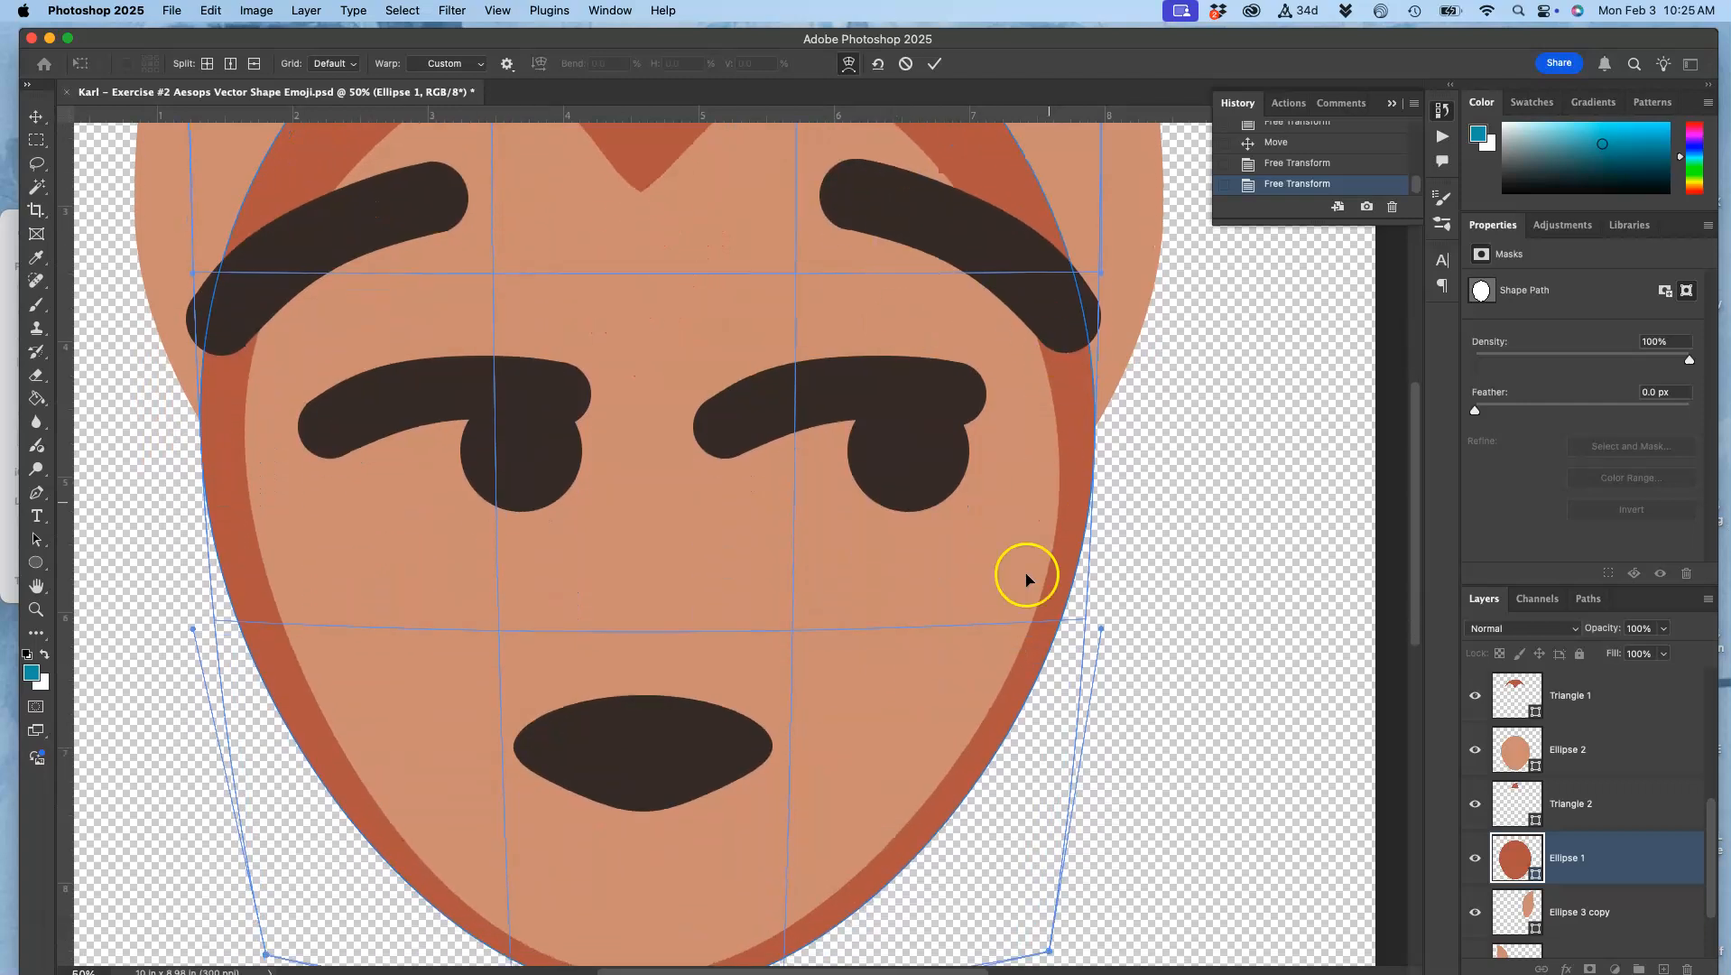
{"action": "scroll", "coordinate": [939, 668], "scroll_direction": "down", "scroll_amount": 5}
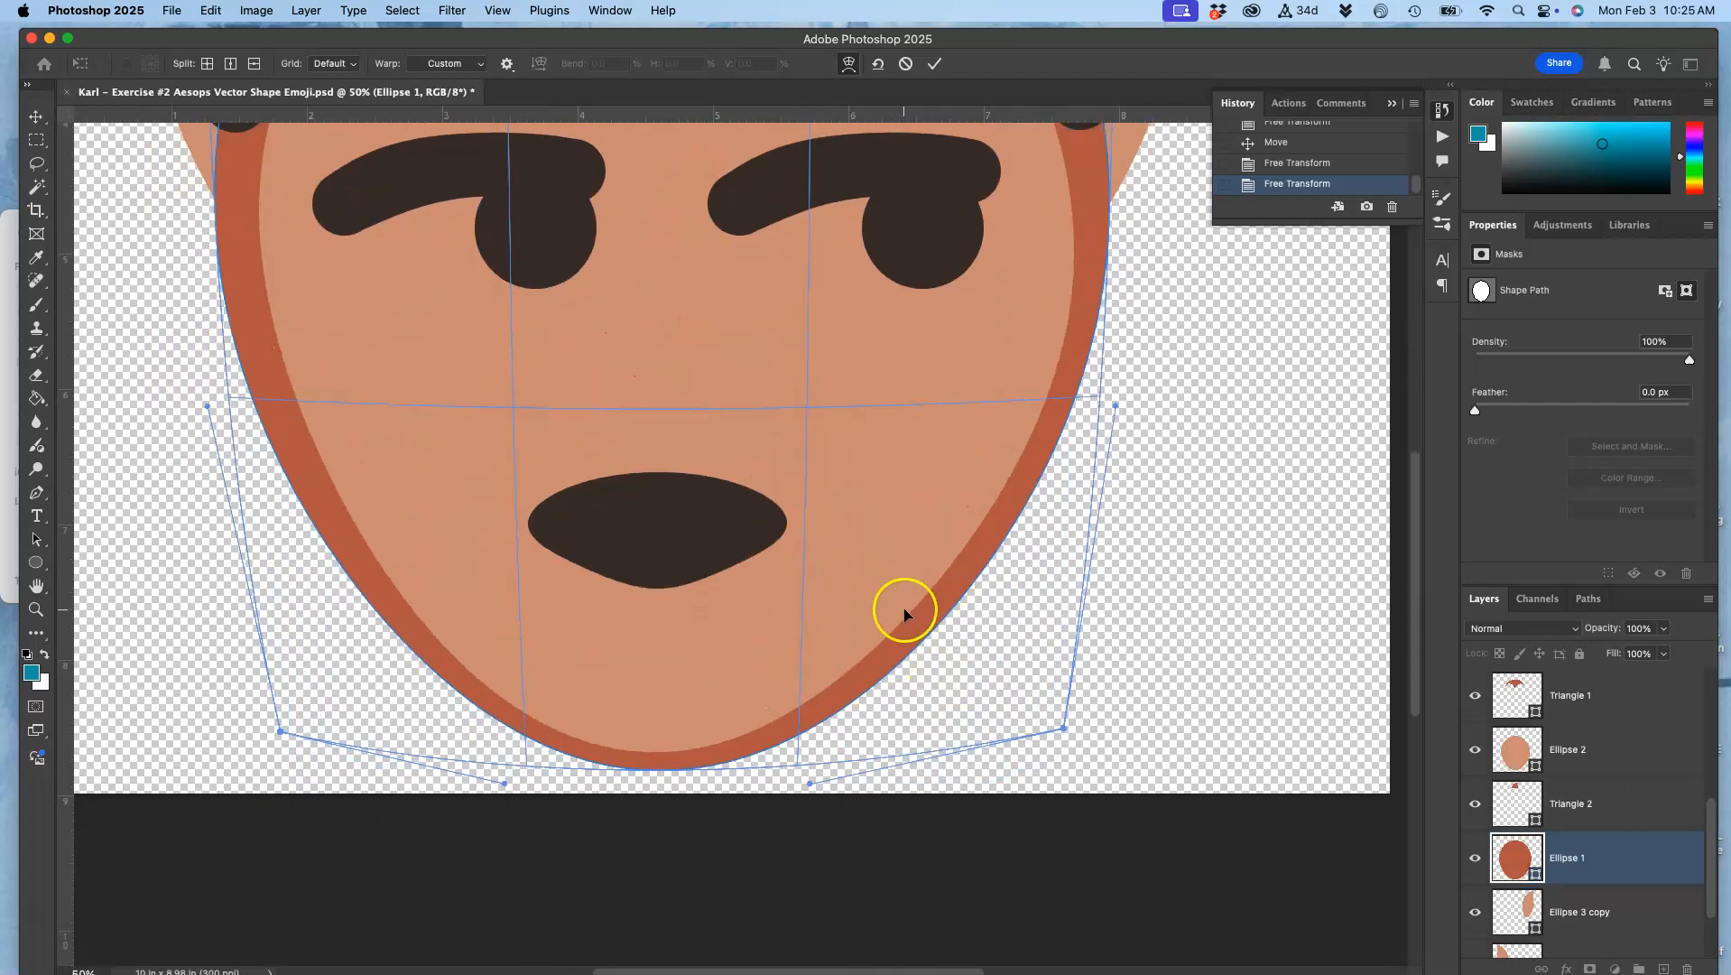
{"action": "left_click_drag", "start_coordinate": [1065, 731], "coordinate": [1057, 730]}
{"action": "key", "text": "Return"}
Step: Compare the whole face with the translucent reference by toggling the visibility of Layer 1 copy, leaving it hidden
{"action": "key", "text": "super+minus"}
{"action": "key", "text": "super+minus"}
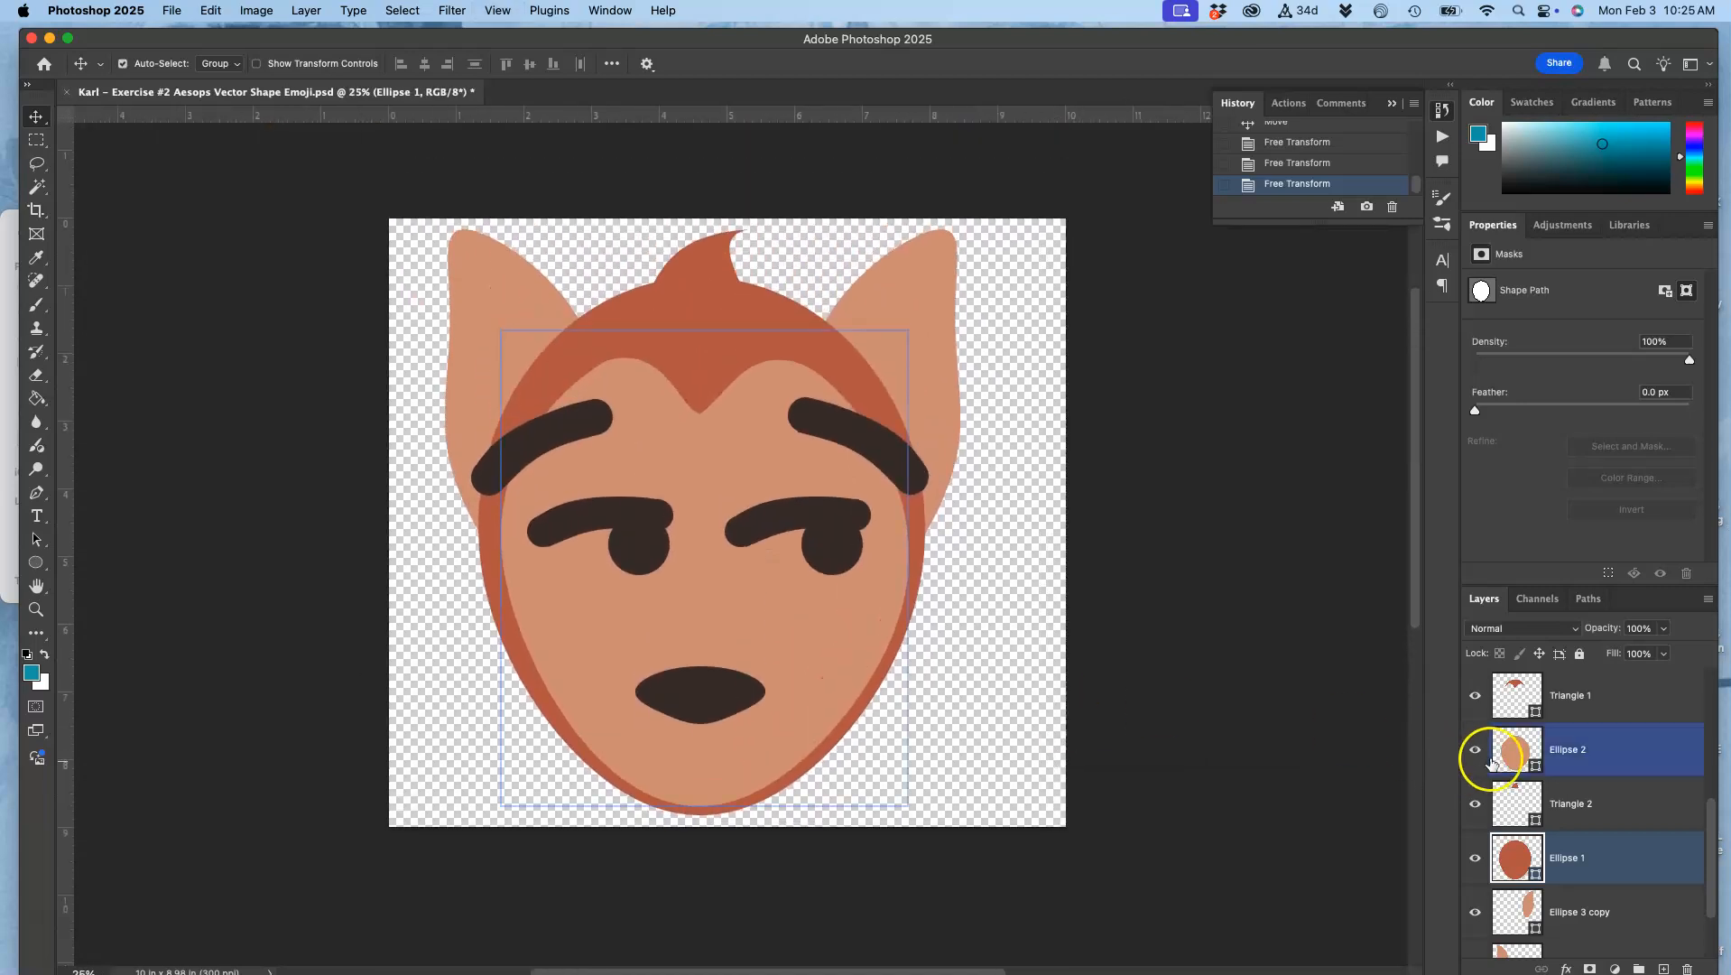
{"action": "scroll", "coordinate": [1477, 700], "scroll_direction": "up", "scroll_amount": 5}
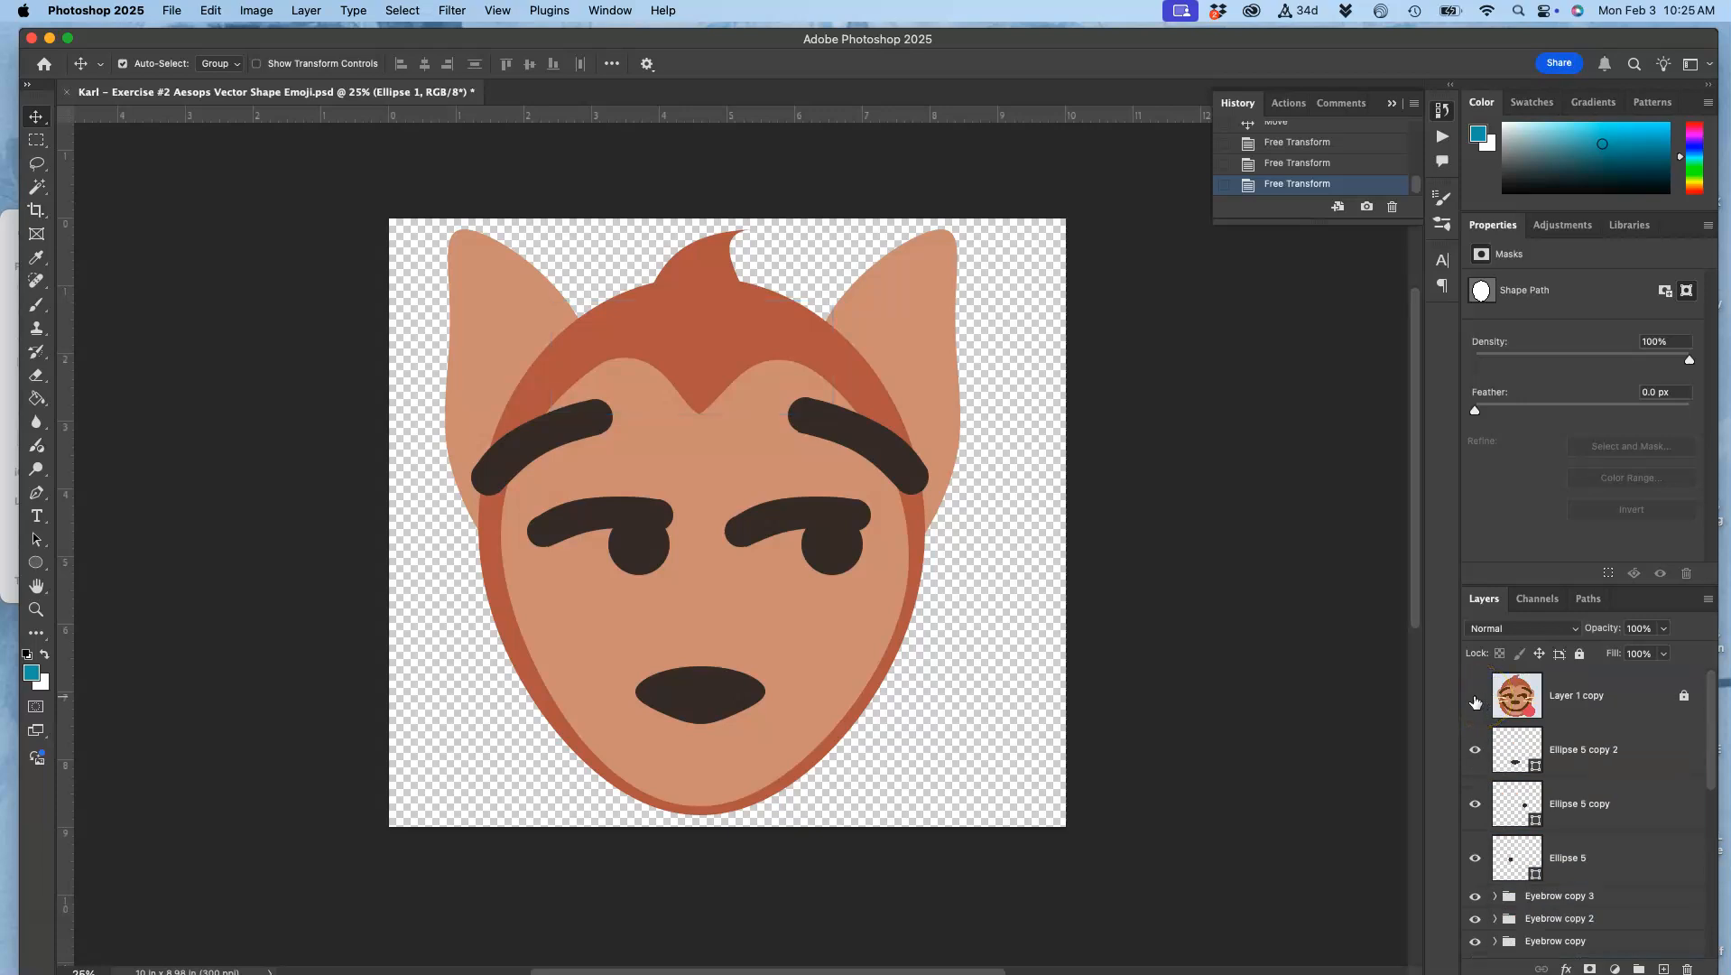
{"action": "left_click", "coordinate": [1476, 699]}
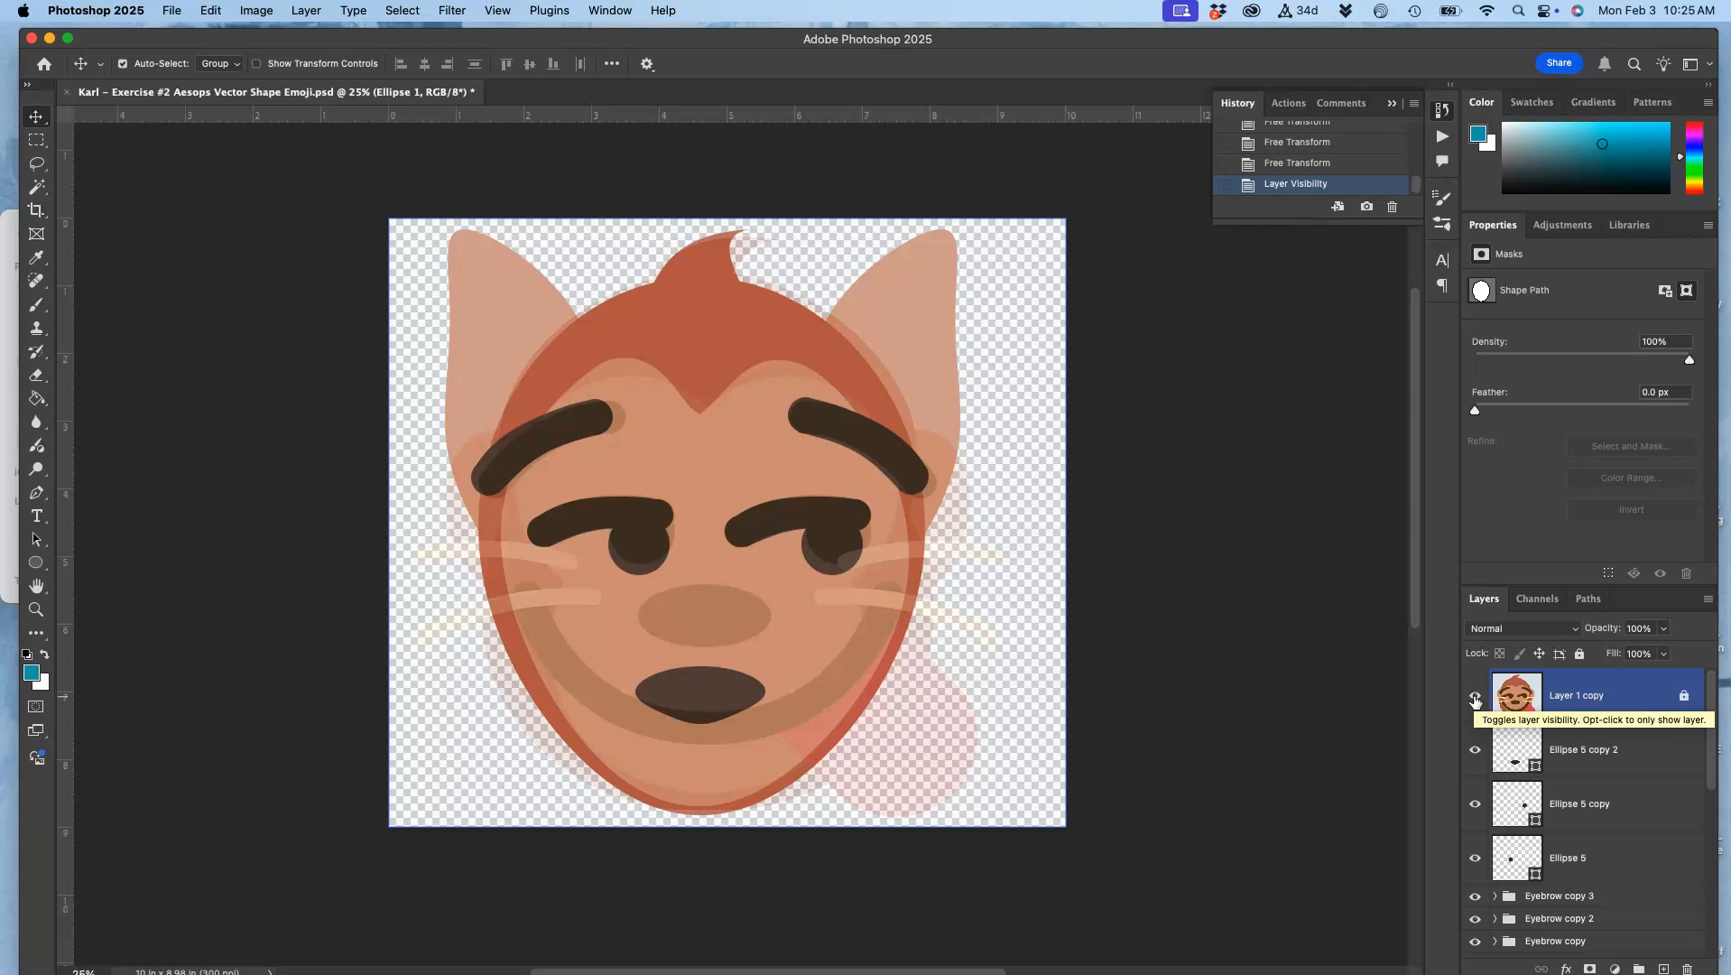
{"action": "left_click", "coordinate": [1476, 699]}
{"action": "left_click", "coordinate": [1476, 702]}
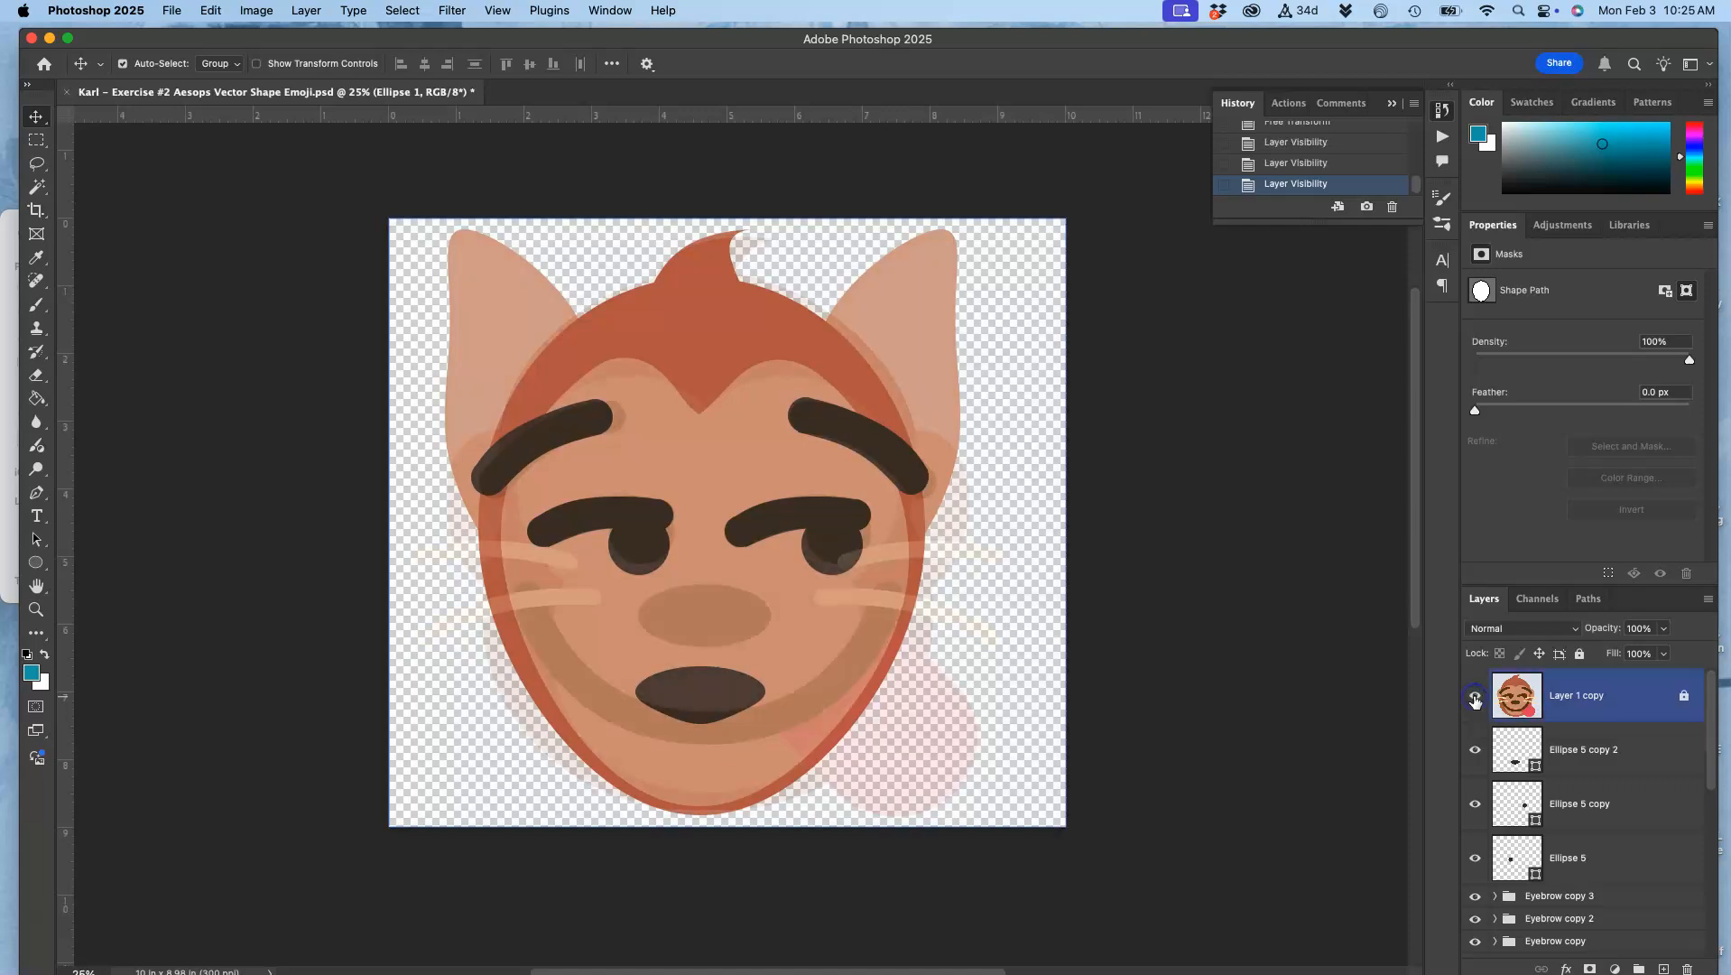
{"action": "left_click", "coordinate": [1476, 702]}
Step: Duplicate the Eyebrow copy 3 group and expand the duplicate to reach its Rectangle 1 and ellipse layers
{"action": "left_click", "coordinate": [1580, 877]}
{"action": "left_click", "coordinate": [1581, 894]}
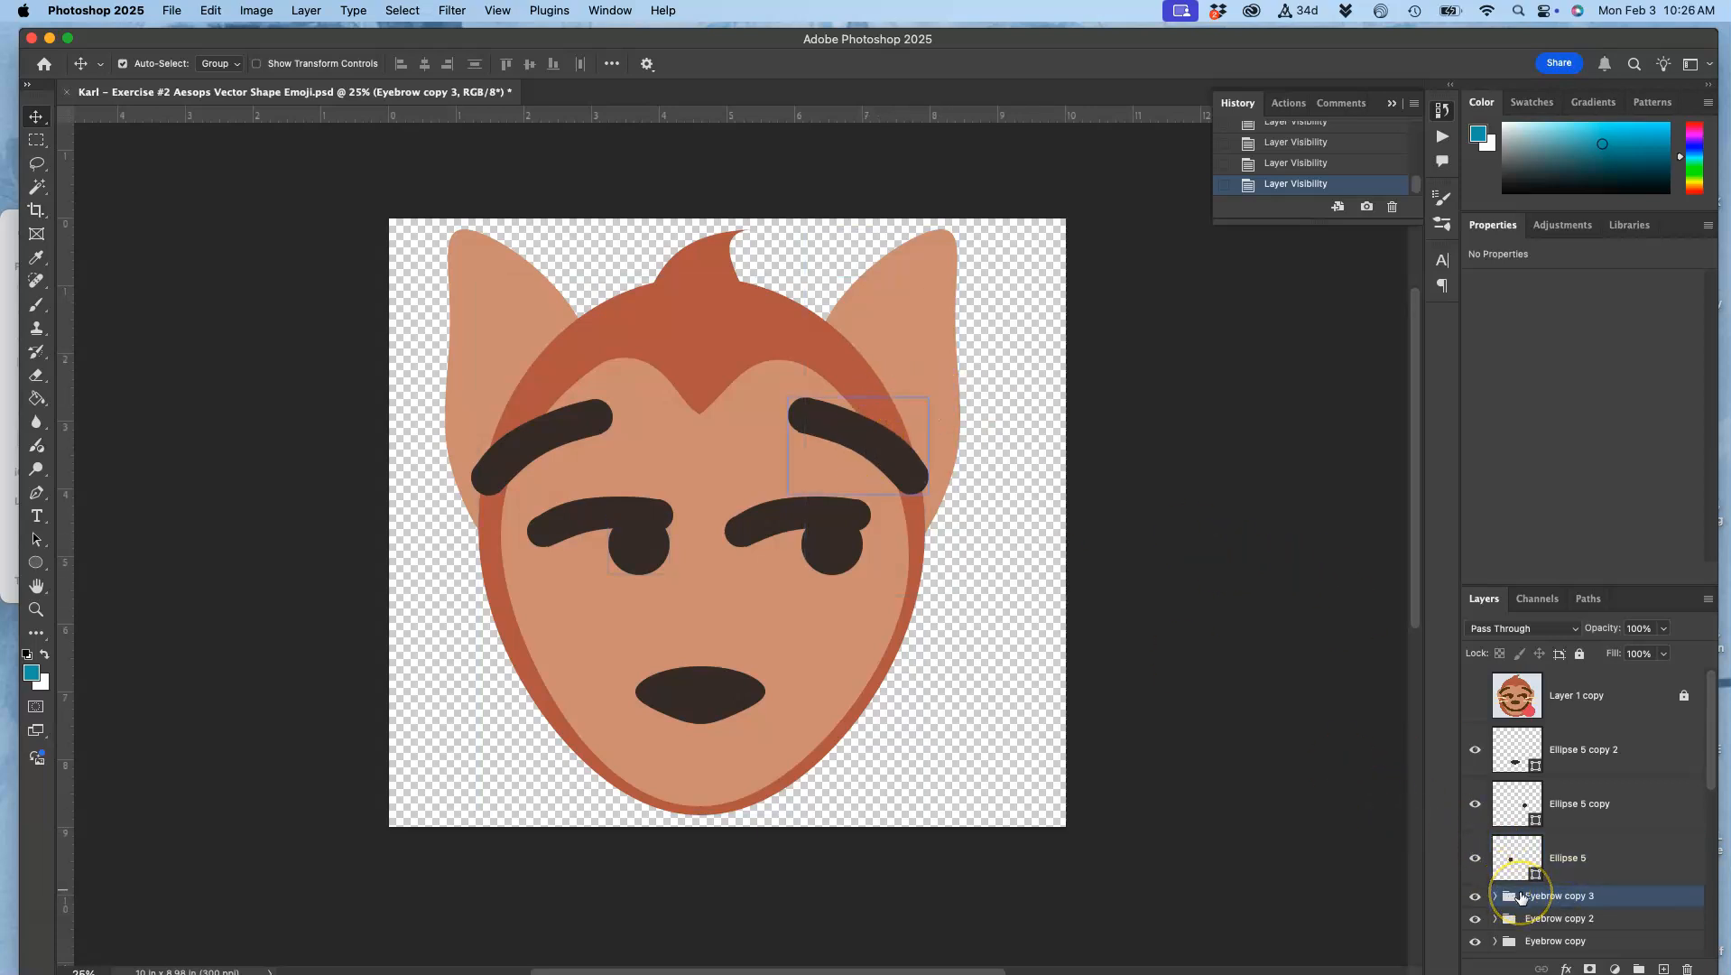
{"action": "key", "text": "super+j"}
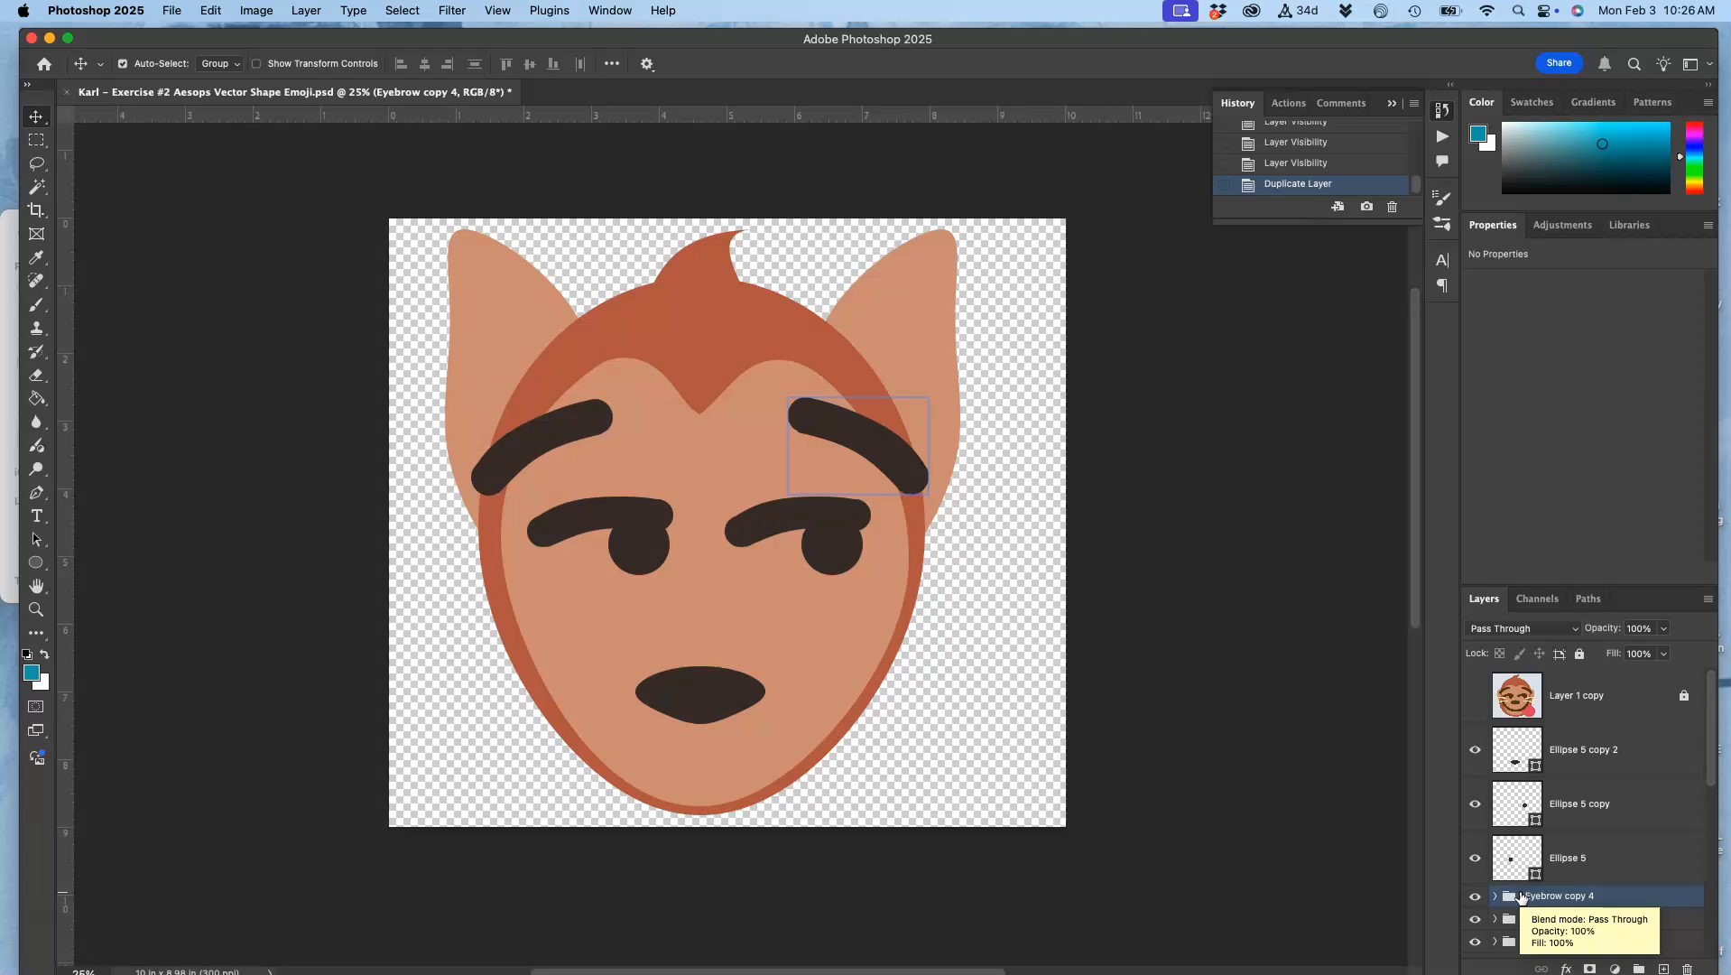
{"action": "scroll", "coordinate": [1521, 896], "scroll_direction": "down", "scroll_amount": 2}
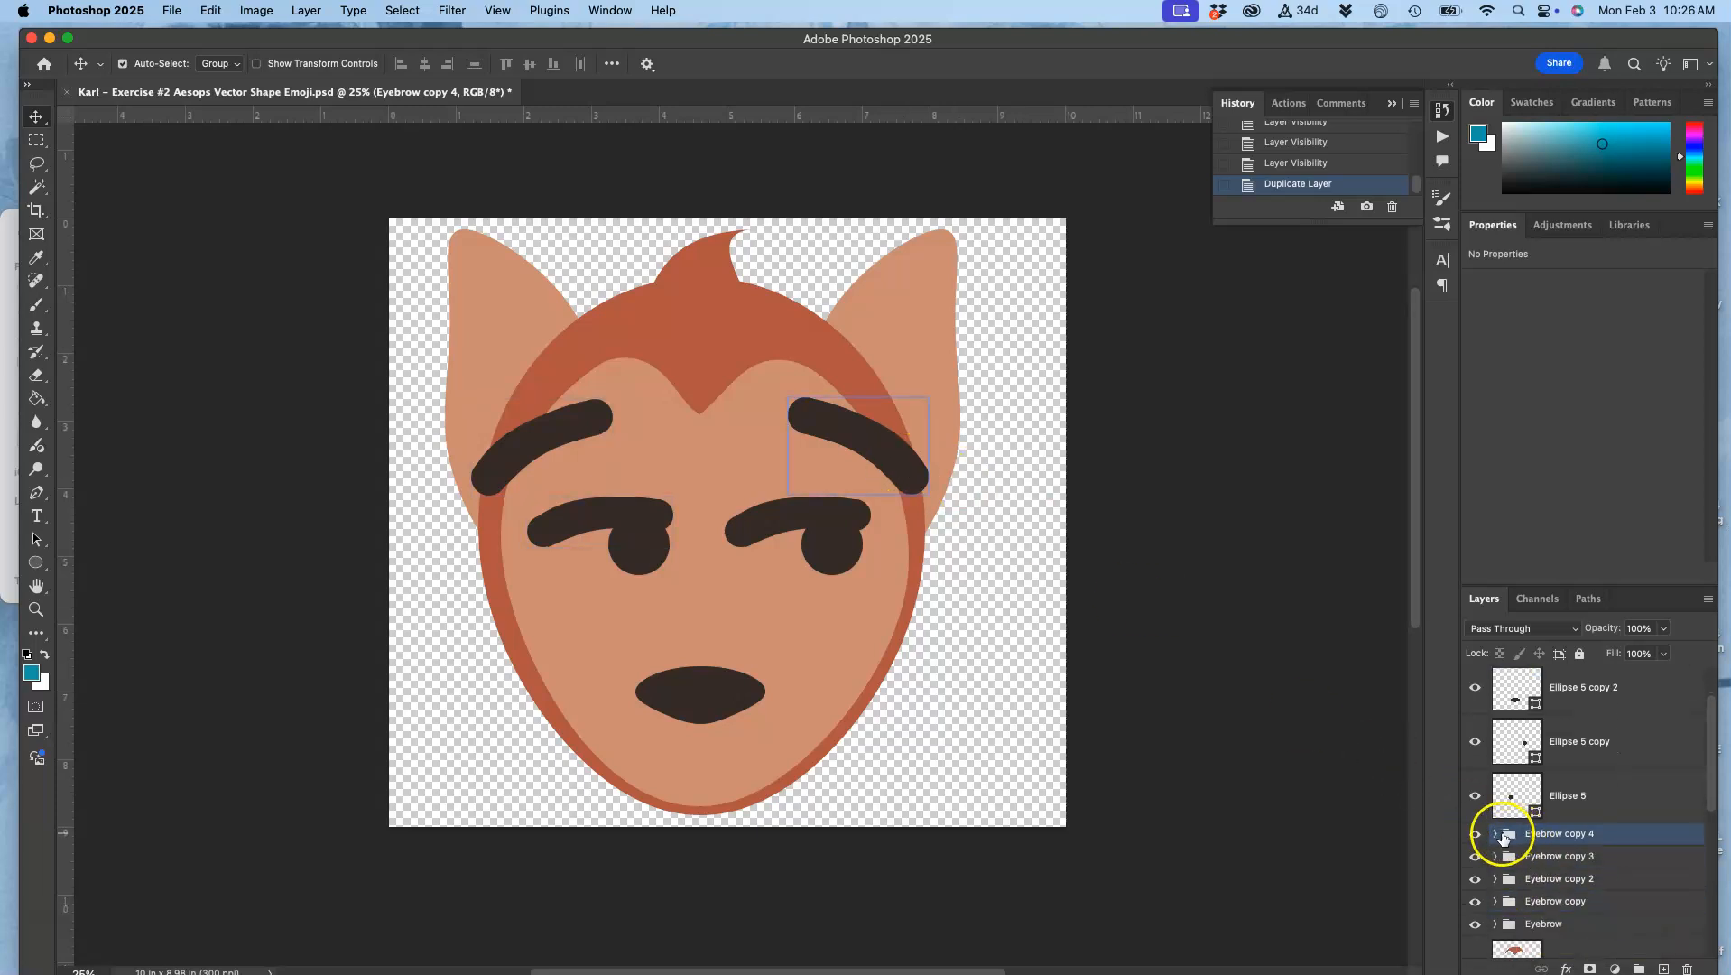
{"action": "left_click", "coordinate": [1495, 833]}
{"action": "left_click", "coordinate": [1514, 884]}
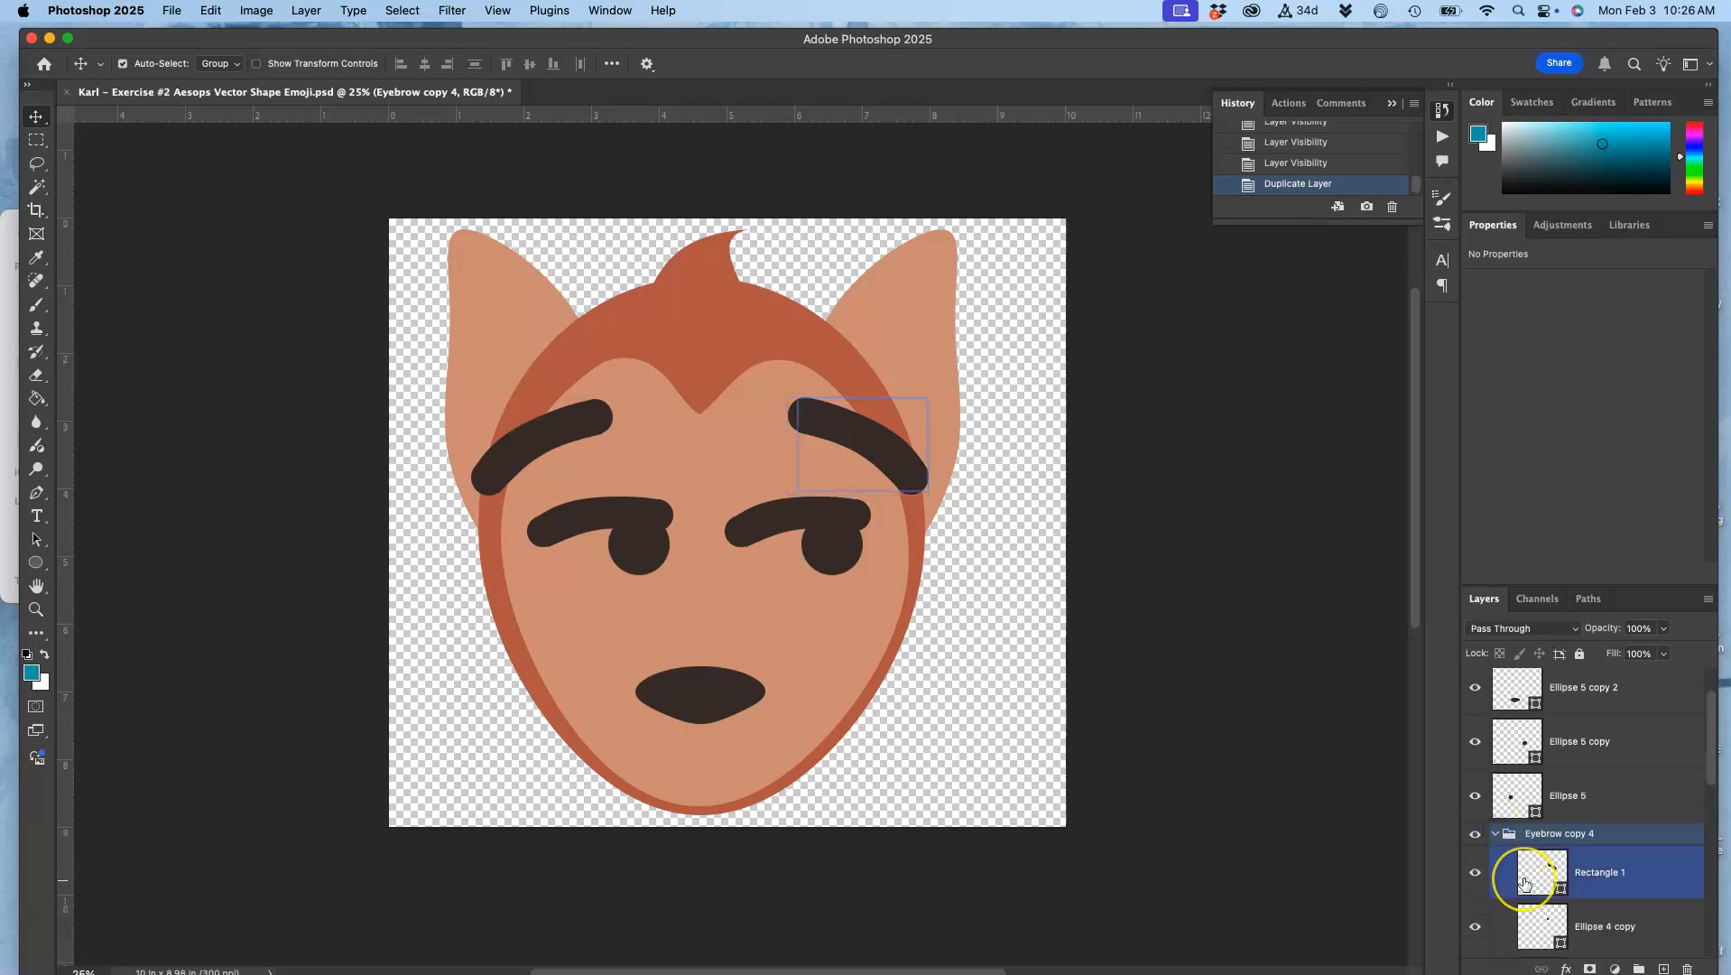
{"action": "scroll", "coordinate": [1553, 866], "scroll_direction": "down", "scroll_amount": 2}
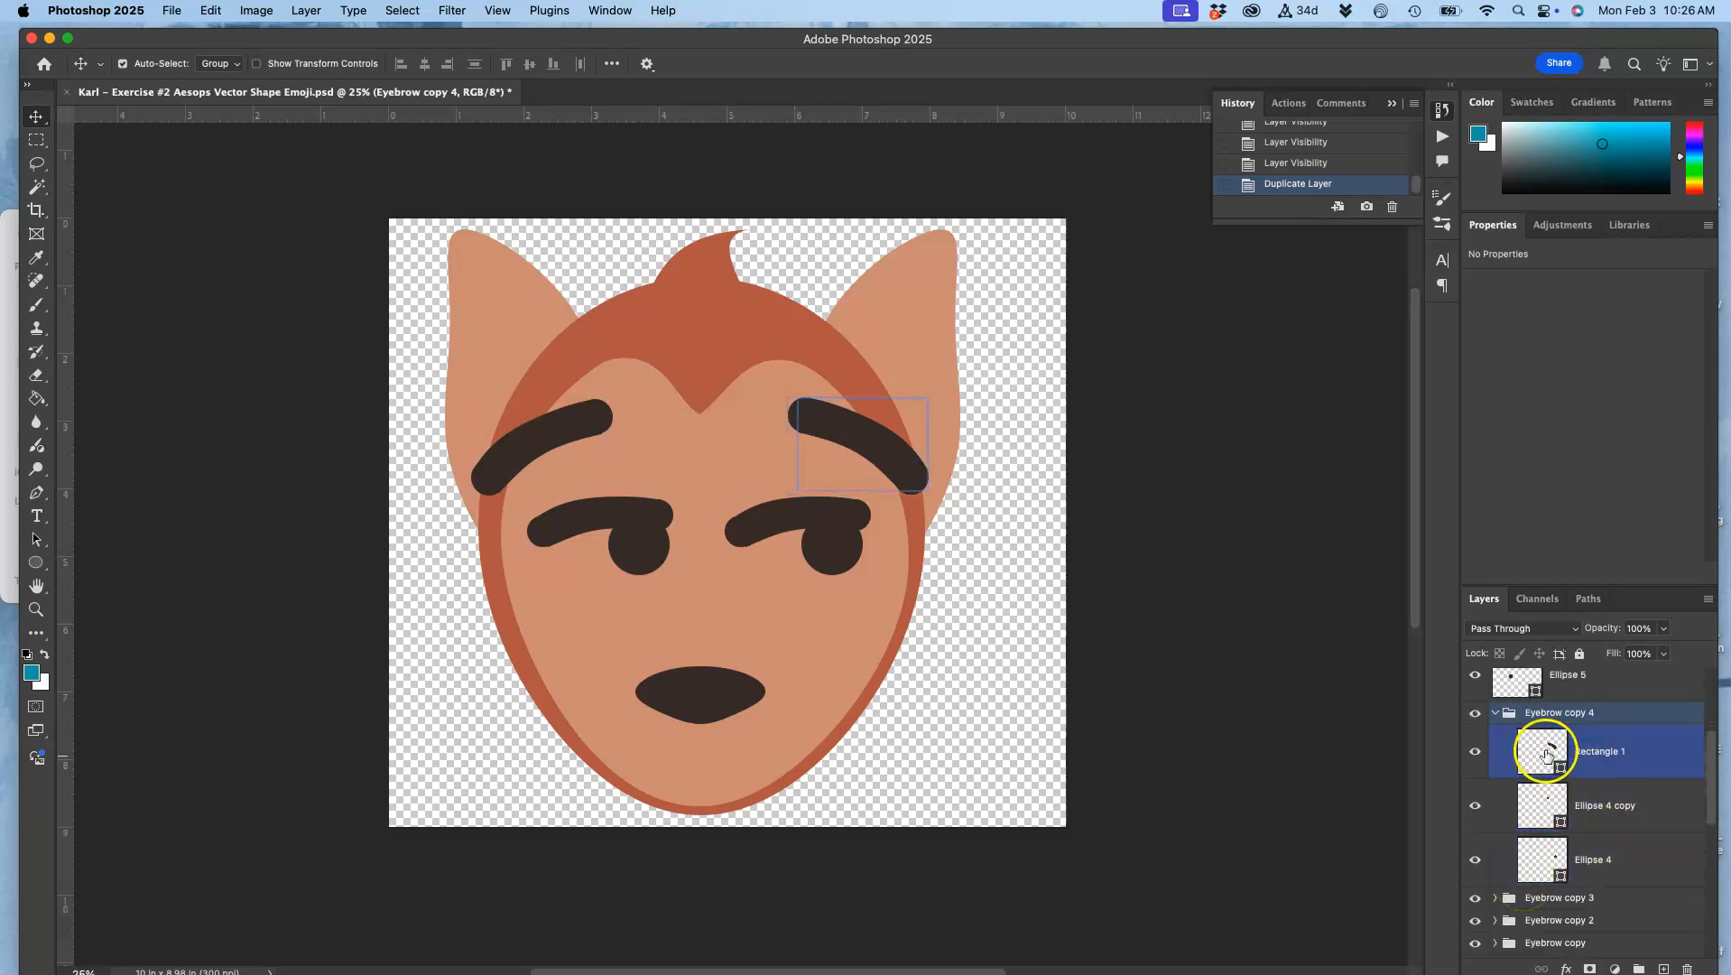
Step: Change the fill of Rectangle 1 in the duplicated eyebrow group to pale yellow, e7deae
{"action": "double_click", "coordinate": [1546, 754]}
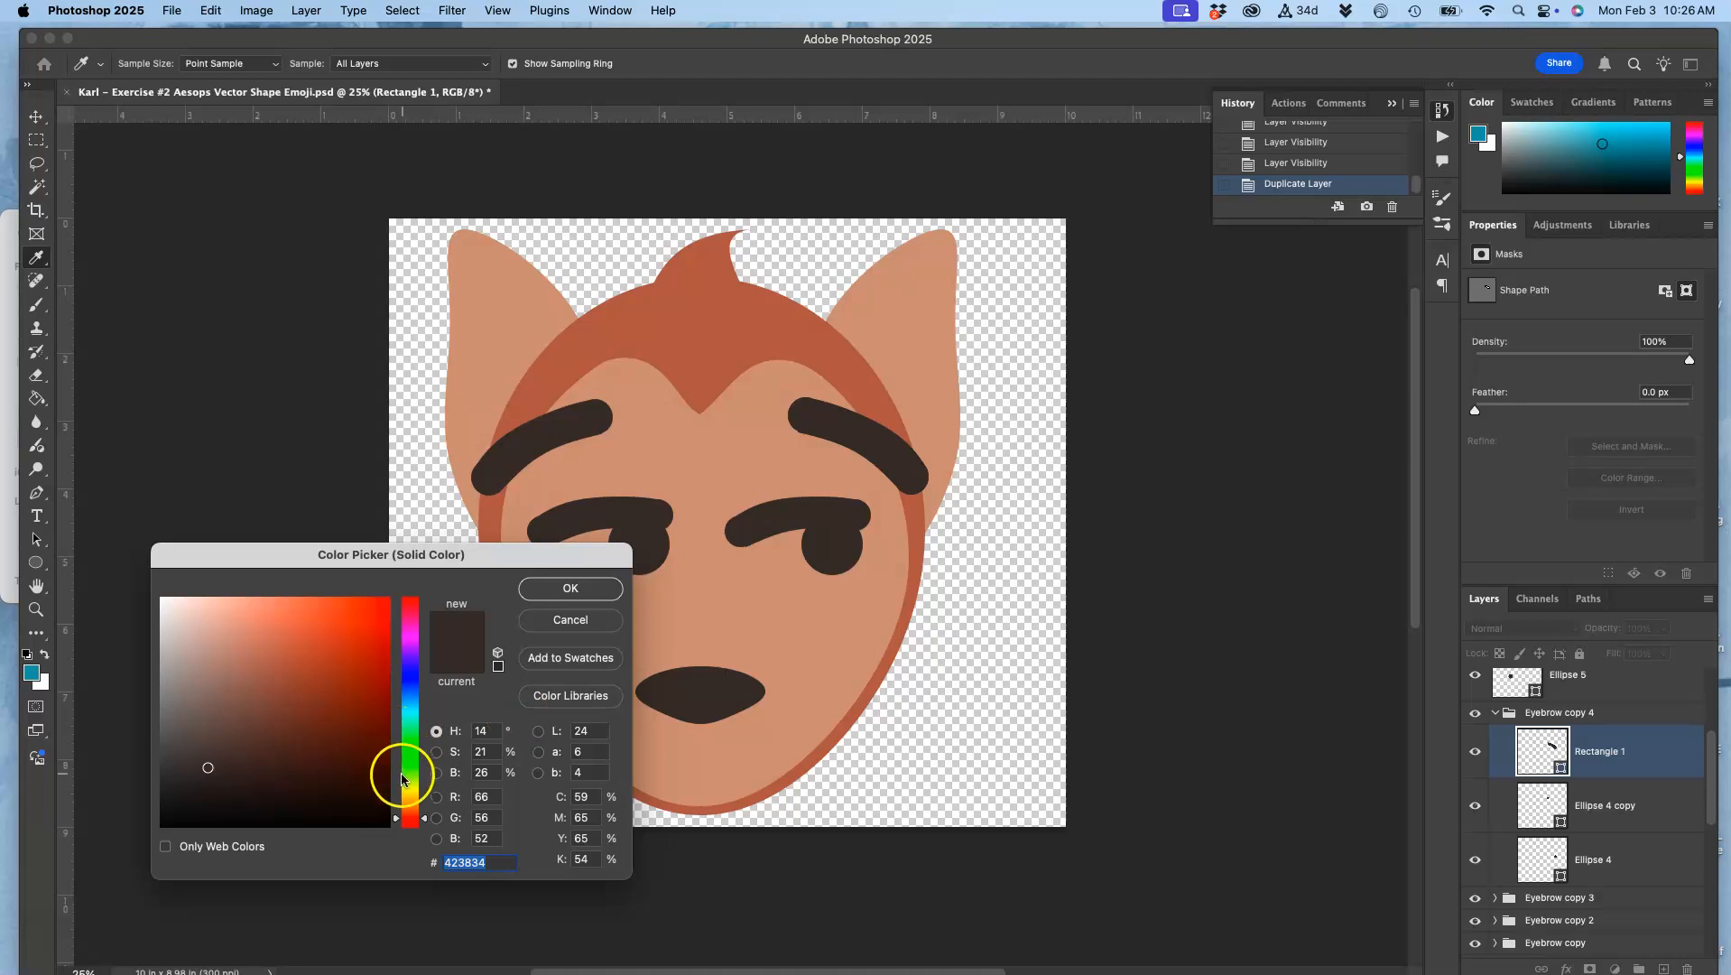
{"action": "left_click", "coordinate": [406, 794]}
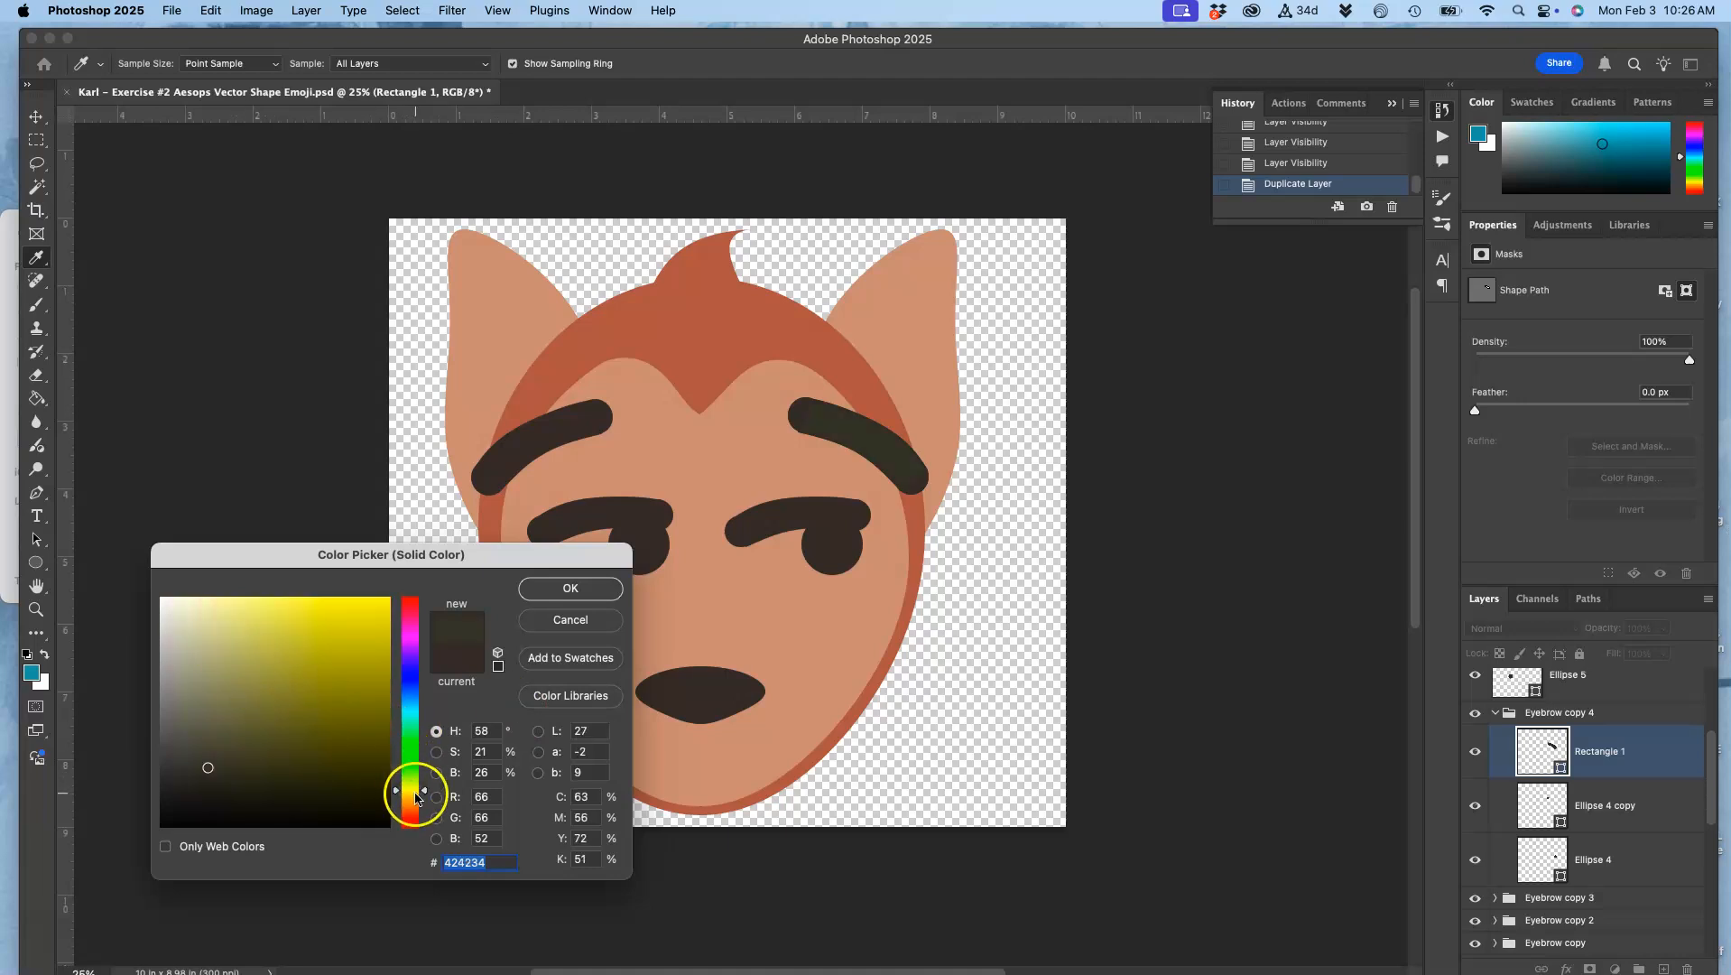
{"action": "left_click", "coordinate": [411, 796]}
{"action": "left_click", "coordinate": [232, 631]}
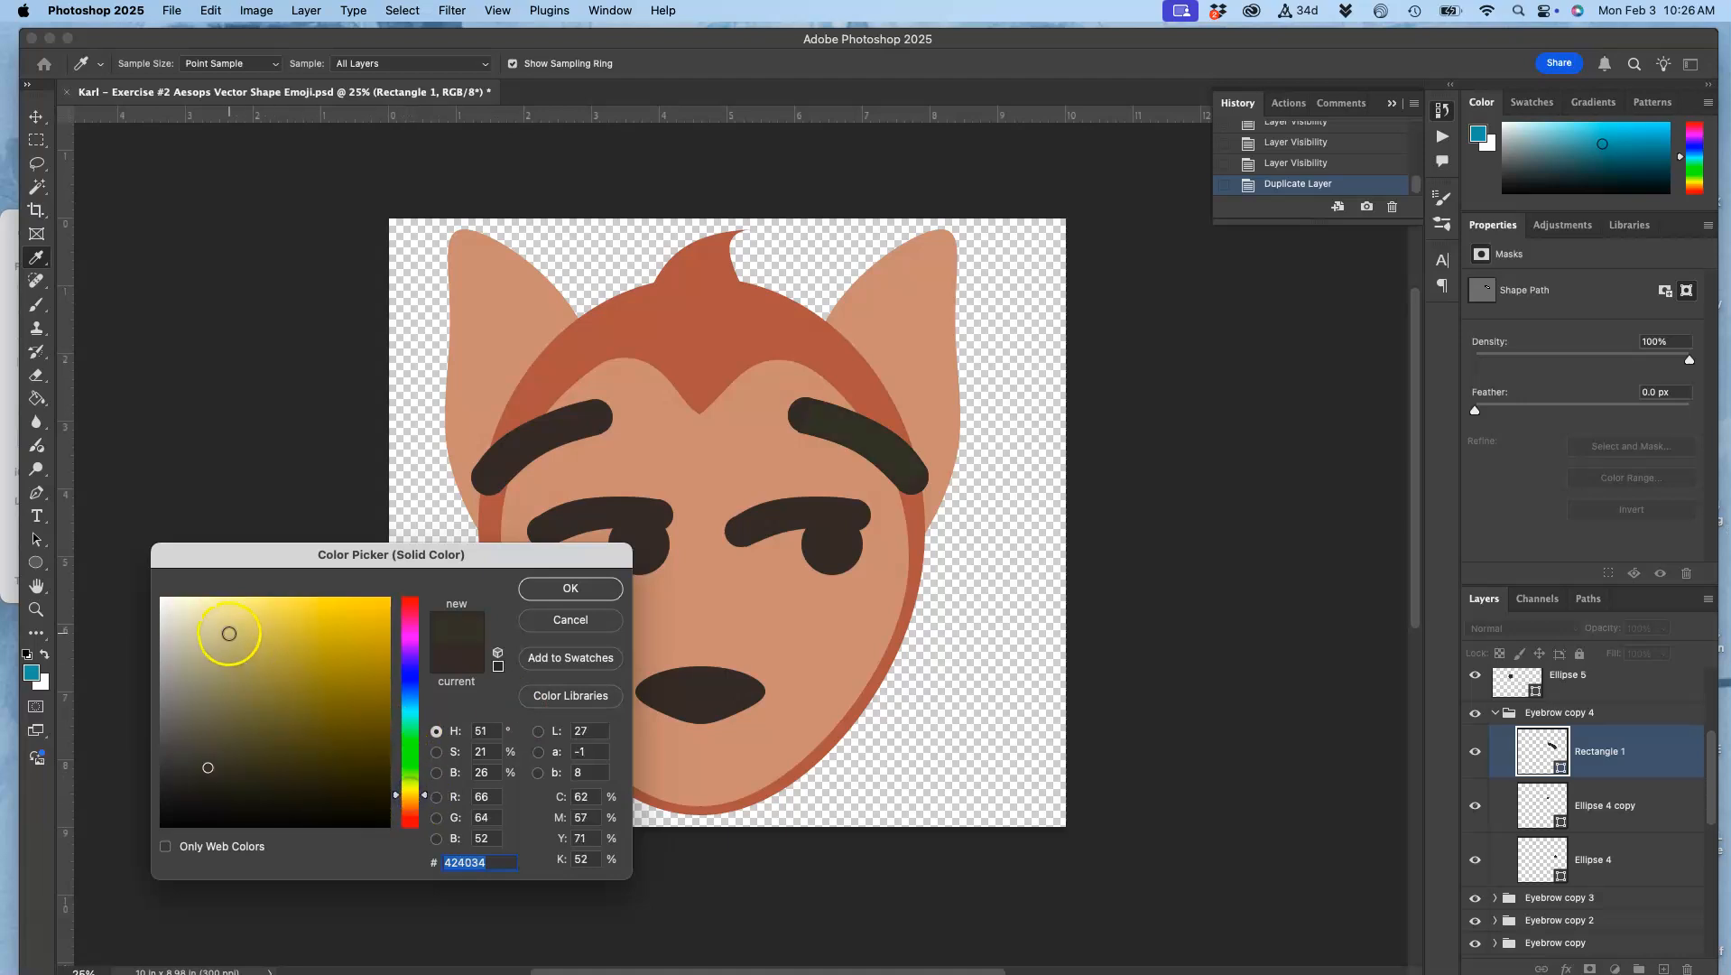
{"action": "left_click_drag", "start_coordinate": [229, 634], "coordinate": [213, 632]}
{"action": "left_click", "coordinate": [217, 619]}
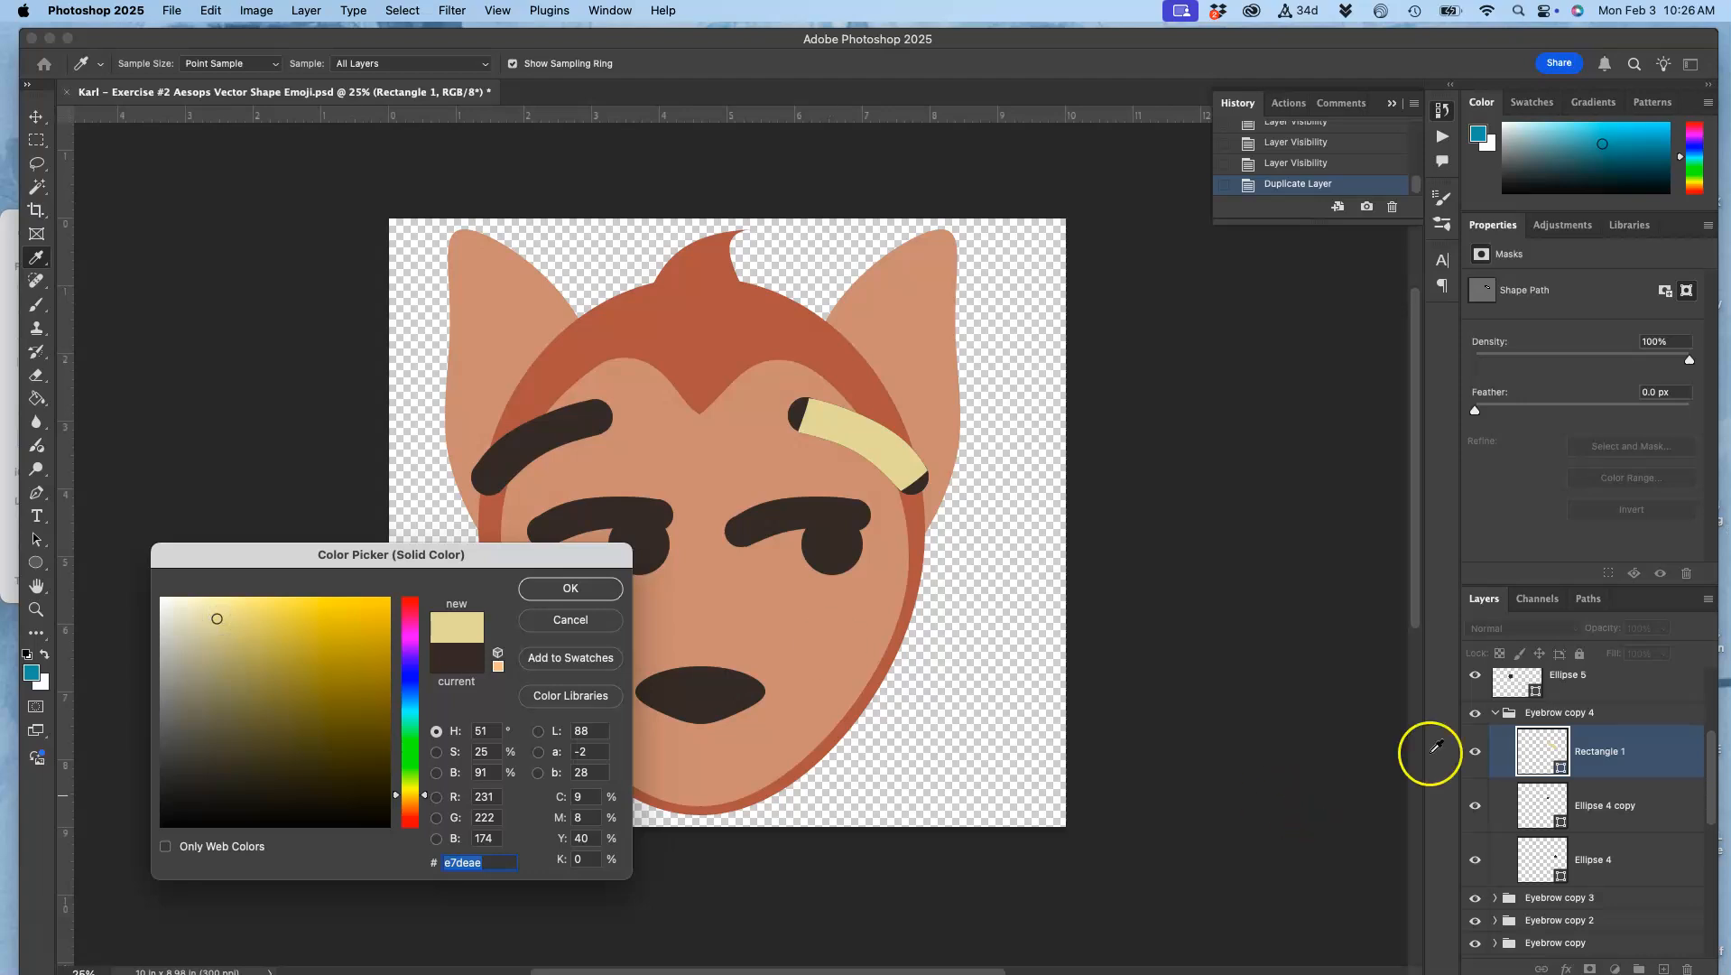
Step: Accept the new fill colour and make the reference drawing on Layer 1 visible behind the shapes
{"action": "scroll", "coordinate": [1549, 724], "scroll_direction": "up", "scroll_amount": 3}
{"action": "scroll", "coordinate": [1549, 724], "scroll_direction": "down", "scroll_amount": 5}
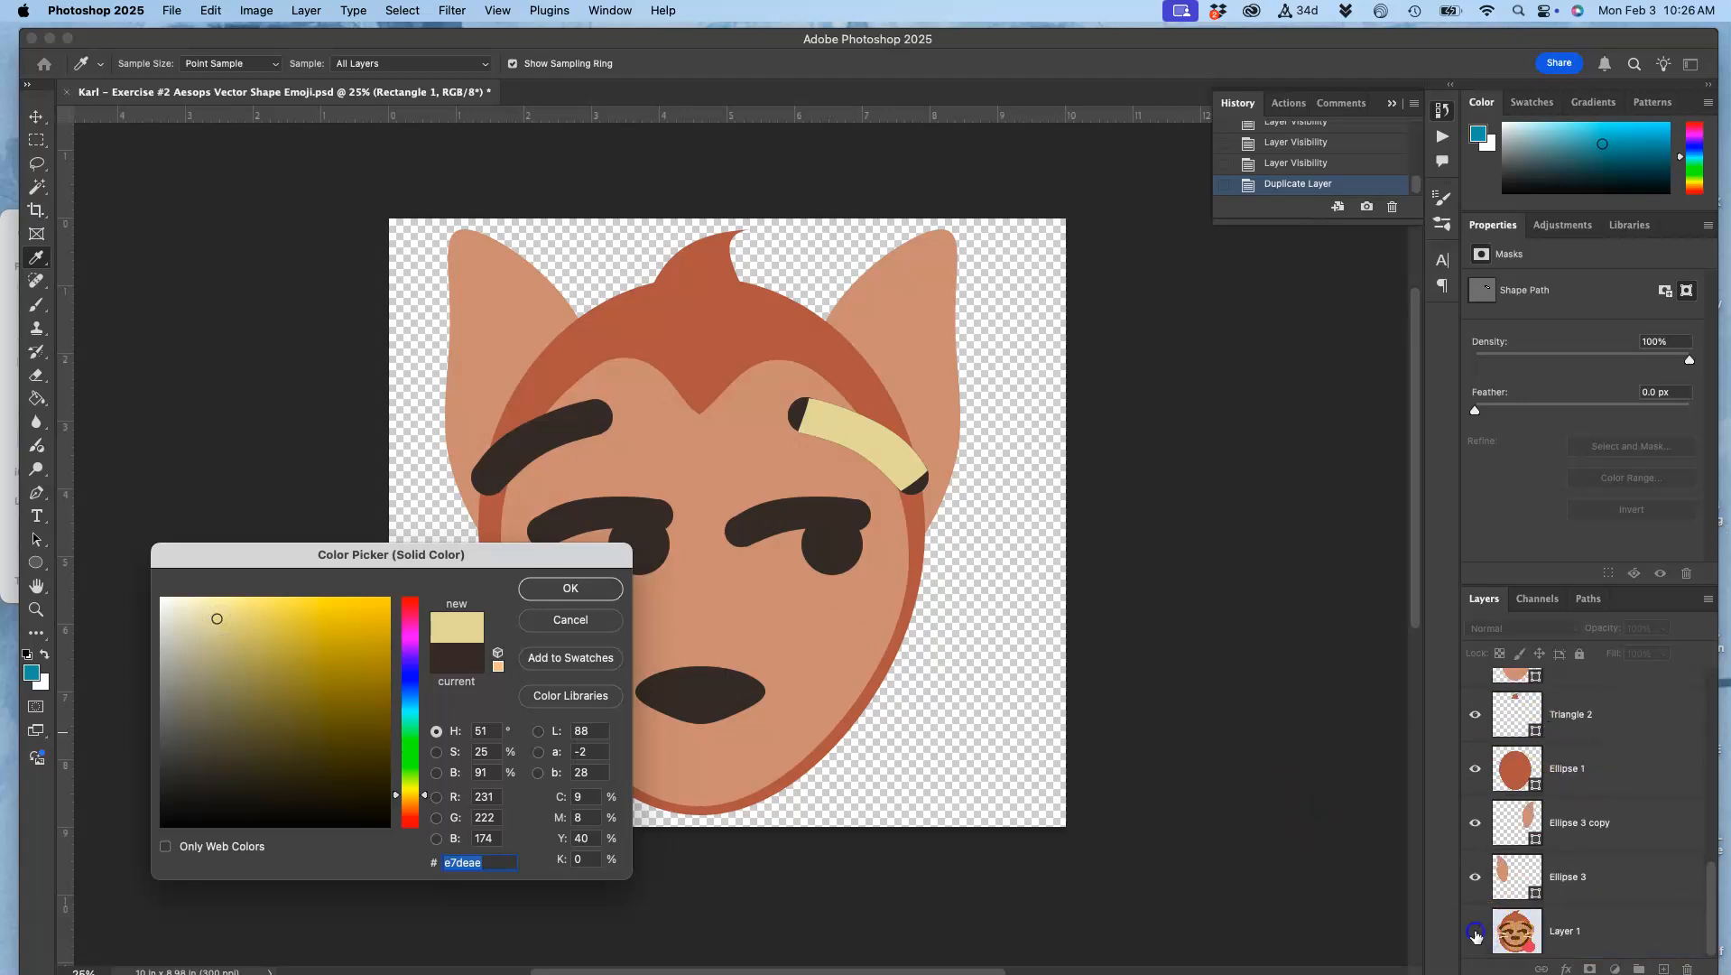
{"action": "left_click", "coordinate": [578, 591]}
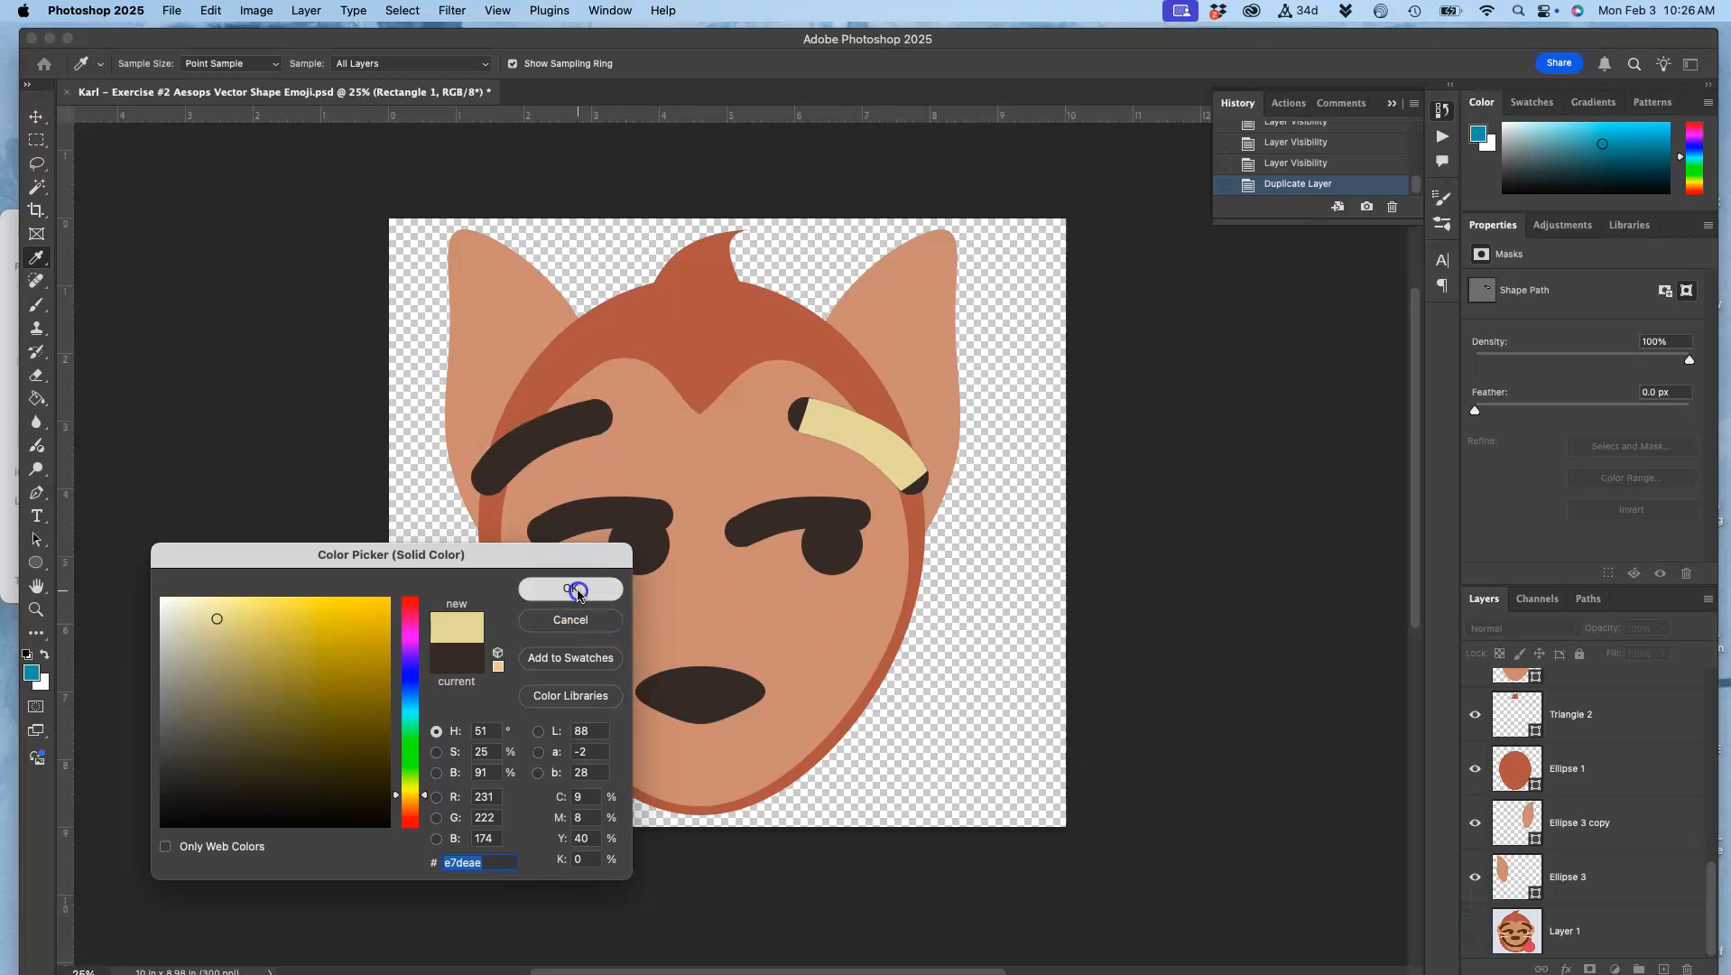
{"action": "left_click", "coordinate": [1468, 932]}
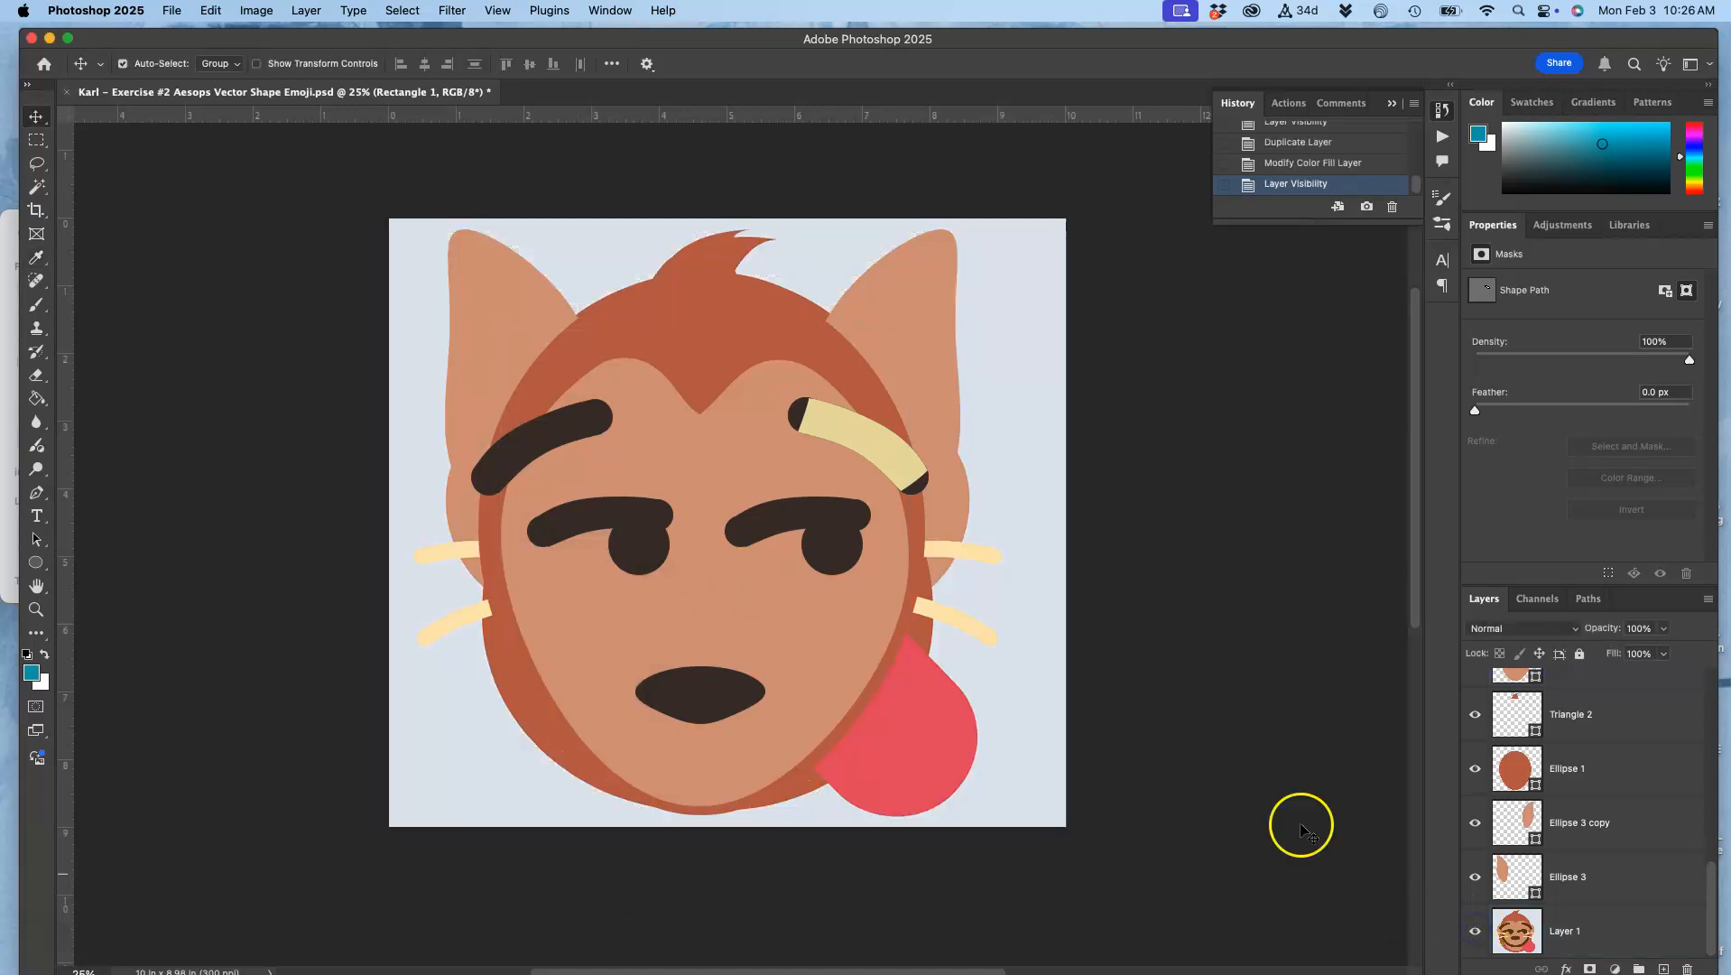
Step: Change the fill of Rectangle 1 in the duplicated eyebrow group to fae8be, sampled from a reference whisker
{"action": "left_click", "coordinate": [995, 546]}
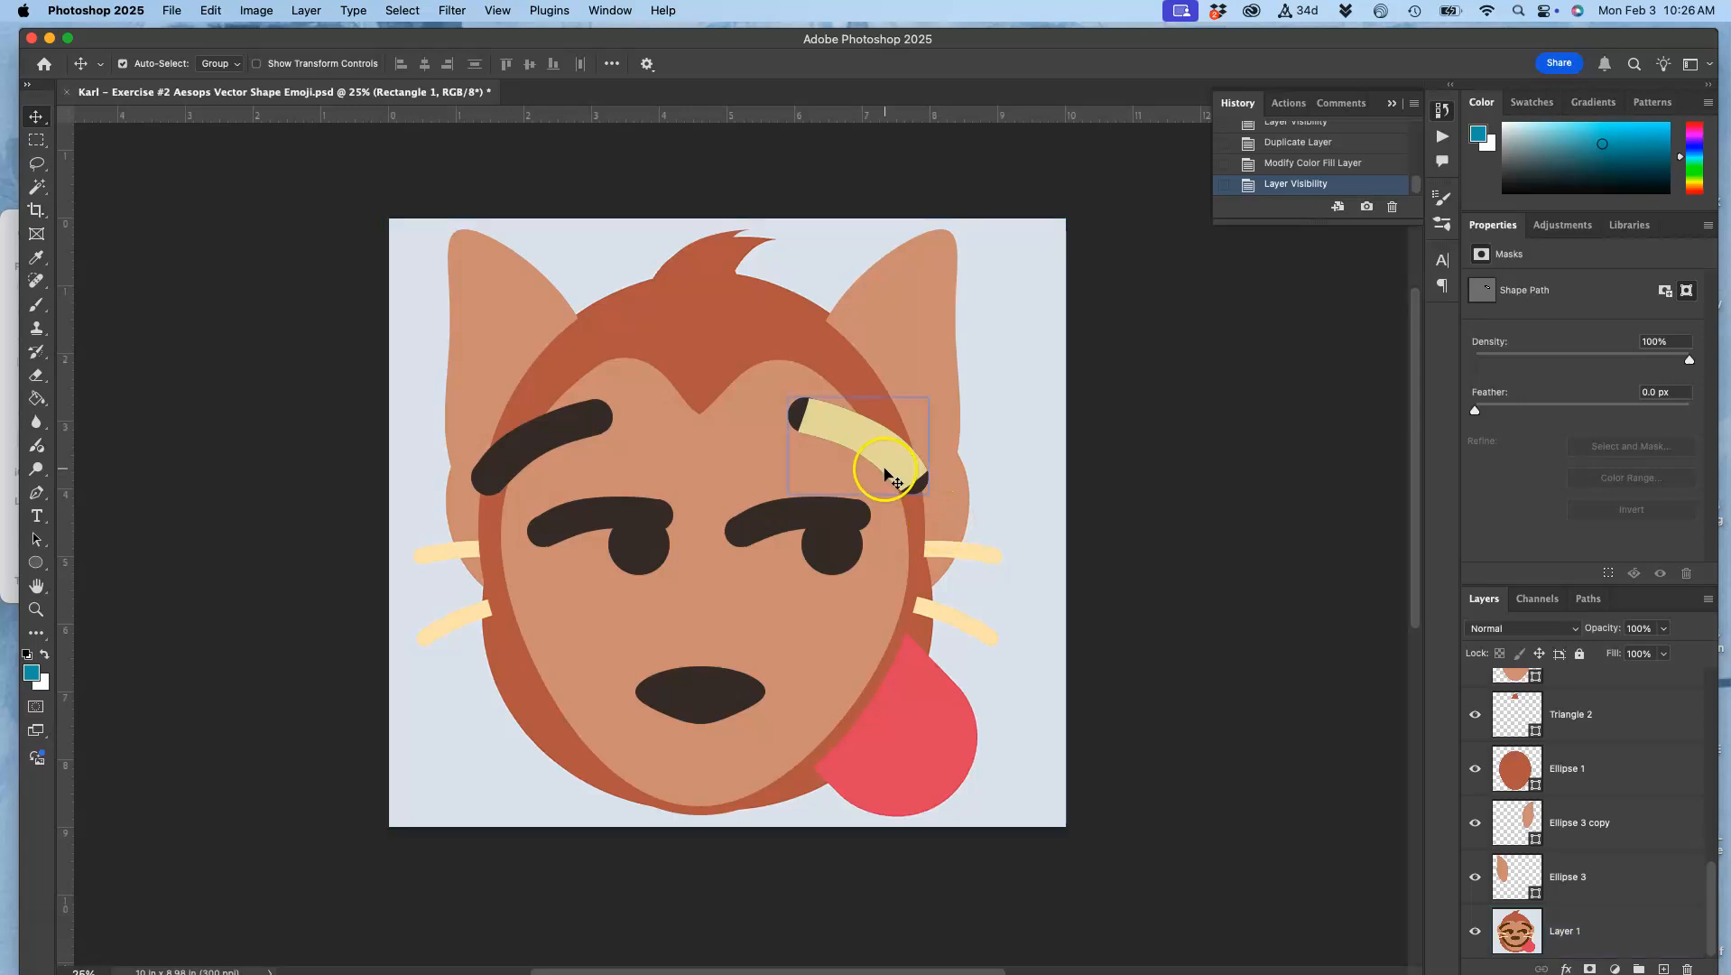
{"action": "scroll", "coordinate": [1538, 806], "scroll_direction": "up", "scroll_amount": 10}
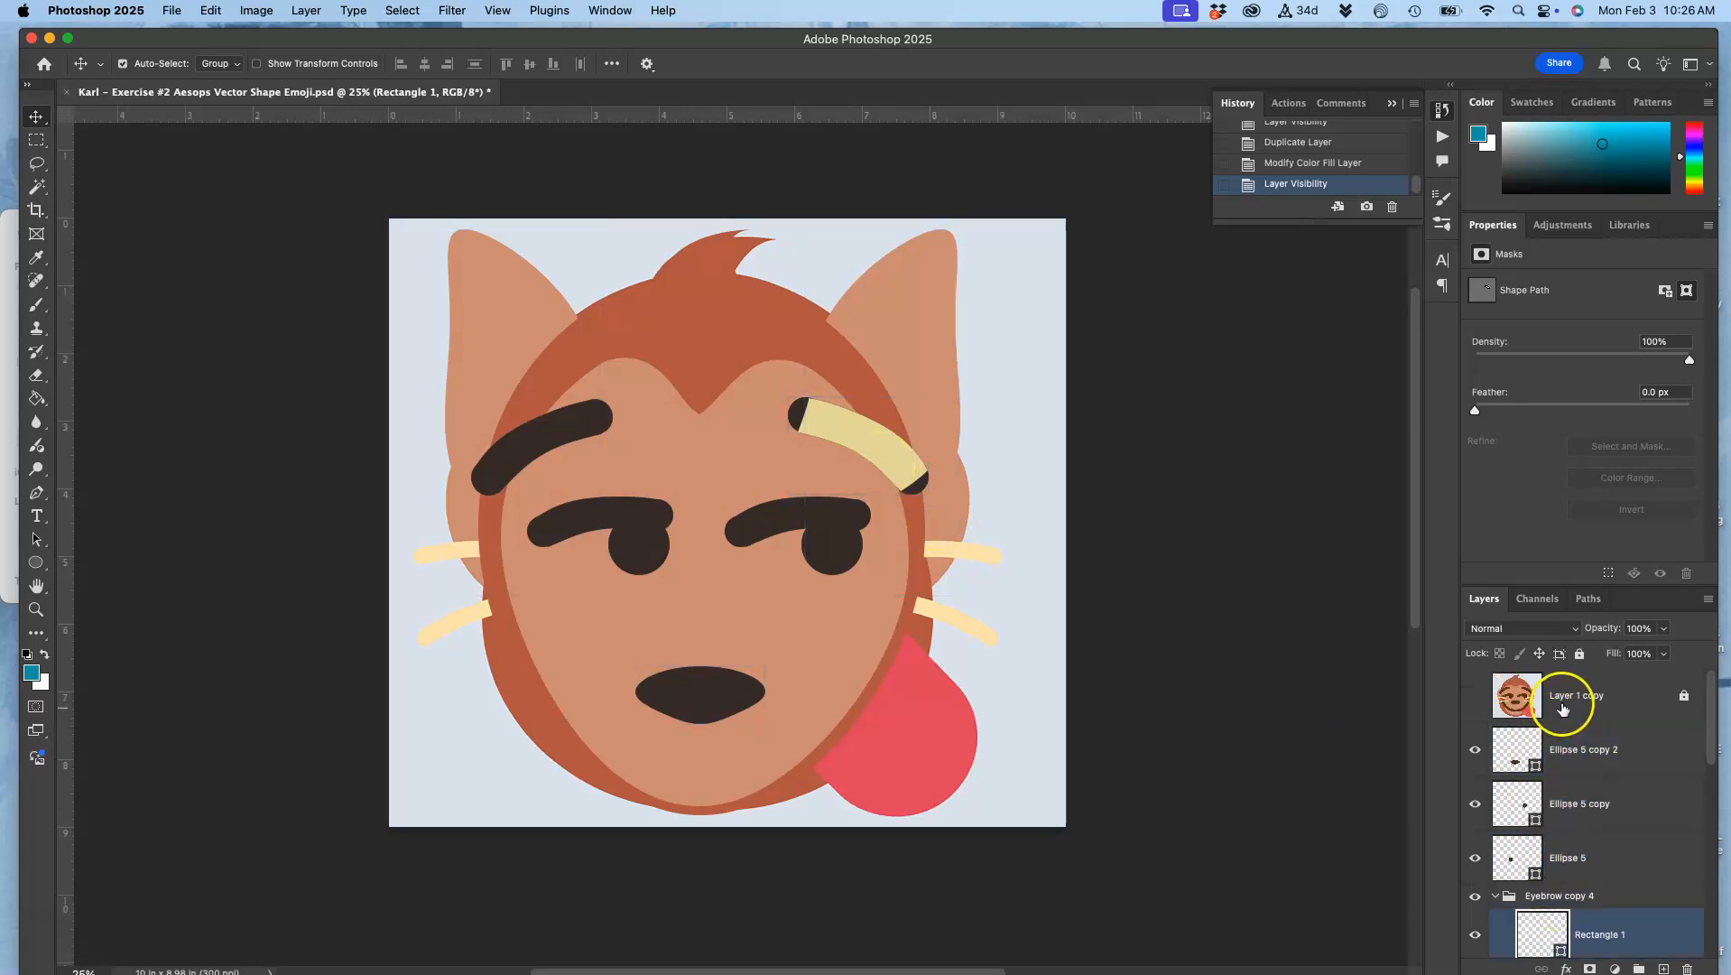
{"action": "scroll", "coordinate": [1558, 756], "scroll_direction": "down", "scroll_amount": 2}
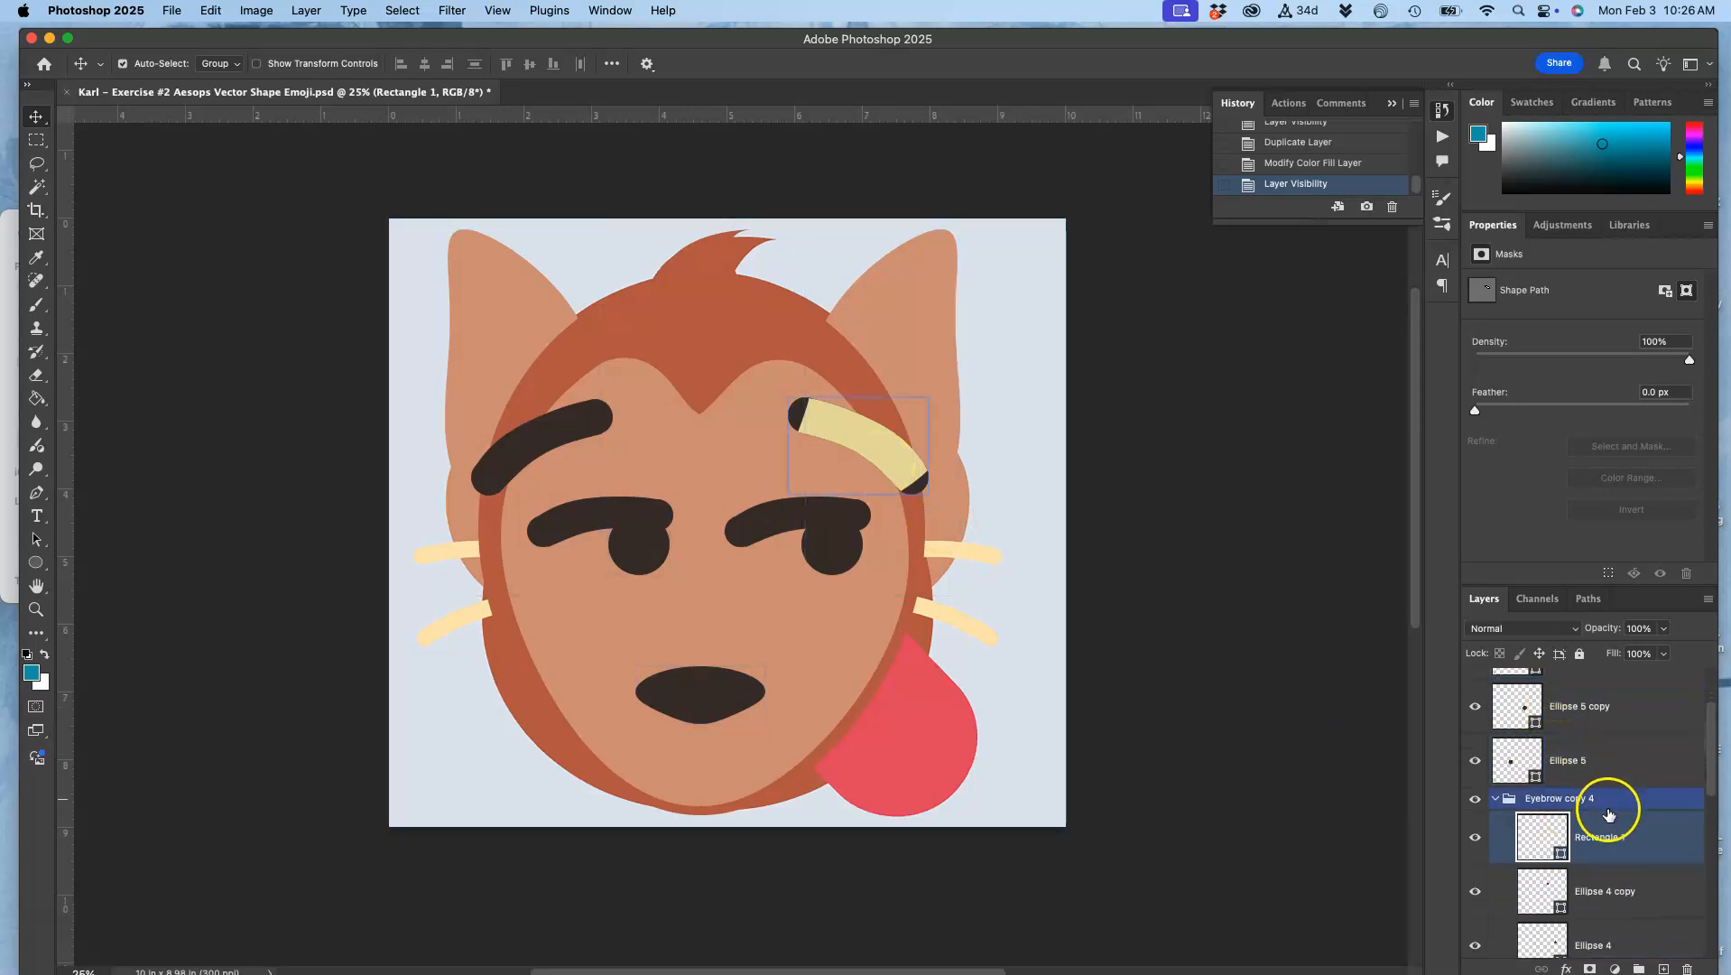
{"action": "double_click", "coordinate": [1558, 842]}
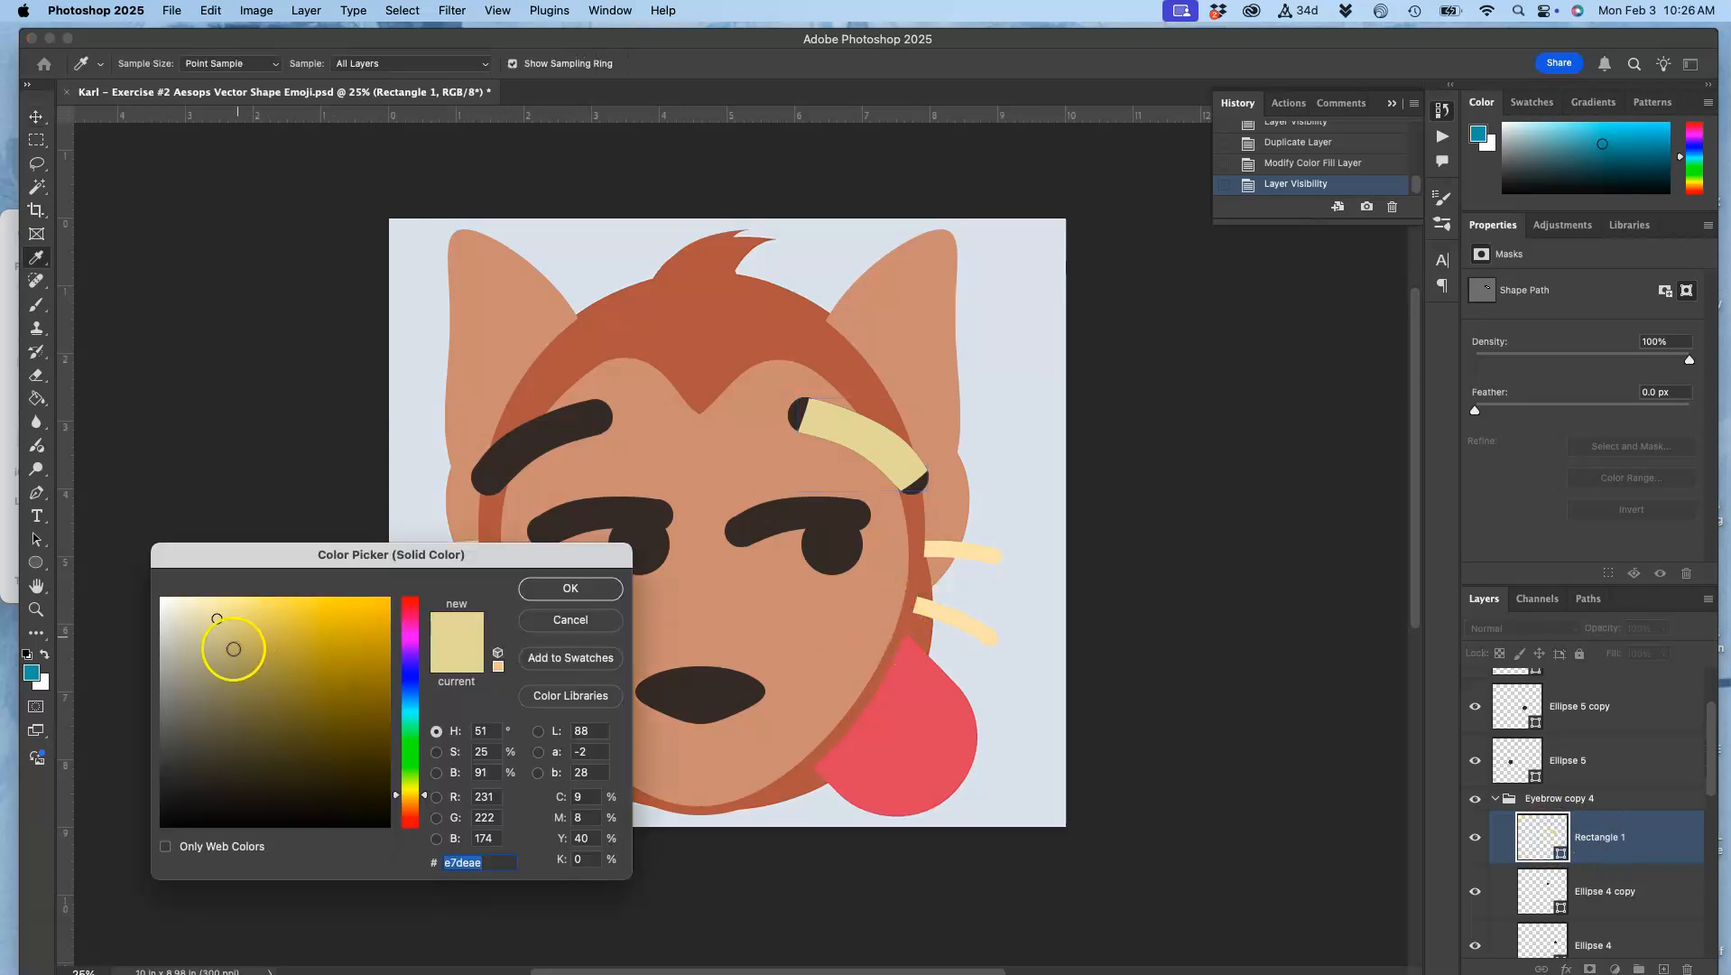
{"action": "left_click", "coordinate": [981, 545]}
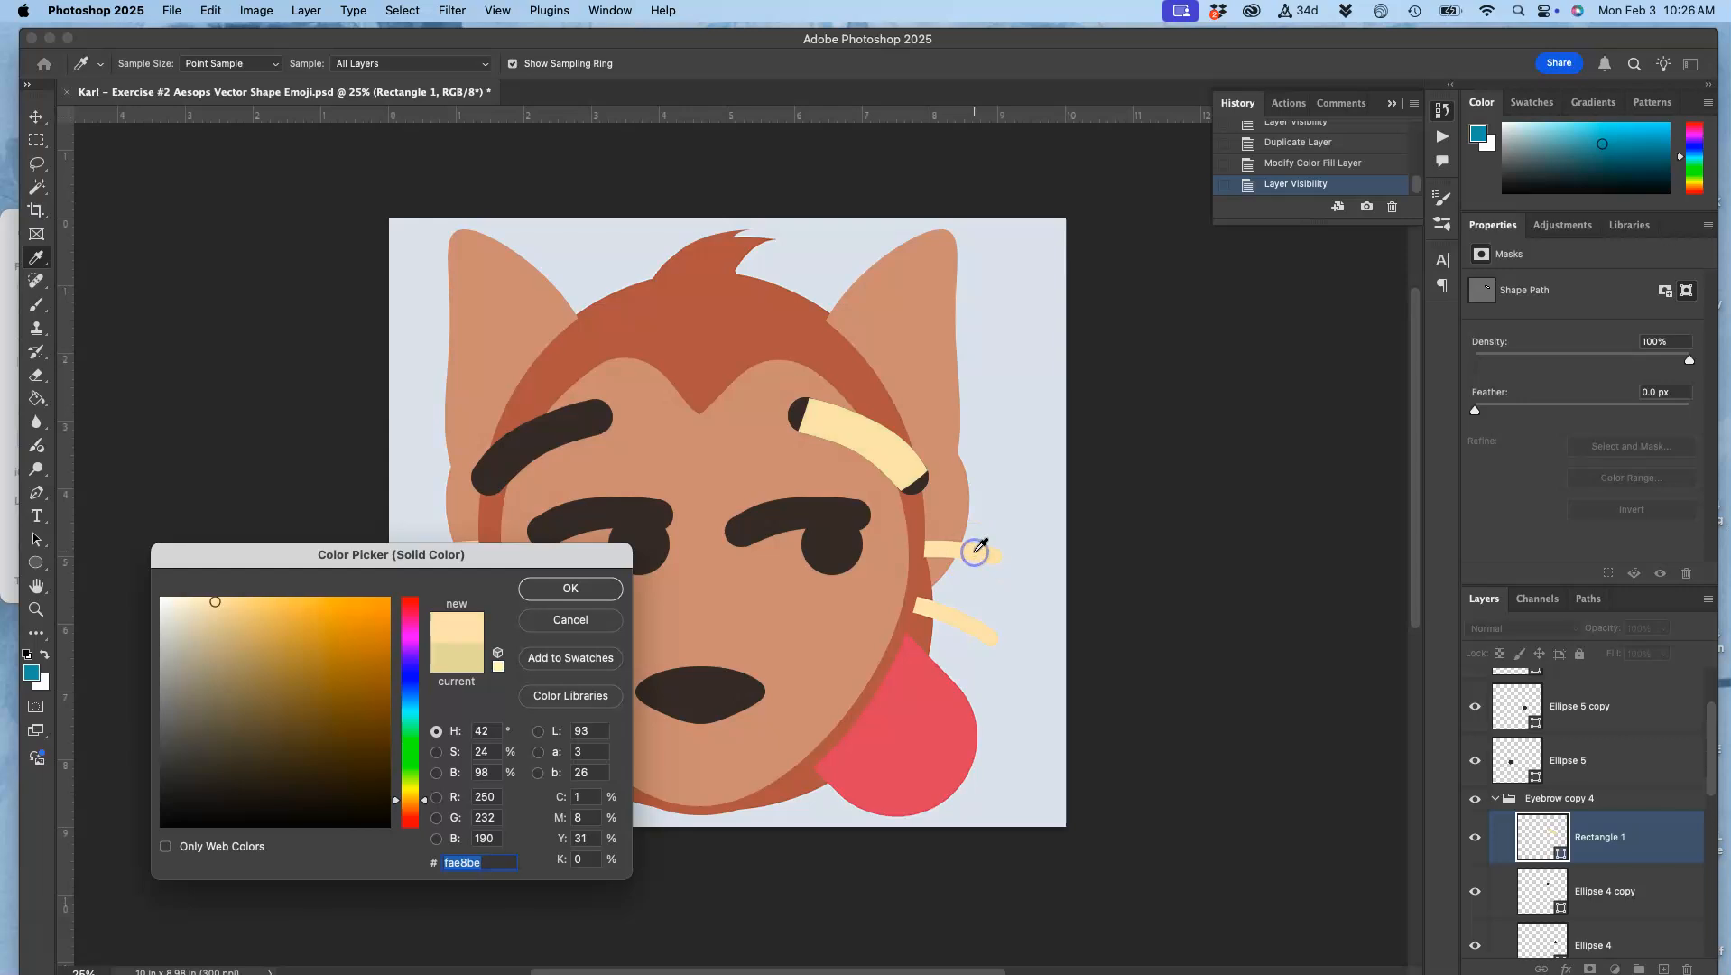
{"action": "left_click", "coordinate": [555, 592]}
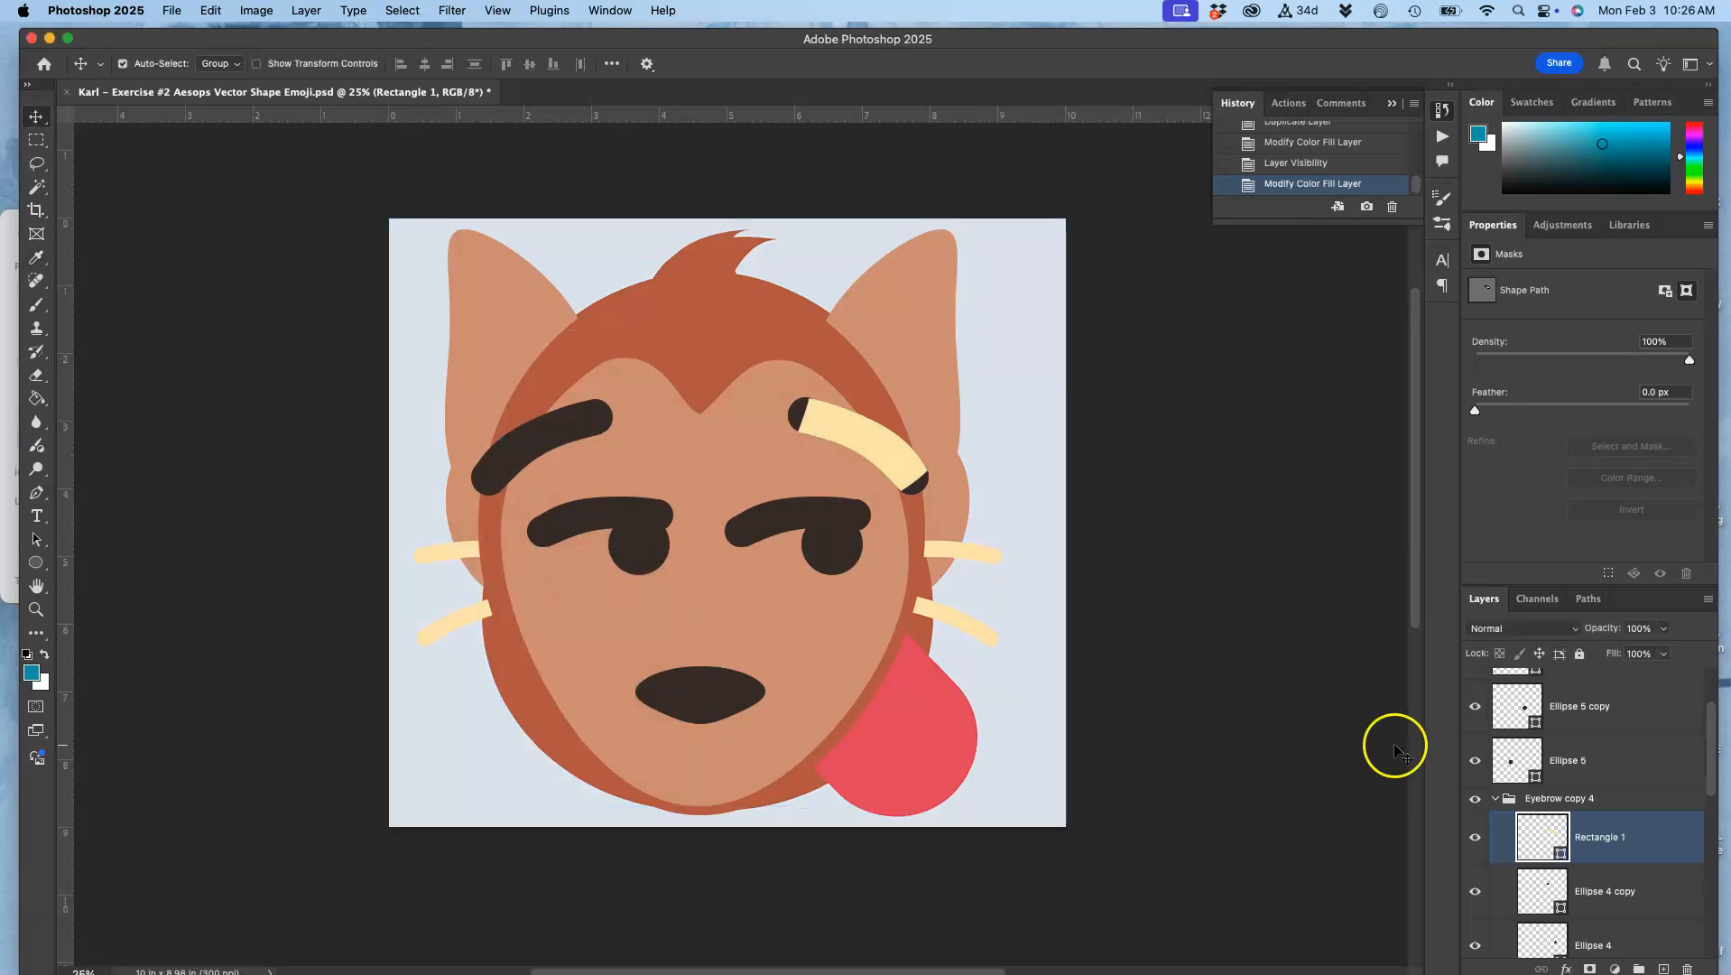
Step: Recolour the duplicated eyebrow's two end ellipses, Ellipse 4 copy and Ellipse 4, with the pale yellow sampled from the reference whiskers
{"action": "left_click", "coordinate": [1551, 890]}
{"action": "double_click", "coordinate": [1551, 890]}
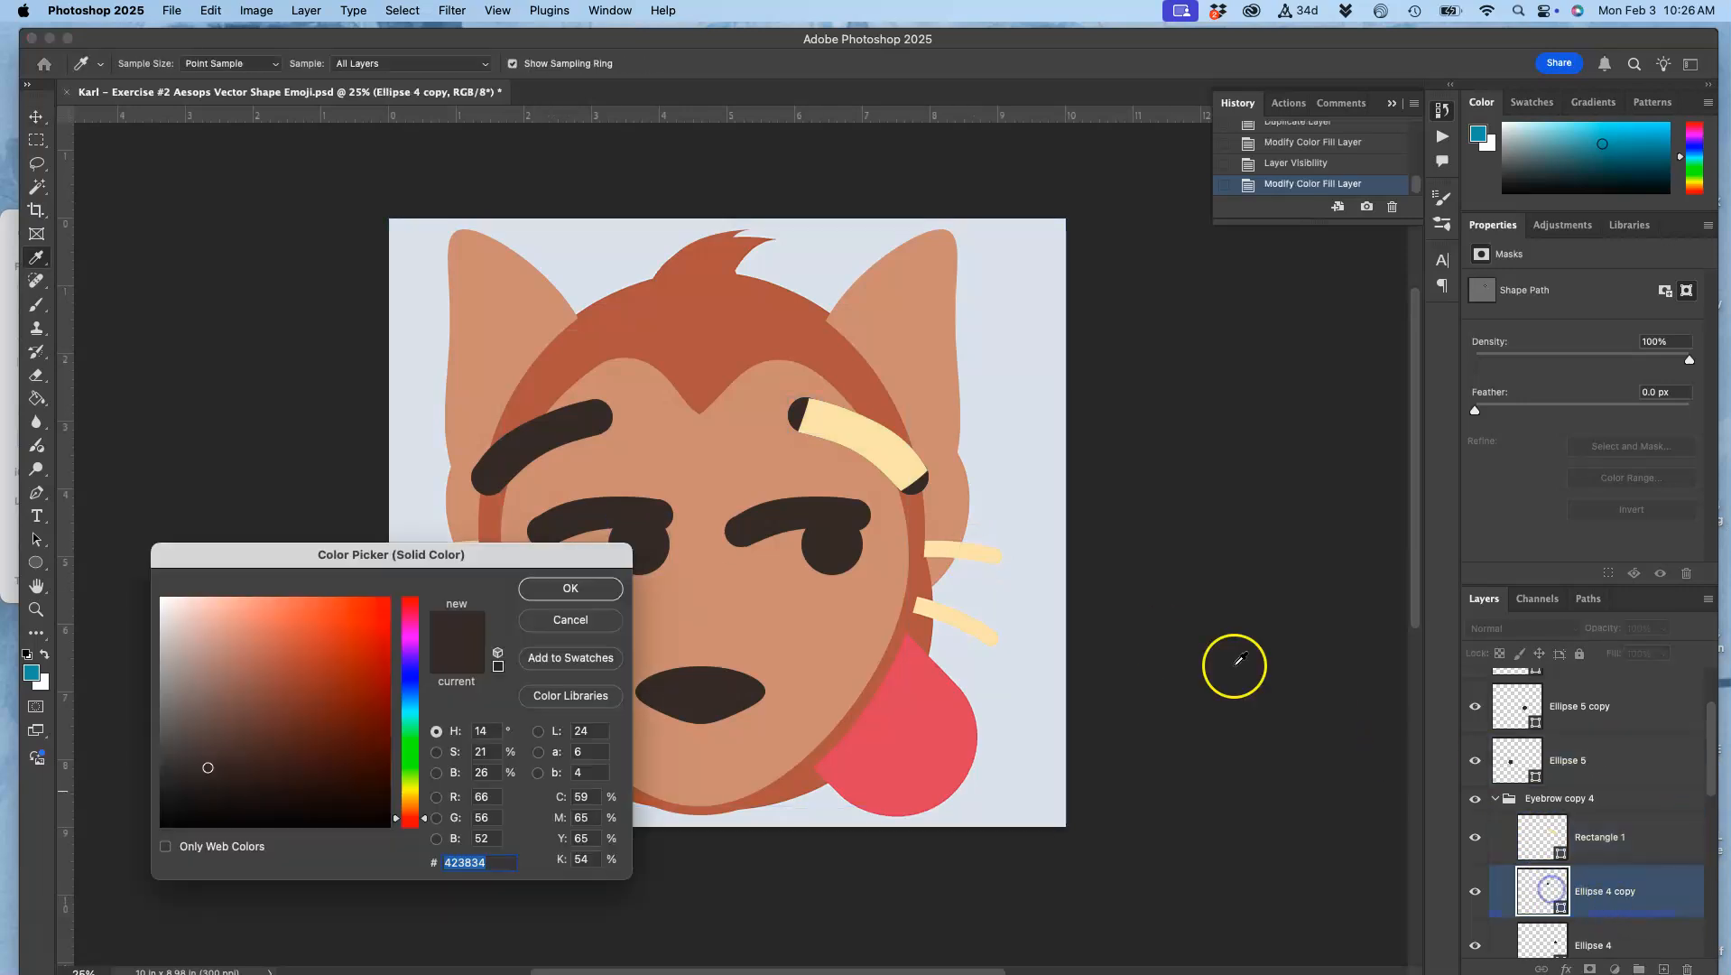
{"action": "left_click", "coordinate": [989, 551]}
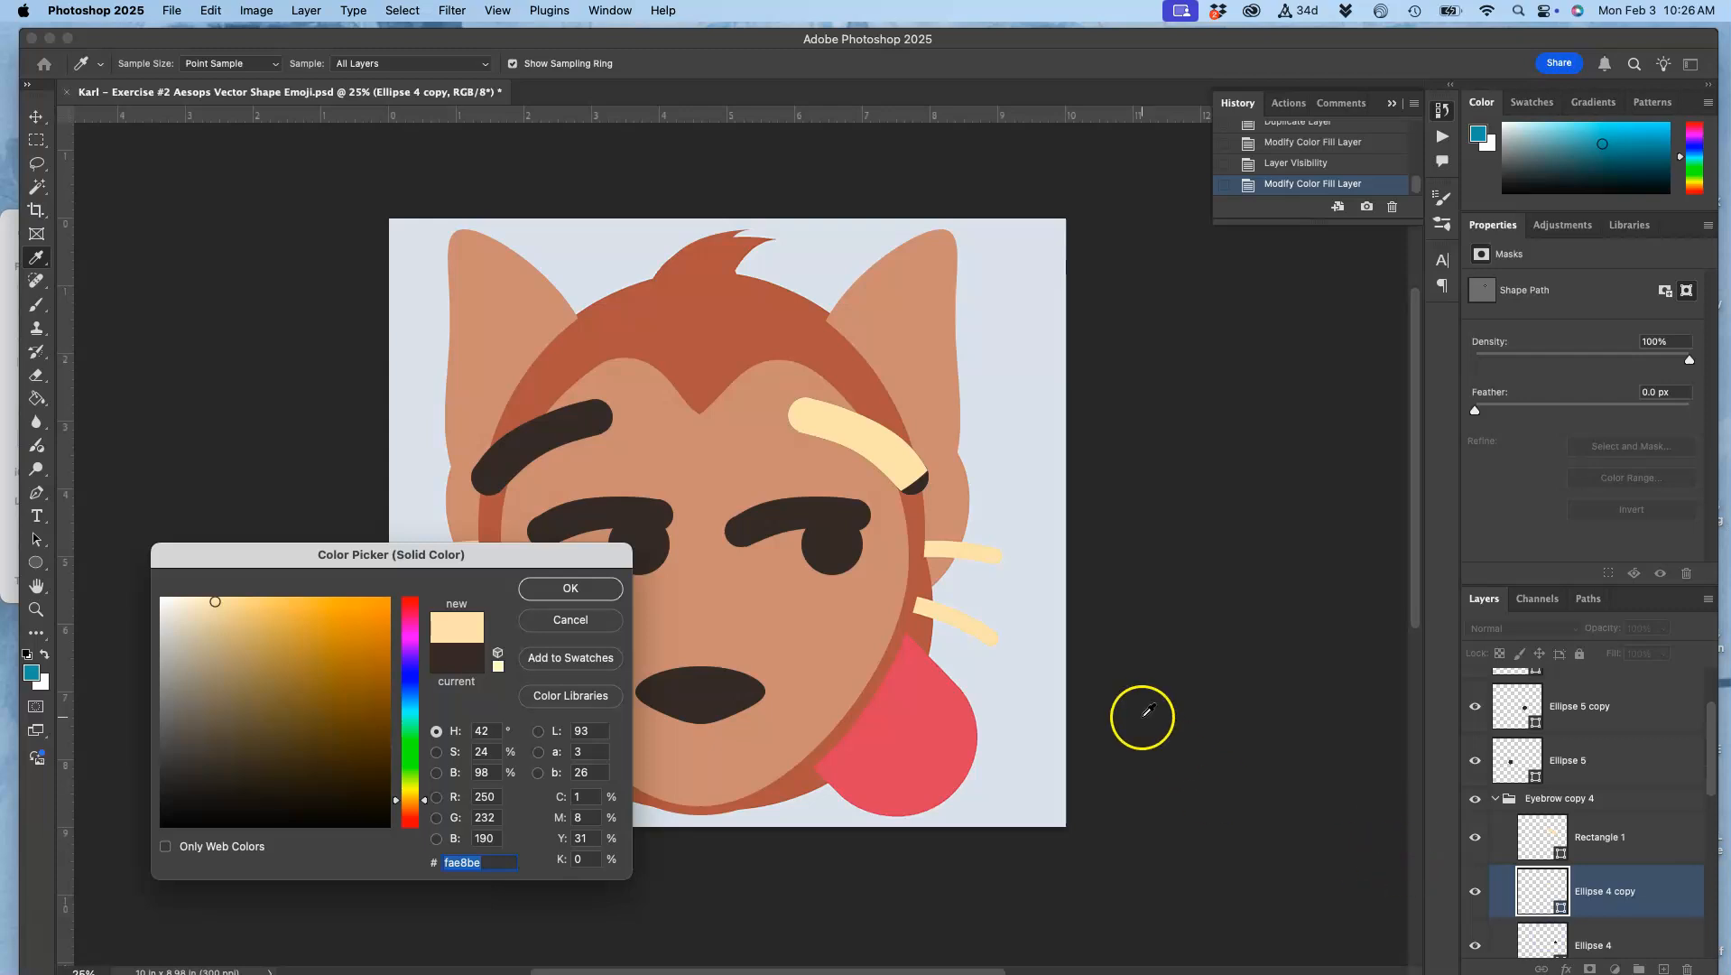
{"action": "left_click", "coordinate": [526, 590]}
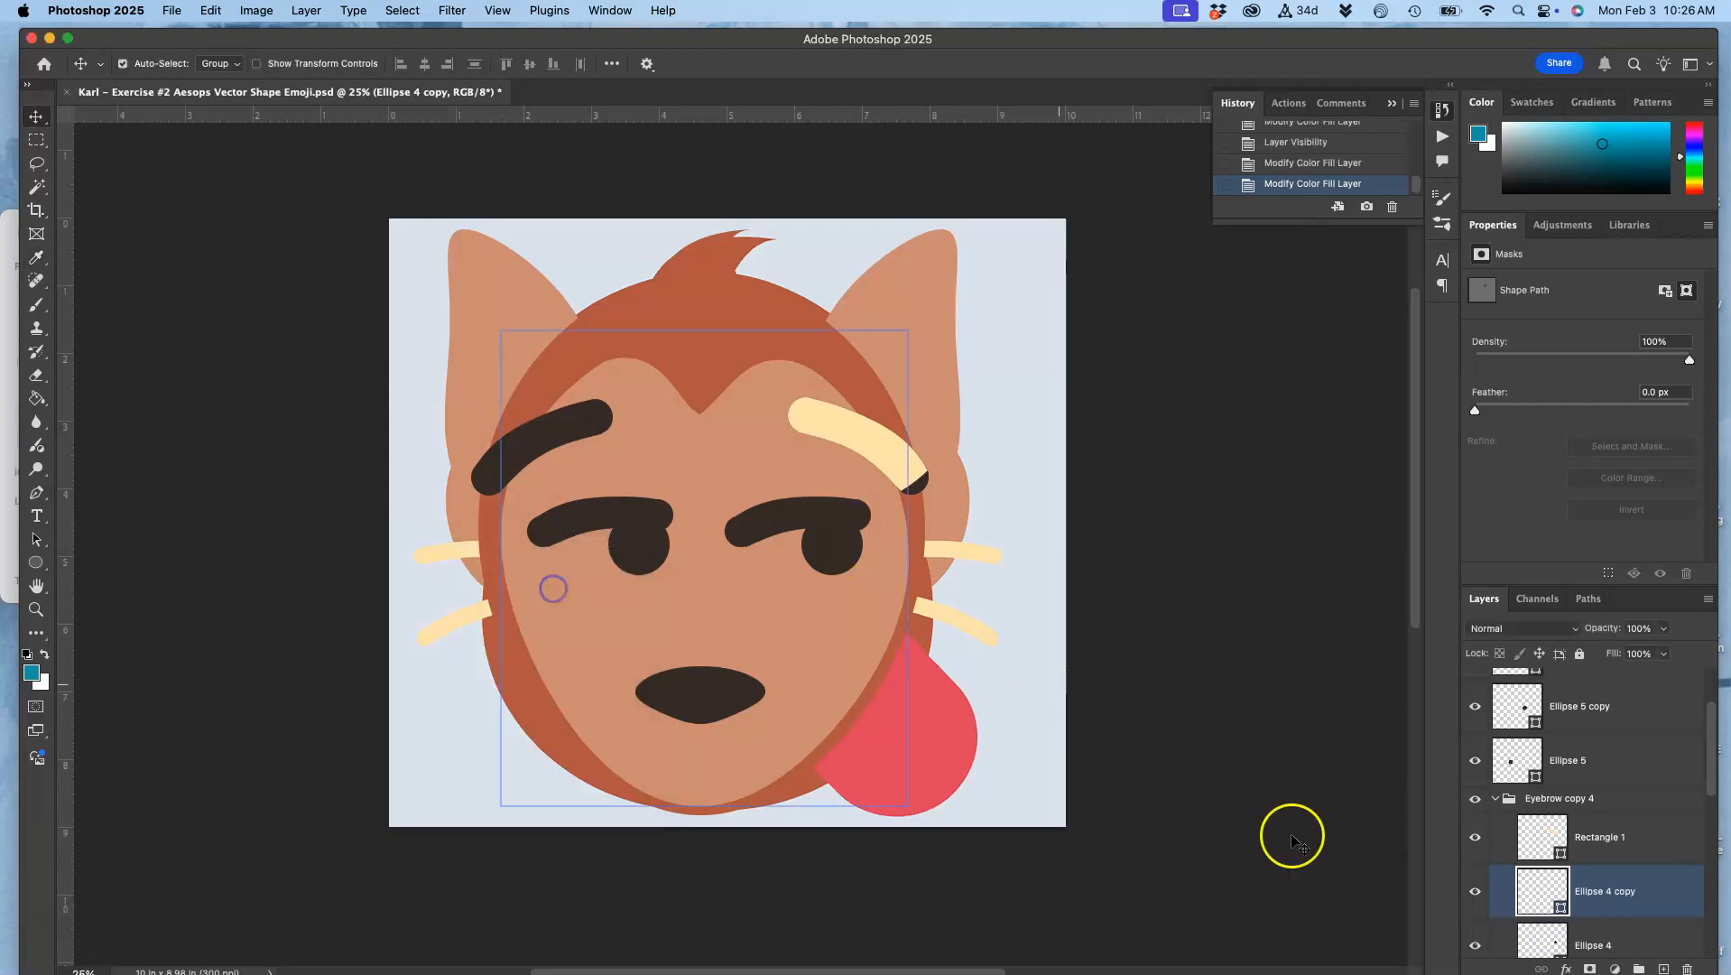
{"action": "left_click", "coordinate": [1542, 938], "text": "shift"}
{"action": "double_click", "coordinate": [1542, 939]}
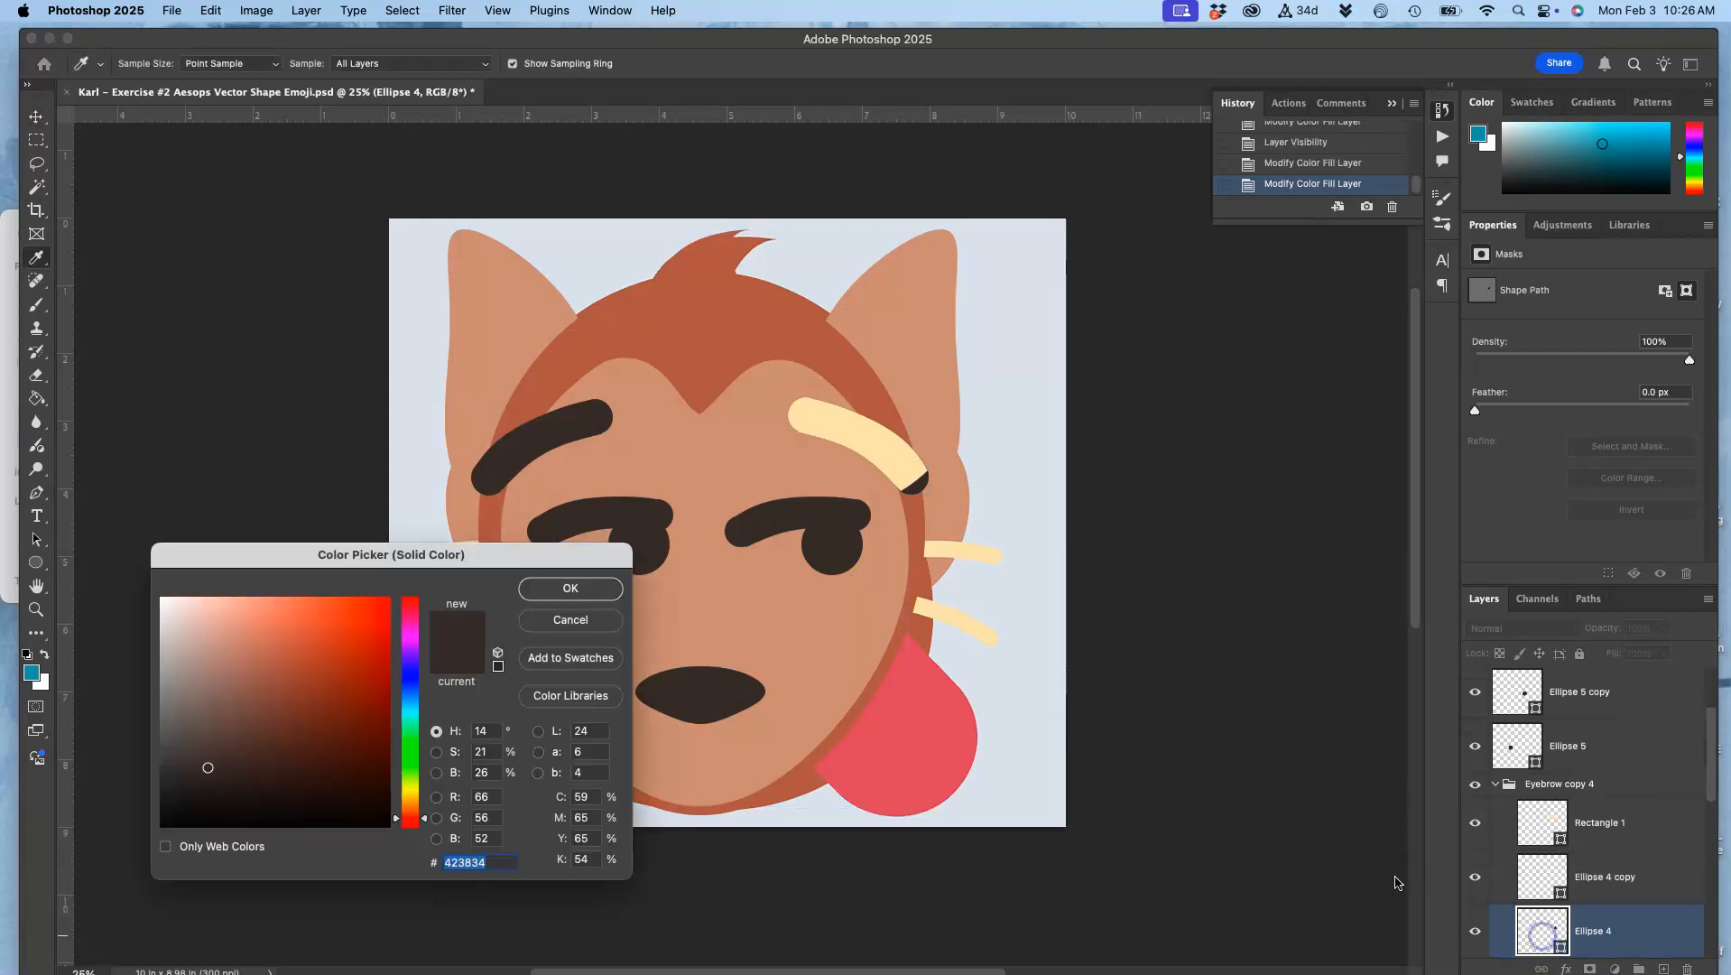
{"action": "left_click", "coordinate": [969, 615]}
{"action": "left_click", "coordinate": [570, 589]}
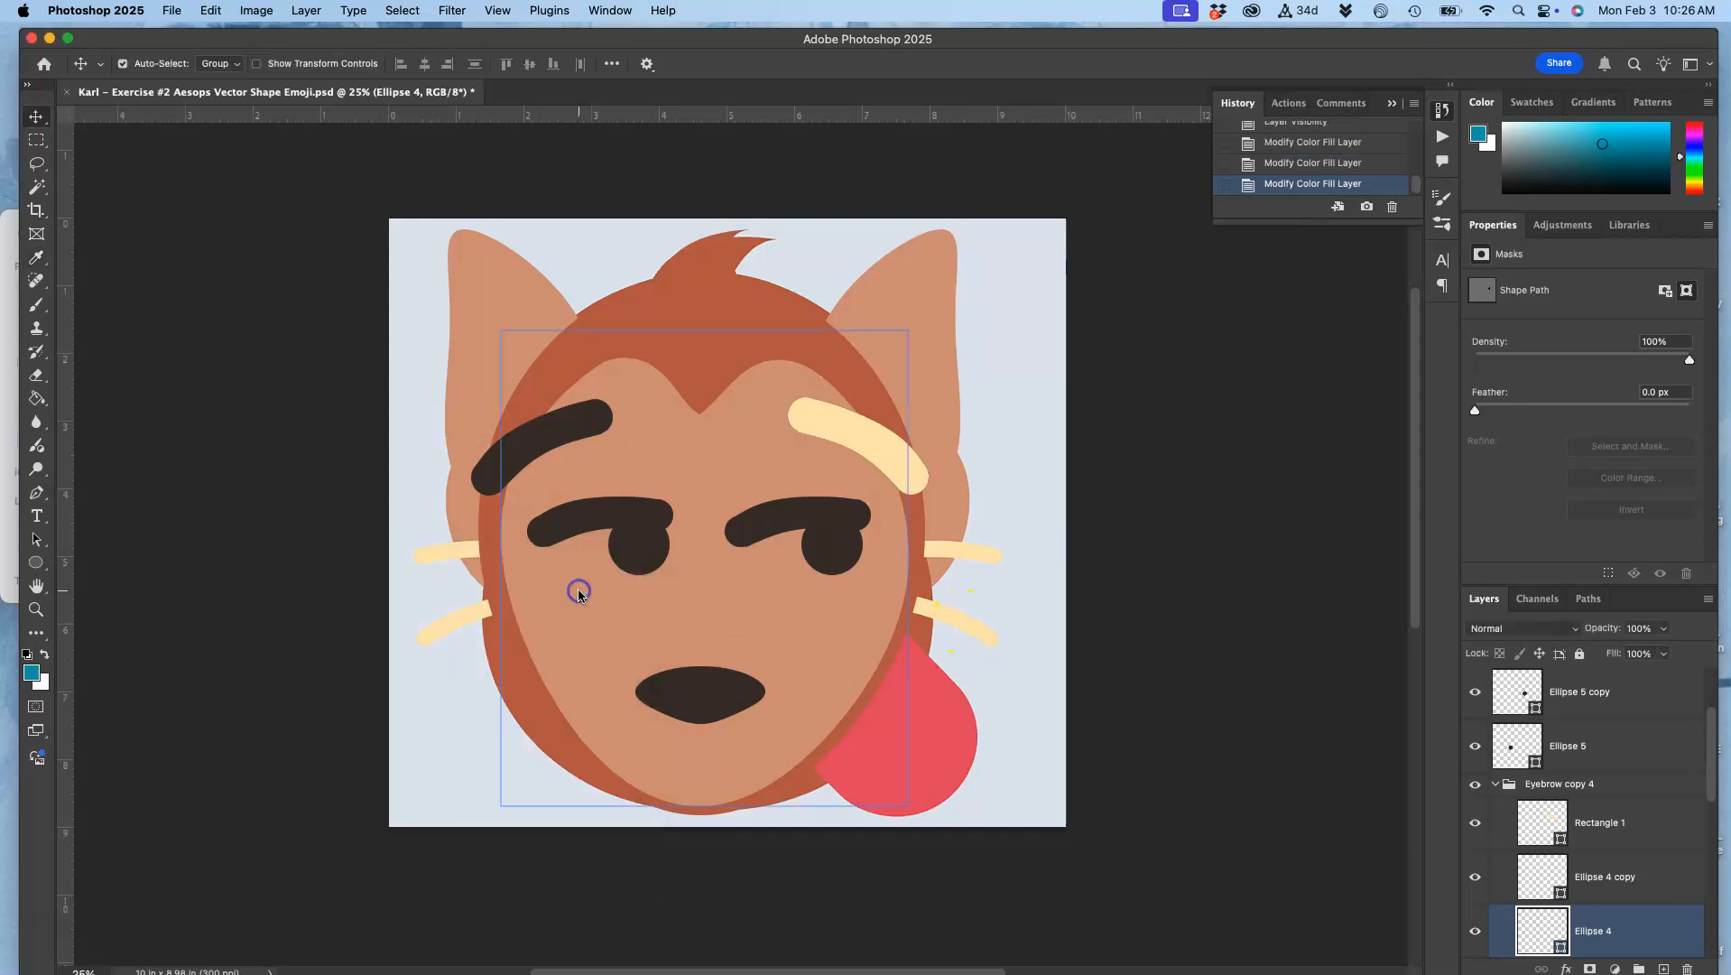
Step: Rename the Eyebrow copy 4 group as Whisker
{"action": "left_click", "coordinate": [1544, 784]}
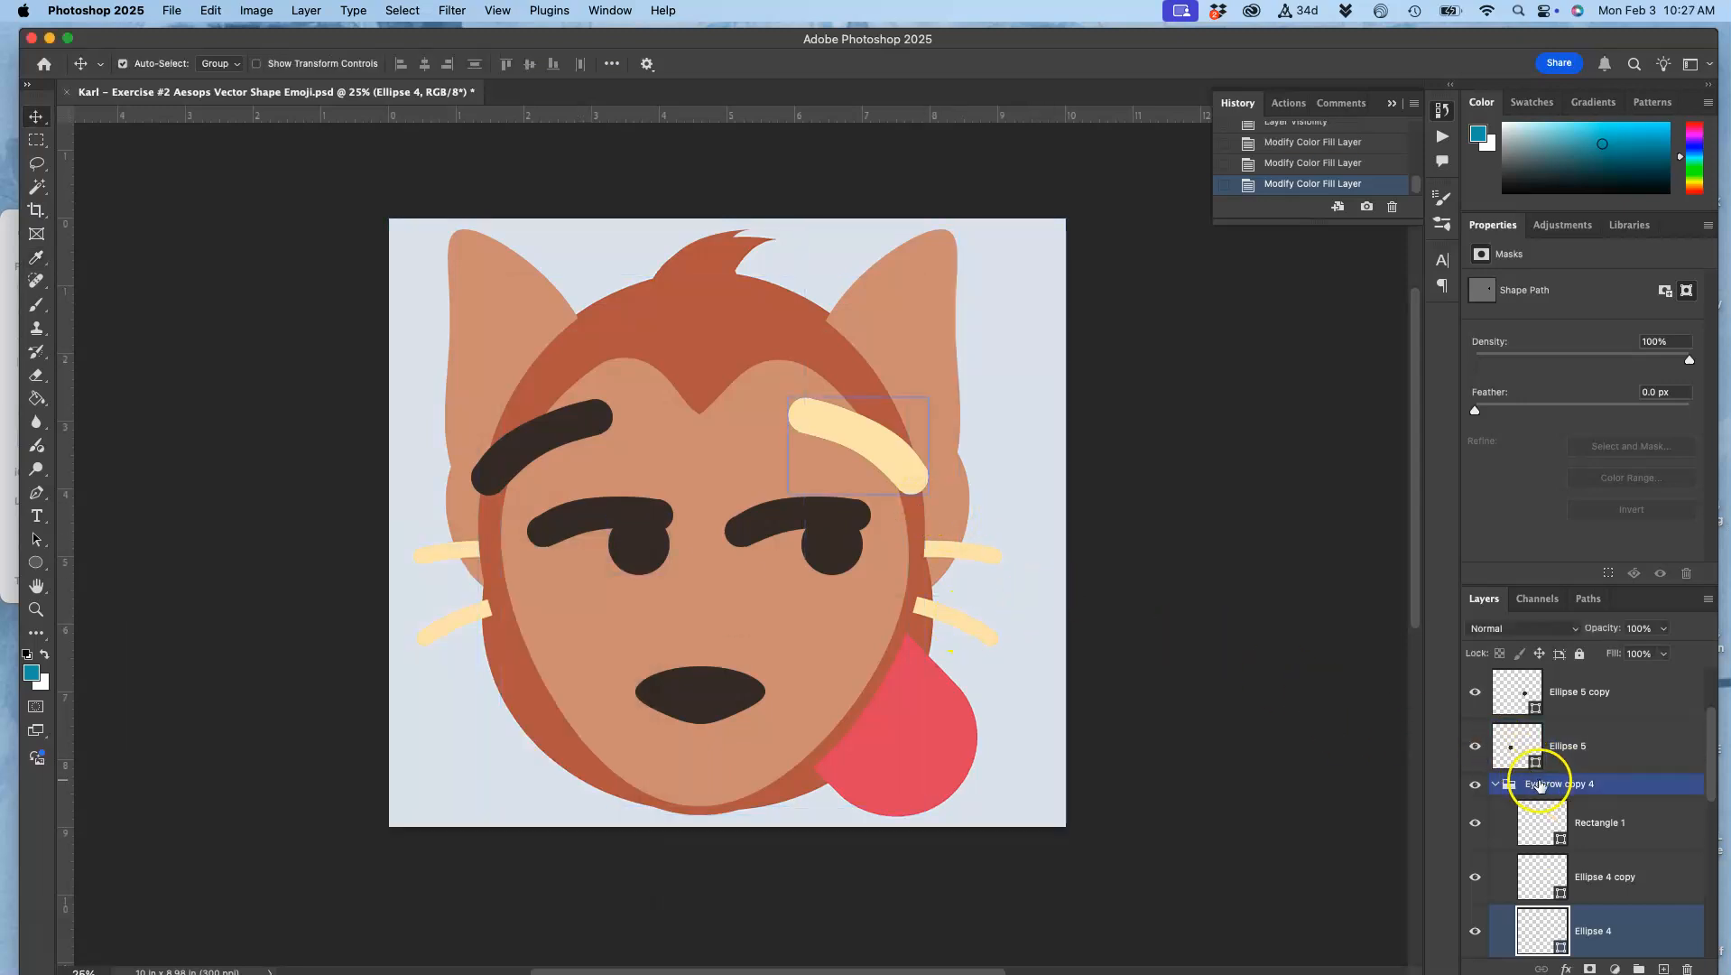
{"action": "double_click", "coordinate": [1549, 784]}
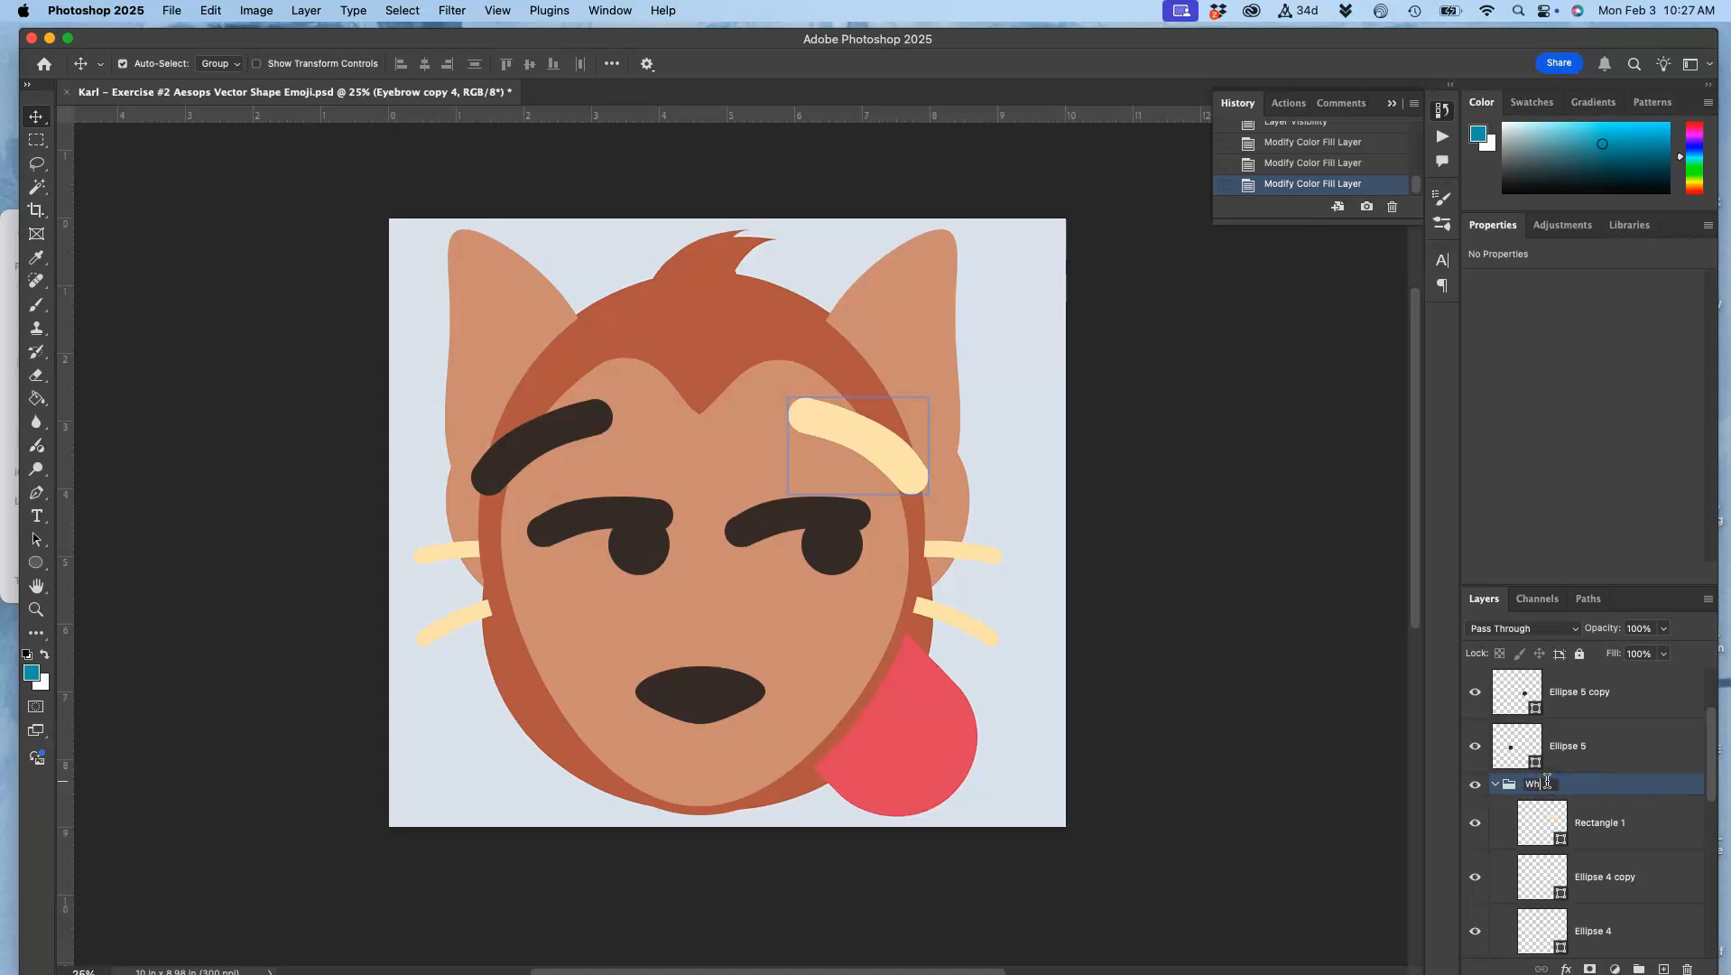
{"action": "key", "text": "Return"}
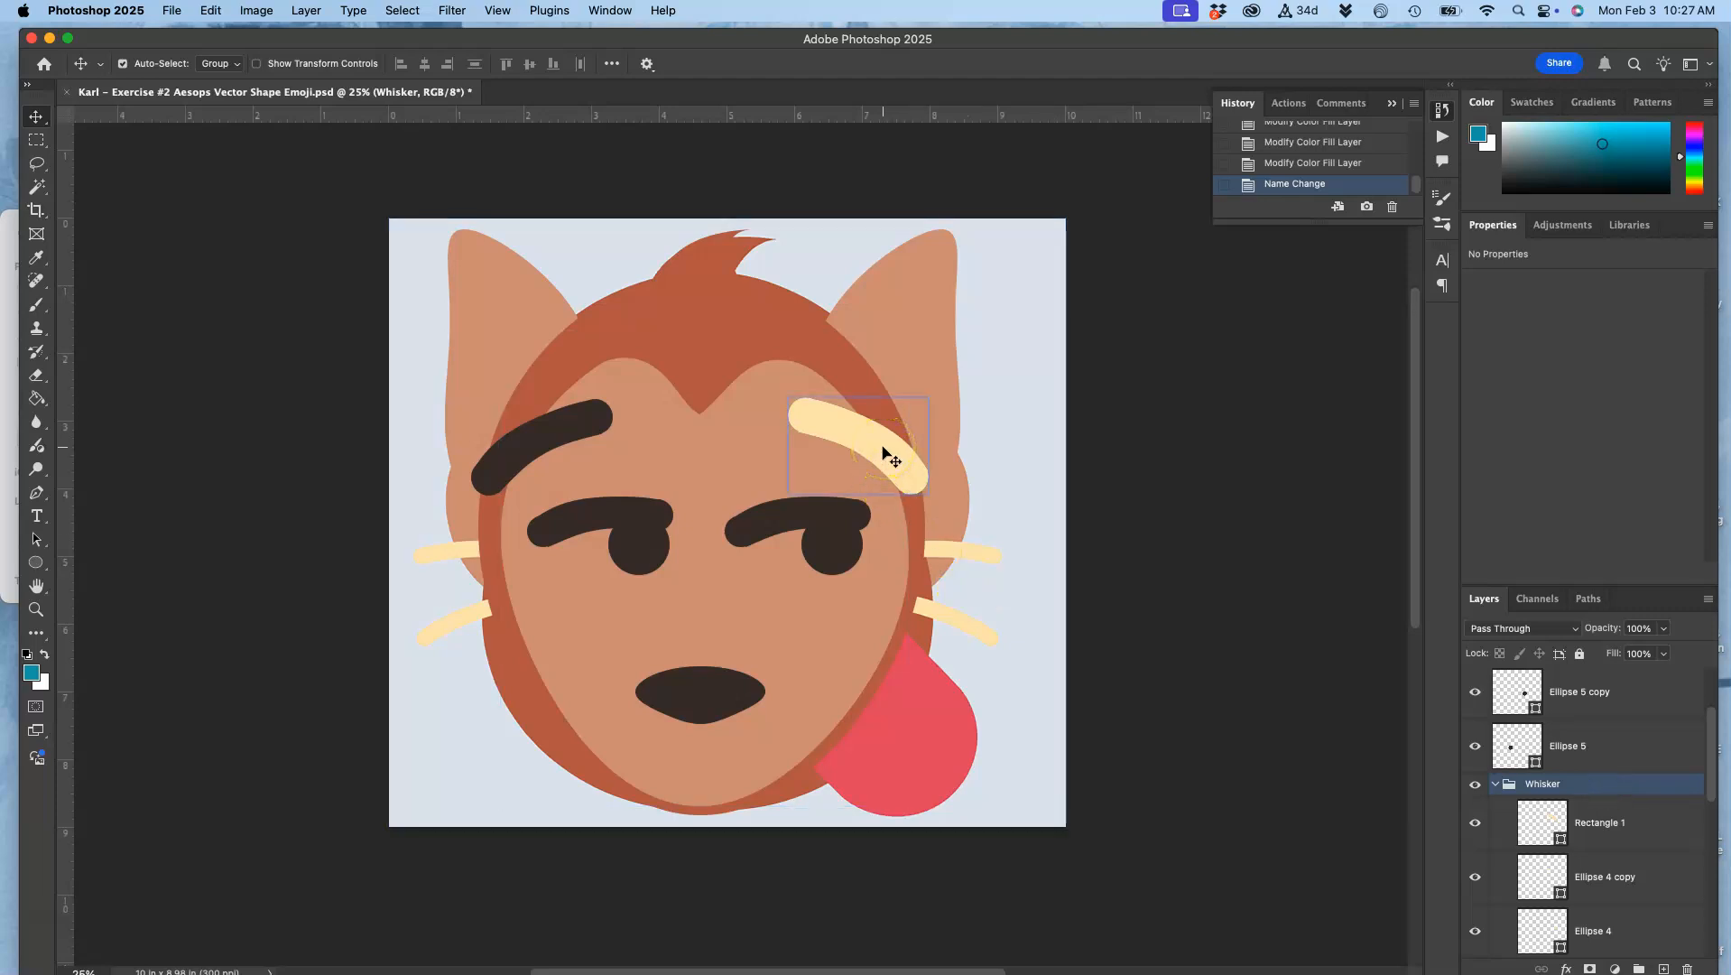
Step: Rotate the Whisker group about 27 degrees counter-clockwise so that it lies nearly level
{"action": "key", "text": "super+t"}
{"action": "left_click_drag", "start_coordinate": [948, 427], "coordinate": [927, 386]}
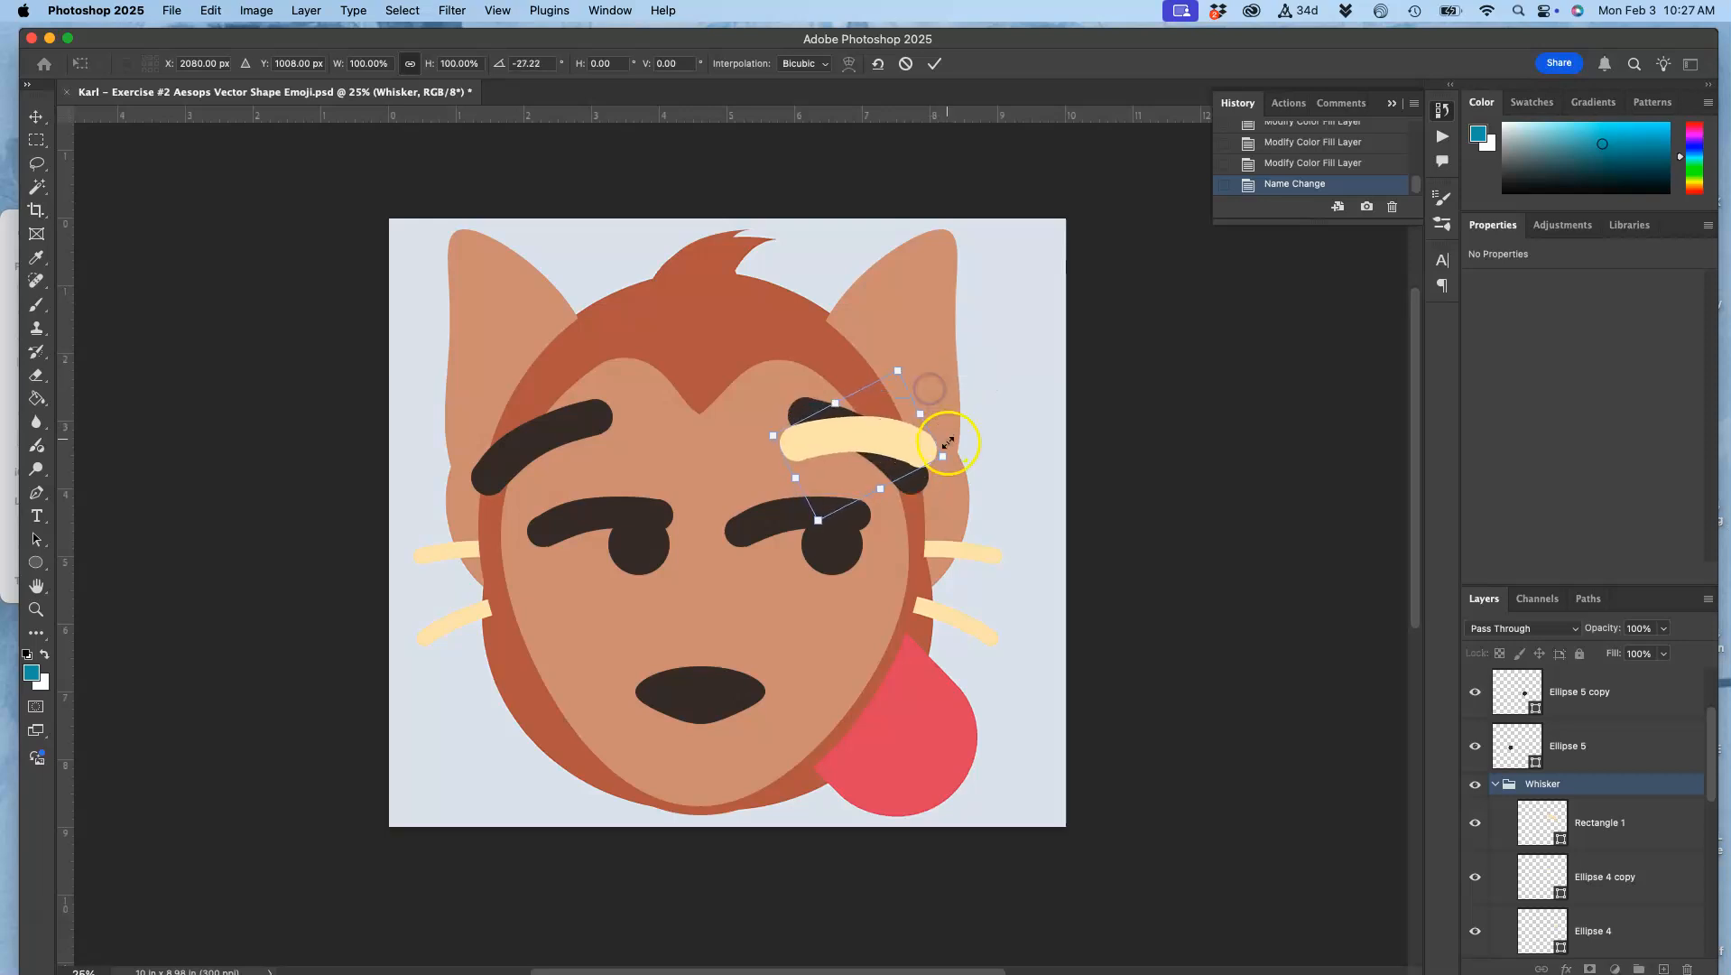
{"action": "key", "text": "Return"}
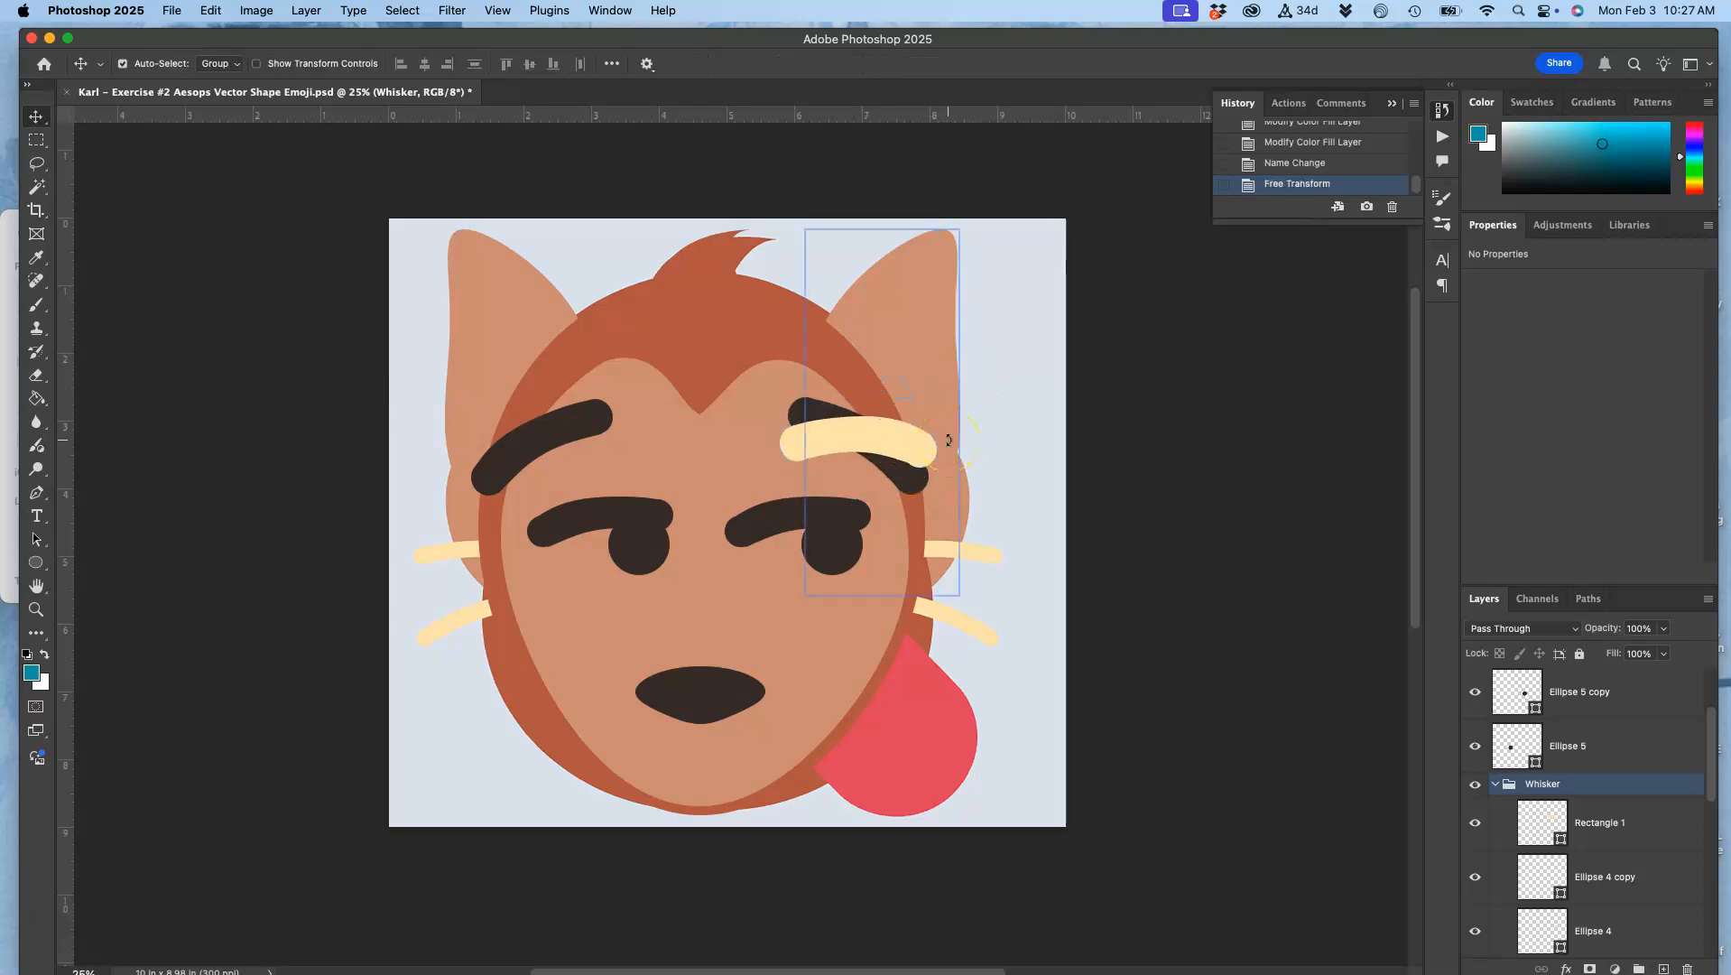
Step: Stretch the Whisker group to about 170% width and place it between the eyes and the mouth
{"action": "key", "text": "super+t"}
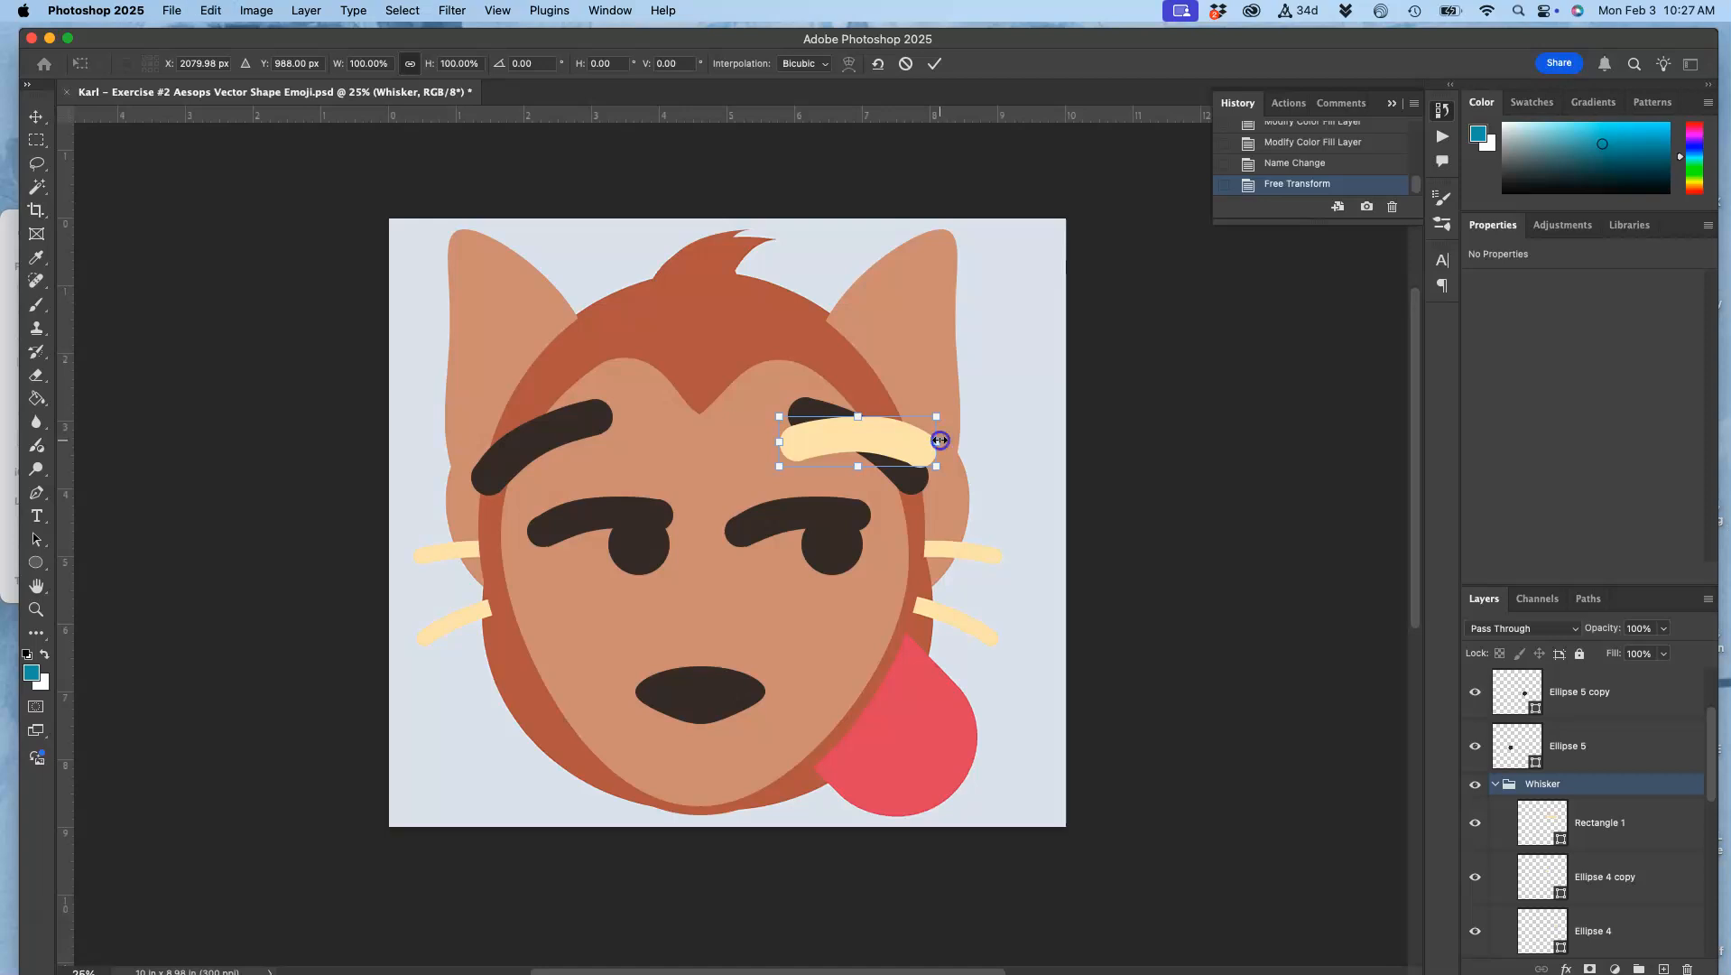
{"action": "left_click_drag", "start_coordinate": [940, 441], "coordinate": [806, 626]}
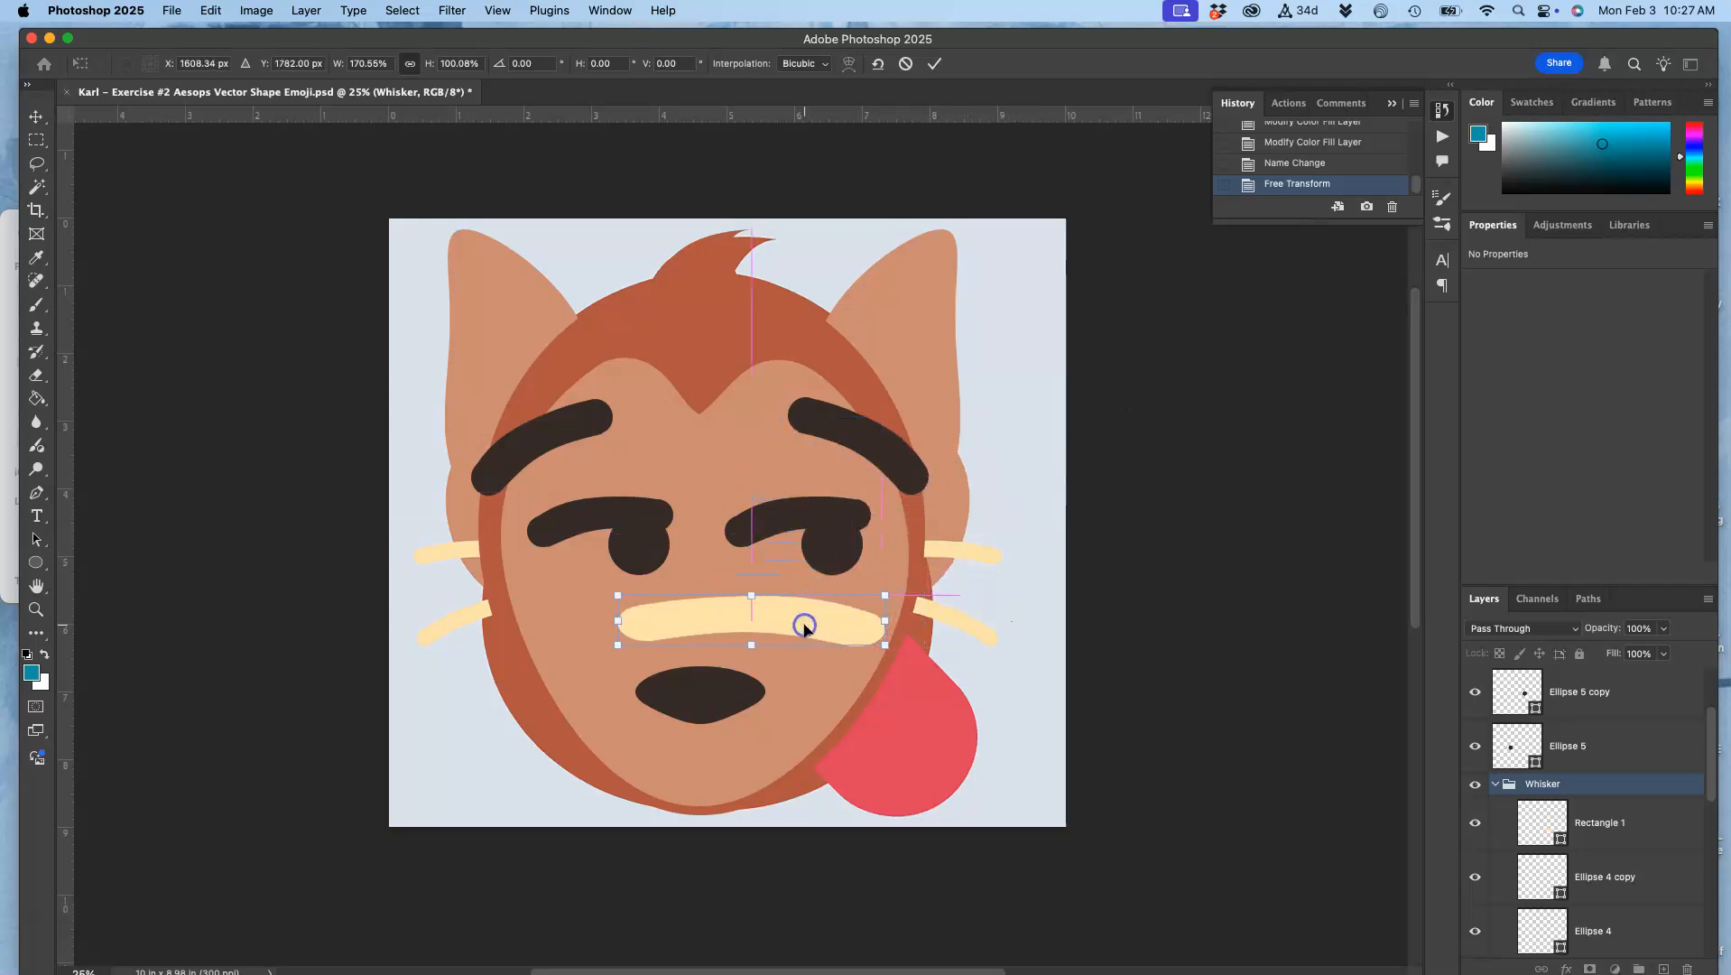
{"action": "key", "text": "super+plus"}
{"action": "key", "text": "super+plus"}
{"action": "key", "text": "super+plus"}
{"action": "scroll", "coordinate": [822, 629], "scroll_direction": "down", "scroll_amount": 2}
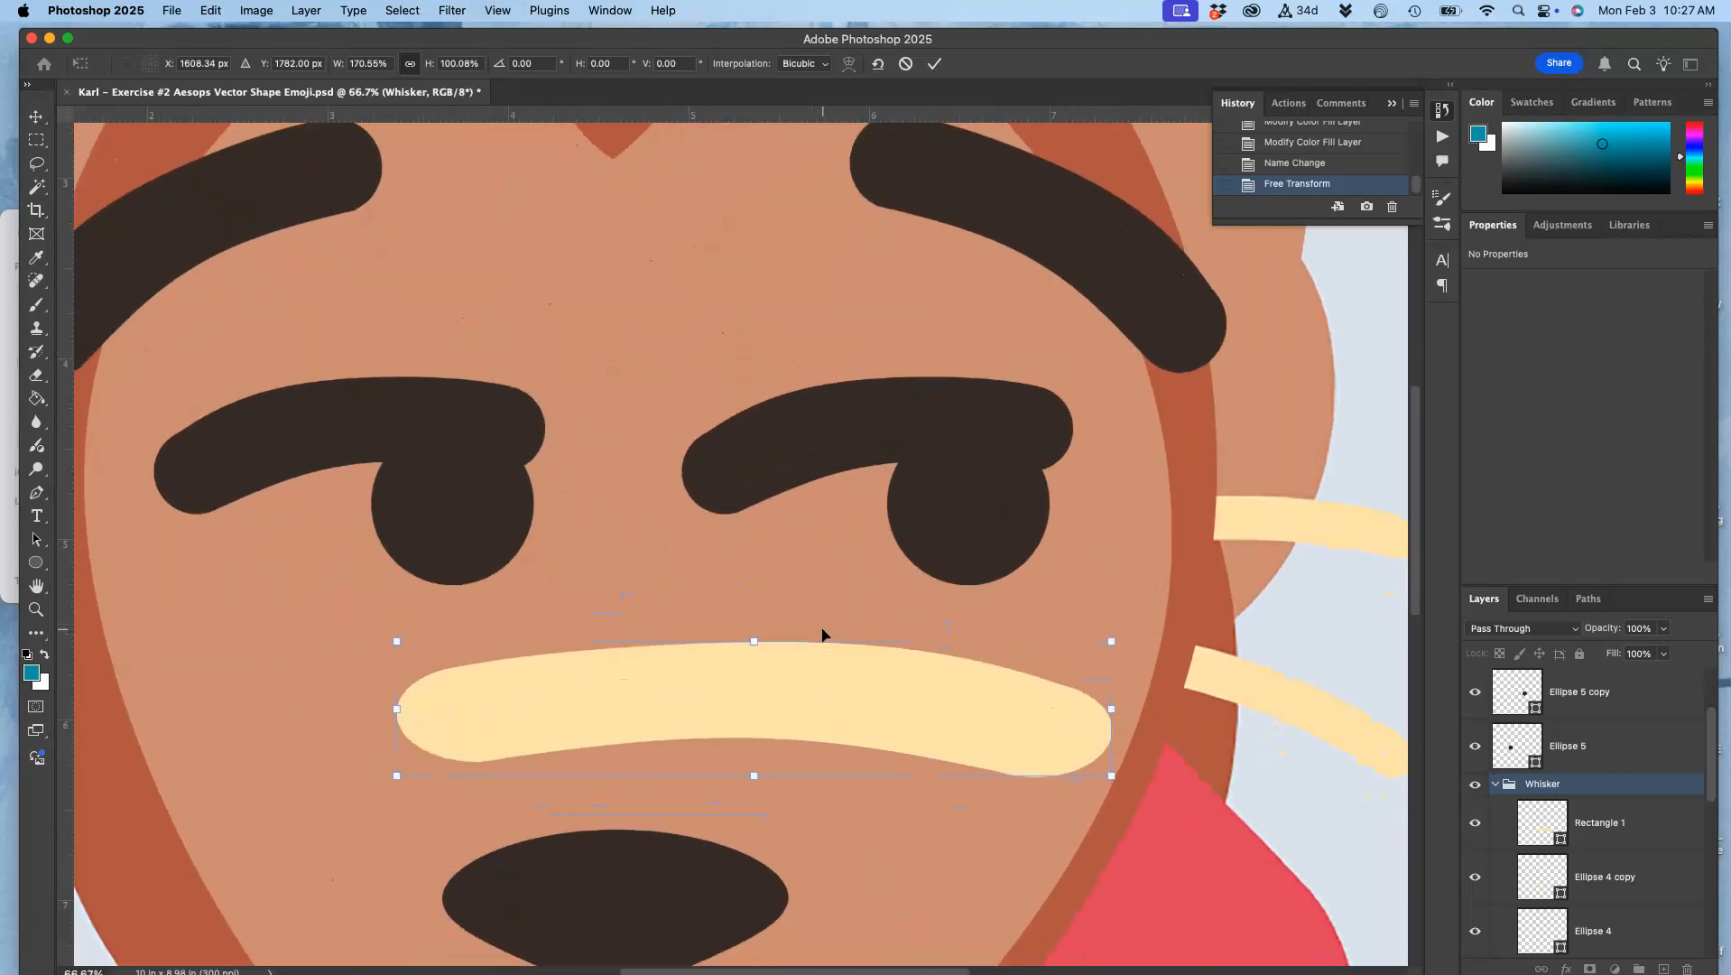
{"action": "scroll", "coordinate": [822, 635], "scroll_direction": "down", "scroll_amount": 2}
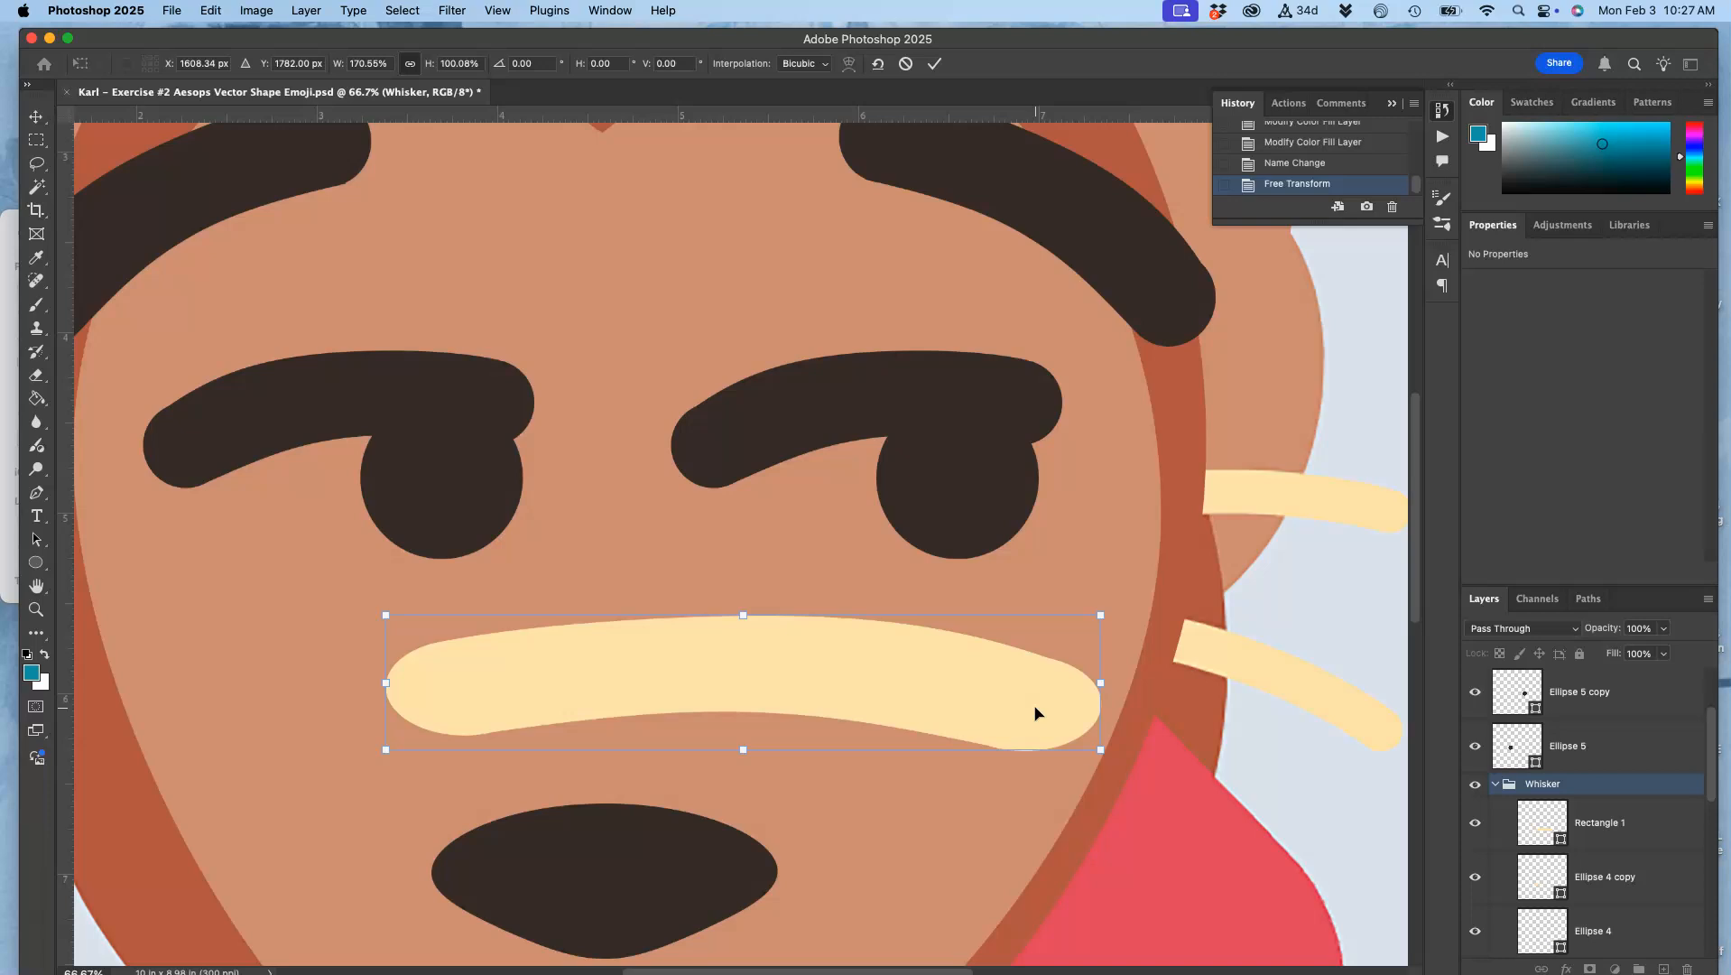
{"action": "key", "text": "Return"}
Step: Delete the Ellipse 4 copy and Ellipse 4 layers from the Whisker group
{"action": "left_click", "coordinate": [1581, 877]}
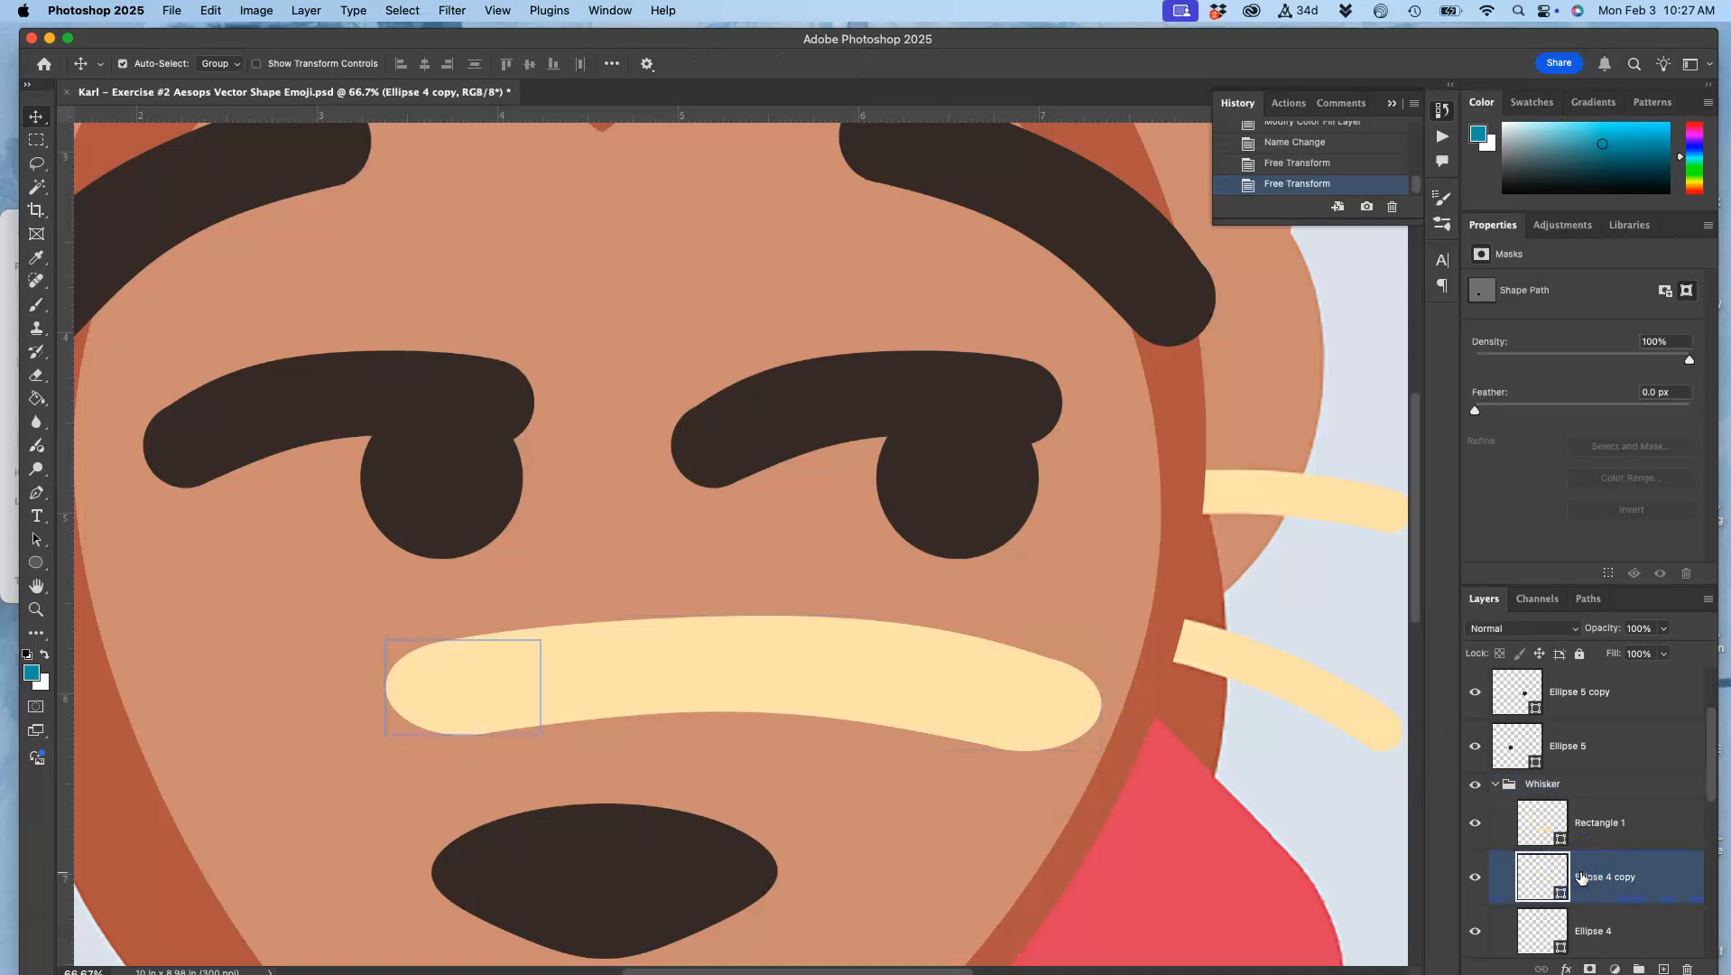
{"action": "key", "text": "Delete"}
{"action": "left_click", "coordinate": [1598, 883]}
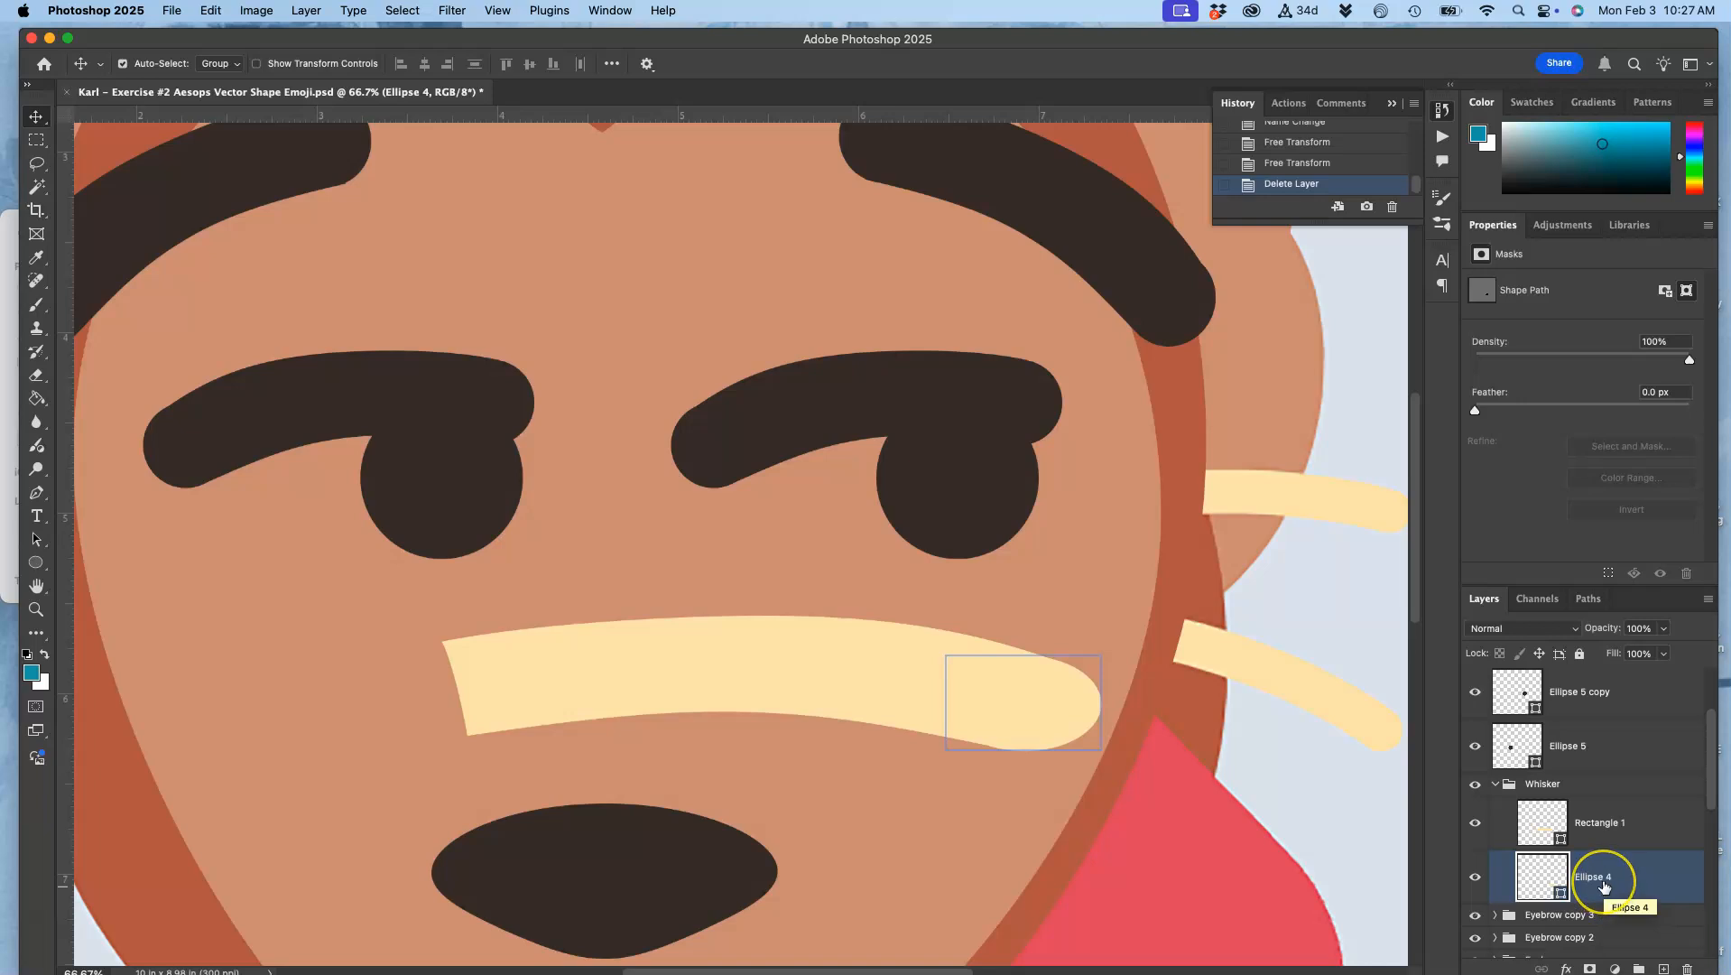
{"action": "key", "text": "Delete"}
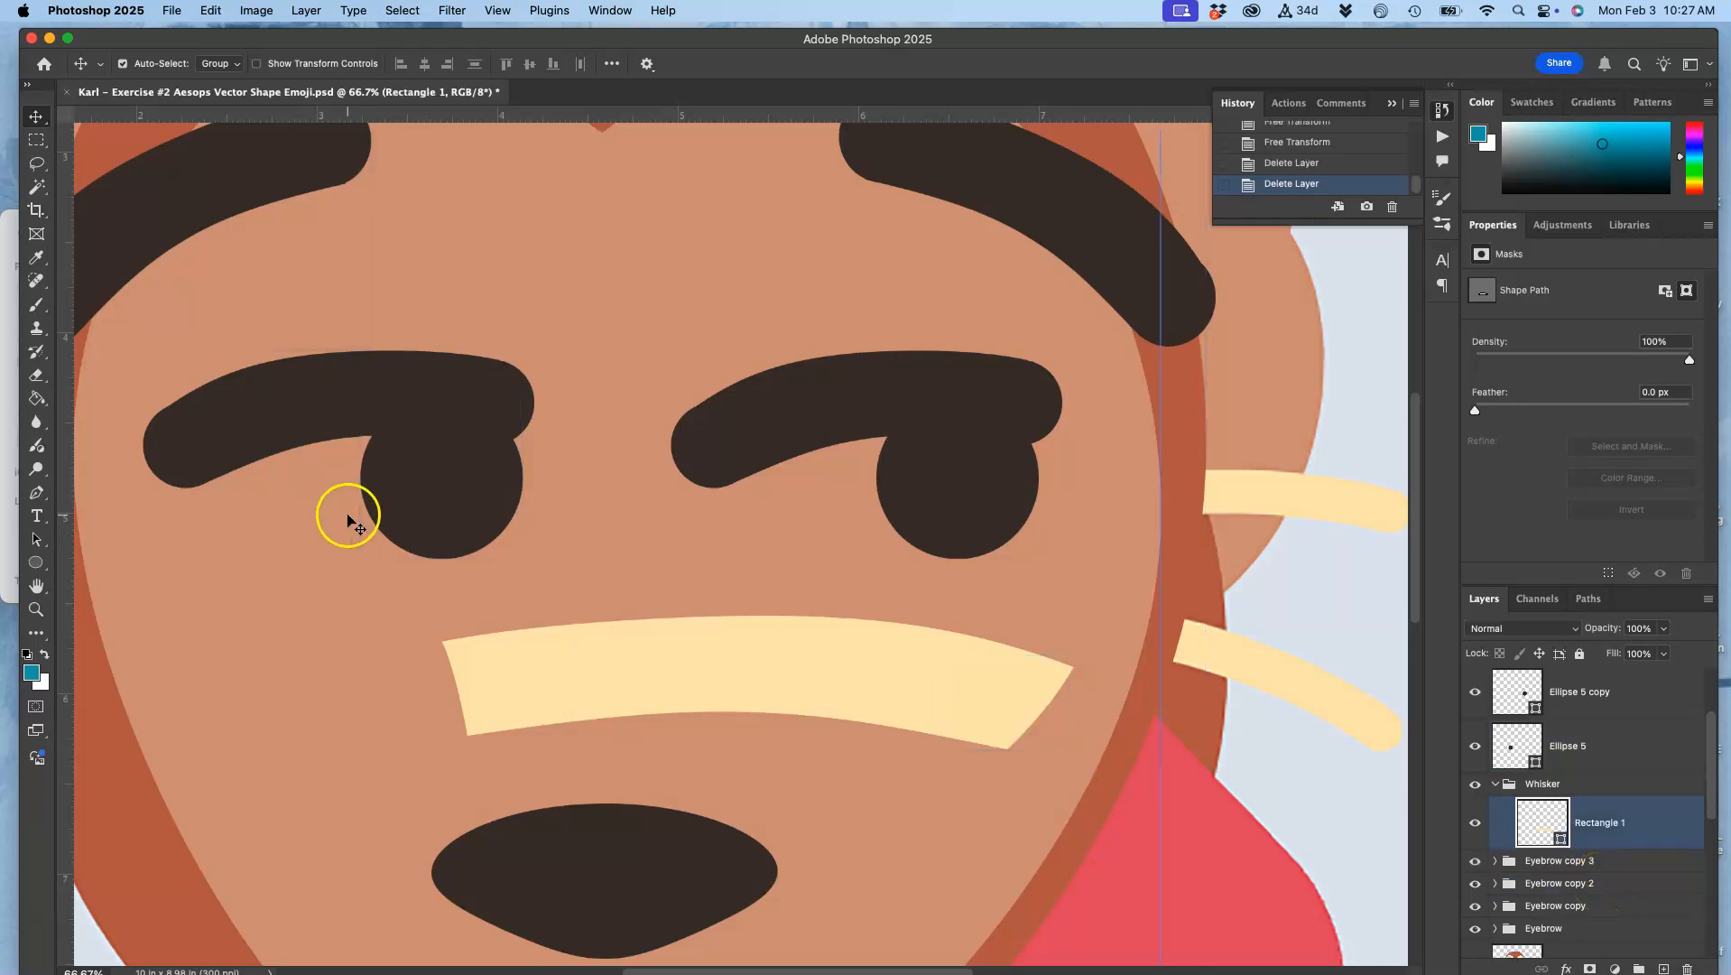
Step: Warp Rectangle 1 in the Whisker group to straighten and slightly narrow its right end
{"action": "left_click", "coordinate": [919, 690]}
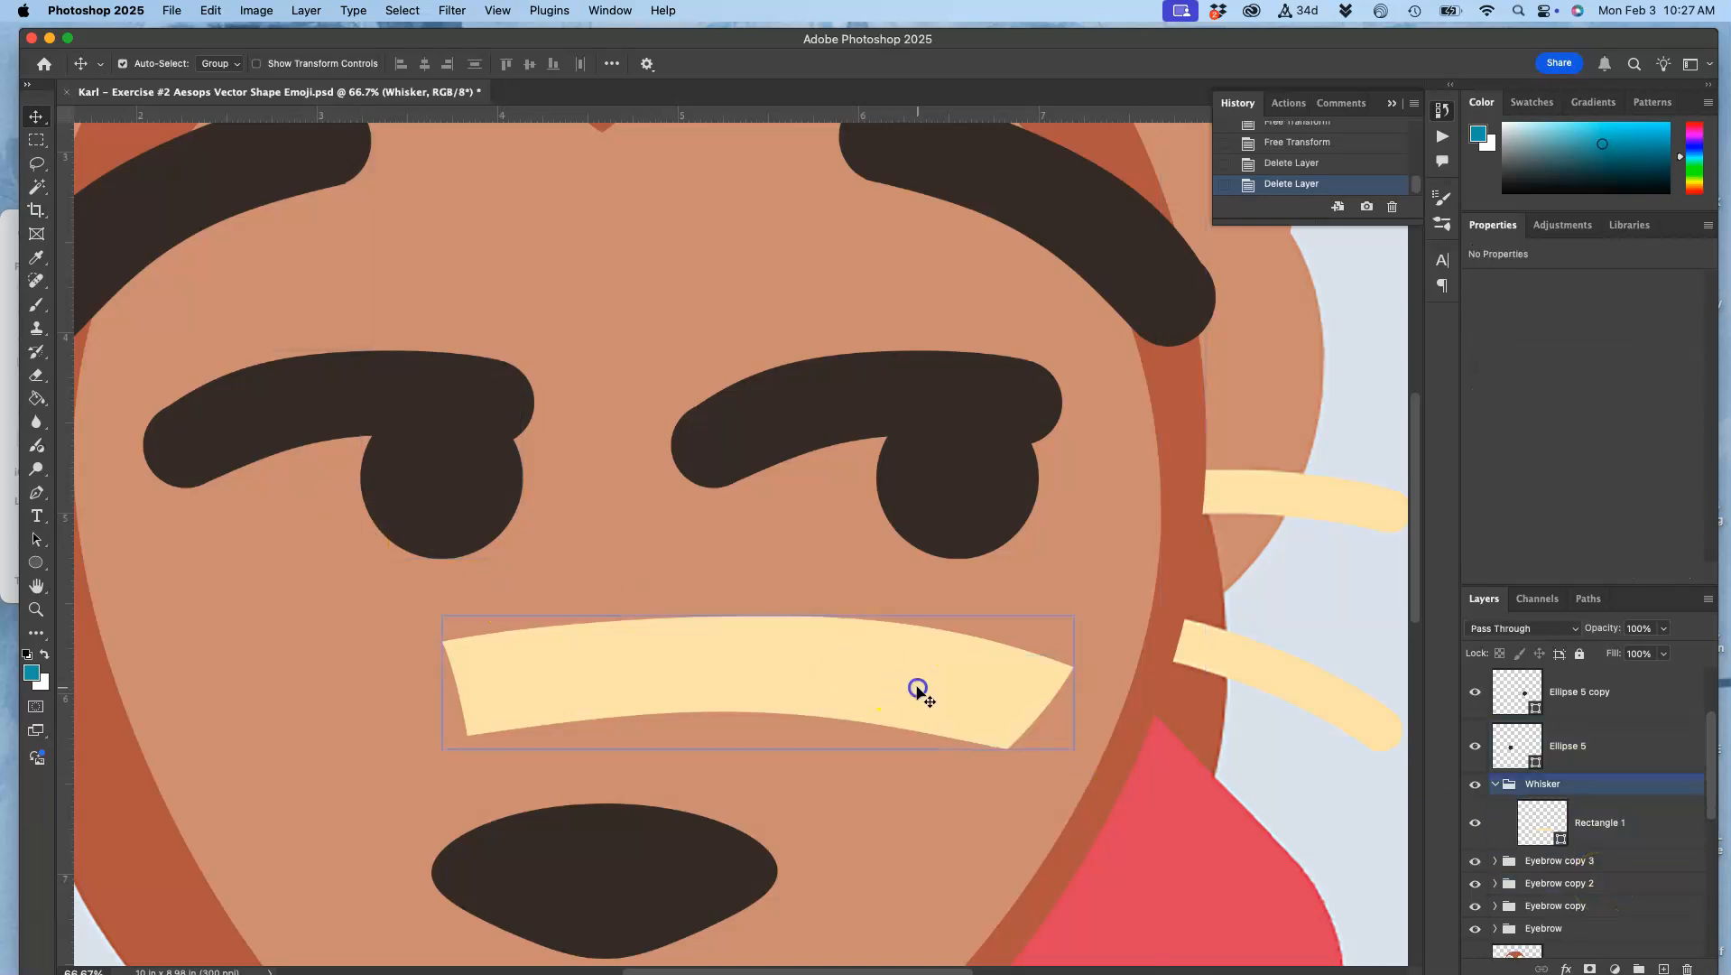
{"action": "key", "text": "super+t"}
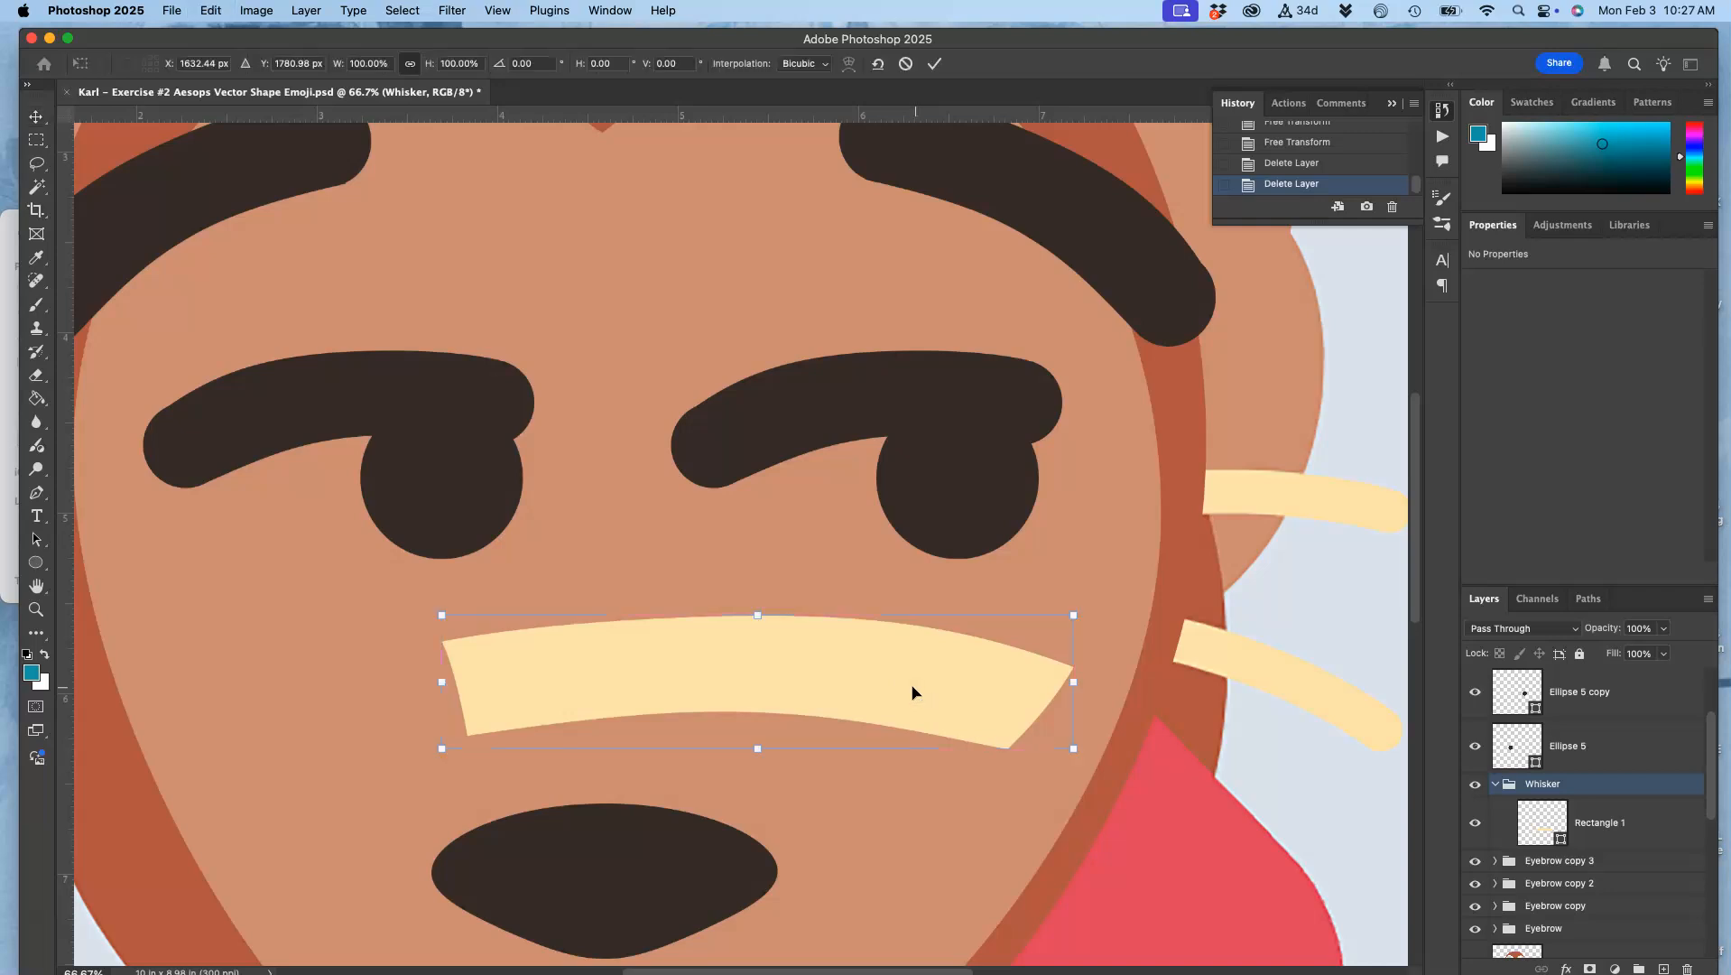
{"action": "right_click", "coordinate": [913, 691]}
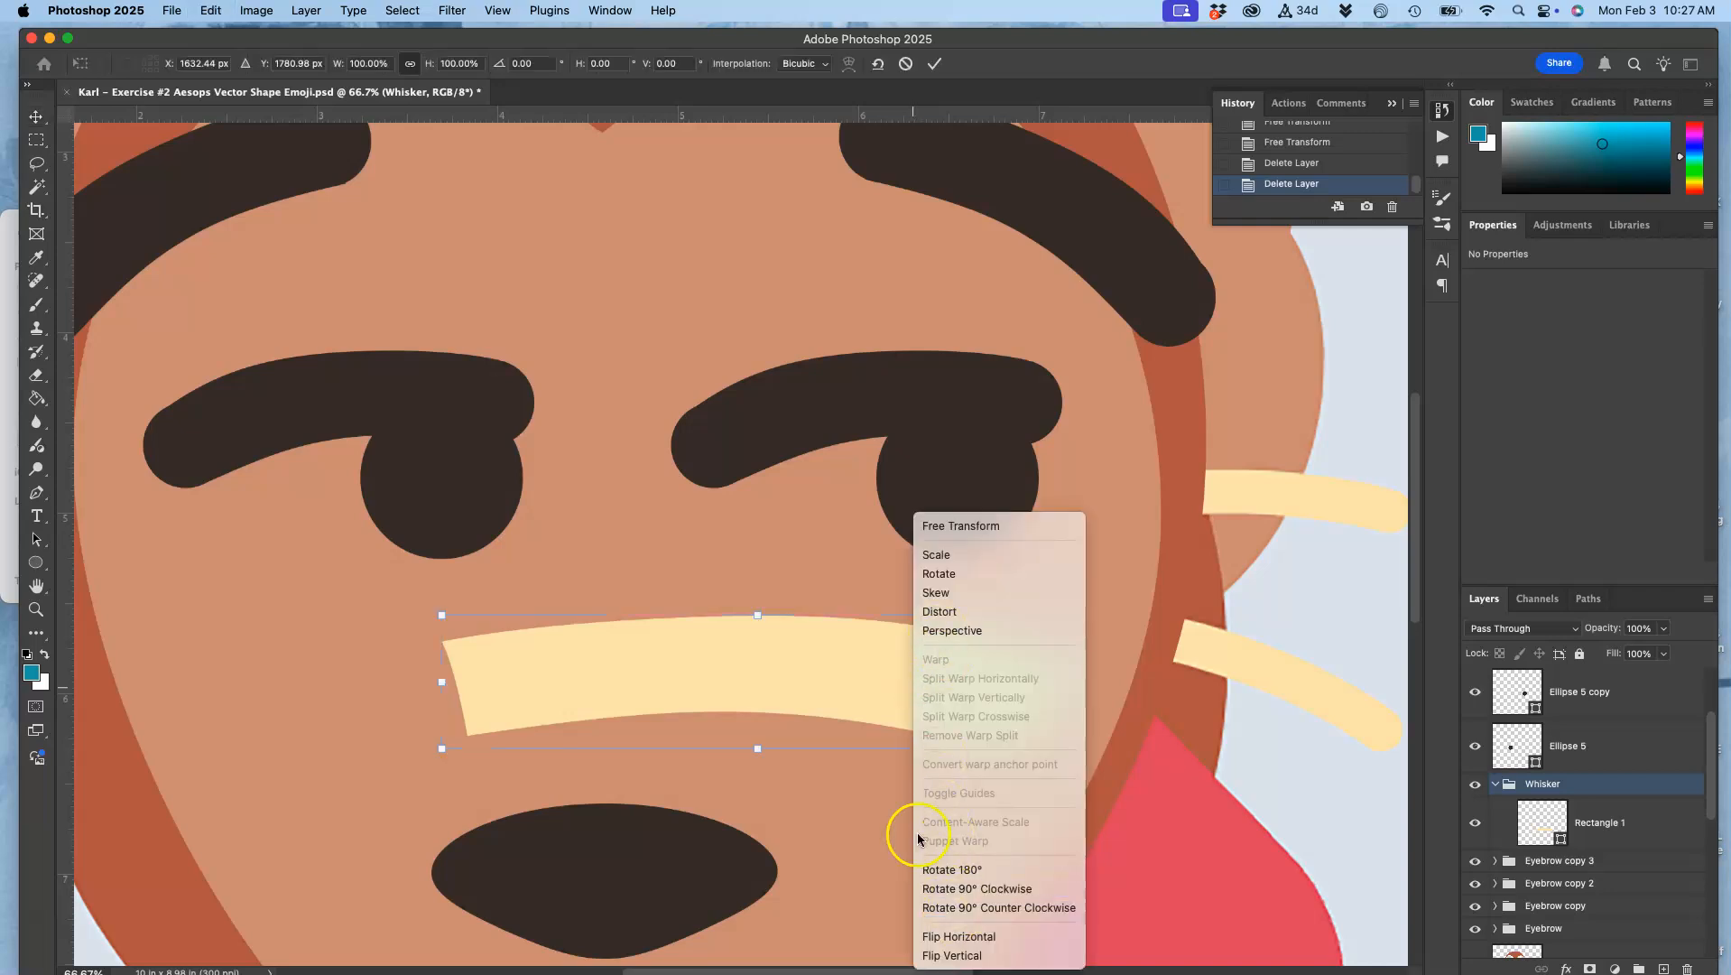
{"action": "left_click", "coordinate": [792, 666]}
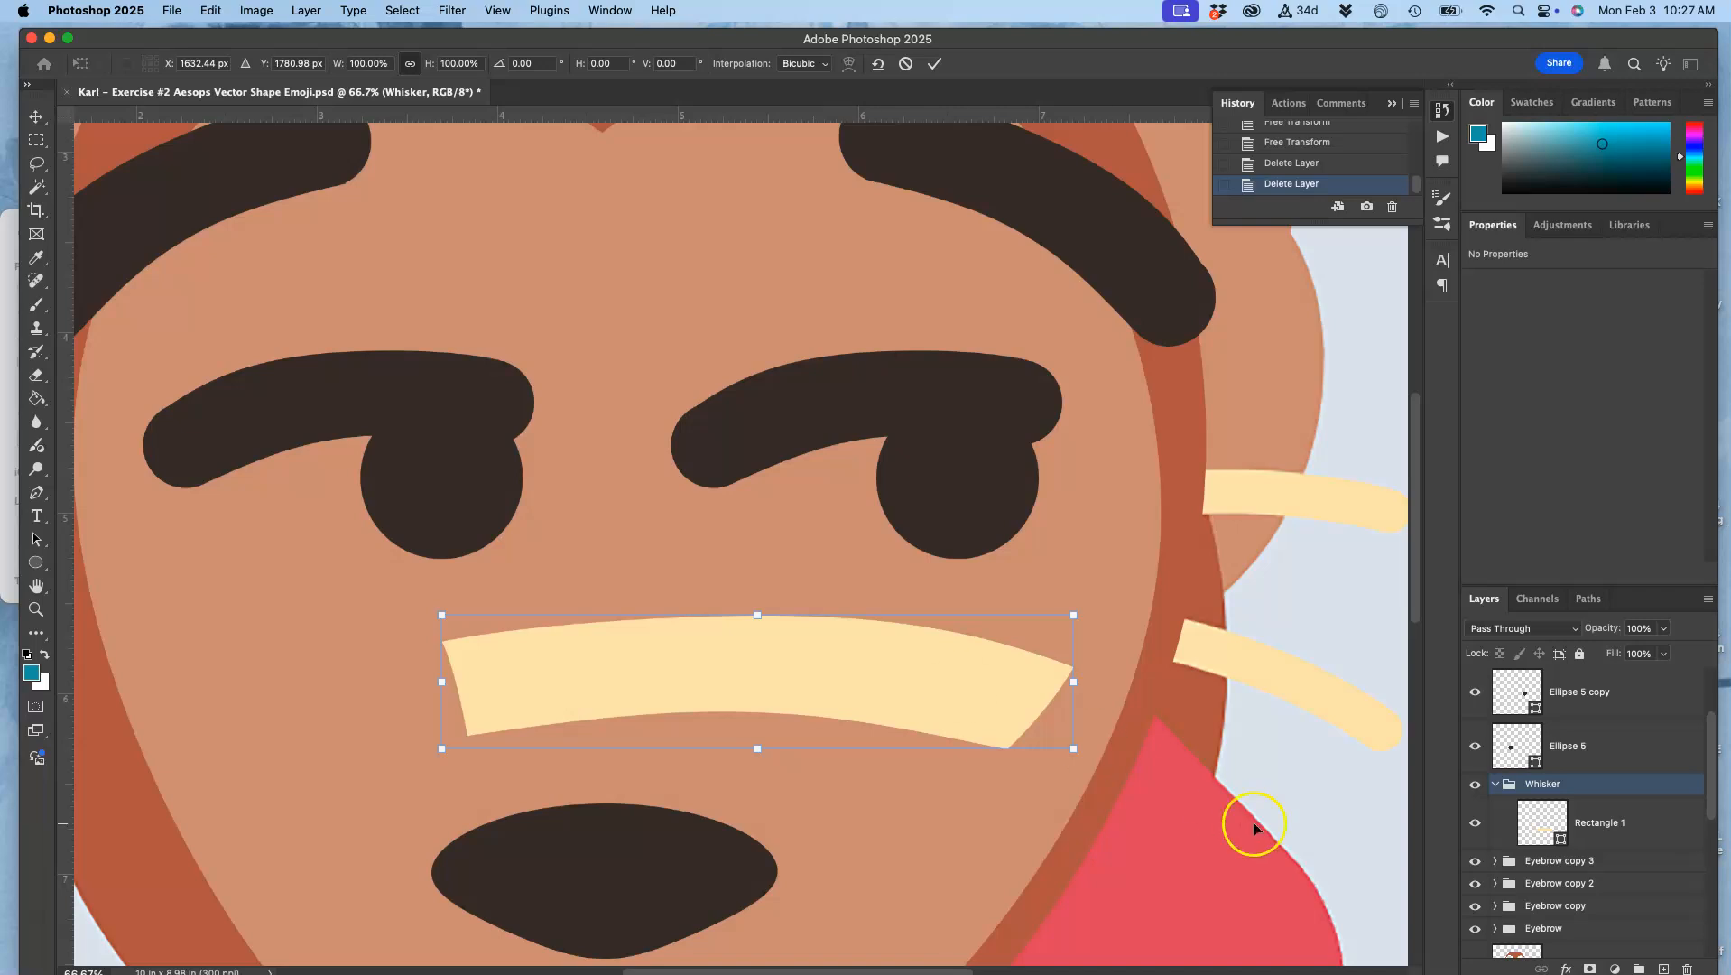
{"action": "left_click", "coordinate": [1584, 823]}
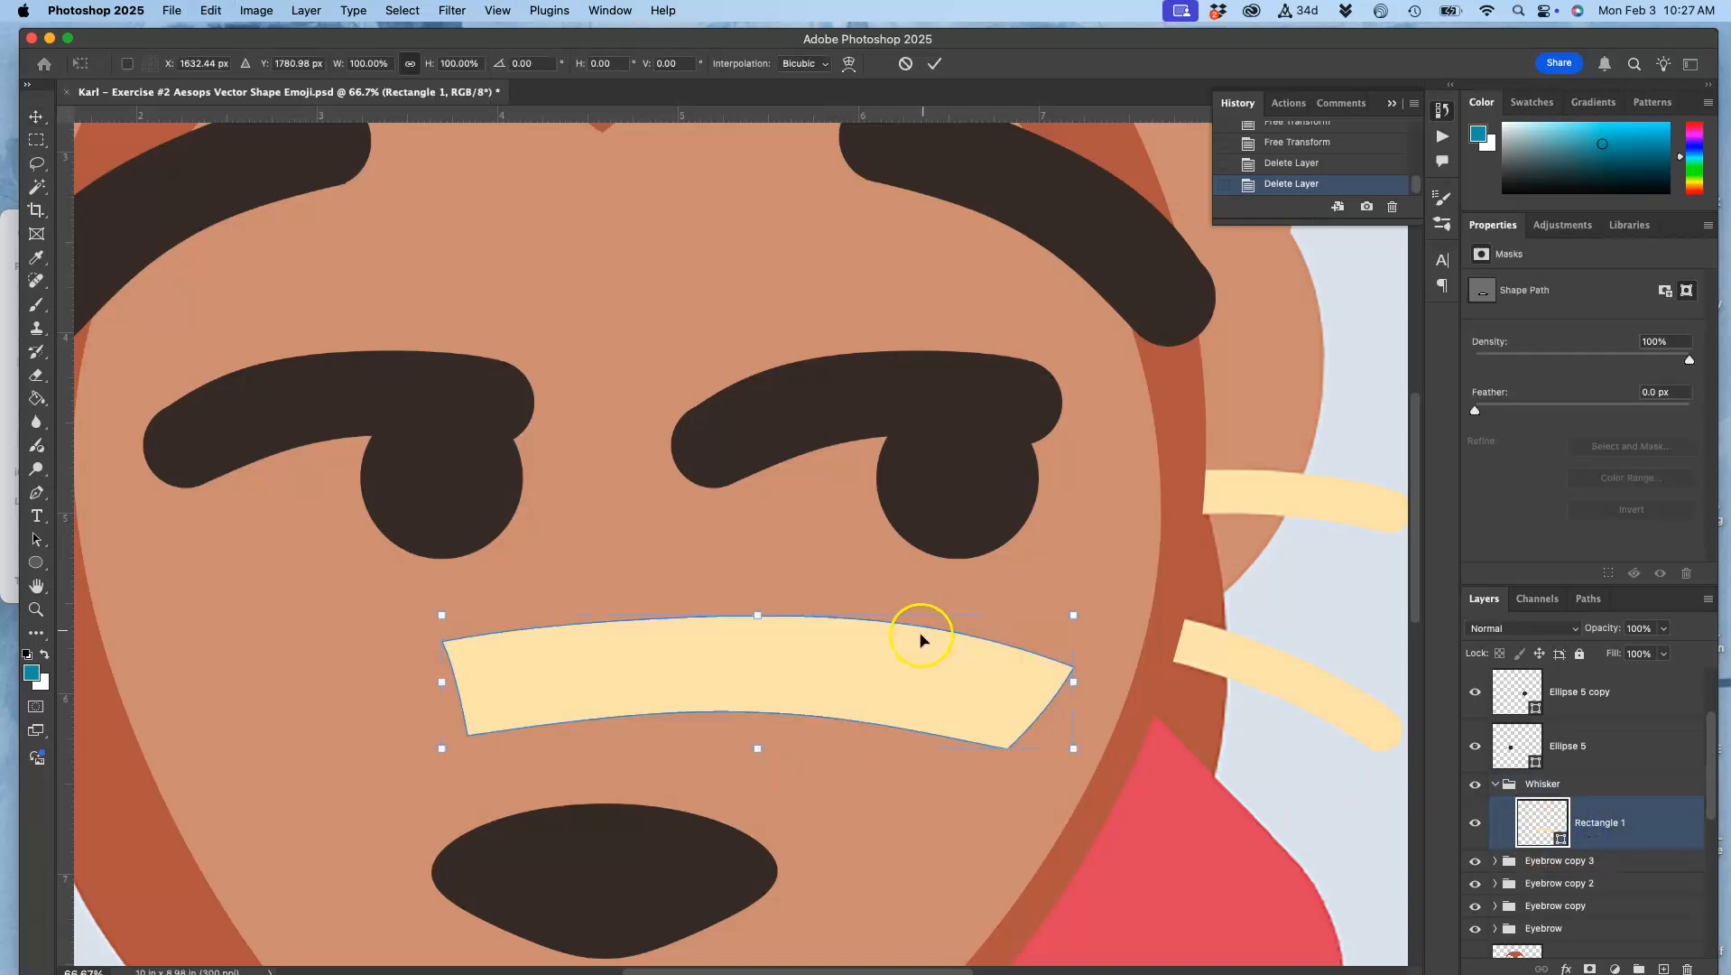
{"action": "right_click", "coordinate": [884, 674]}
{"action": "left_click", "coordinate": [909, 668]}
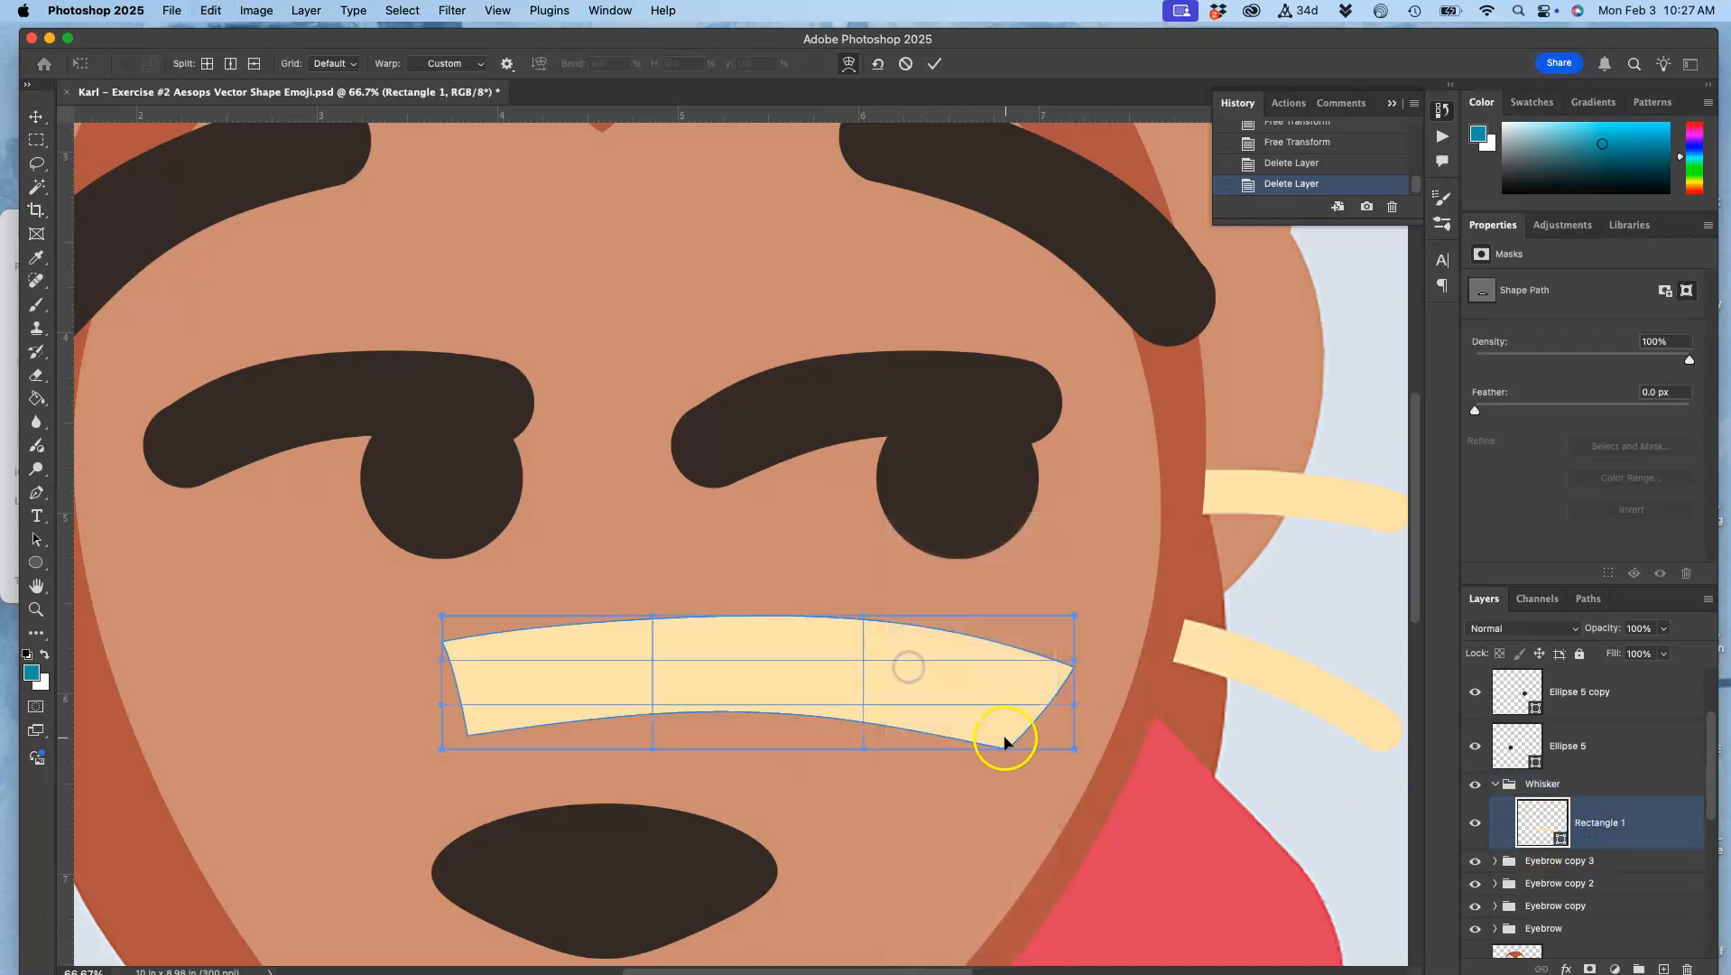
{"action": "left_click_drag", "start_coordinate": [989, 742], "coordinate": [1005, 734]}
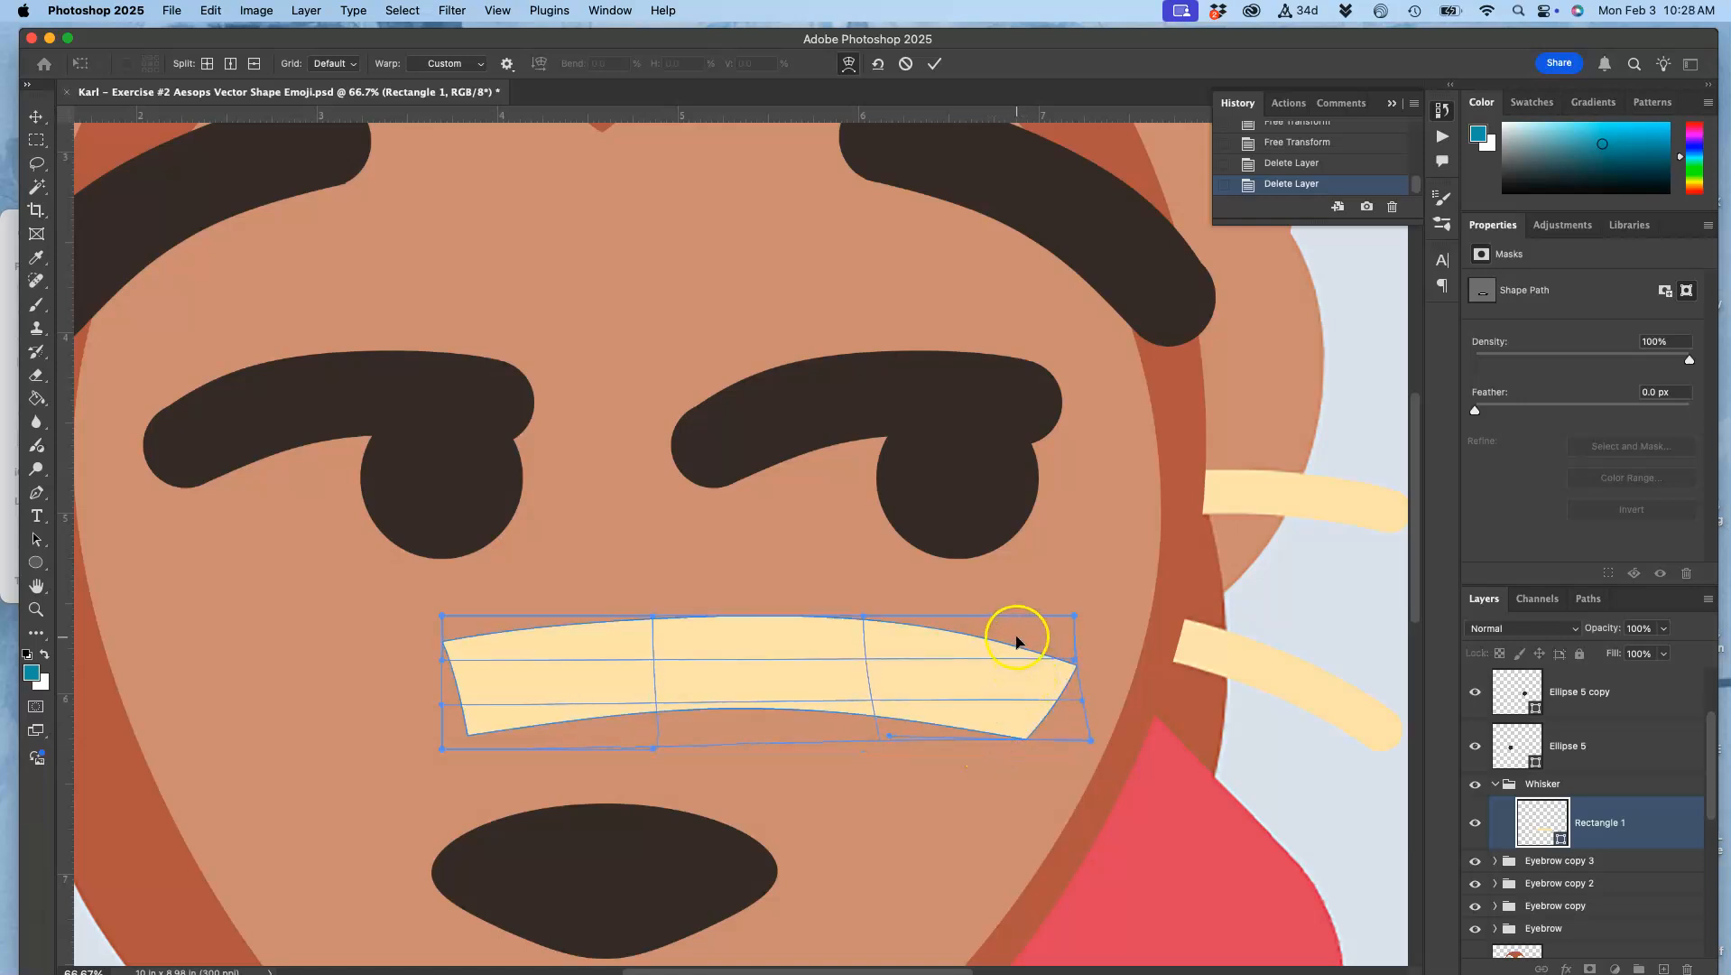
{"action": "left_click_drag", "start_coordinate": [1013, 639], "coordinate": [1007, 645]}
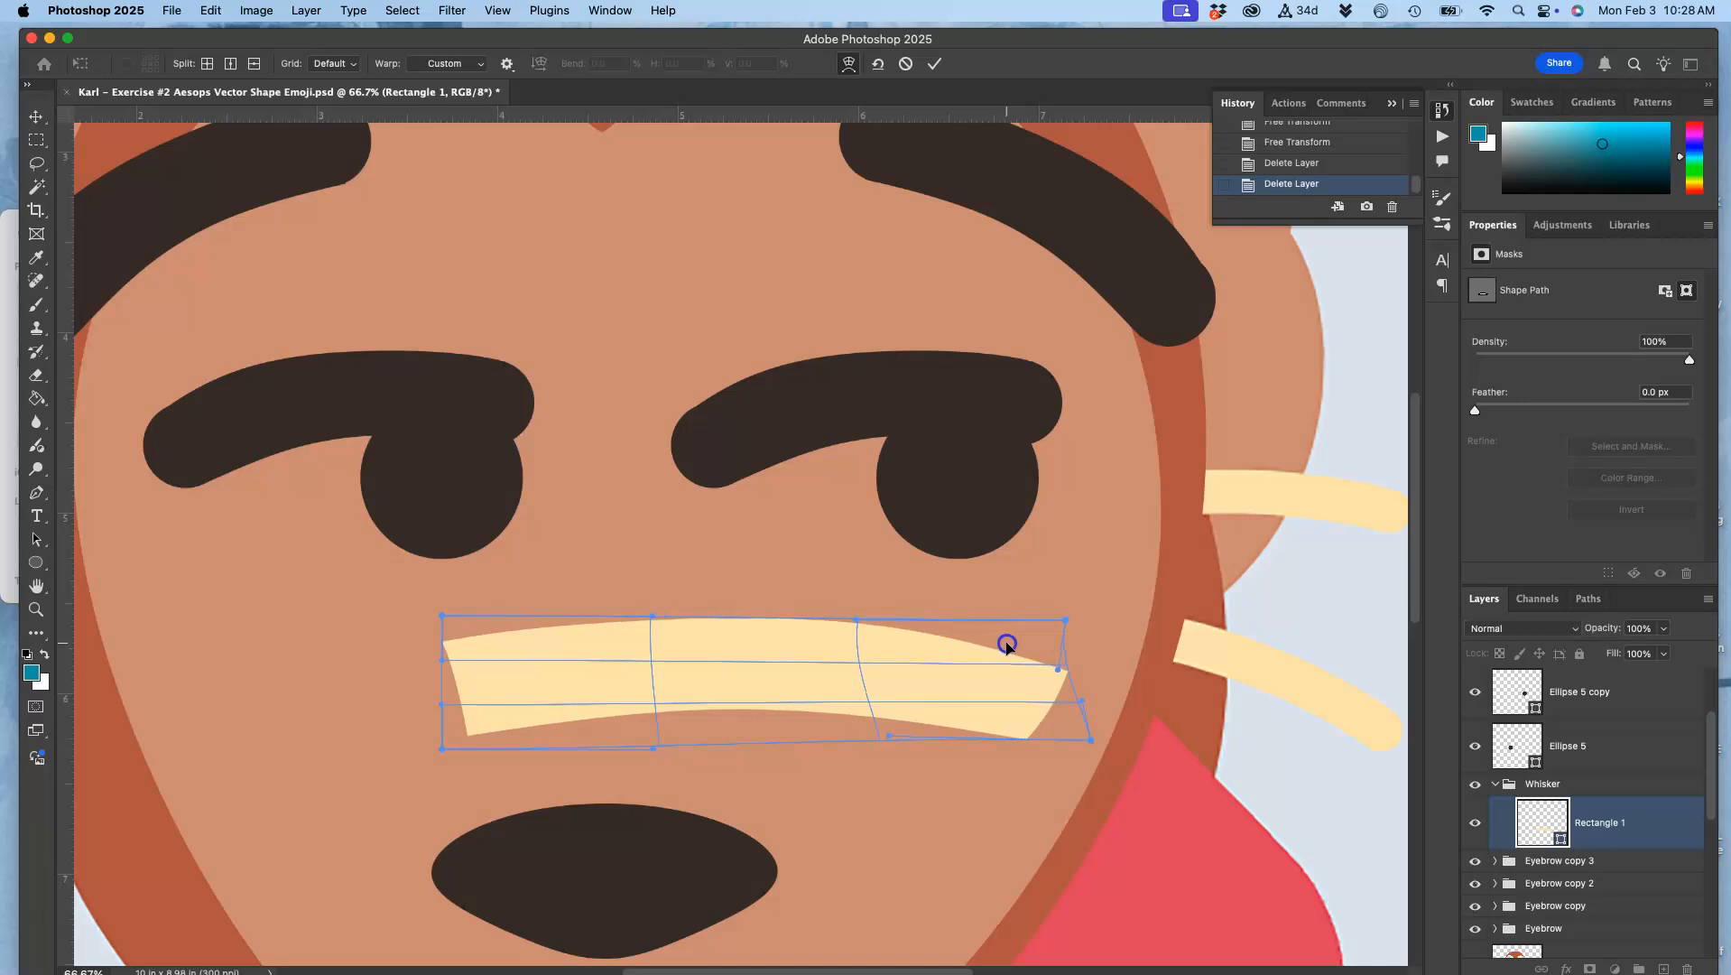
{"action": "key", "text": "Return"}
Step: Draw a circle 136 px in diameter at the right end of the whisker as a rounded cap
{"action": "left_click", "coordinate": [887, 651]}
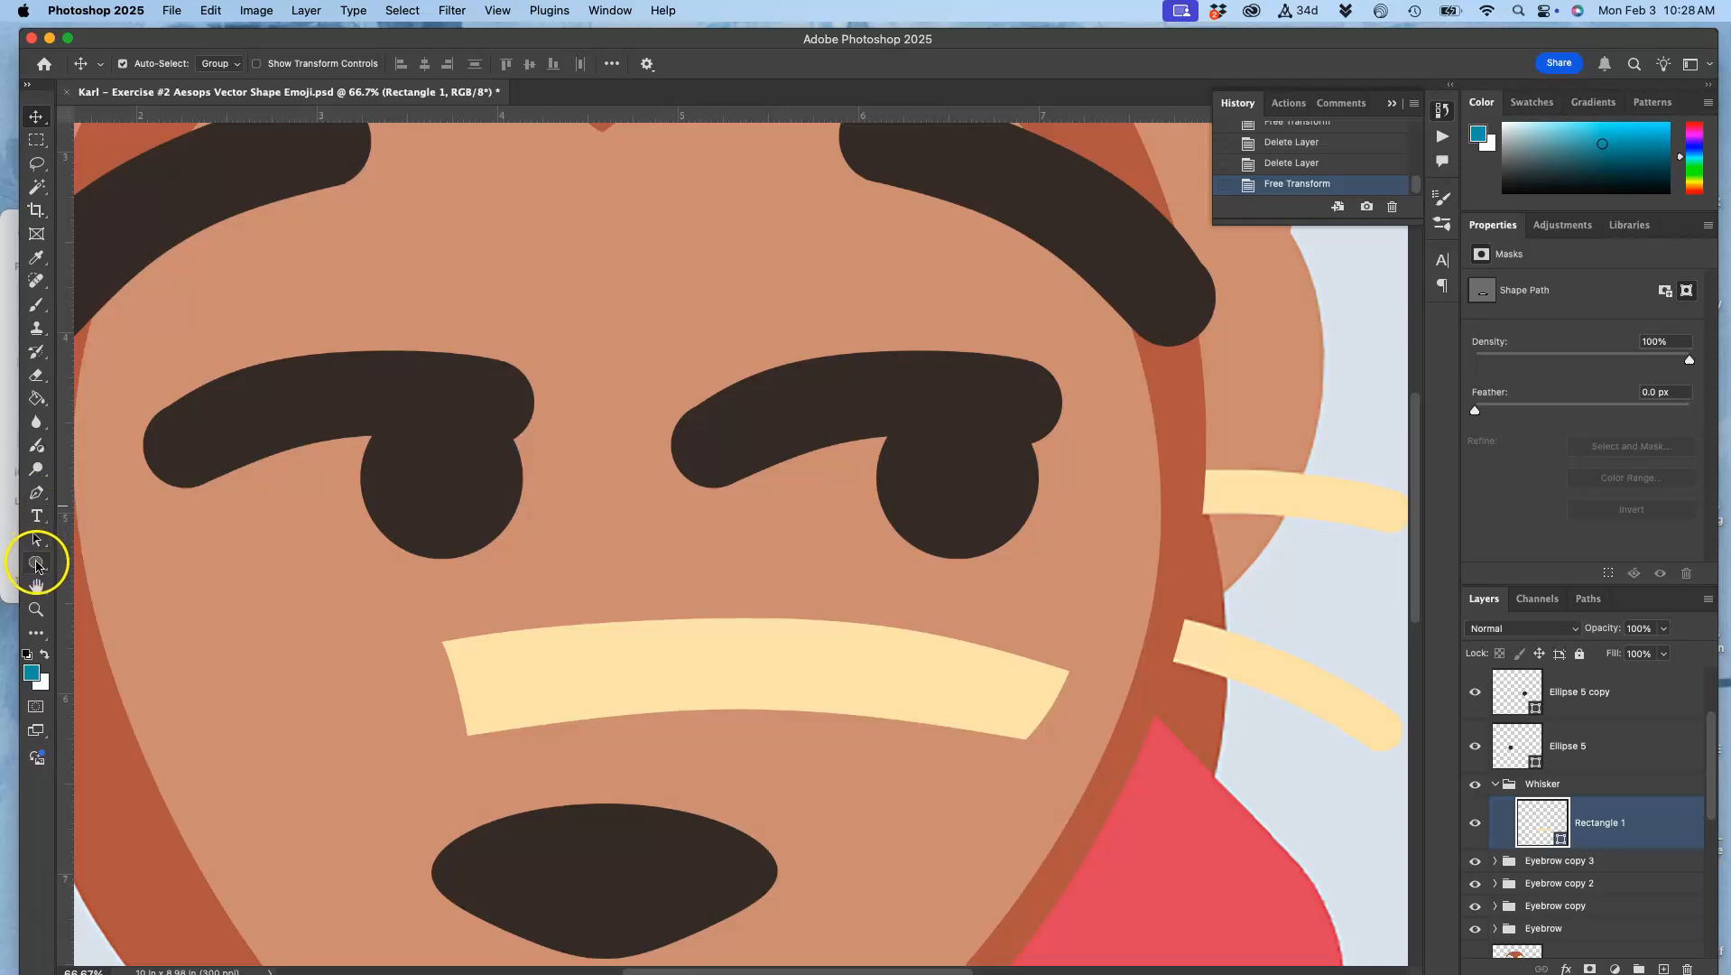
{"action": "left_click", "coordinate": [36, 562]}
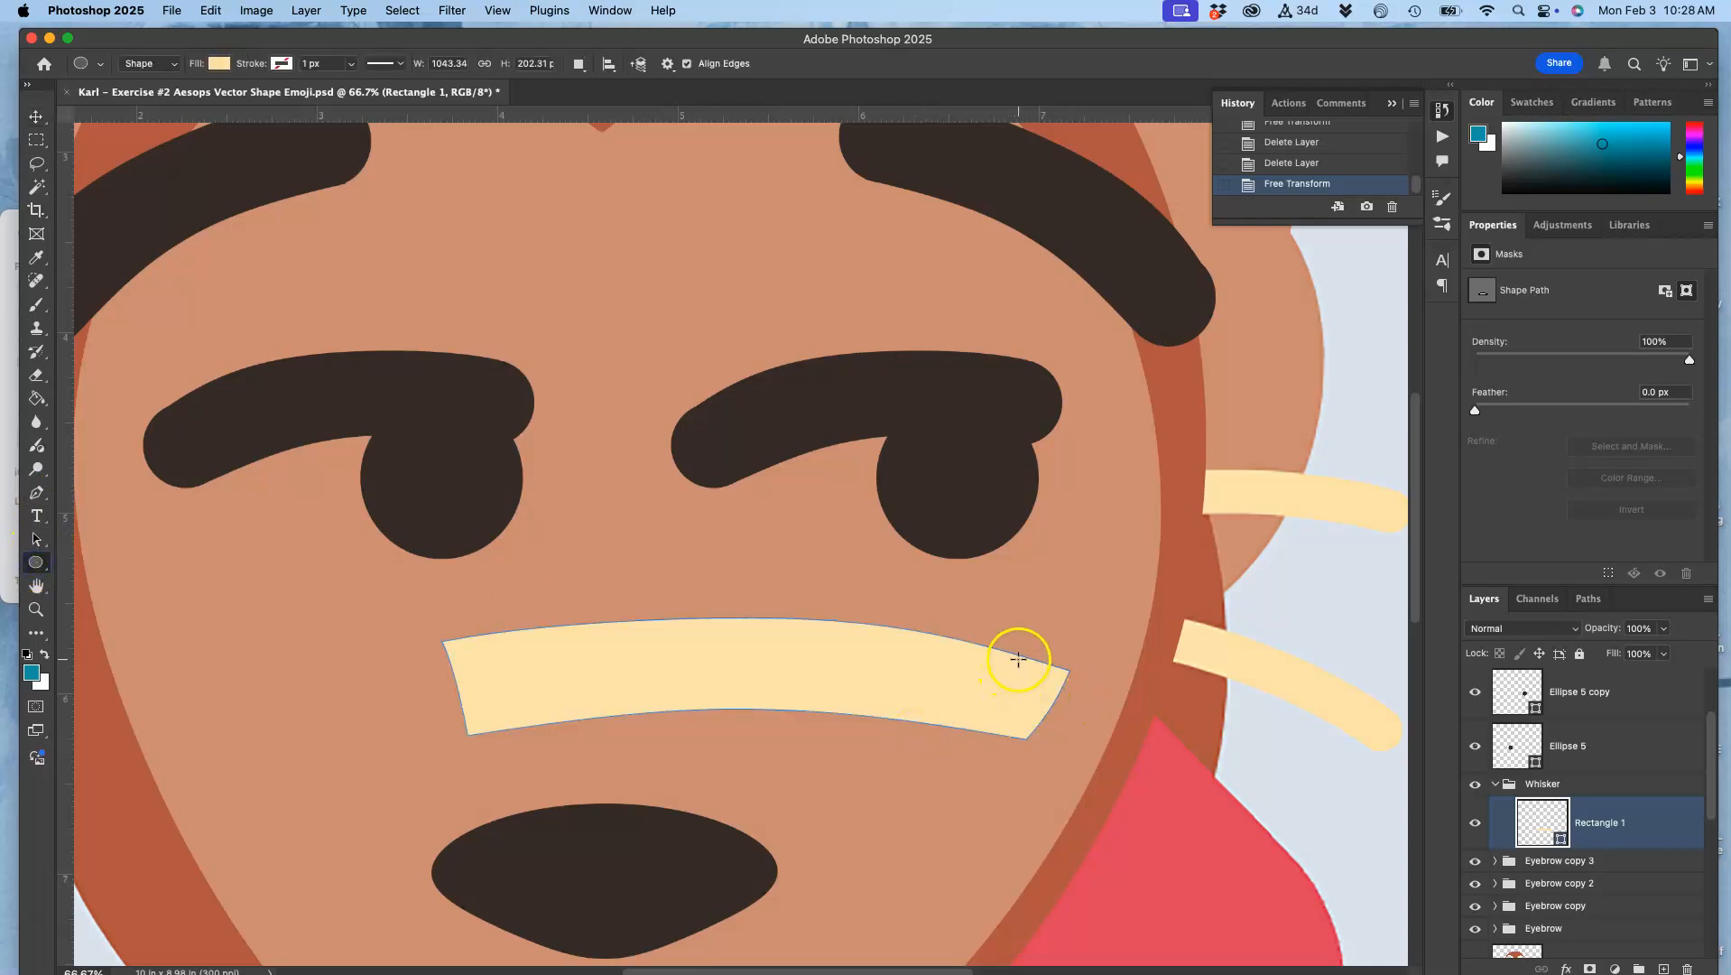
{"action": "left_click_drag", "start_coordinate": [1019, 659], "coordinate": [1100, 792]}
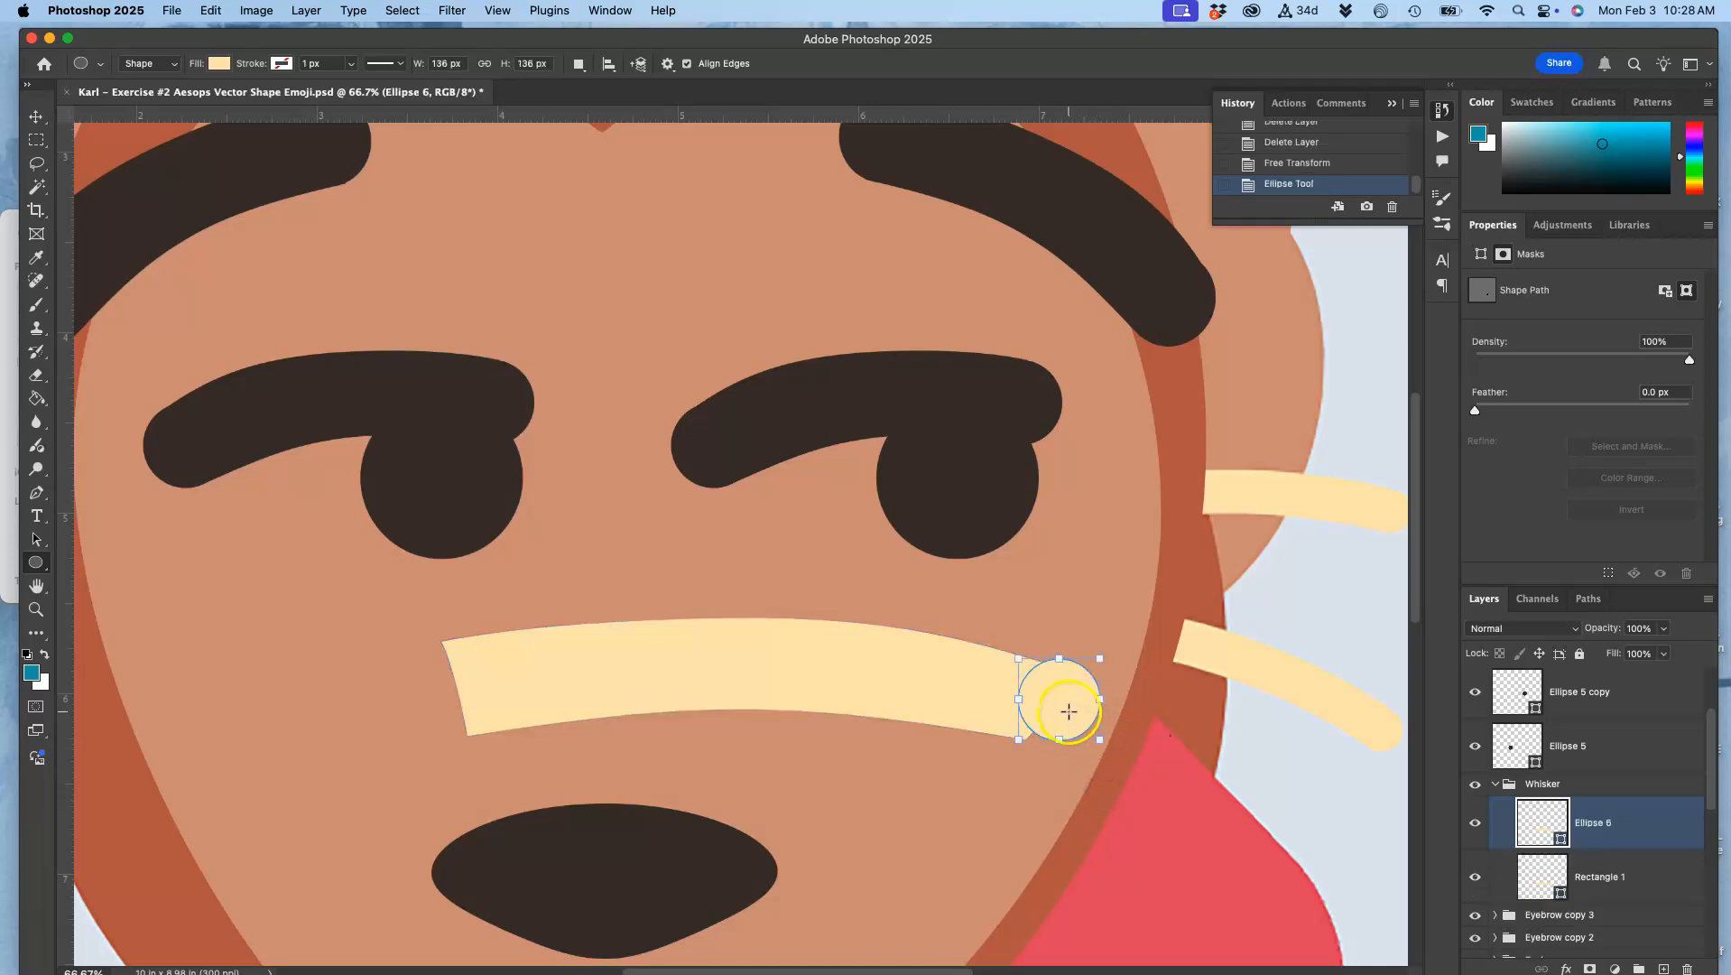
{"action": "left_click", "coordinate": [36, 116]}
{"action": "left_click", "coordinate": [928, 654]}
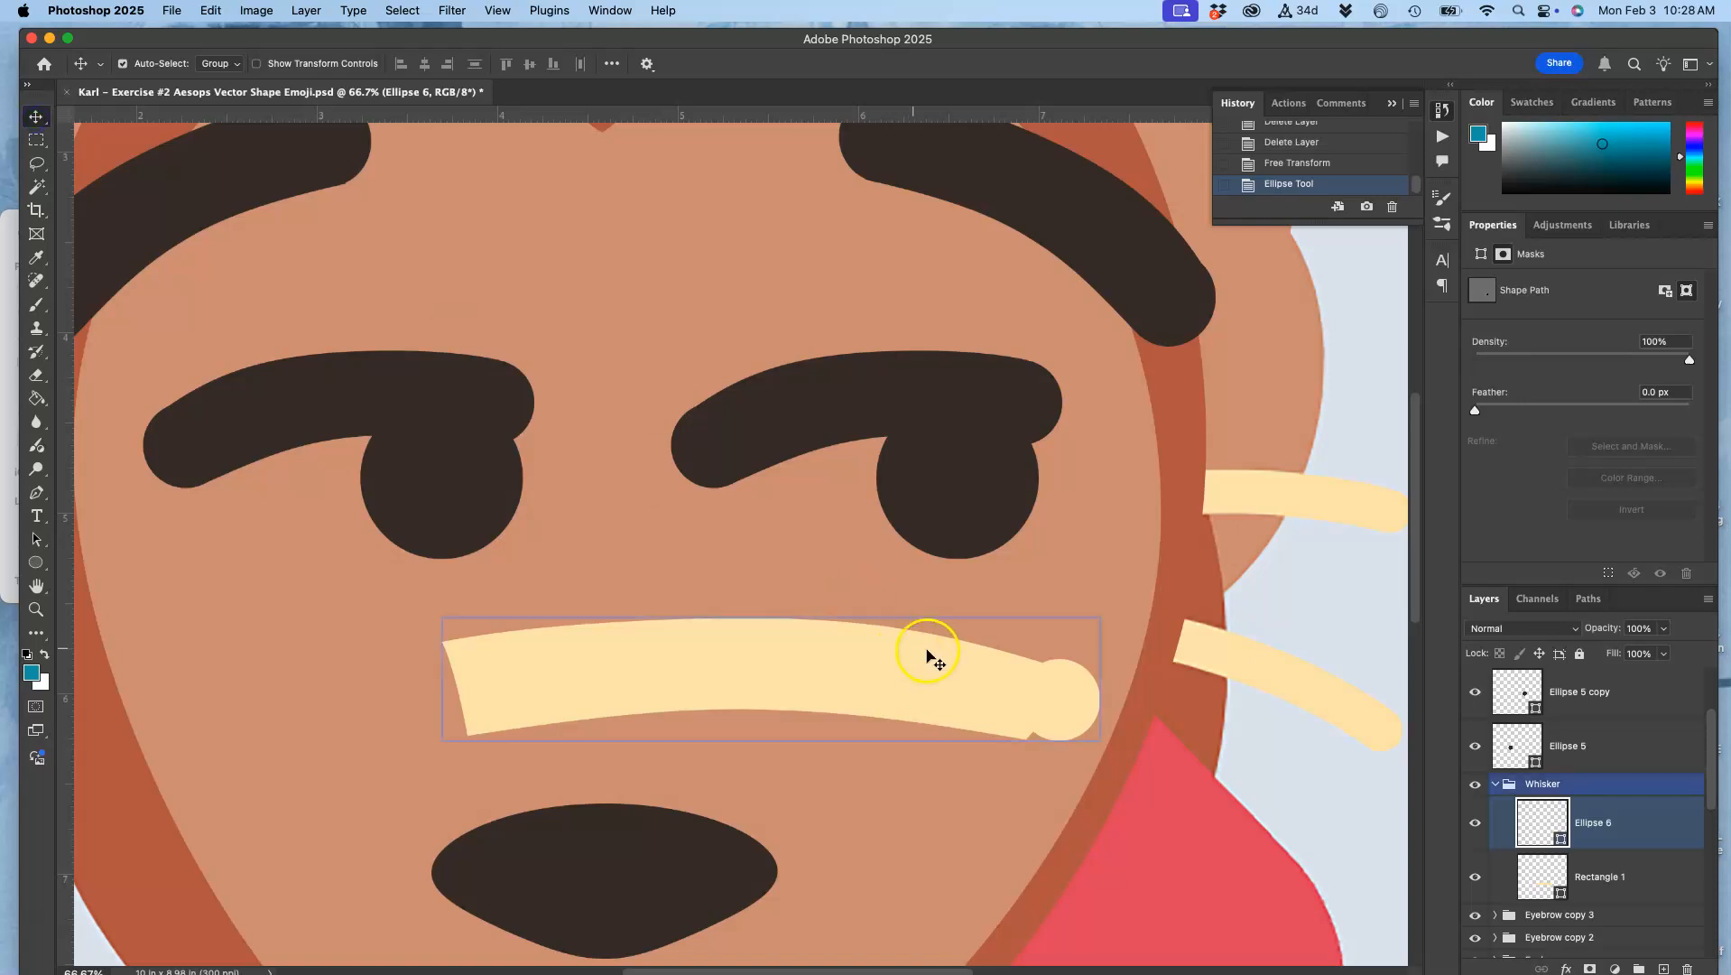
Step: Try to move the Ellipse 6 cap slightly left onto the whisker's right end
{"action": "left_click_drag", "start_coordinate": [1064, 699], "coordinate": [1052, 696]}
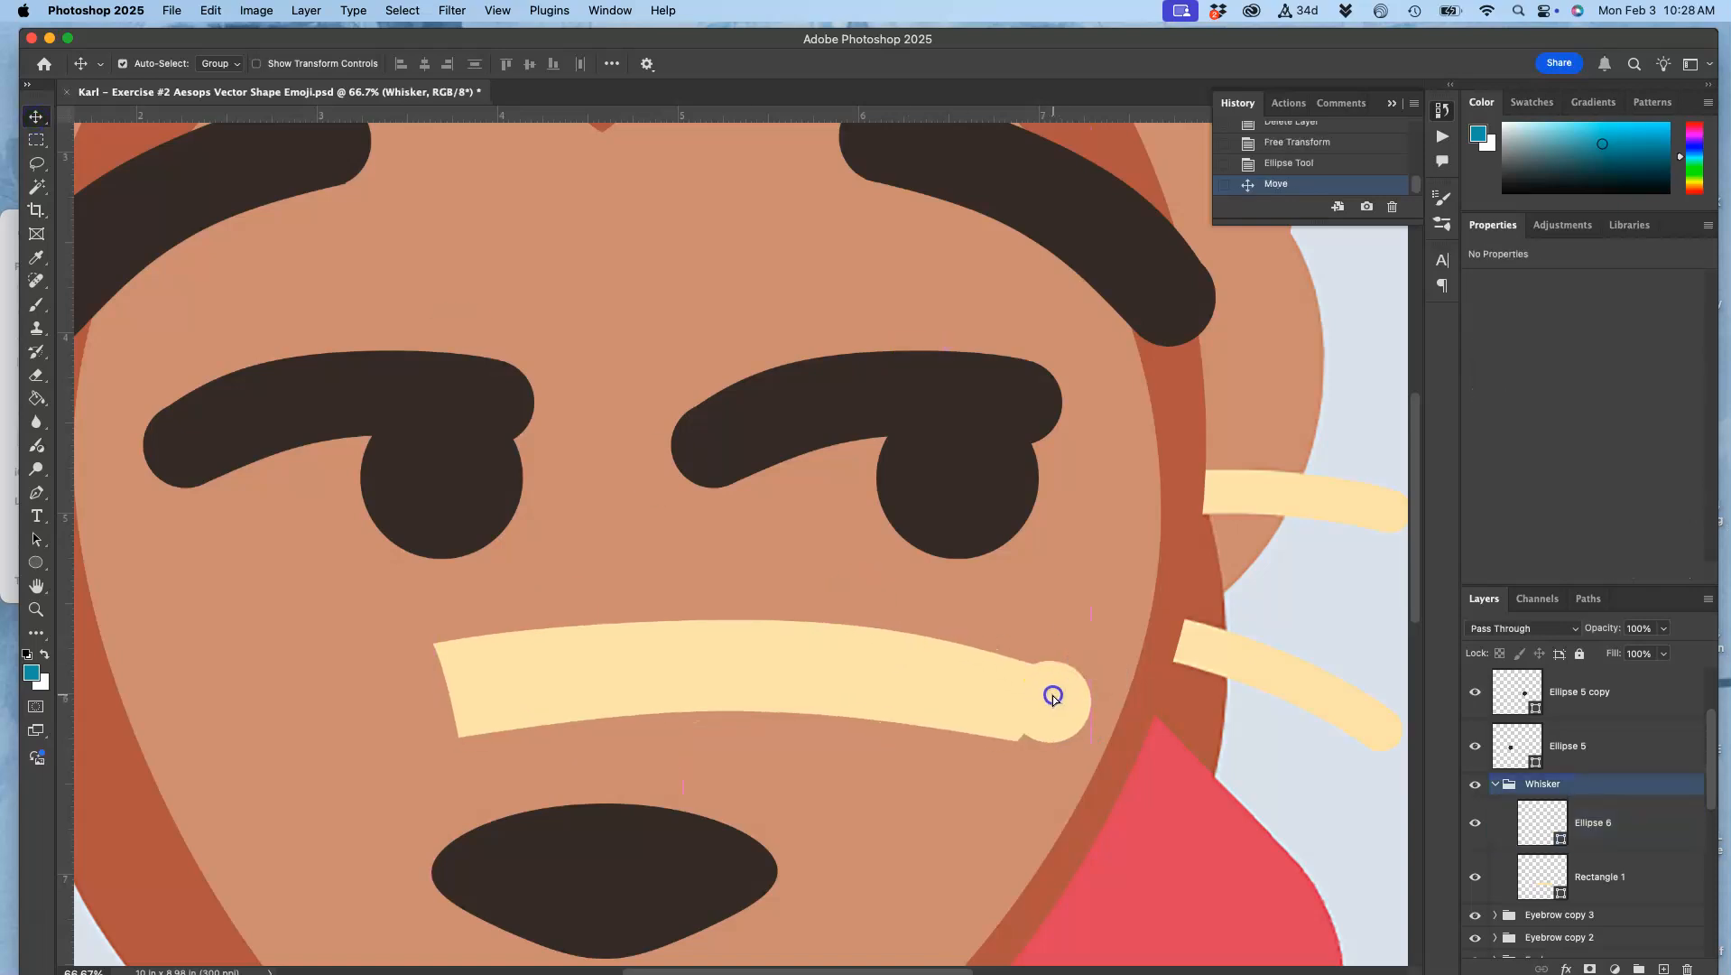
{"action": "left_click", "coordinate": [1605, 832]}
{"action": "left_click_drag", "start_coordinate": [1065, 709], "coordinate": [1055, 709]}
Step: Turn off Auto-Select and move Ellipse 6 by itself until its edge aligns with the whisker's right end
{"action": "left_click", "coordinate": [1564, 816]}
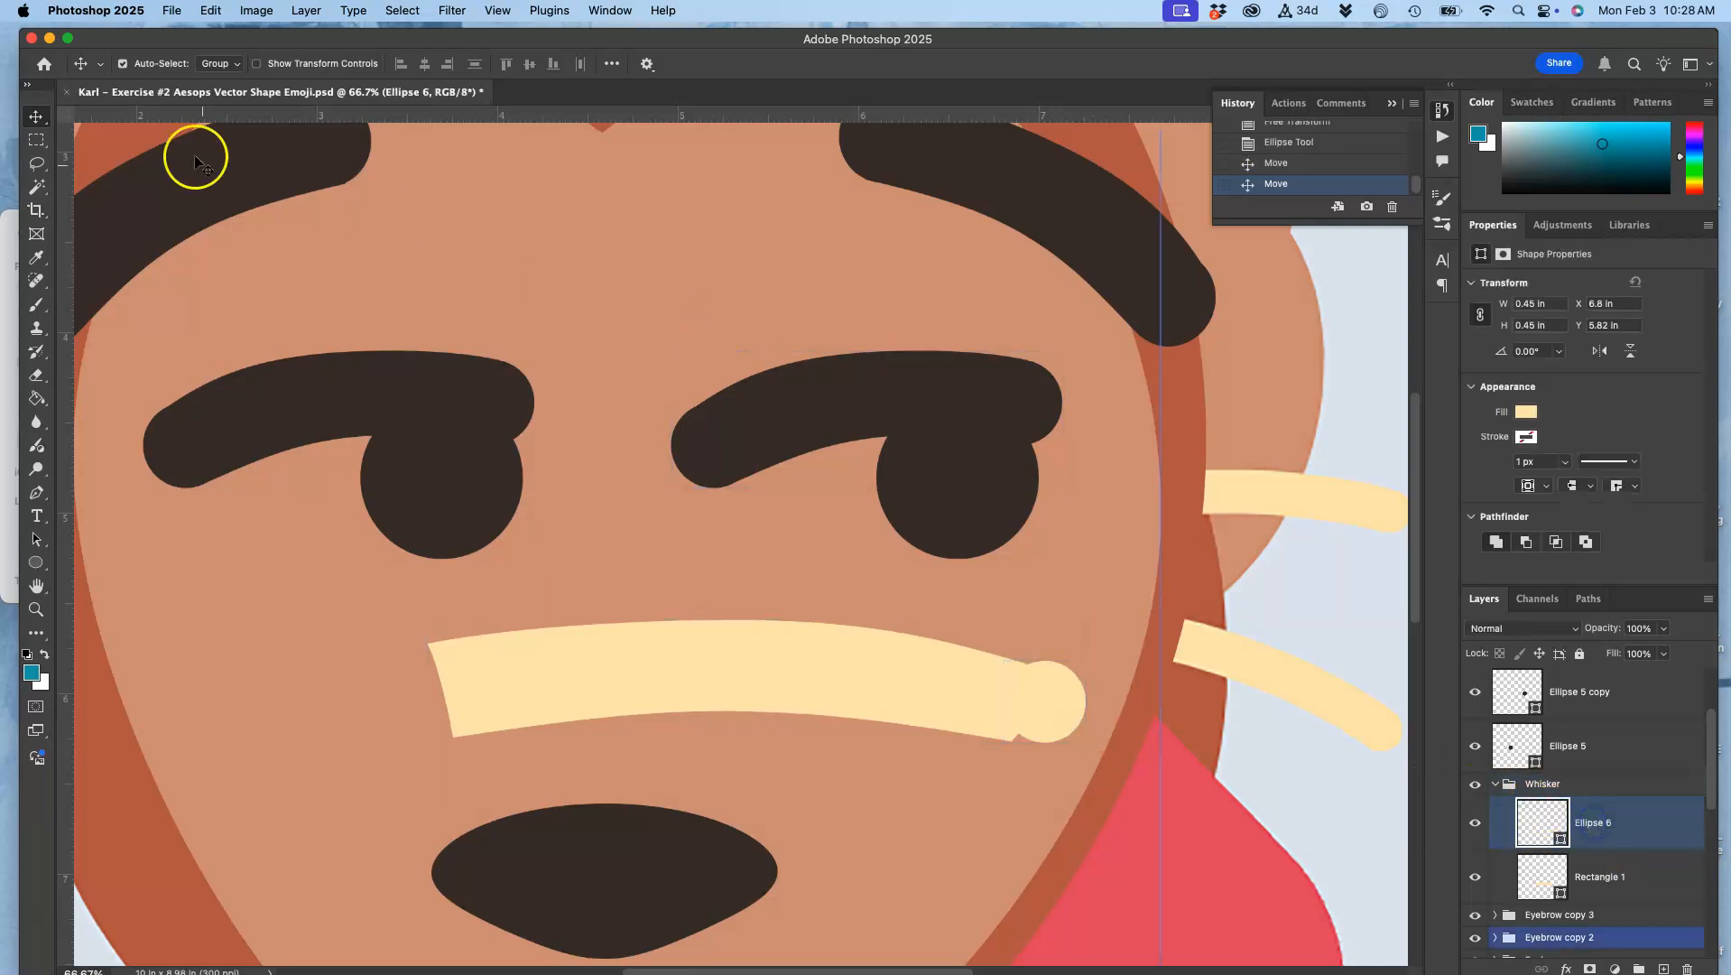
{"action": "left_click", "coordinate": [123, 64]}
{"action": "left_click_drag", "start_coordinate": [1084, 695], "coordinate": [1045, 716]}
{"action": "key", "text": "super+plus"}
{"action": "key", "text": "super+plus"}
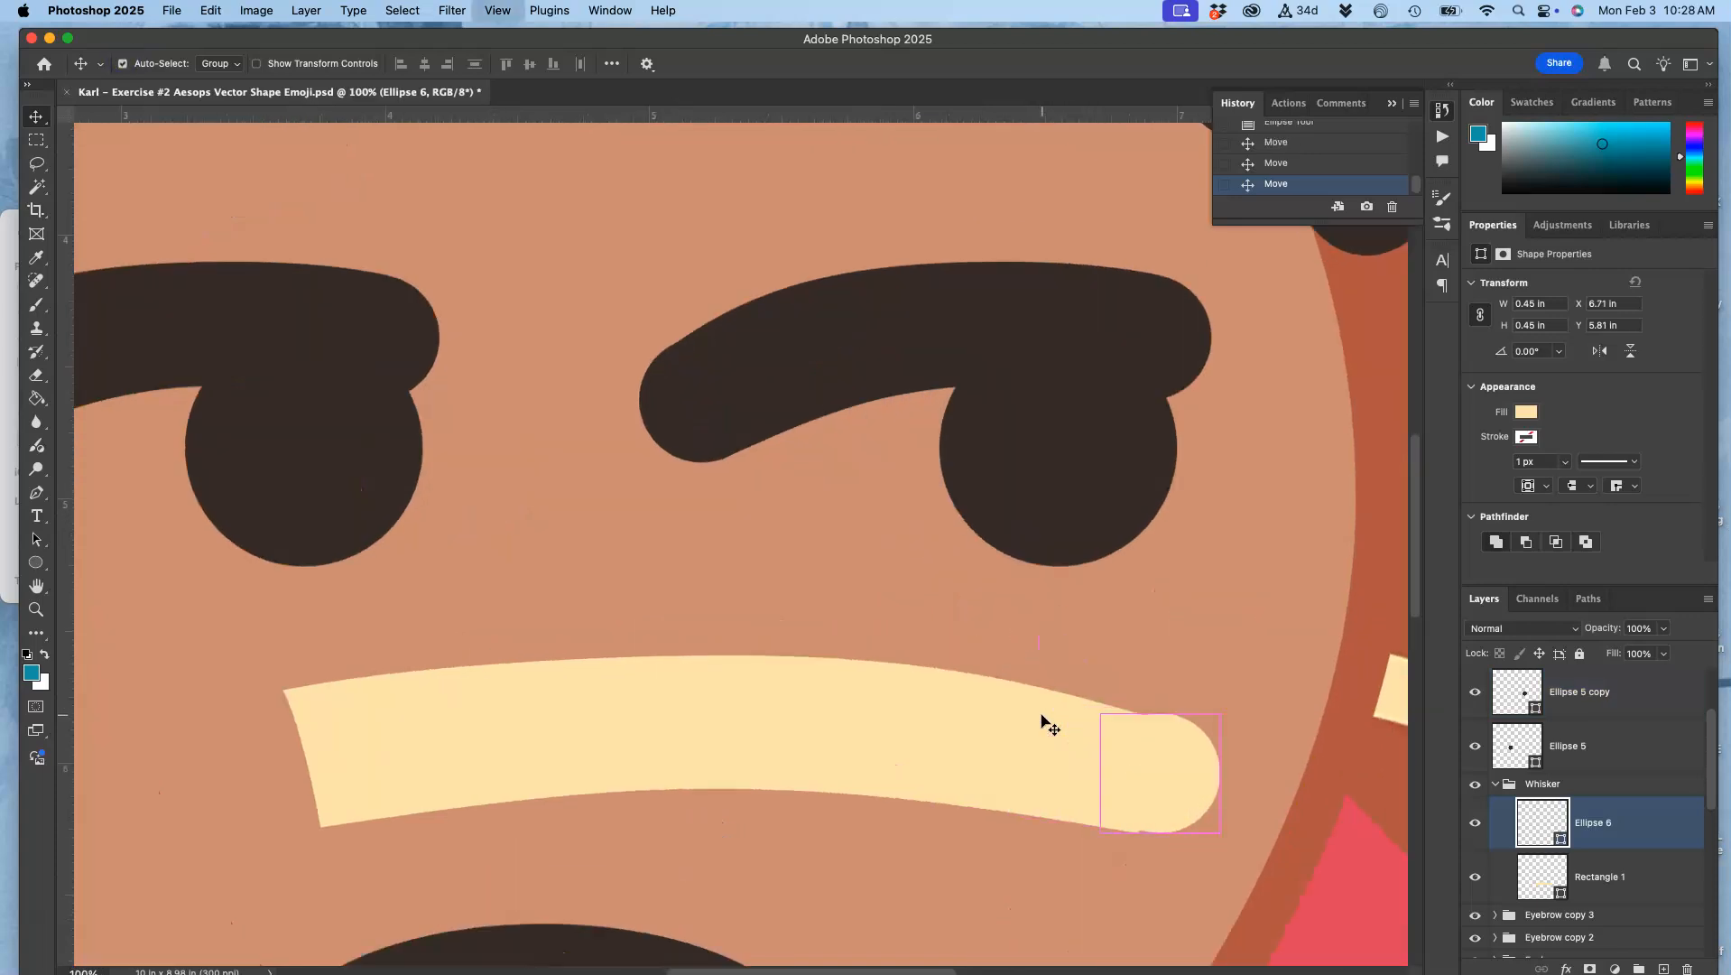
{"action": "scroll", "coordinate": [1044, 721], "scroll_direction": "down", "scroll_amount": 5}
{"action": "scroll", "coordinate": [1044, 720], "scroll_direction": "right", "scroll_amount": 6}
{"action": "left_click_drag", "start_coordinate": [1113, 607], "coordinate": [1120, 615]}
Step: Scale Ellipse 6 down to about 0.44 in across and shift it right to cap the whisker's tip
{"action": "key", "text": "super+t"}
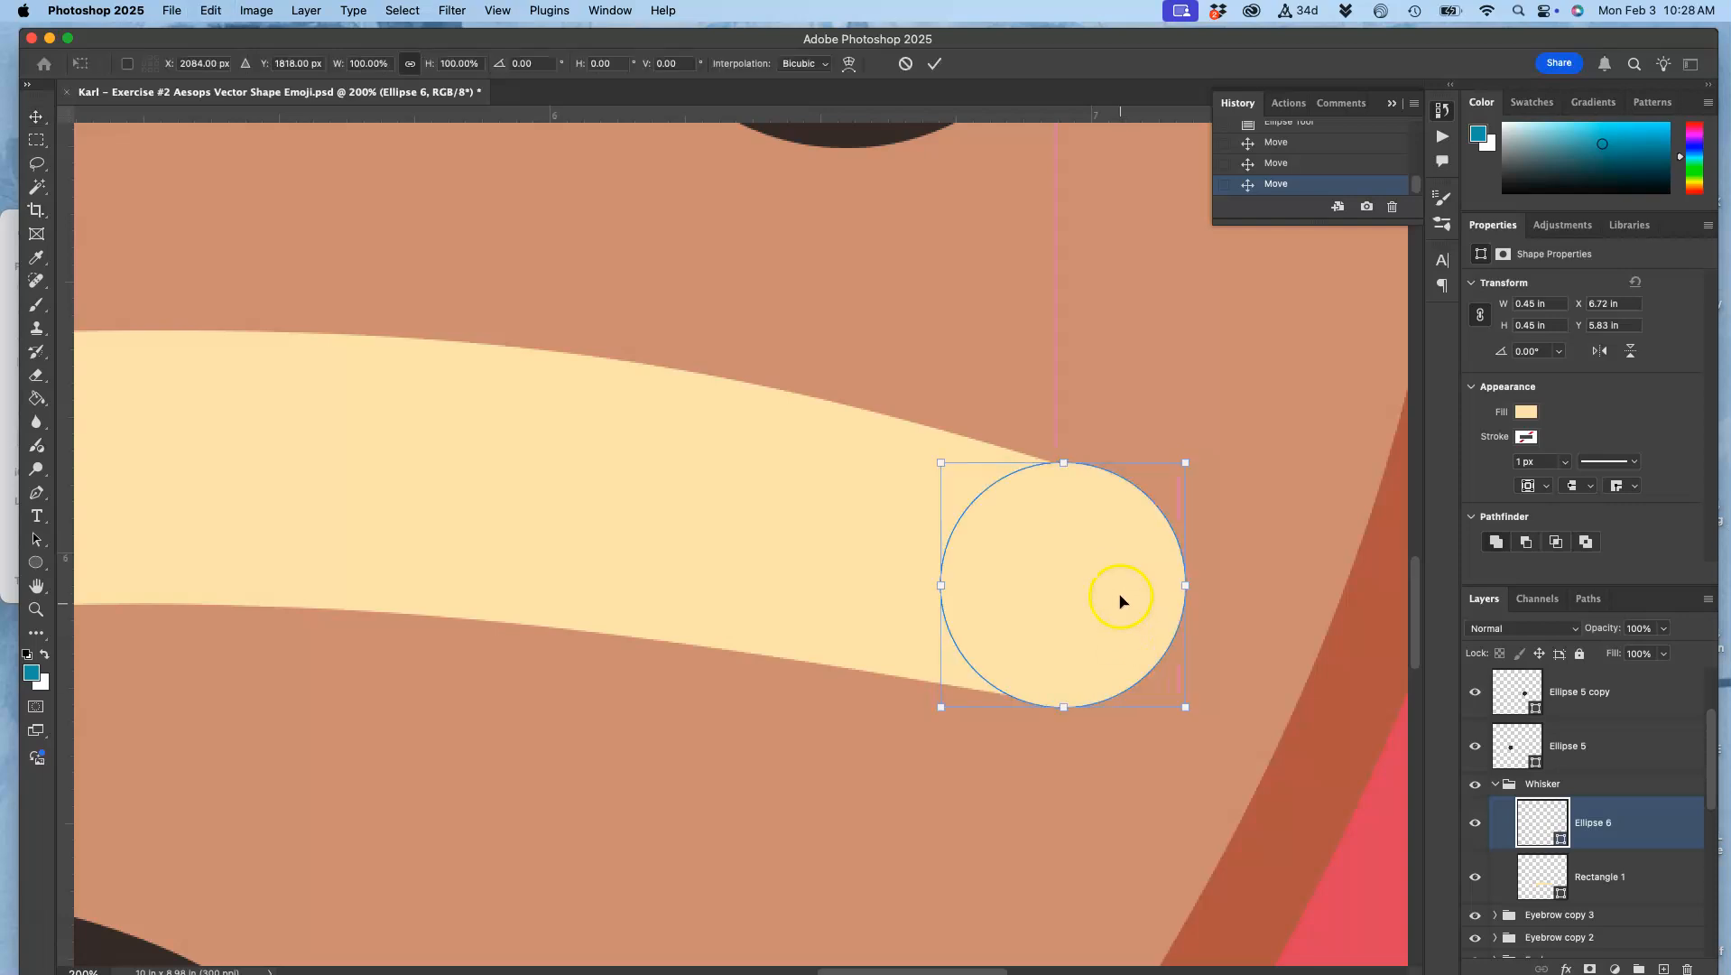
{"action": "right_click", "coordinate": [1124, 588]}
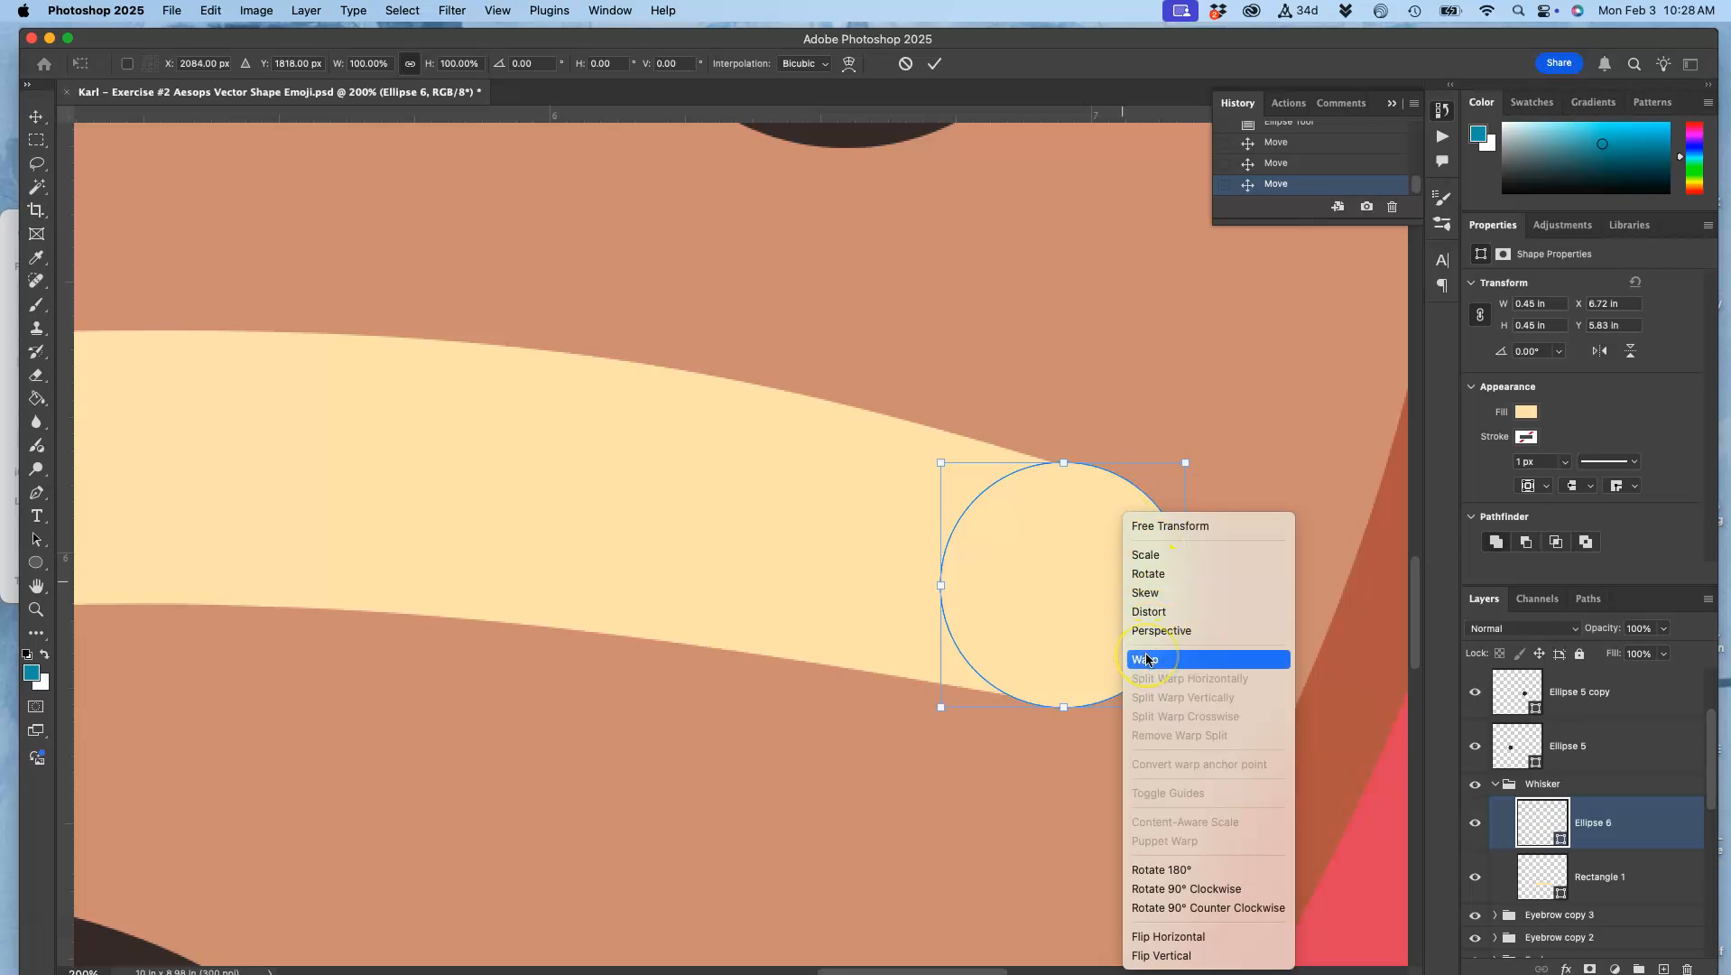
{"action": "left_click", "coordinate": [1150, 556]}
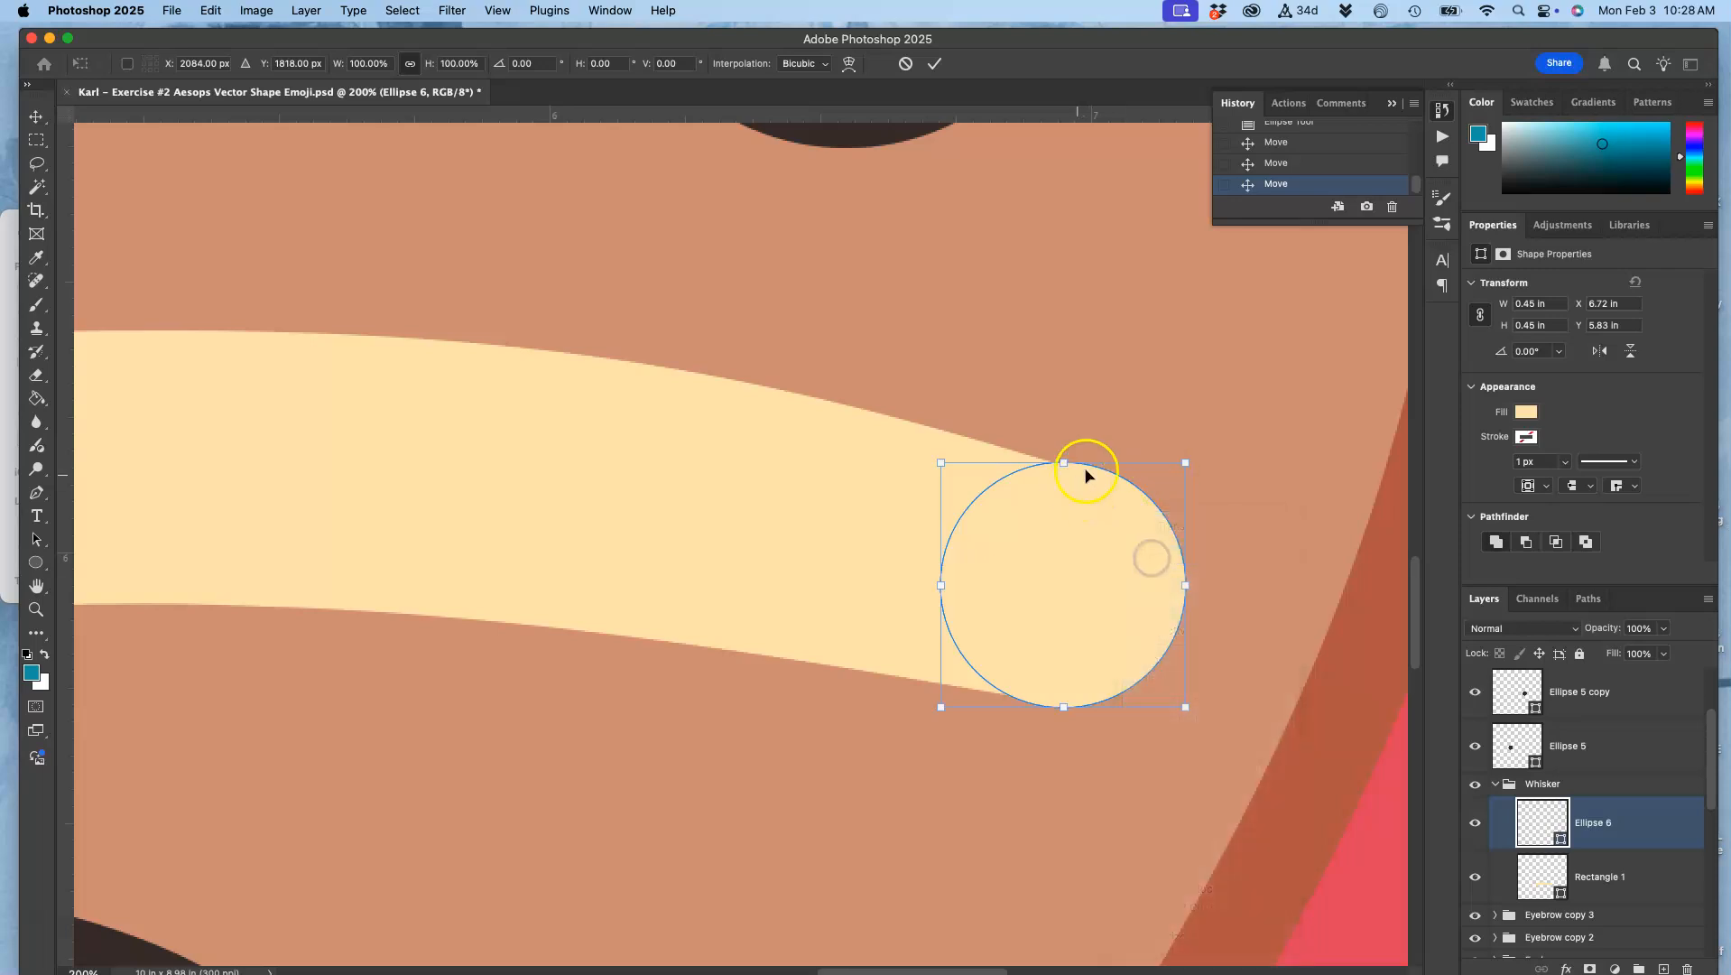
{"action": "left_click_drag", "start_coordinate": [1183, 465], "coordinate": [1166, 473]}
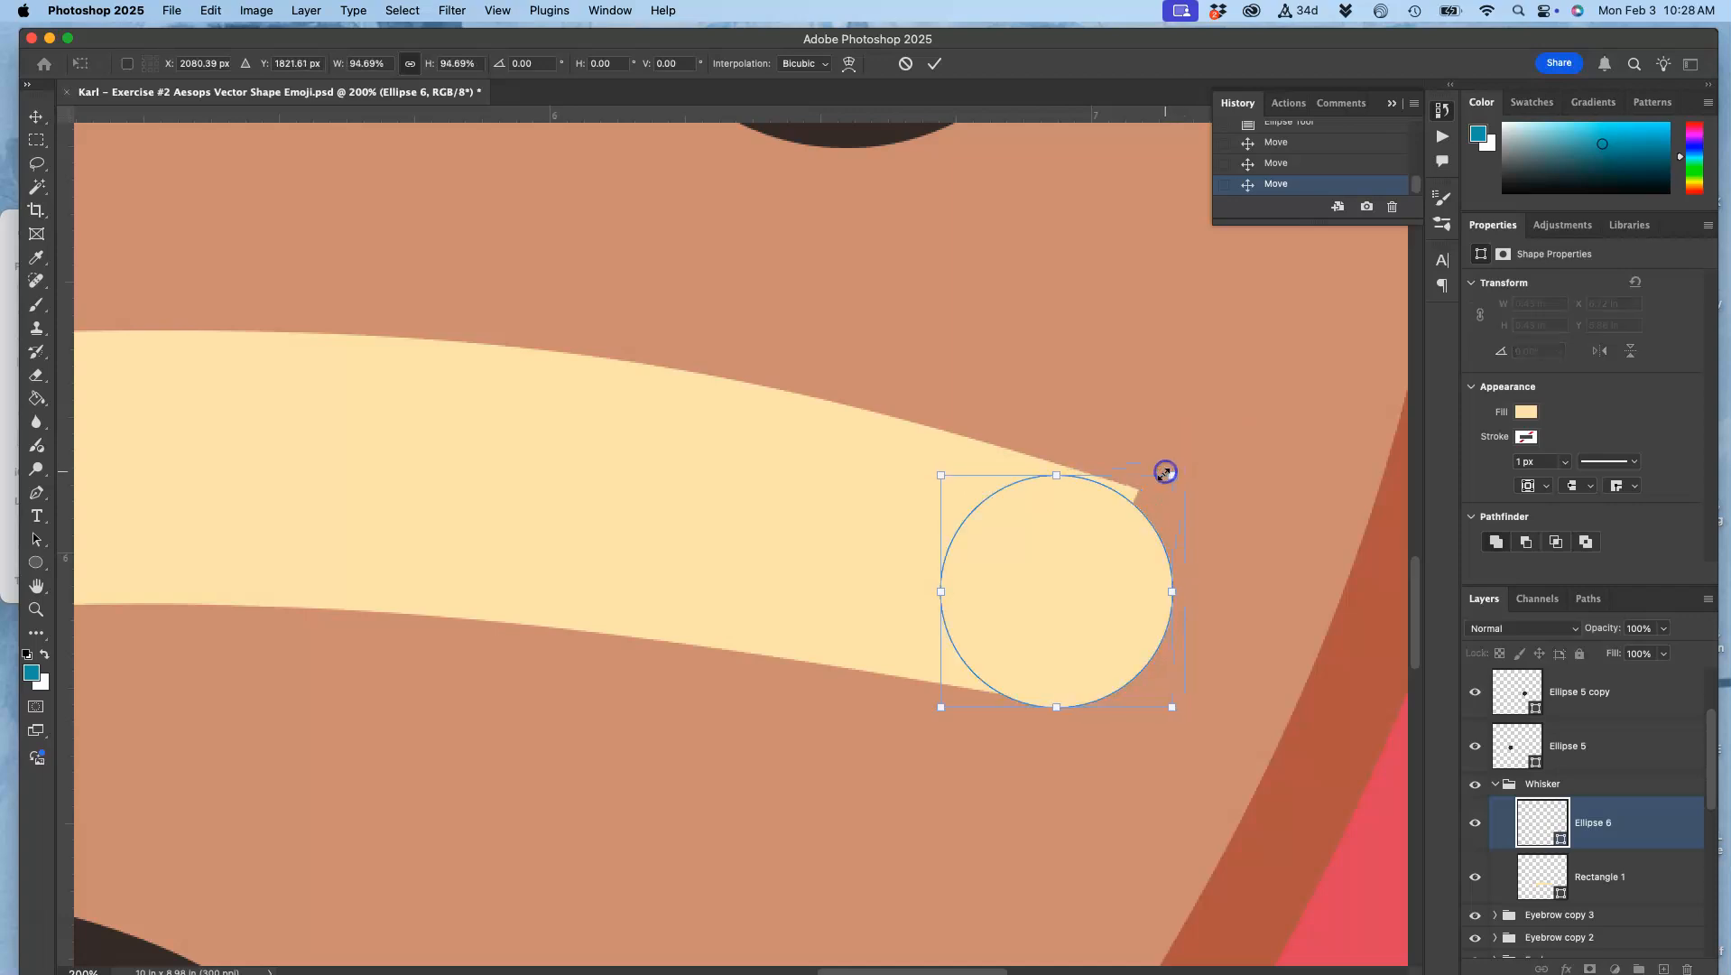
{"action": "left_click_drag", "start_coordinate": [1087, 582], "coordinate": [1118, 585]}
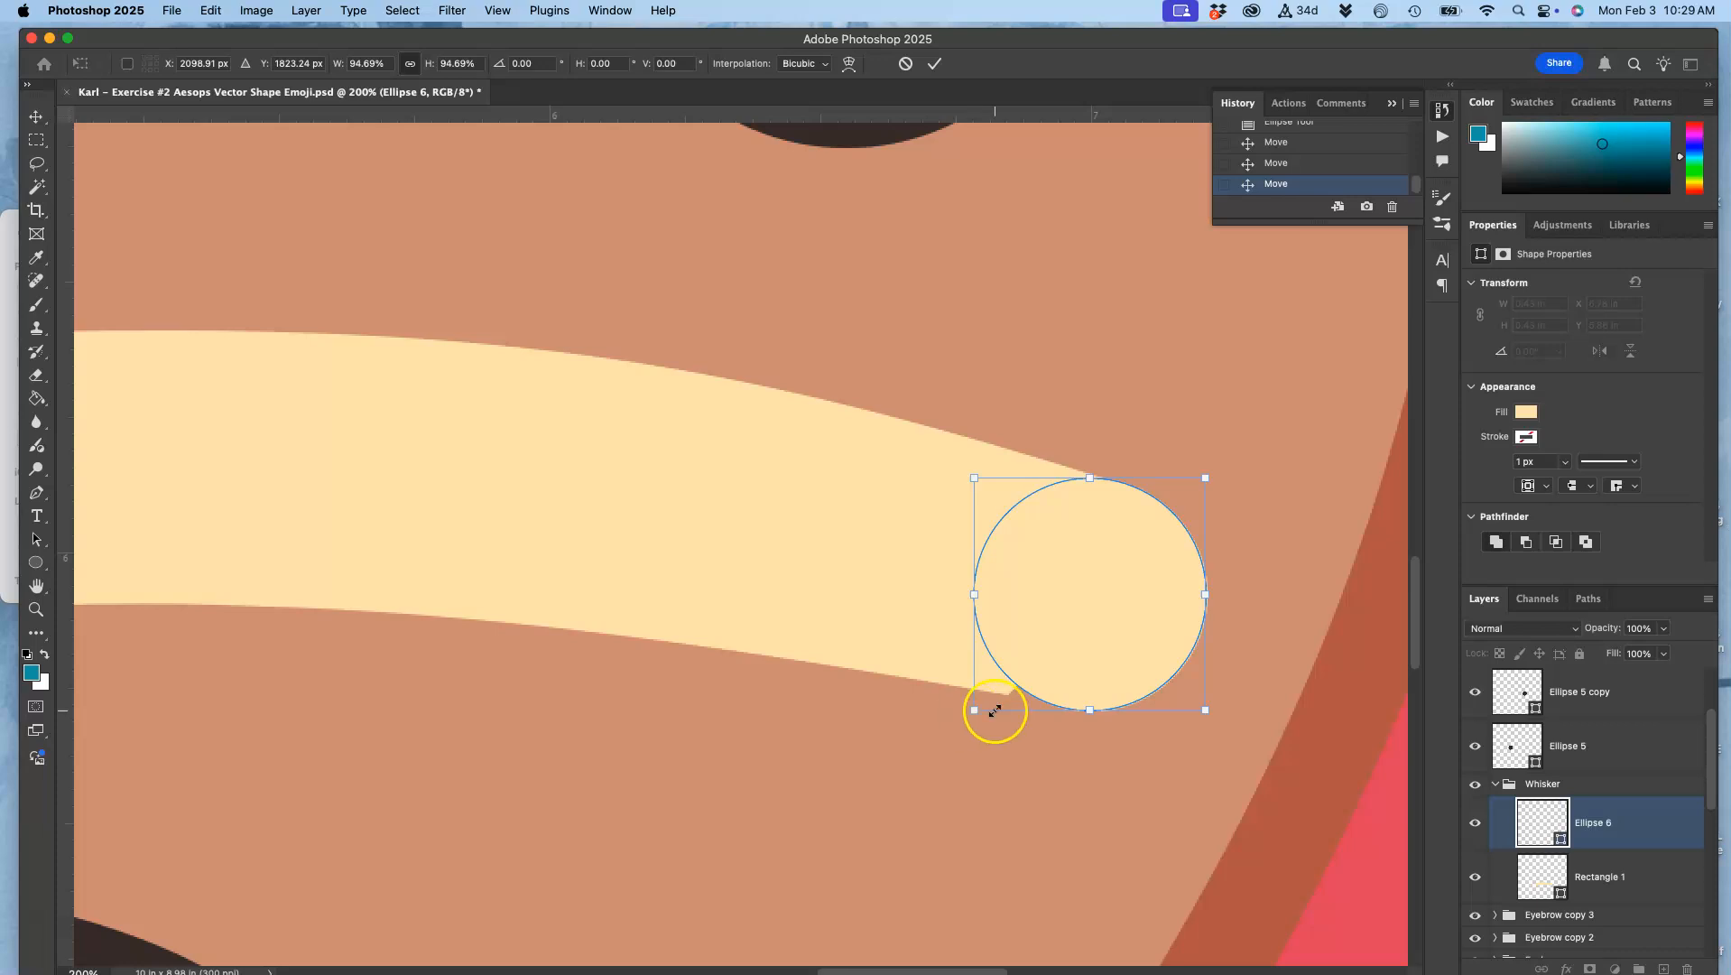
{"action": "left_click_drag", "start_coordinate": [978, 714], "coordinate": [971, 720]}
{"action": "key", "text": "Return"}
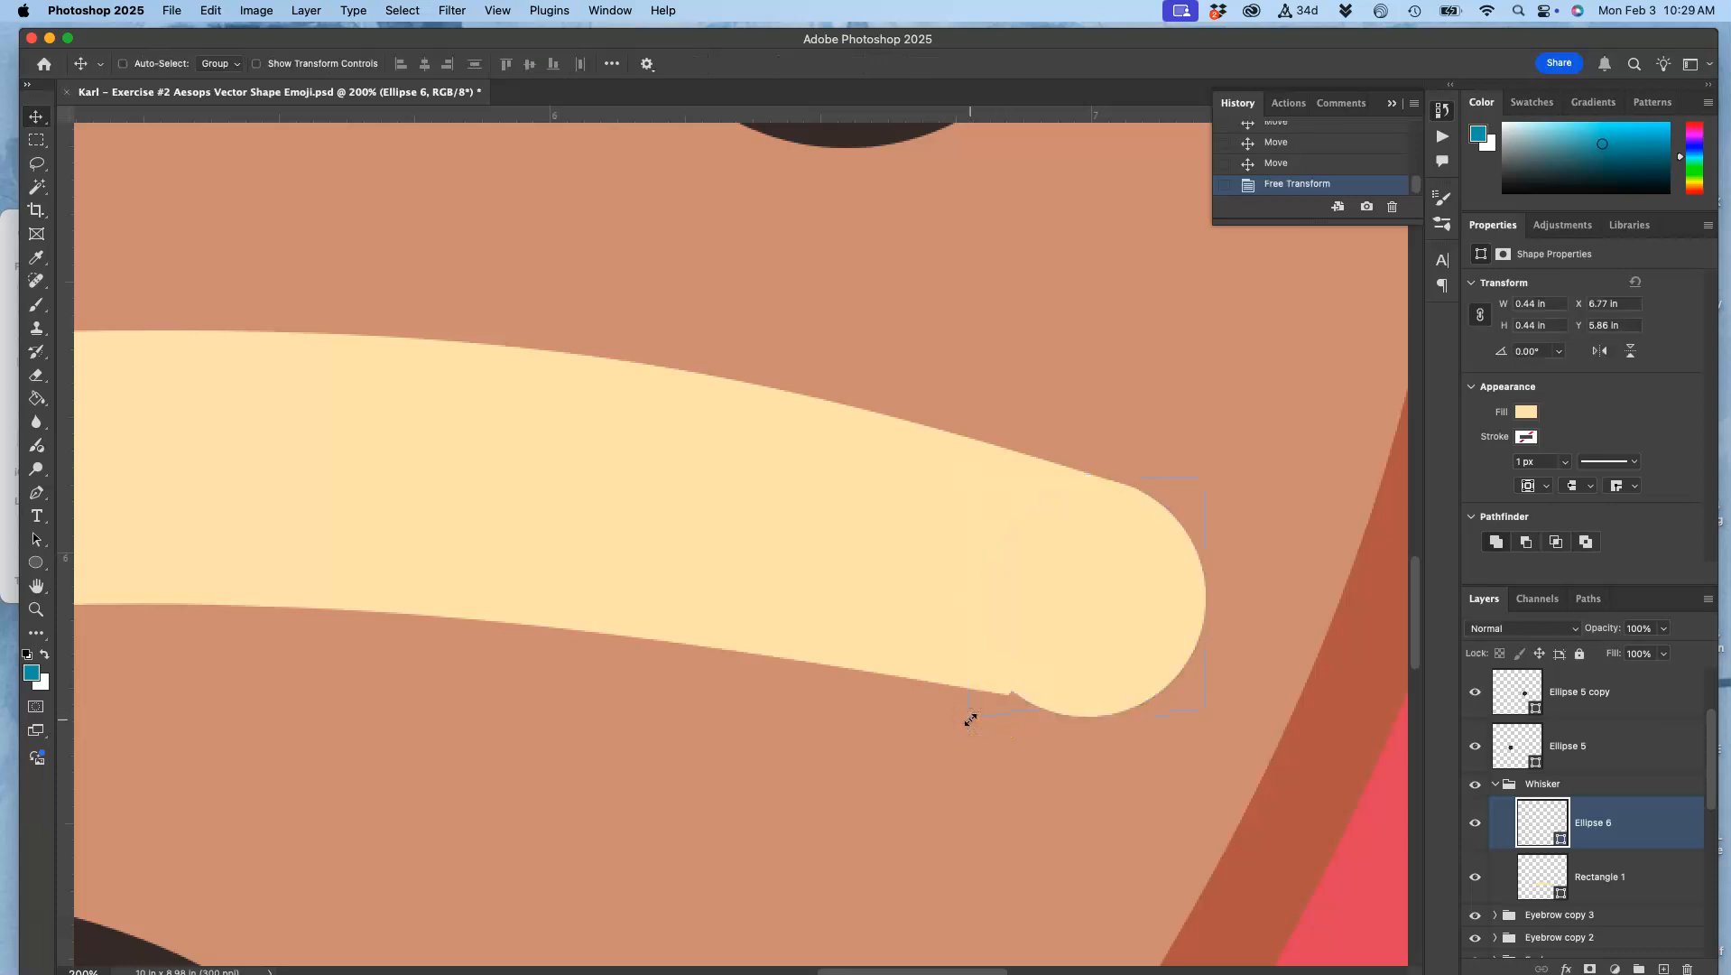
{"action": "left_click", "coordinate": [954, 602], "text": "shift+super"}
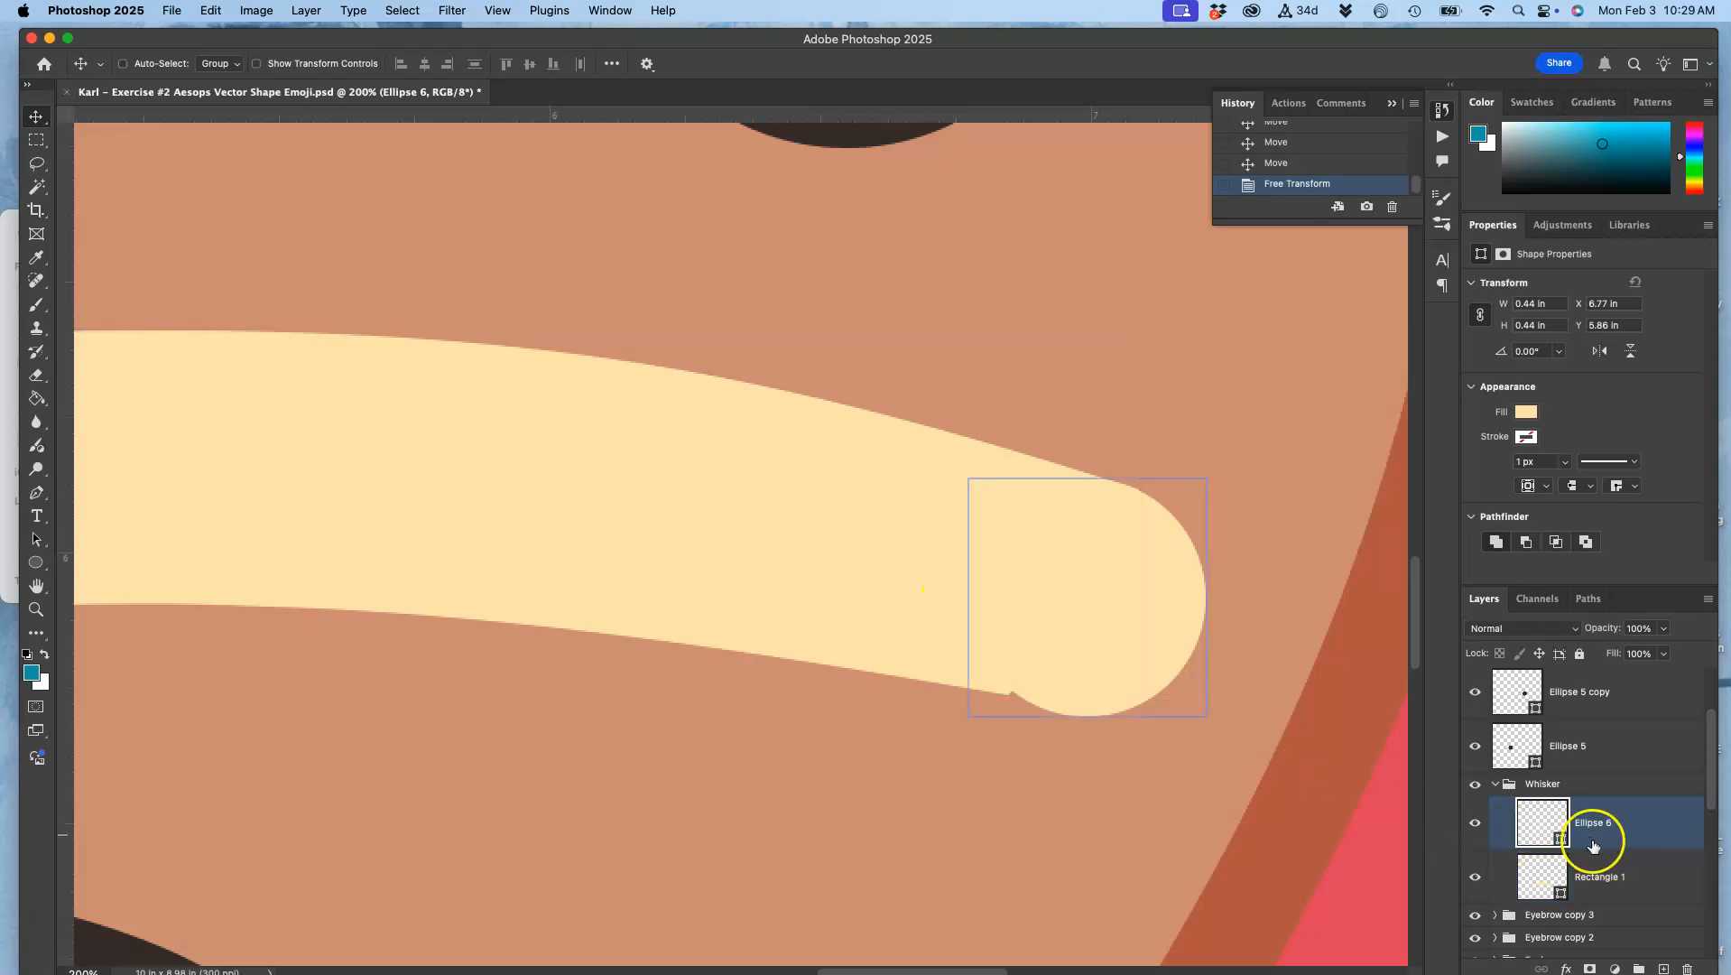
Step: Warp the lower right corner of Rectangle 1 outward and slightly down so its edge runs smoothly into the round cap
{"action": "left_click", "coordinate": [1602, 876]}
{"action": "key", "text": "super+t"}
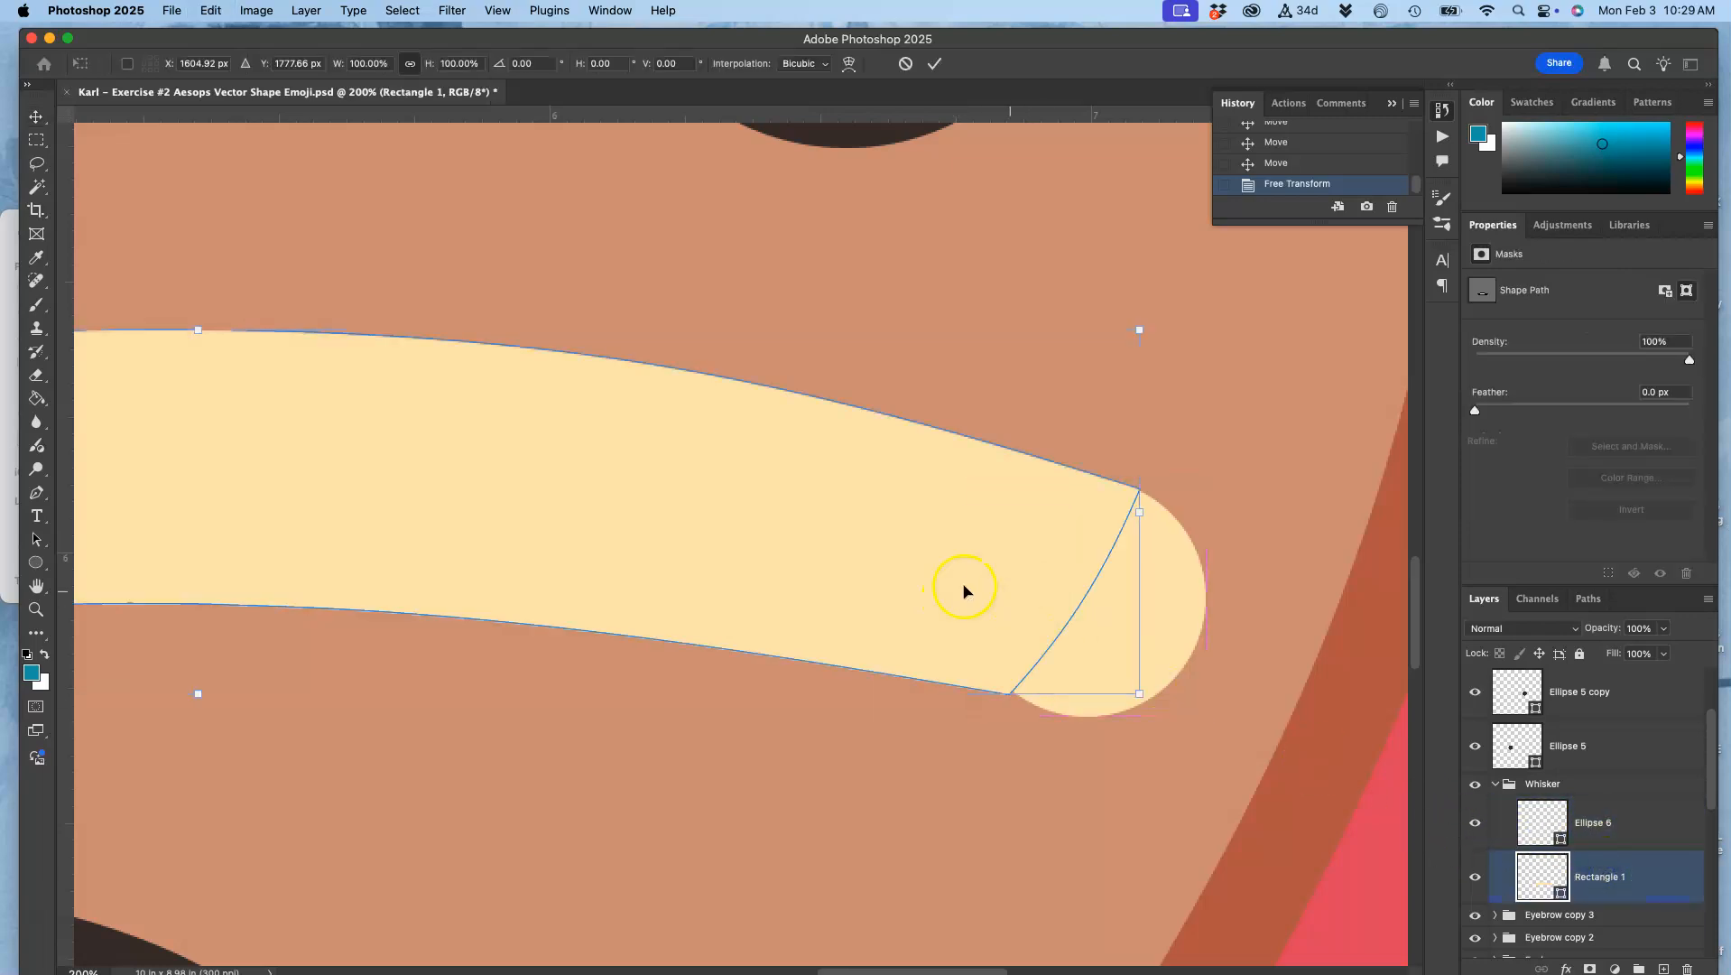
{"action": "right_click", "coordinate": [924, 585]}
{"action": "left_click", "coordinate": [950, 660]}
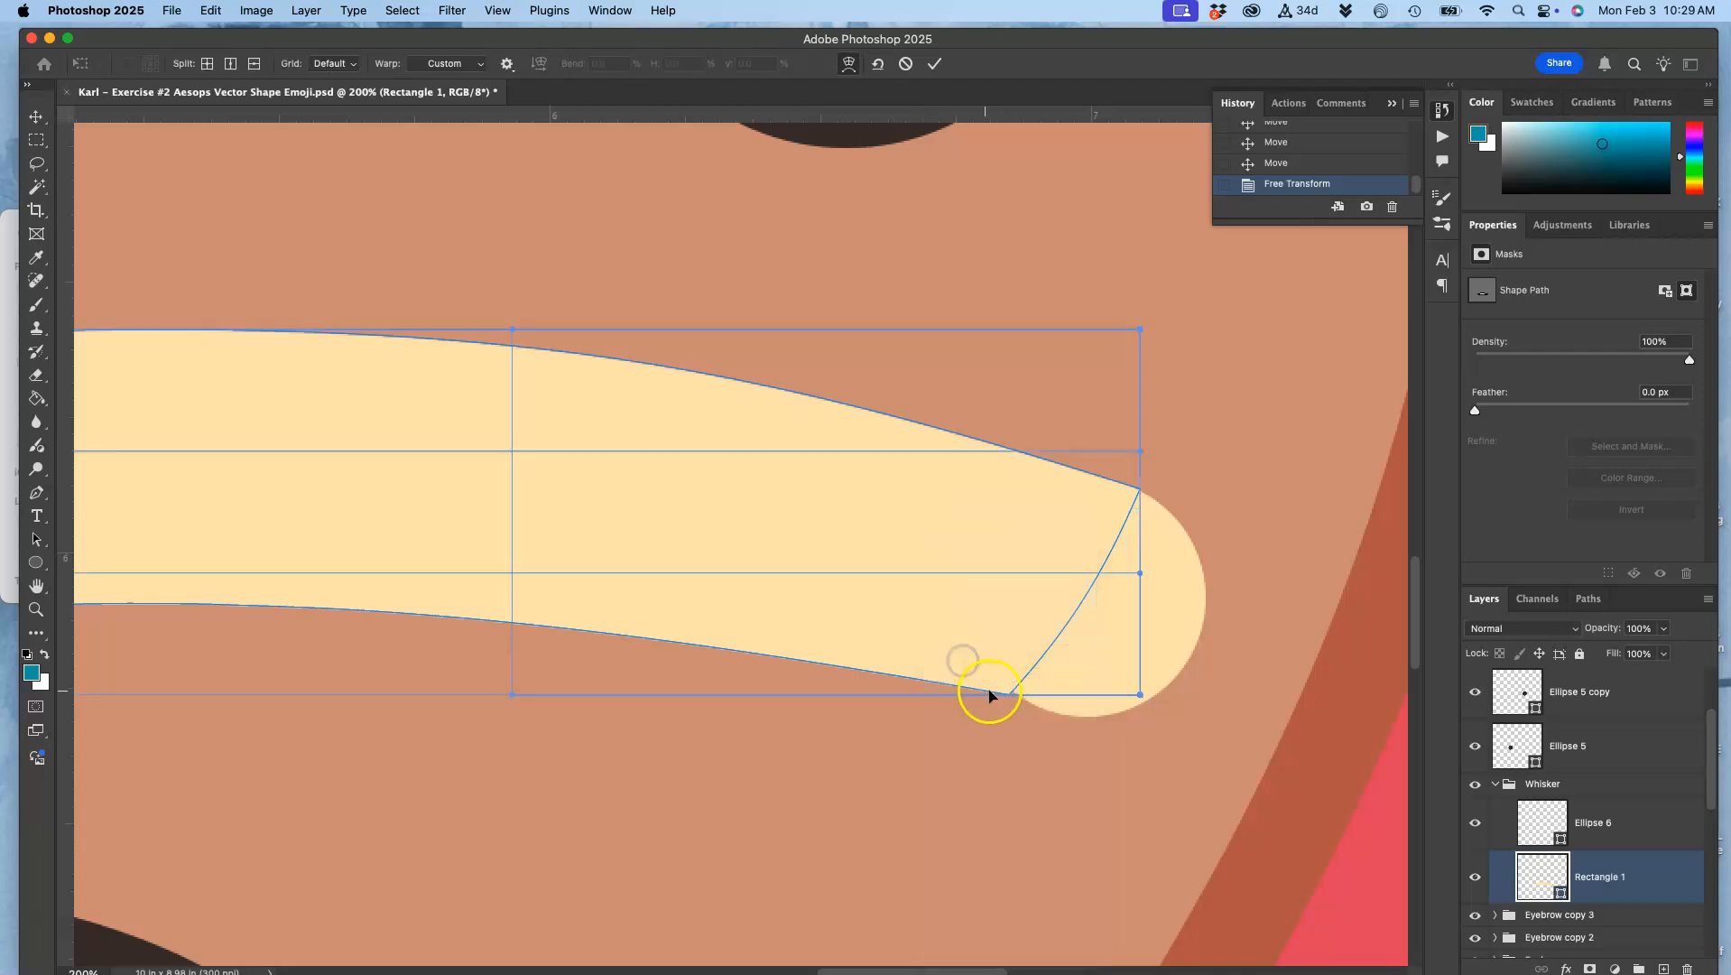
{"action": "left_click_drag", "start_coordinate": [1139, 696], "coordinate": [1196, 714]}
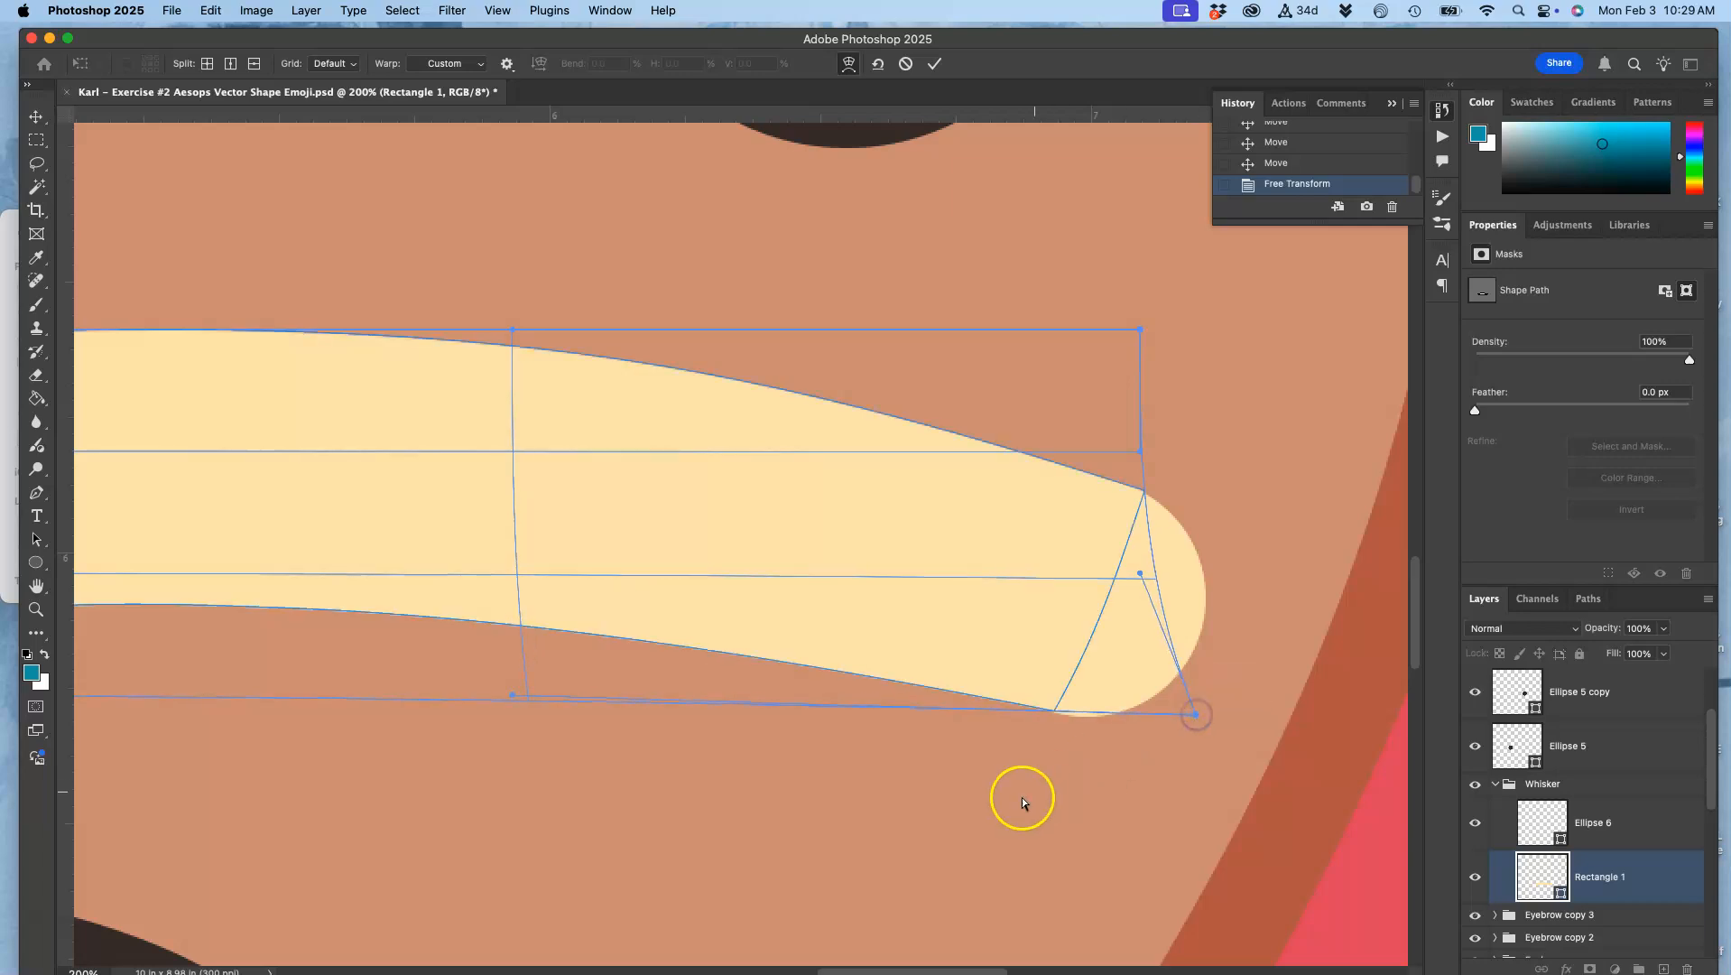
{"action": "scroll", "coordinate": [1016, 792], "scroll_direction": "up", "scroll_amount": 5}
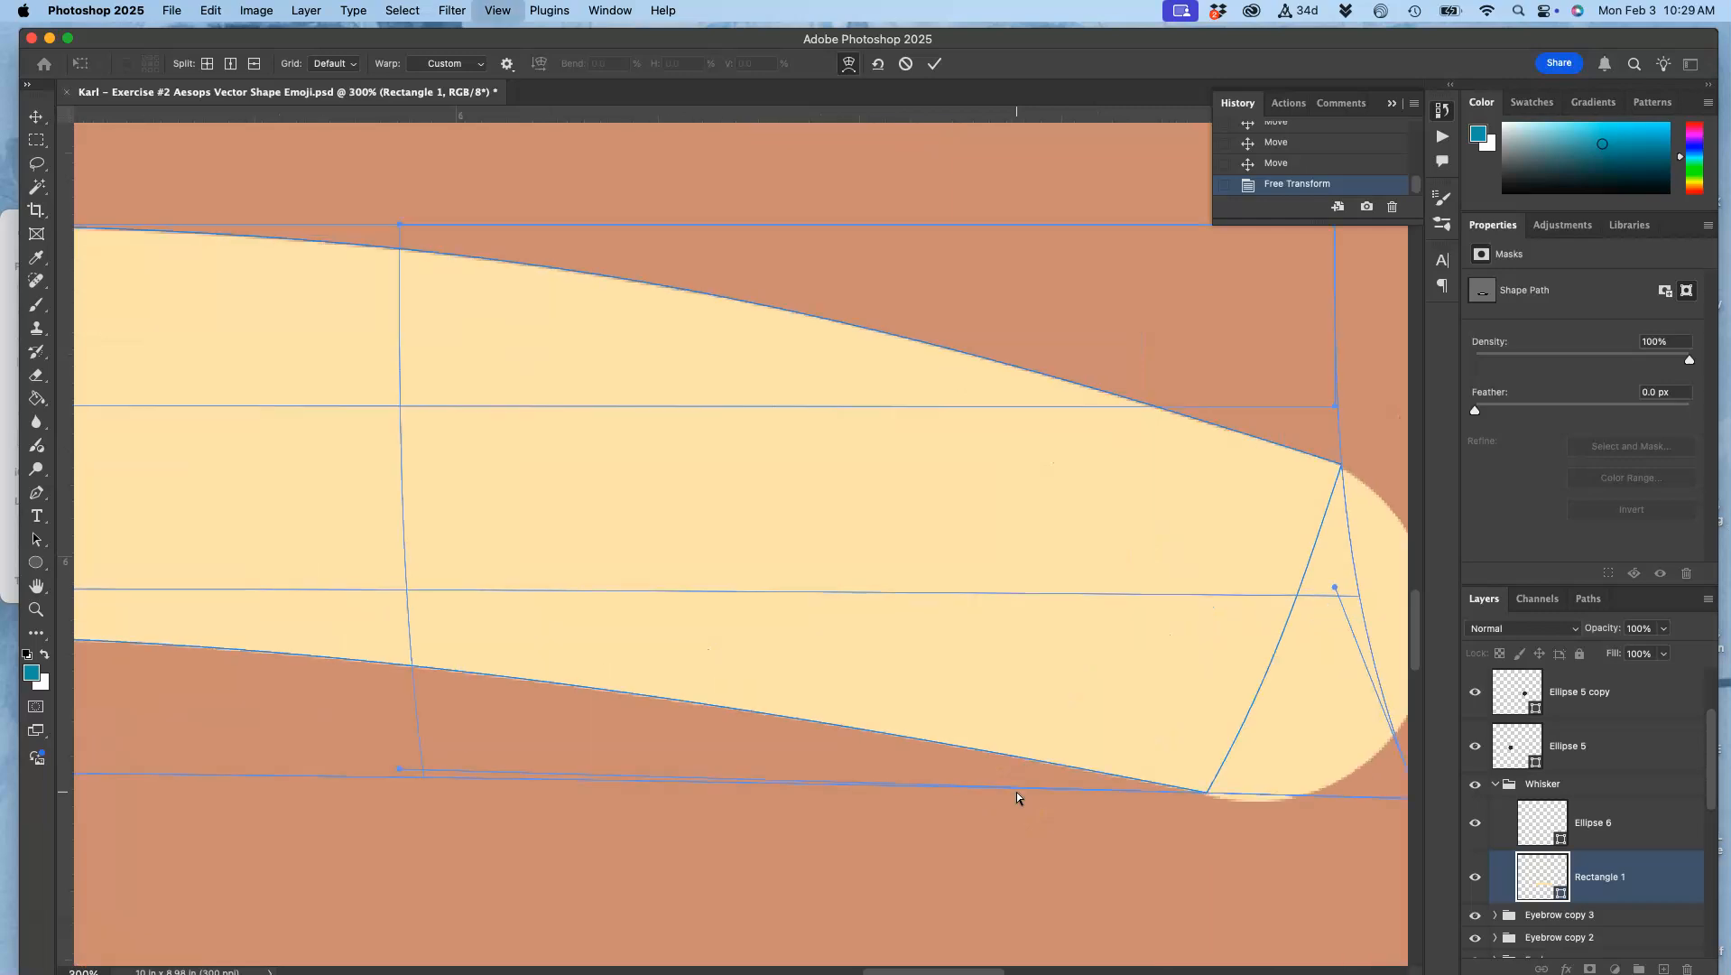
{"action": "scroll", "coordinate": [1016, 791], "scroll_direction": "right", "scroll_amount": 3}
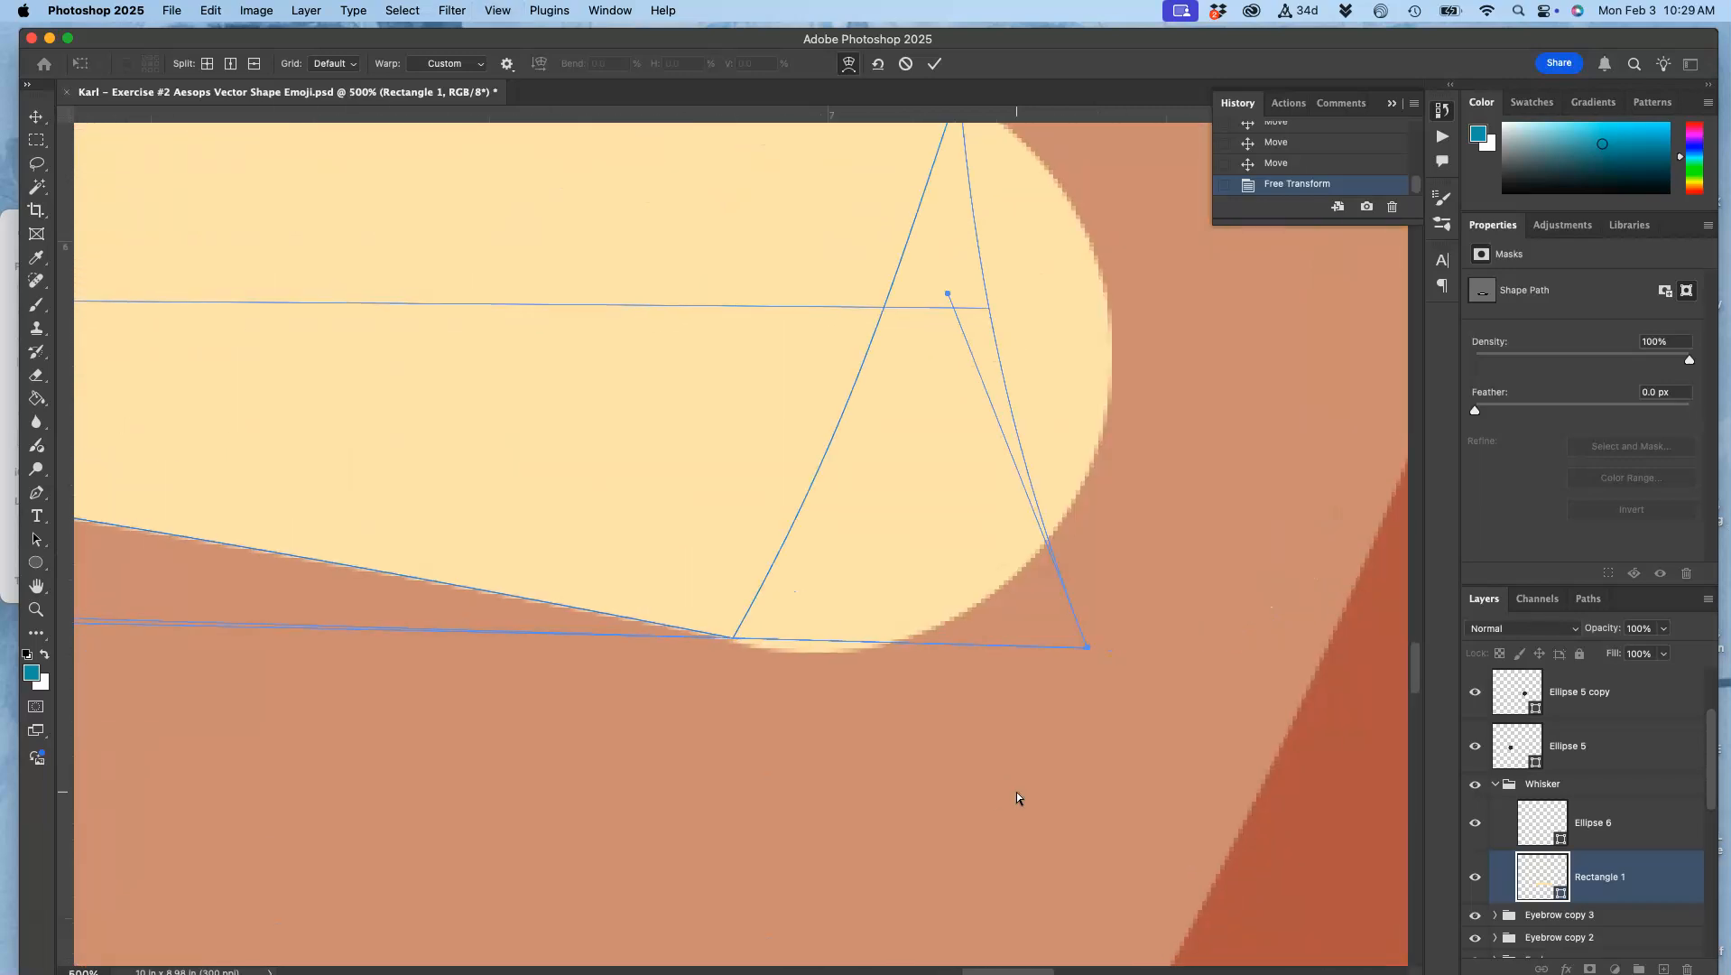
{"action": "left_click_drag", "start_coordinate": [1085, 658], "coordinate": [1090, 649]}
{"action": "scroll", "coordinate": [1030, 710], "scroll_direction": "up", "scroll_amount": 3}
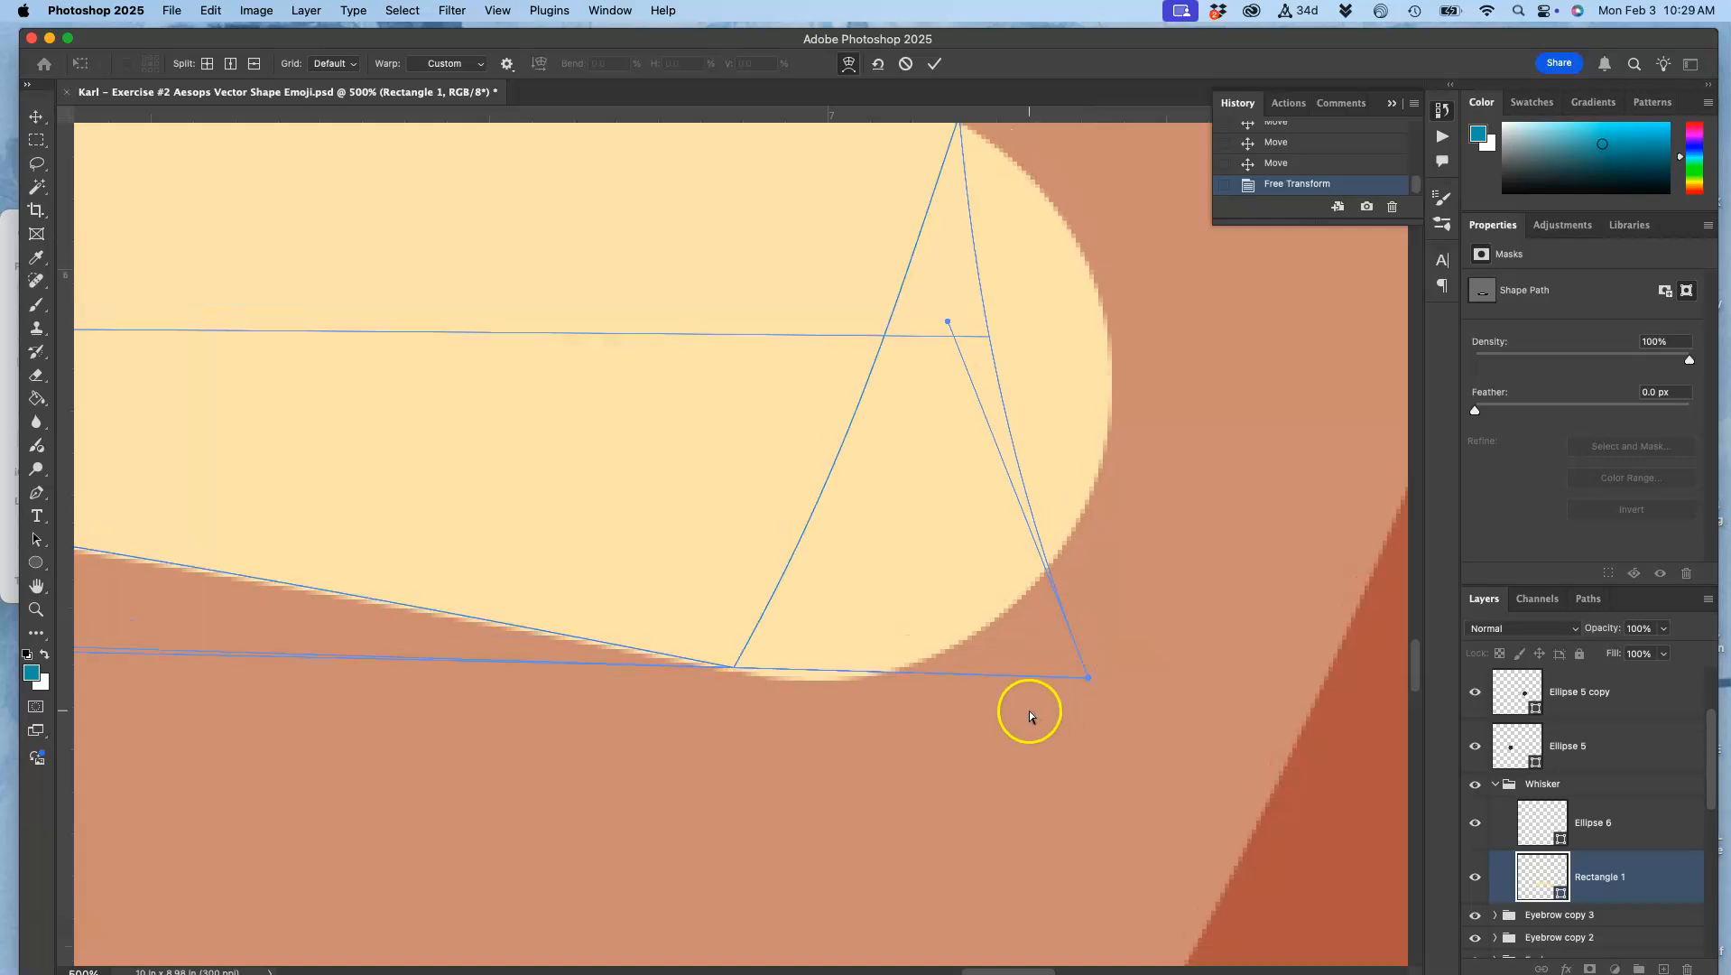
{"action": "key", "text": "Return"}
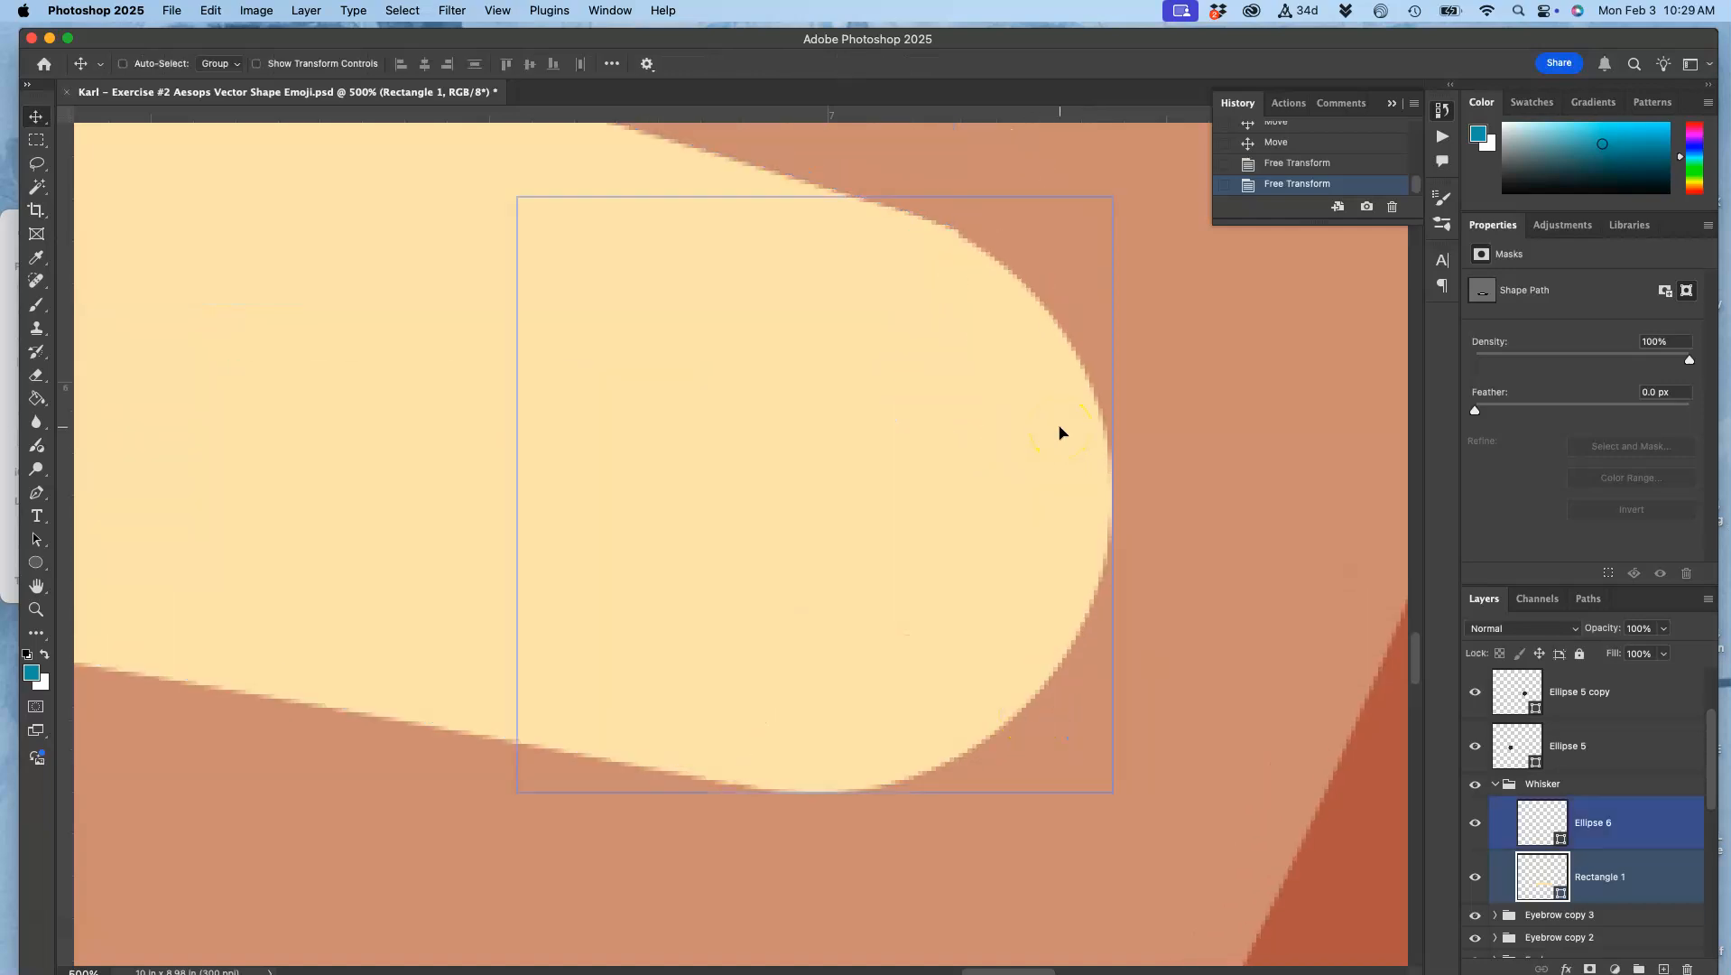
Step: Scale the Whisker group to about 76%, rotate it about 5°, and place it across the face's right edge beside the mouth
{"action": "scroll", "coordinate": [1089, 331], "scroll_direction": "up", "scroll_amount": 1}
{"action": "scroll", "coordinate": [1089, 330], "scroll_direction": "left", "scroll_amount": 3}
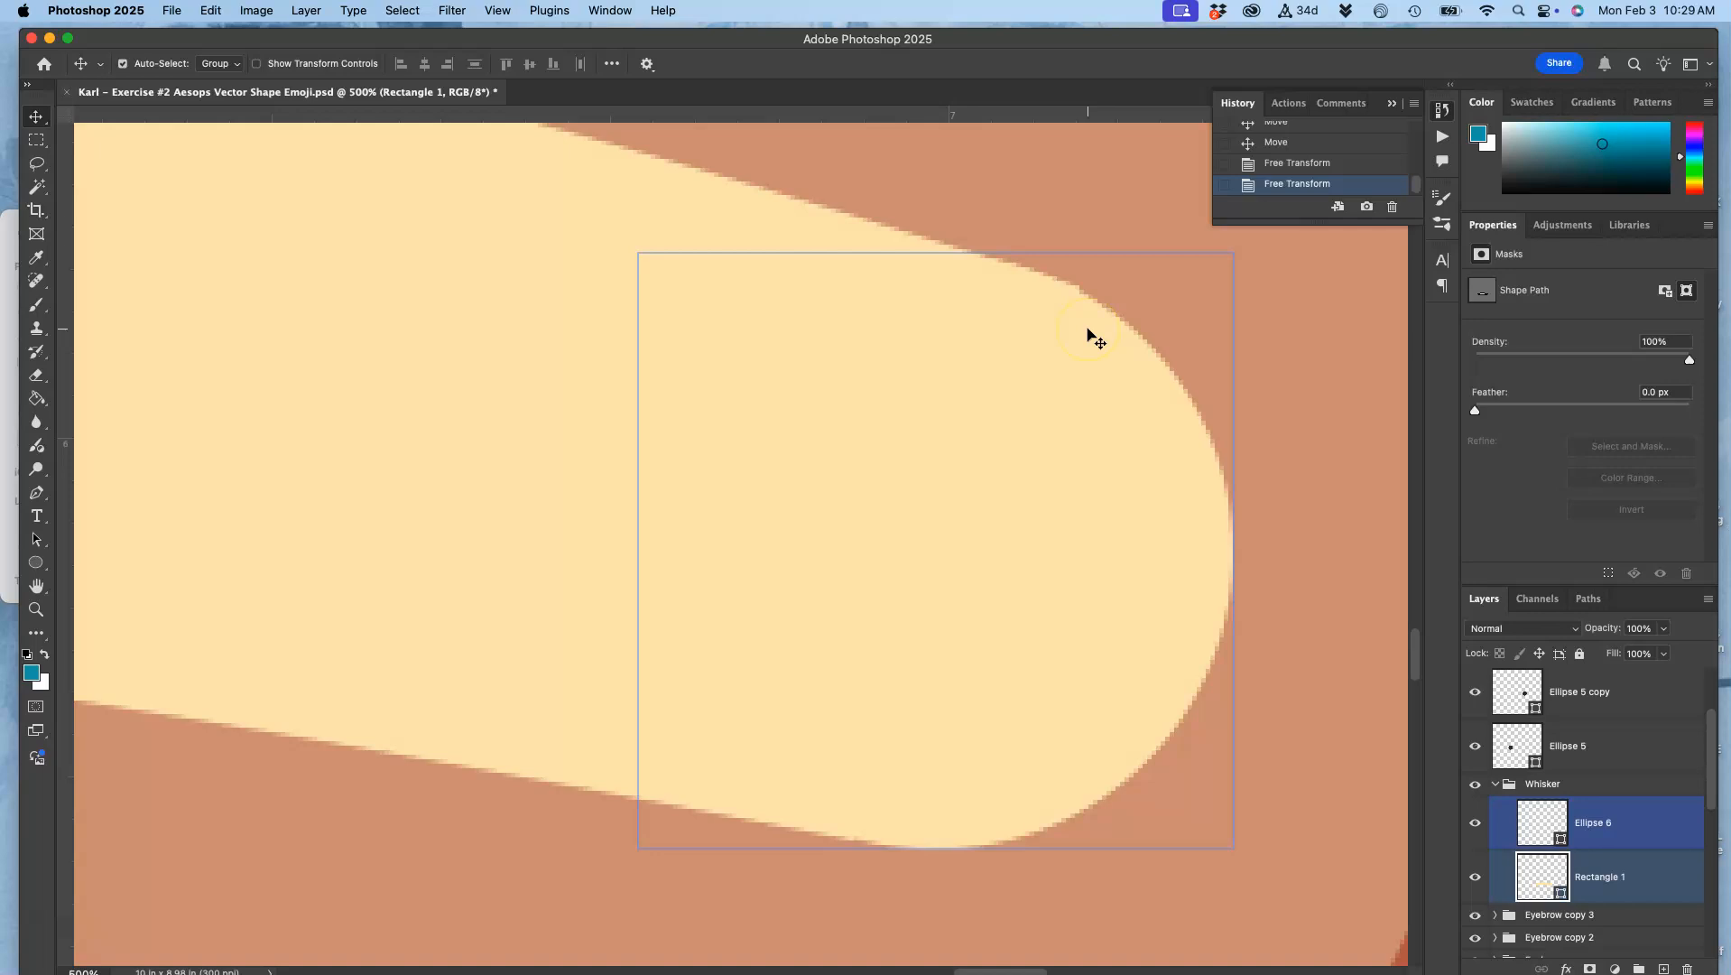
{"action": "scroll", "coordinate": [1090, 336], "scroll_direction": "down", "scroll_amount": 10}
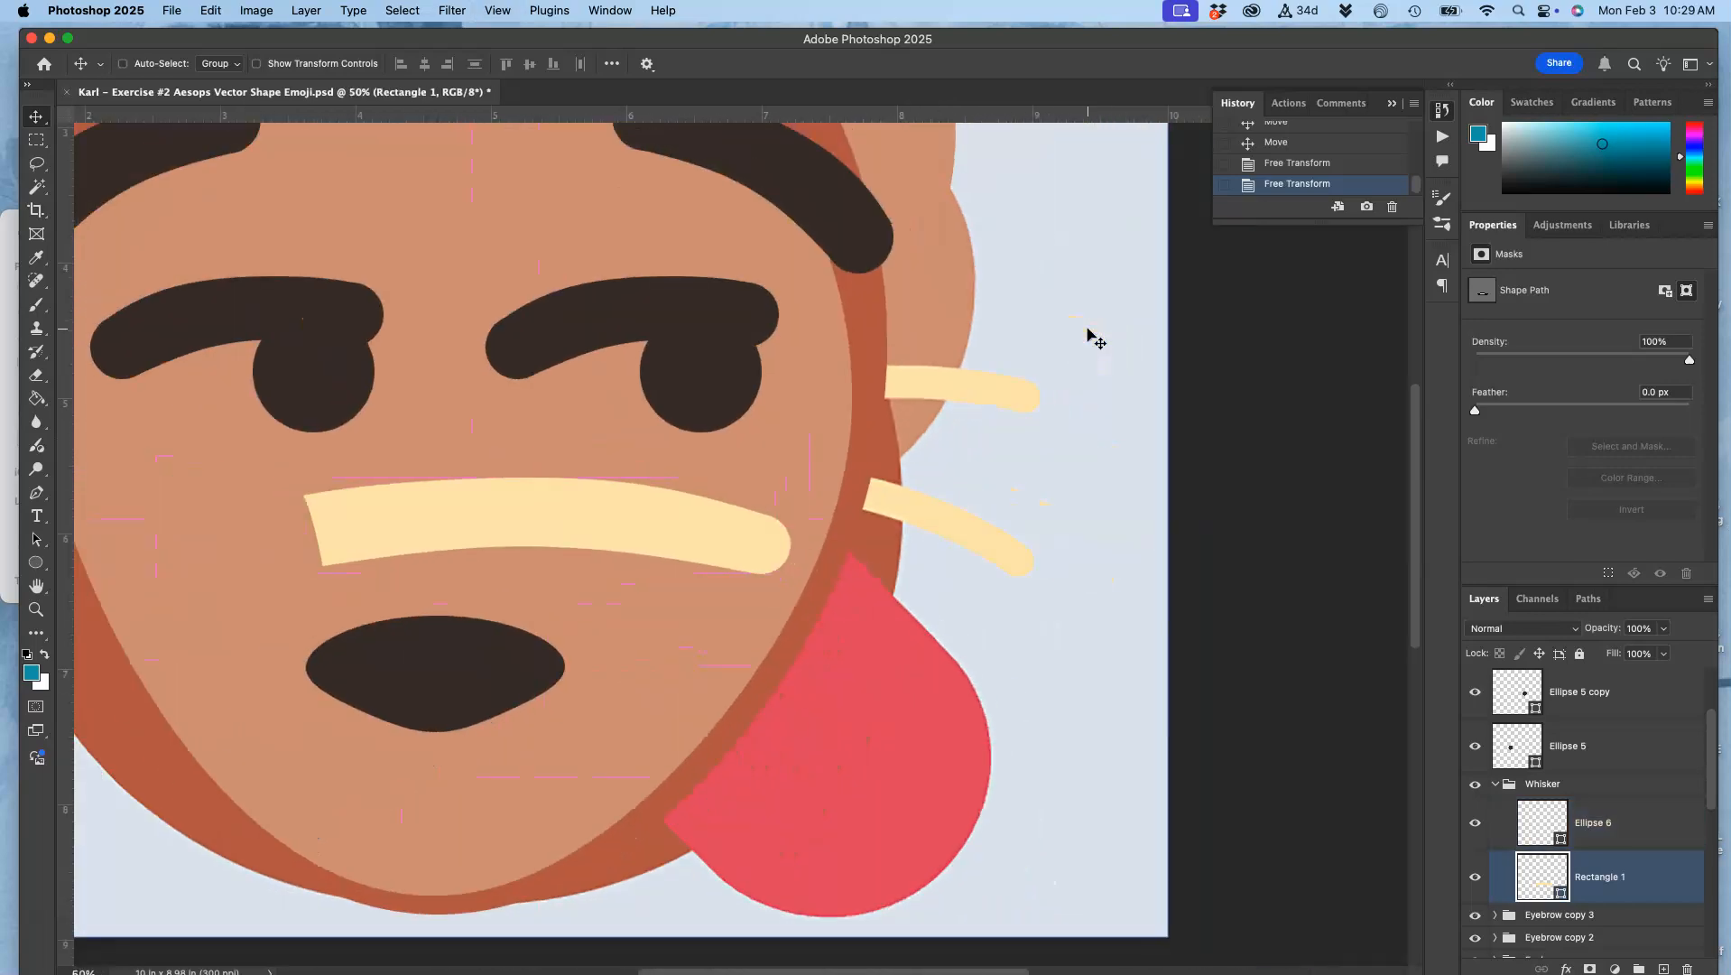
{"action": "scroll", "coordinate": [1088, 332], "scroll_direction": "up", "scroll_amount": 1}
{"action": "scroll", "coordinate": [1088, 332], "scroll_direction": "left", "scroll_amount": 1}
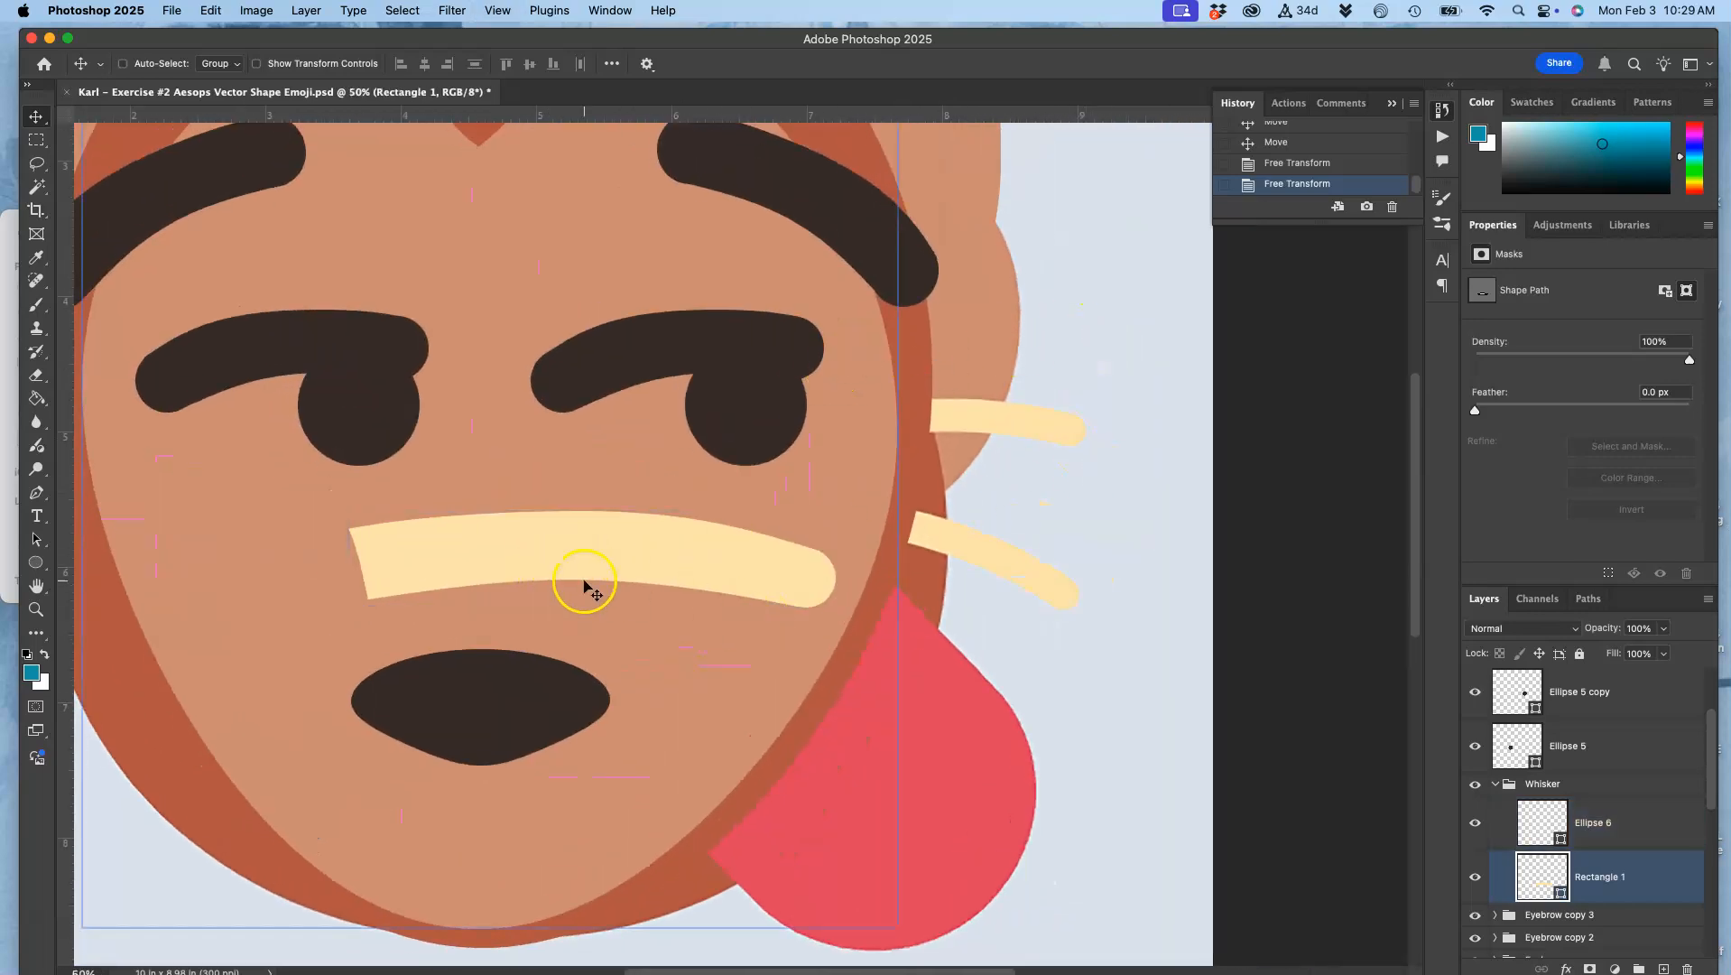
{"action": "left_click", "coordinate": [1560, 783]}
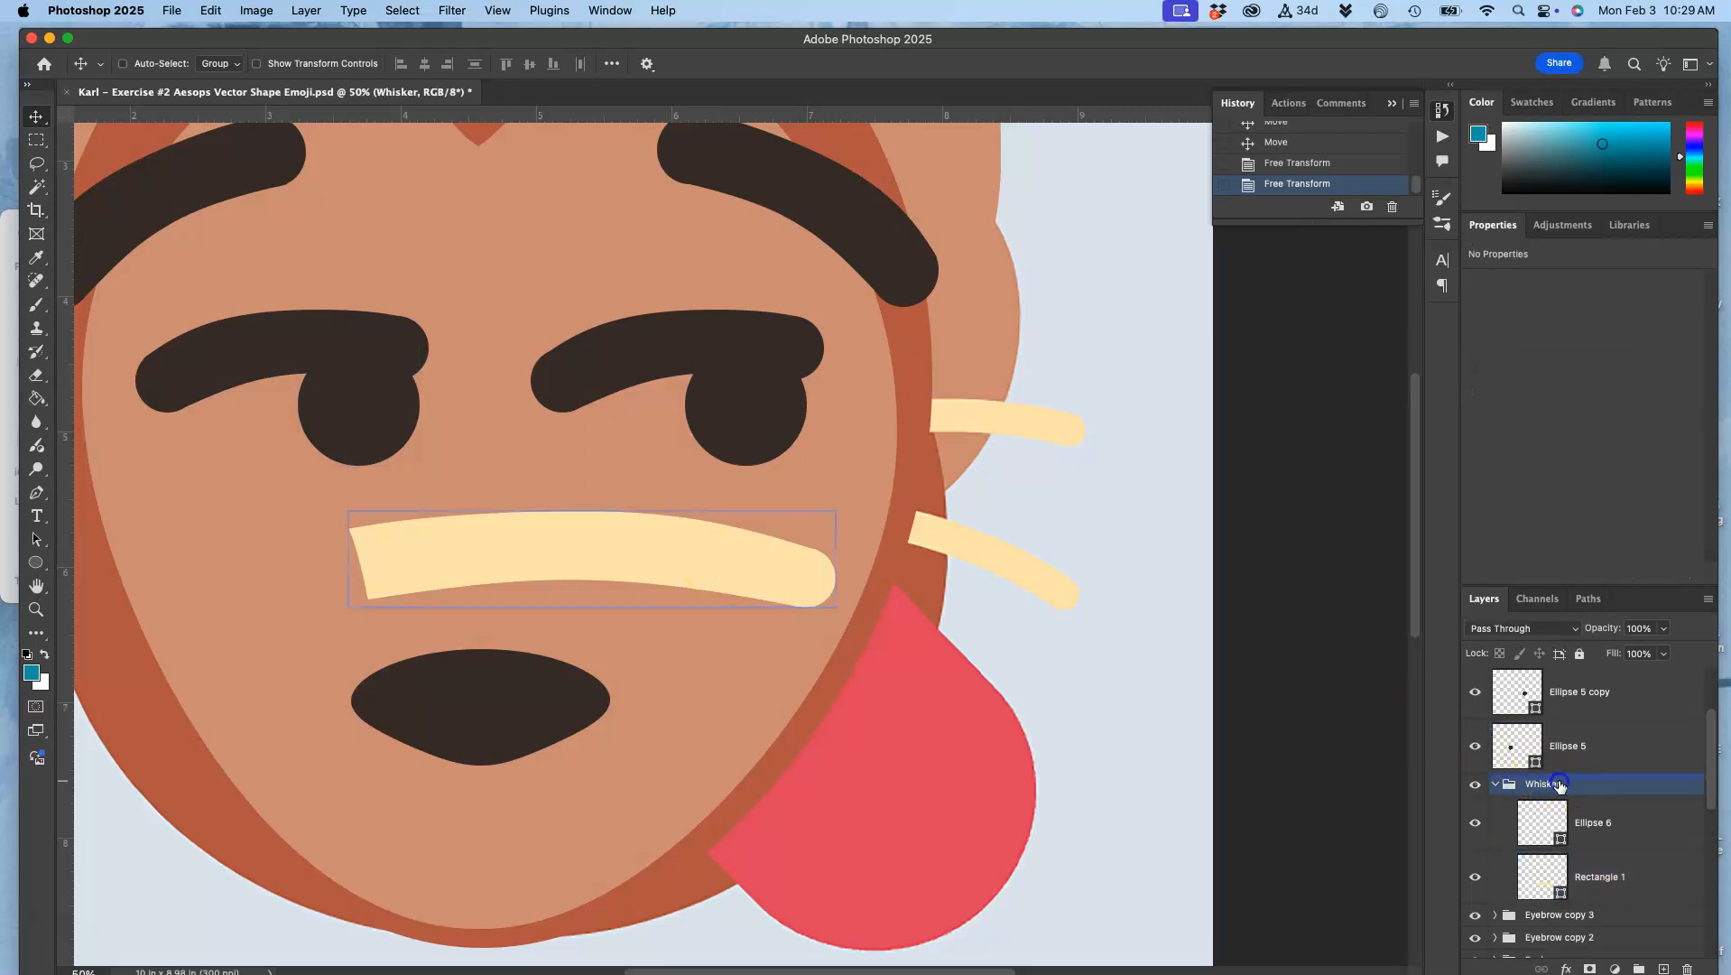
{"action": "key", "text": "super+t"}
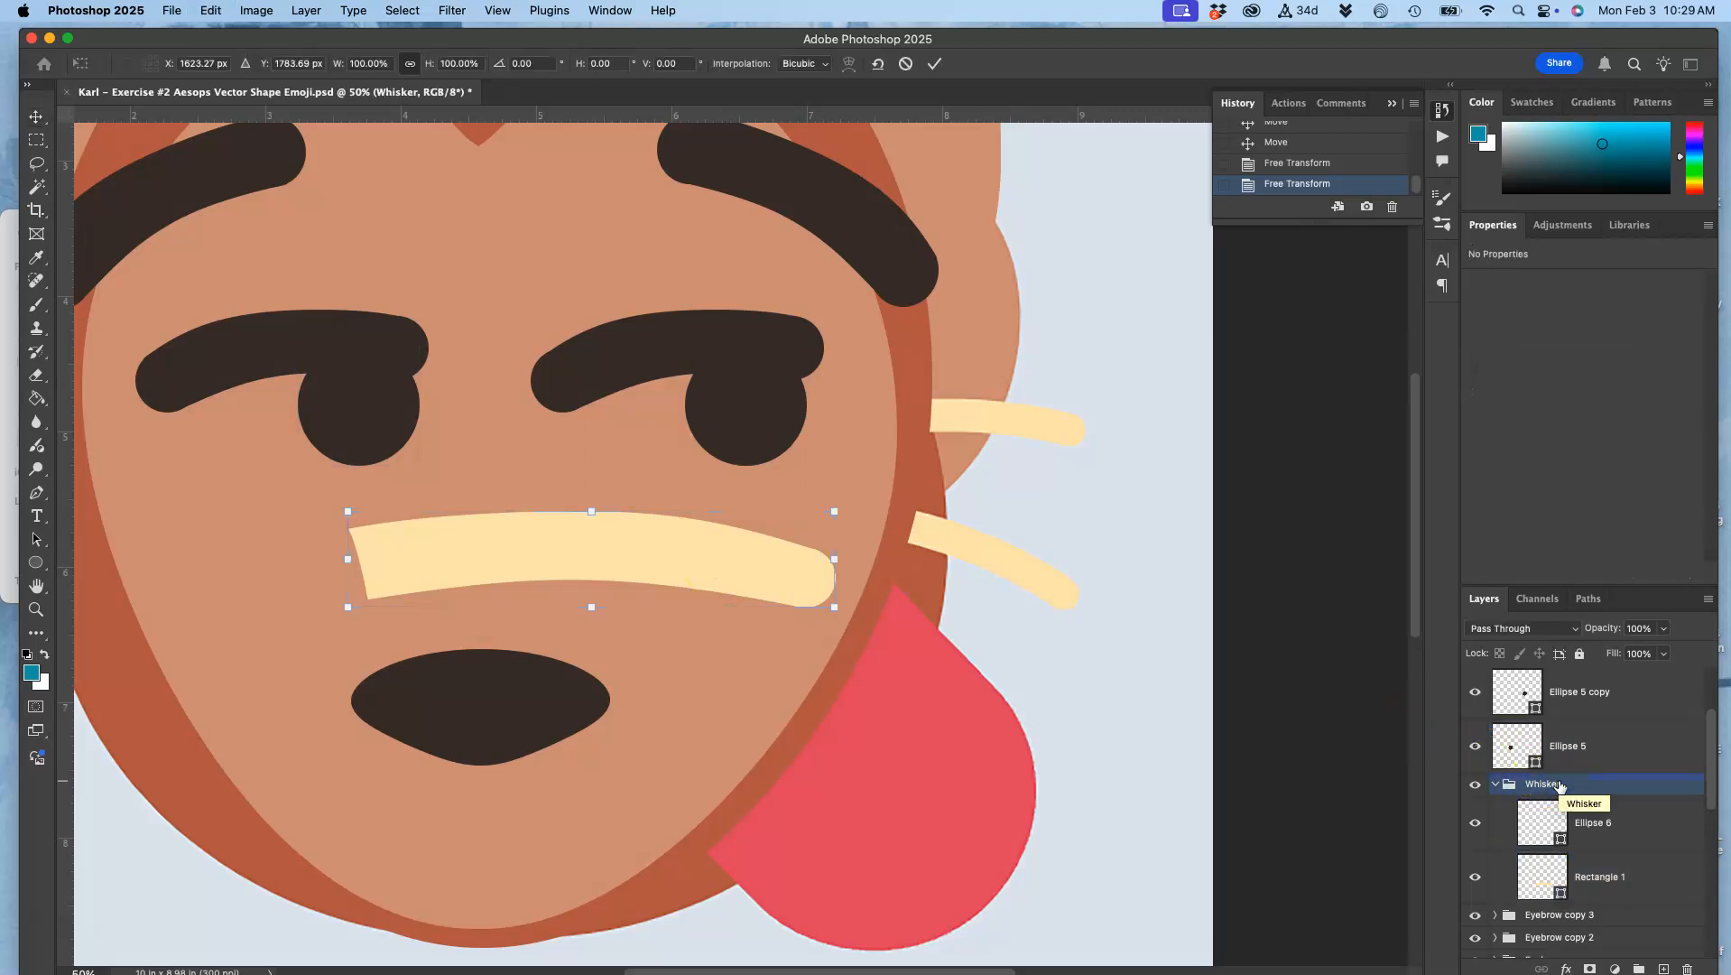
{"action": "left_click_drag", "start_coordinate": [836, 512], "coordinate": [1011, 573]}
{"action": "mouse_move", "coordinate": [1112, 539]}
{"action": "left_mouse_down"}
{"action": "mouse_move", "coordinate": [1120, 608]}
{"action": "mouse_move", "coordinate": [1110, 553]}
{"action": "left_mouse_up"}
{"action": "left_click_drag", "start_coordinate": [935, 568], "coordinate": [943, 571]}
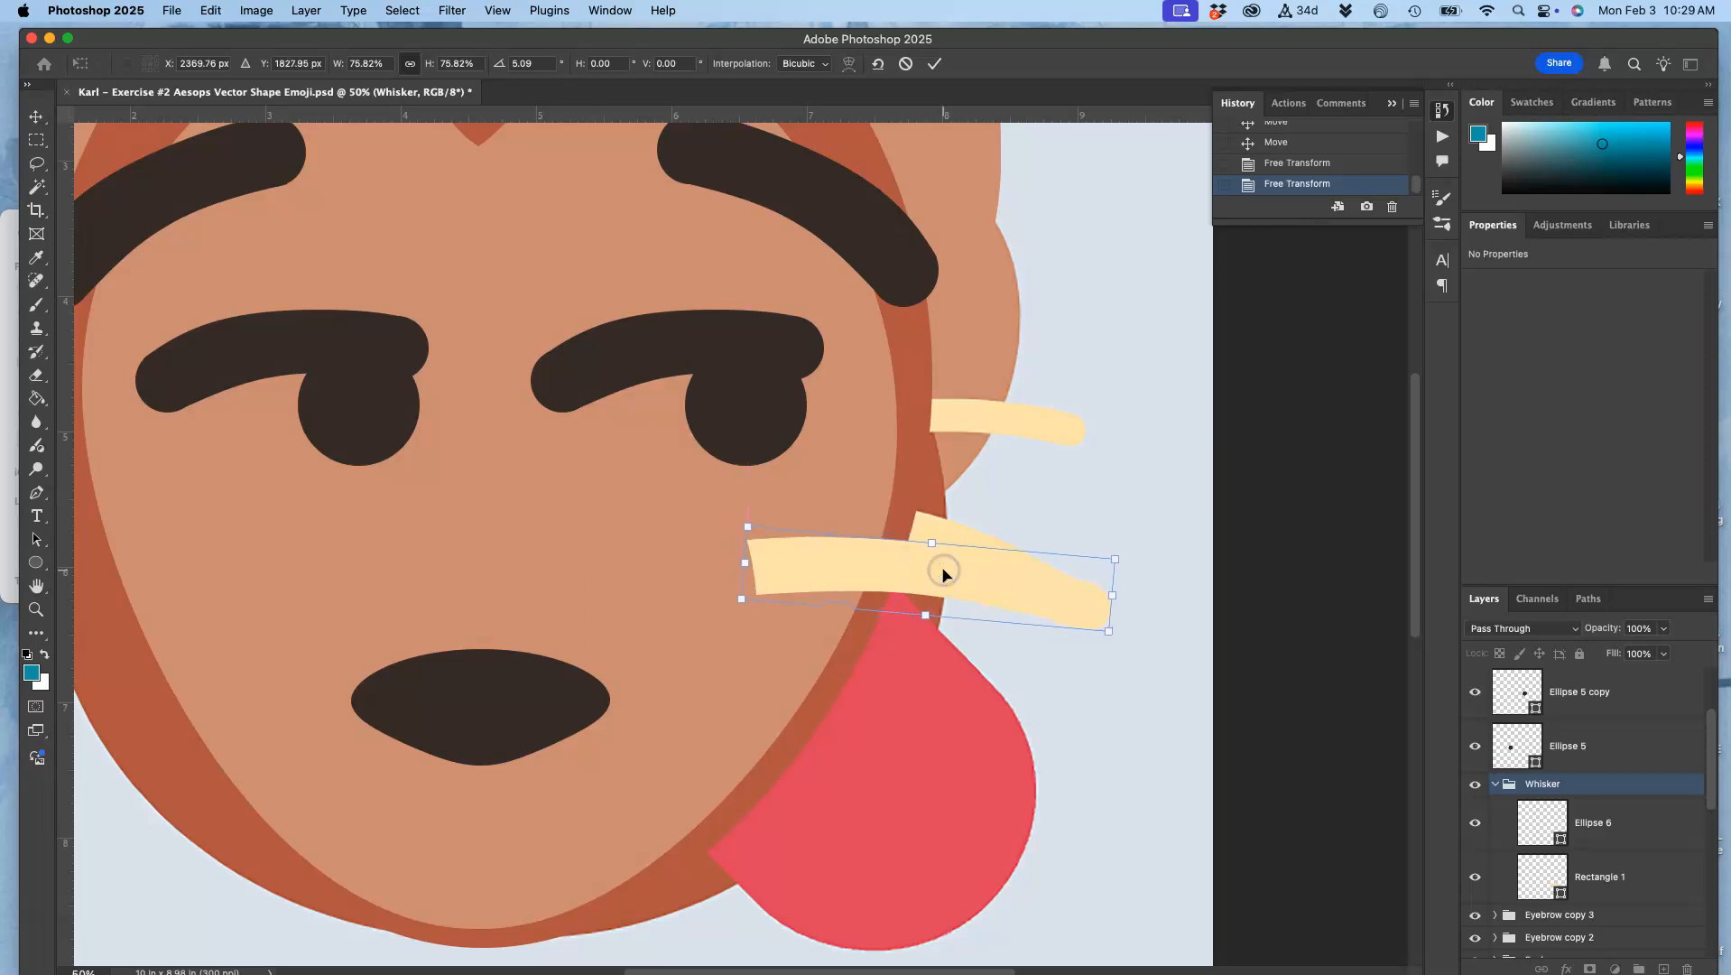
{"action": "key", "text": "Return"}
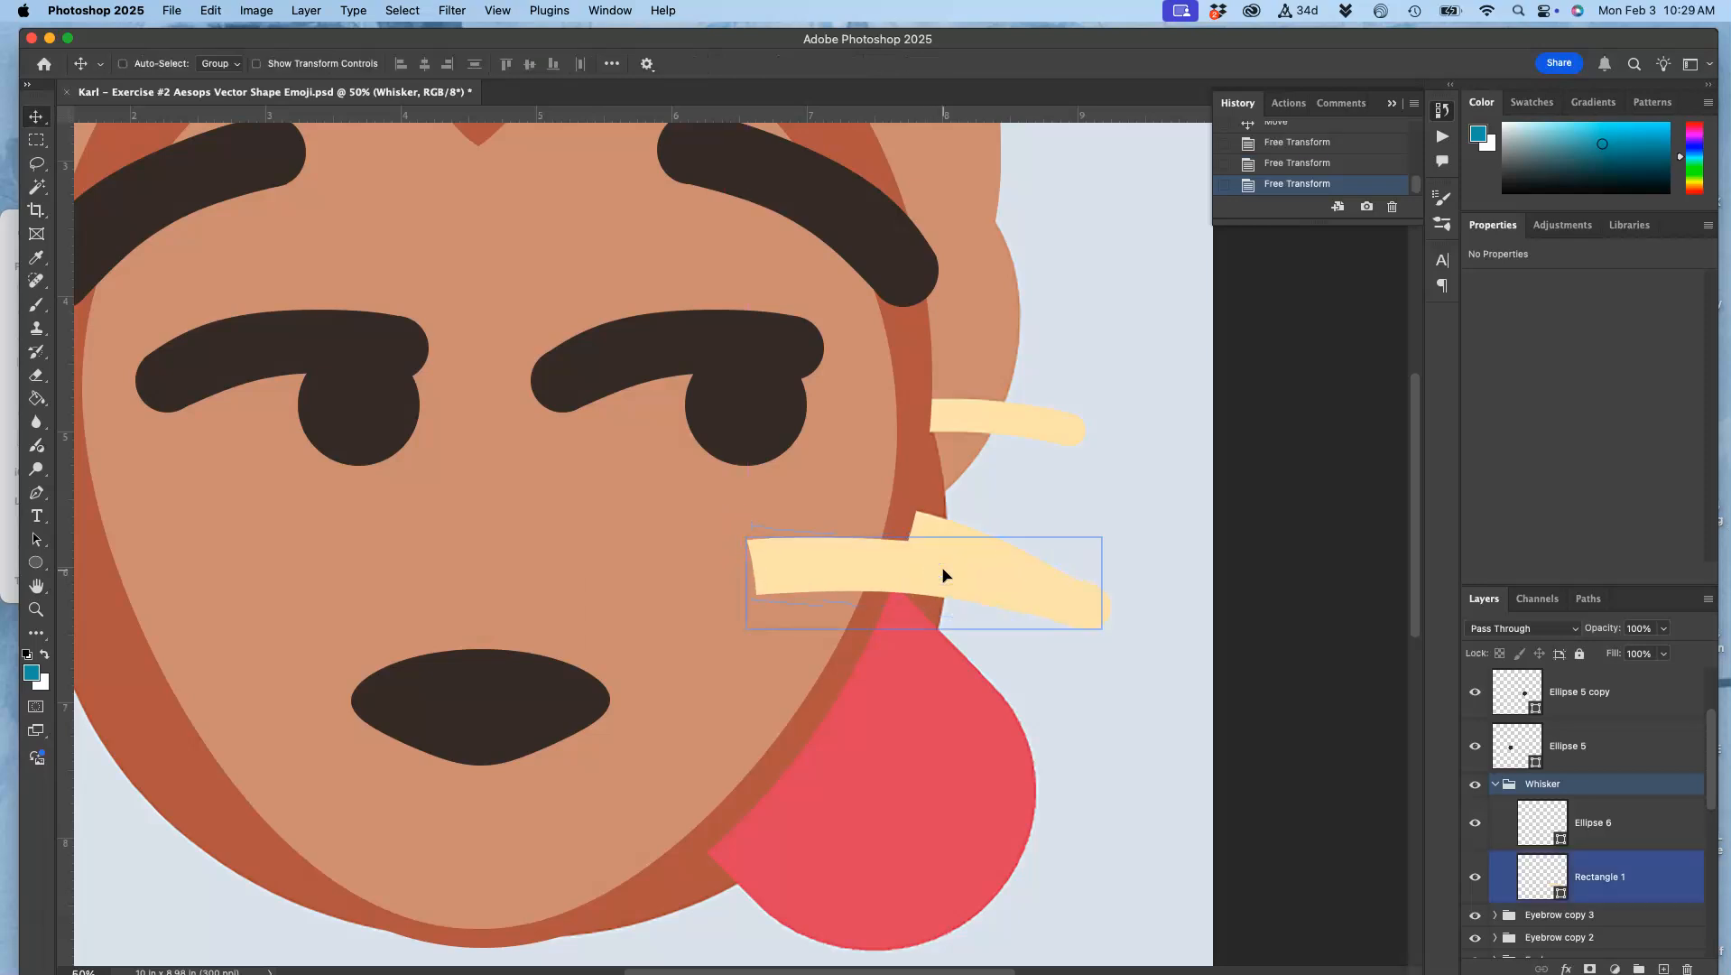
Step: Hide the Layer 1 copy reference image and select the Whisker group
{"action": "scroll", "coordinate": [1540, 789], "scroll_direction": "down", "scroll_amount": 10}
{"action": "left_click", "coordinate": [1474, 935]}
{"action": "scroll", "coordinate": [1513, 853], "scroll_direction": "up", "scroll_amount": 5}
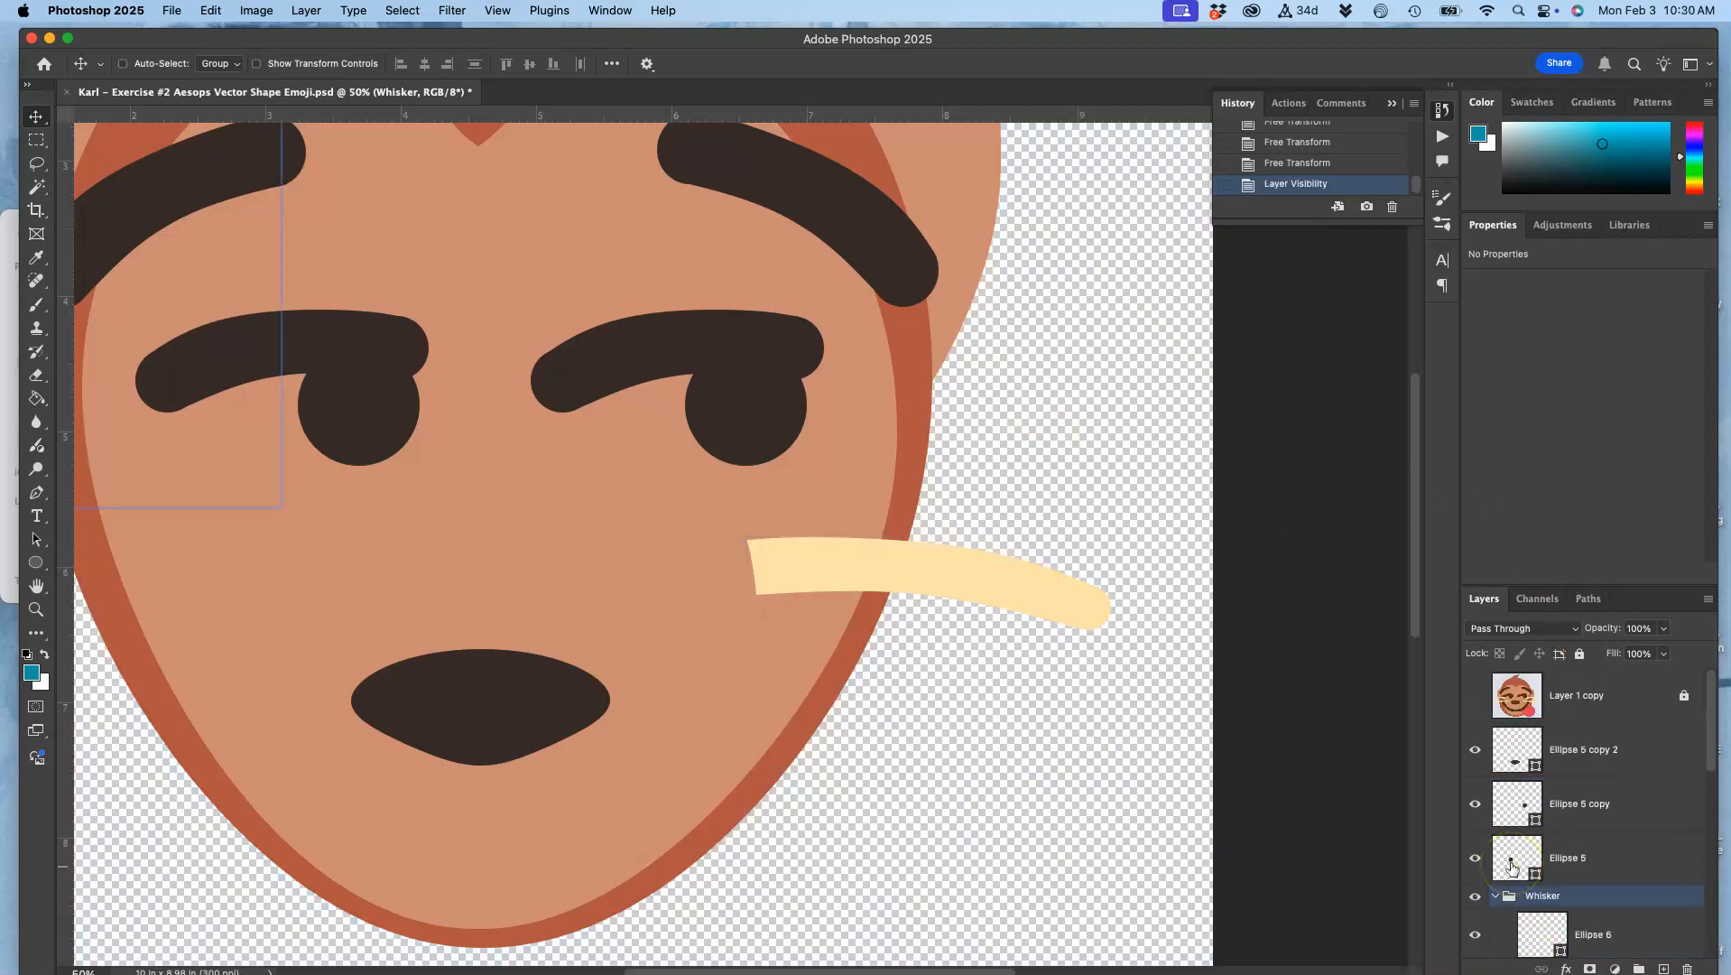
{"action": "left_click", "coordinate": [1513, 850]}
{"action": "scroll", "coordinate": [1526, 839], "scroll_direction": "down", "scroll_amount": 2}
{"action": "left_click", "coordinate": [1558, 803]}
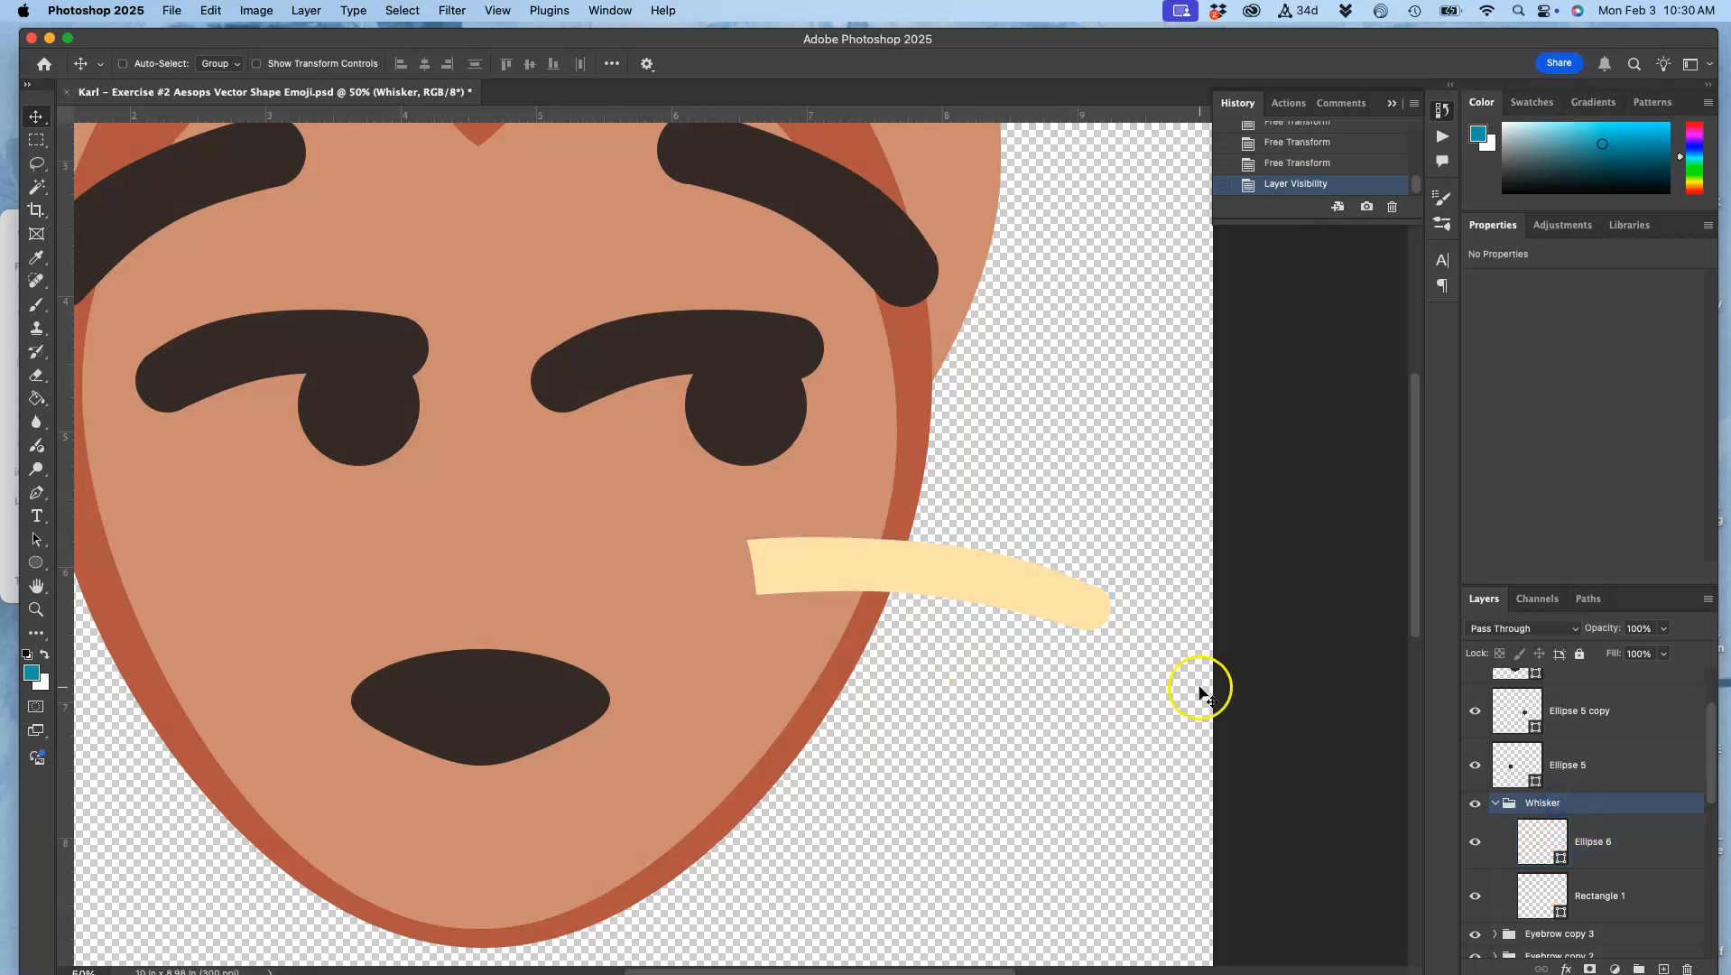
Step: Warp the left end of Rectangle 1 so its upper corner moves inward and the end slants the other way
{"action": "left_click", "coordinate": [1551, 897]}
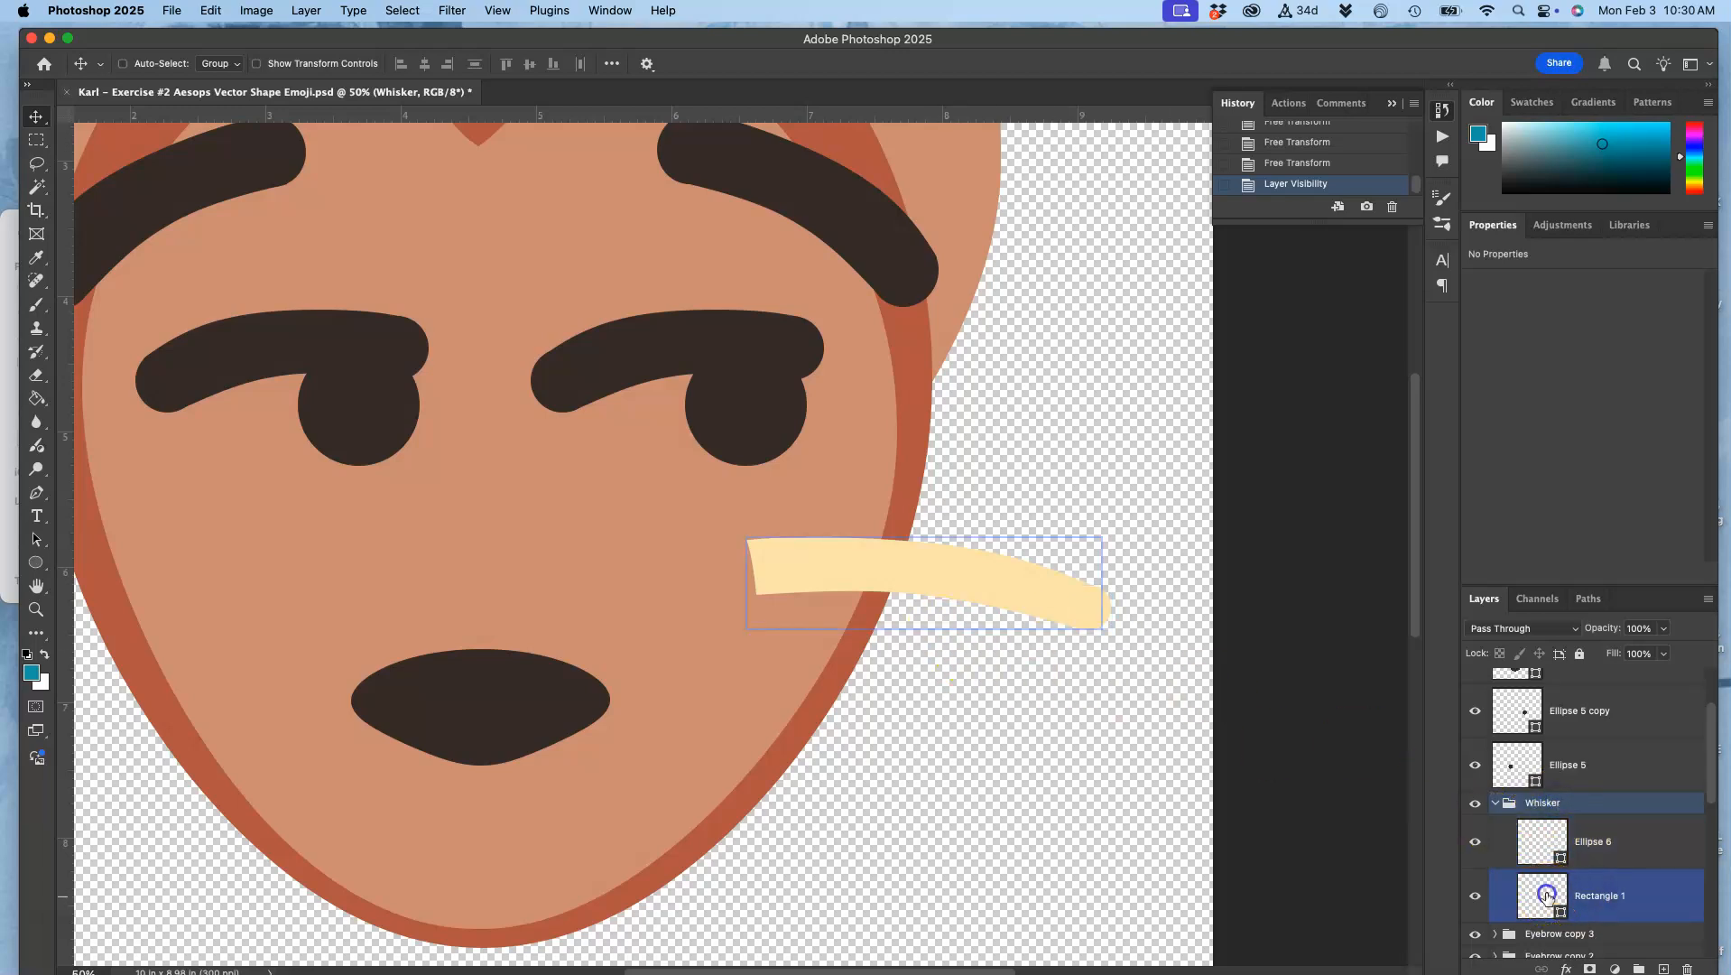
{"action": "double_click", "coordinate": [1551, 897]}
{"action": "left_click", "coordinate": [569, 590]}
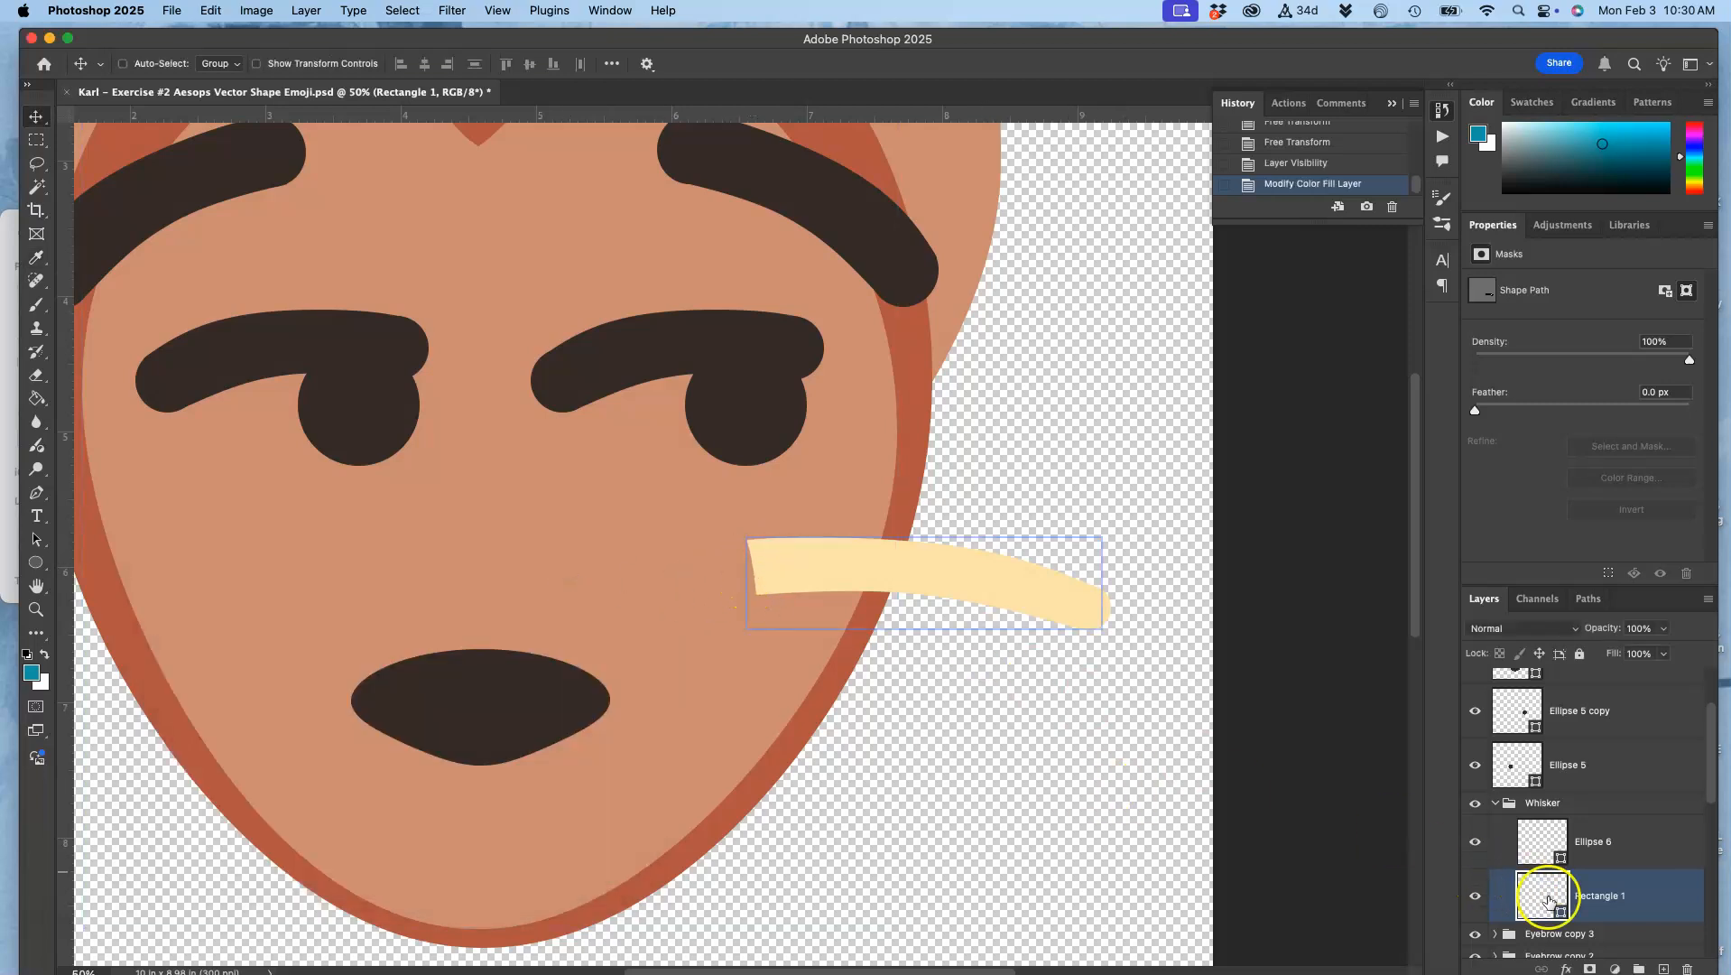
{"action": "key", "text": "super+t"}
{"action": "right_click", "coordinate": [790, 556]}
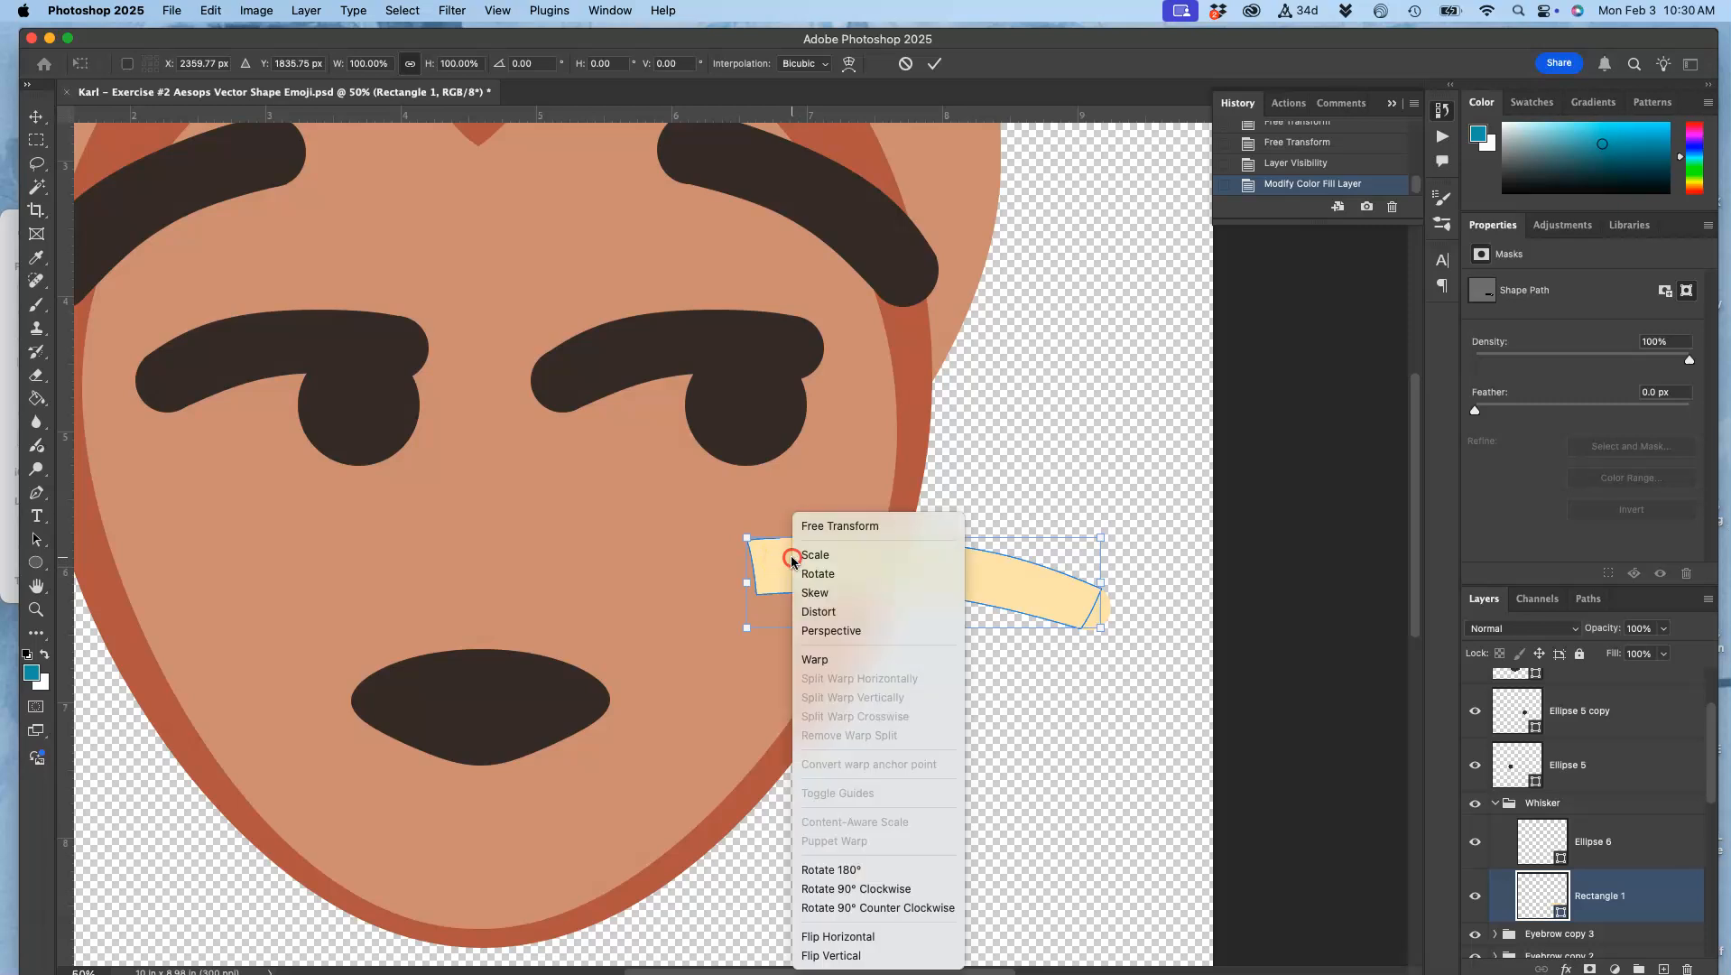
{"action": "left_click", "coordinate": [813, 659]}
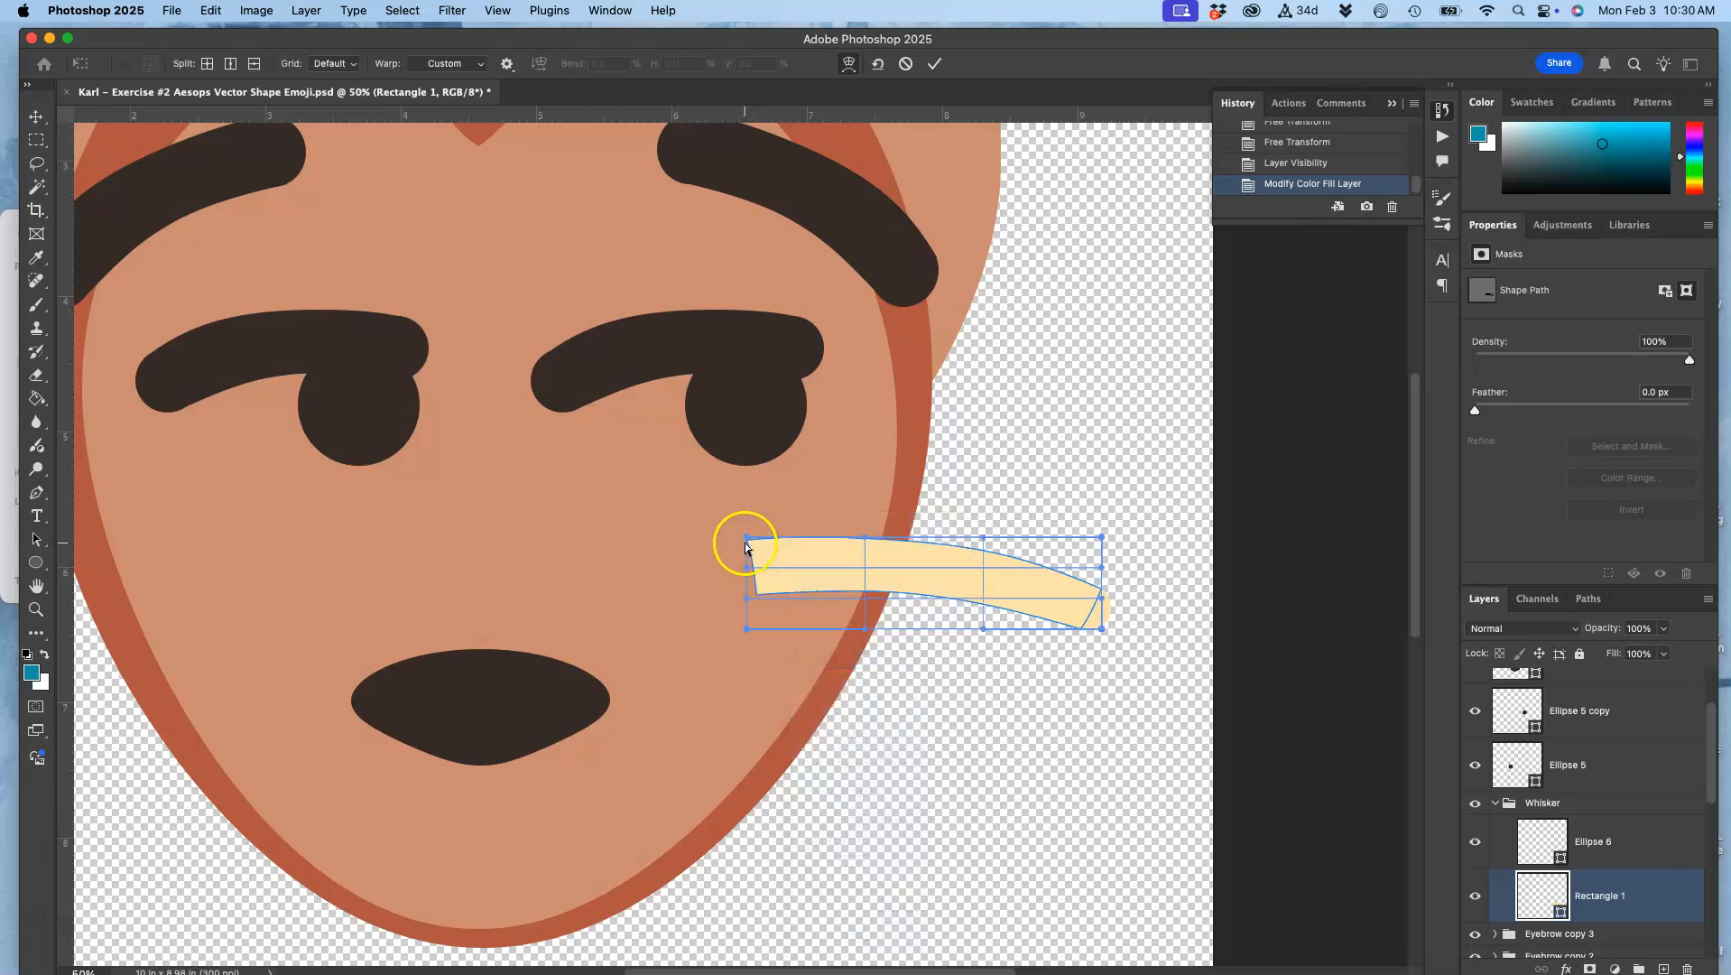
{"action": "mouse_move", "coordinate": [747, 544]}
{"action": "left_mouse_down"}
{"action": "mouse_move", "coordinate": [781, 545]}
{"action": "mouse_move", "coordinate": [763, 568]}
{"action": "left_mouse_up"}
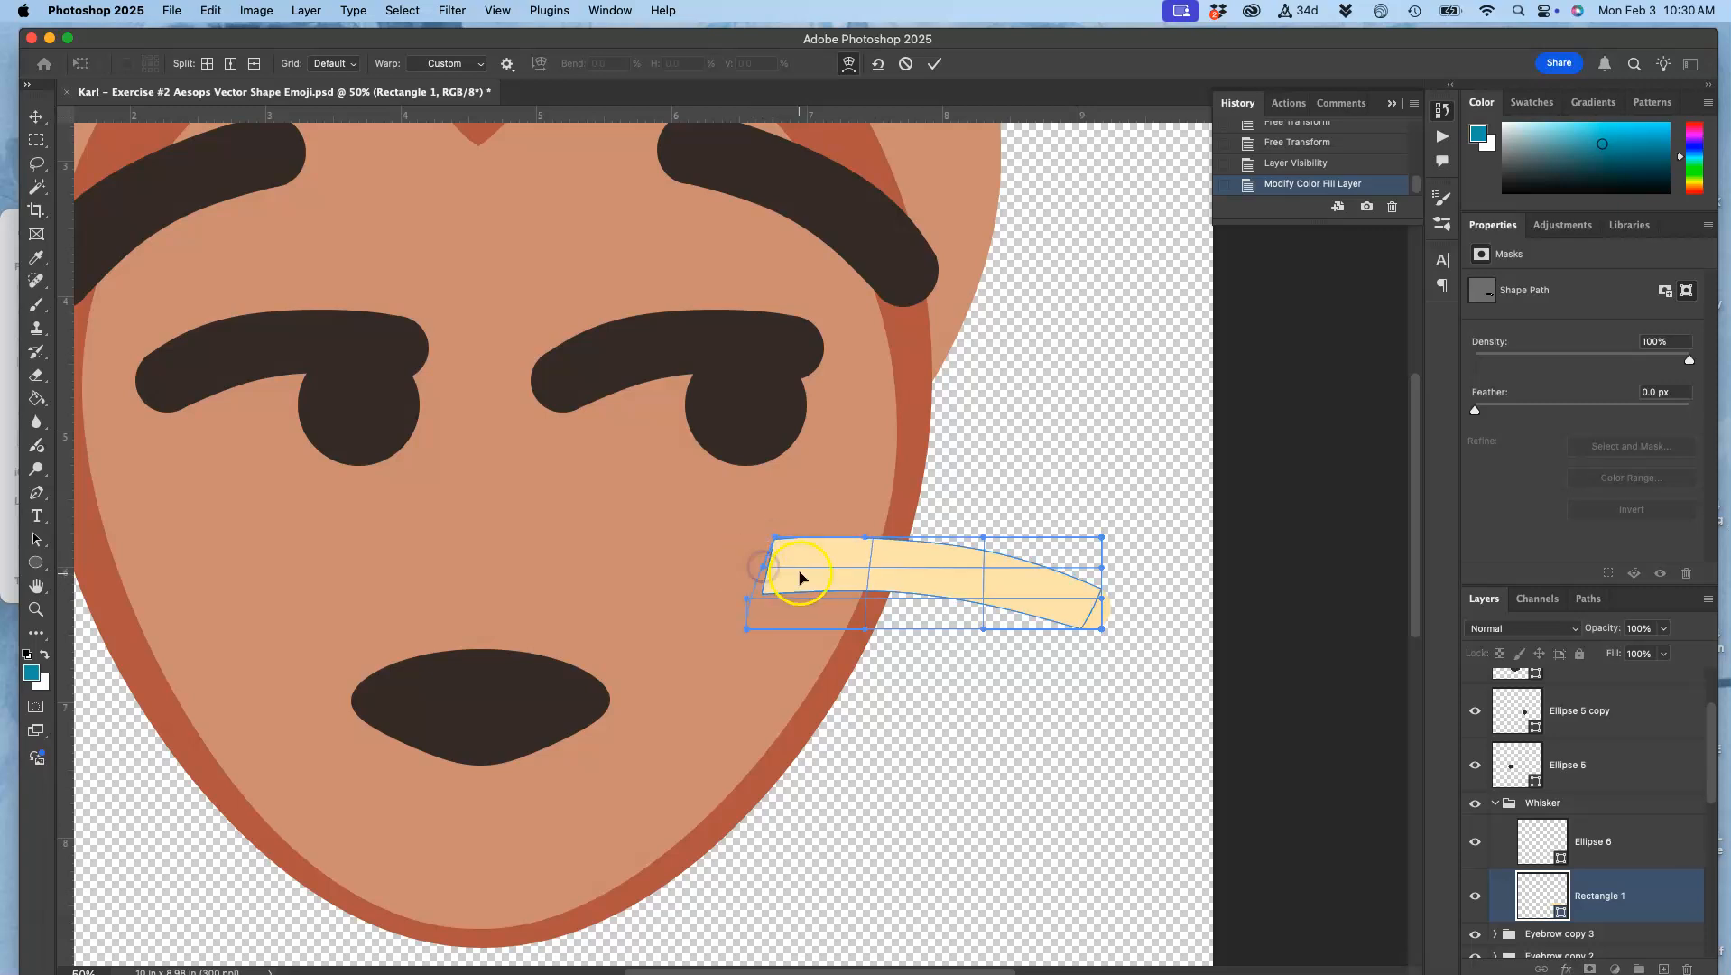
{"action": "key", "text": "Return"}
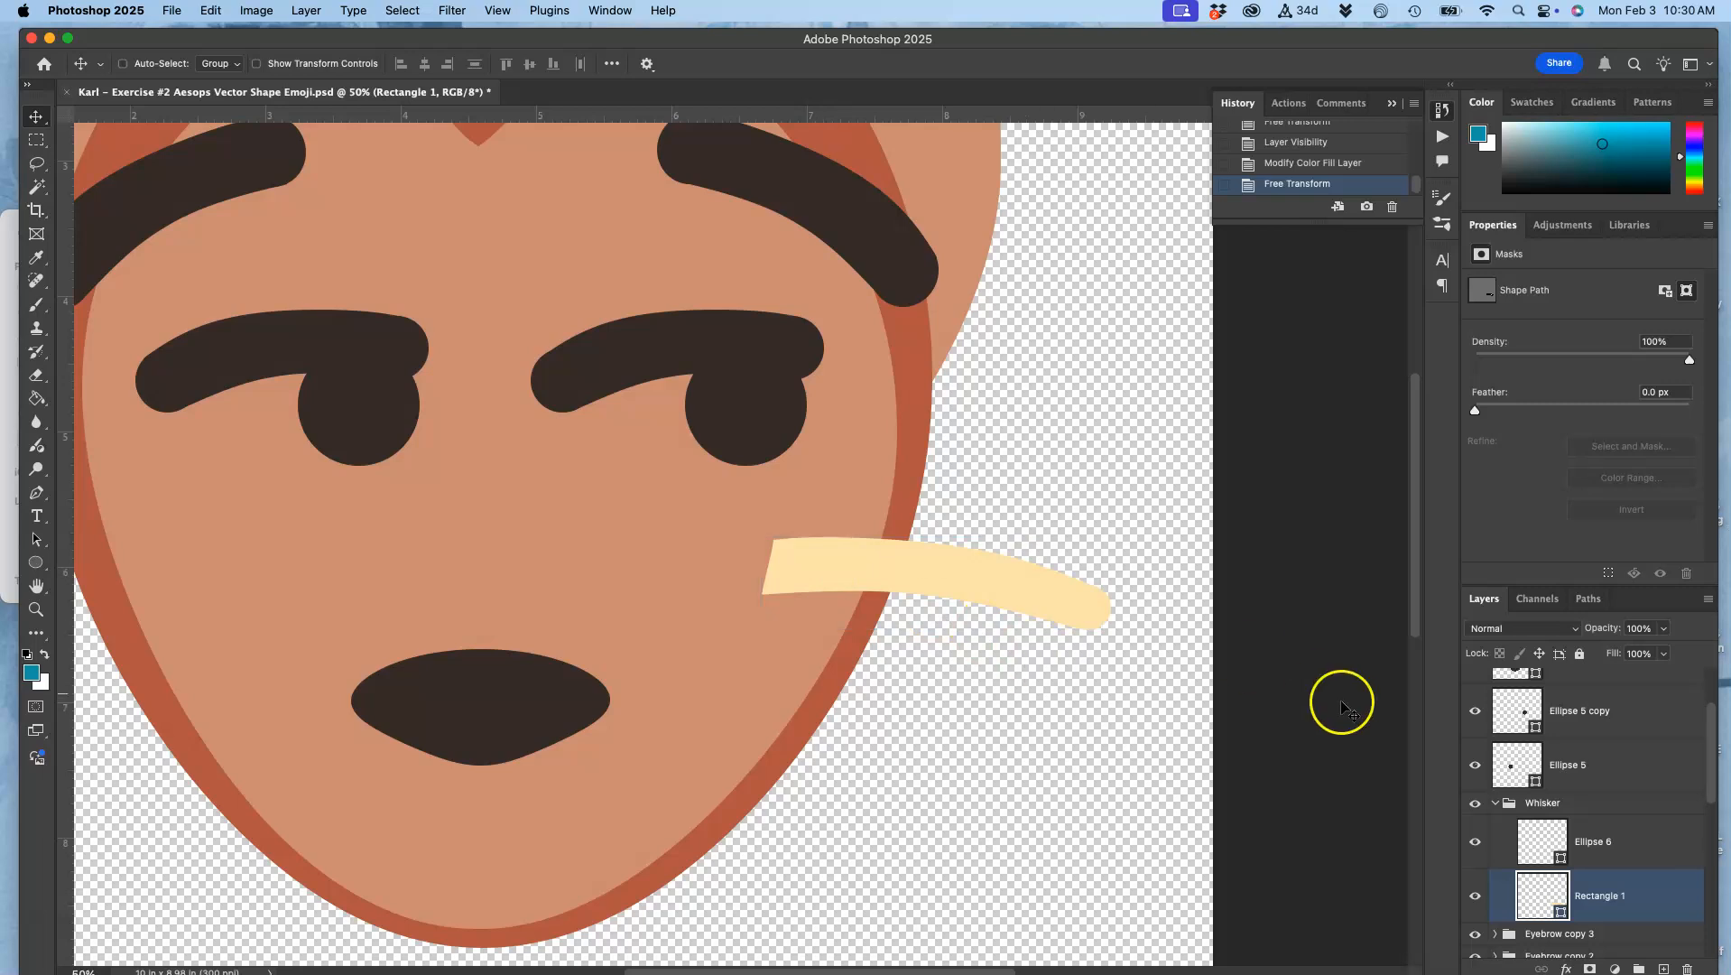
Step: Duplicate the Whisker group and flip the copy horizontally
{"action": "left_click", "coordinate": [1546, 804]}
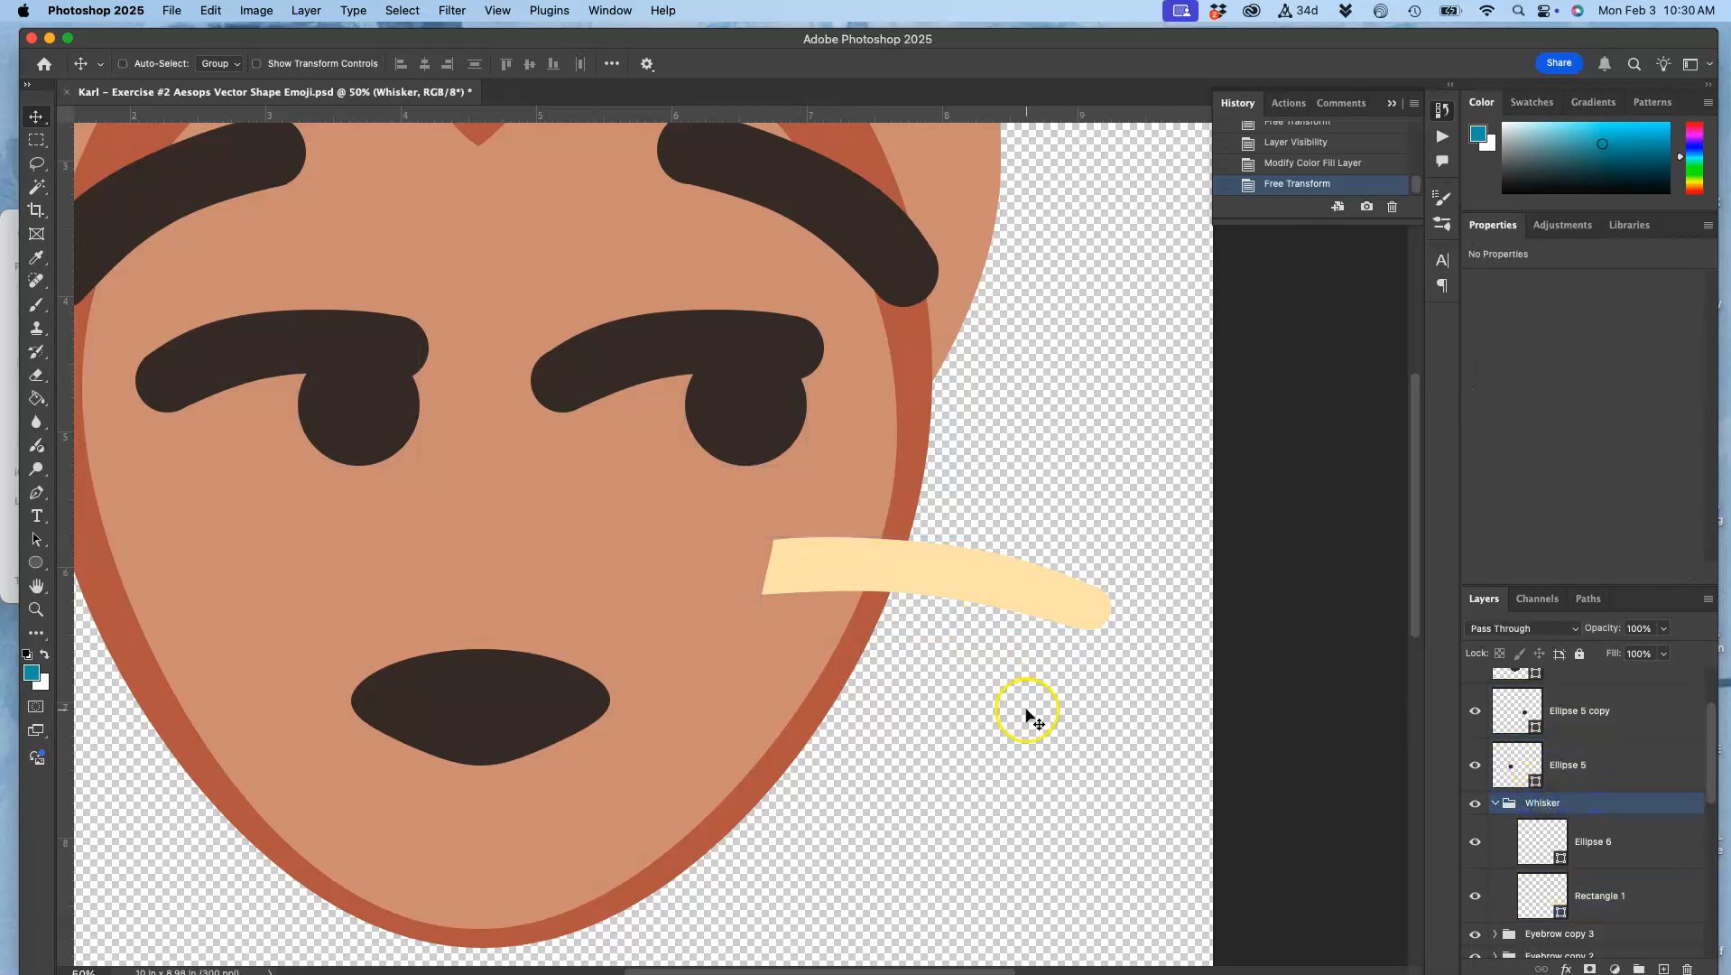
{"action": "key", "text": "super+j"}
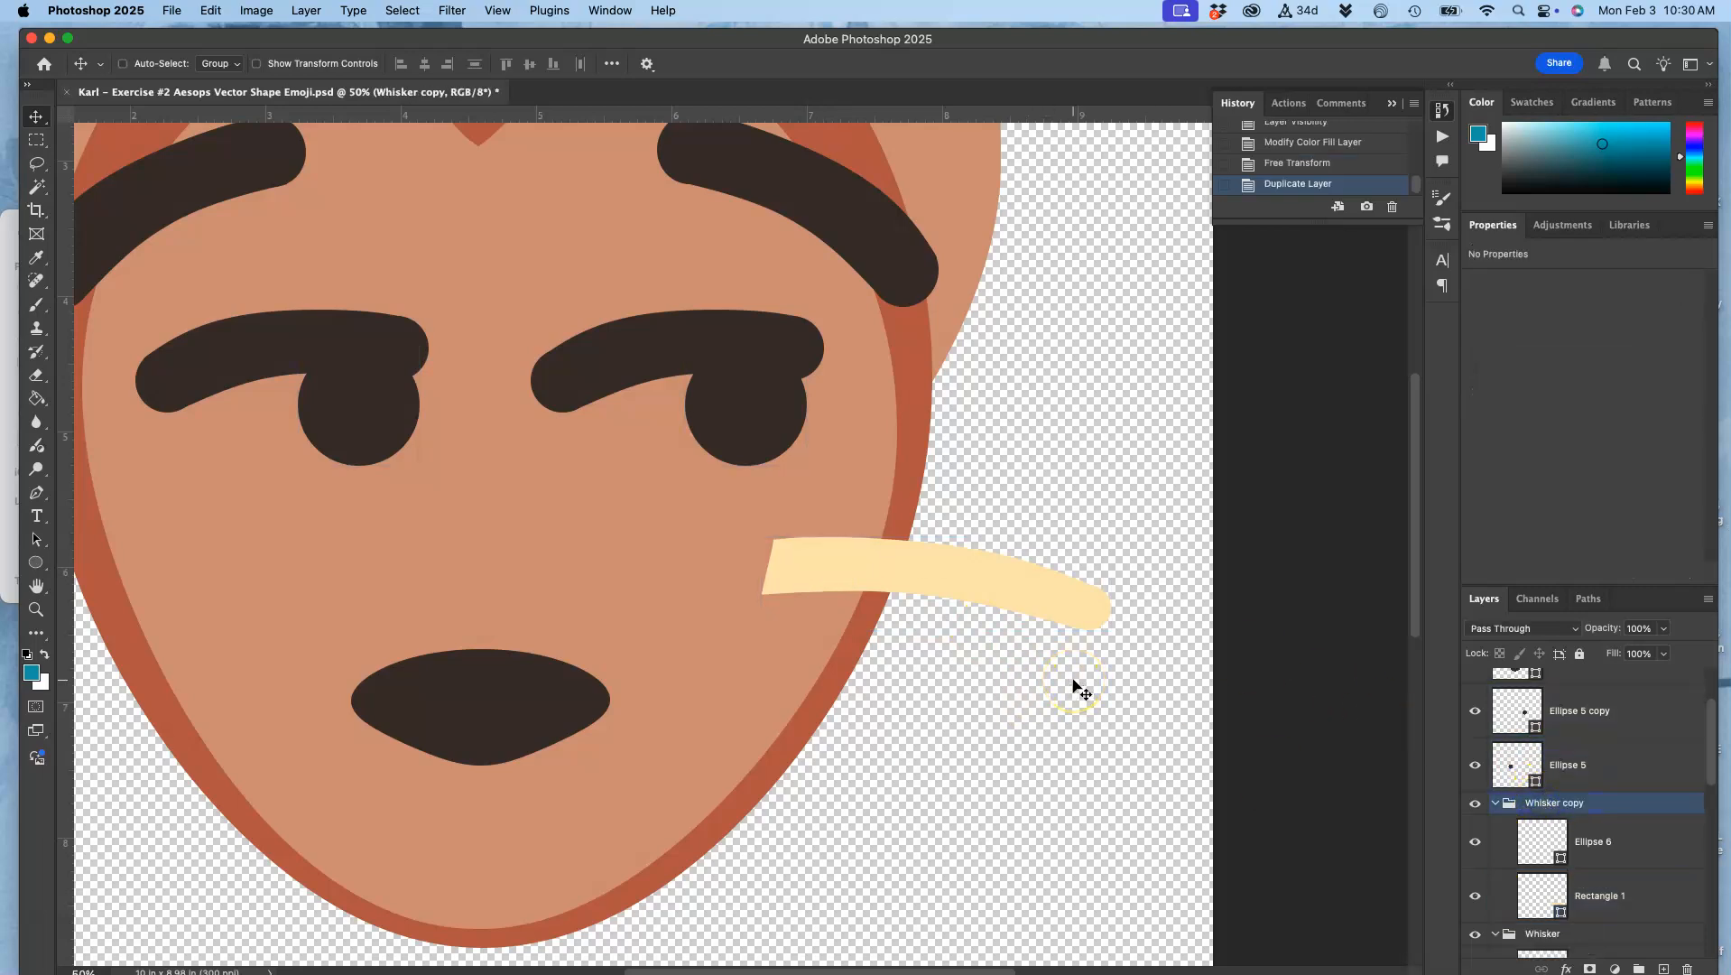
{"action": "key", "text": "super+t"}
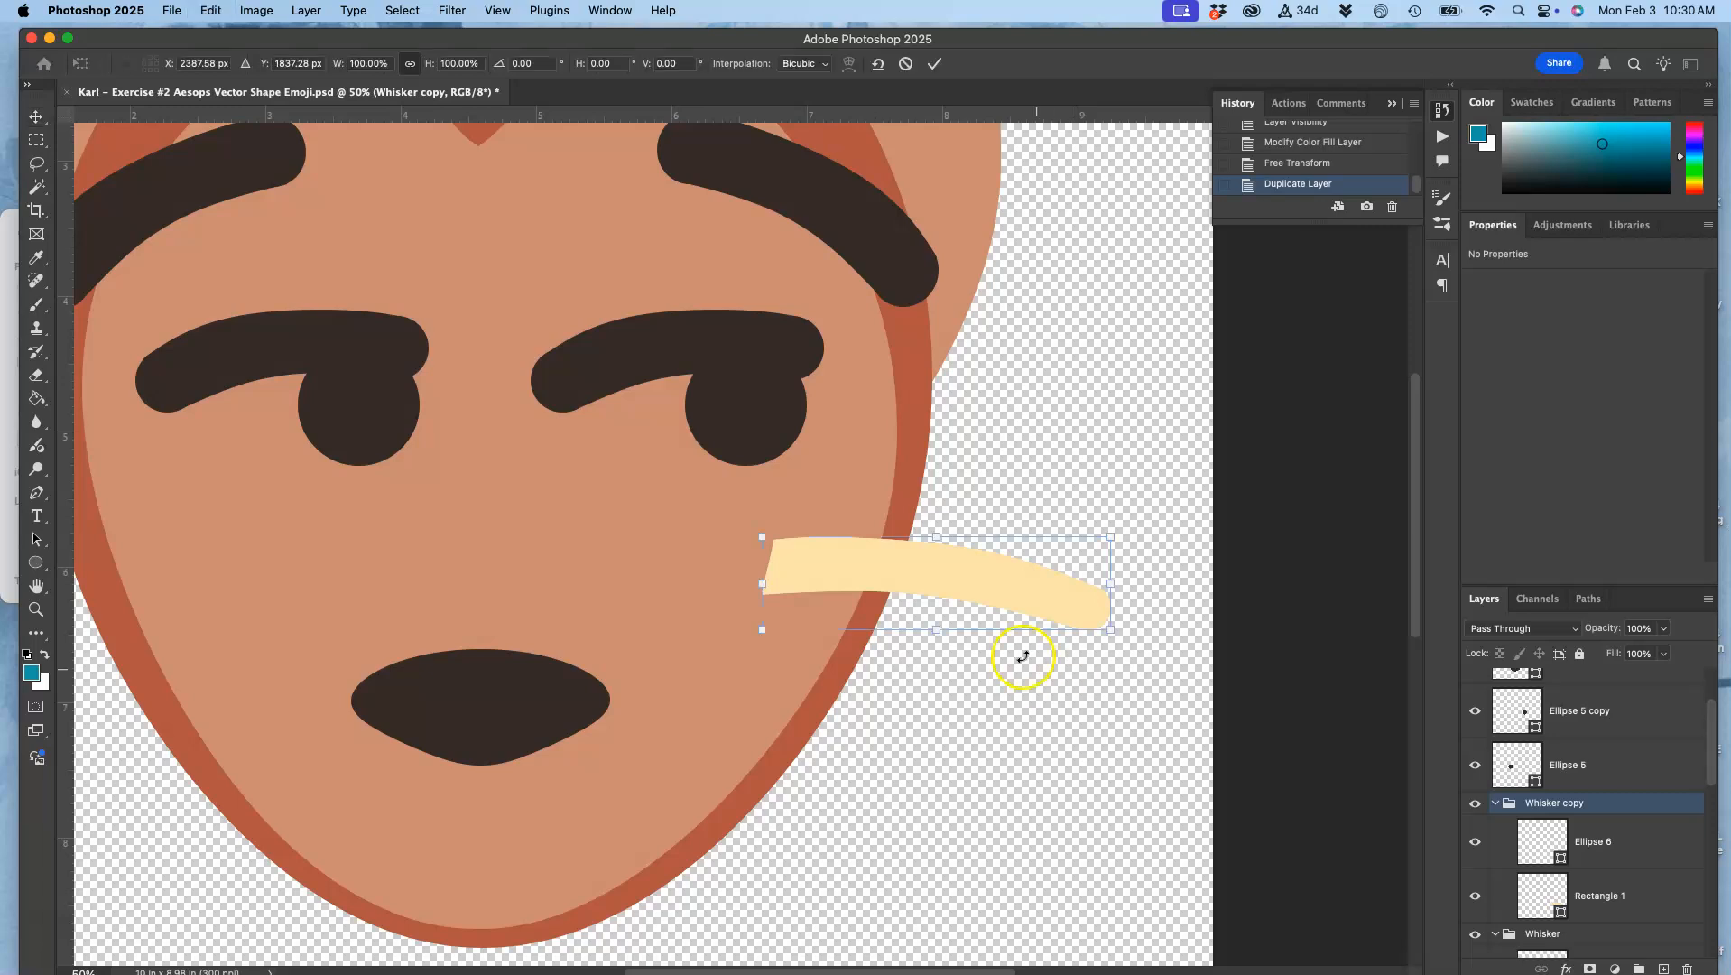
{"action": "right_click", "coordinate": [973, 581]}
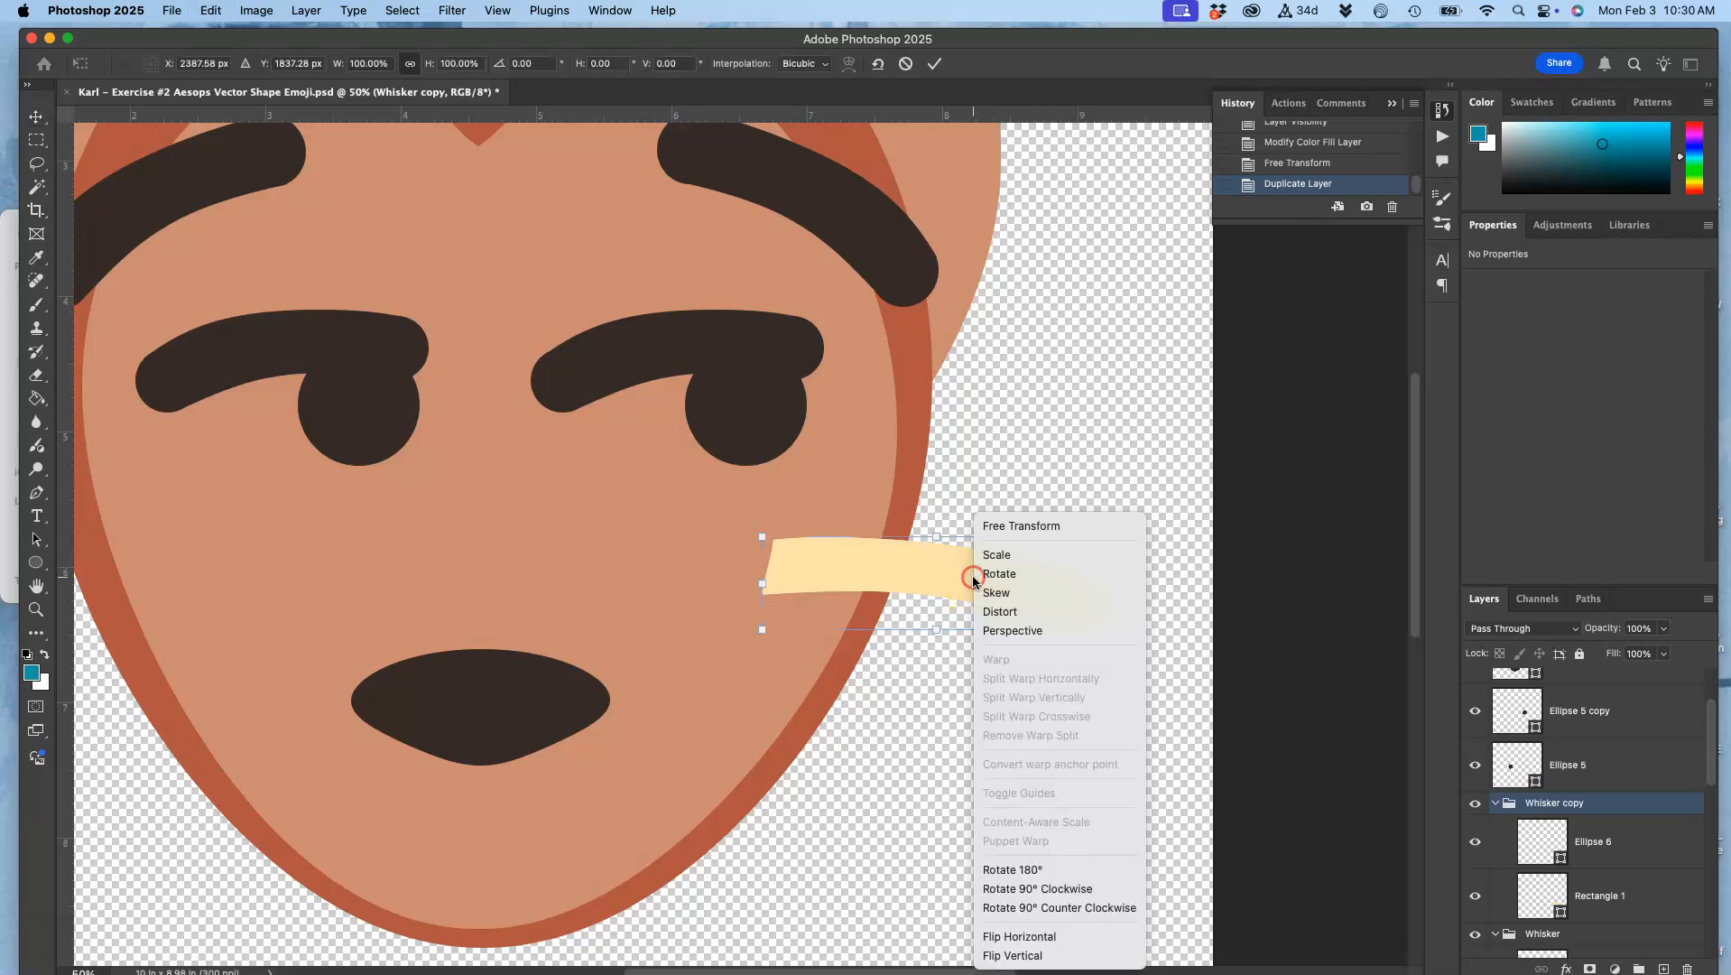
{"action": "left_click", "coordinate": [1040, 942]}
Step: Move the flipped whisker about 6.31 in across to the face's left edge, level with the original whisker
{"action": "key", "text": "super+minus"}
{"action": "key", "text": "super+minus"}
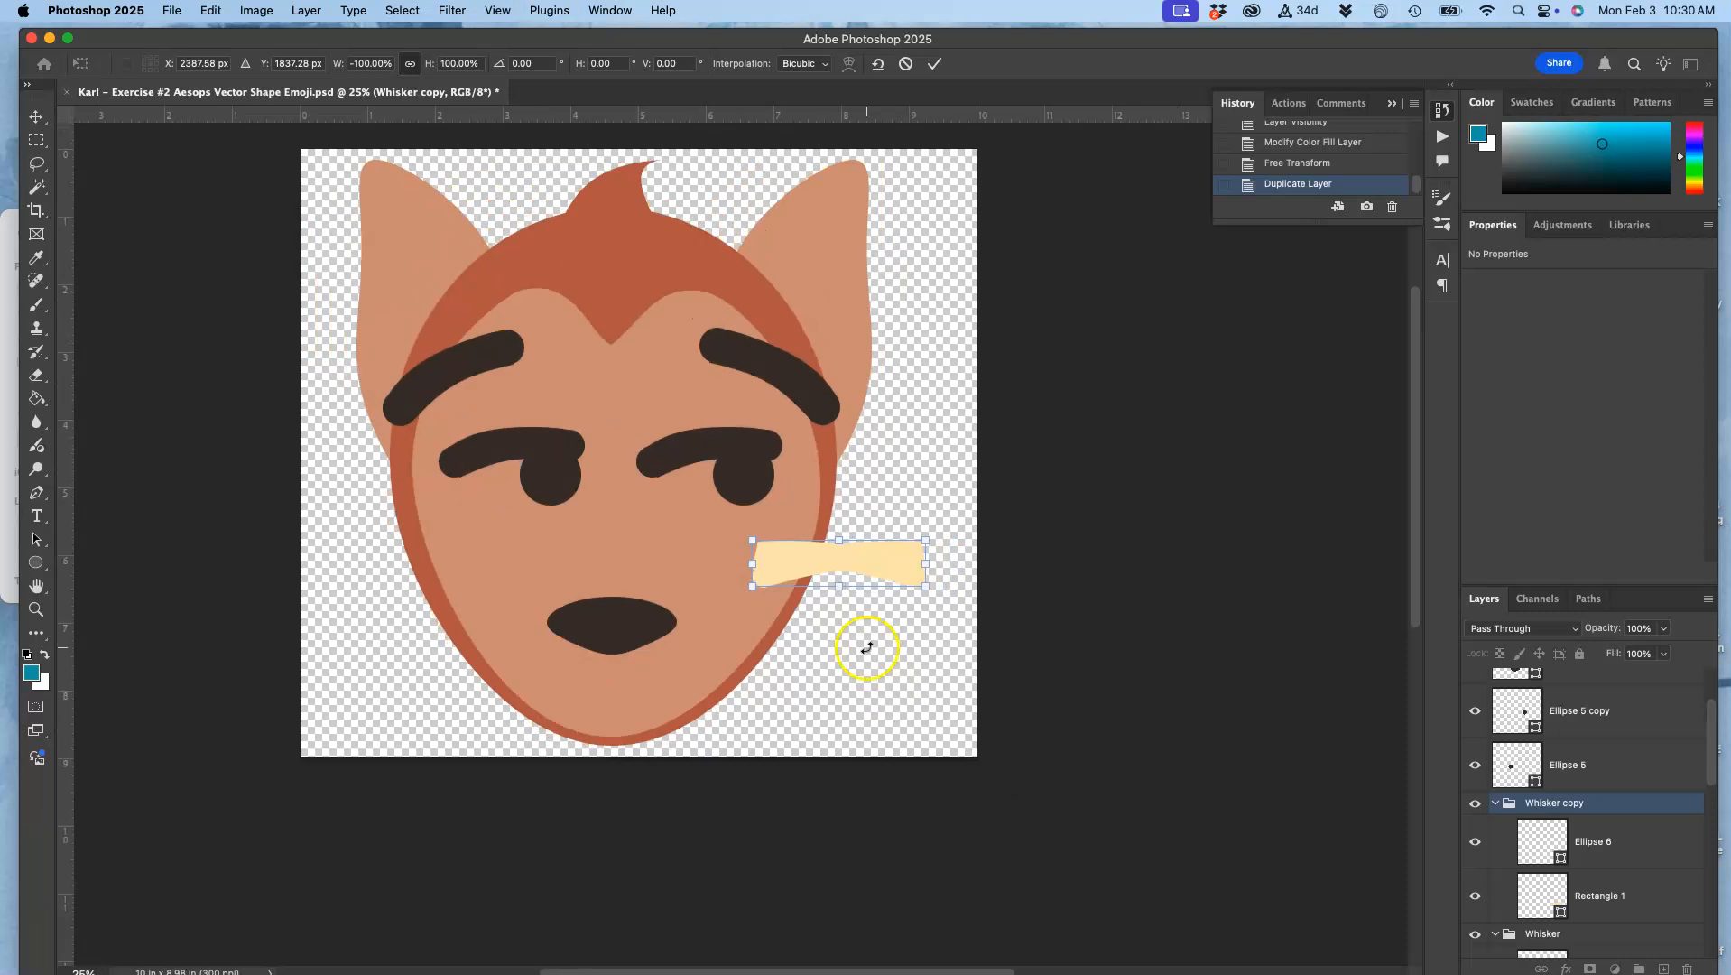
{"action": "left_click_drag", "start_coordinate": [835, 564], "coordinate": [407, 596]}
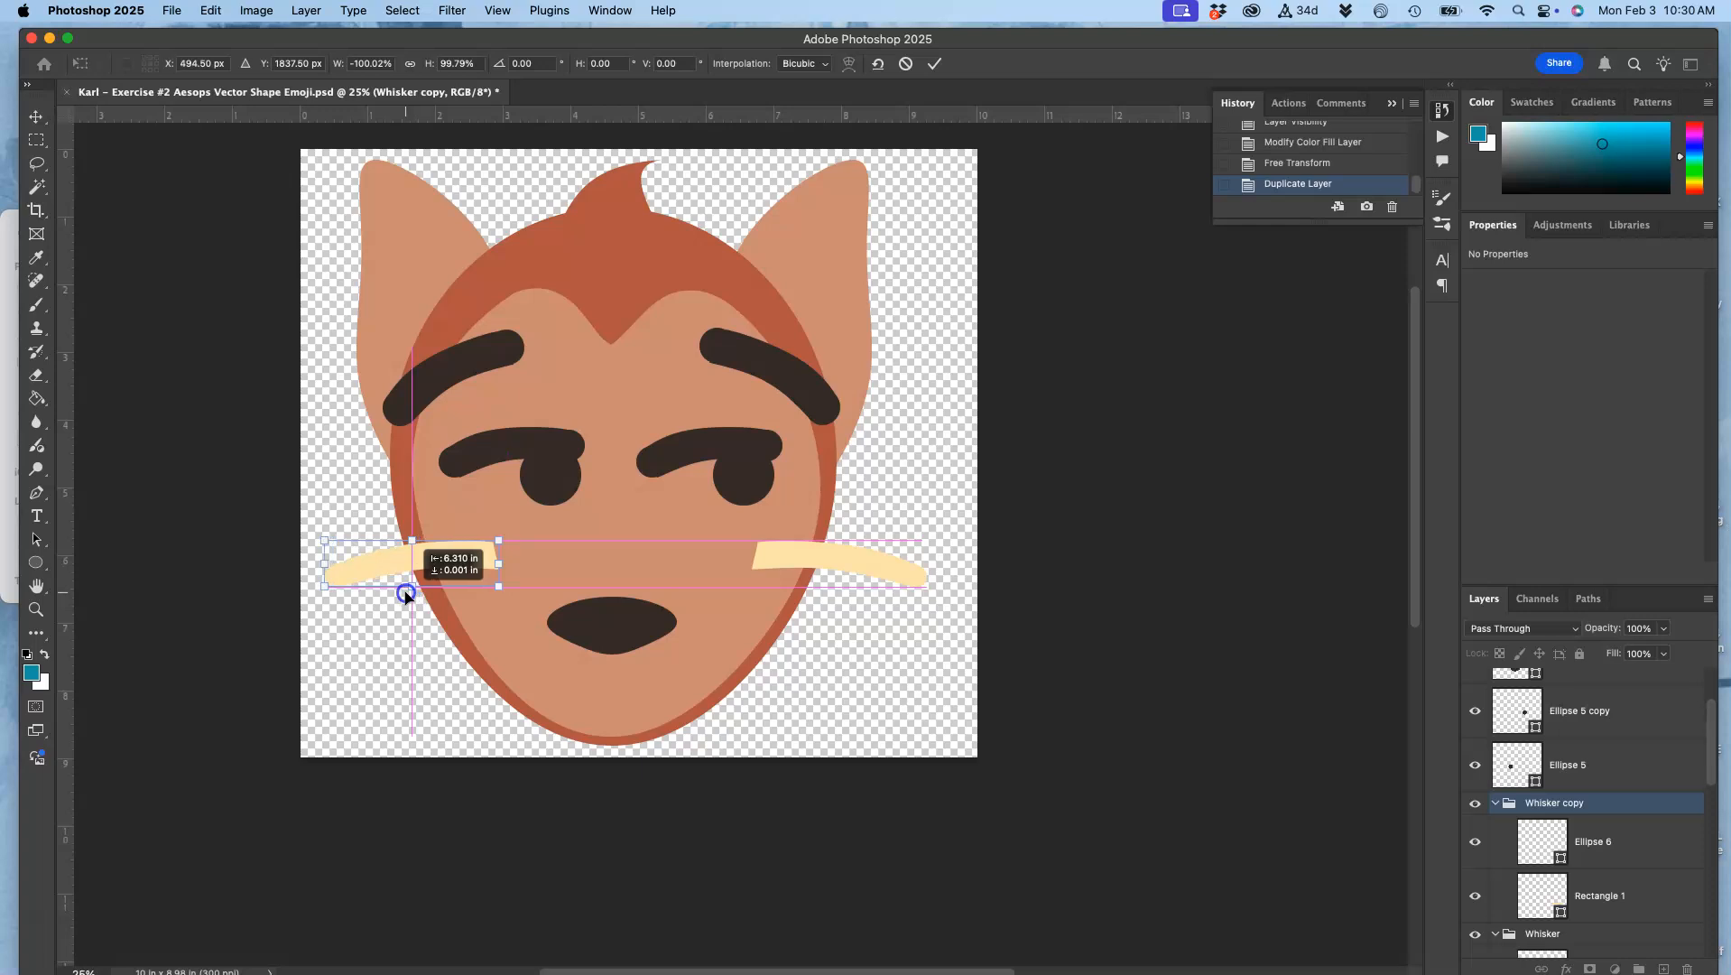
{"action": "left_click_drag", "start_coordinate": [406, 596], "coordinate": [406, 594]}
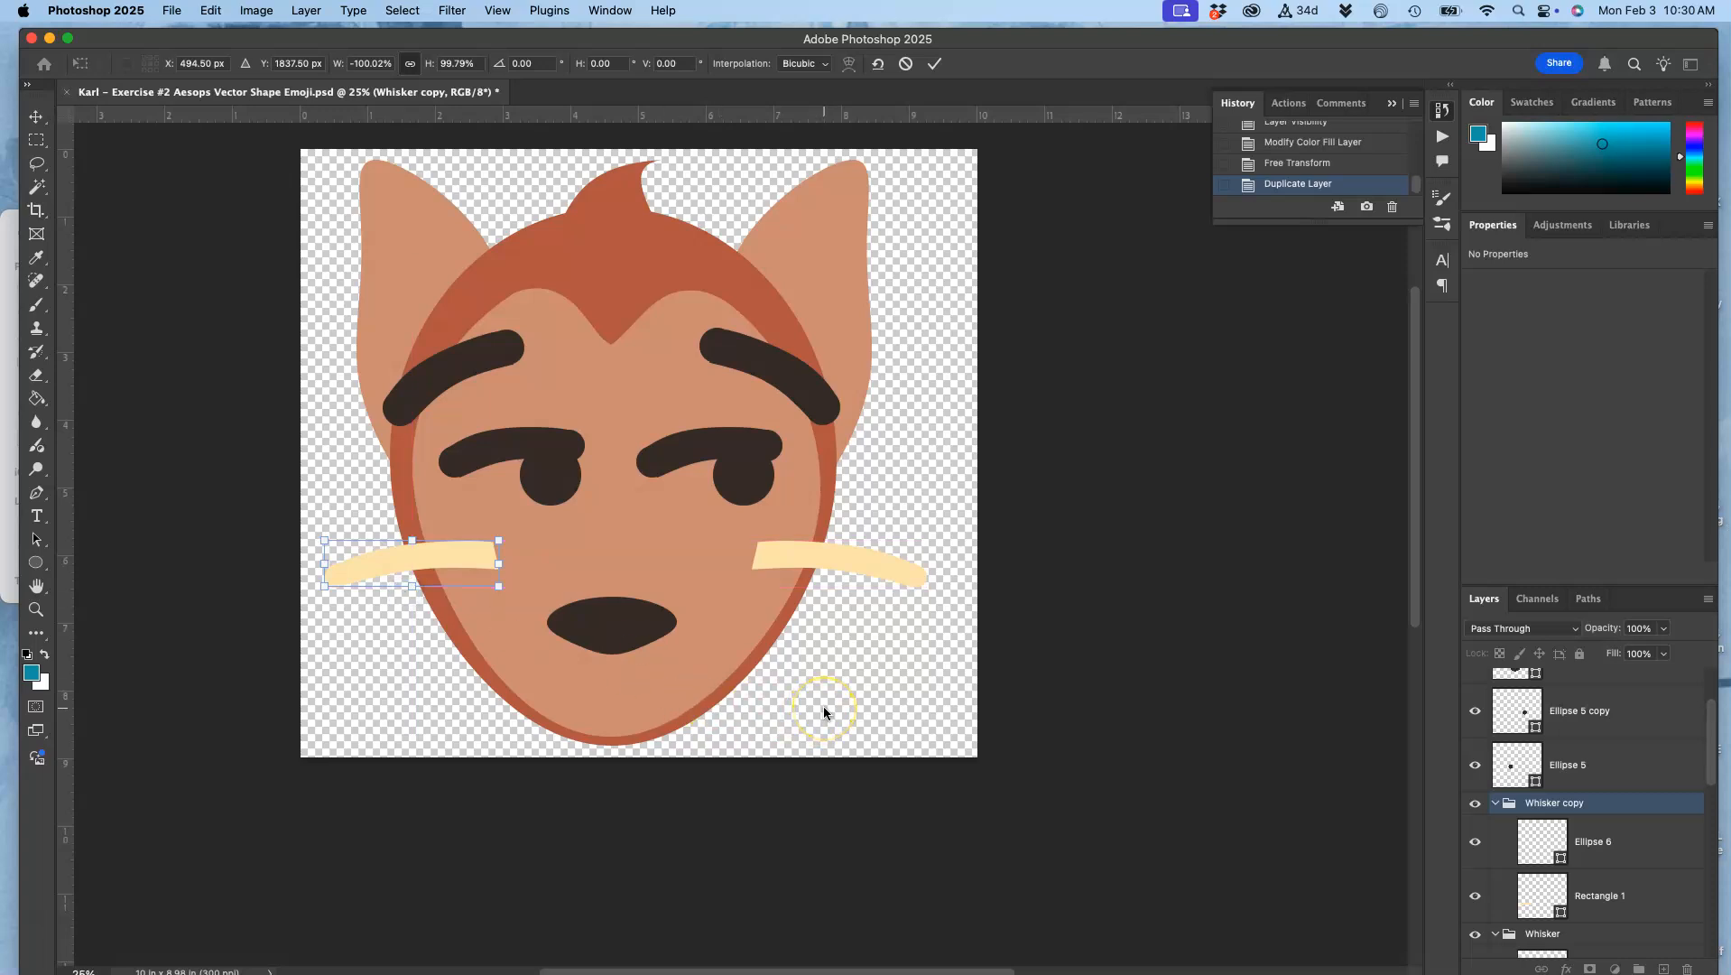
{"action": "double_click", "coordinate": [449, 559]}
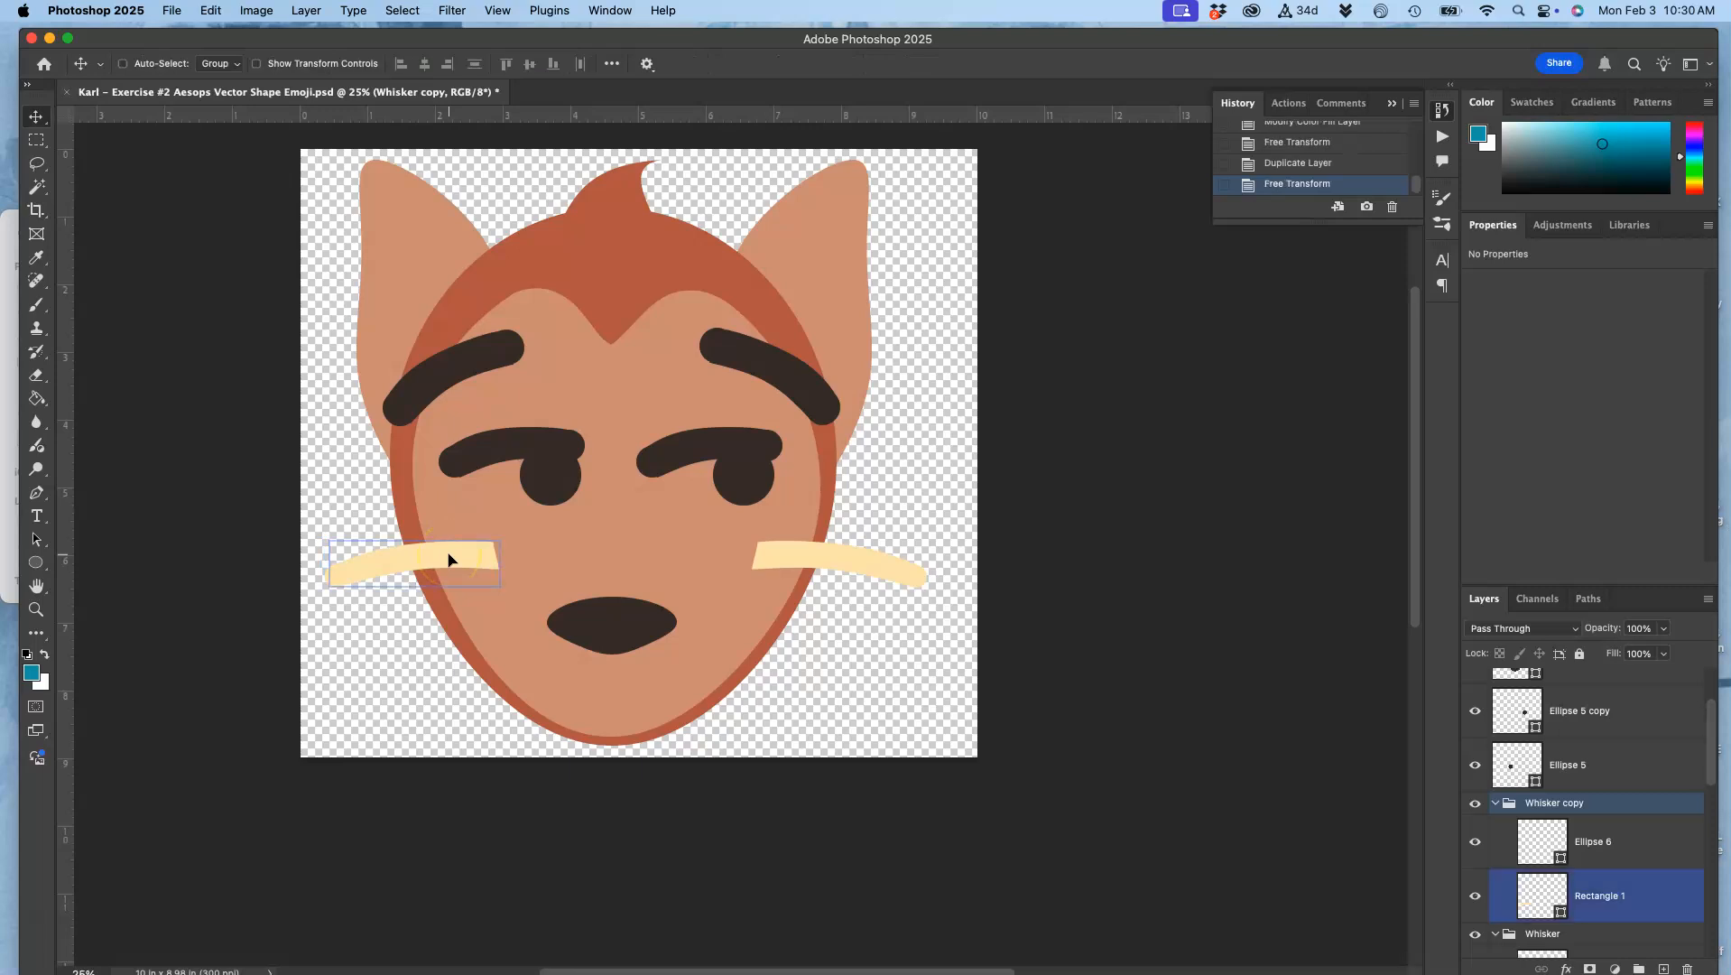
Step: Duplicate the Whisker copy group, place the duplicate below it on the left cheek, and rotate it about -21°
{"action": "left_click", "coordinate": [1536, 802]}
{"action": "key", "text": "super+j"}
{"action": "left_click", "coordinate": [456, 556], "text": "super"}
{"action": "left_click_drag", "start_coordinate": [444, 560], "coordinate": [459, 617]}
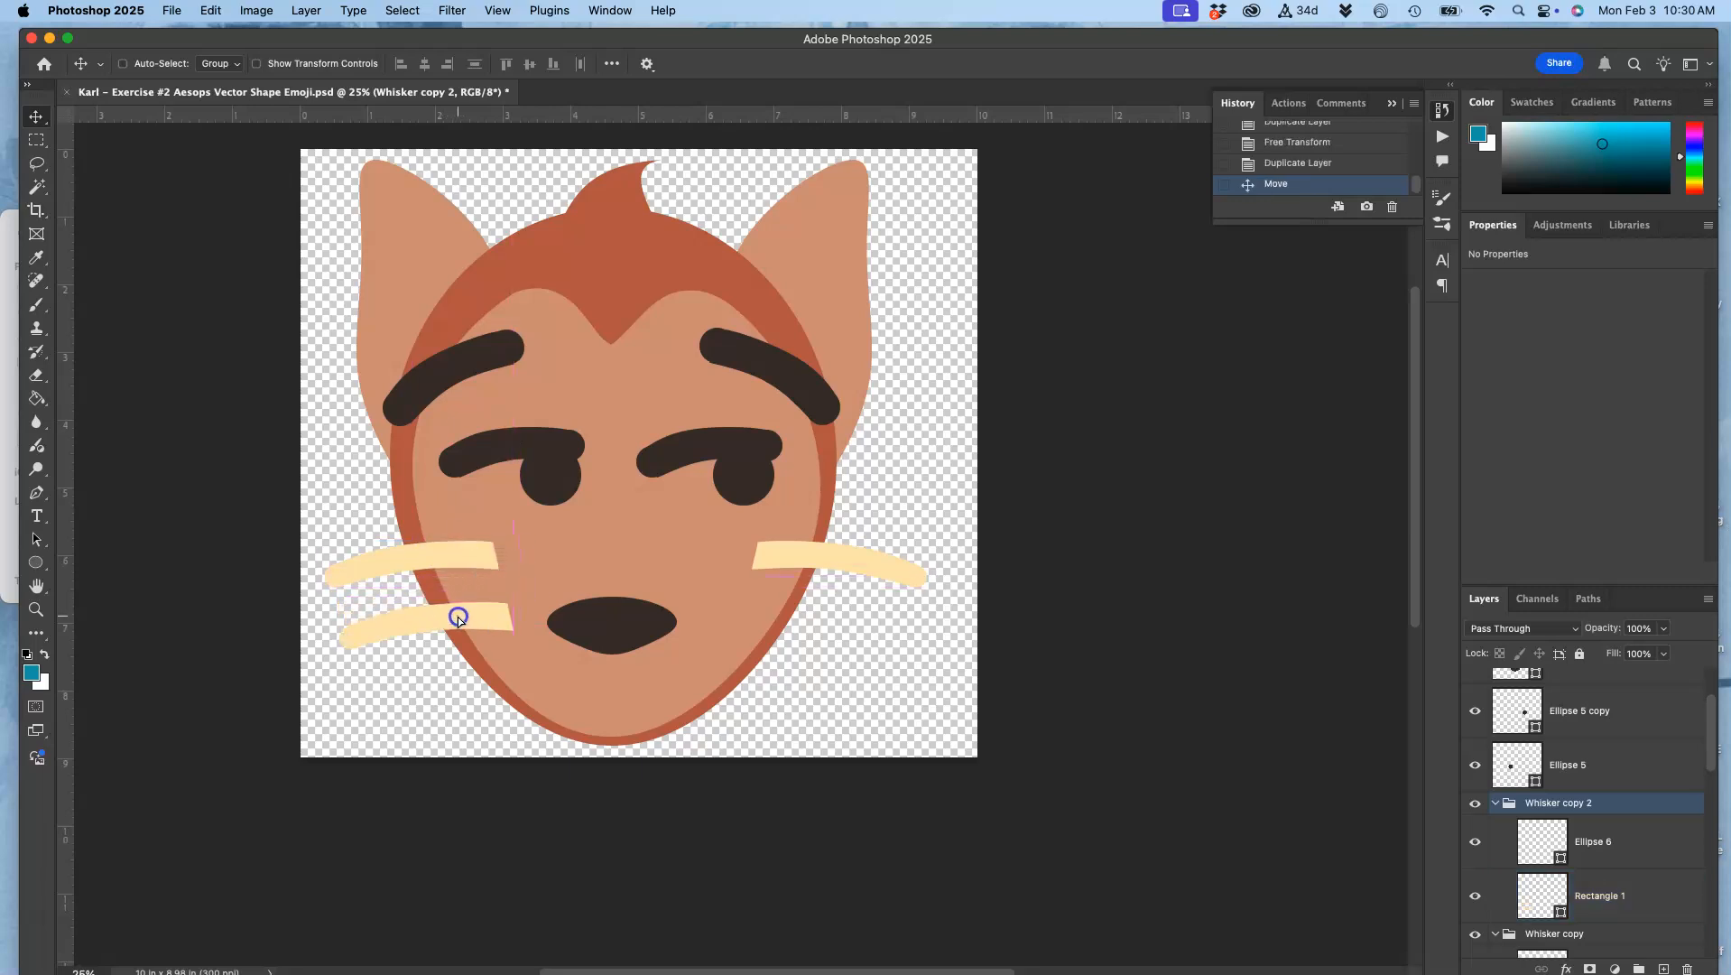
{"action": "key", "text": "super+t"}
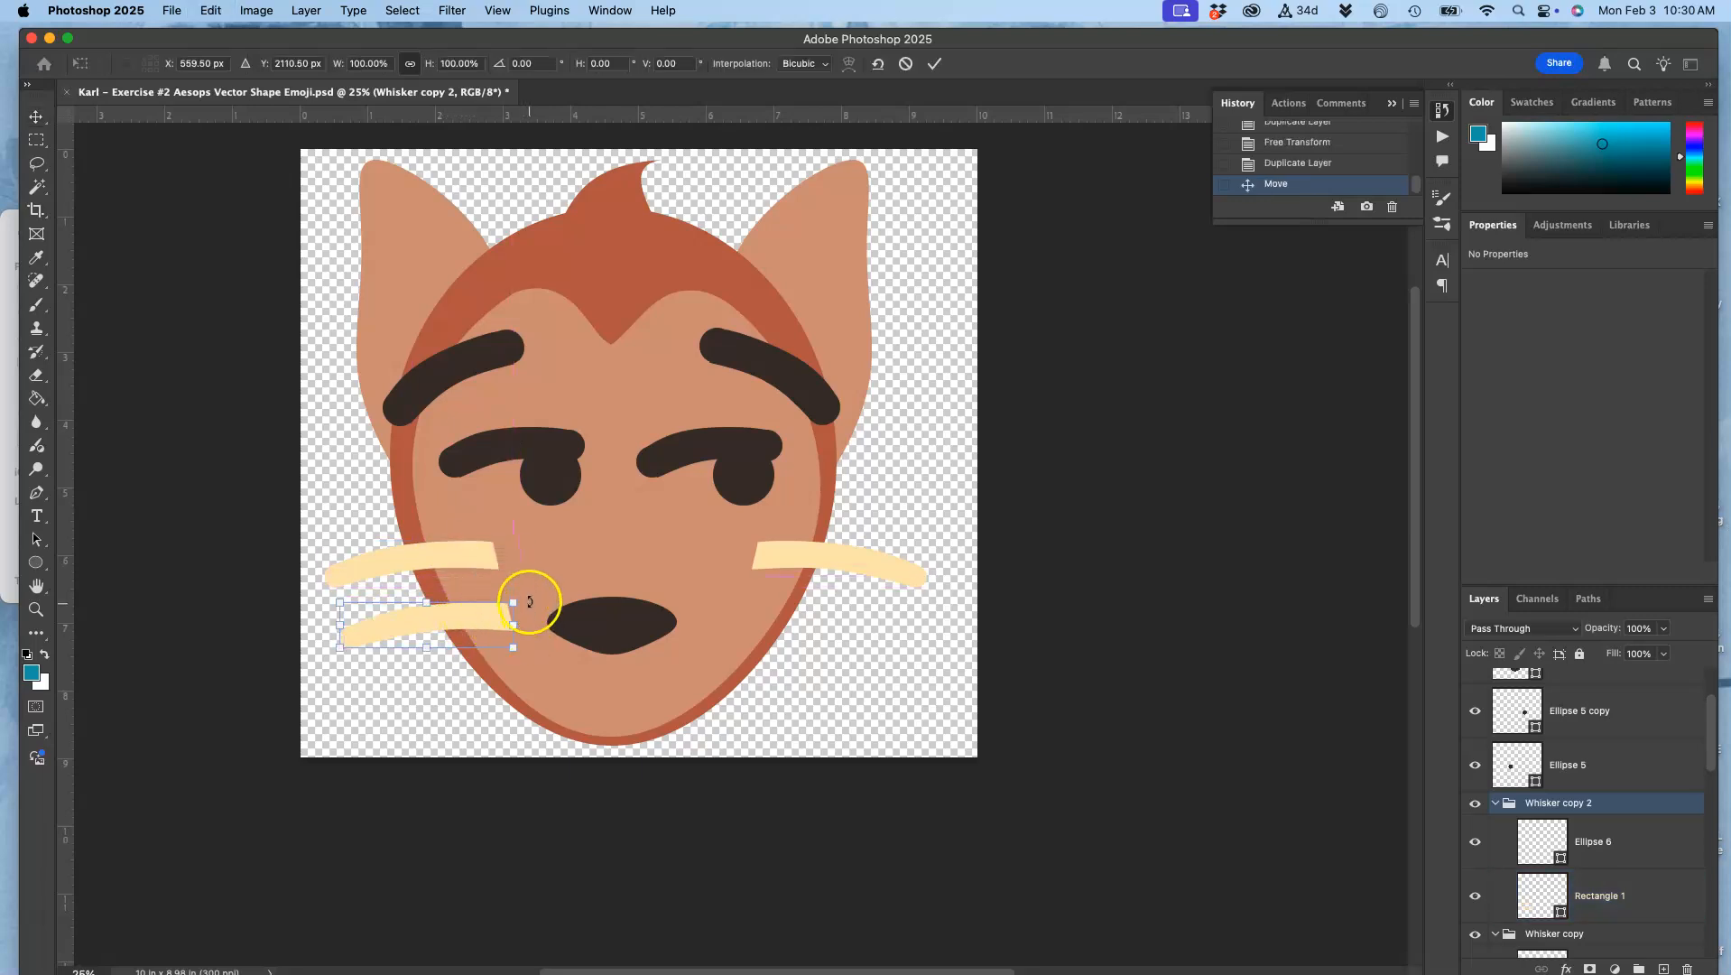
{"action": "left_click_drag", "start_coordinate": [528, 599], "coordinate": [489, 607]}
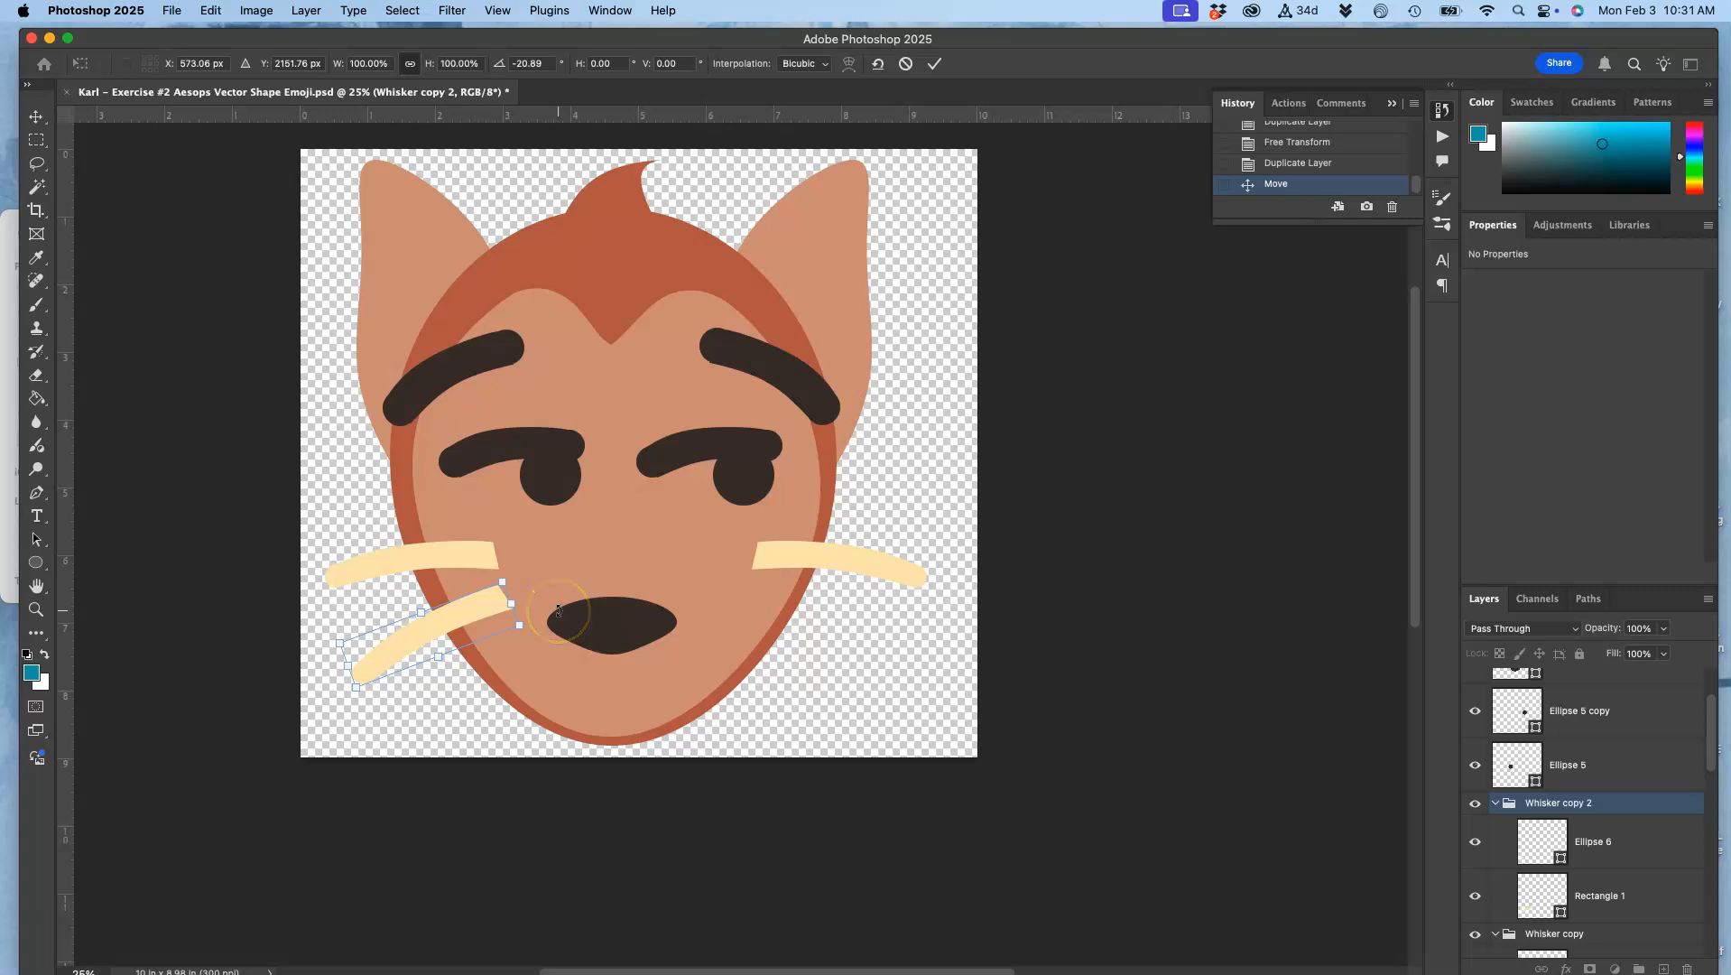
{"action": "key", "text": "Return"}
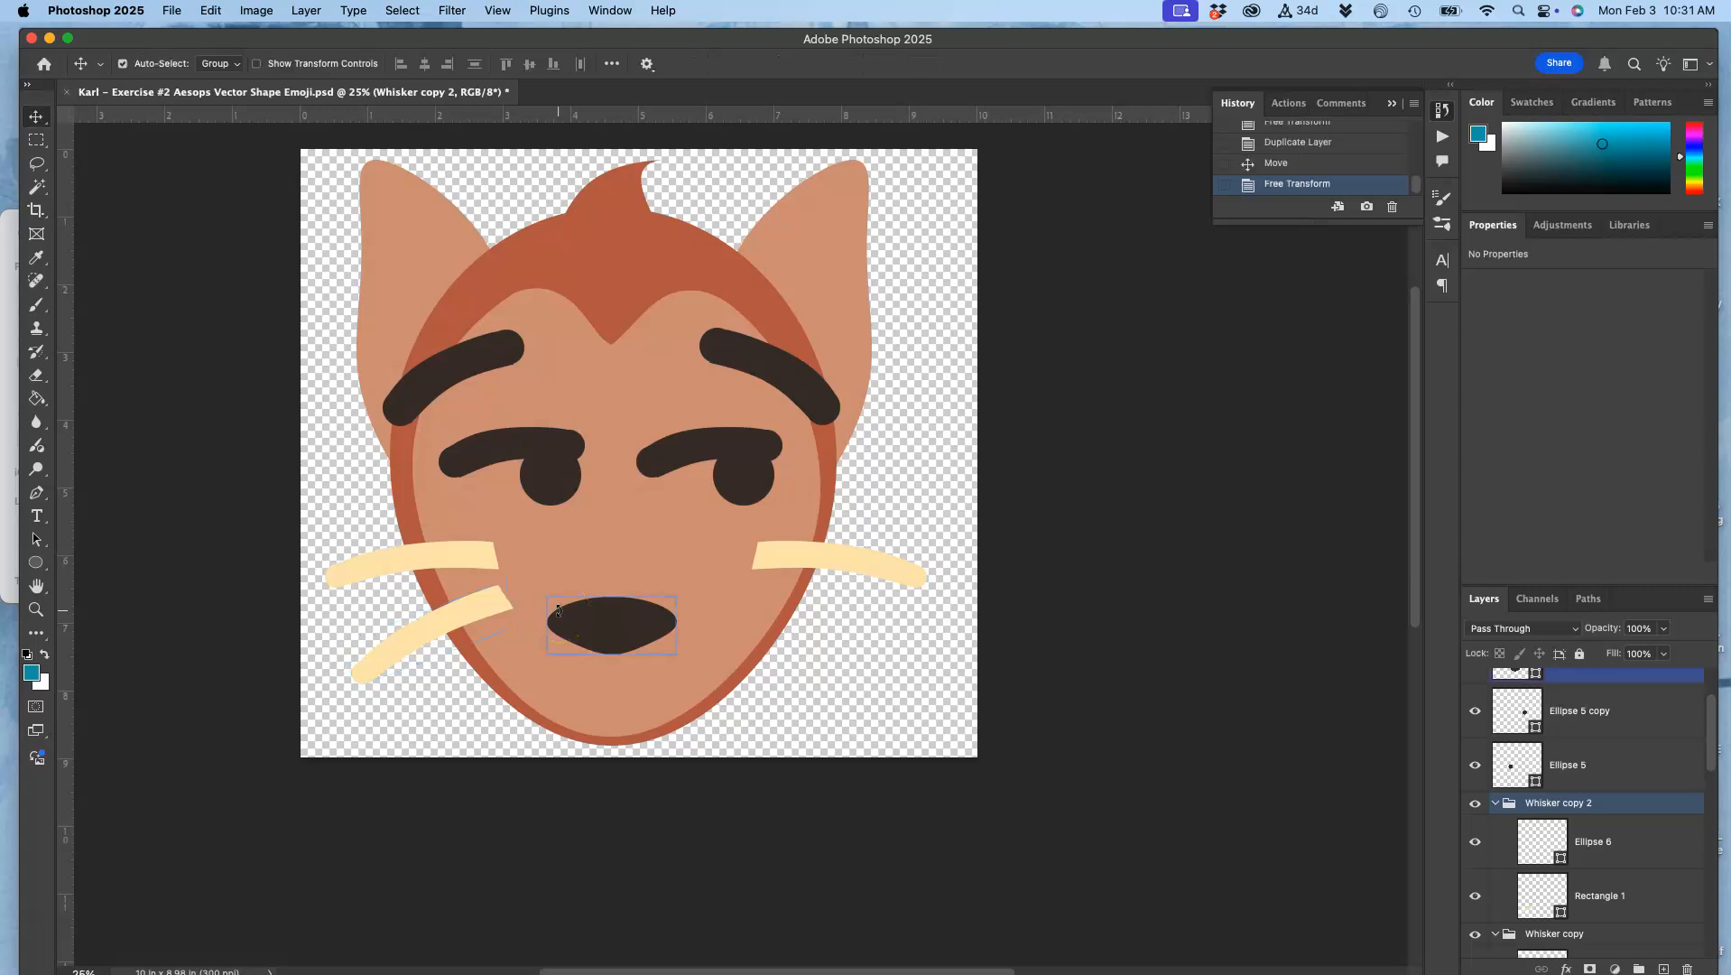
Step: Warp Rectangle 1 in Whisker copy 2 so the lower corner of its inner end moves inward
{"action": "key", "text": "super+equal"}
{"action": "key", "text": "super+equal"}
{"action": "key", "text": "super+equal"}
{"action": "scroll", "coordinate": [558, 610], "scroll_direction": "left", "scroll_amount": 6}
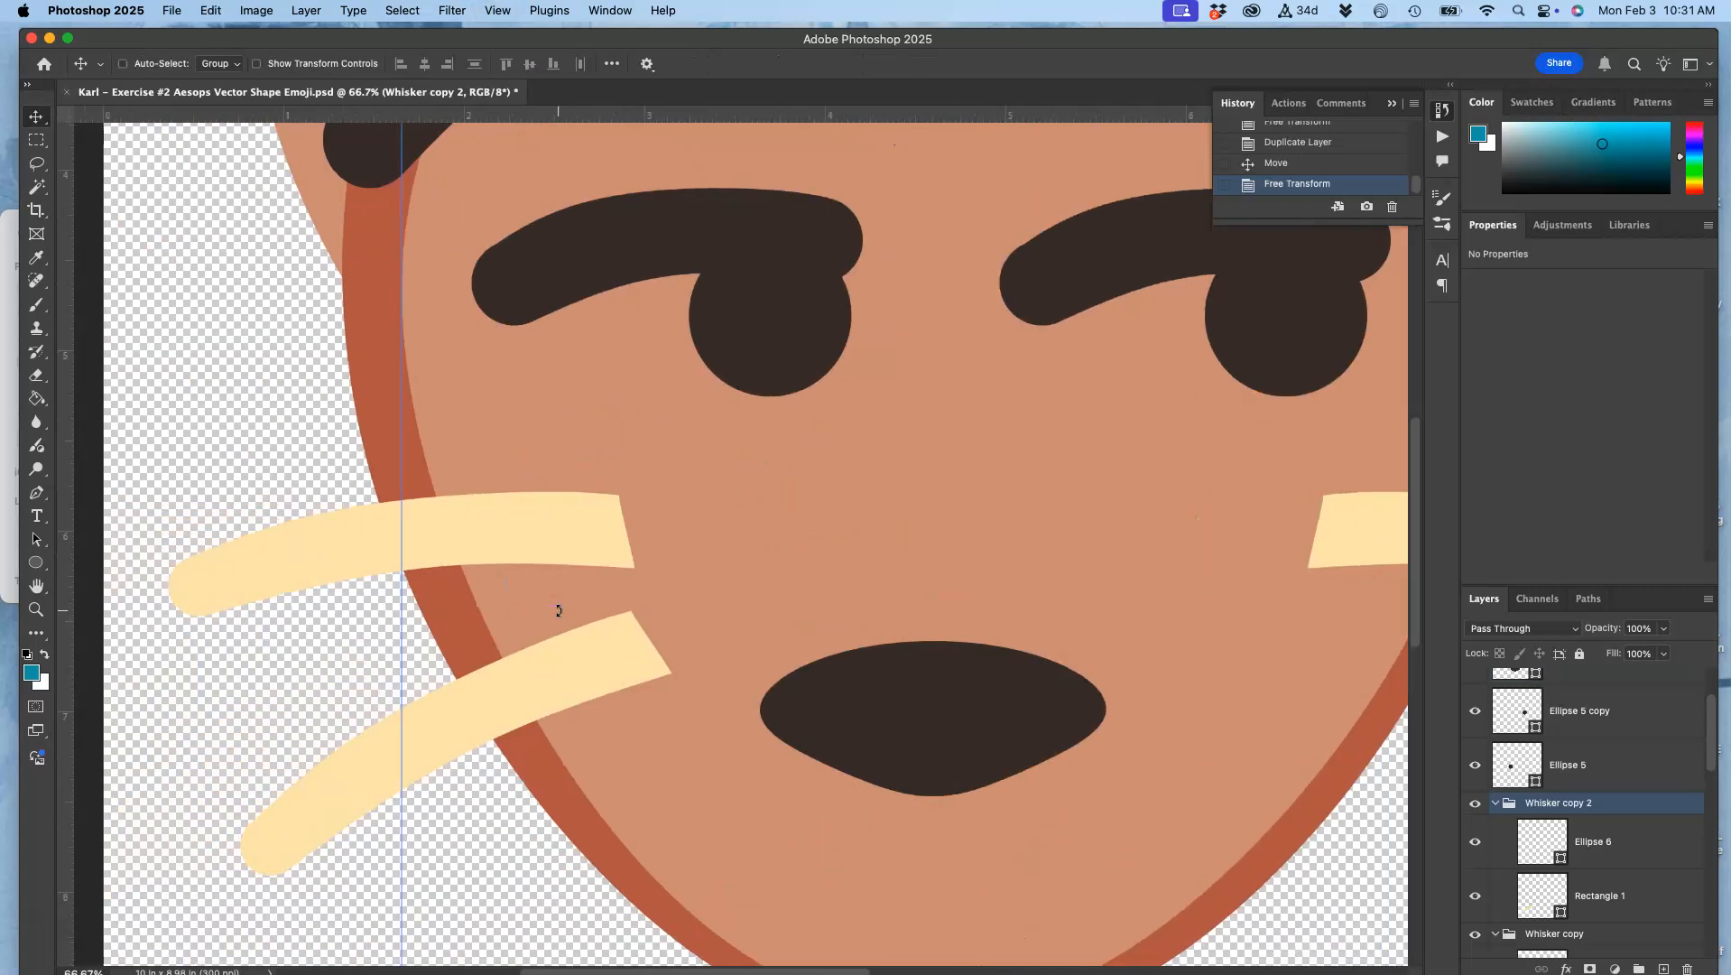
{"action": "left_click", "coordinate": [625, 657]}
{"action": "left_click", "coordinate": [1581, 895]}
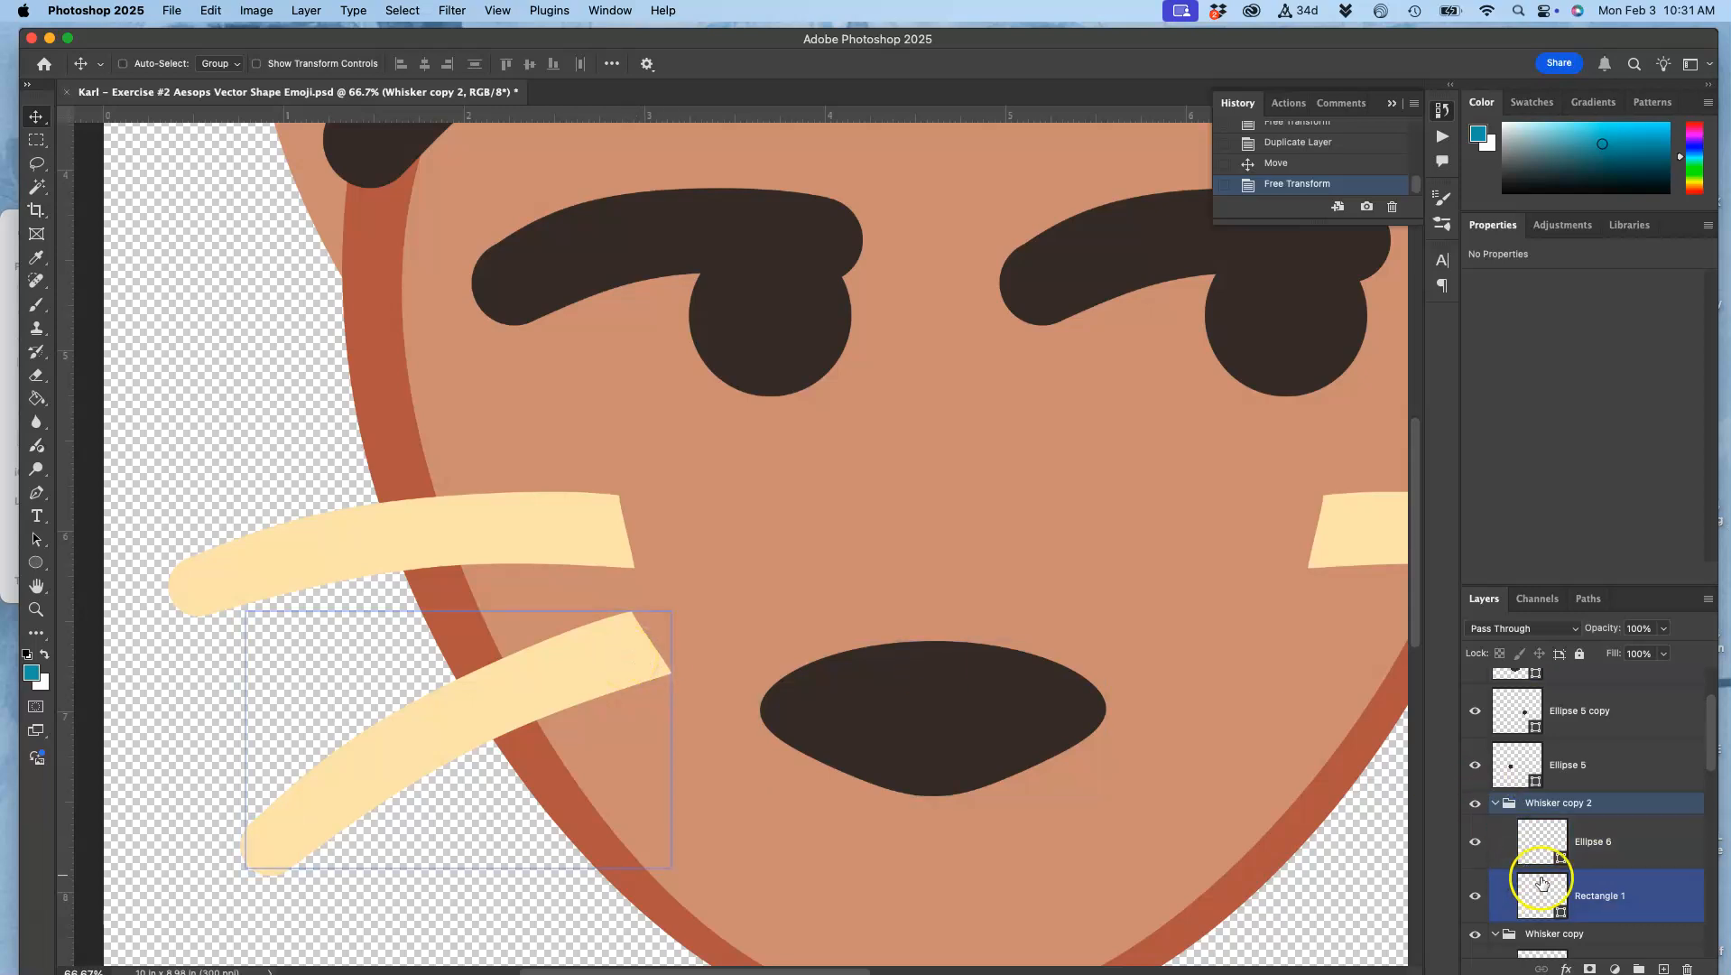
{"action": "key", "text": "super+t"}
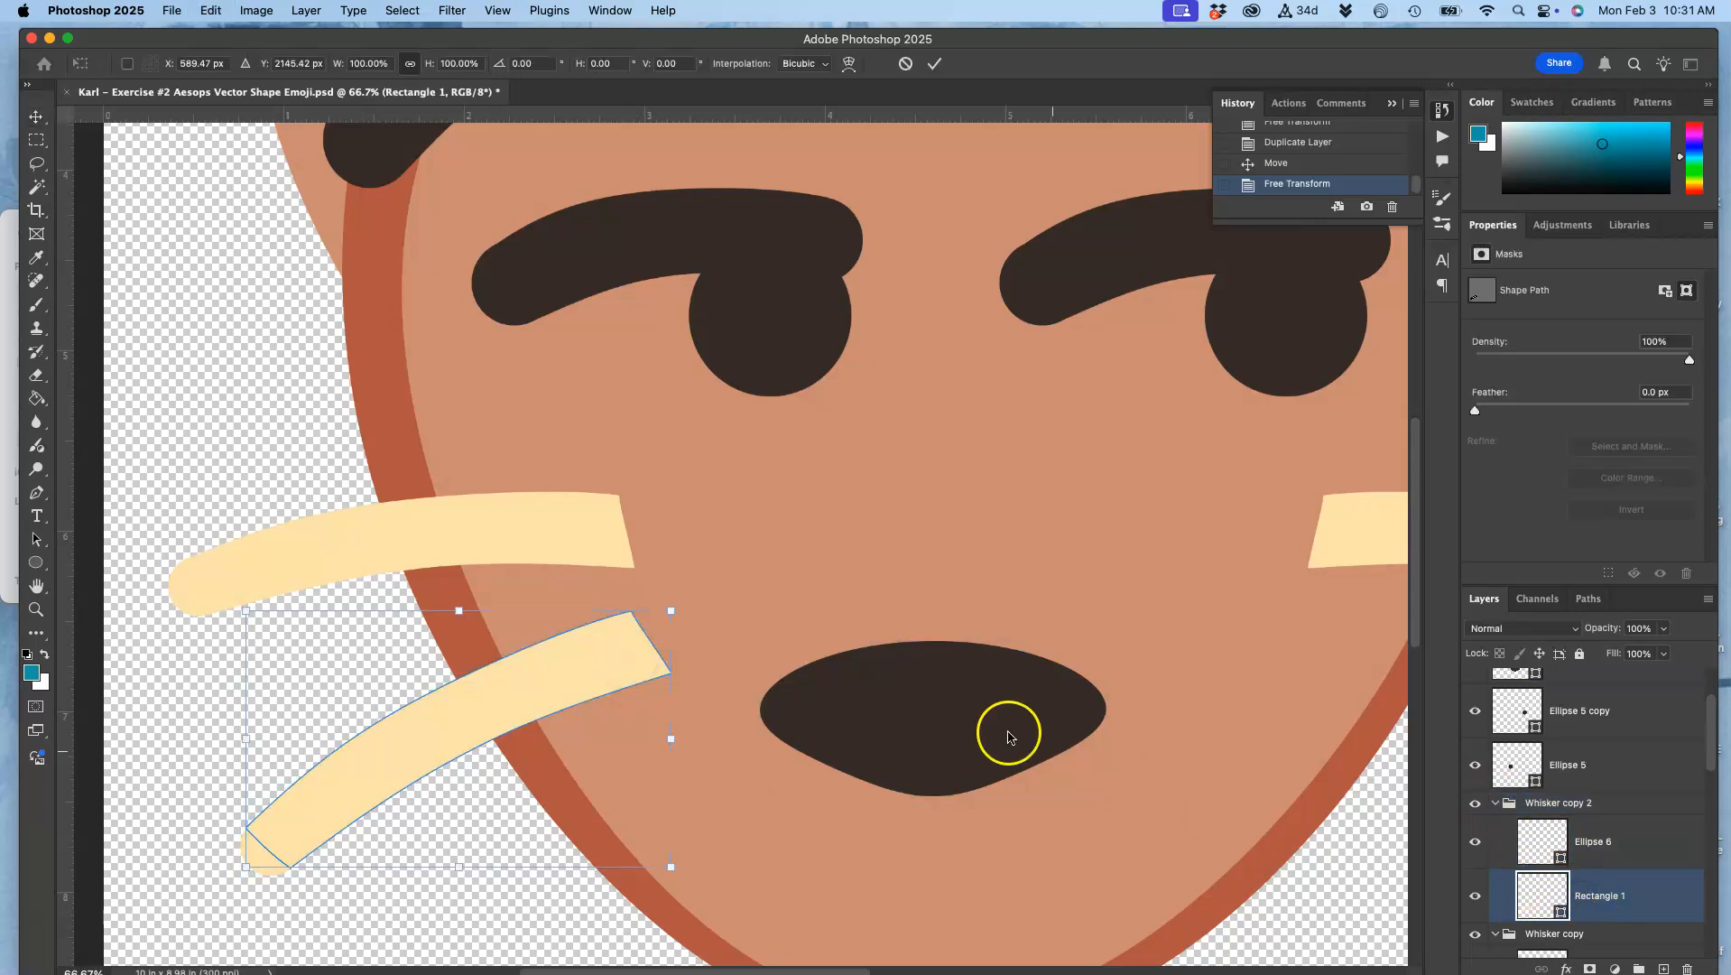
{"action": "right_click", "coordinate": [600, 665]}
{"action": "left_click", "coordinate": [648, 659]}
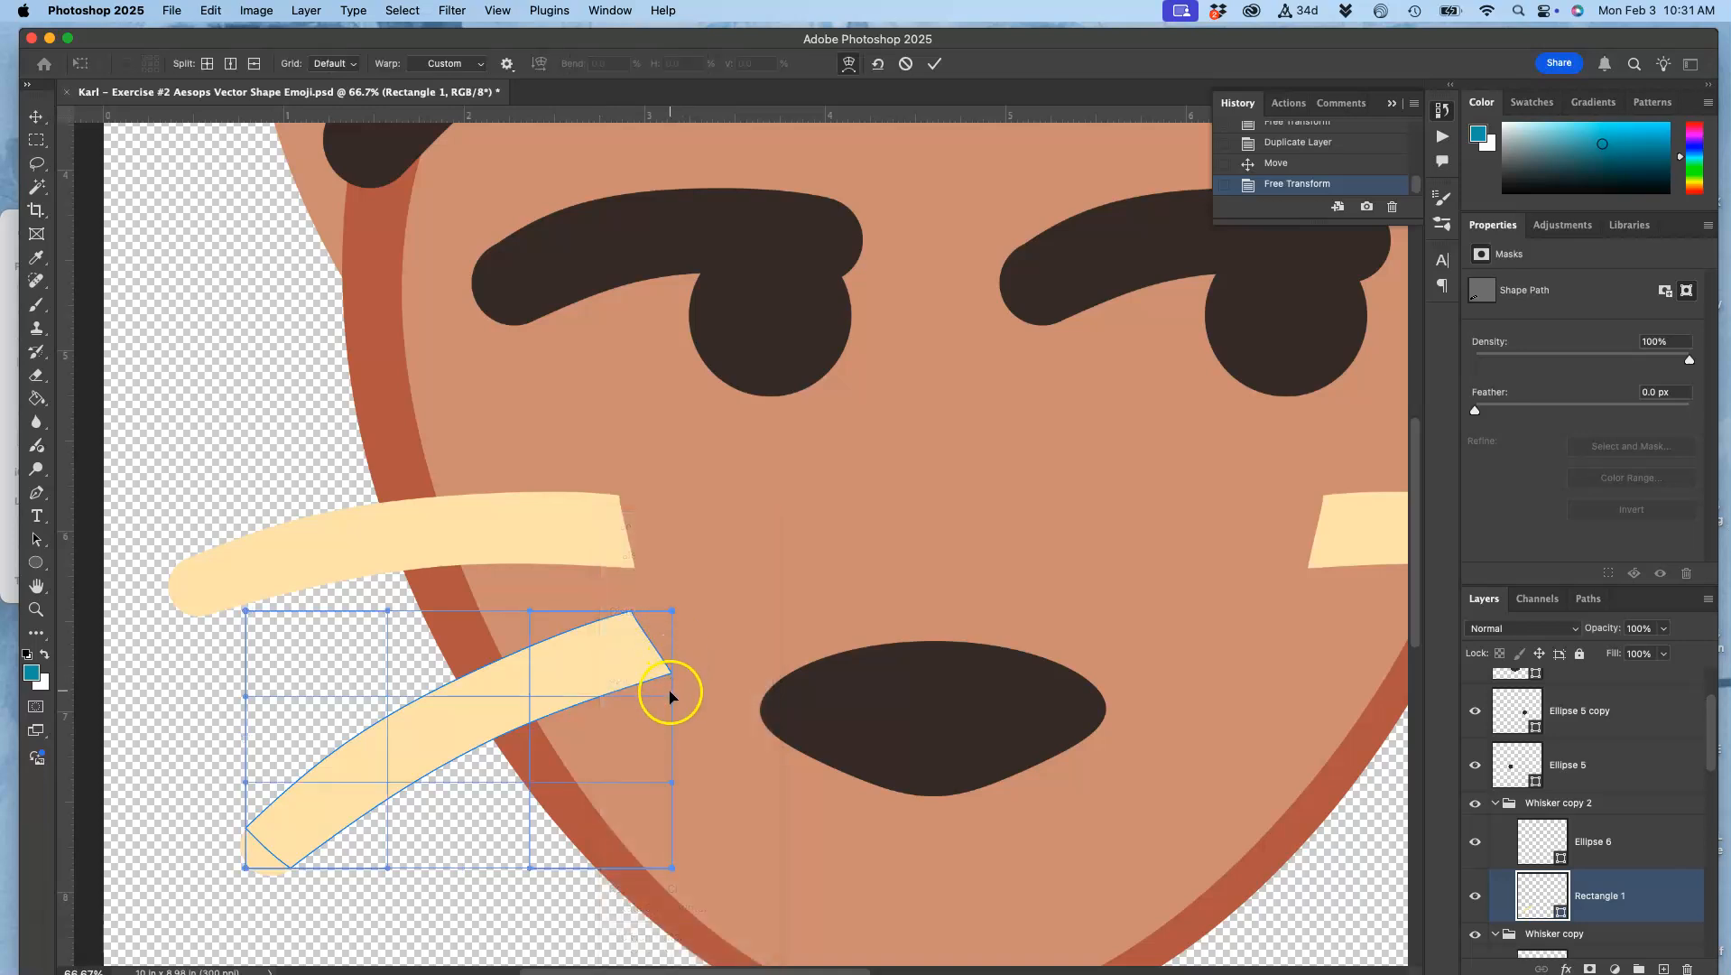
{"action": "left_click_drag", "start_coordinate": [670, 697], "coordinate": [622, 702]}
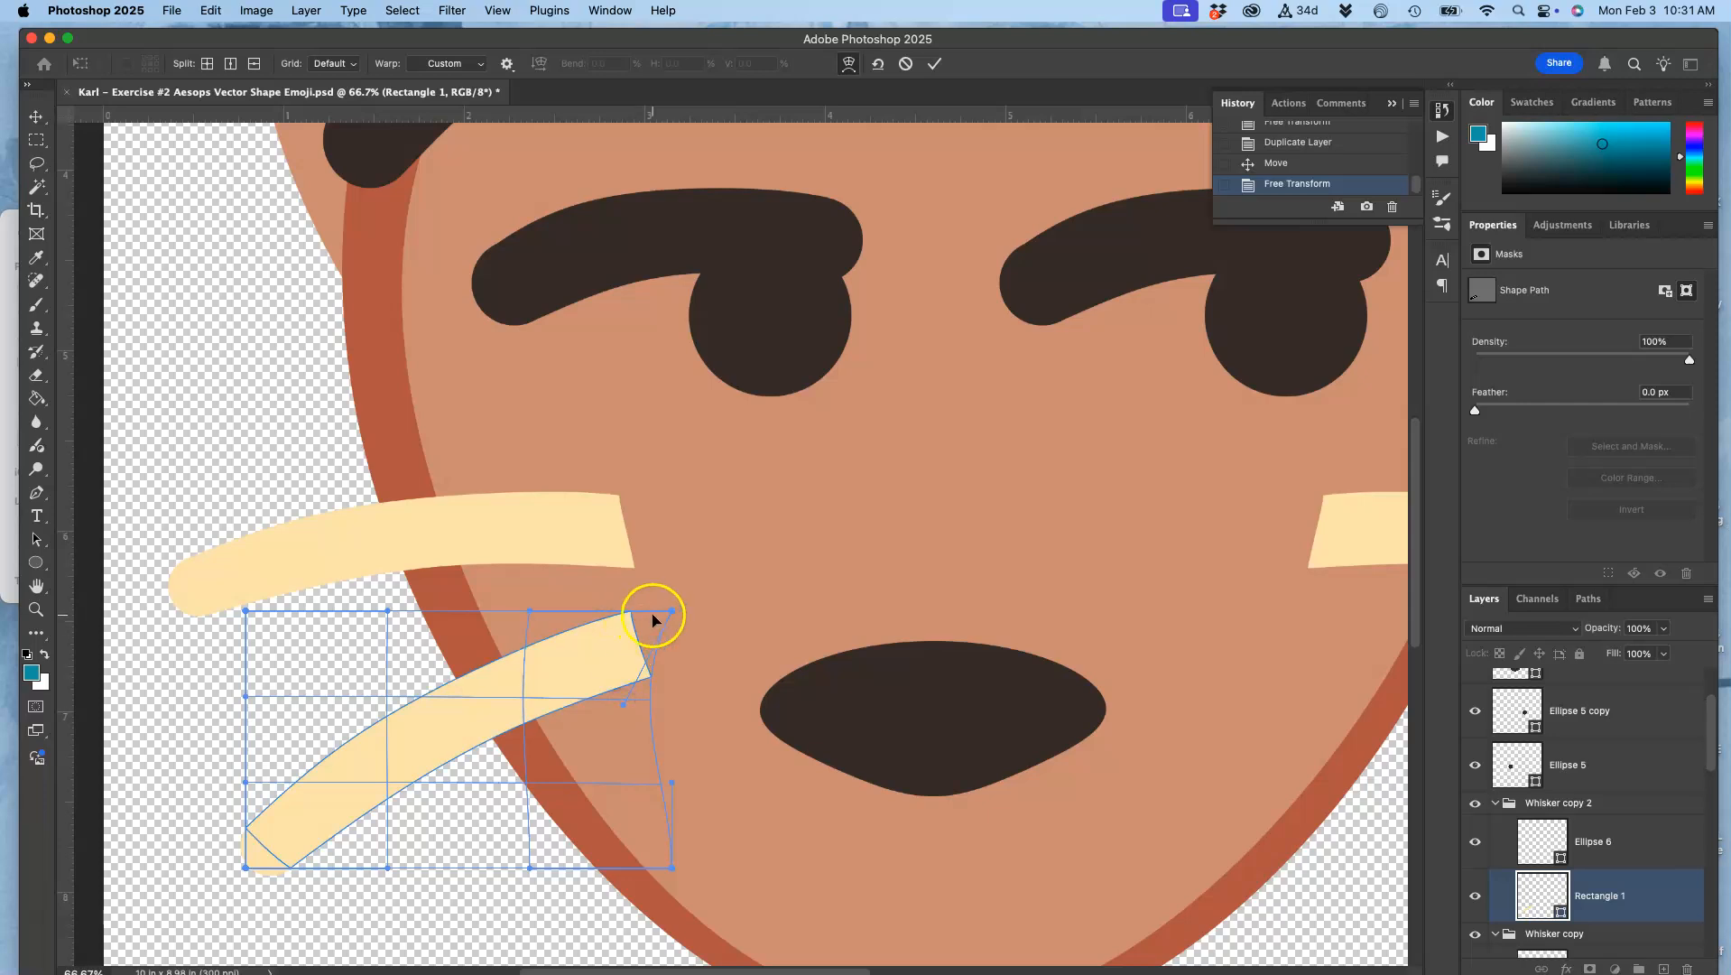
Step: Refine the lower left whisker's warp by pulling its inner end slightly outward toward the mouth, and apply it
{"action": "left_click_drag", "start_coordinate": [620, 641], "coordinate": [630, 636]}
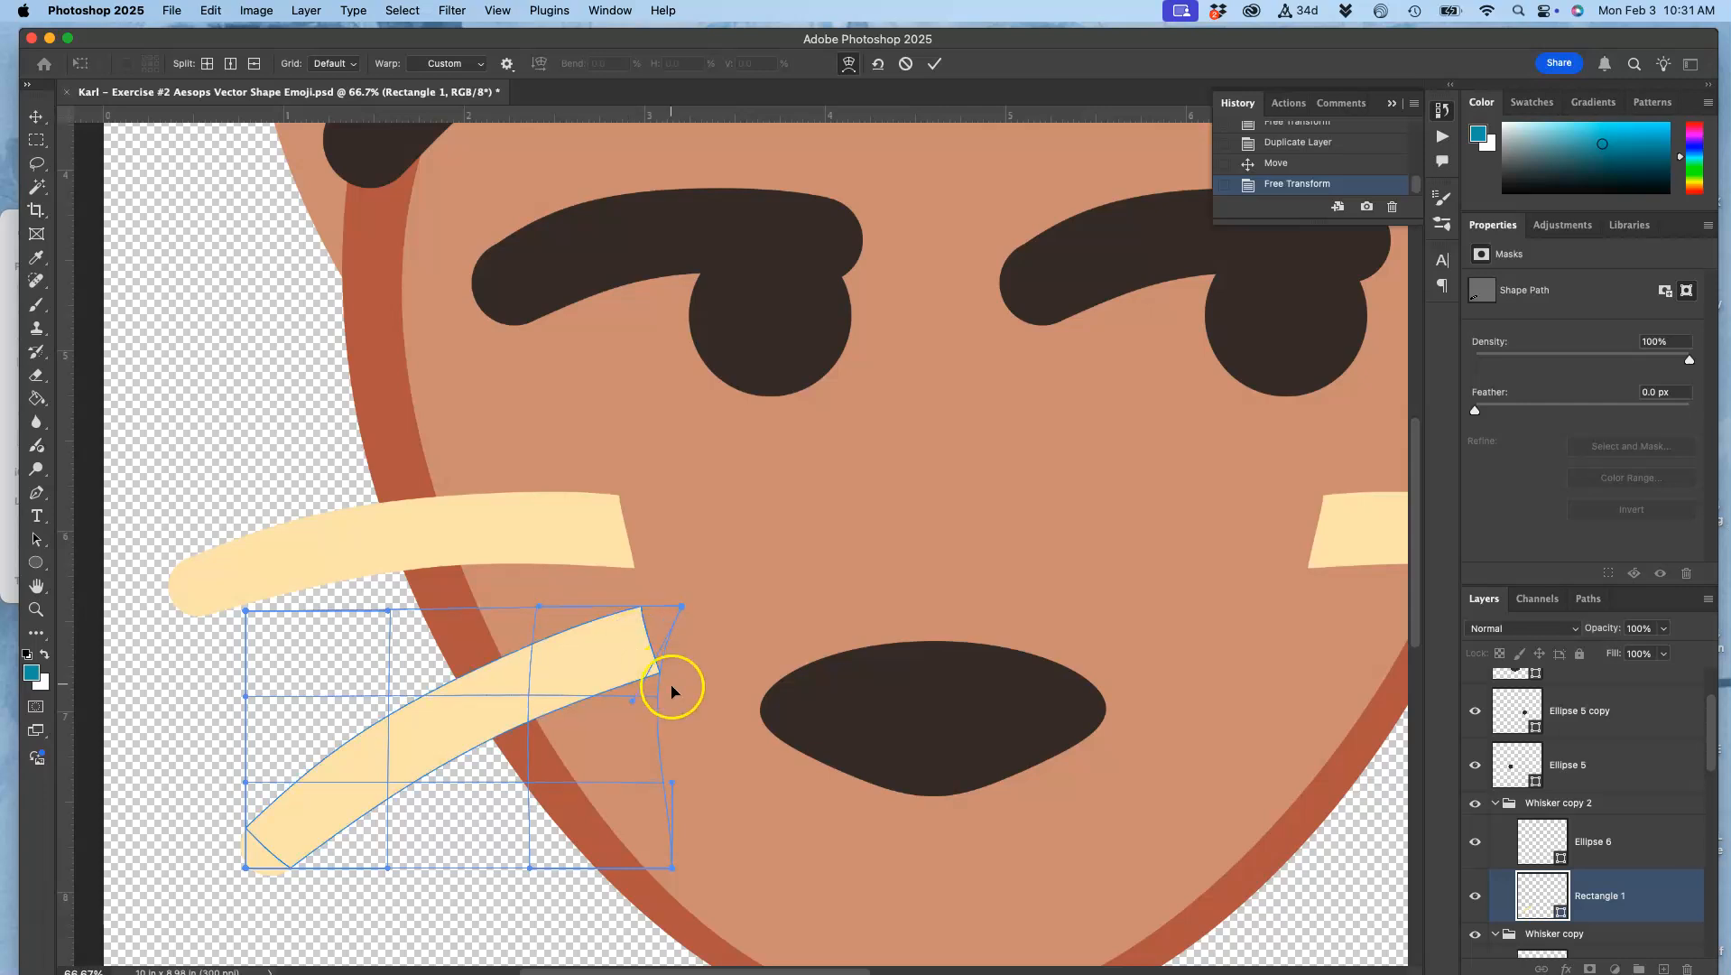
{"action": "left_click_drag", "start_coordinate": [673, 870], "coordinate": [680, 867]}
{"action": "left_click_drag", "start_coordinate": [658, 698], "coordinate": [665, 696]}
{"action": "key", "text": "Return"}
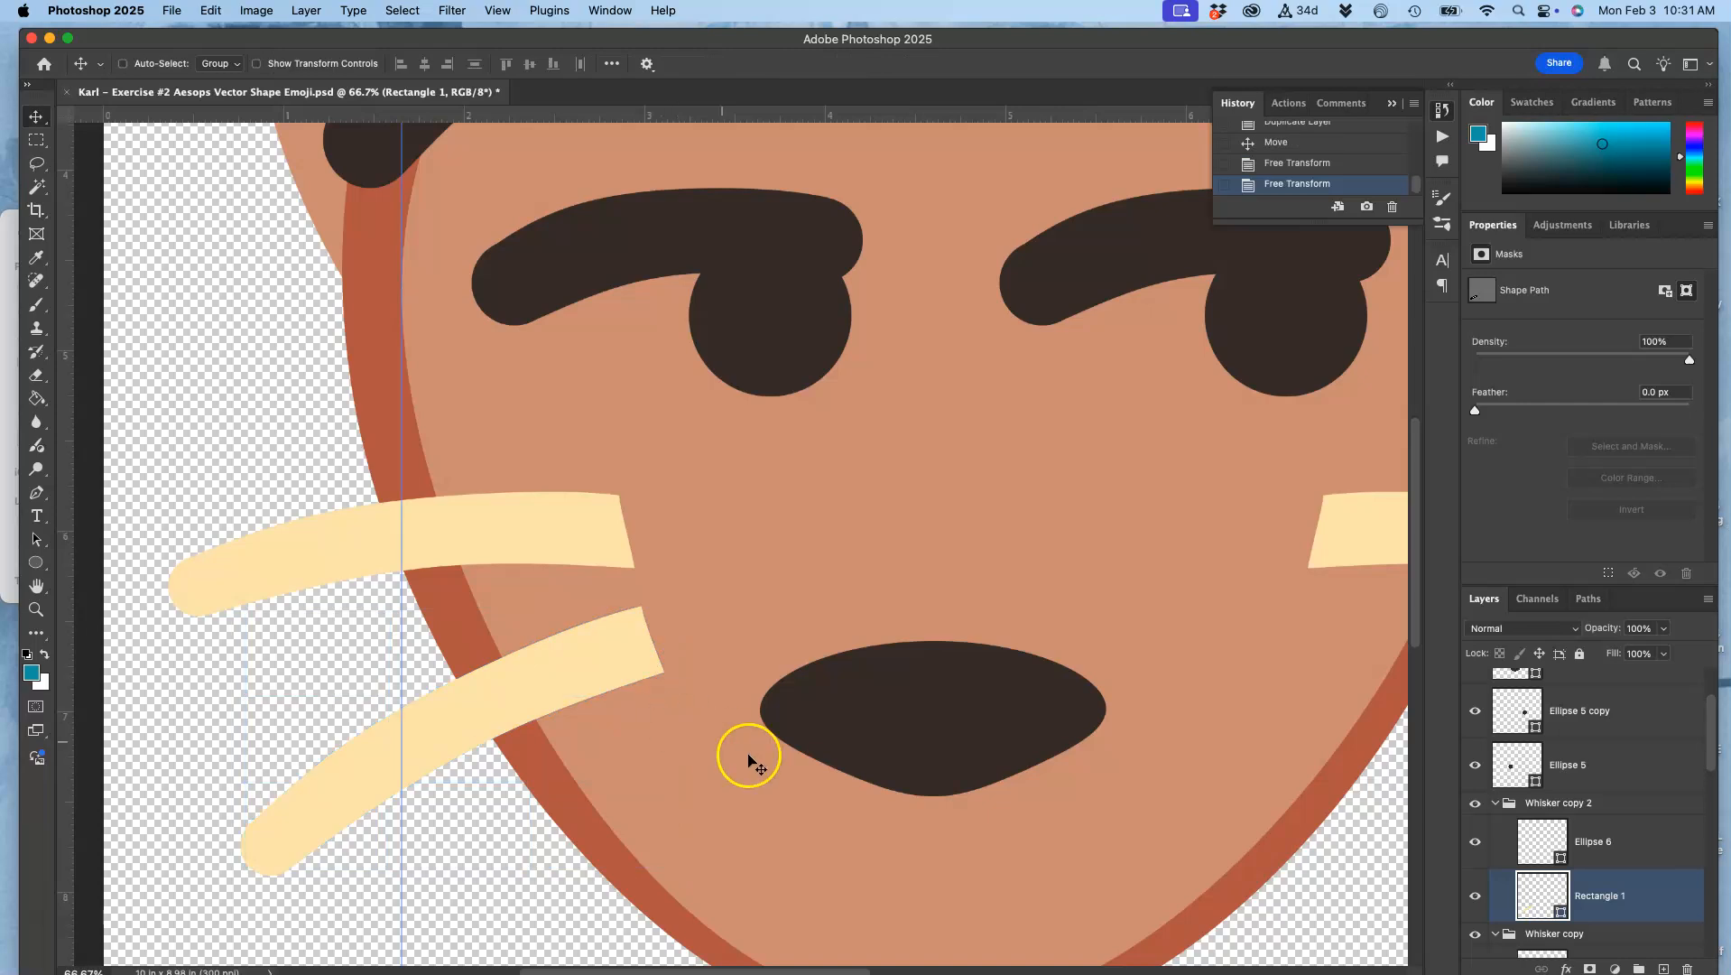
Step: Duplicate the Whisker copy 2 group and flip the duplicate horizontally
{"action": "scroll", "coordinate": [773, 857], "scroll_direction": "down", "scroll_amount": 2}
{"action": "scroll", "coordinate": [773, 862], "scroll_direction": "right", "scroll_amount": 2}
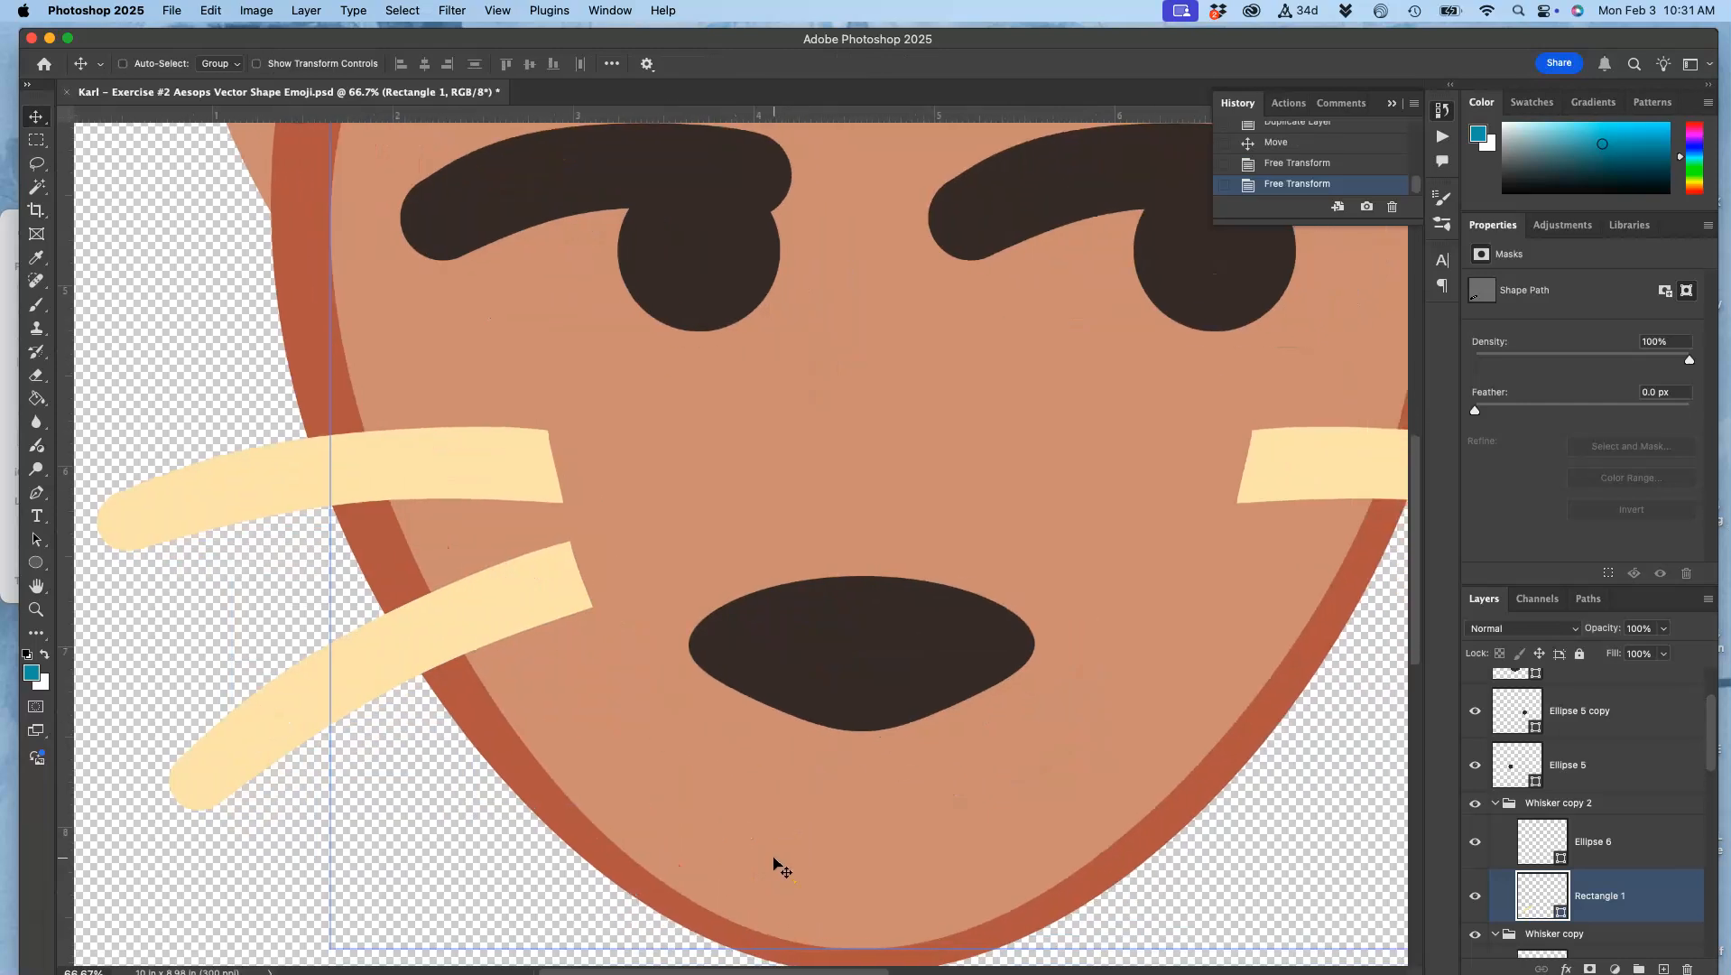
{"action": "left_click", "coordinate": [1569, 805]}
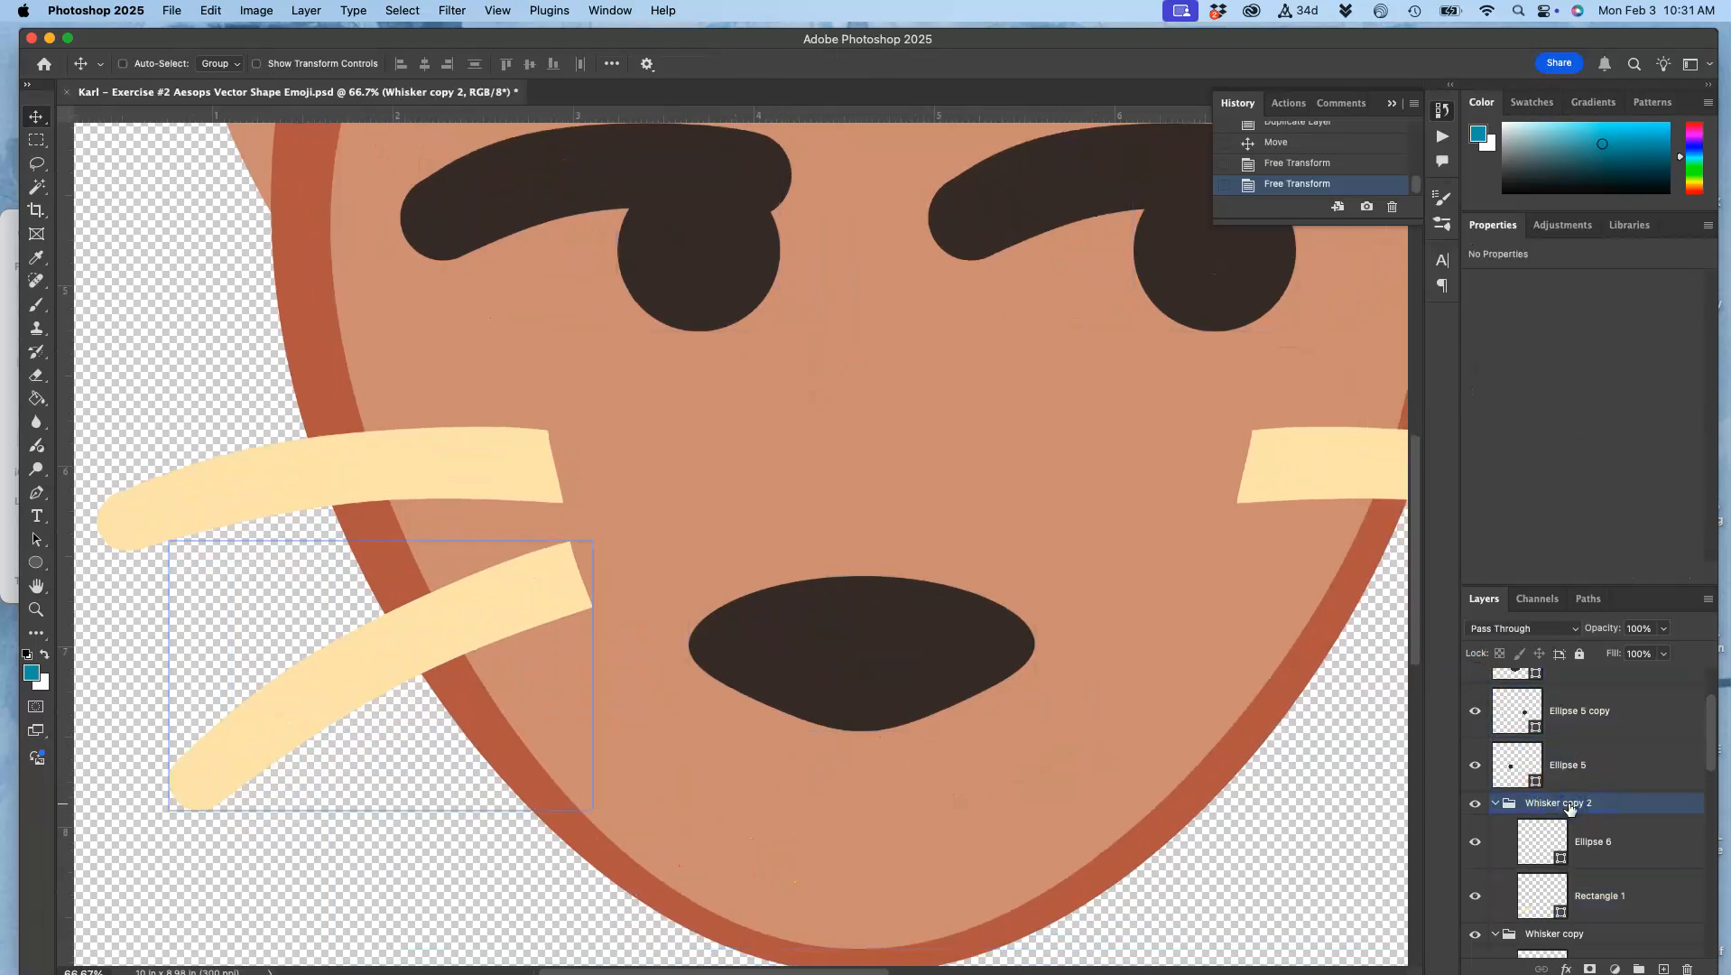
{"action": "key", "text": "super+j"}
{"action": "key", "text": "super+t"}
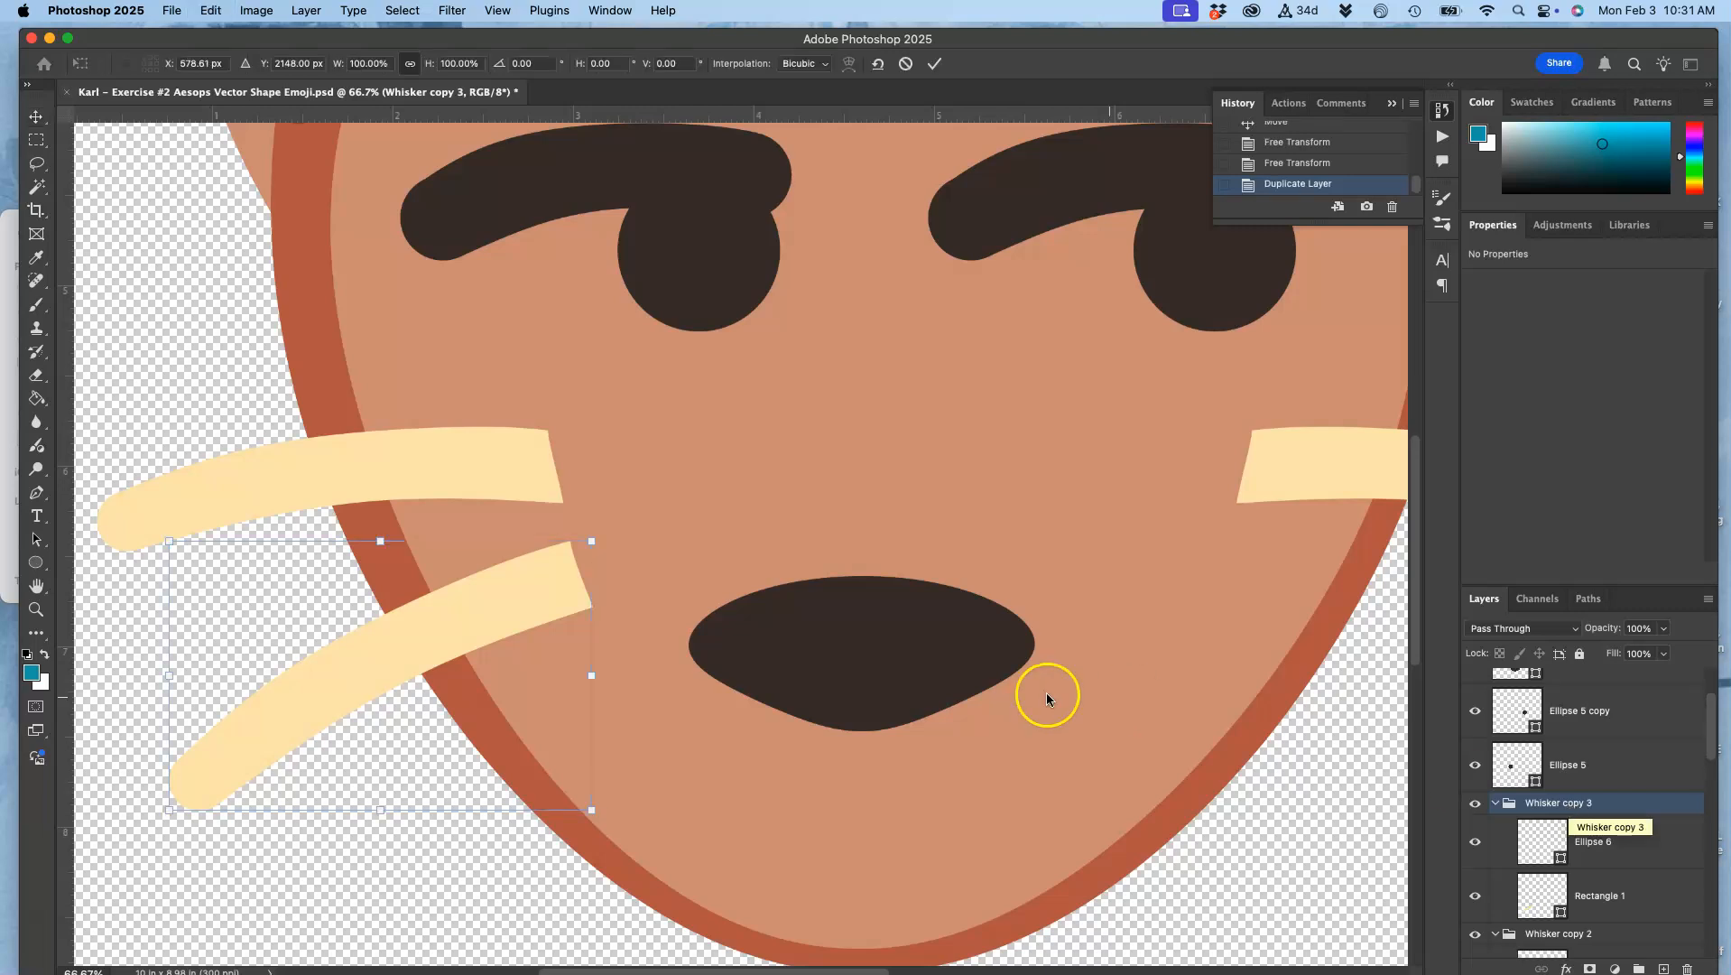
{"action": "right_click", "coordinate": [479, 630]}
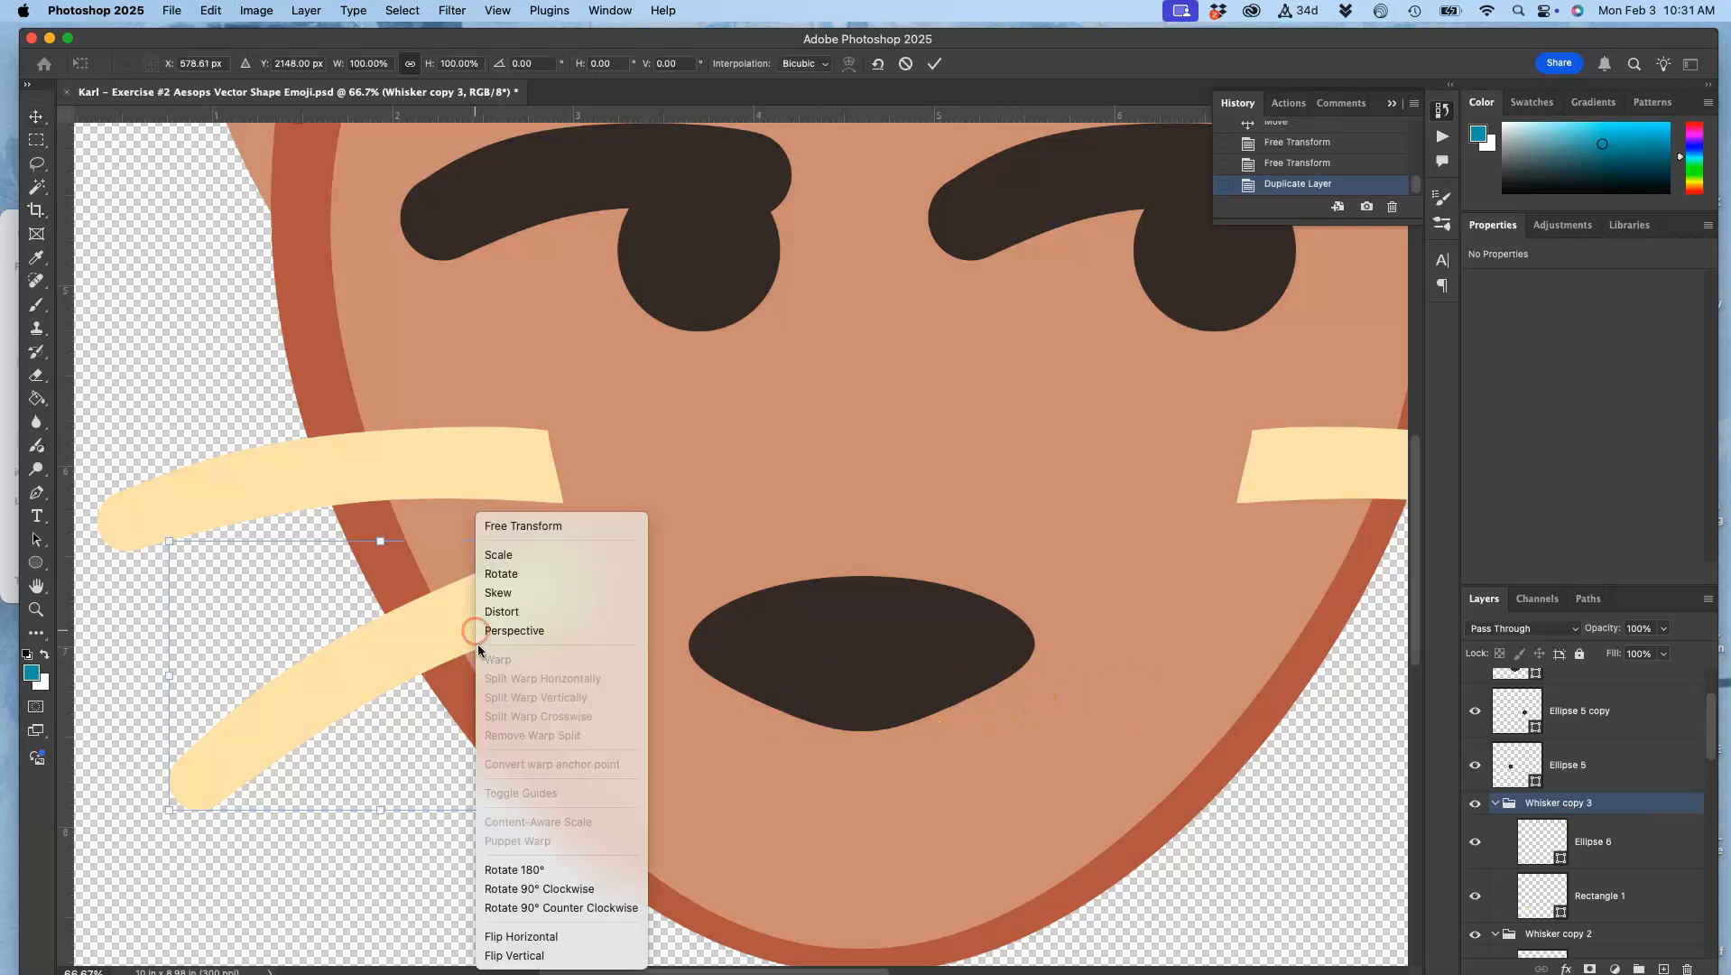
{"action": "left_click", "coordinate": [537, 936]}
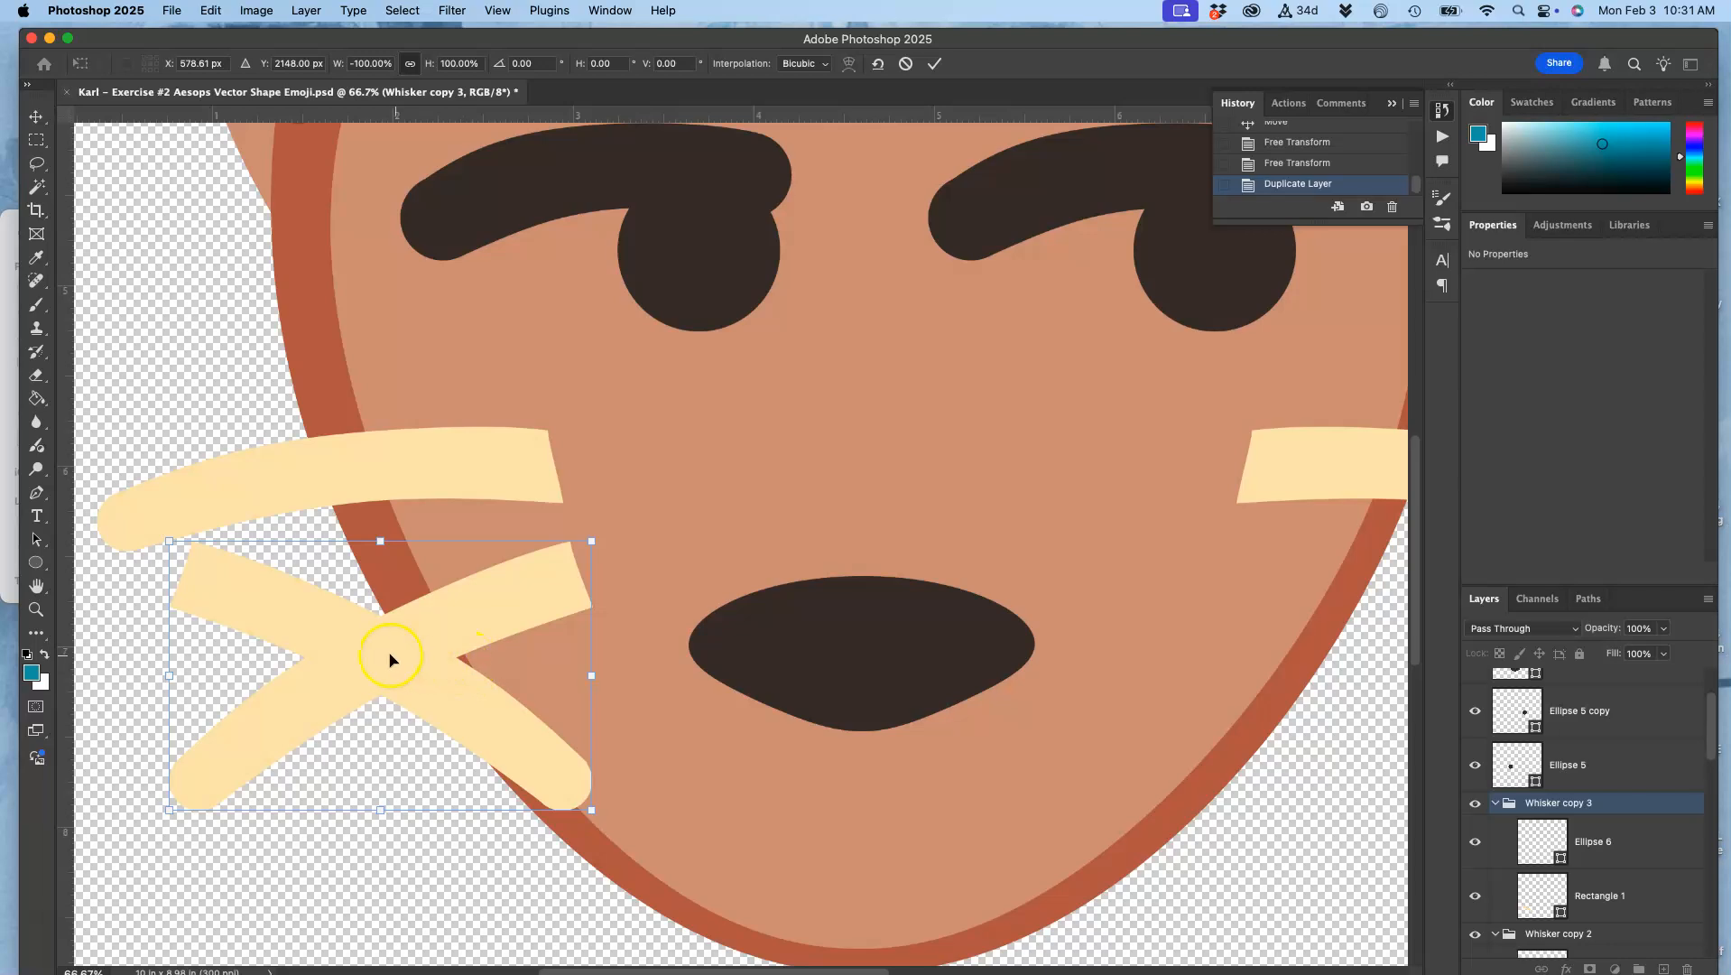
Step: Move the flipped lower whisker across to the right cheek, level with its counterpart and under the upper right whisker
{"action": "left_click_drag", "start_coordinate": [389, 655], "coordinate": [1357, 713]}
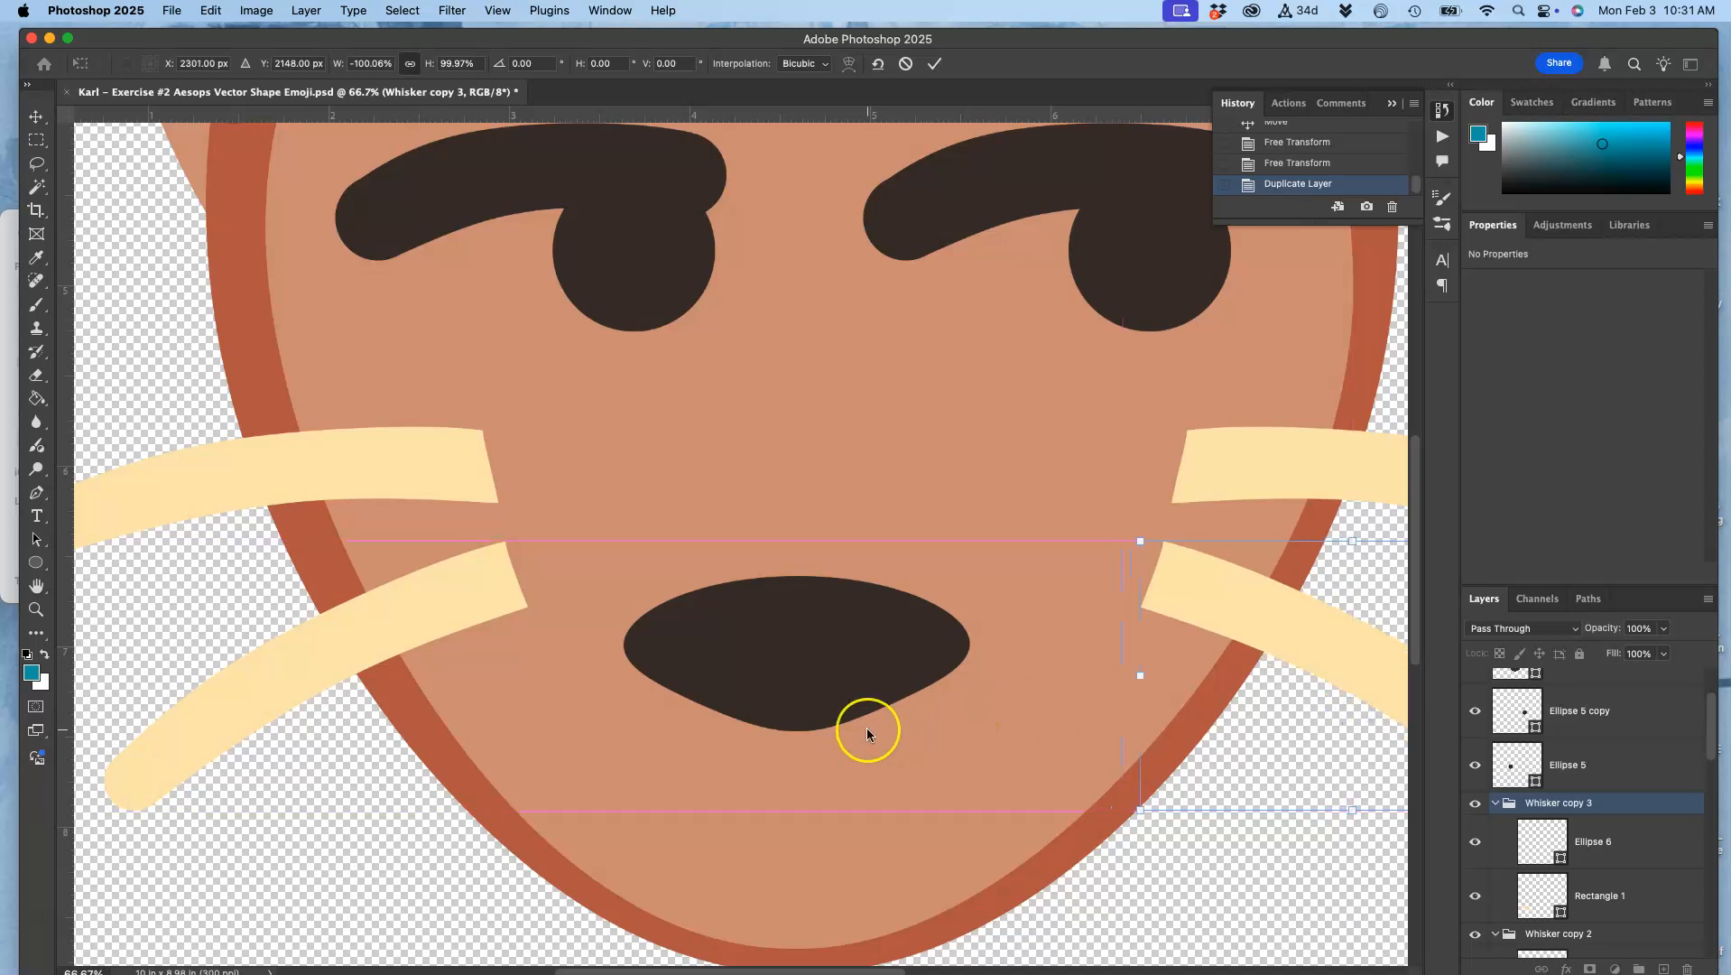
{"action": "key", "text": "super+minus"}
{"action": "key", "text": "super+minus"}
{"action": "key", "text": "super+minus"}
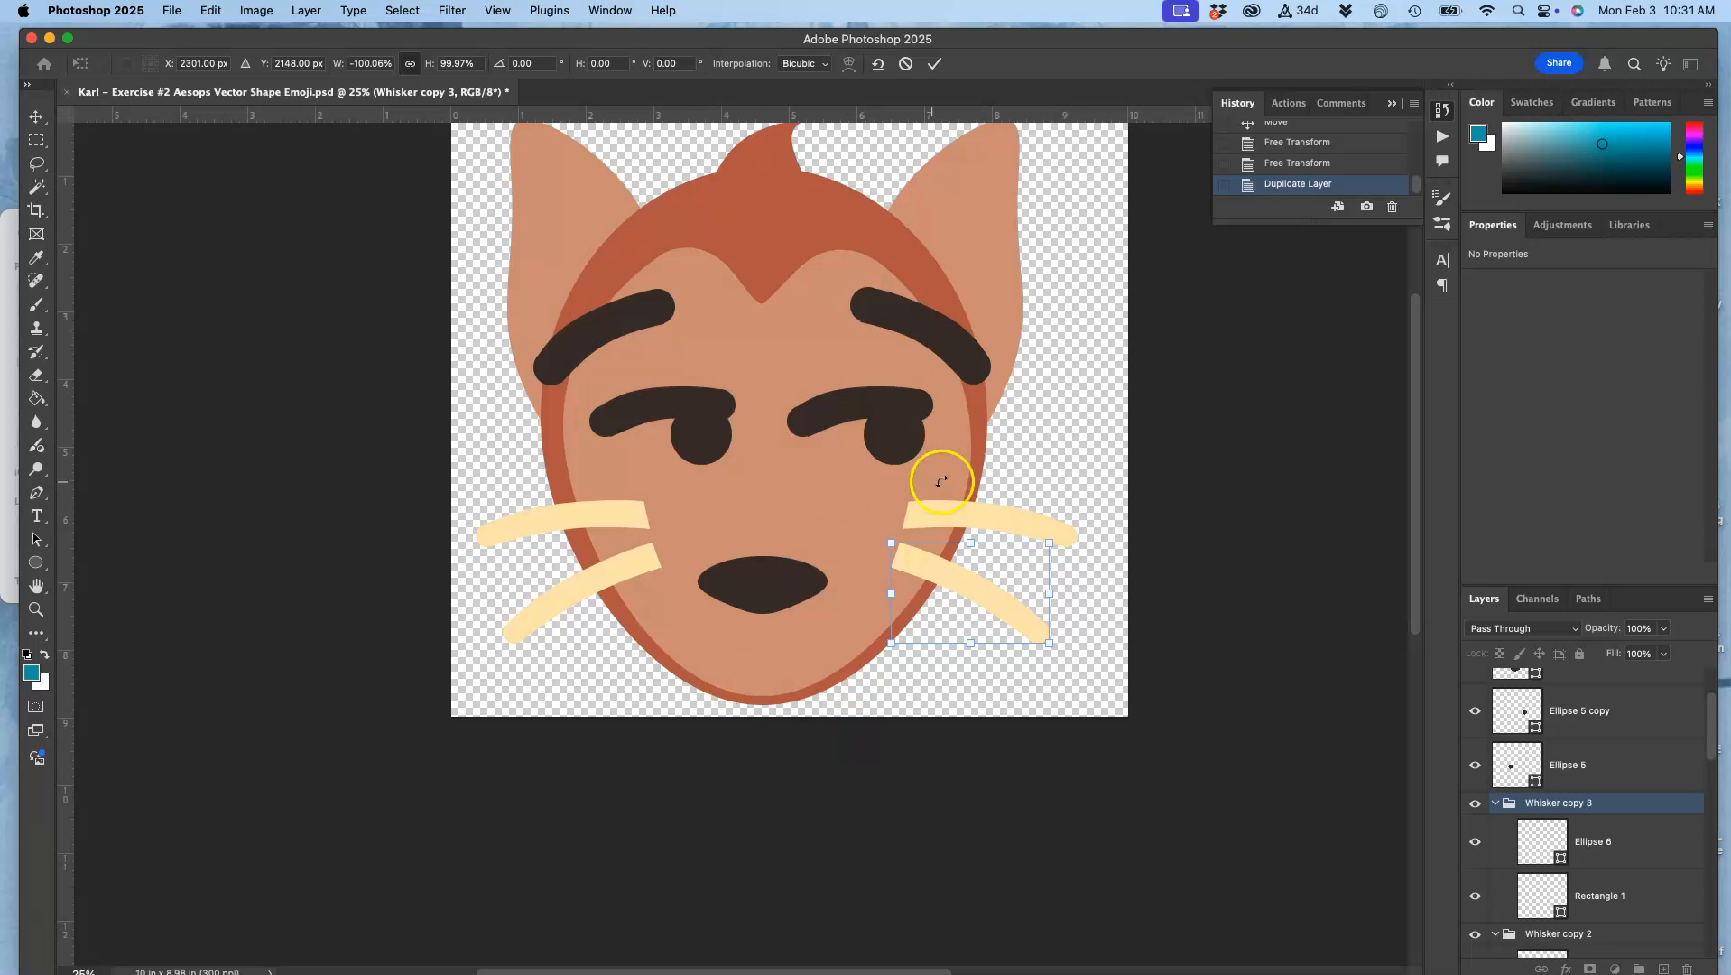
{"action": "scroll", "coordinate": [1051, 698], "scroll_direction": "right", "scroll_amount": 2}
{"action": "scroll", "coordinate": [1051, 698], "scroll_direction": "down", "scroll_amount": 1}
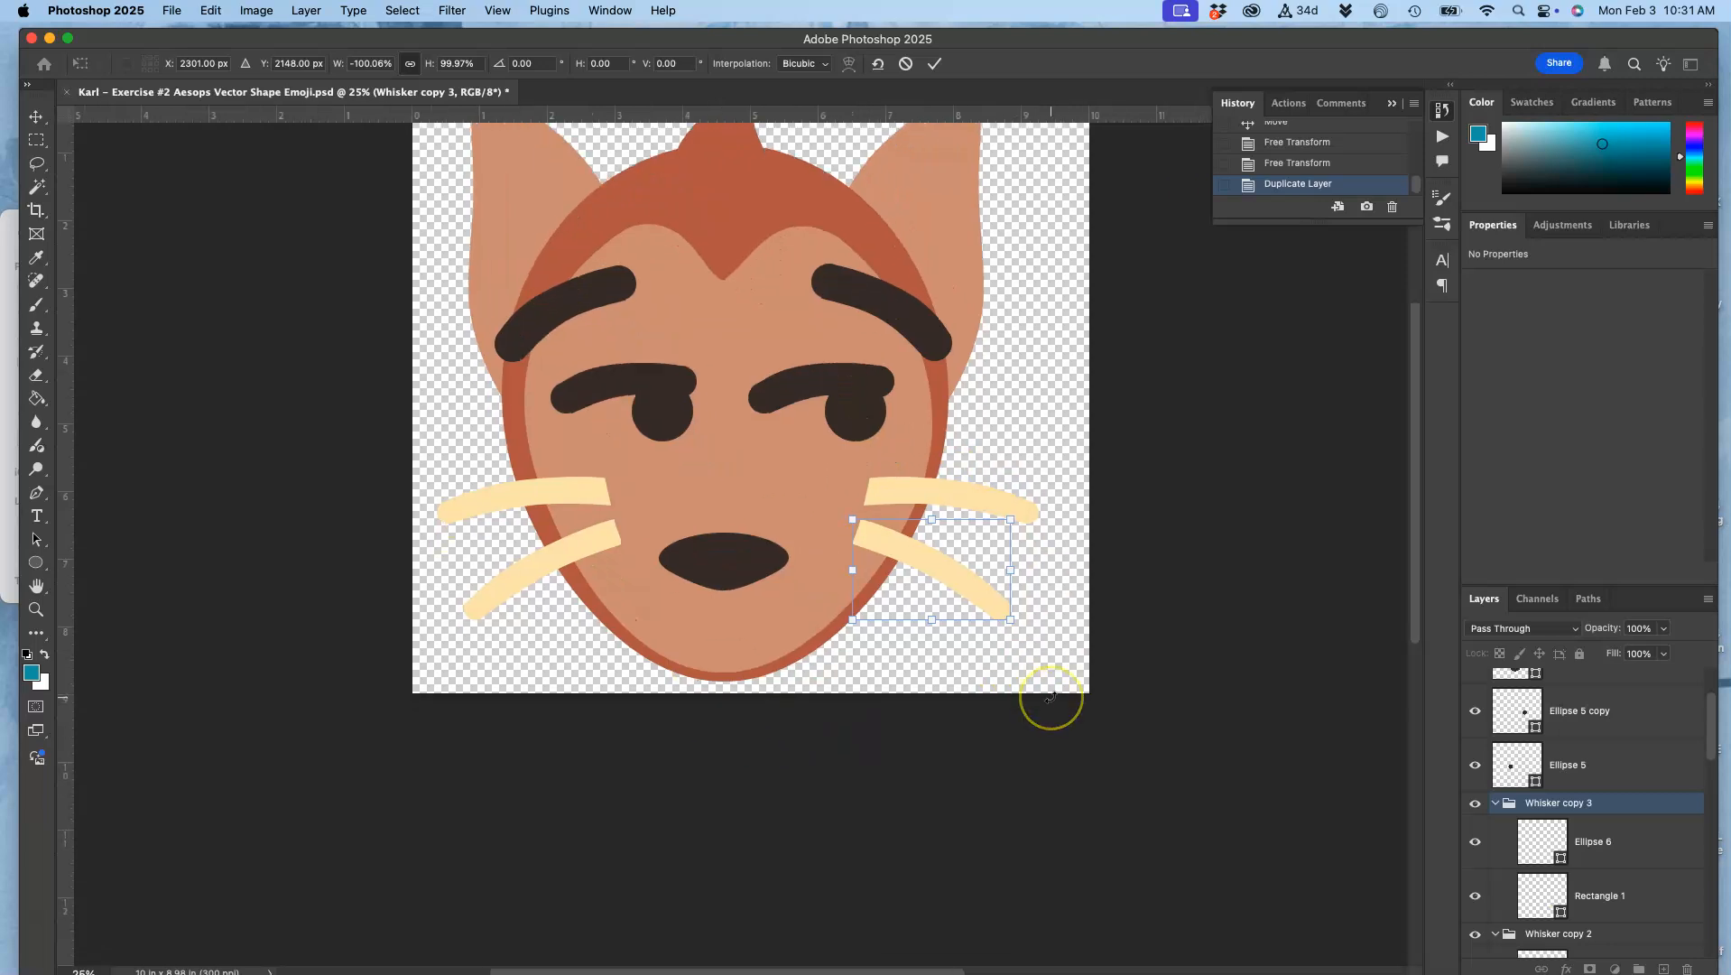
{"action": "scroll", "coordinate": [1051, 698], "scroll_direction": "left", "scroll_amount": 1}
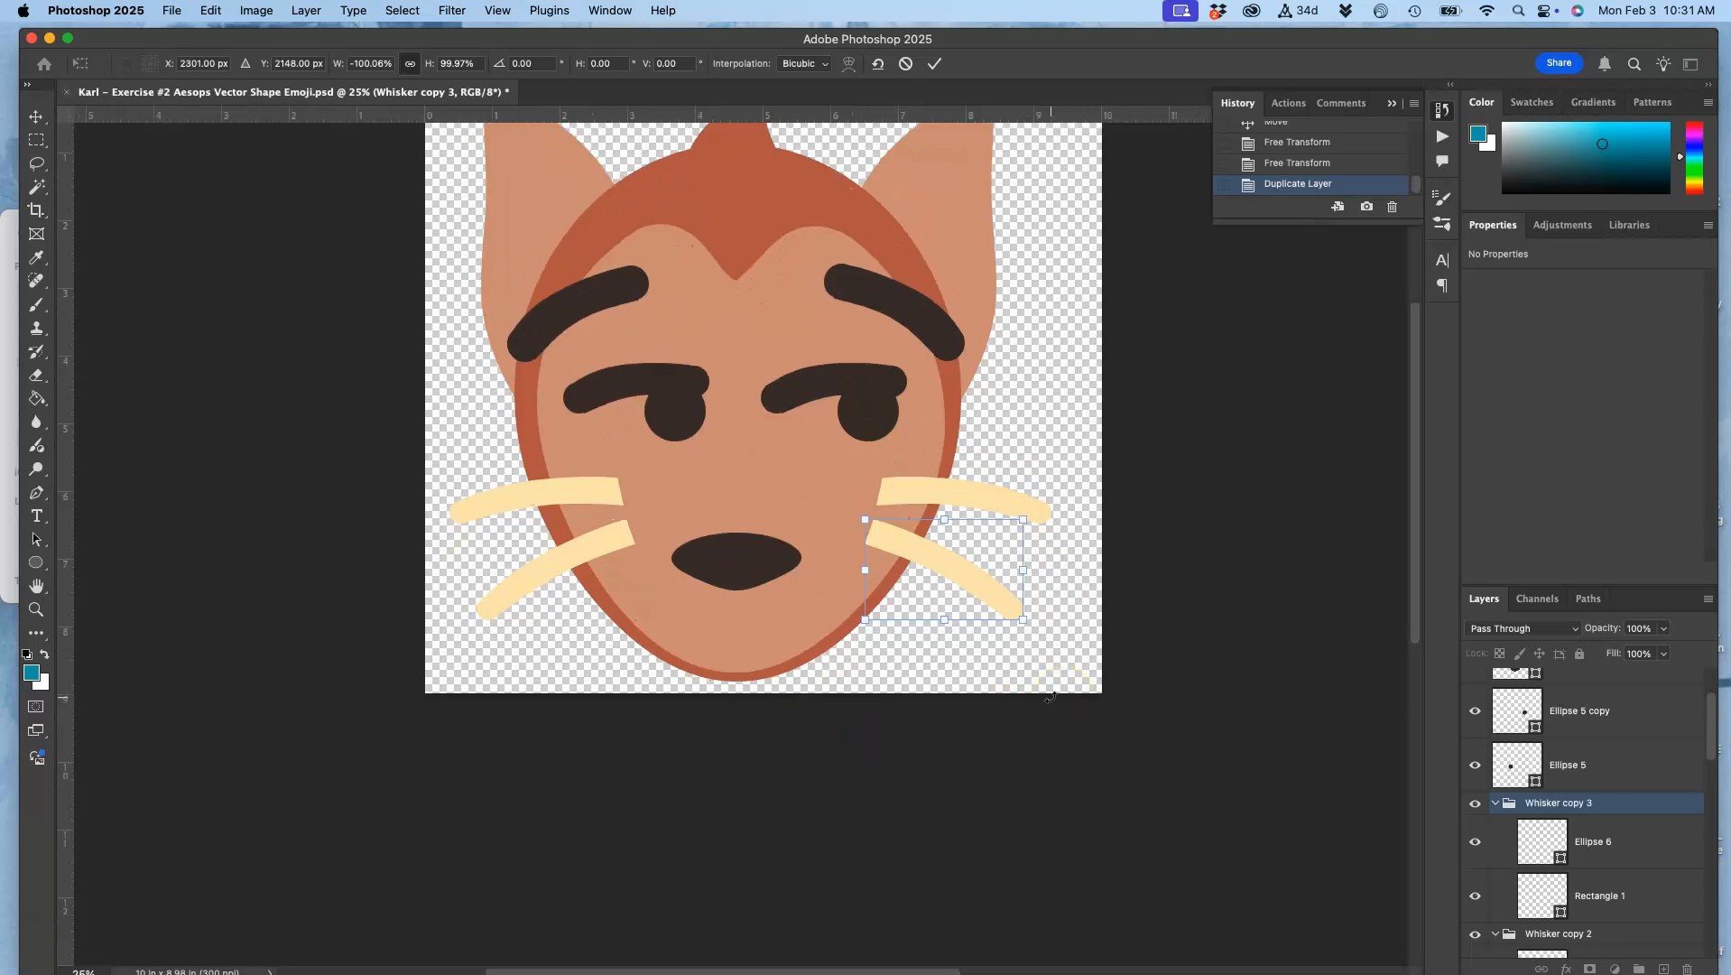
{"action": "key", "text": "Return"}
Step: Collapse the four whisker groups in the layer stack
{"action": "scroll", "coordinate": [1596, 804], "scroll_direction": "down", "scroll_amount": 2}
{"action": "scroll", "coordinate": [1594, 803], "scroll_direction": "down", "scroll_amount": 1}
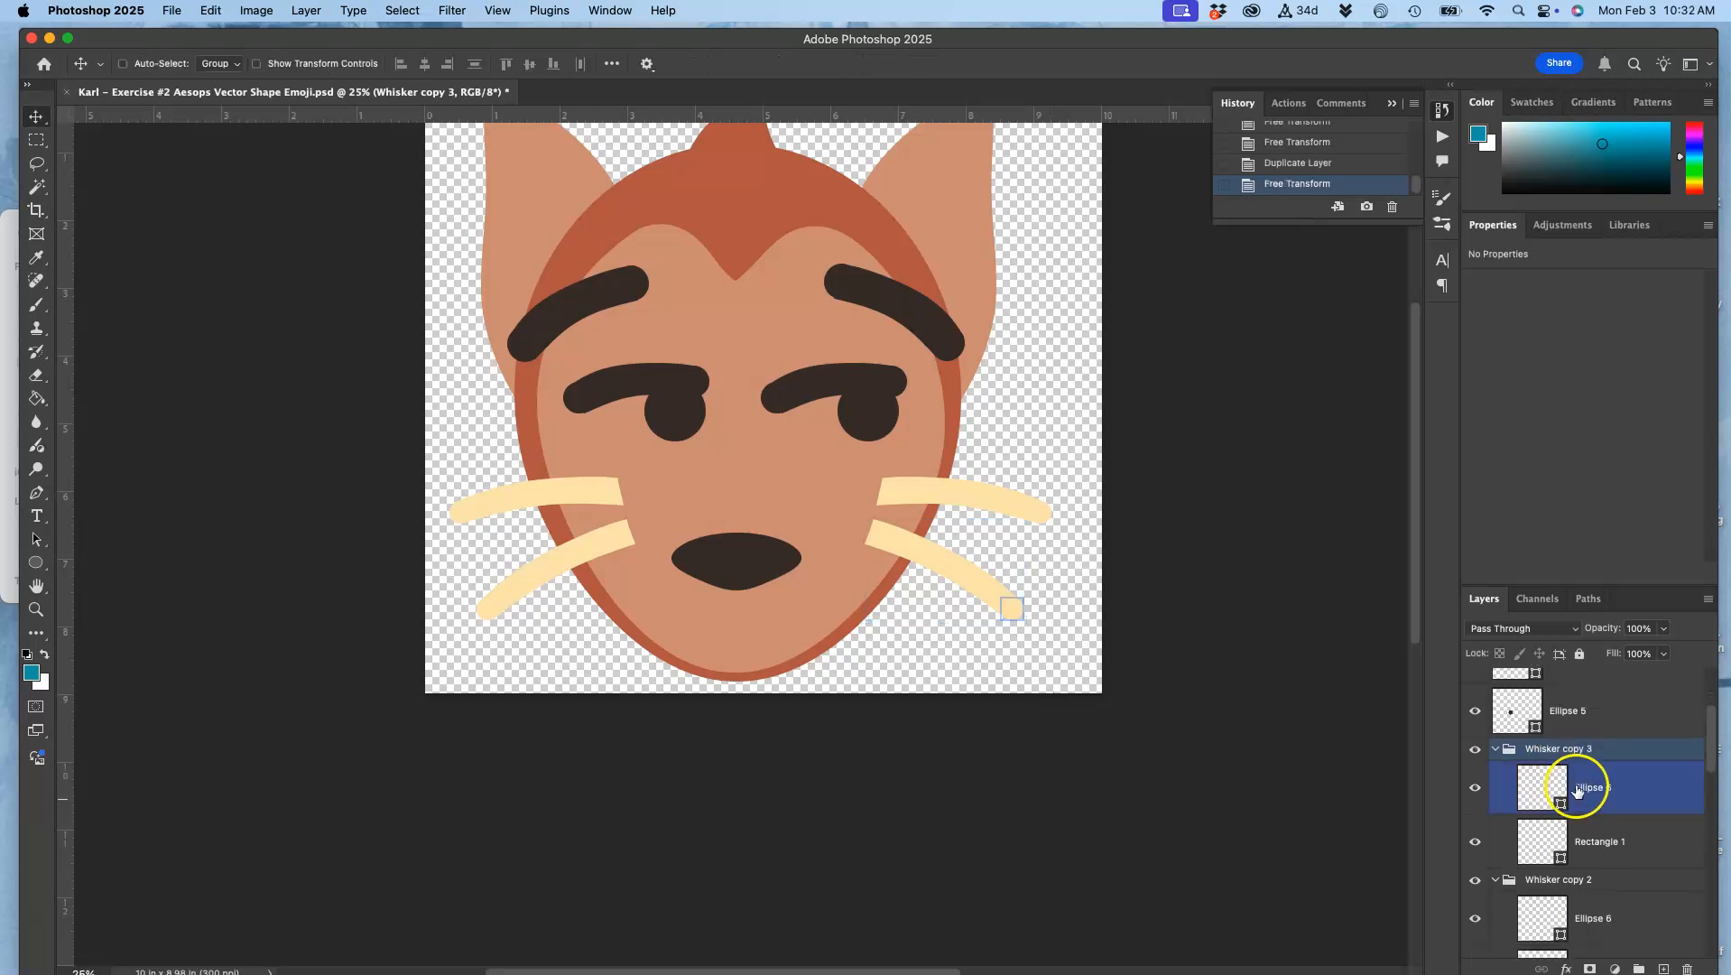
{"action": "left_click", "coordinate": [1564, 881]}
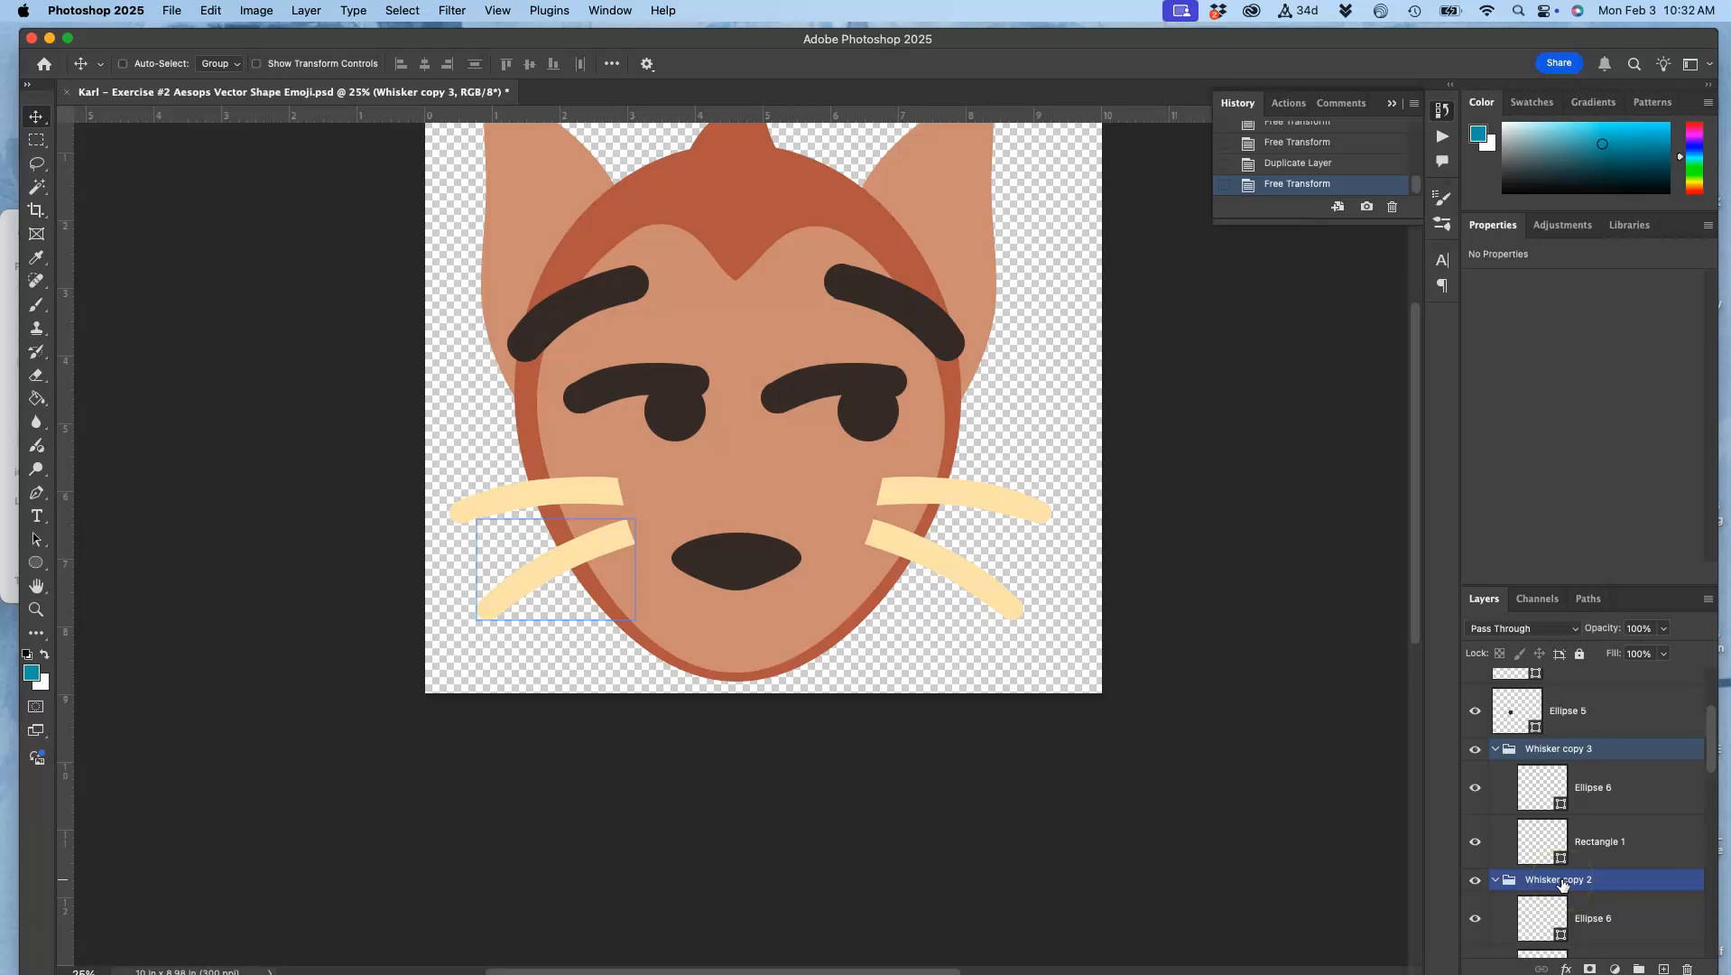
{"action": "left_click", "coordinate": [1495, 748]}
{"action": "left_click", "coordinate": [1495, 772]}
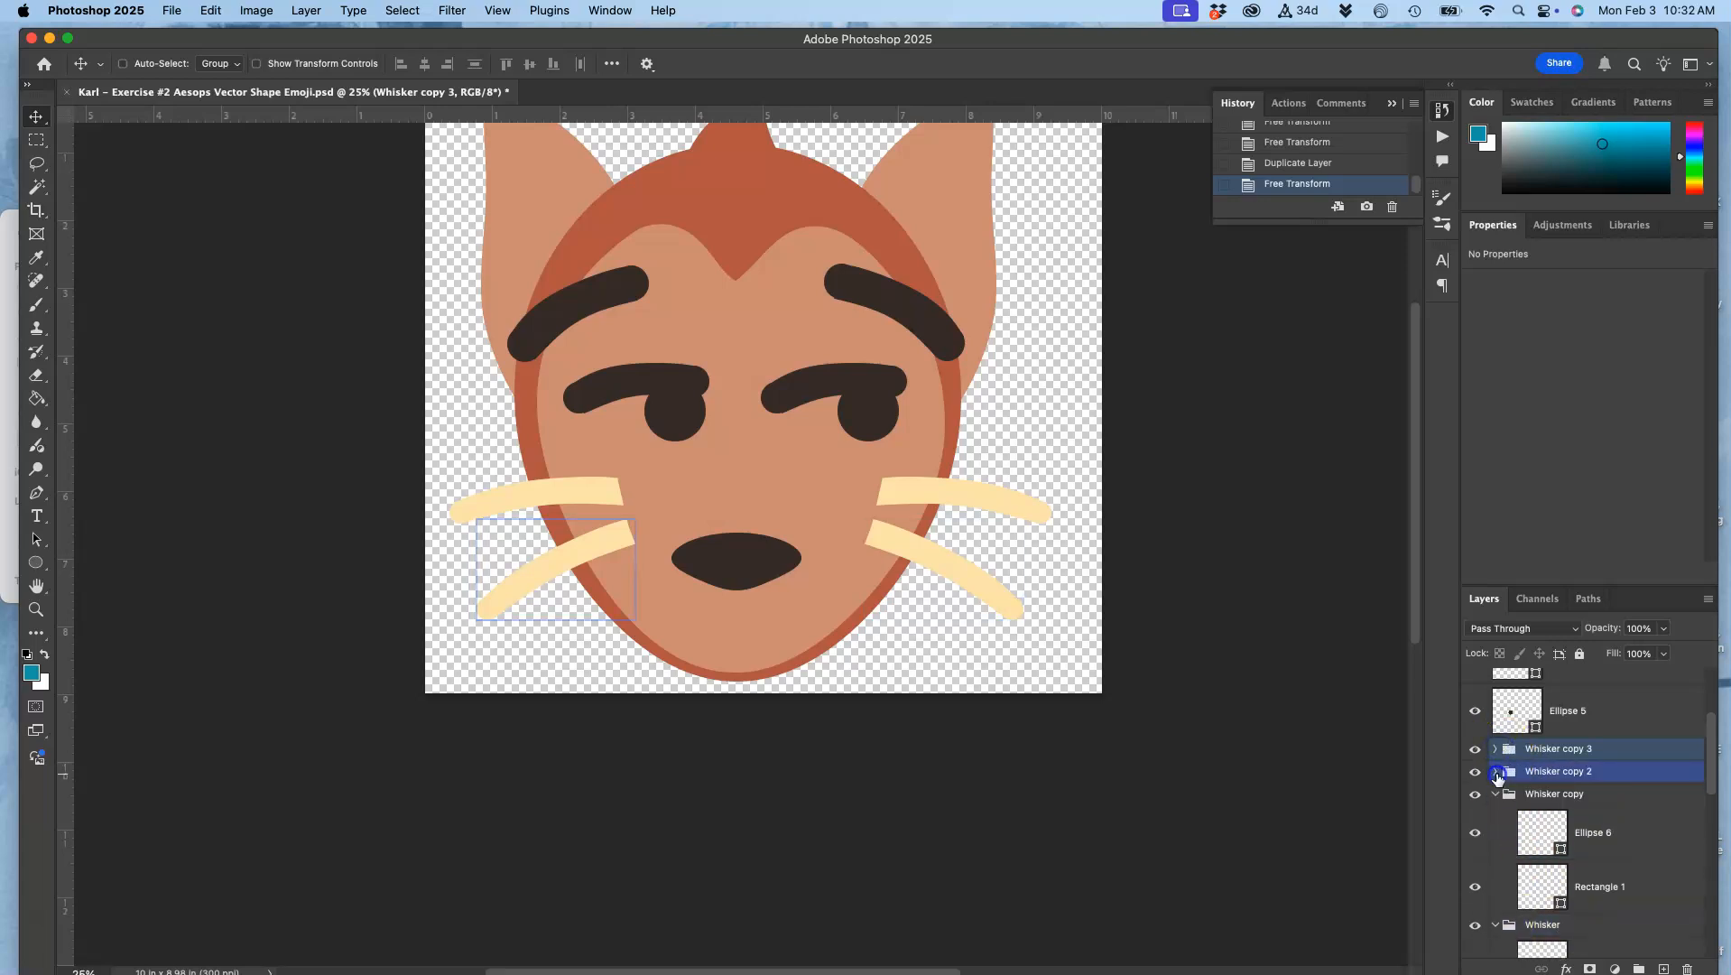
{"action": "left_click", "coordinate": [1496, 796]}
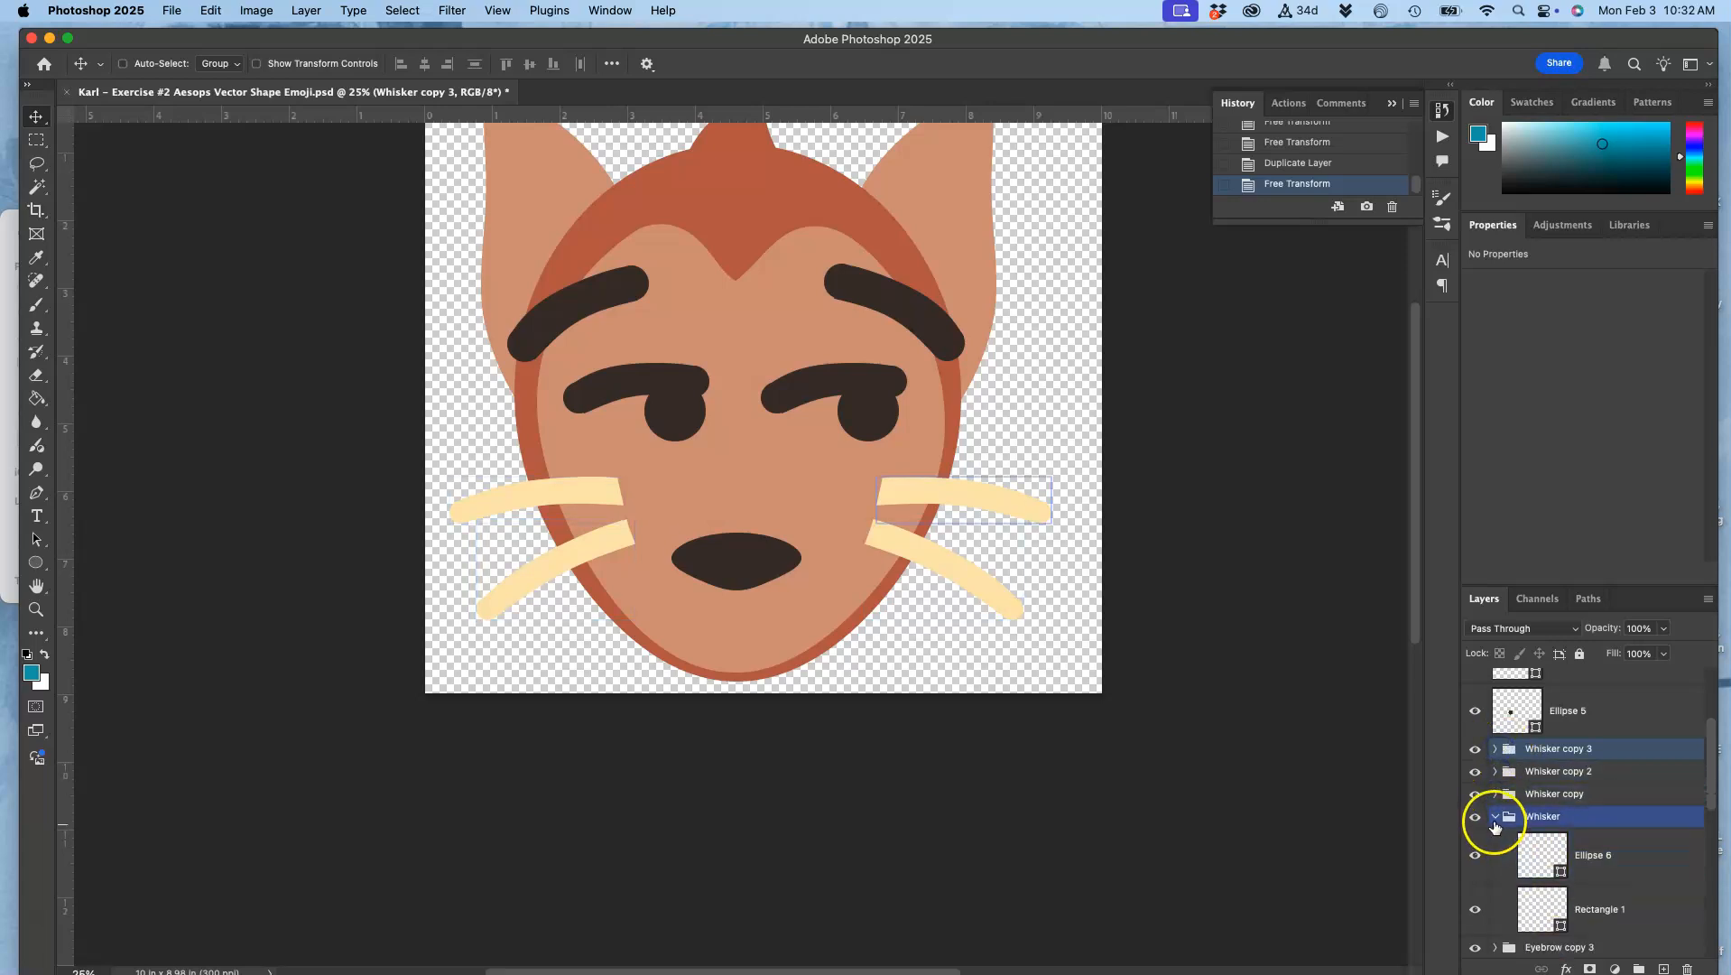
{"action": "left_click", "coordinate": [1495, 818]}
Step: Select all four whisker groups together and nudge them slightly down the face
{"action": "left_click", "coordinate": [1538, 771]}
{"action": "left_click", "coordinate": [1536, 794]}
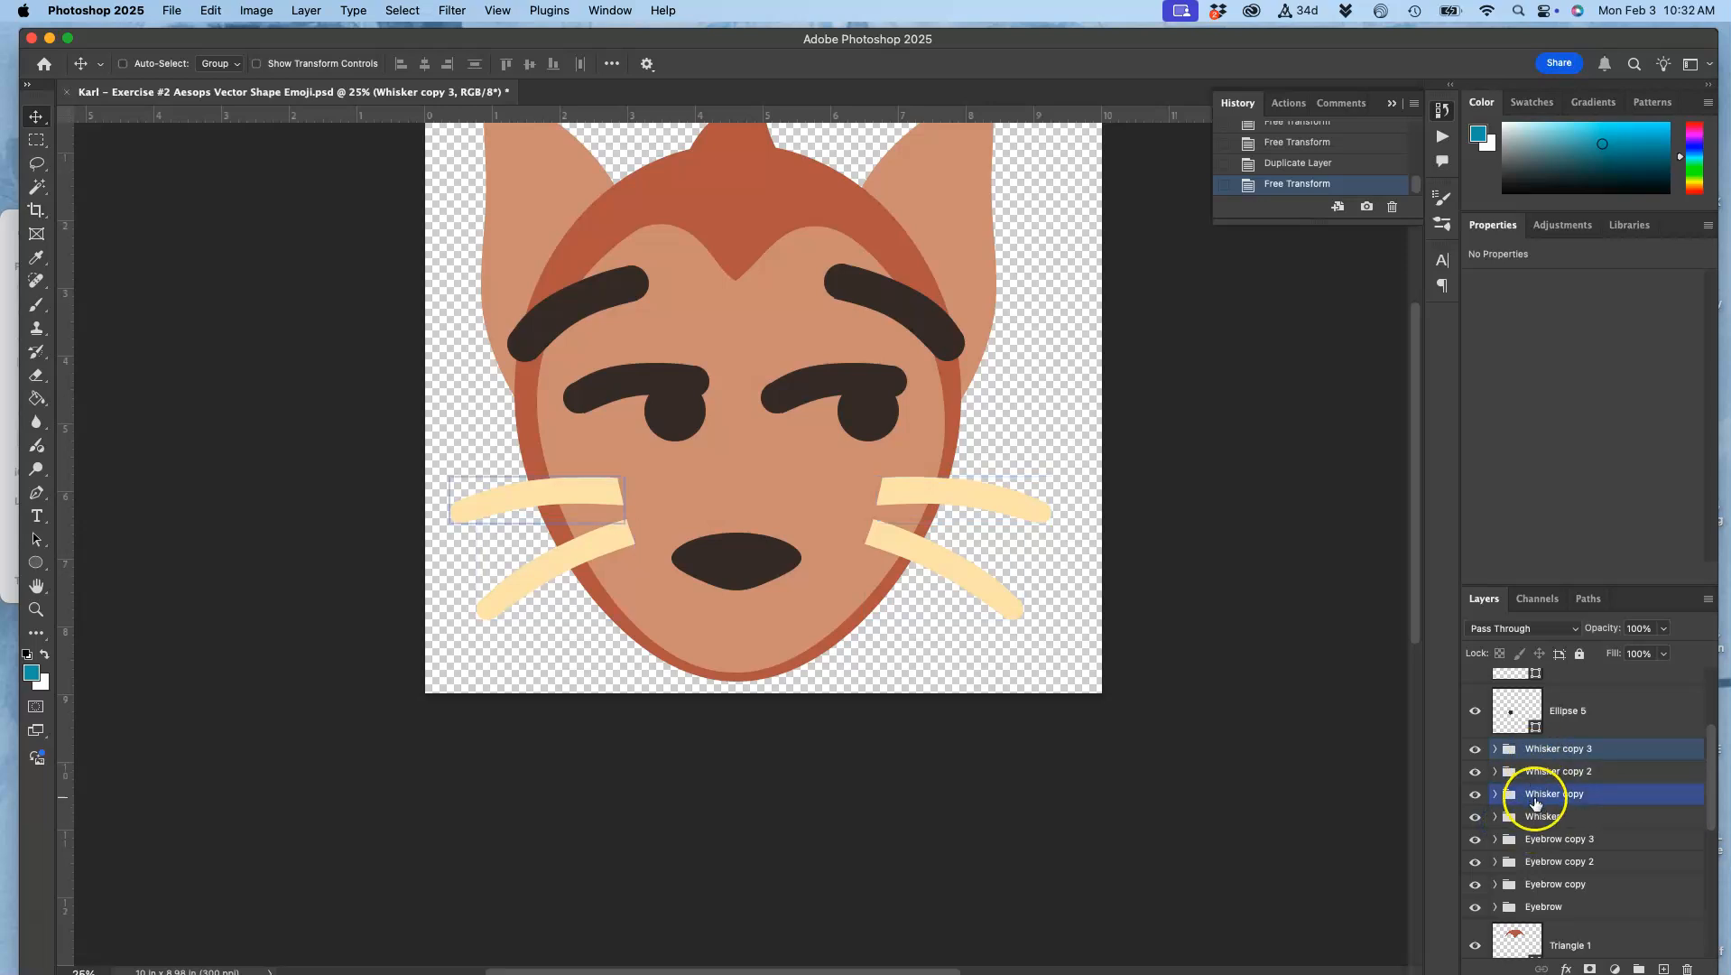
{"action": "left_click", "coordinate": [1536, 817], "text": "shift"}
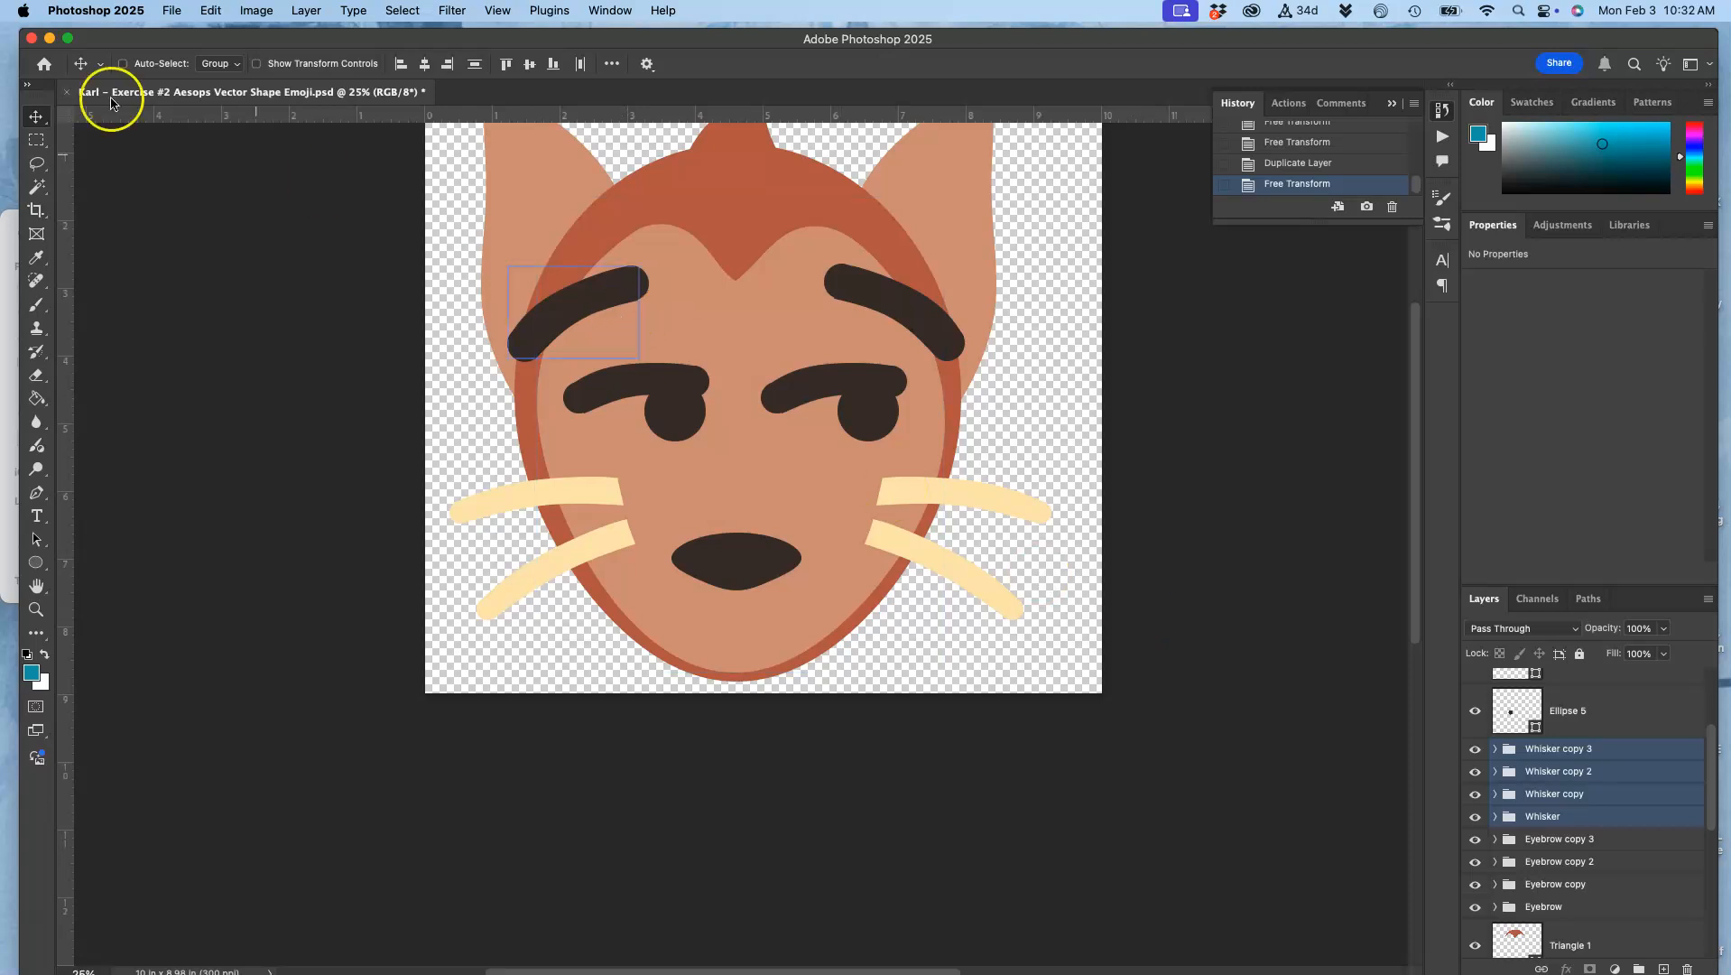
{"action": "key", "text": "Down"}
{"action": "key", "text": "shift+Down"}
{"action": "key", "text": "shift+Down"}
{"action": "key", "text": "shift+Down"}
{"action": "key", "text": "shift+Down"}
{"action": "key", "text": "shift+Down"}
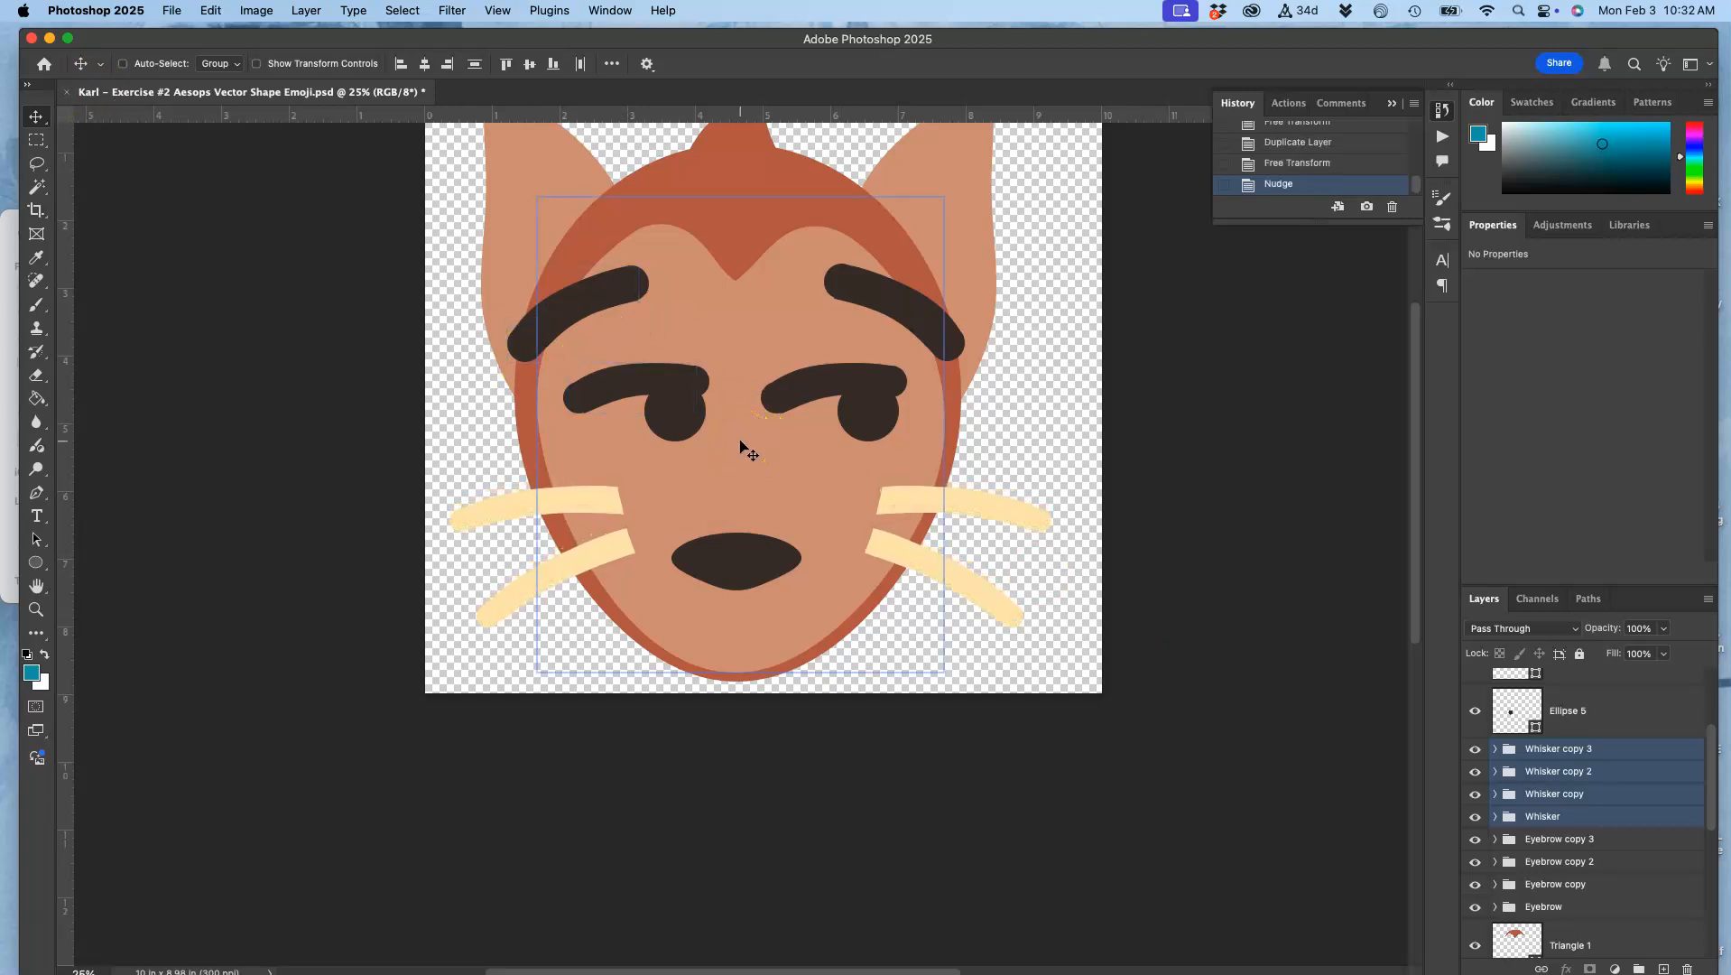
Step: Nudge the four selected whisker groups further down until the upper pair sits slightly above nose level
{"action": "key", "text": "shift+Down"}
{"action": "key", "text": "shift+Down"}
{"action": "key", "text": "shift+Down"}
{"action": "key", "text": "shift+Down"}
{"action": "key", "text": "shift+Down"}
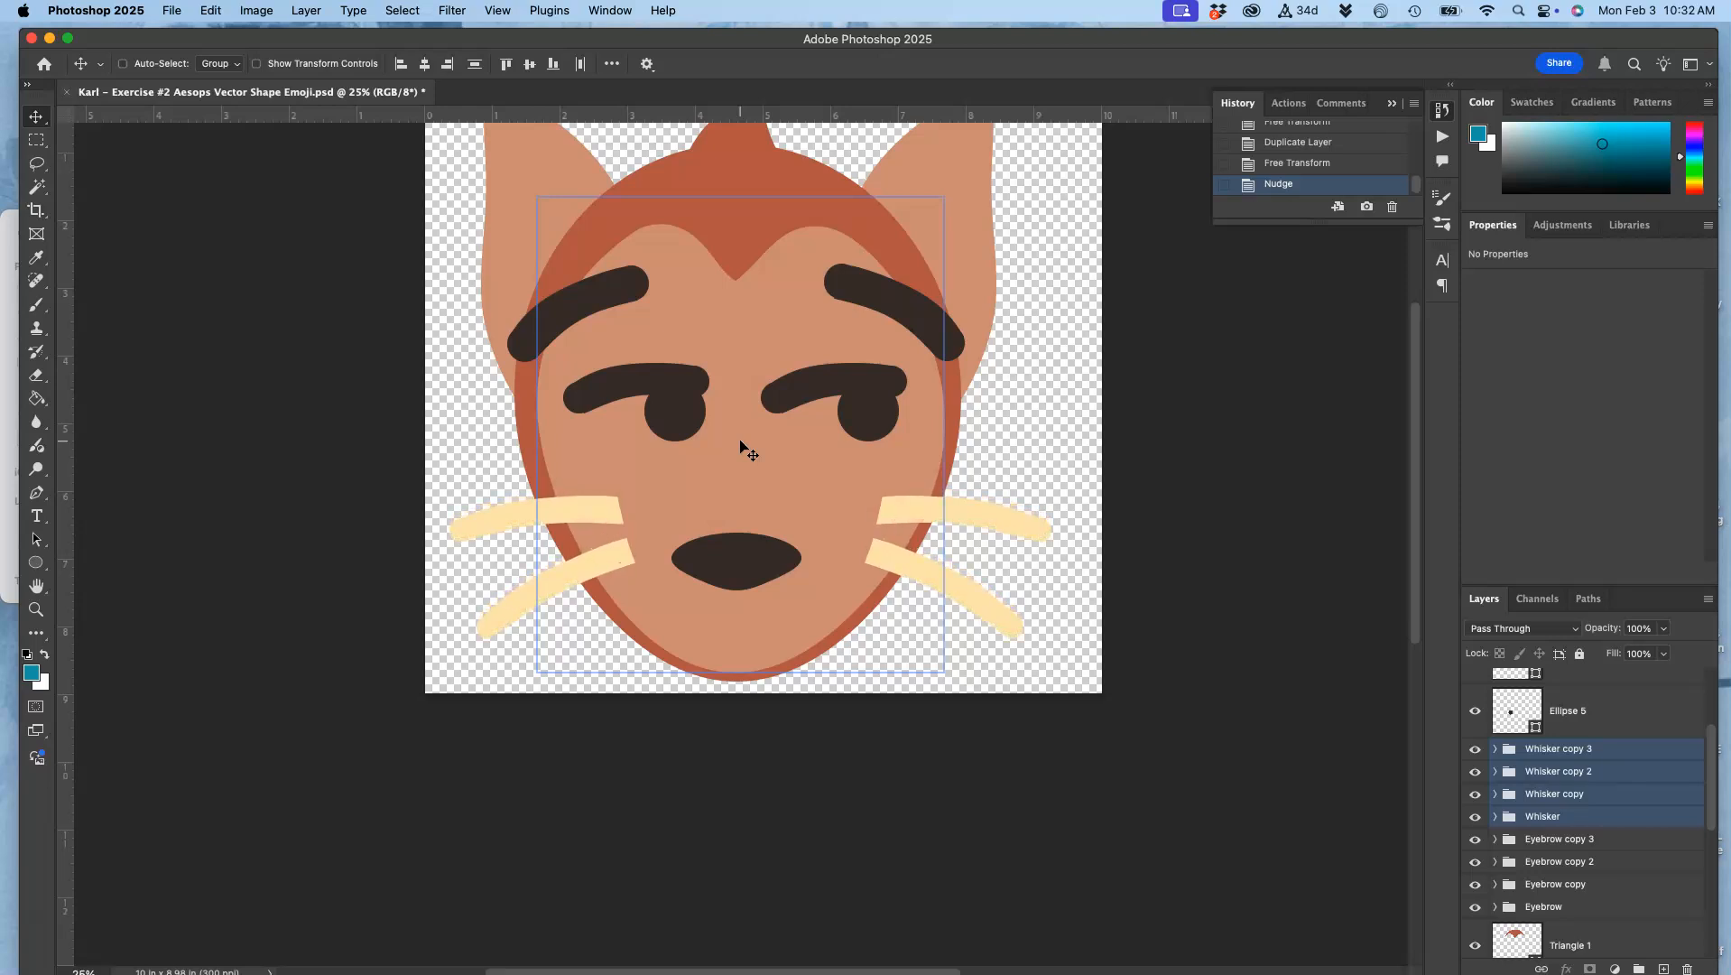
{"action": "key", "text": "shift+Down"}
{"action": "key", "text": "shift+Down"}
{"action": "key", "text": "shift+Down"}
{"action": "key", "text": "shift+Down"}
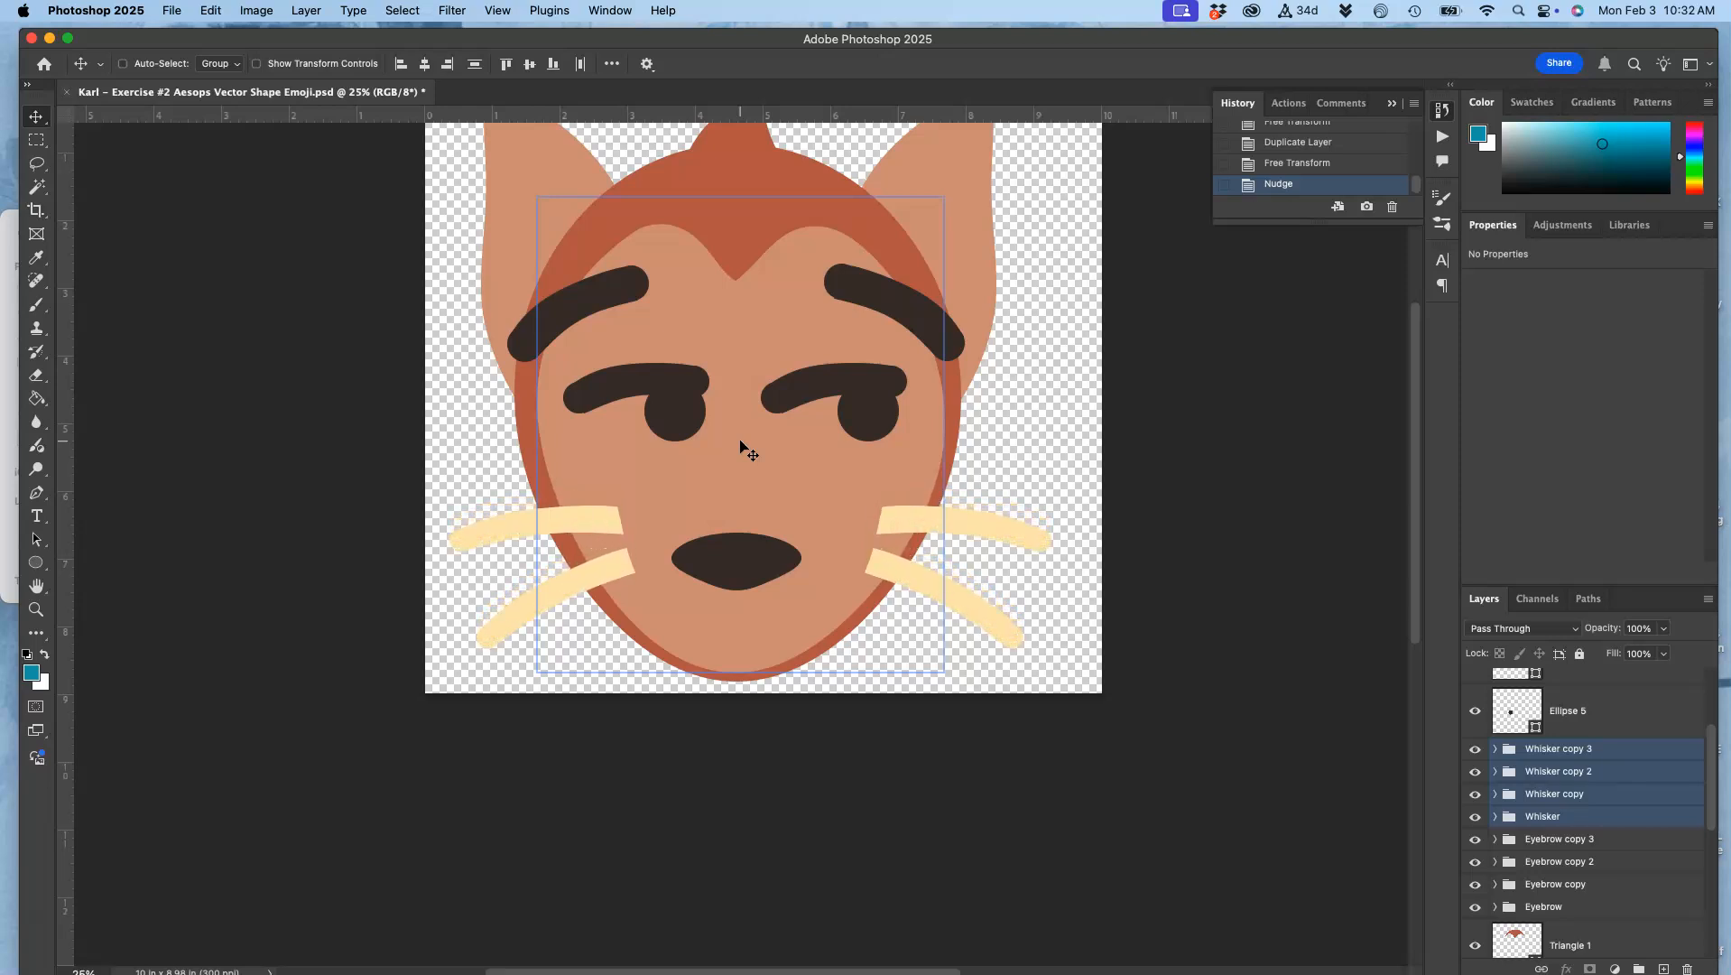
{"action": "key", "text": "shift+Down"}
{"action": "key", "text": "shift+Down"}
{"action": "key", "text": "shift+Down"}
{"action": "key", "text": "shift+Down"}
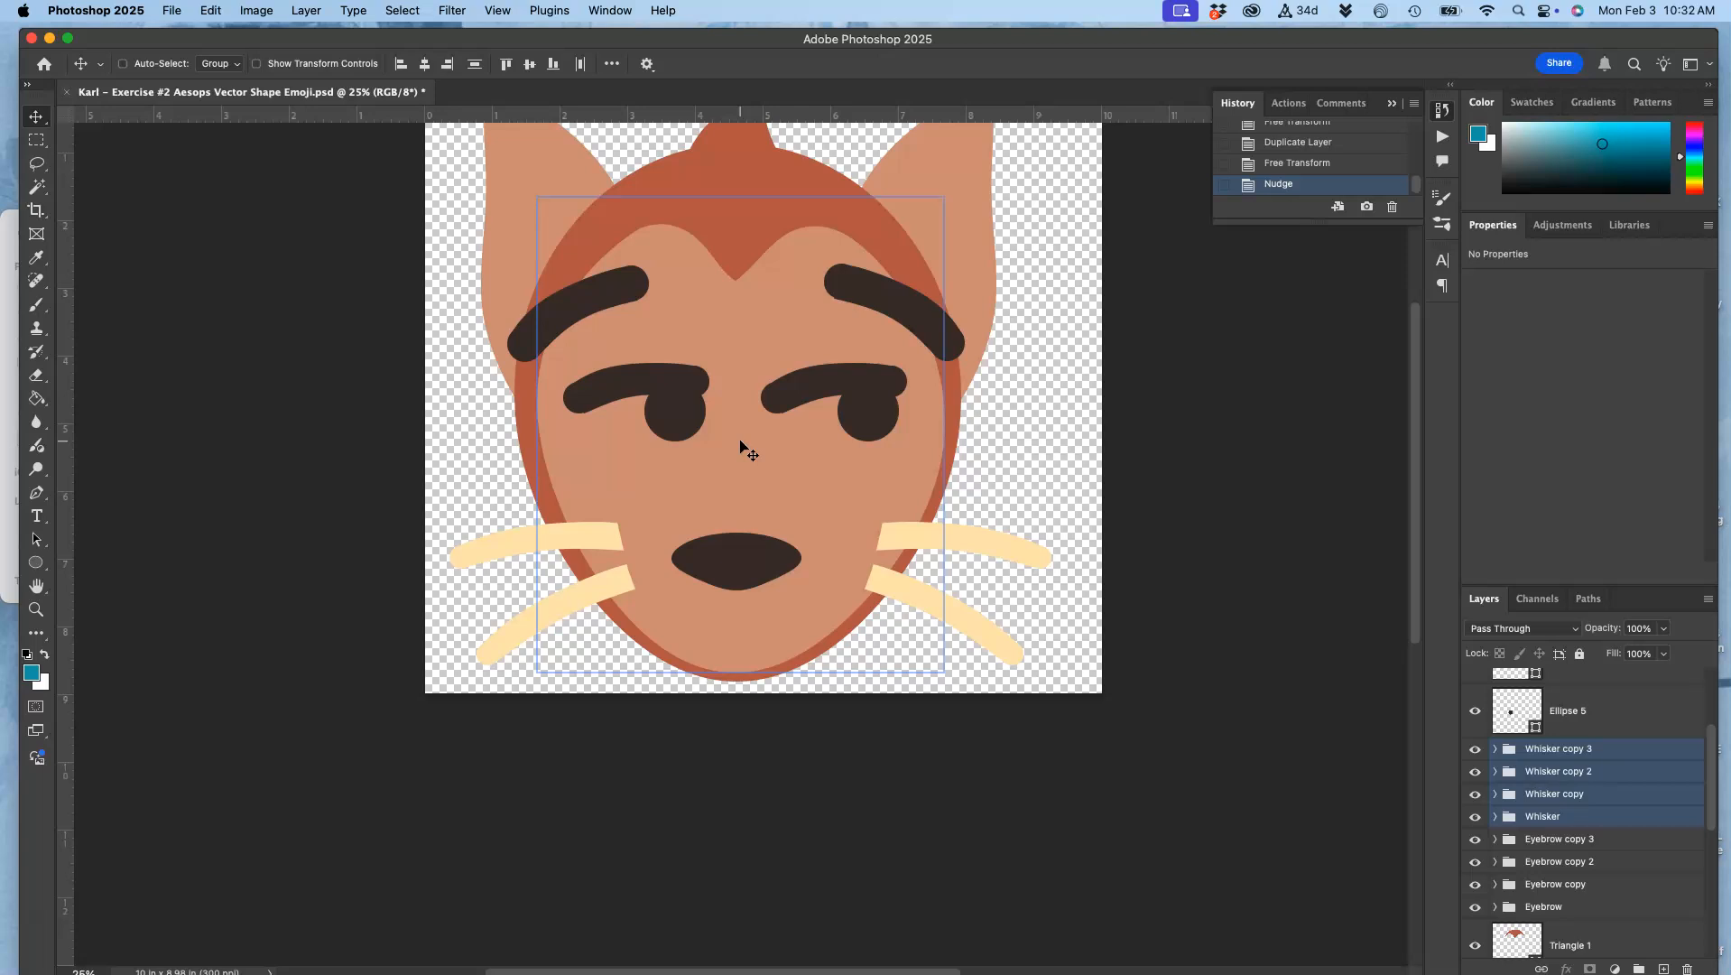
{"action": "scroll", "coordinate": [1090, 544], "scroll_direction": "up", "scroll_amount": 3}
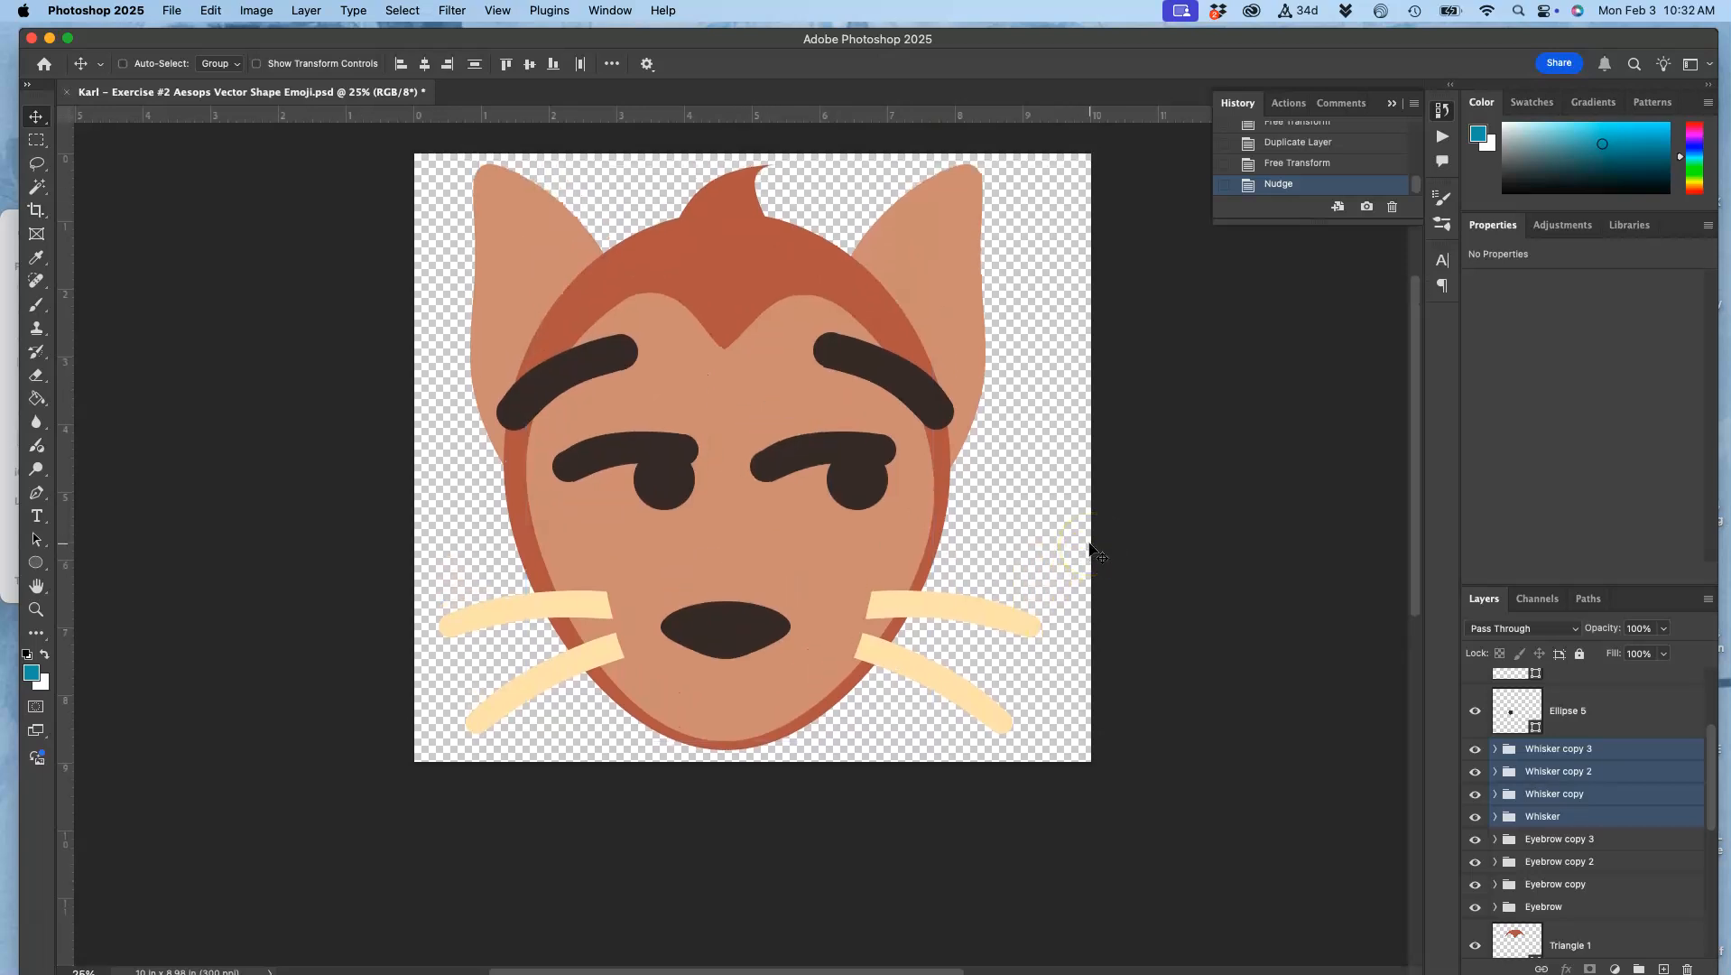
{"action": "scroll", "coordinate": [1090, 544], "scroll_direction": "down", "scroll_amount": 1}
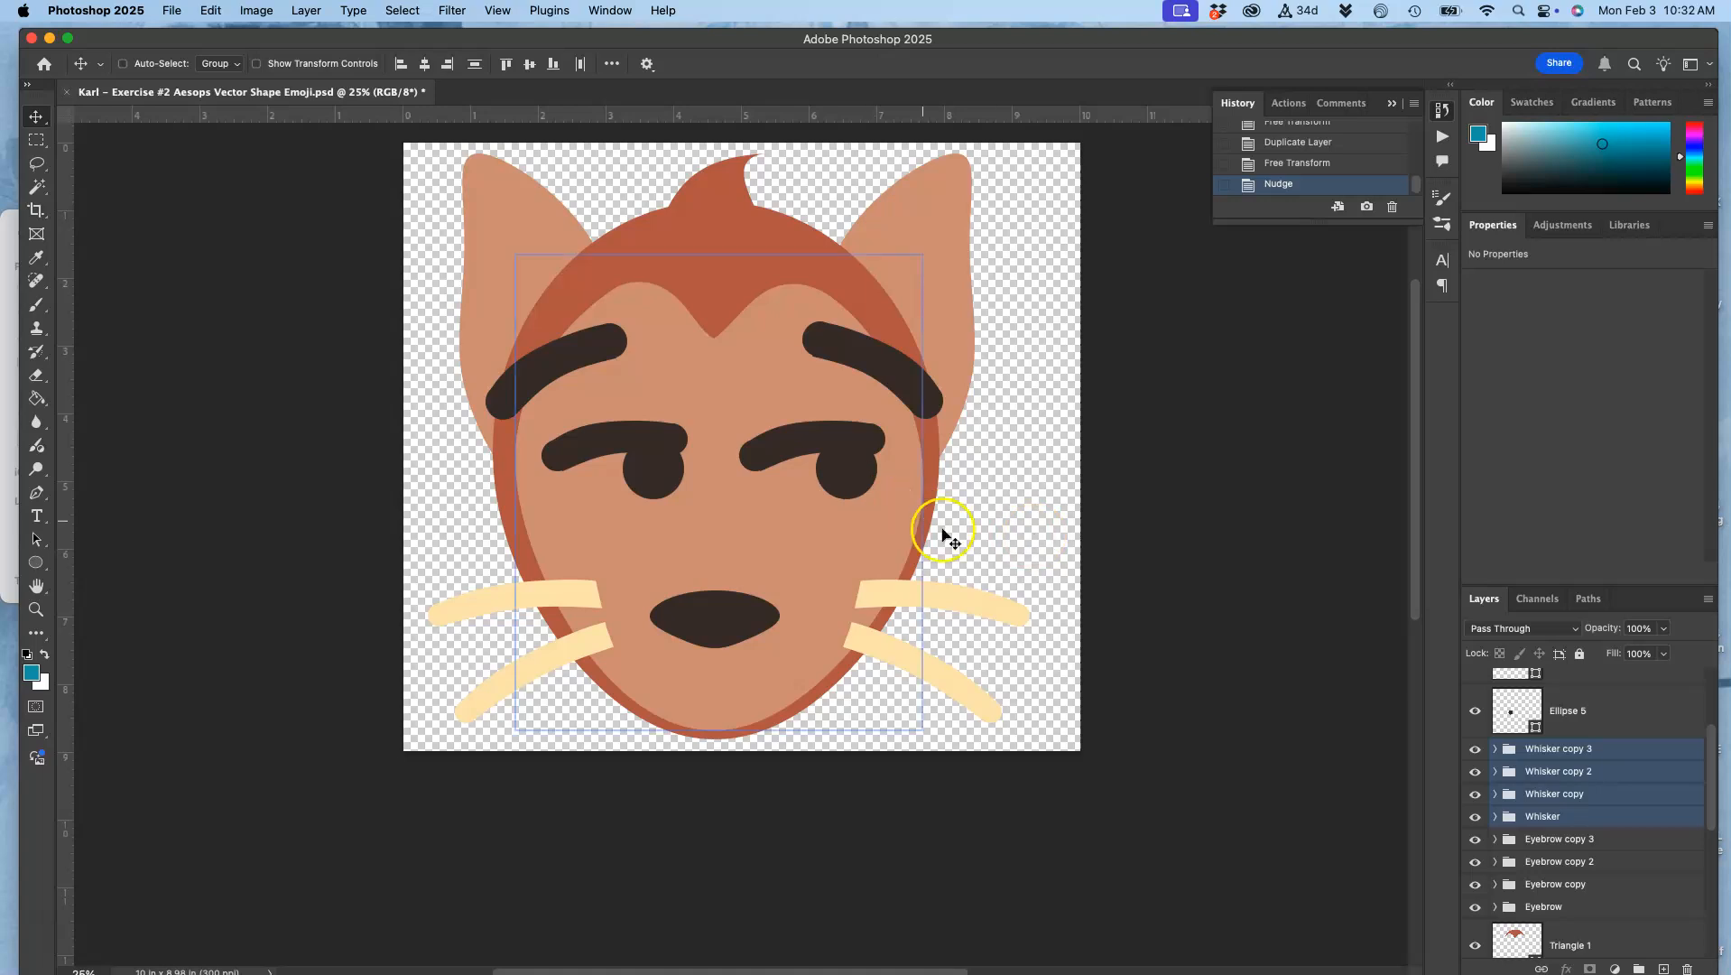
Step: Compare the drawn face with the translucent Layer 1 copy reference by showing it briefly and hiding it again
{"action": "scroll", "coordinate": [1501, 733], "scroll_direction": "up", "scroll_amount": 3}
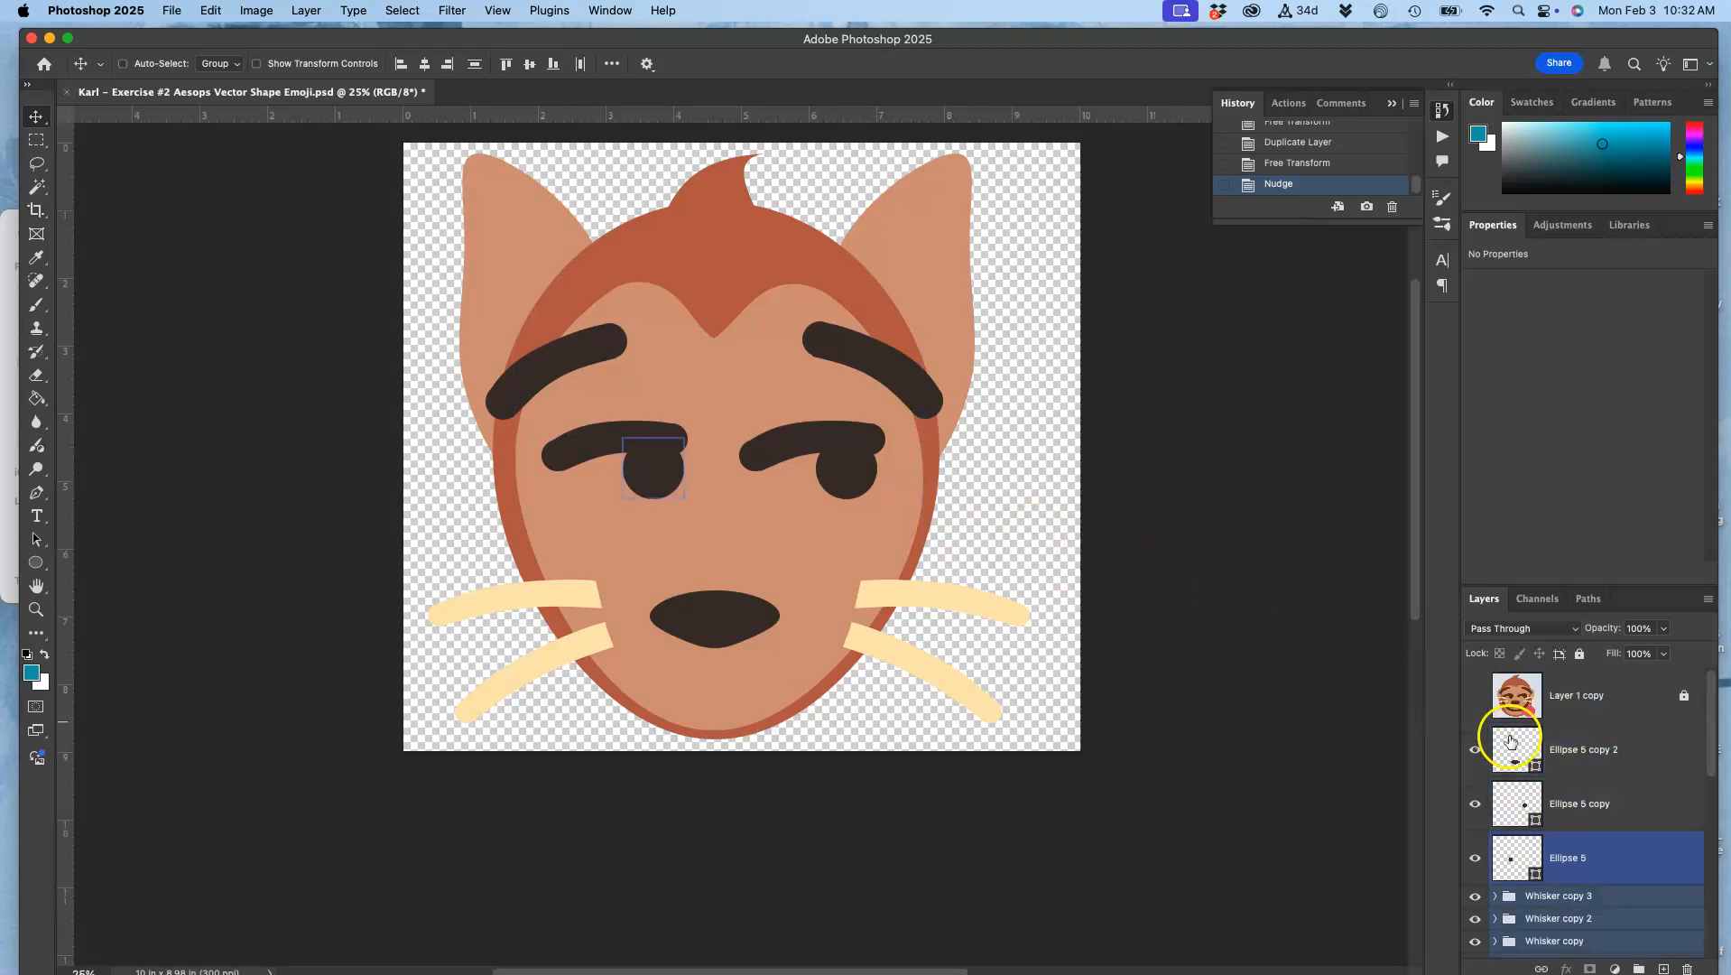
{"action": "left_click", "coordinate": [1477, 698]}
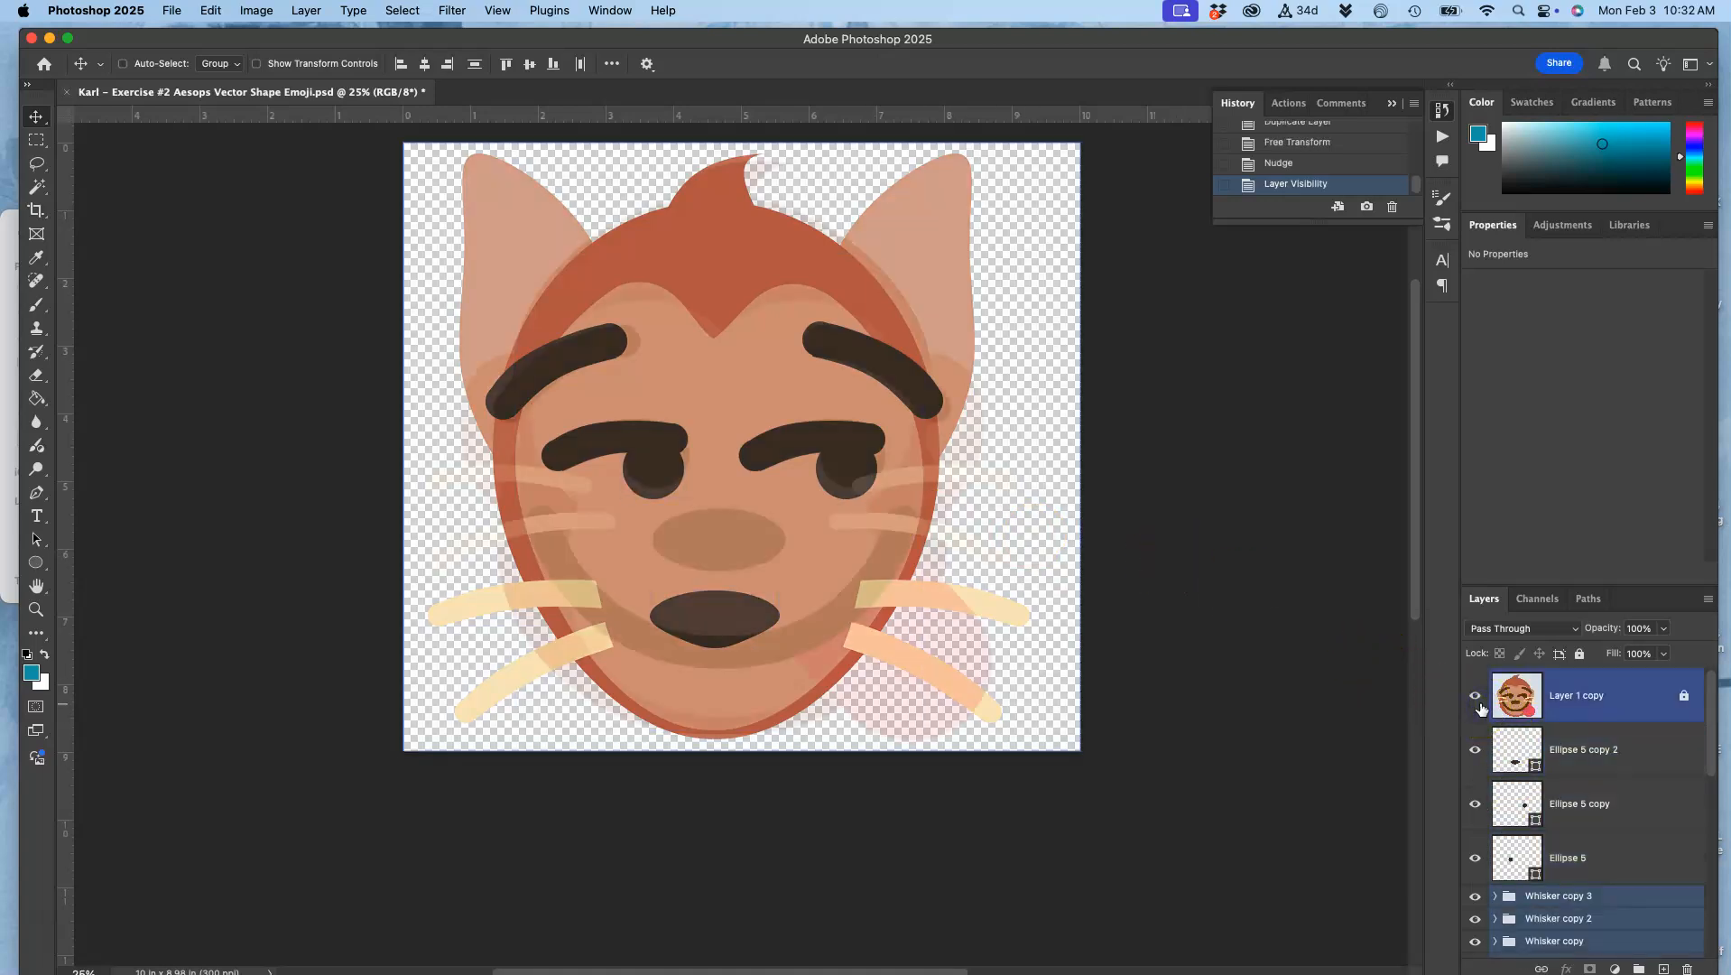
{"action": "left_click", "coordinate": [1477, 697]}
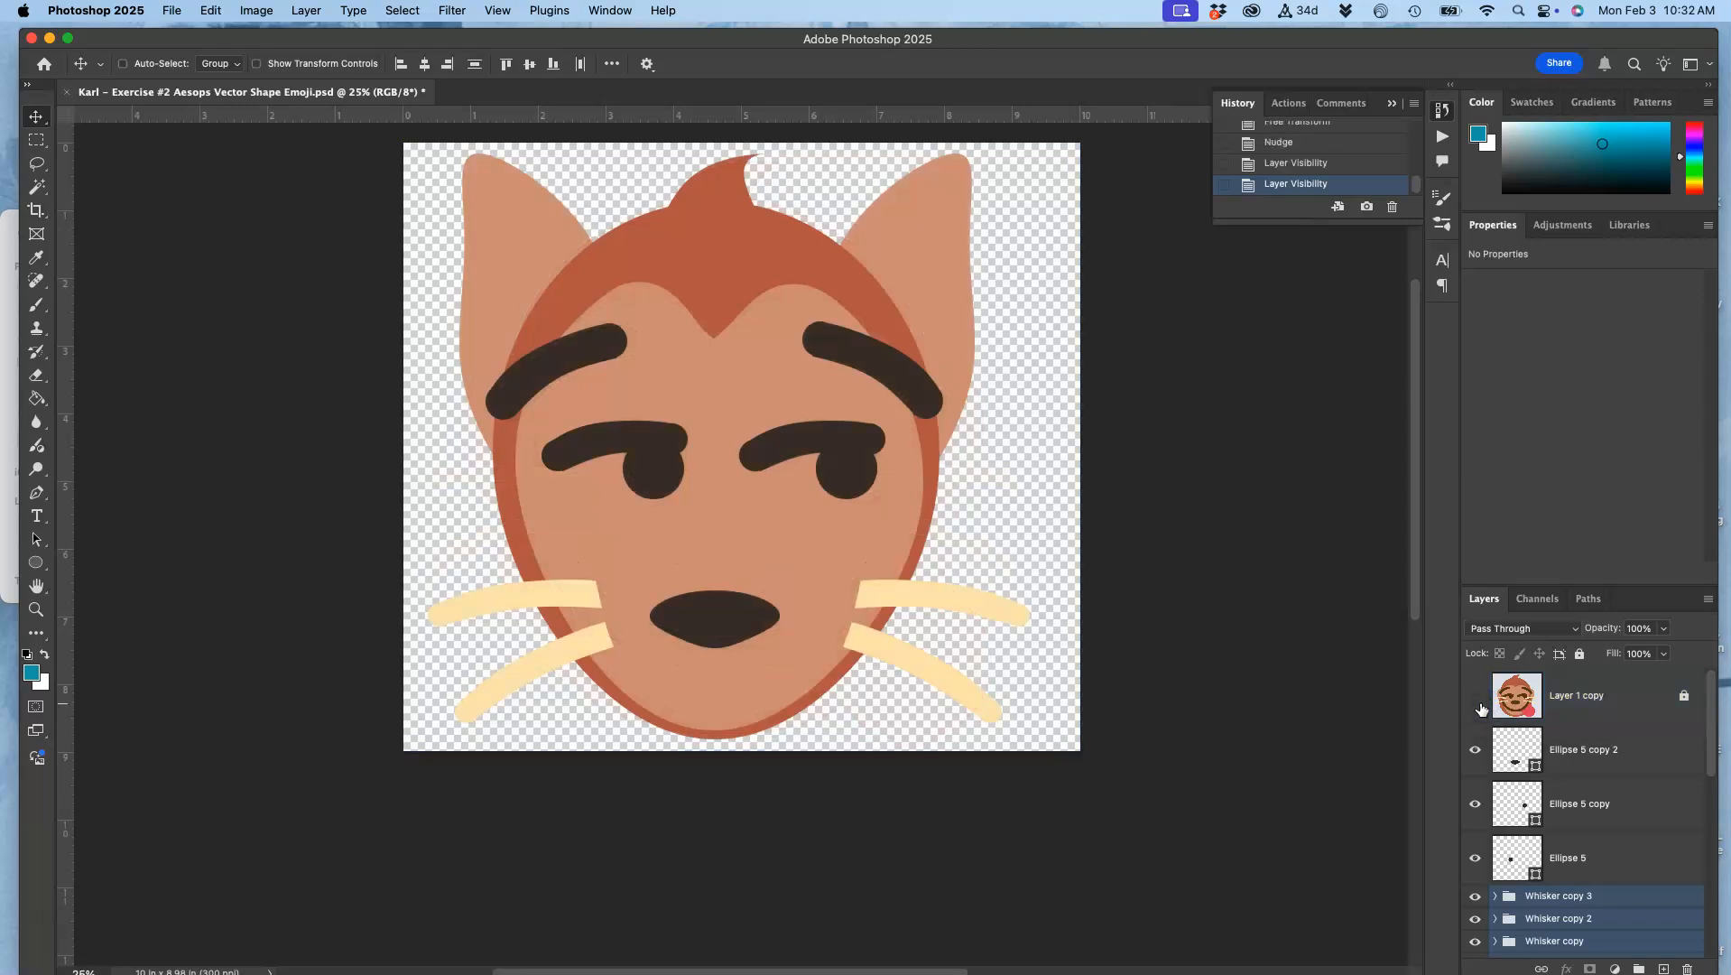
{"action": "left_click", "coordinate": [1478, 697]}
{"action": "left_click", "coordinate": [1478, 697]}
{"action": "left_click", "coordinate": [1320, 673]}
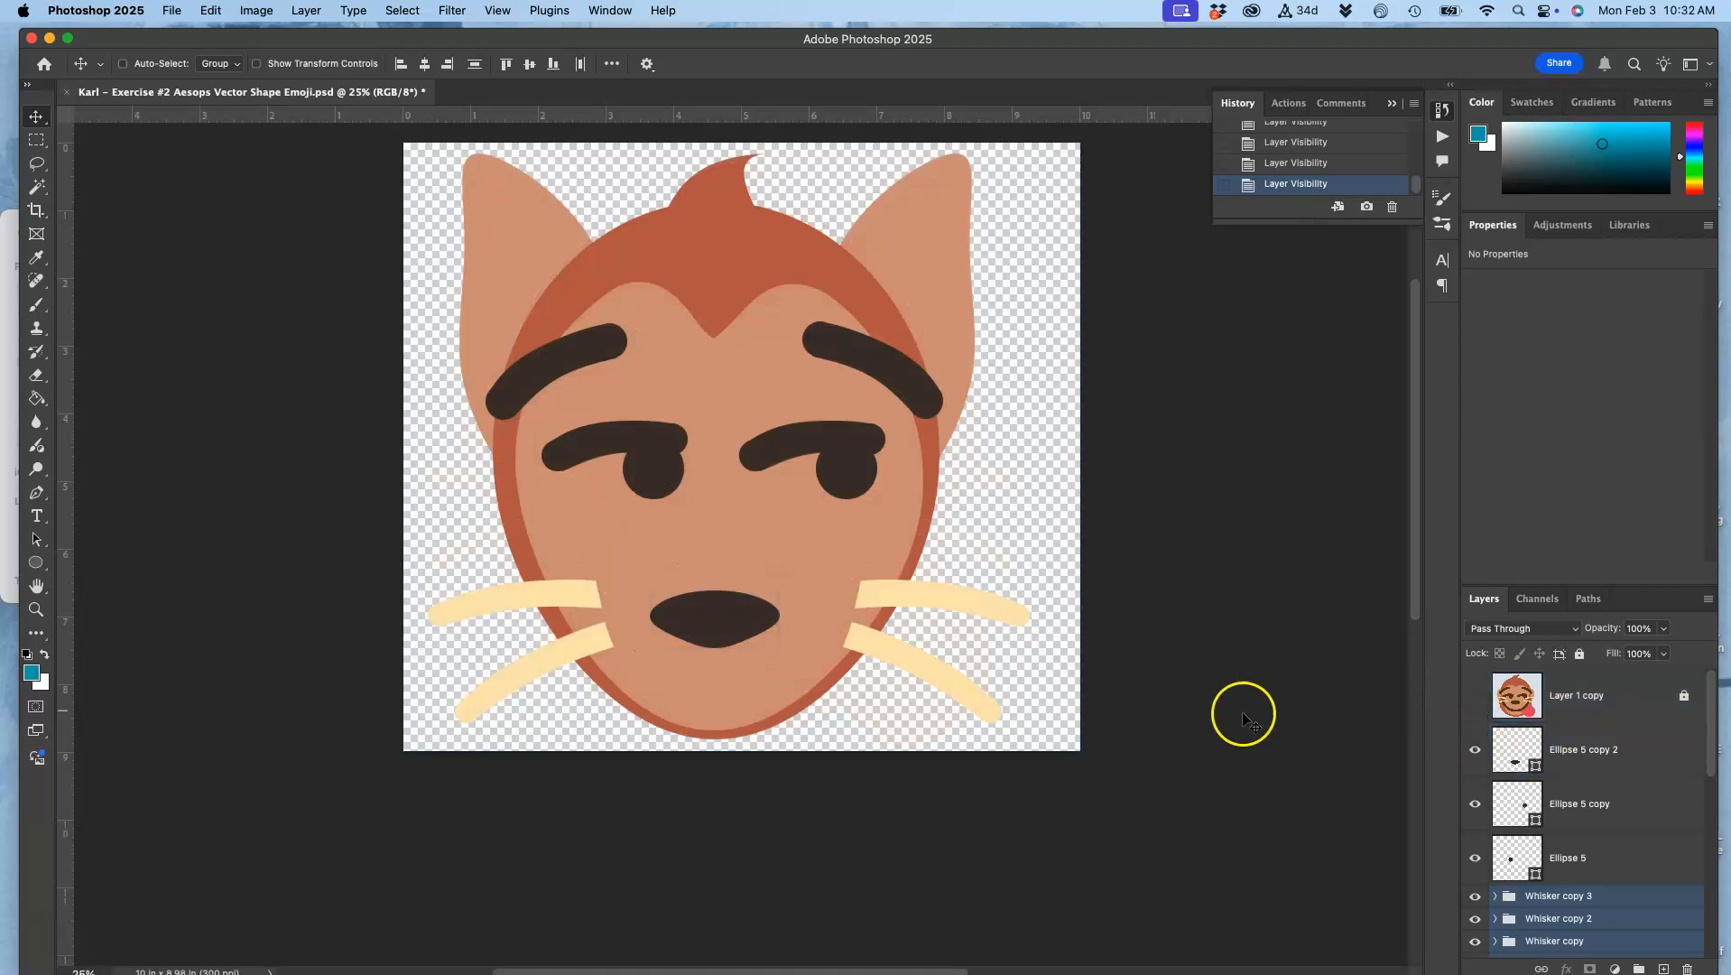
Step: Draw a dark ellipse of 980 × 441 px above the Ellipse 5 copy 2 layer and centre it beneath the nose
{"action": "left_click", "coordinate": [37, 563]}
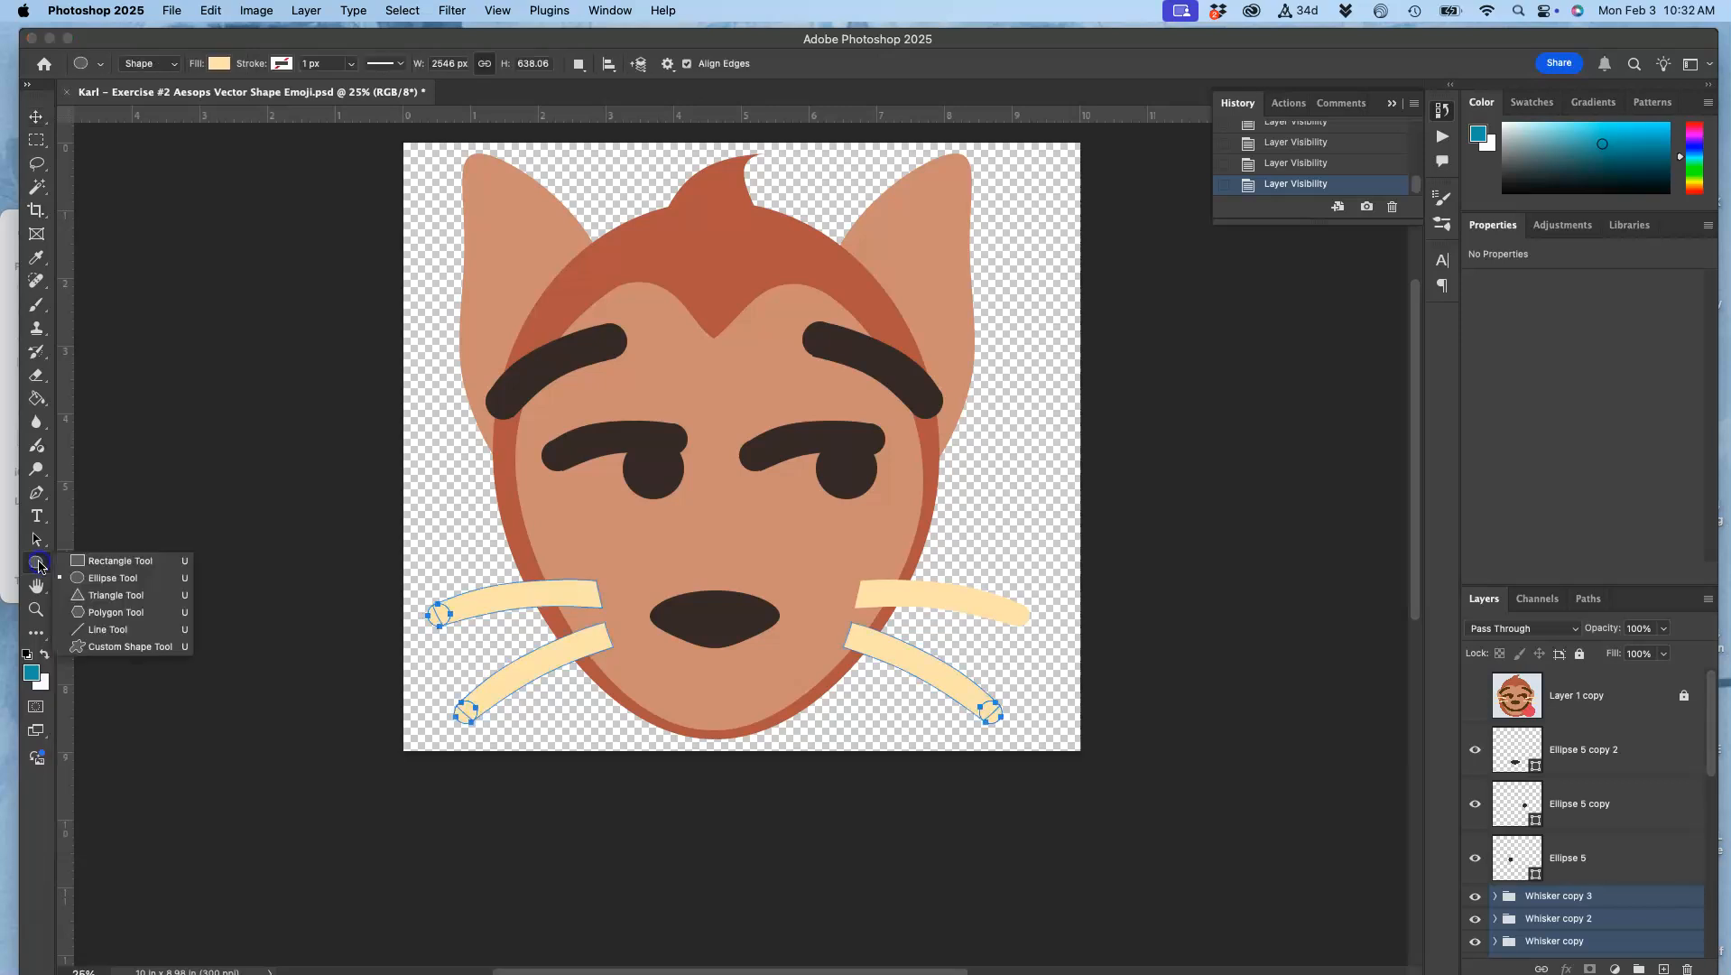
{"action": "left_click", "coordinate": [1587, 739]}
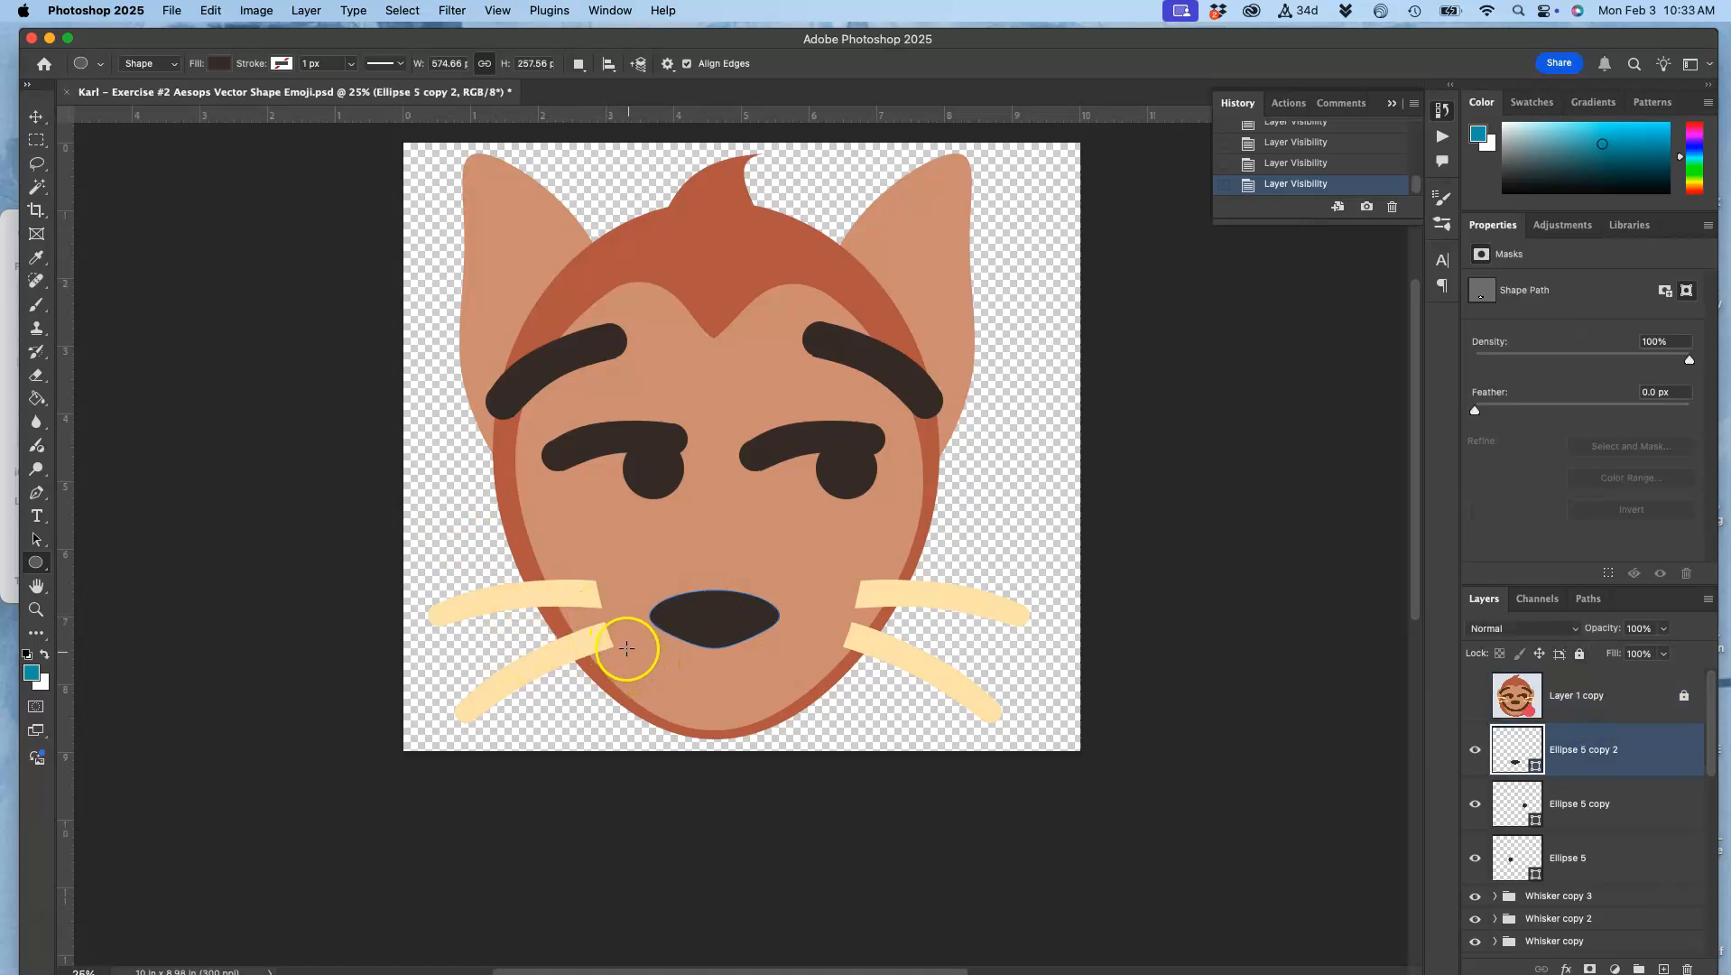
{"action": "left_click_drag", "start_coordinate": [590, 611], "coordinate": [810, 710]}
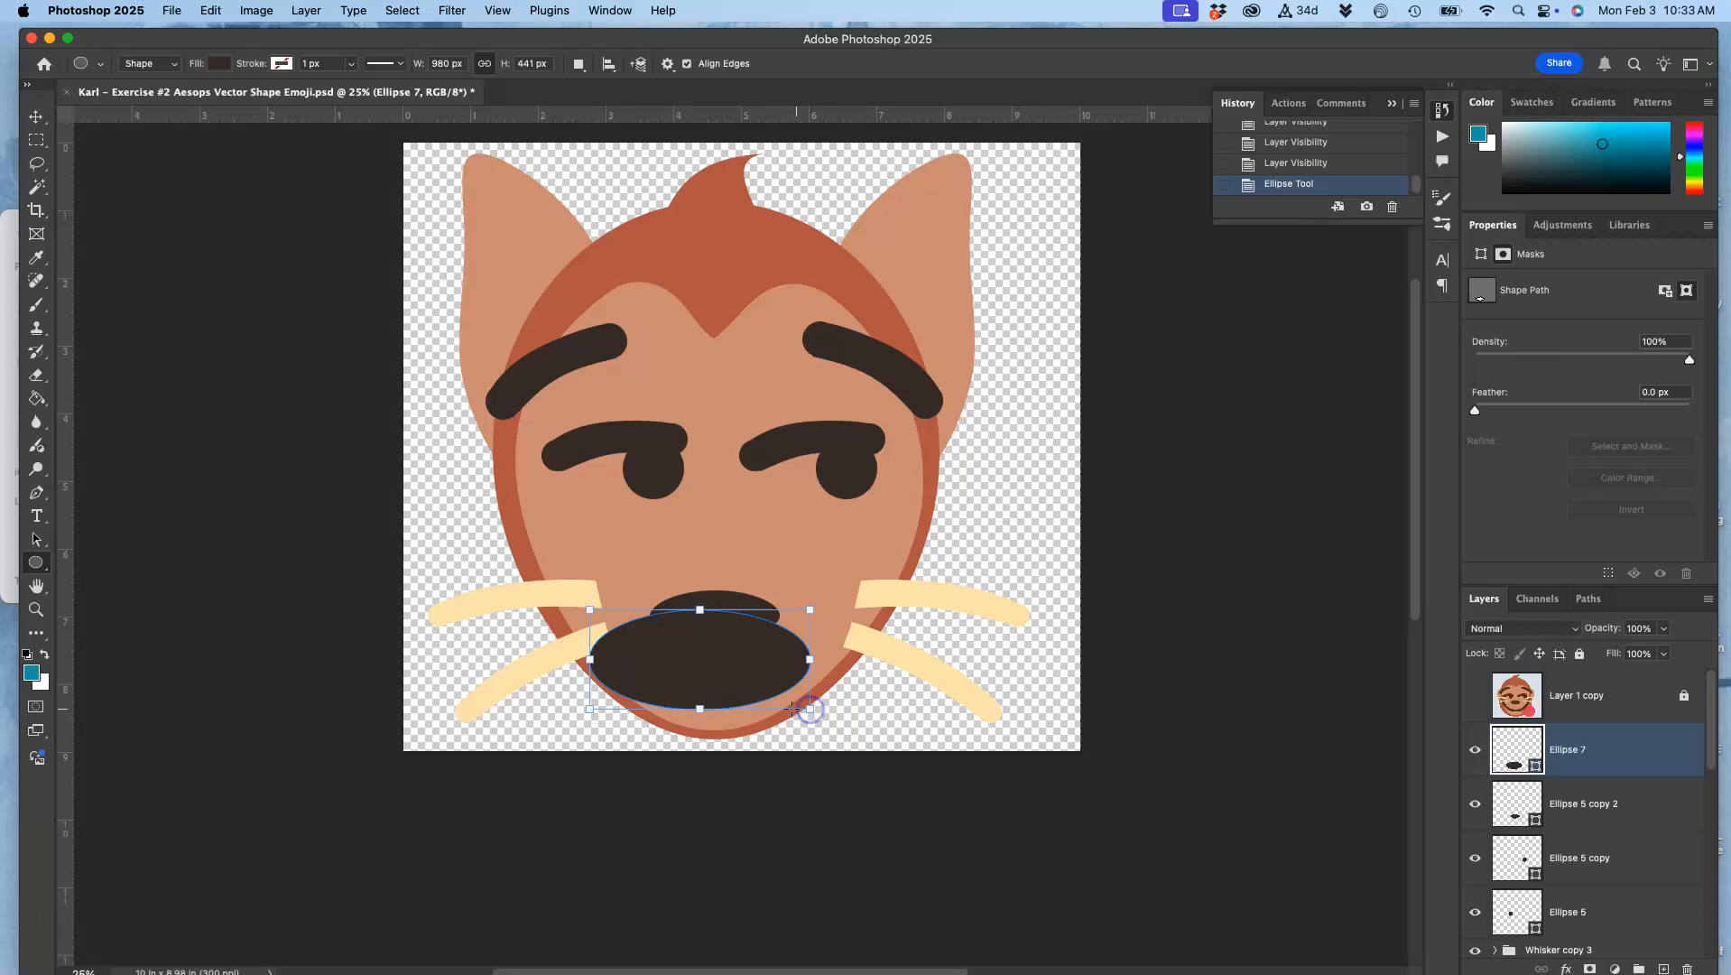
{"action": "left_click", "coordinate": [37, 118]}
{"action": "left_click_drag", "start_coordinate": [712, 668], "coordinate": [730, 673]}
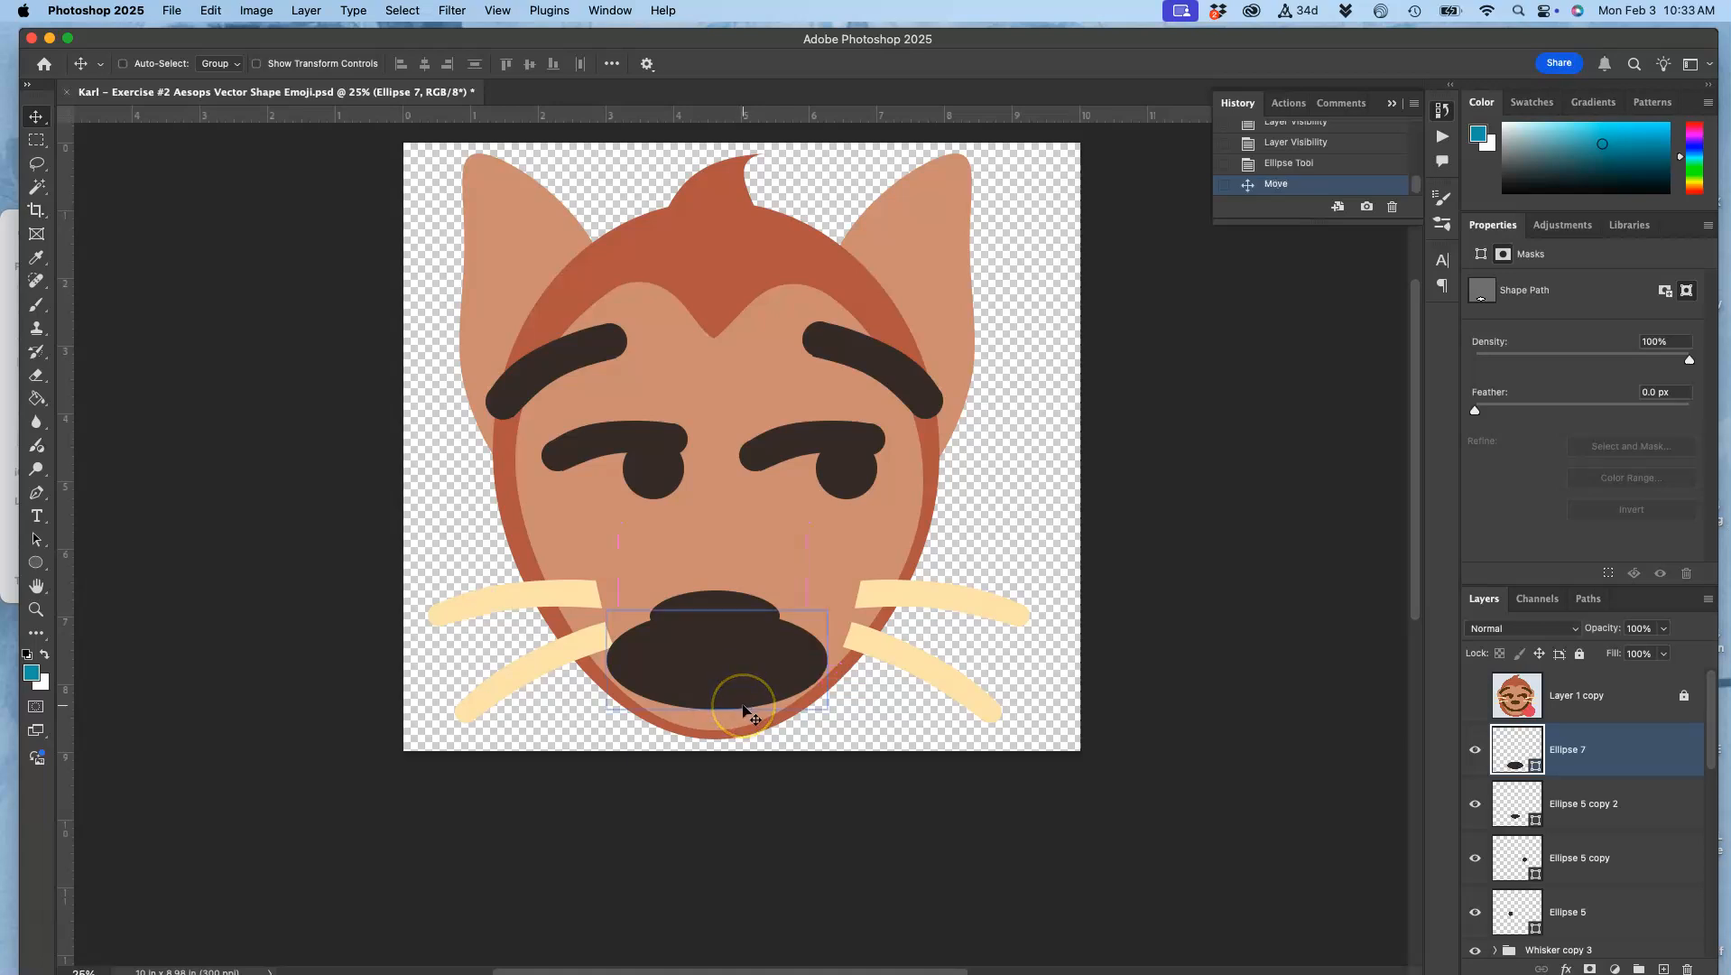
Step: Warp the new ellipse by pulling its upper edge down in the middle to form a curved, smiling mouth
{"action": "left_click", "coordinate": [729, 670]}
{"action": "key", "text": "super+t"}
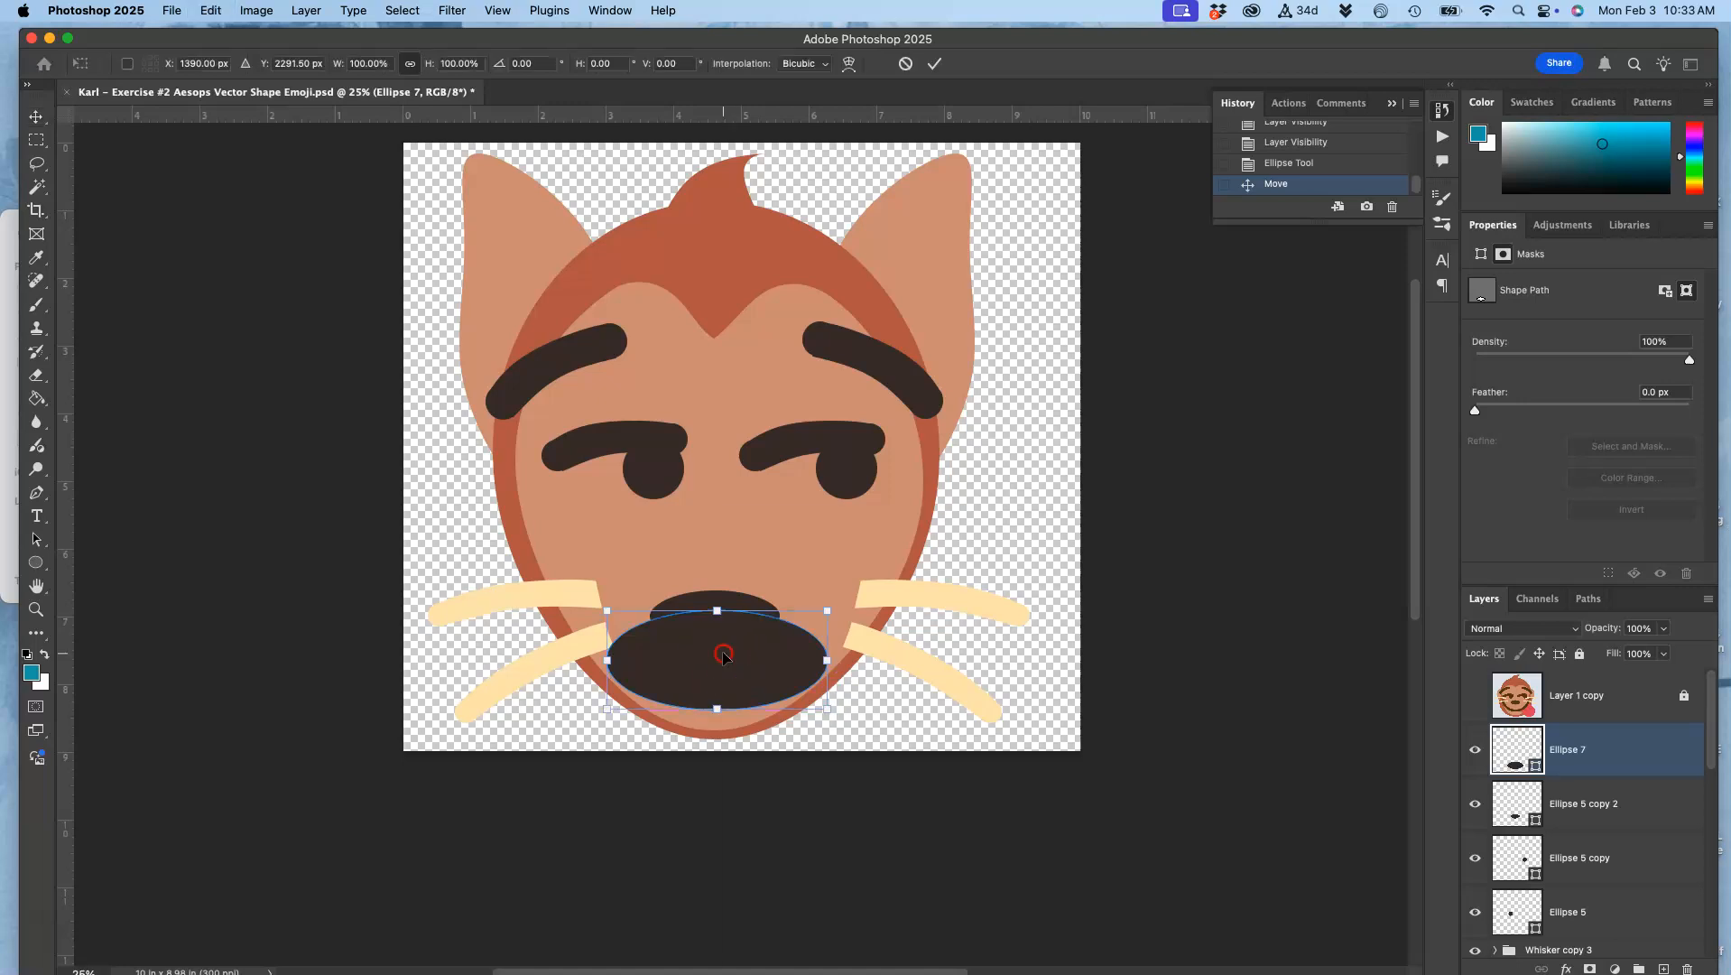
{"action": "right_click", "coordinate": [723, 656]}
{"action": "left_click", "coordinate": [720, 618]}
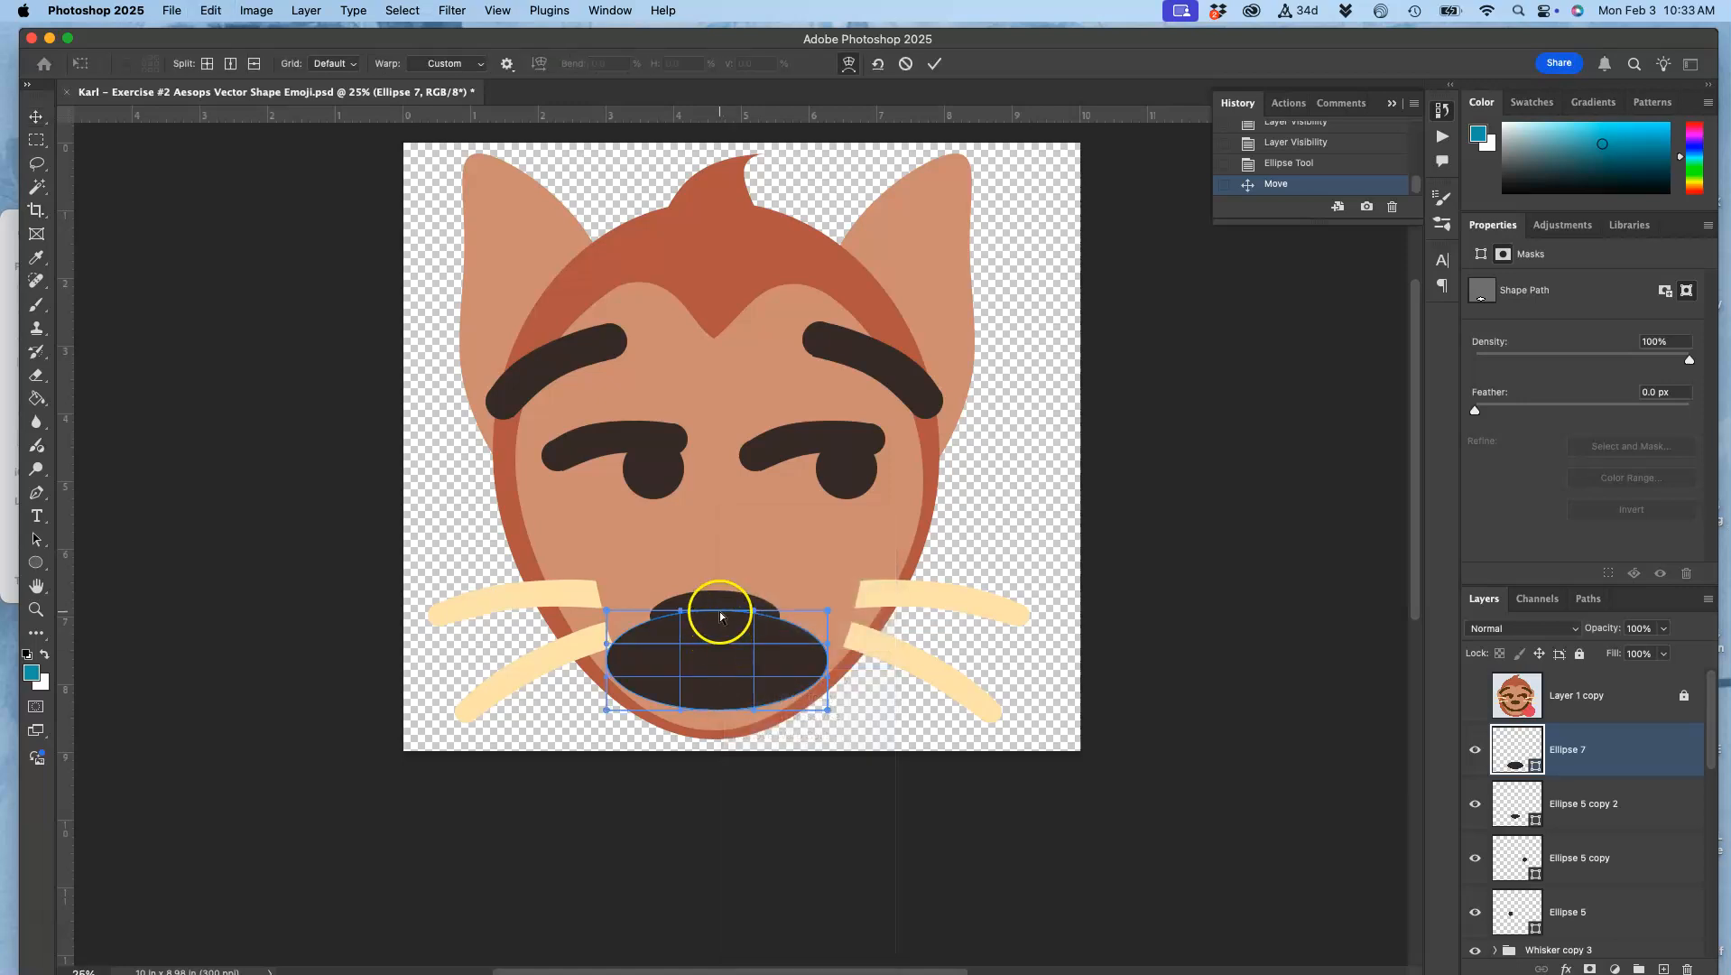
{"action": "left_click_drag", "start_coordinate": [720, 618], "coordinate": [719, 667]}
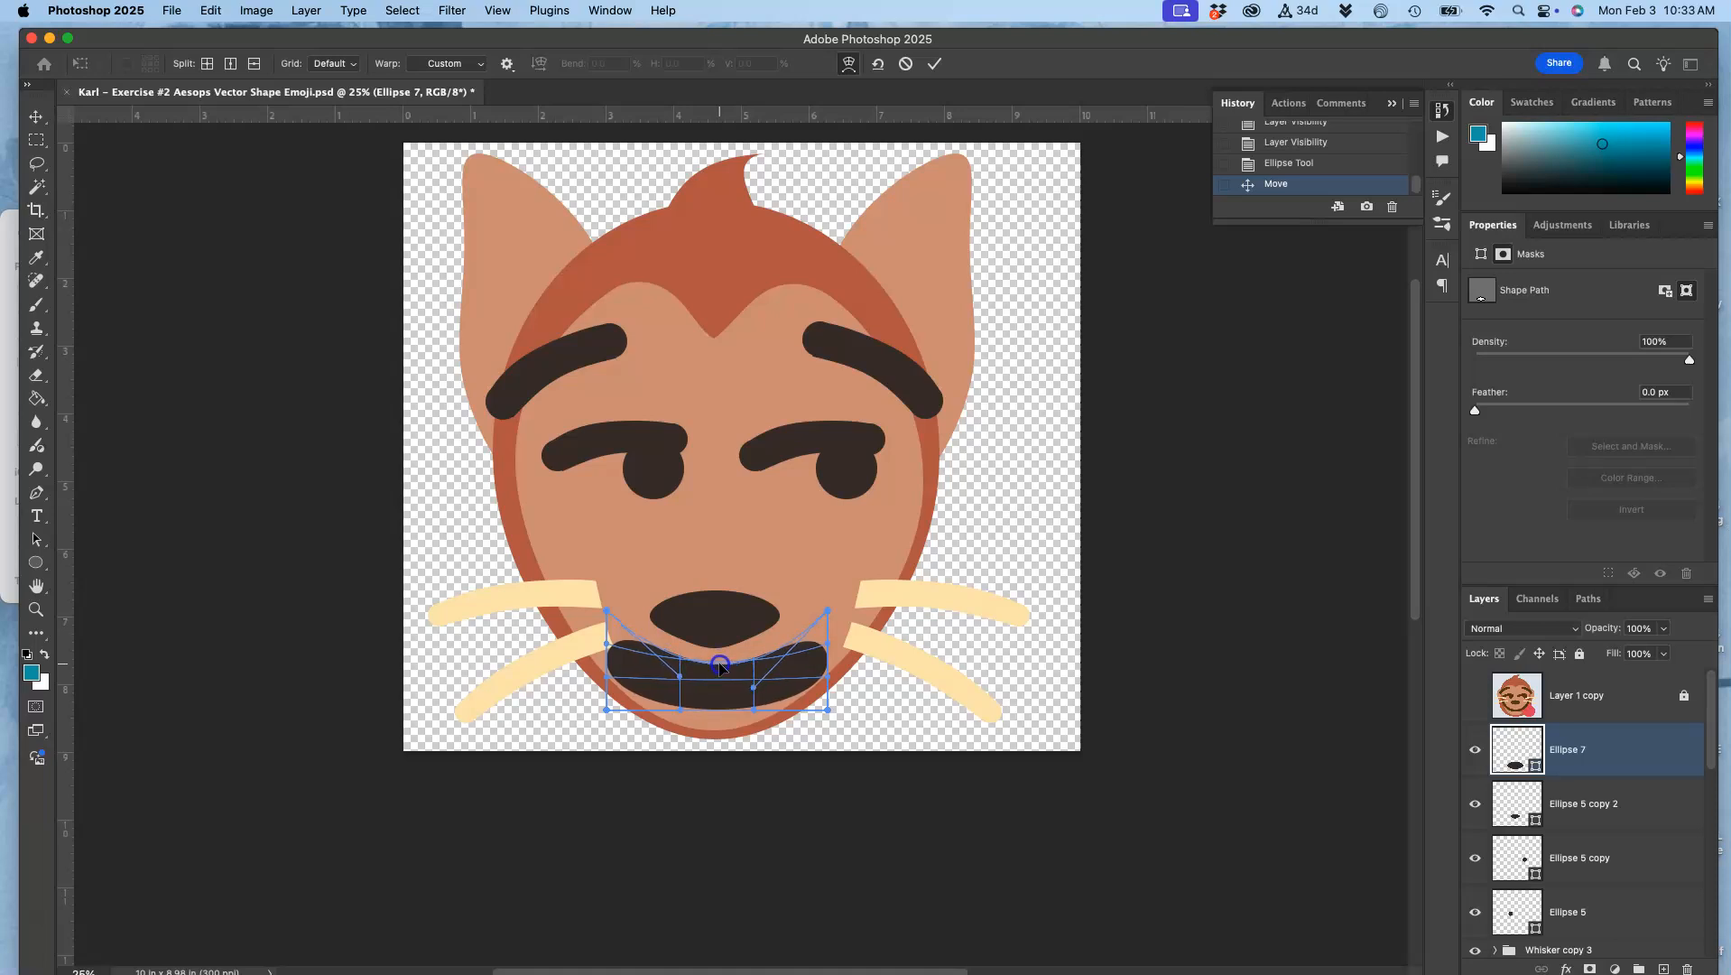
{"action": "left_click_drag", "start_coordinate": [720, 666], "coordinate": [720, 665]}
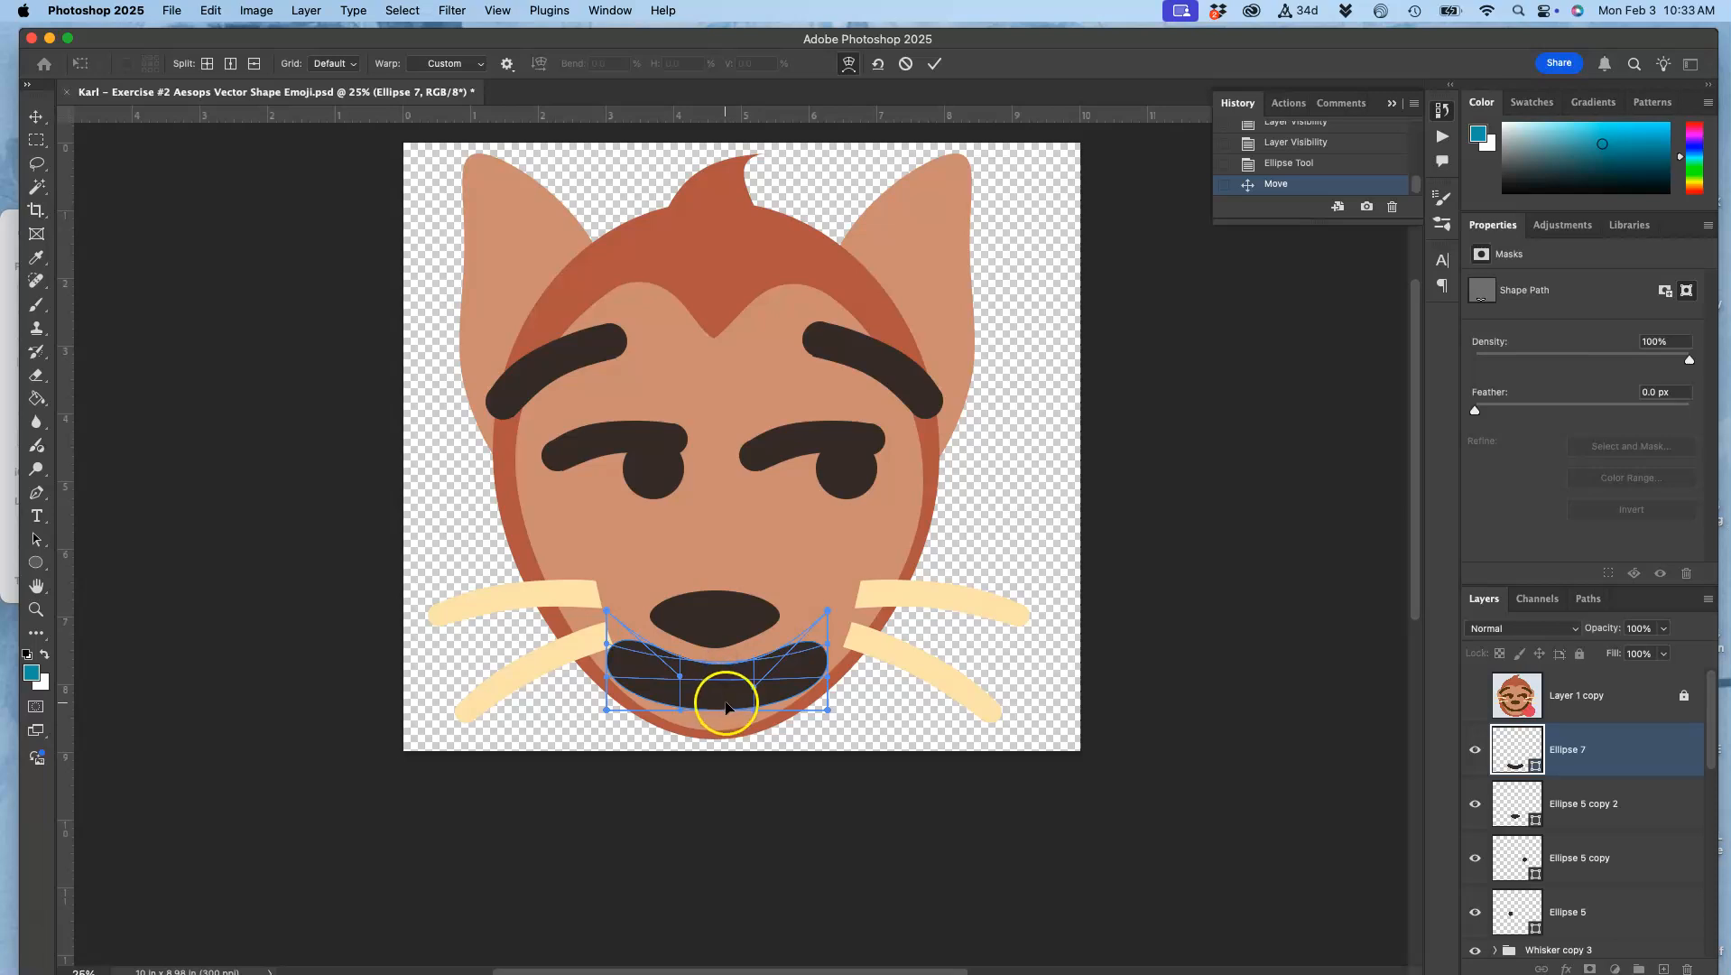
{"action": "double_click", "coordinate": [679, 688]}
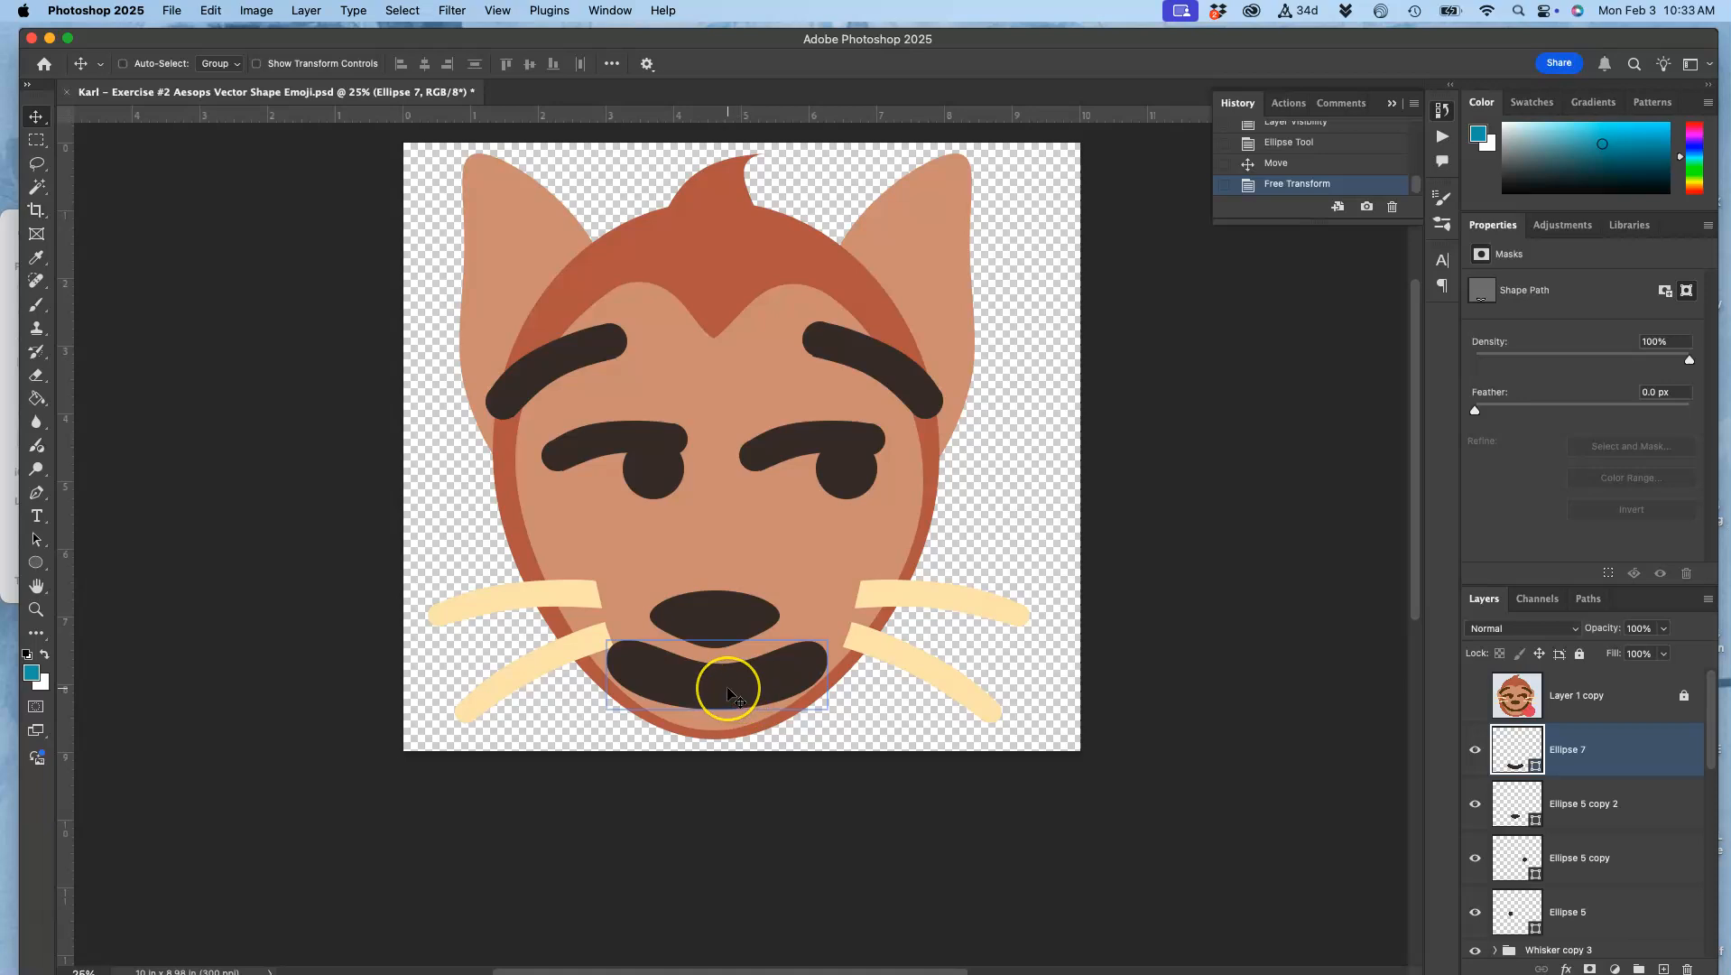
Step: Scale the mouth down to about 71% width and 59% height, keeping it centred between nose and chin
{"action": "key", "text": "super+t"}
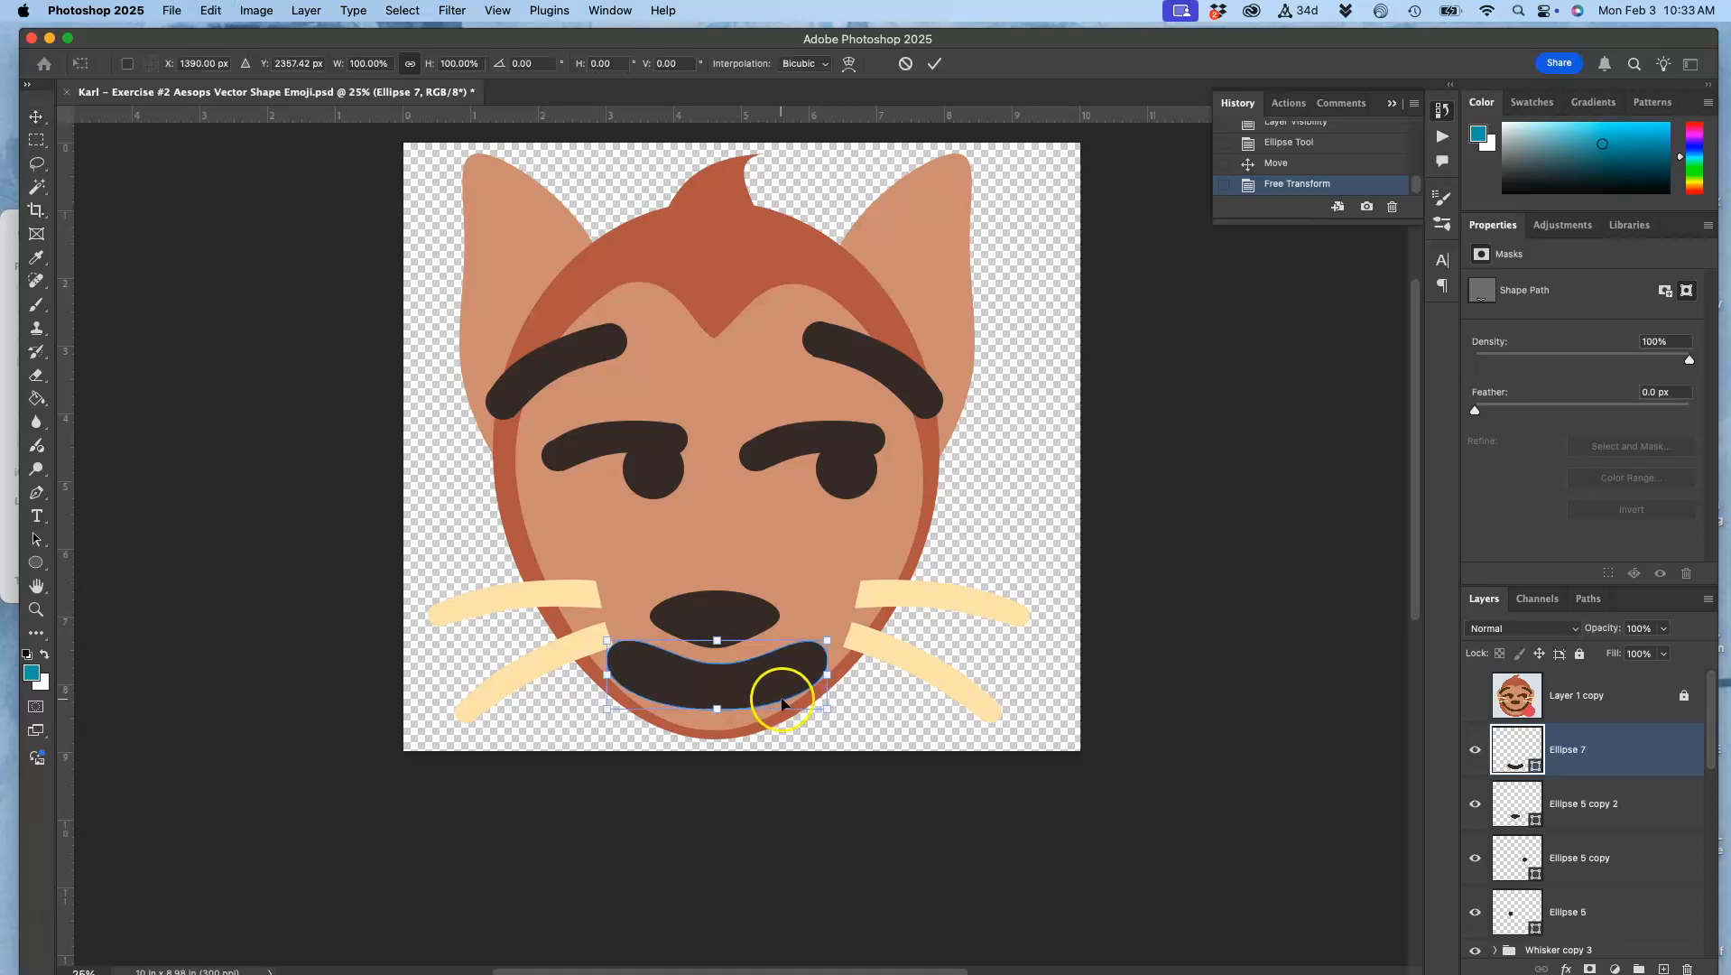
{"action": "left_click_drag", "start_coordinate": [827, 708], "coordinate": [799, 695]}
{"action": "left_click_drag", "start_coordinate": [718, 652], "coordinate": [719, 661]}
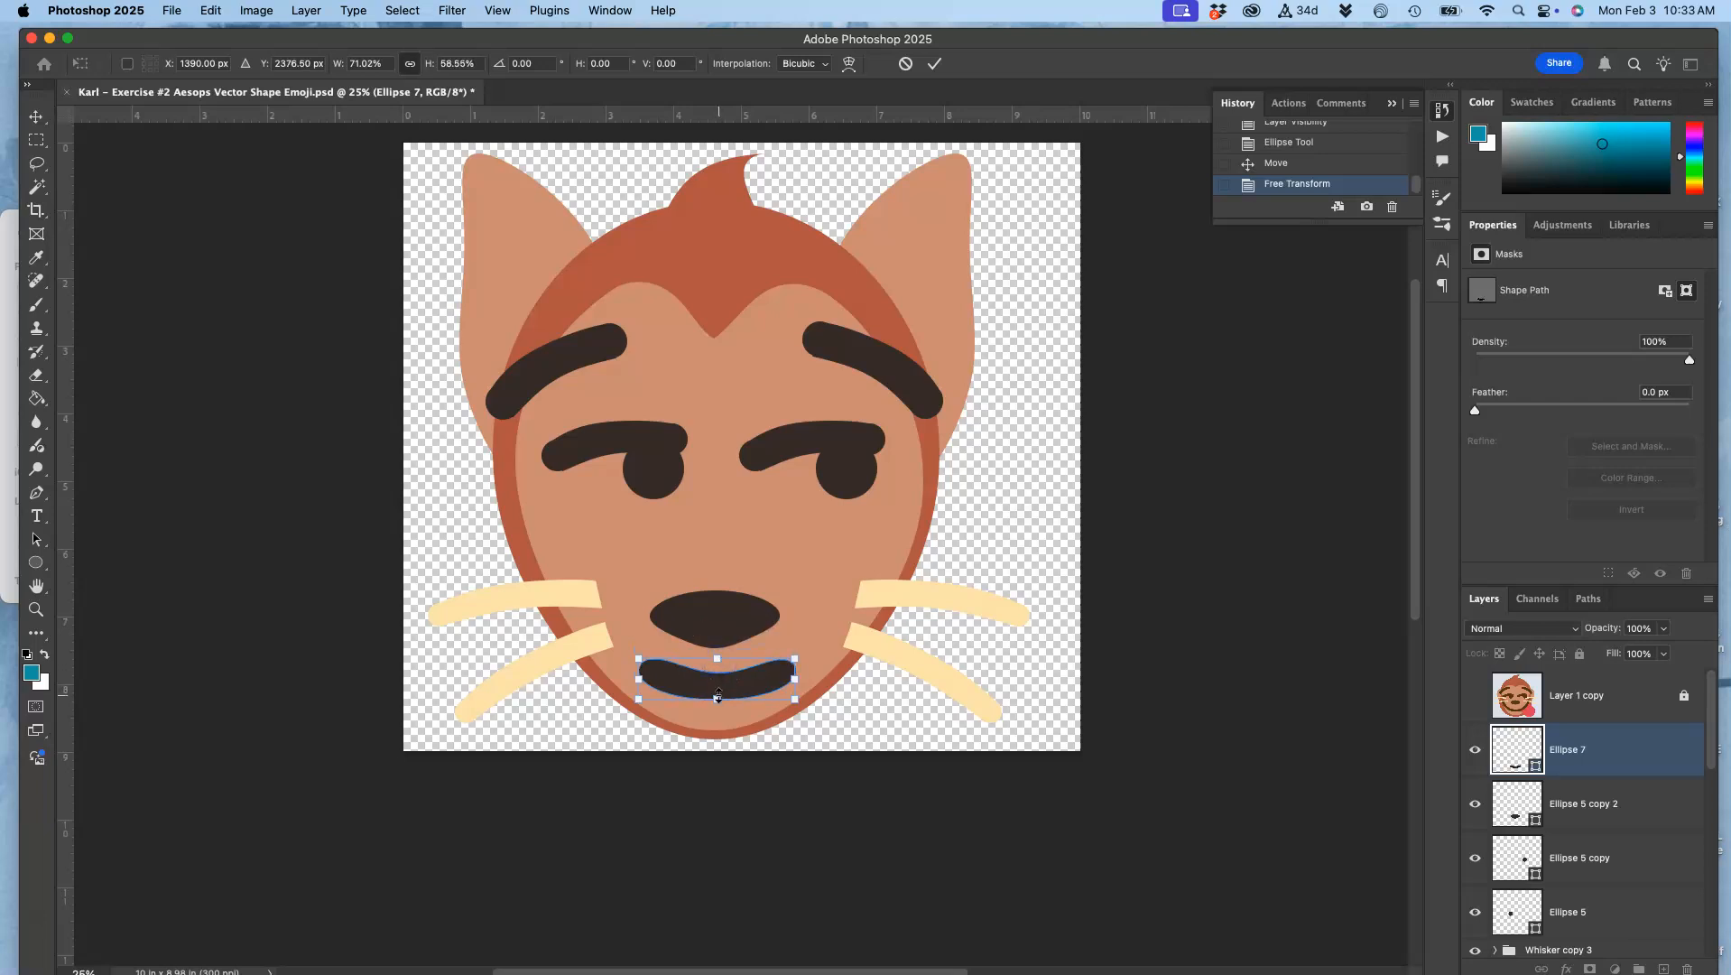
{"action": "key", "text": "Return"}
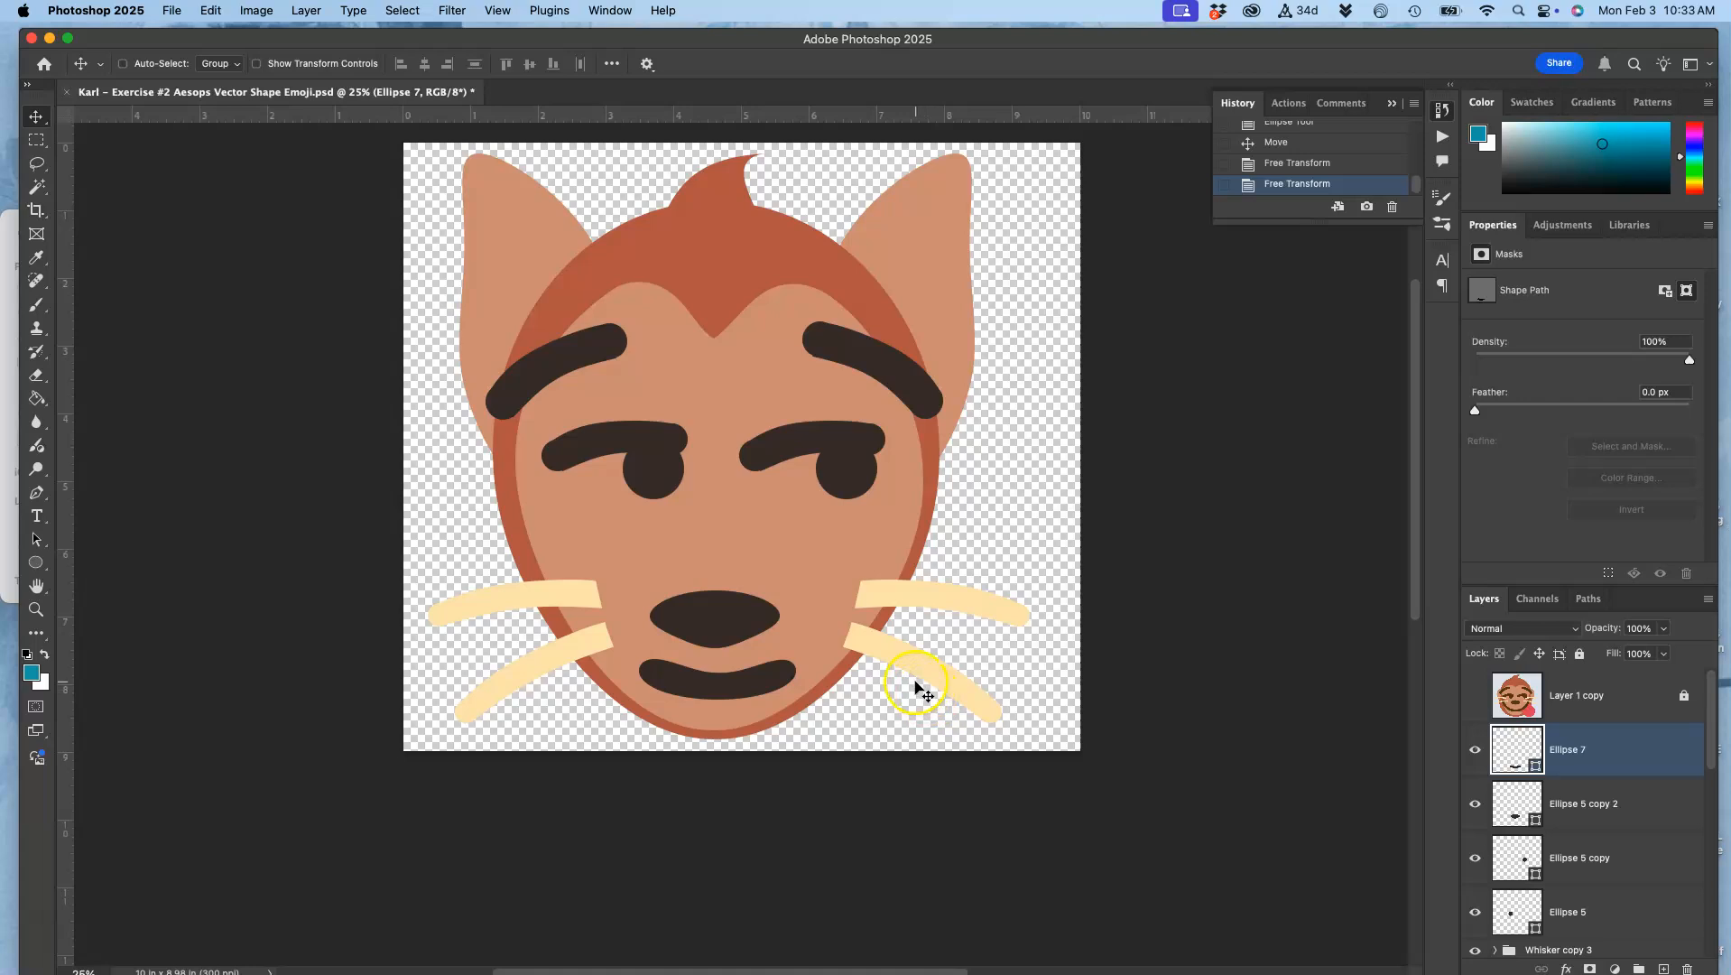
Step: Compare the face with both reference layers, Layer 1 copy and Layer 1, showing each briefly and hiding it again
{"action": "left_click", "coordinate": [1476, 697]}
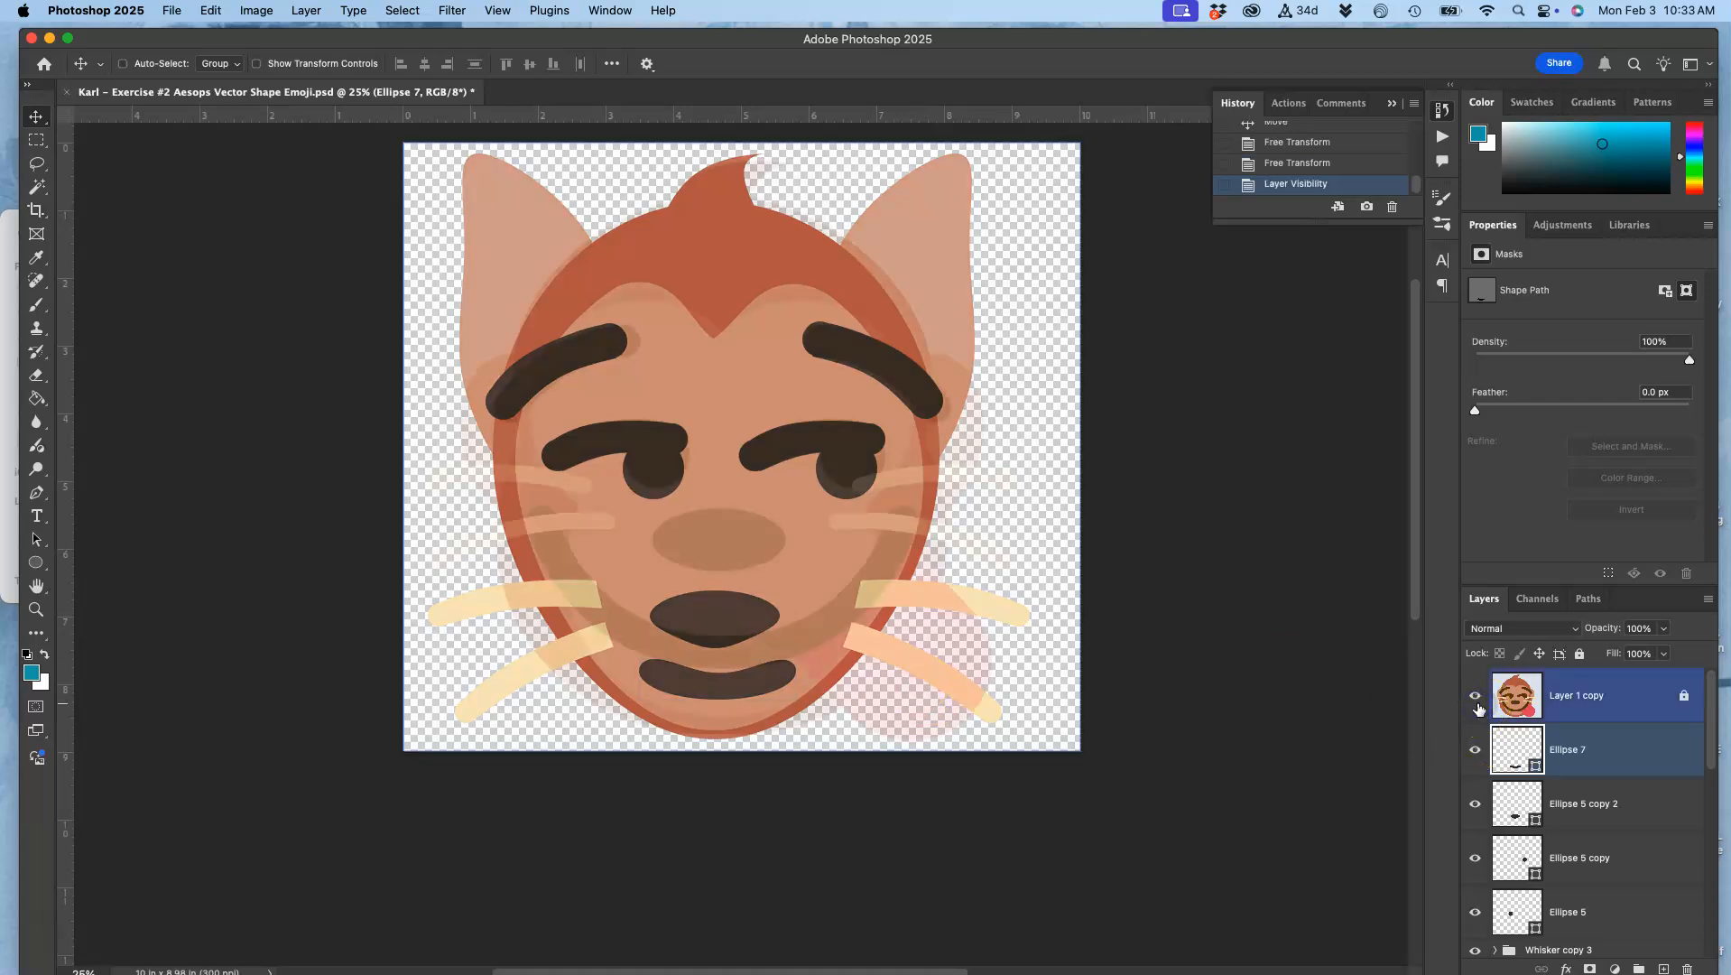
{"action": "left_click", "coordinate": [1477, 703]}
{"action": "scroll", "coordinate": [1540, 801], "scroll_direction": "down", "scroll_amount": 10}
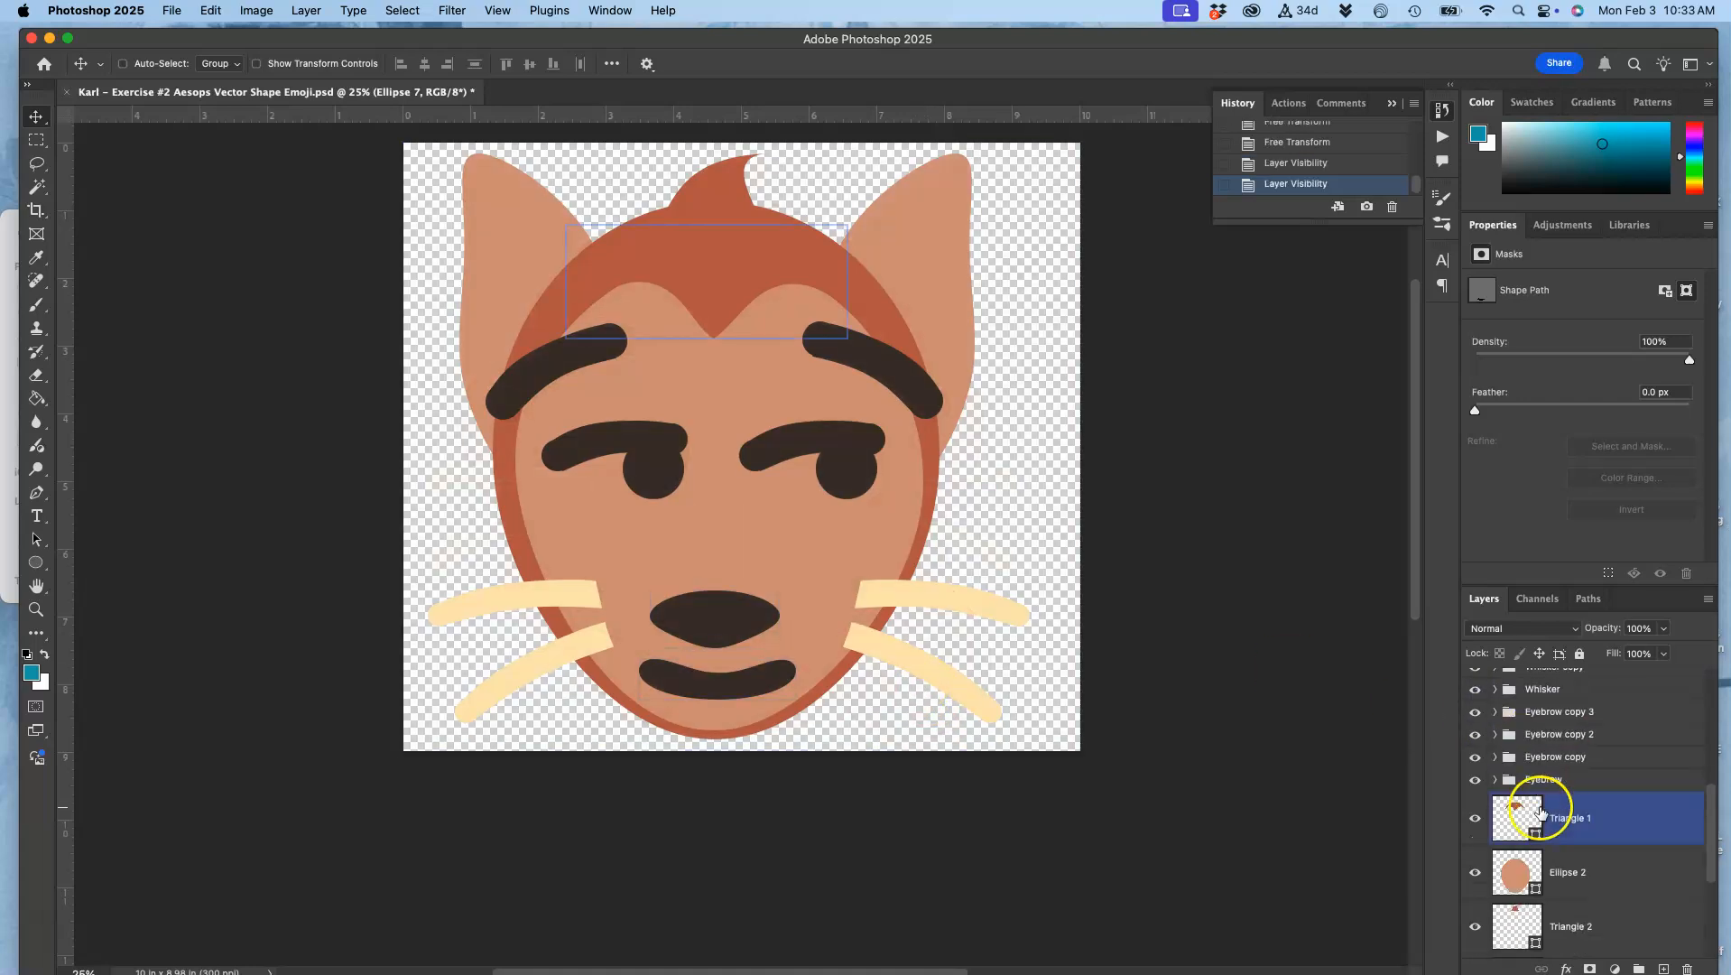
{"action": "left_click", "coordinate": [1476, 932]}
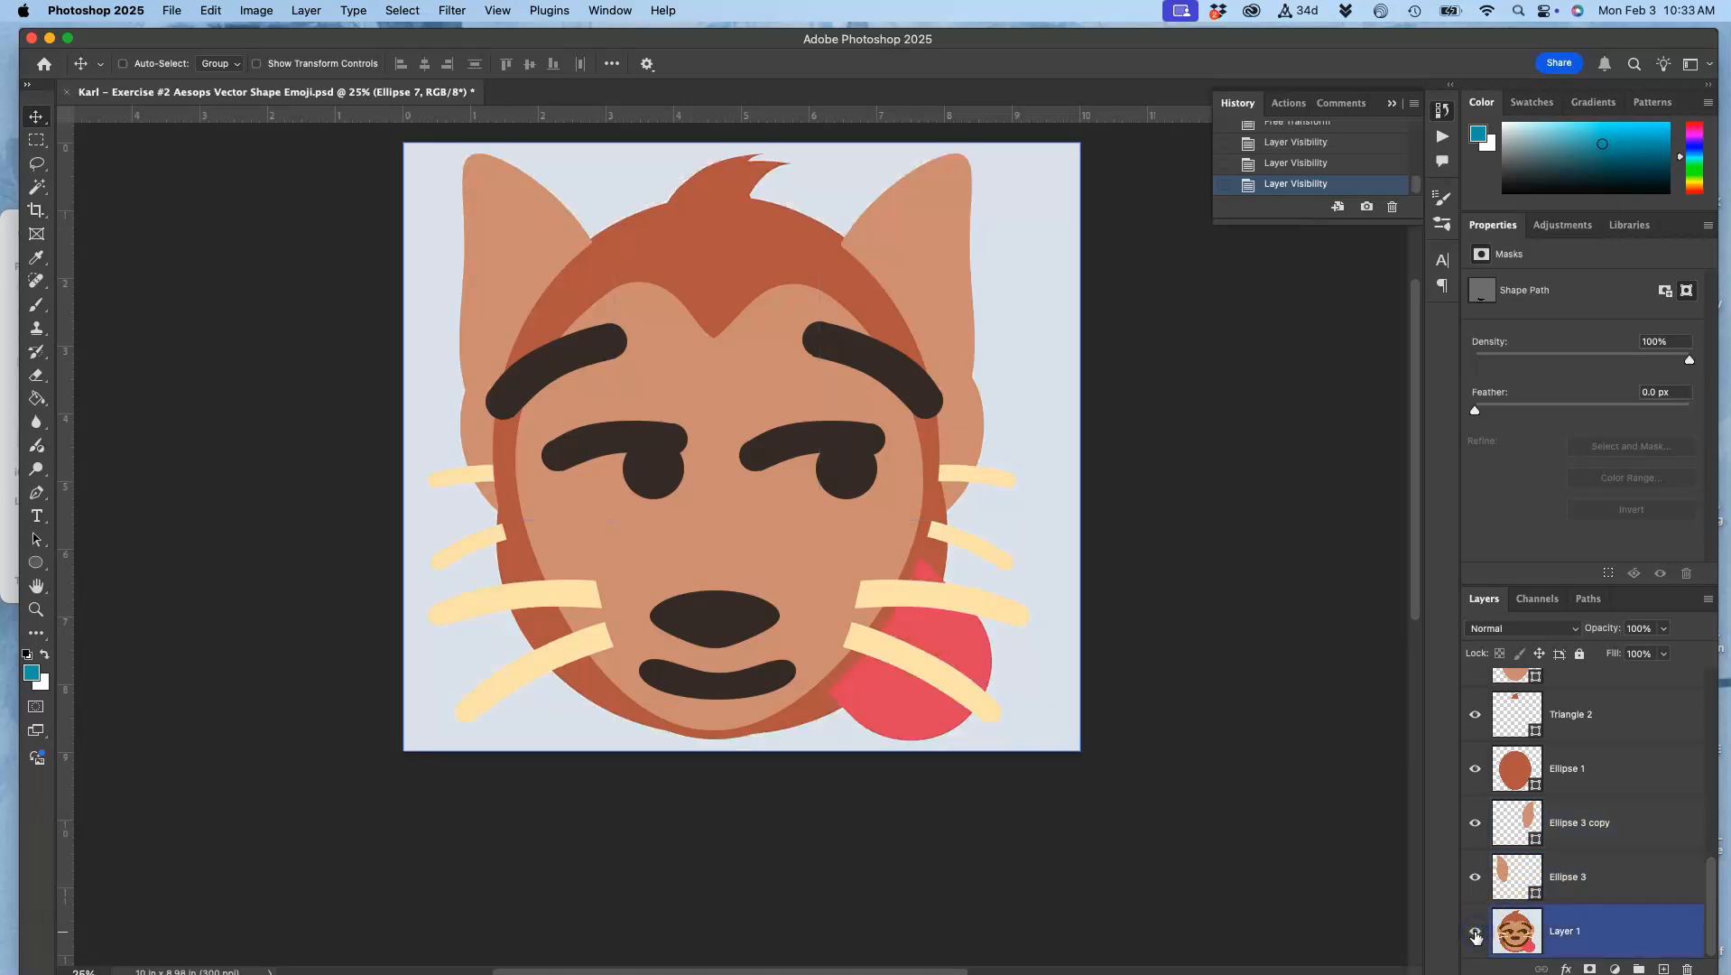
{"action": "left_click", "coordinate": [1476, 934]}
{"action": "scroll", "coordinate": [933, 600], "scroll_direction": "down", "scroll_amount": 1}
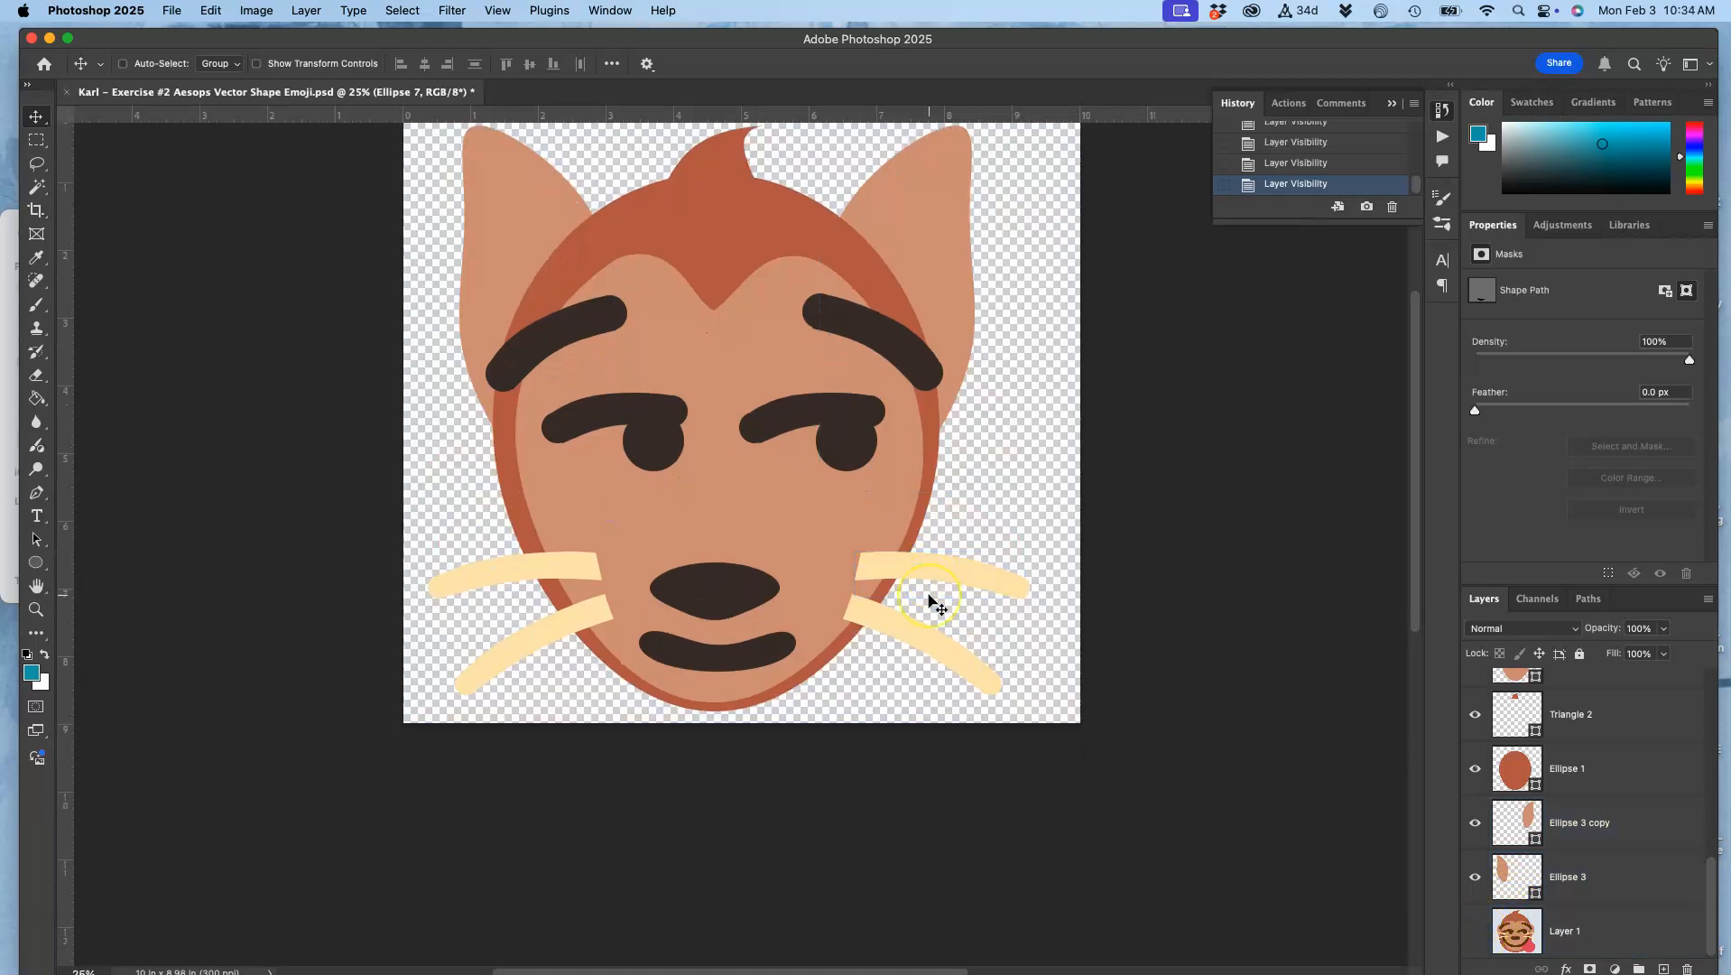
{"action": "scroll", "coordinate": [933, 600], "scroll_direction": "down", "scroll_amount": 1}
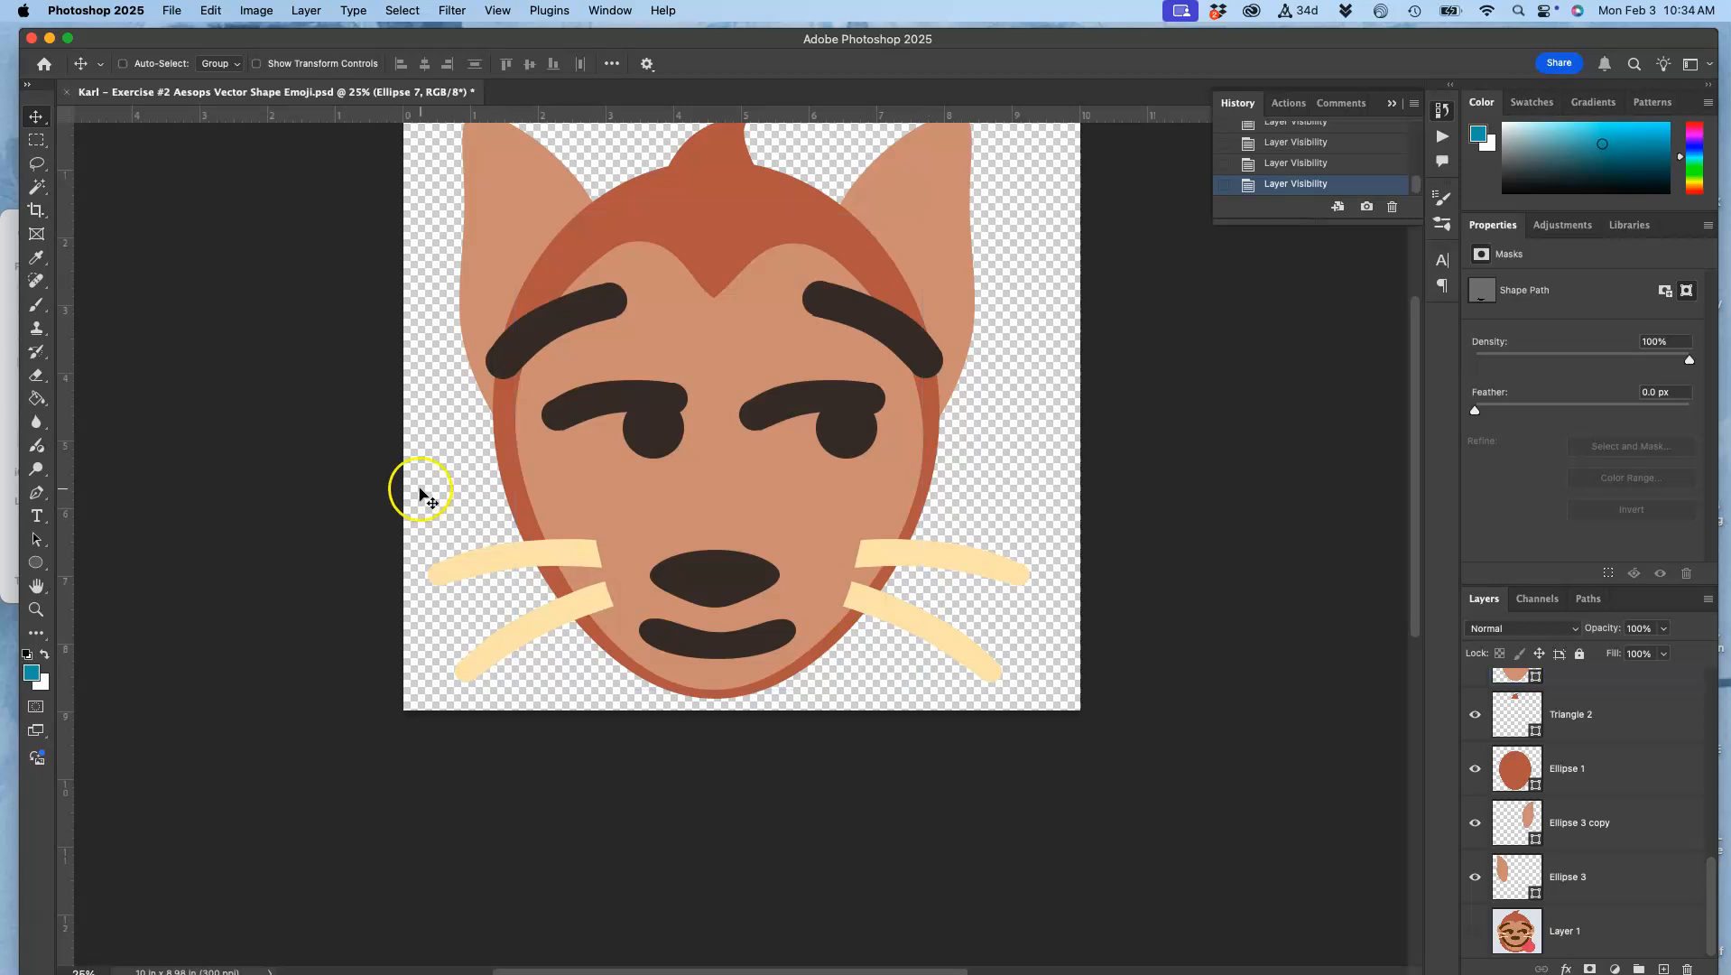
{"action": "left_click", "coordinate": [36, 564]}
{"action": "left_click", "coordinate": [36, 564]}
{"action": "left_click", "coordinate": [90, 557]}
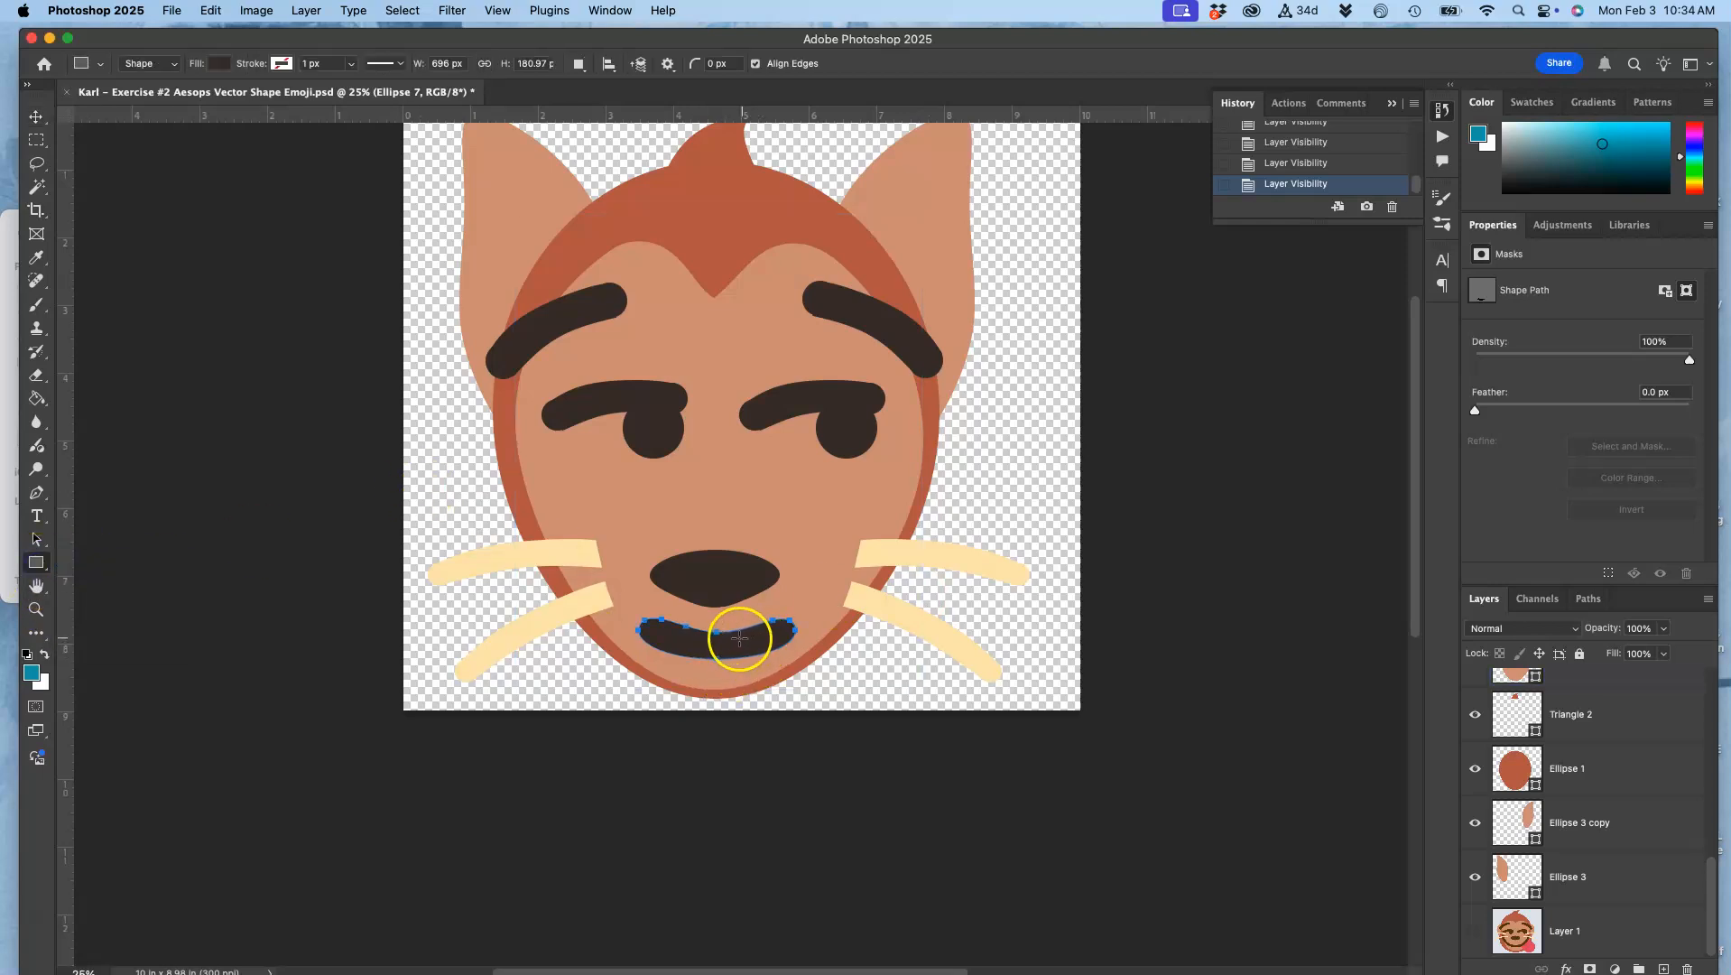
{"action": "left_click_drag", "start_coordinate": [738, 640], "coordinate": [789, 688]}
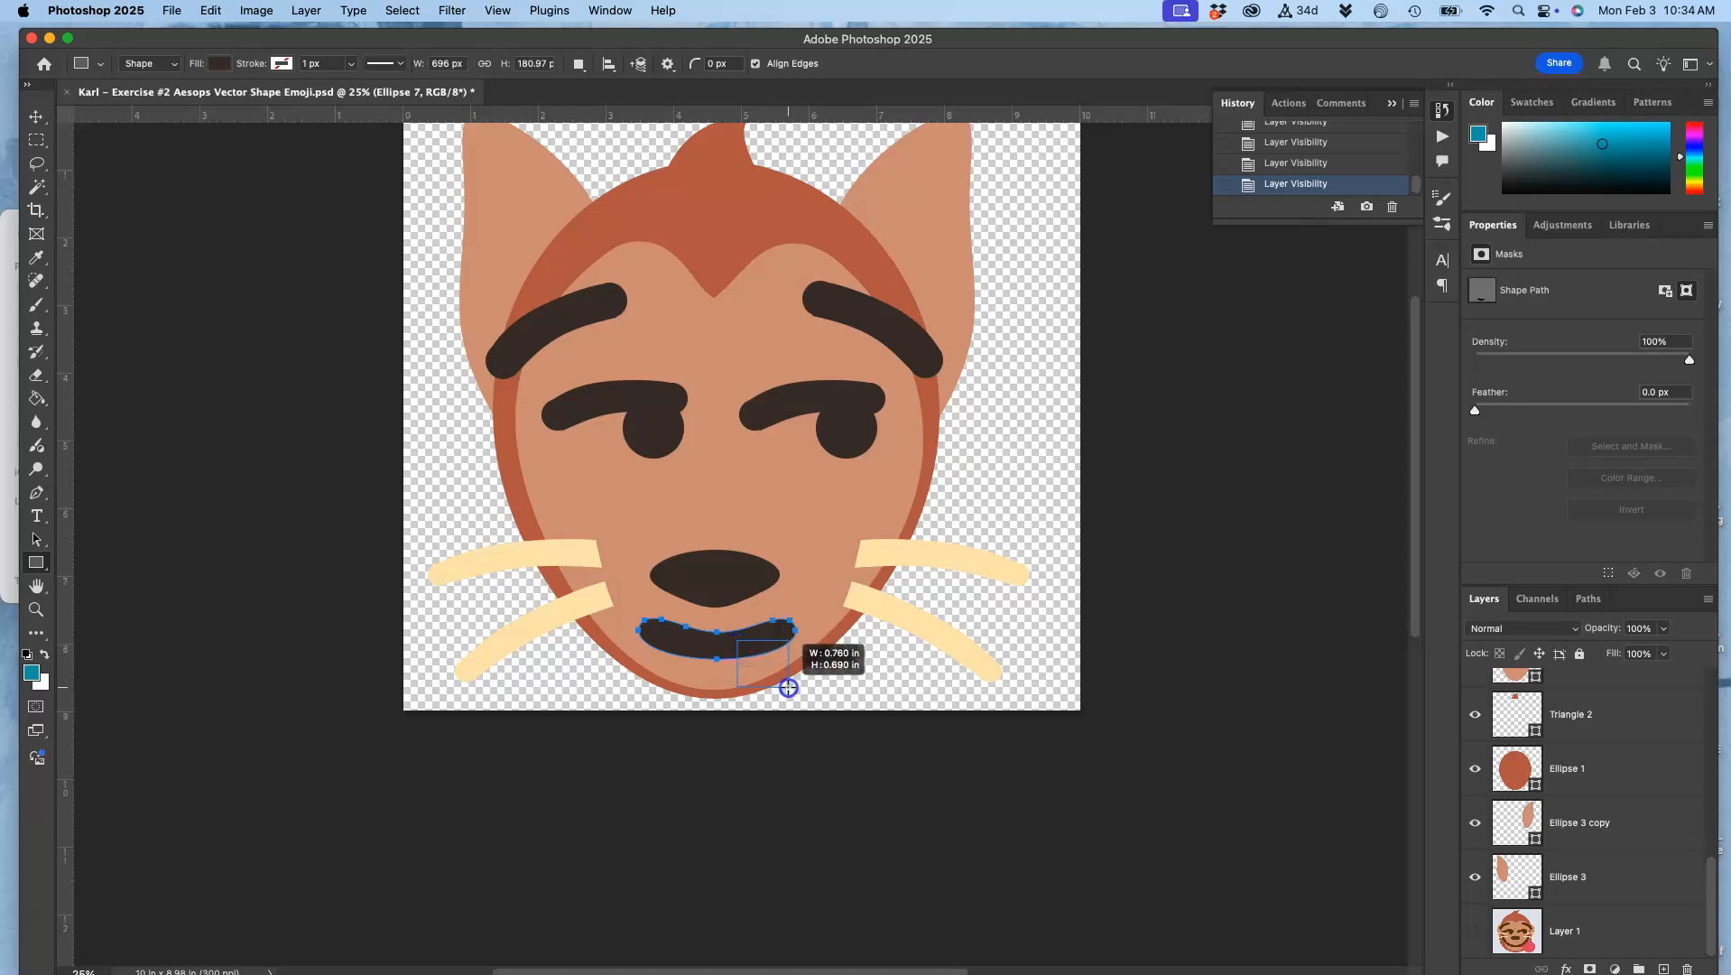
{"action": "left_click_drag", "start_coordinate": [789, 688], "coordinate": [789, 688]}
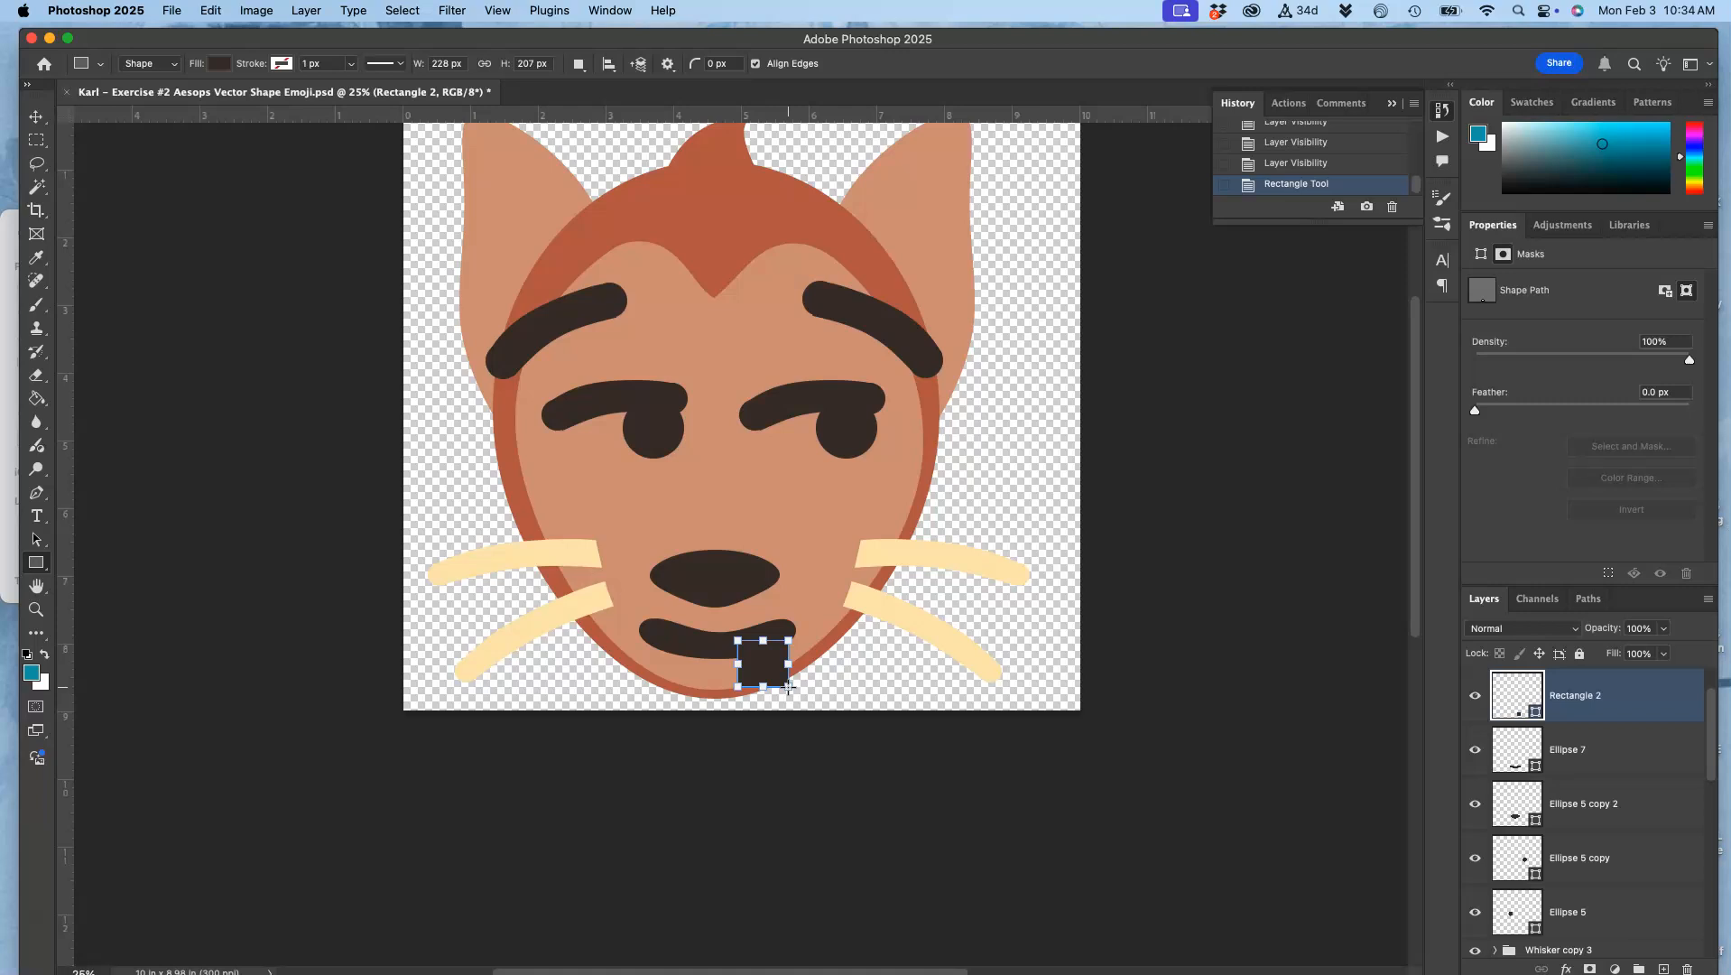
{"action": "key", "text": "BackSpace"}
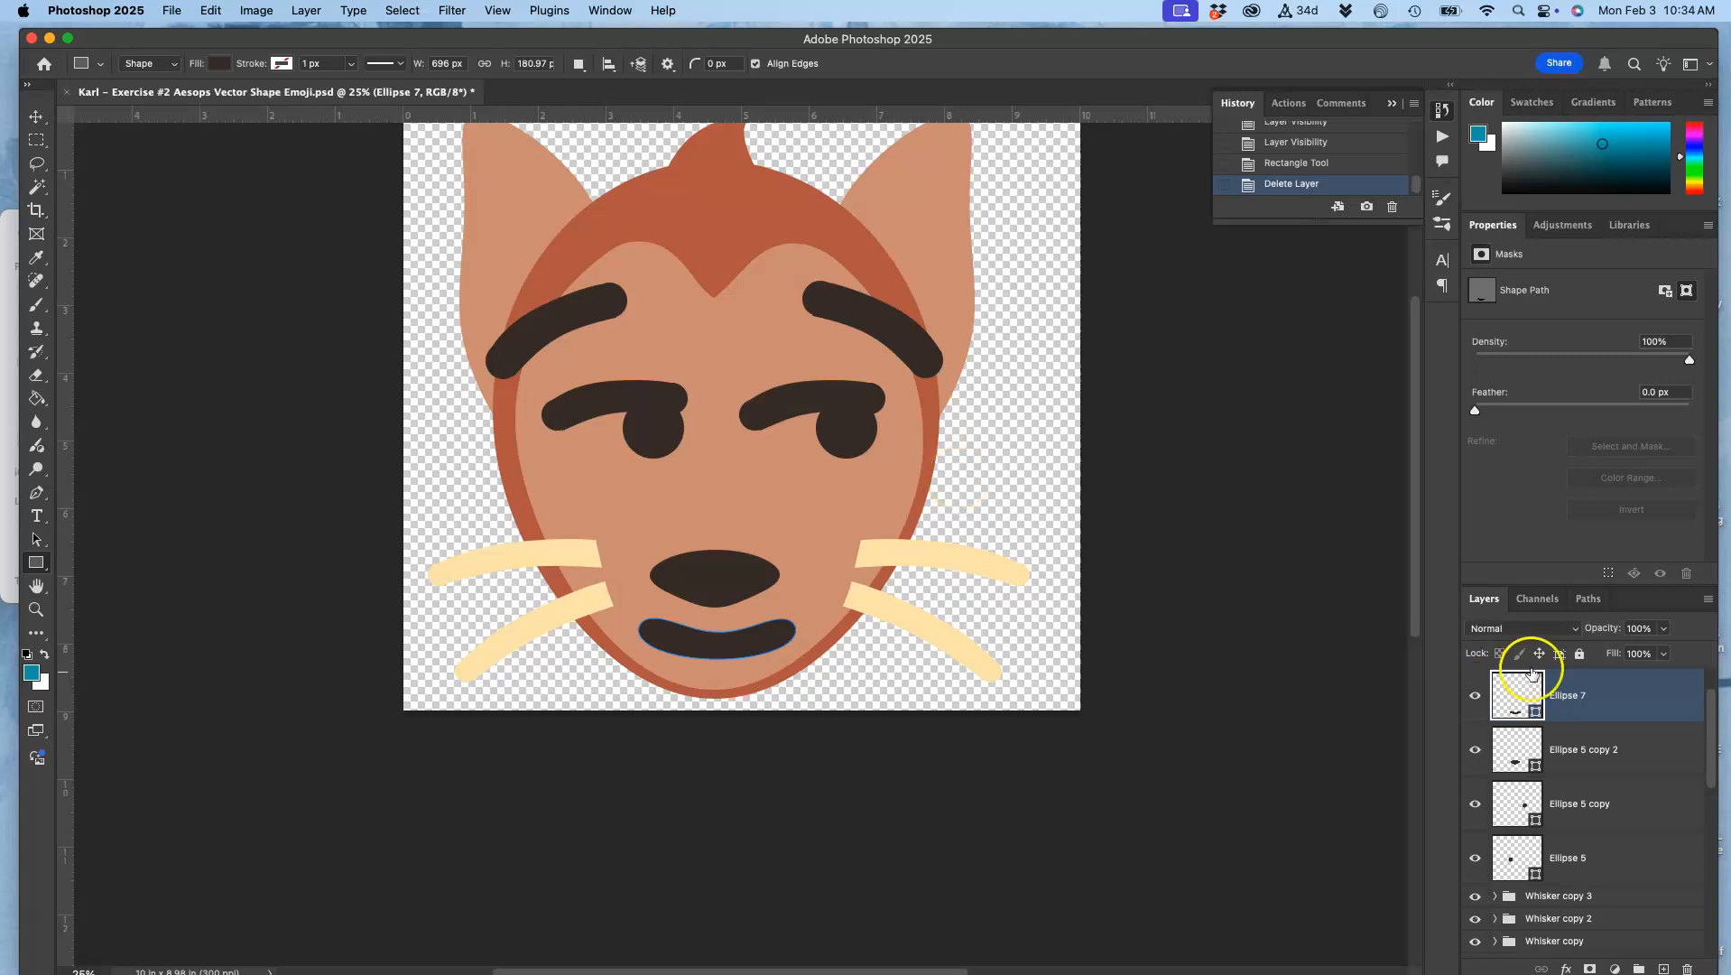
Step: Draw a 296 px square in the empty area beside the right cheek and fill it with red sampled from the heart in Layer 1
{"action": "scroll", "coordinate": [1543, 680], "scroll_direction": "up", "scroll_amount": 2}
{"action": "left_click_drag", "start_coordinate": [975, 437], "coordinate": [1042, 522]}
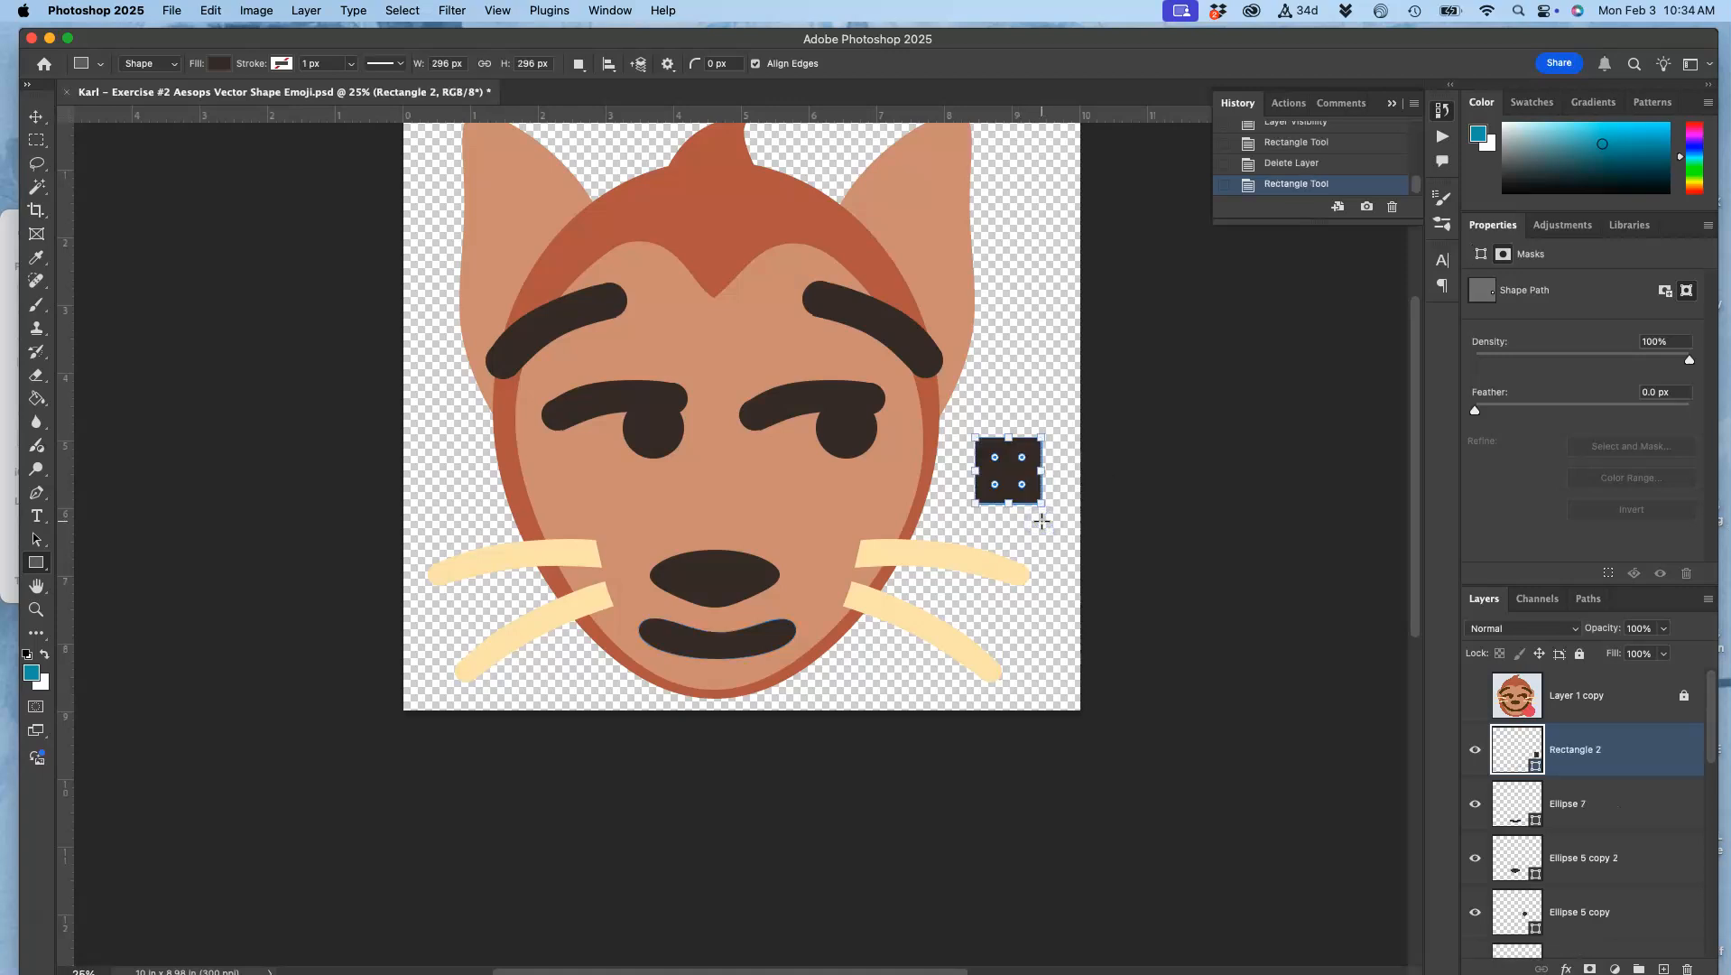
{"action": "scroll", "coordinate": [1533, 863], "scroll_direction": "down", "scroll_amount": 5}
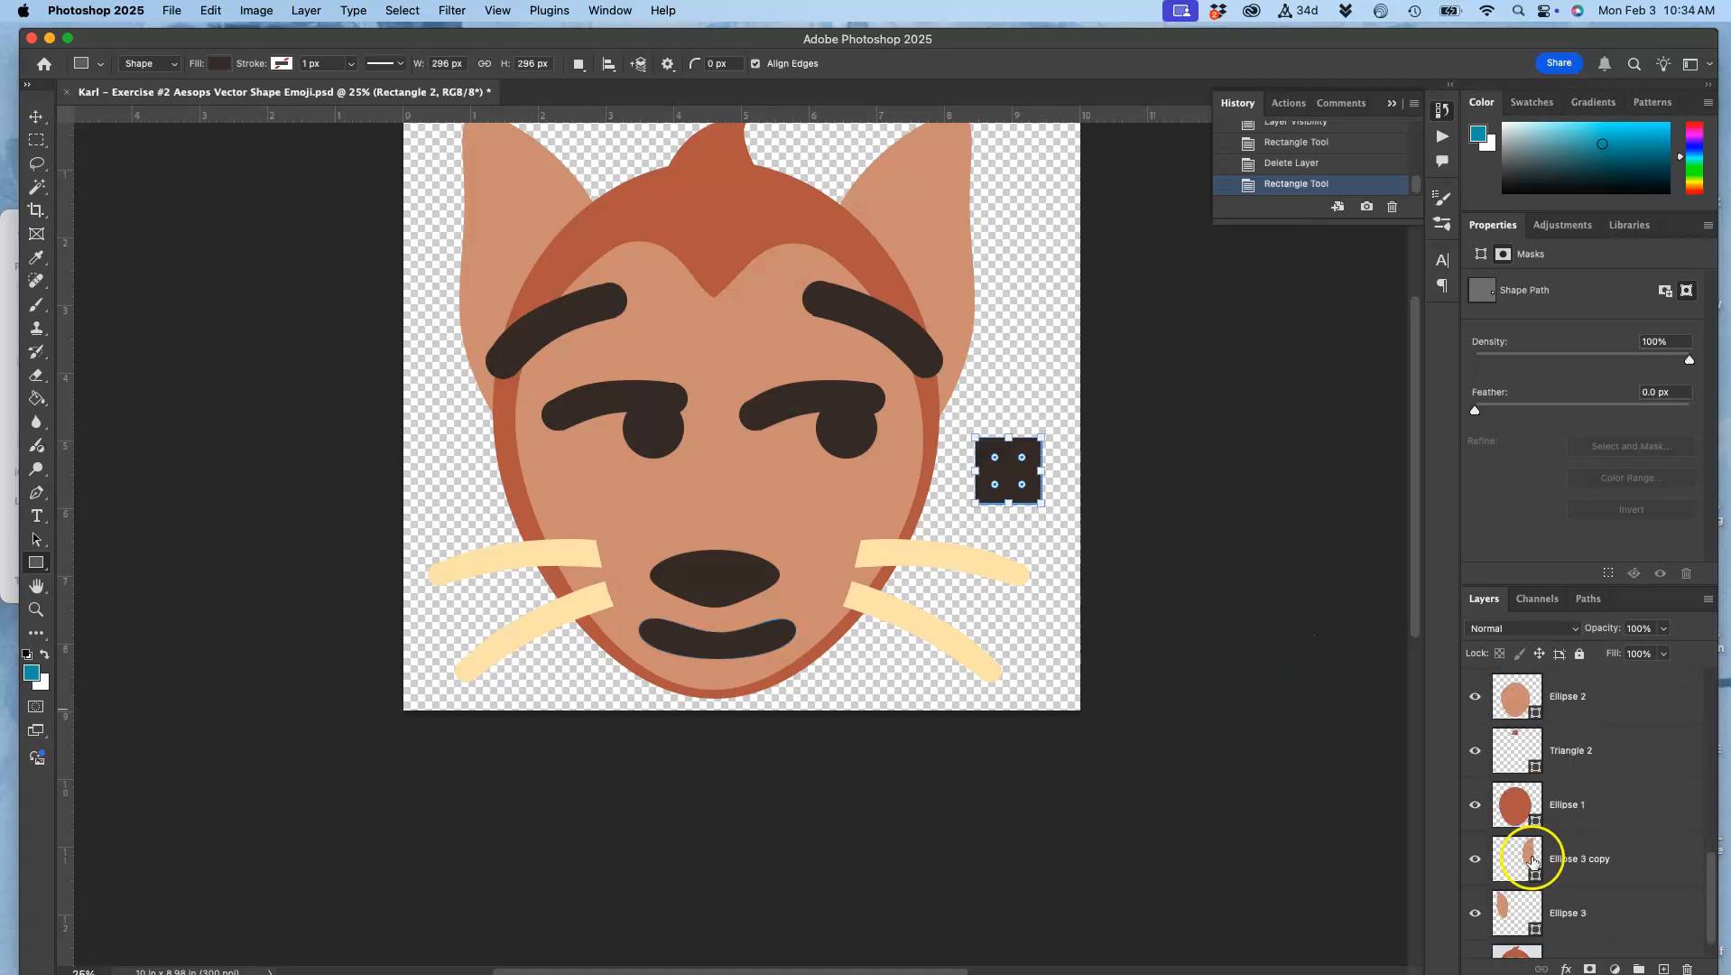
{"action": "scroll", "coordinate": [1532, 862], "scroll_direction": "down", "scroll_amount": 5}
{"action": "left_click", "coordinate": [1475, 913]}
{"action": "scroll", "coordinate": [1557, 857], "scroll_direction": "up", "scroll_amount": 10}
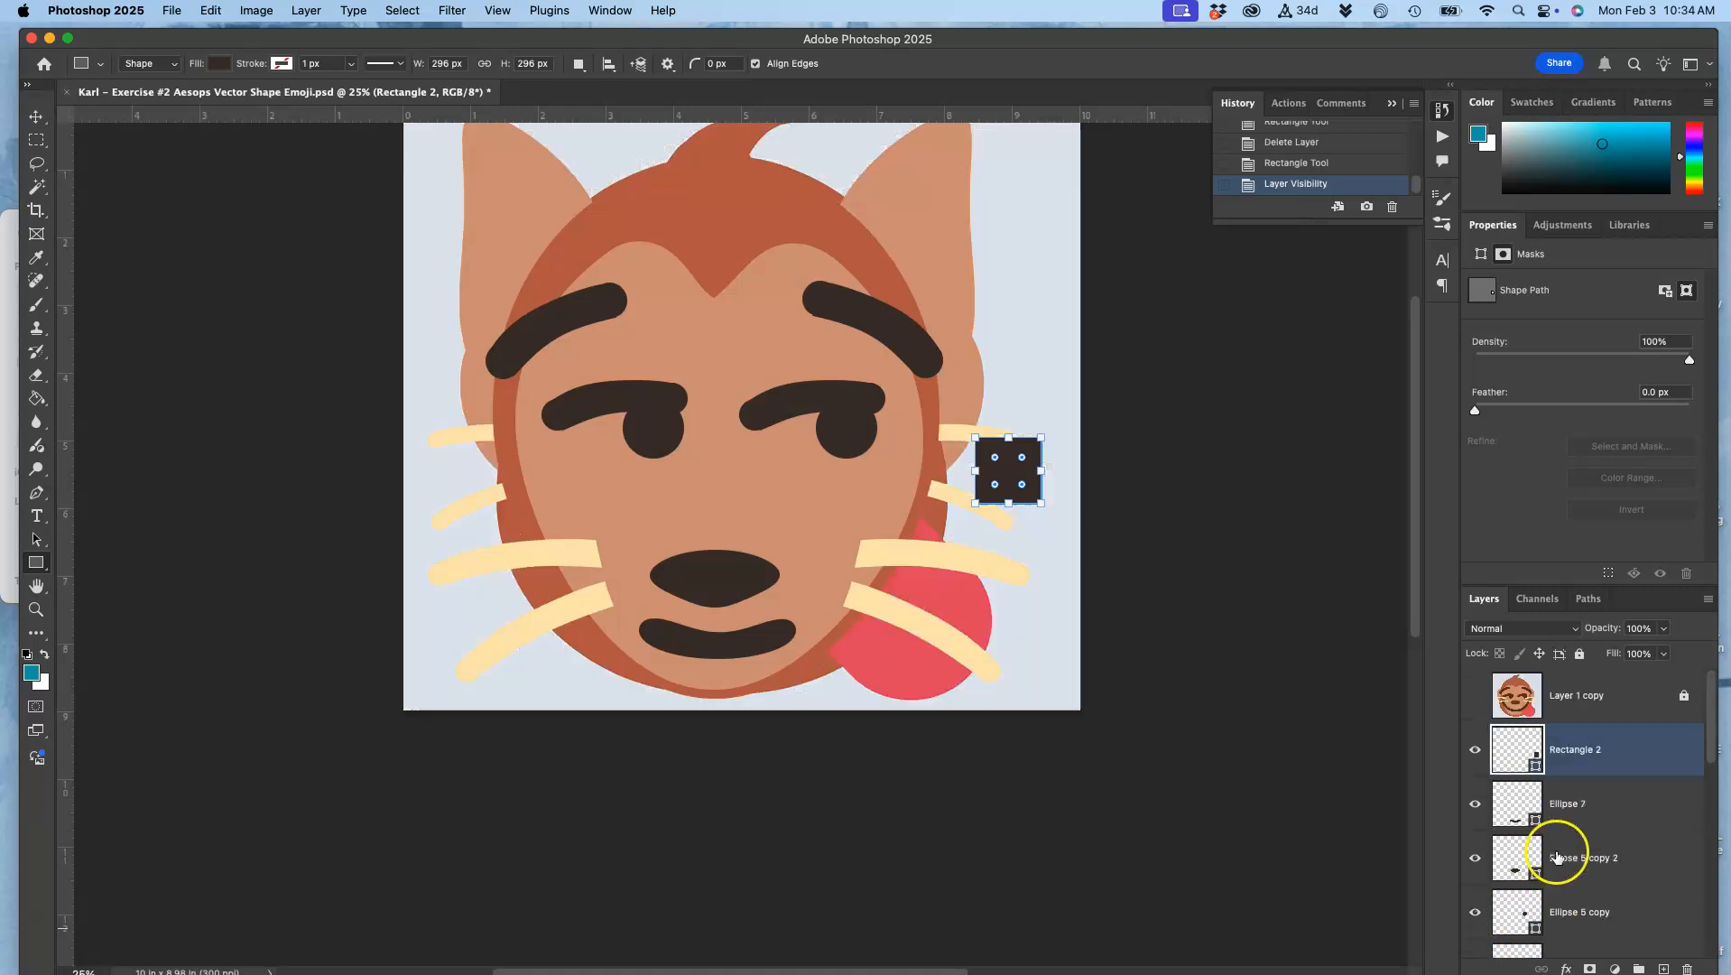
{"action": "double_click", "coordinate": [1516, 748]}
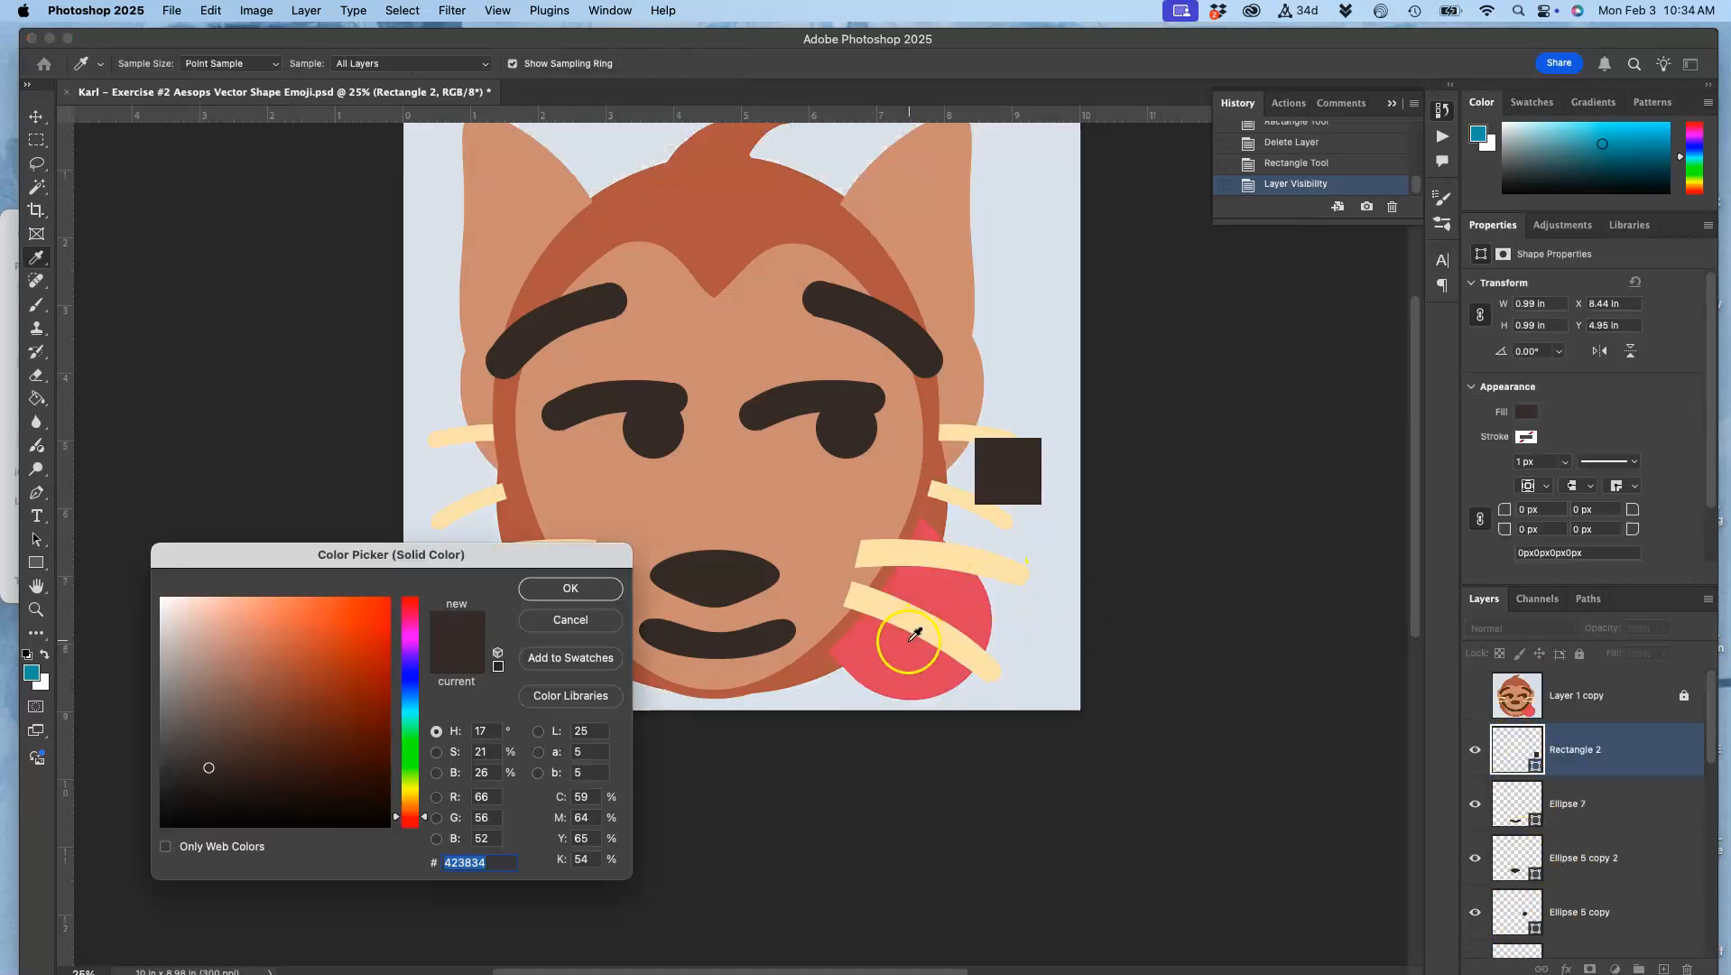
{"action": "left_click", "coordinate": [906, 651]}
{"action": "left_click", "coordinate": [571, 585]}
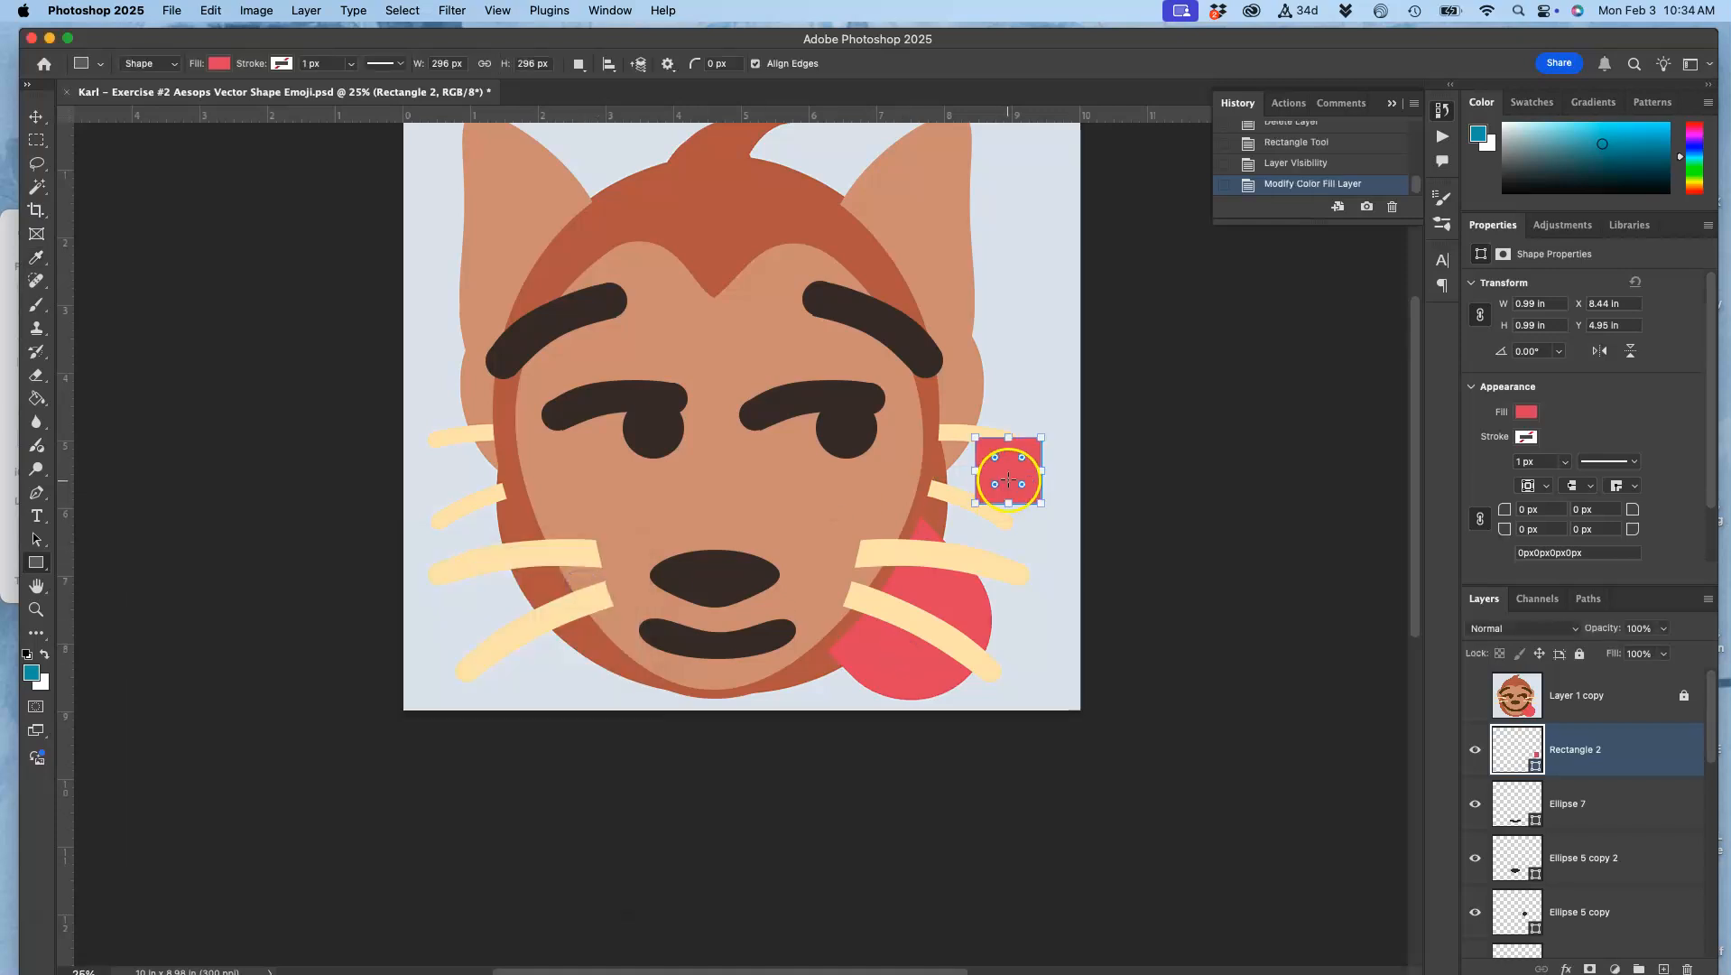
Step: Move the red square onto the mouth's right end, scale it to about 82% width and 67% height, and rotate it about -24°
{"action": "left_click", "coordinate": [36, 117]}
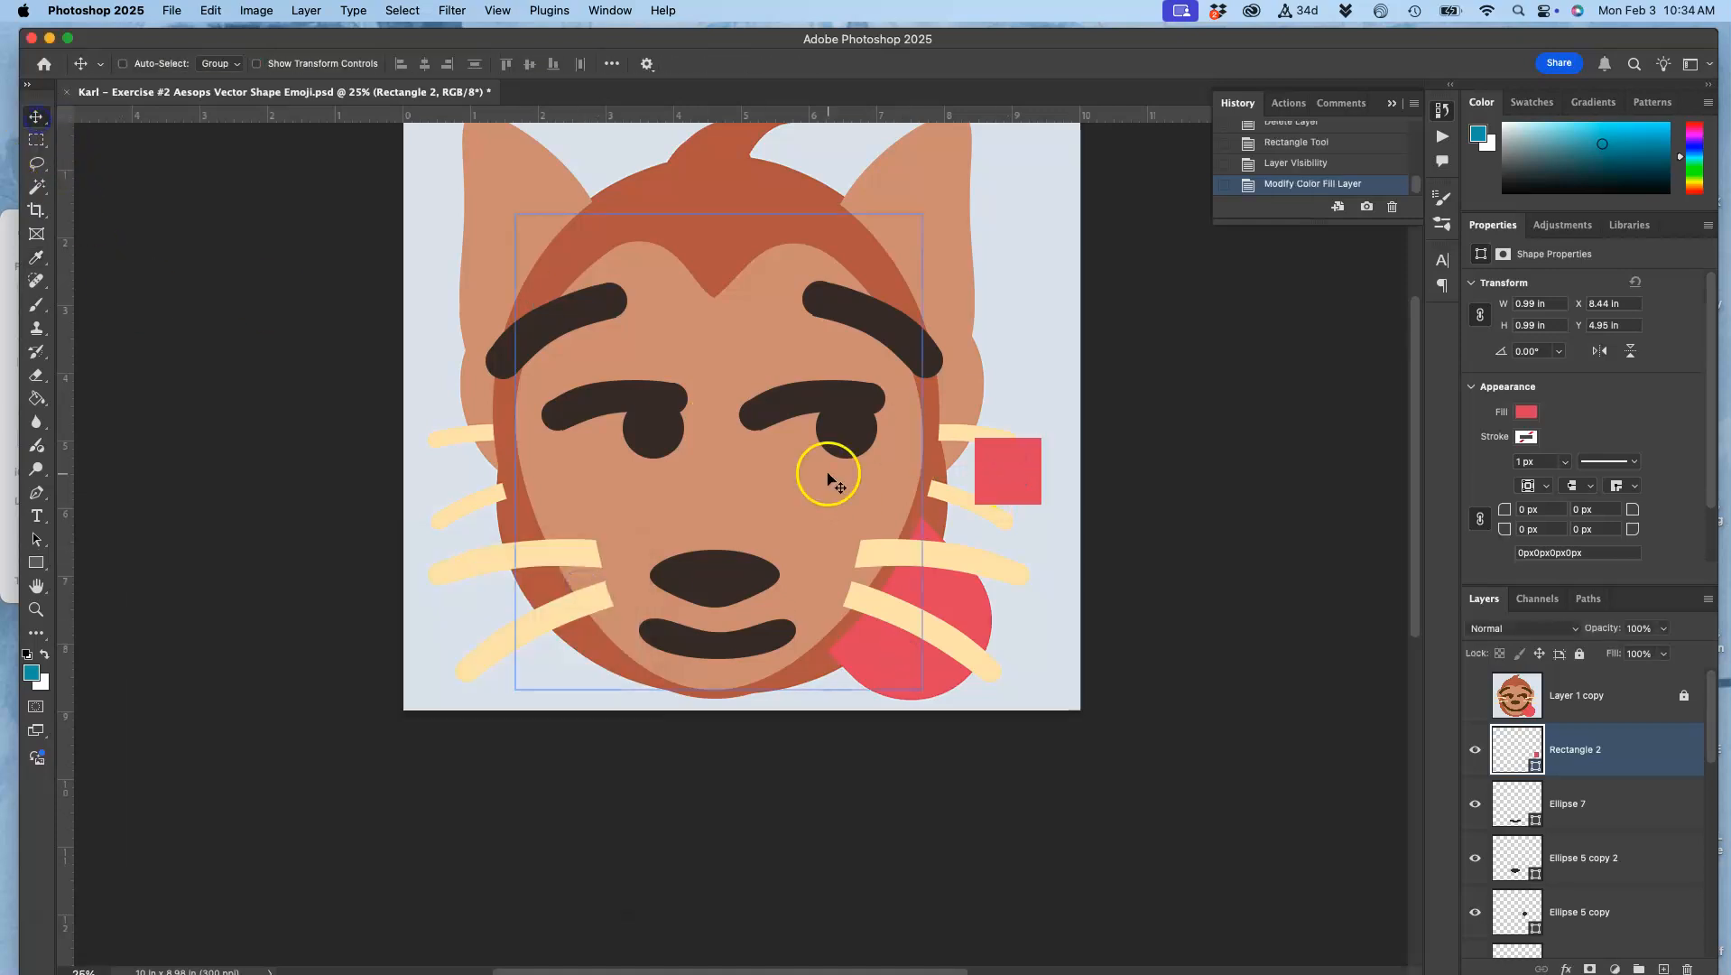
{"action": "left_click_drag", "start_coordinate": [1012, 472], "coordinate": [750, 691]}
{"action": "key", "text": "super+t"}
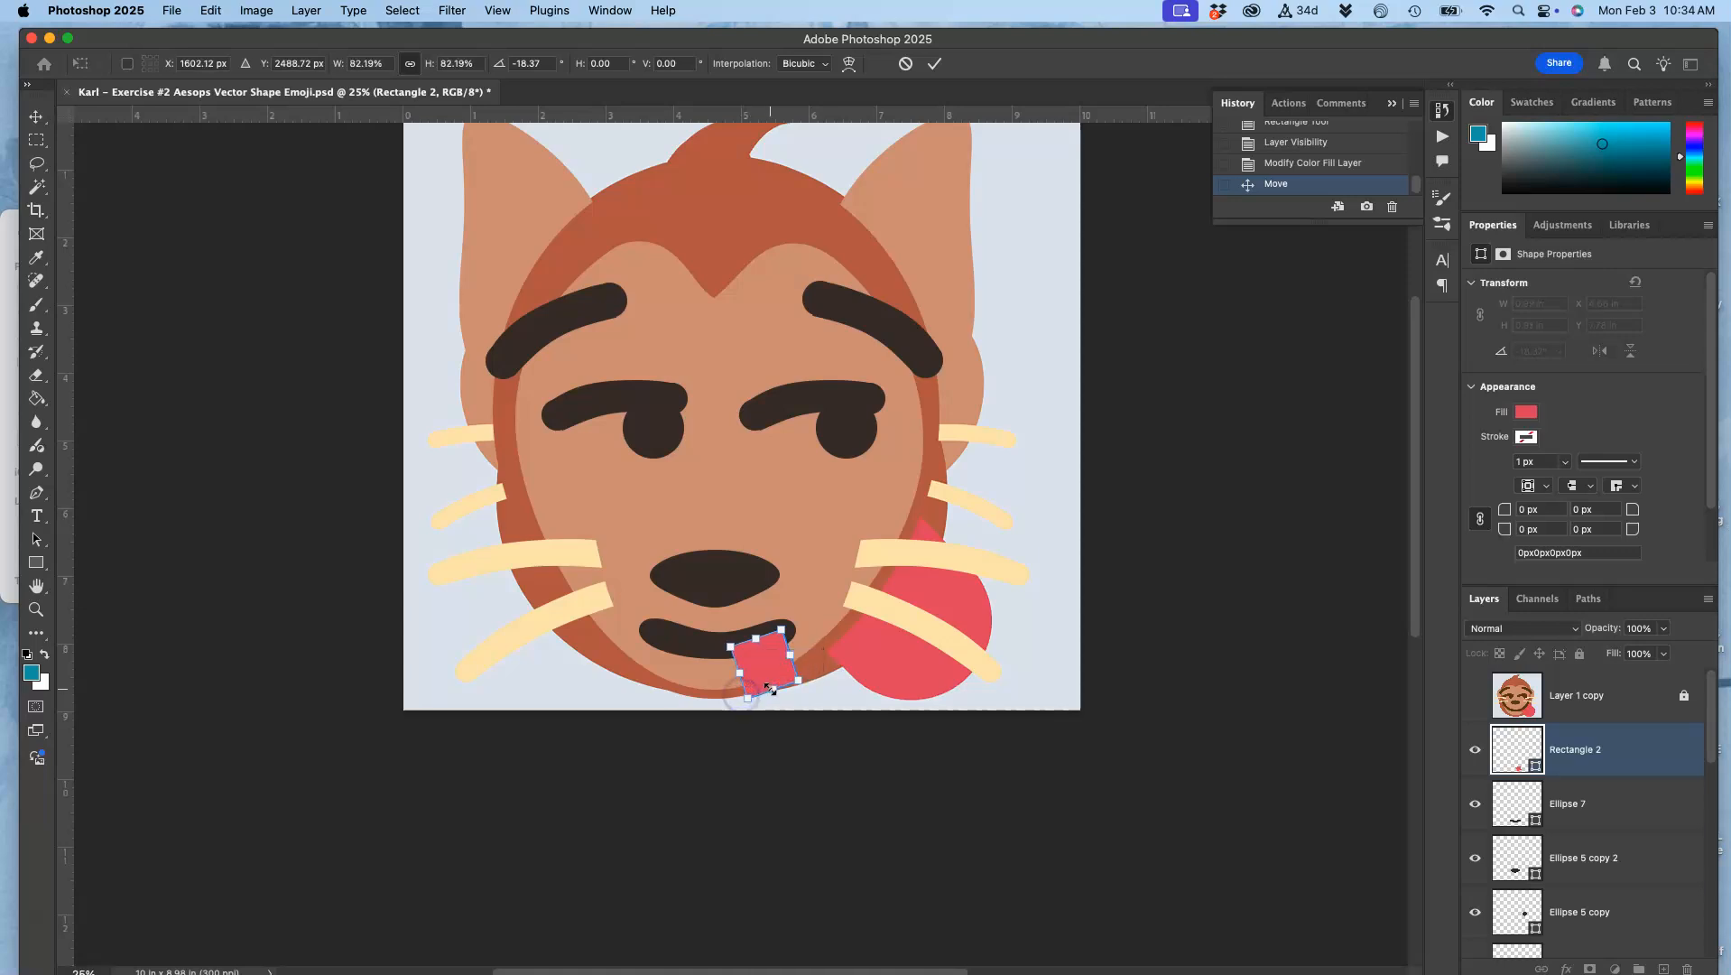
{"action": "left_click_drag", "start_coordinate": [773, 689], "coordinate": [770, 679]}
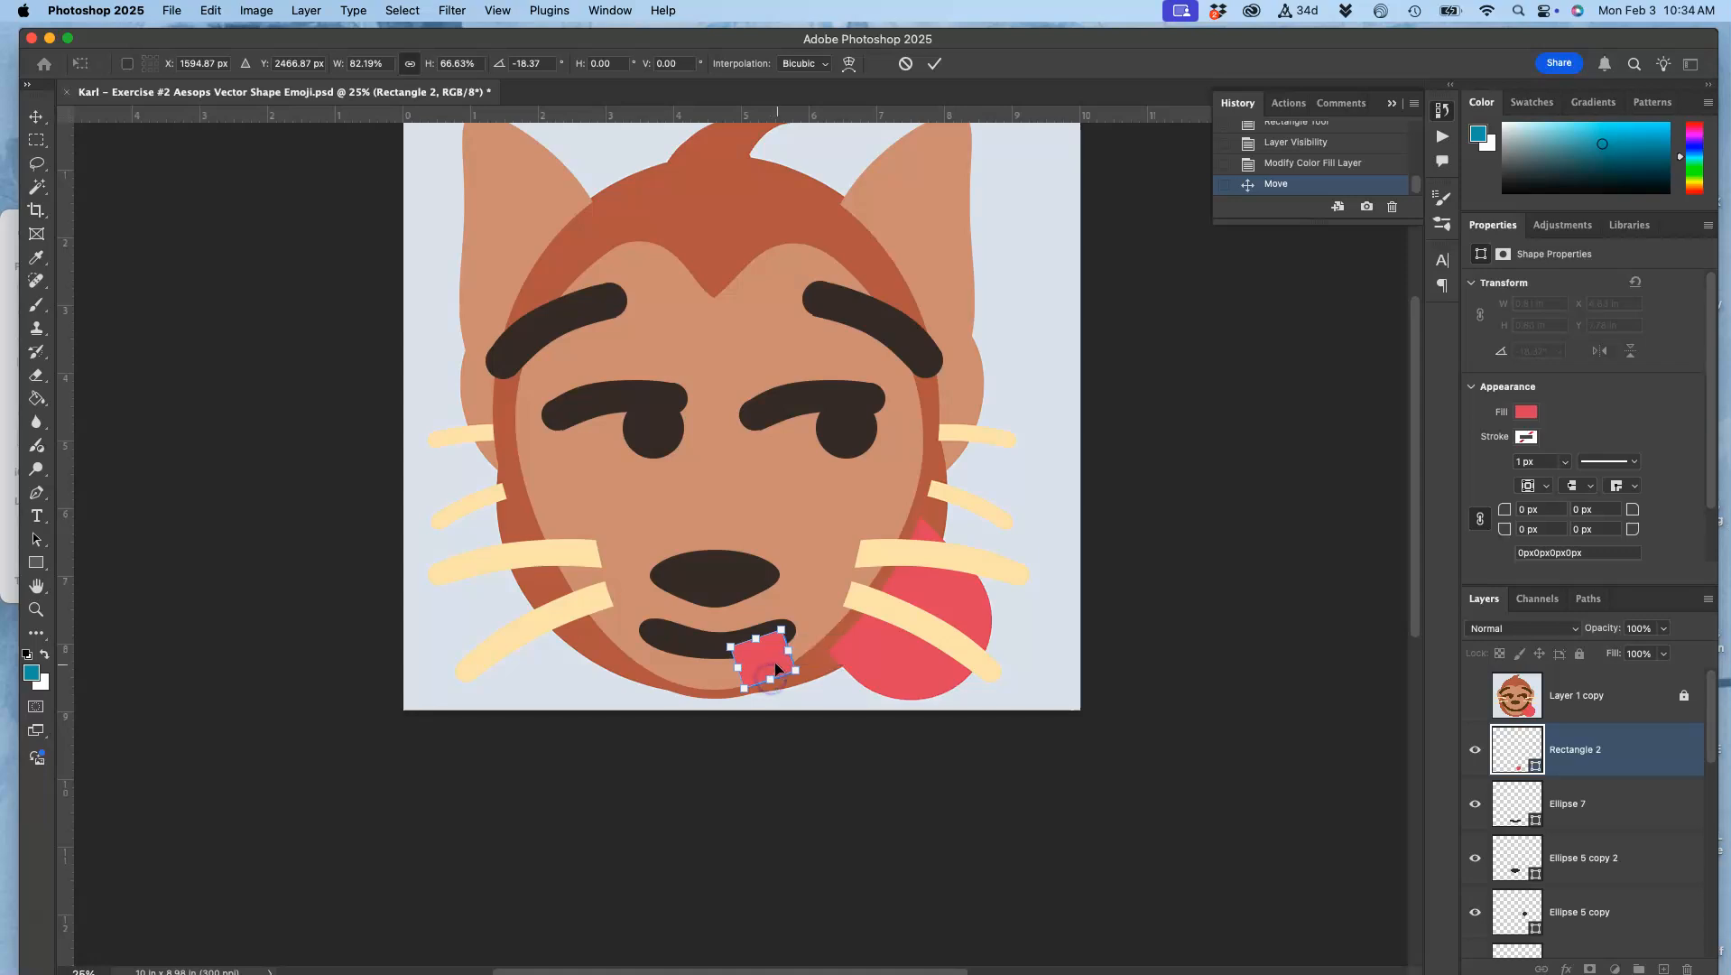
{"action": "right_click", "coordinate": [776, 667]}
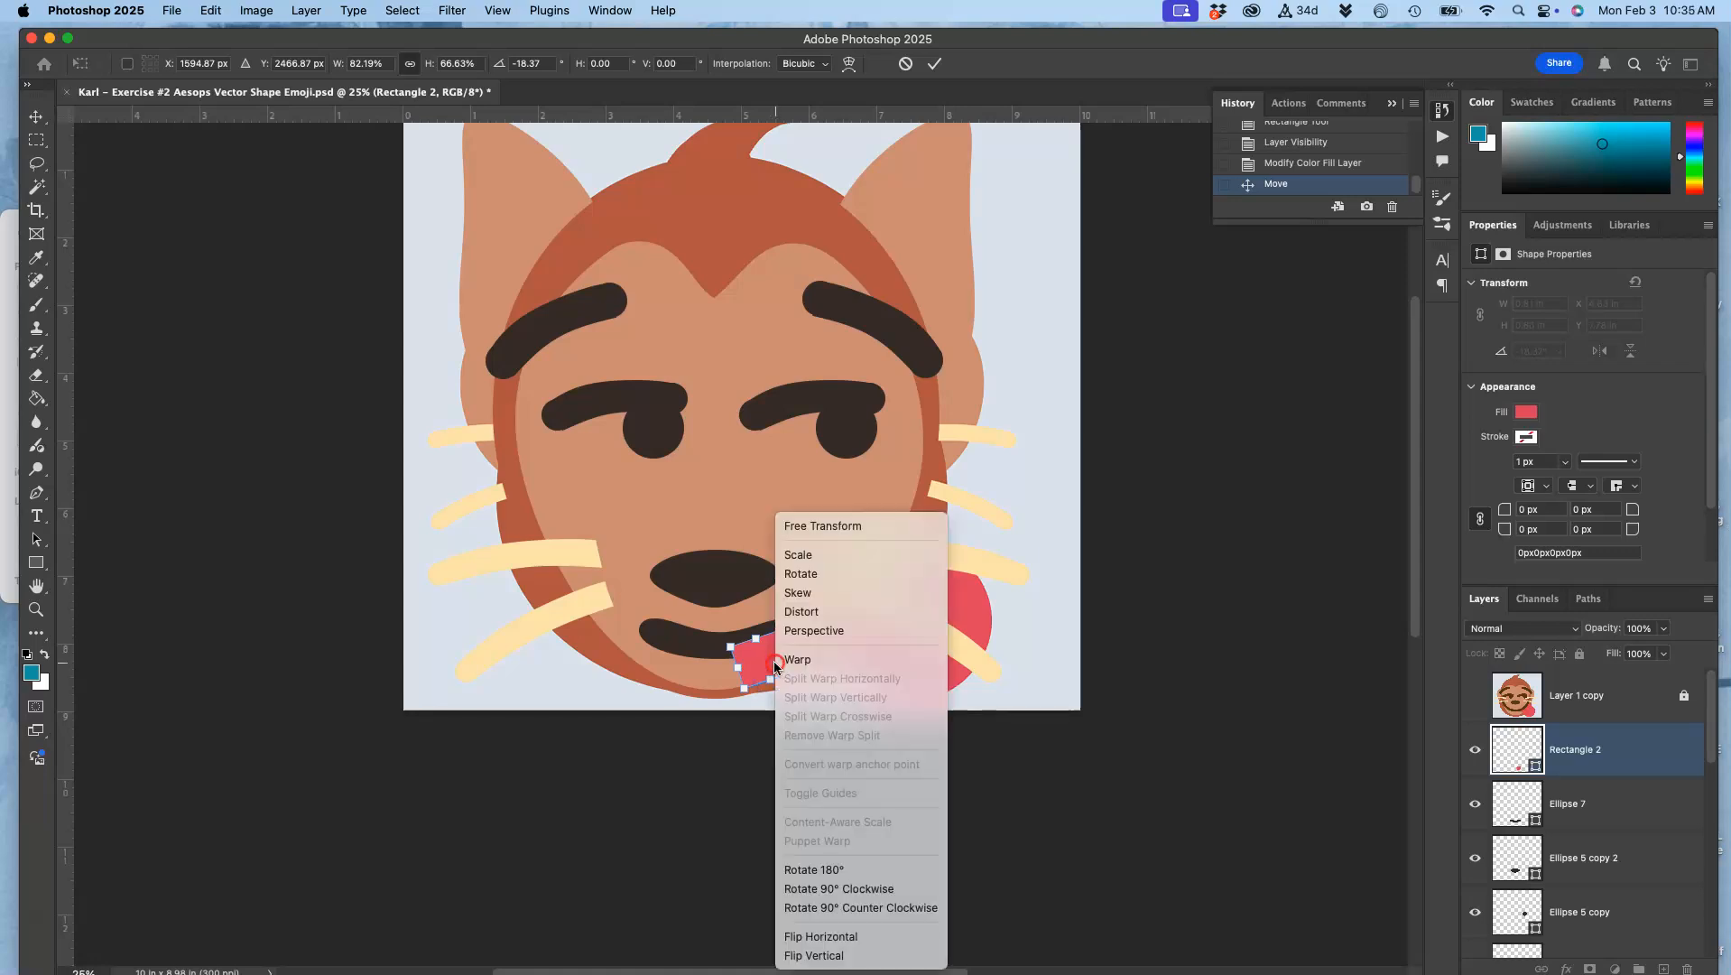
{"action": "left_click", "coordinate": [758, 668]}
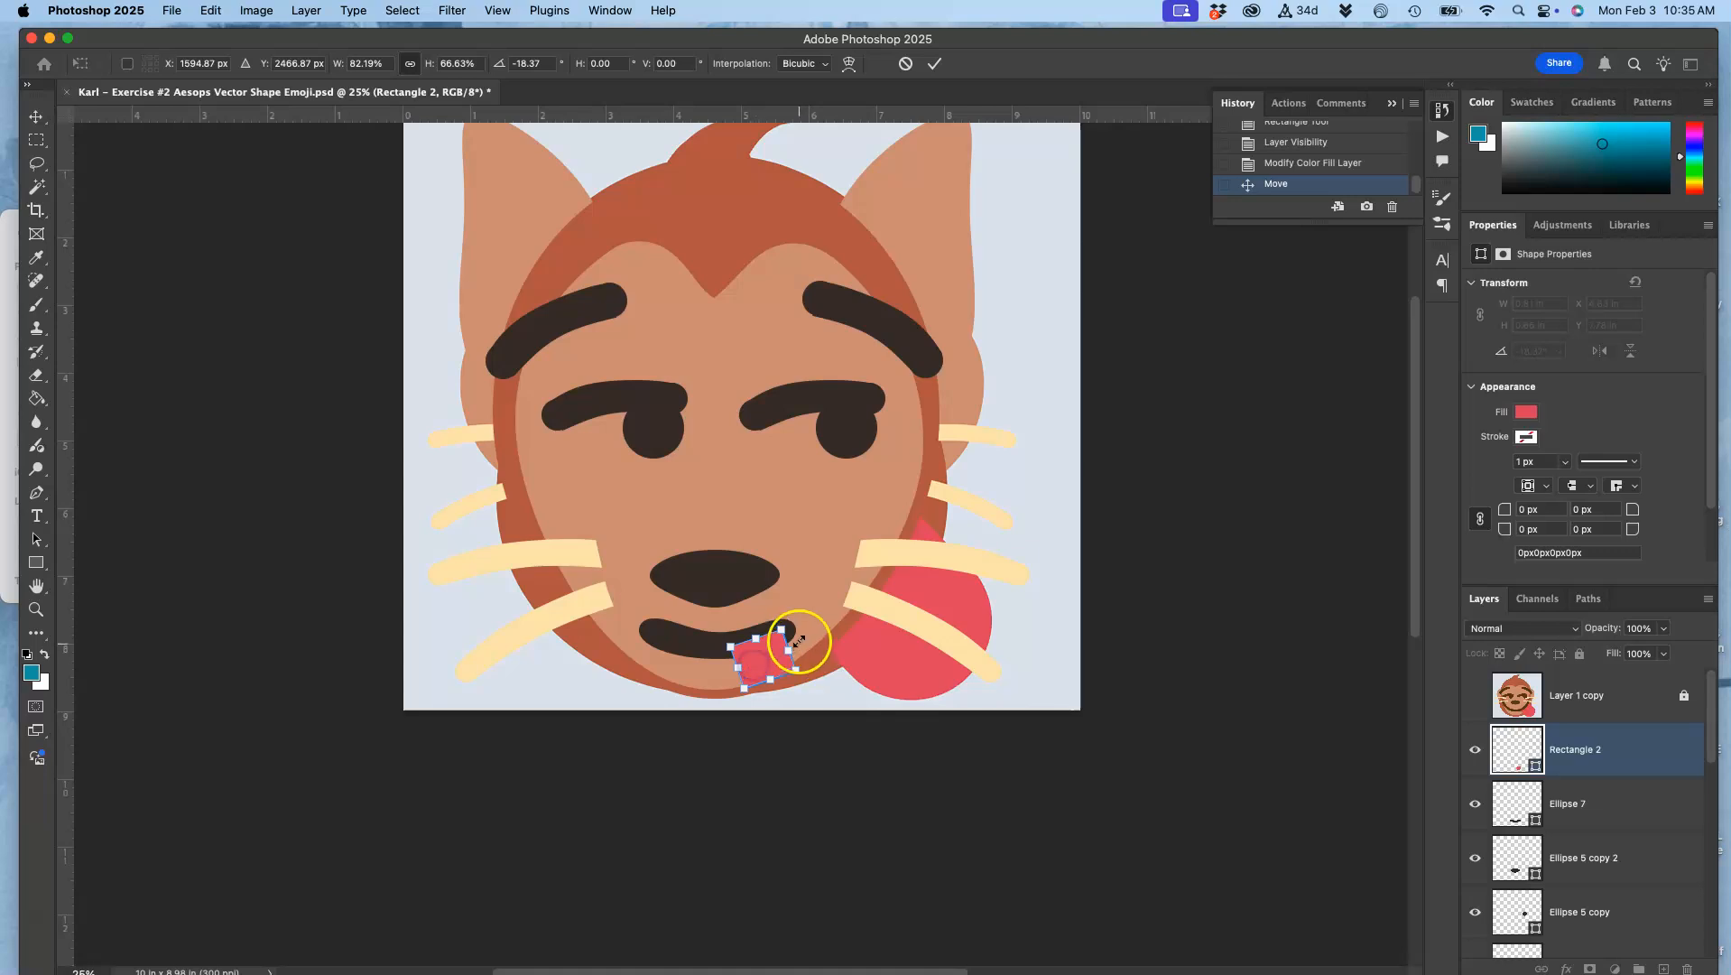
{"action": "left_click_drag", "start_coordinate": [809, 643], "coordinate": [808, 637]}
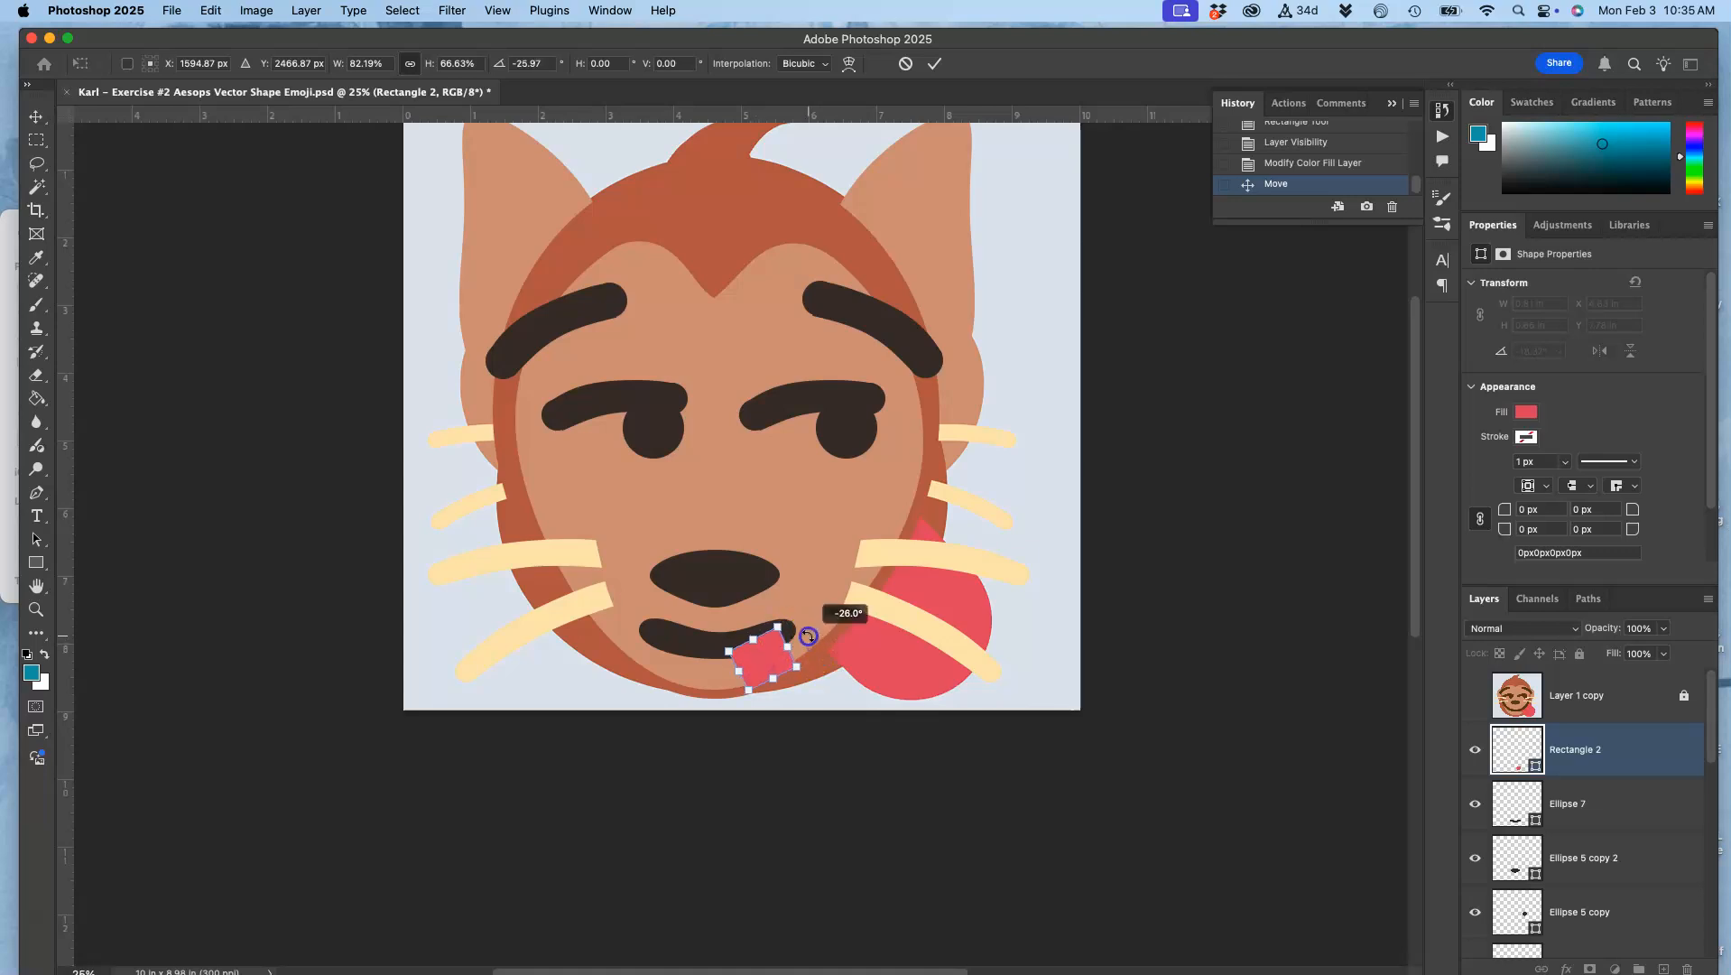
{"action": "key", "text": "Return"}
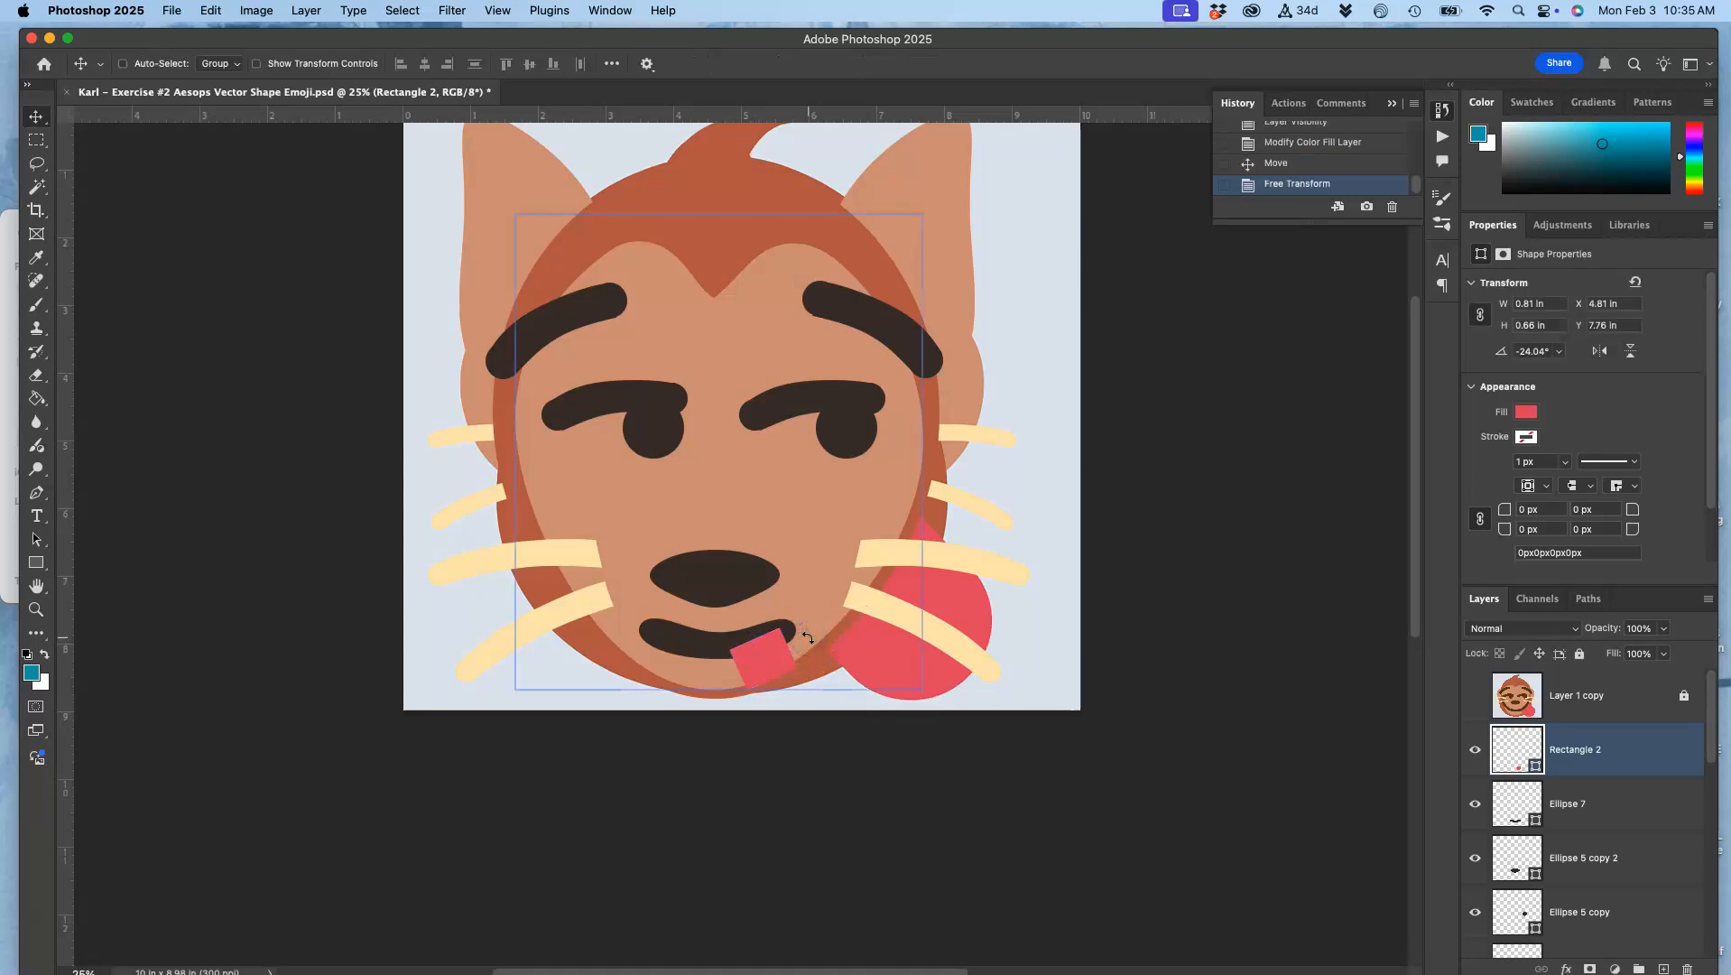
Step: Draw a 240 px red circle and move it over the tilted rectangle's lower end to round off the tongue
{"action": "scroll", "coordinate": [825, 656], "scroll_direction": "up", "scroll_amount": 3, "text": "alt"}
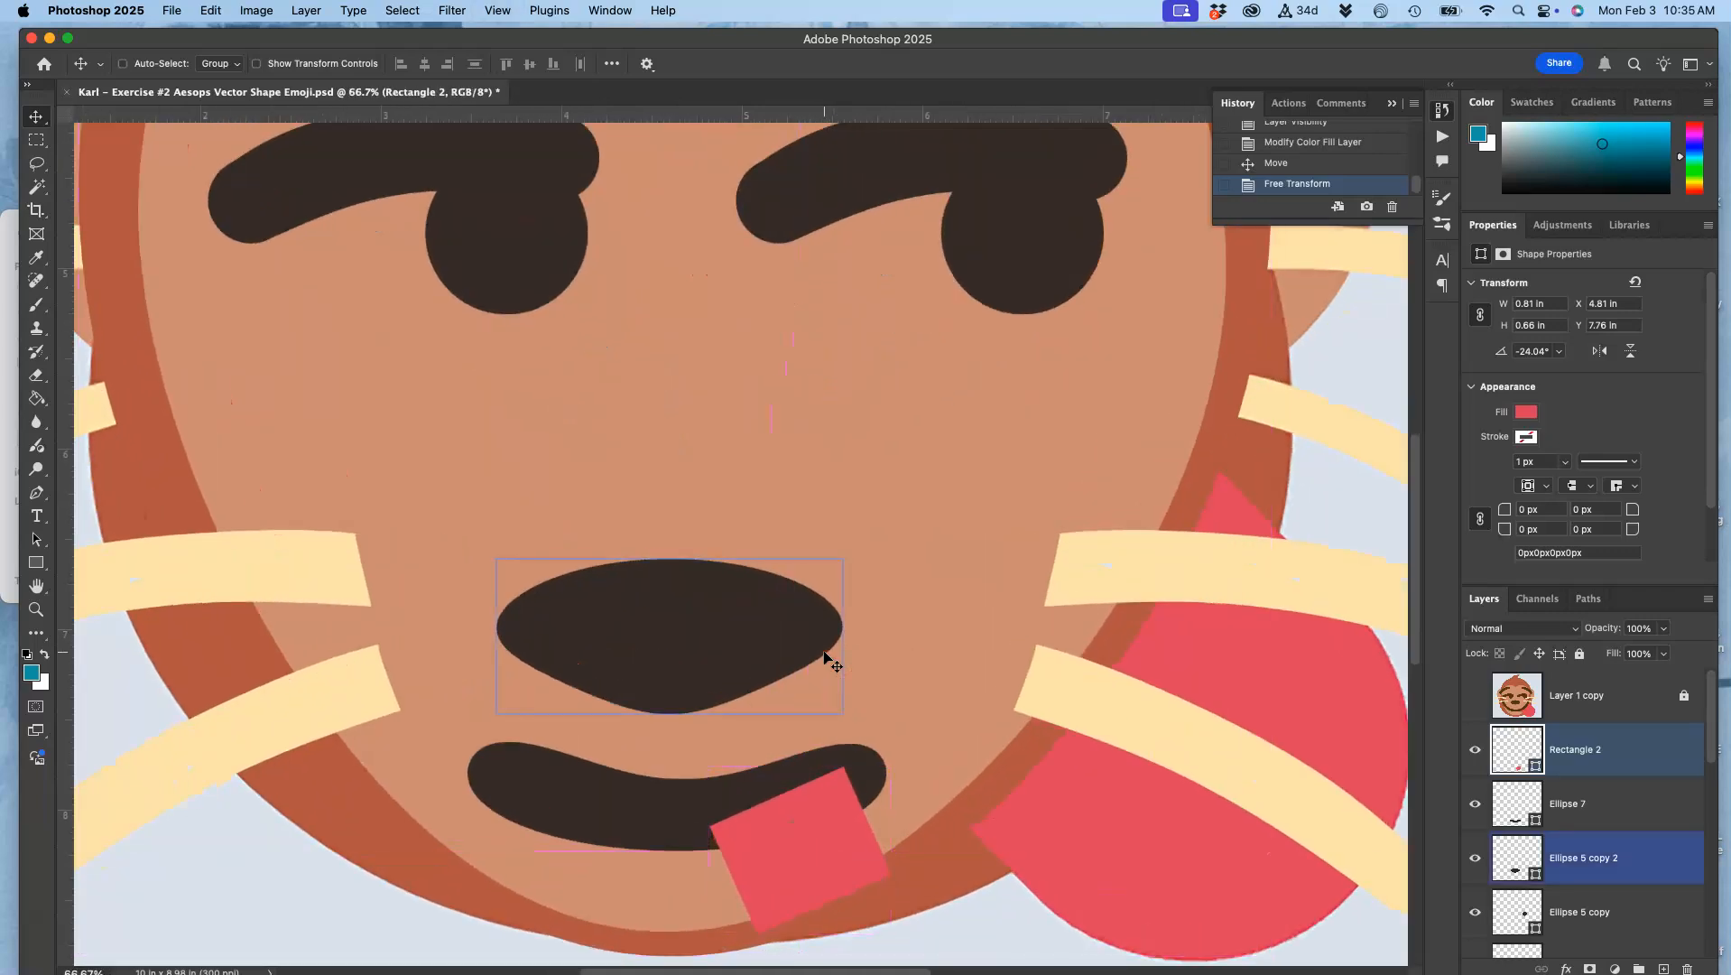
{"action": "scroll", "coordinate": [825, 657], "scroll_direction": "down", "scroll_amount": 3}
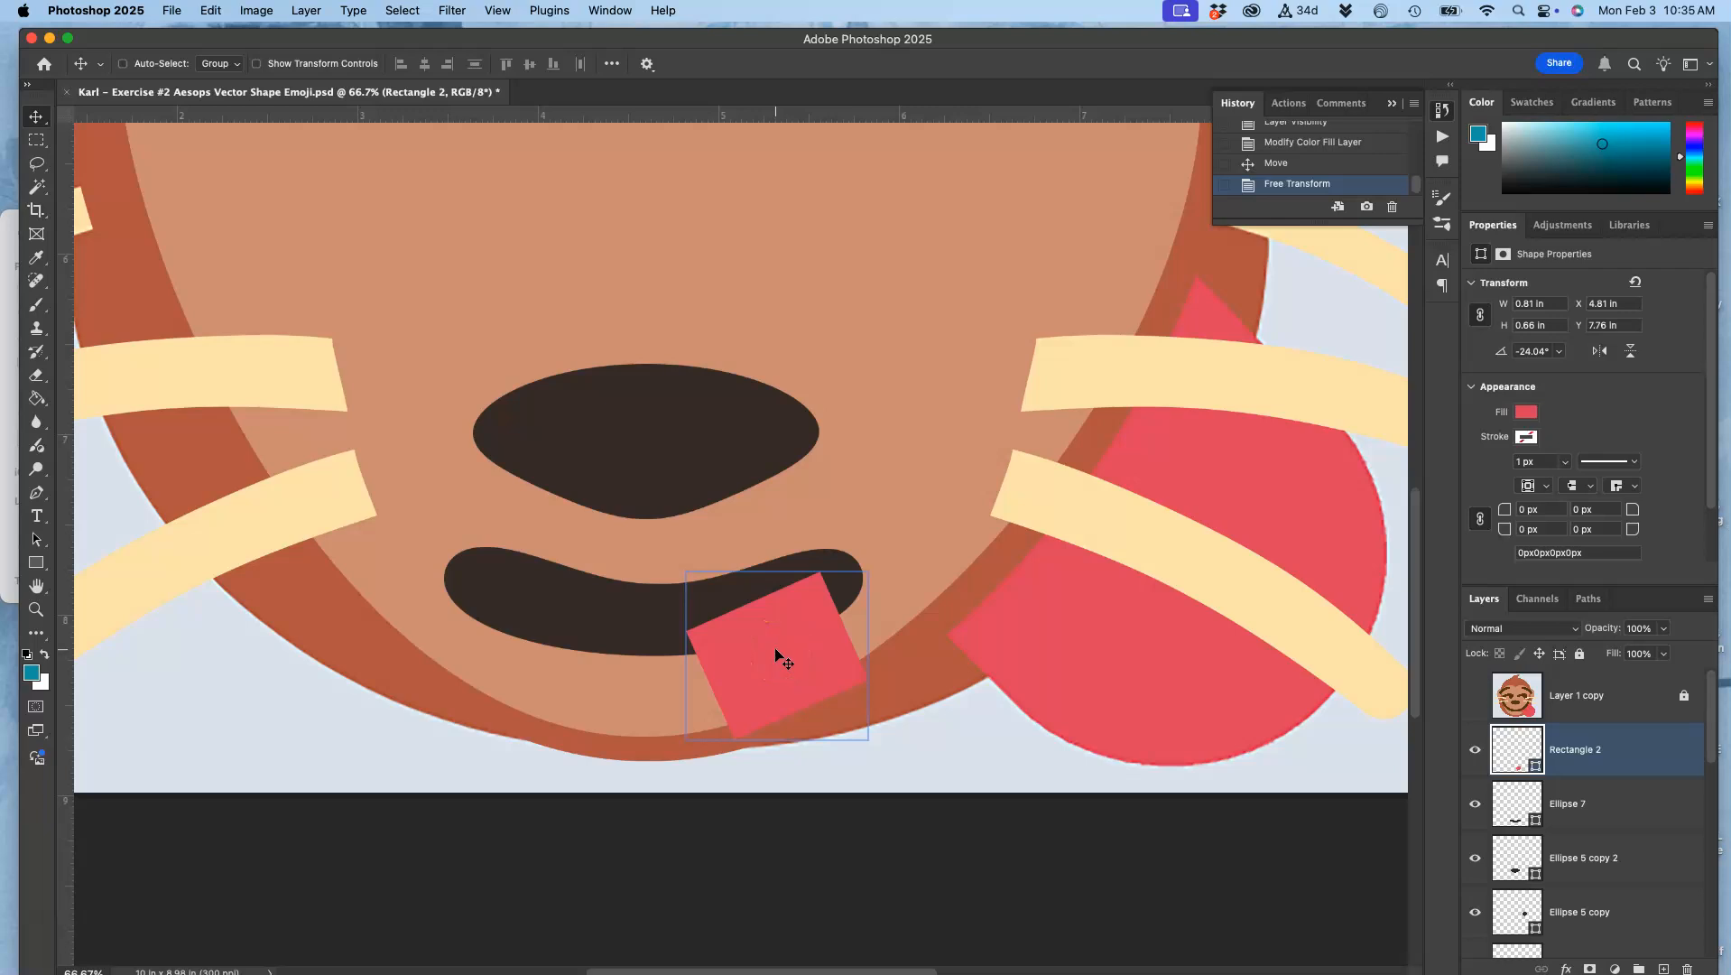
{"action": "left_click", "coordinate": [37, 563]}
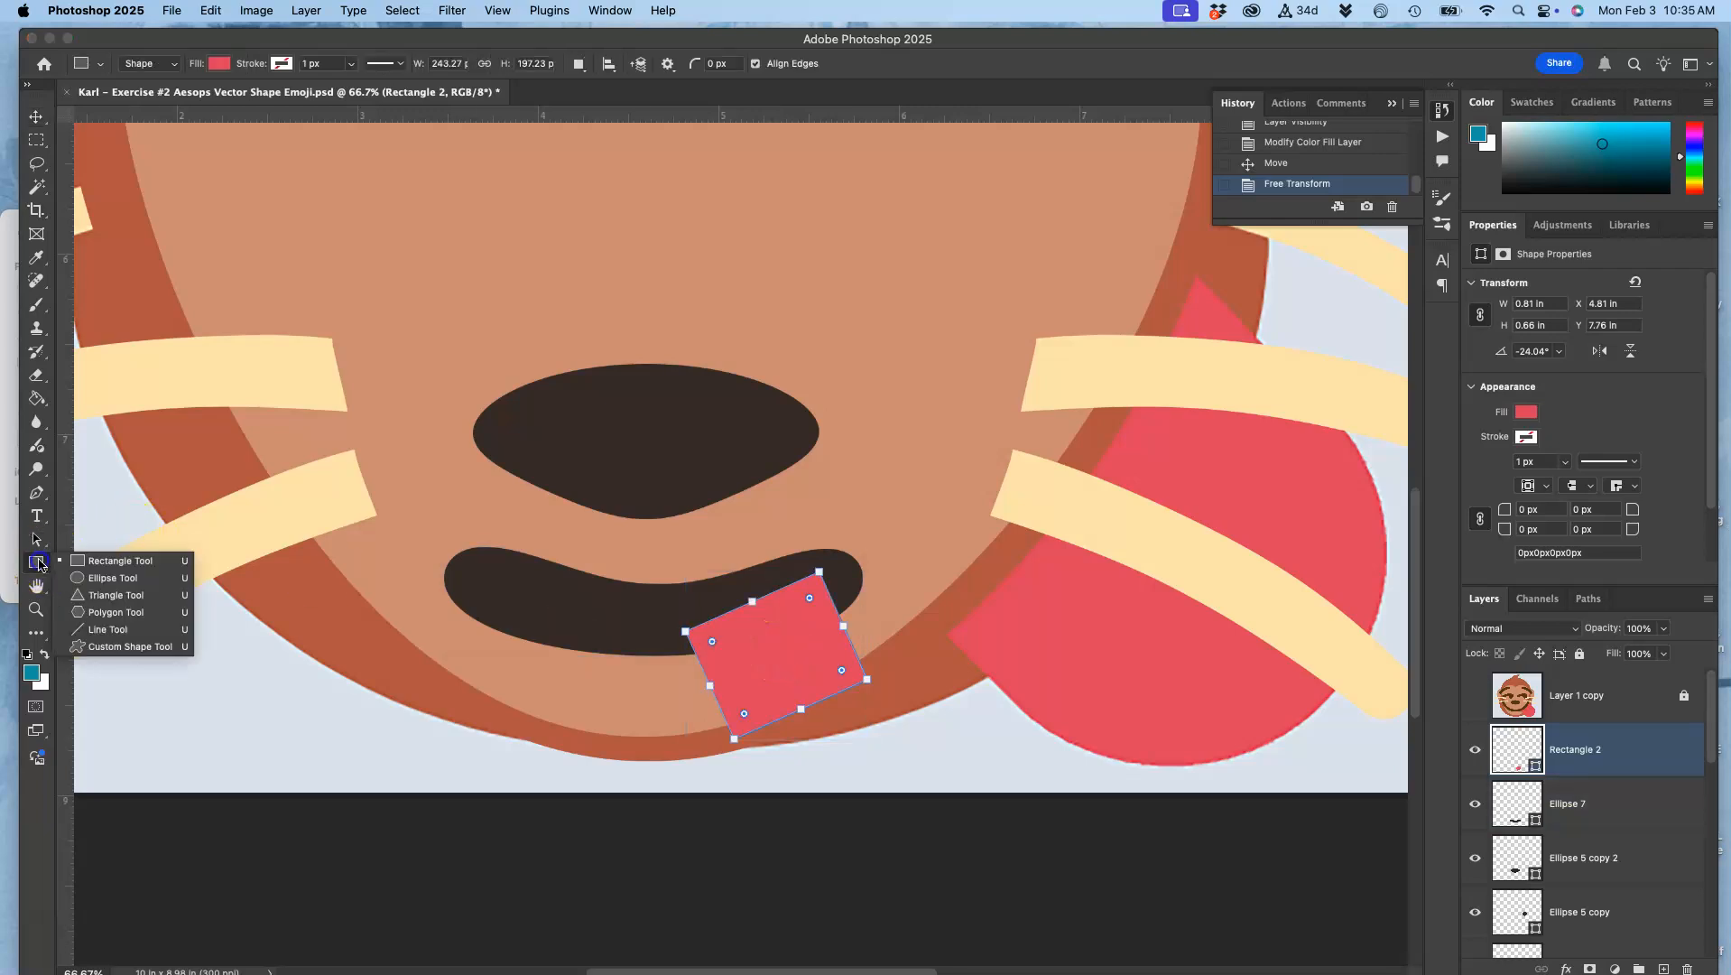
{"action": "left_click", "coordinate": [87, 579]}
{"action": "left_click_drag", "start_coordinate": [678, 544], "coordinate": [821, 706]}
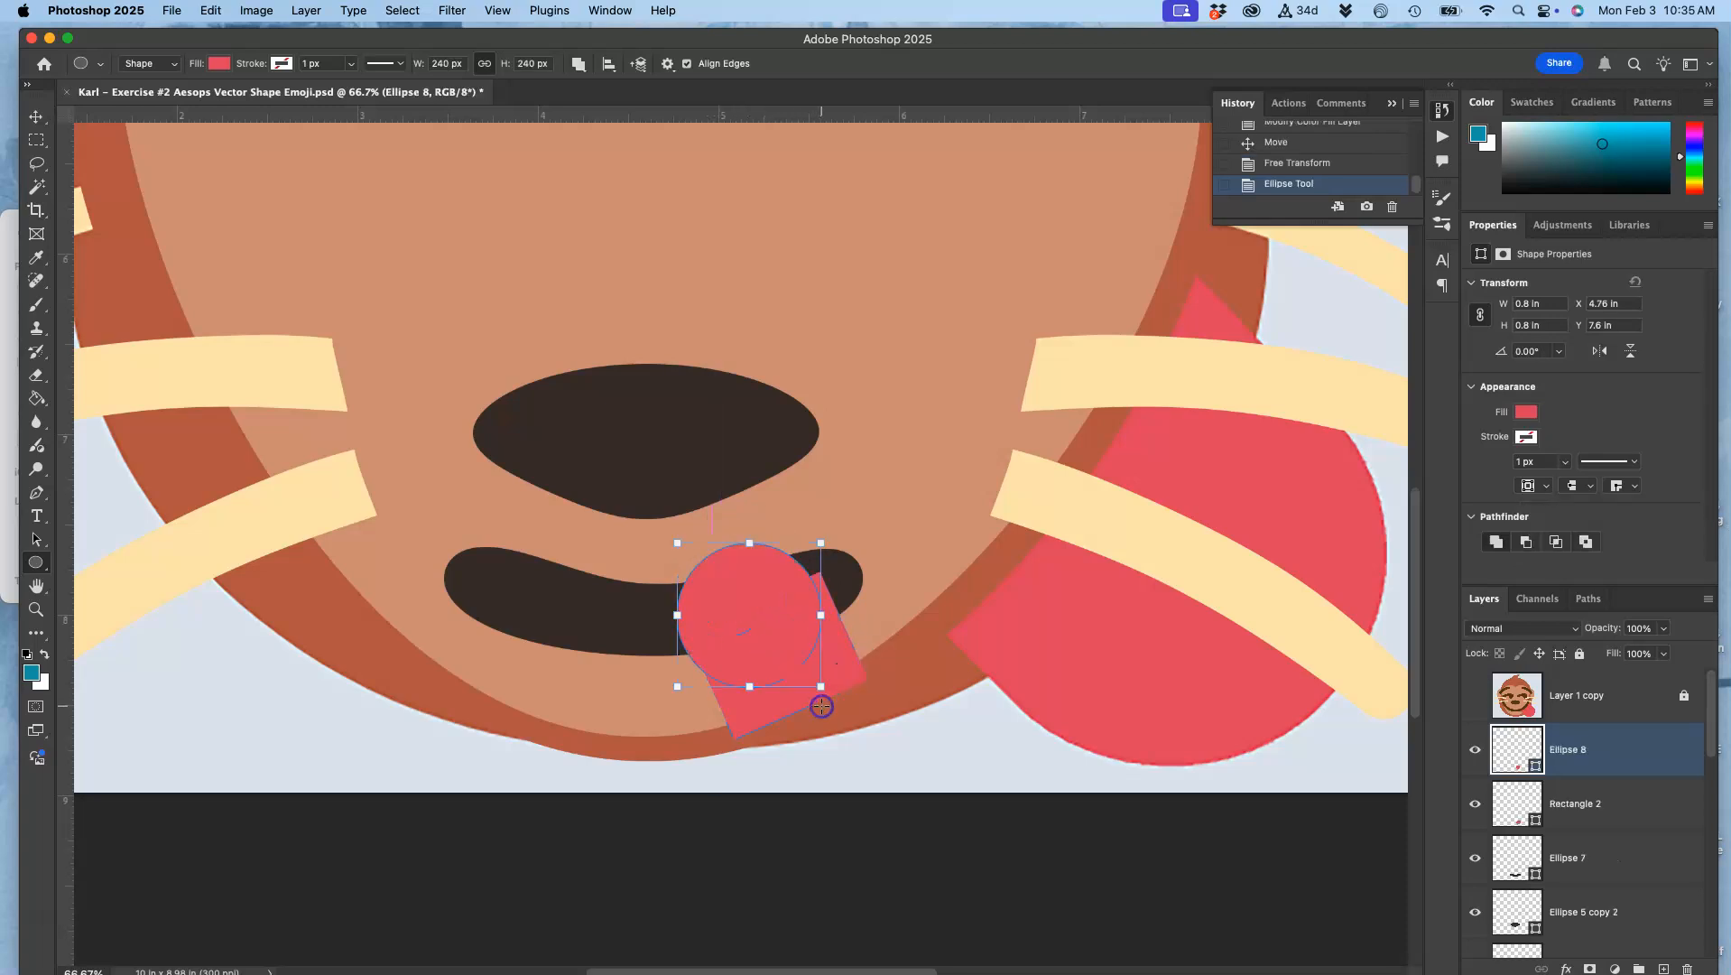
{"action": "left_click", "coordinate": [40, 120]}
{"action": "left_click_drag", "start_coordinate": [773, 630], "coordinate": [828, 712]}
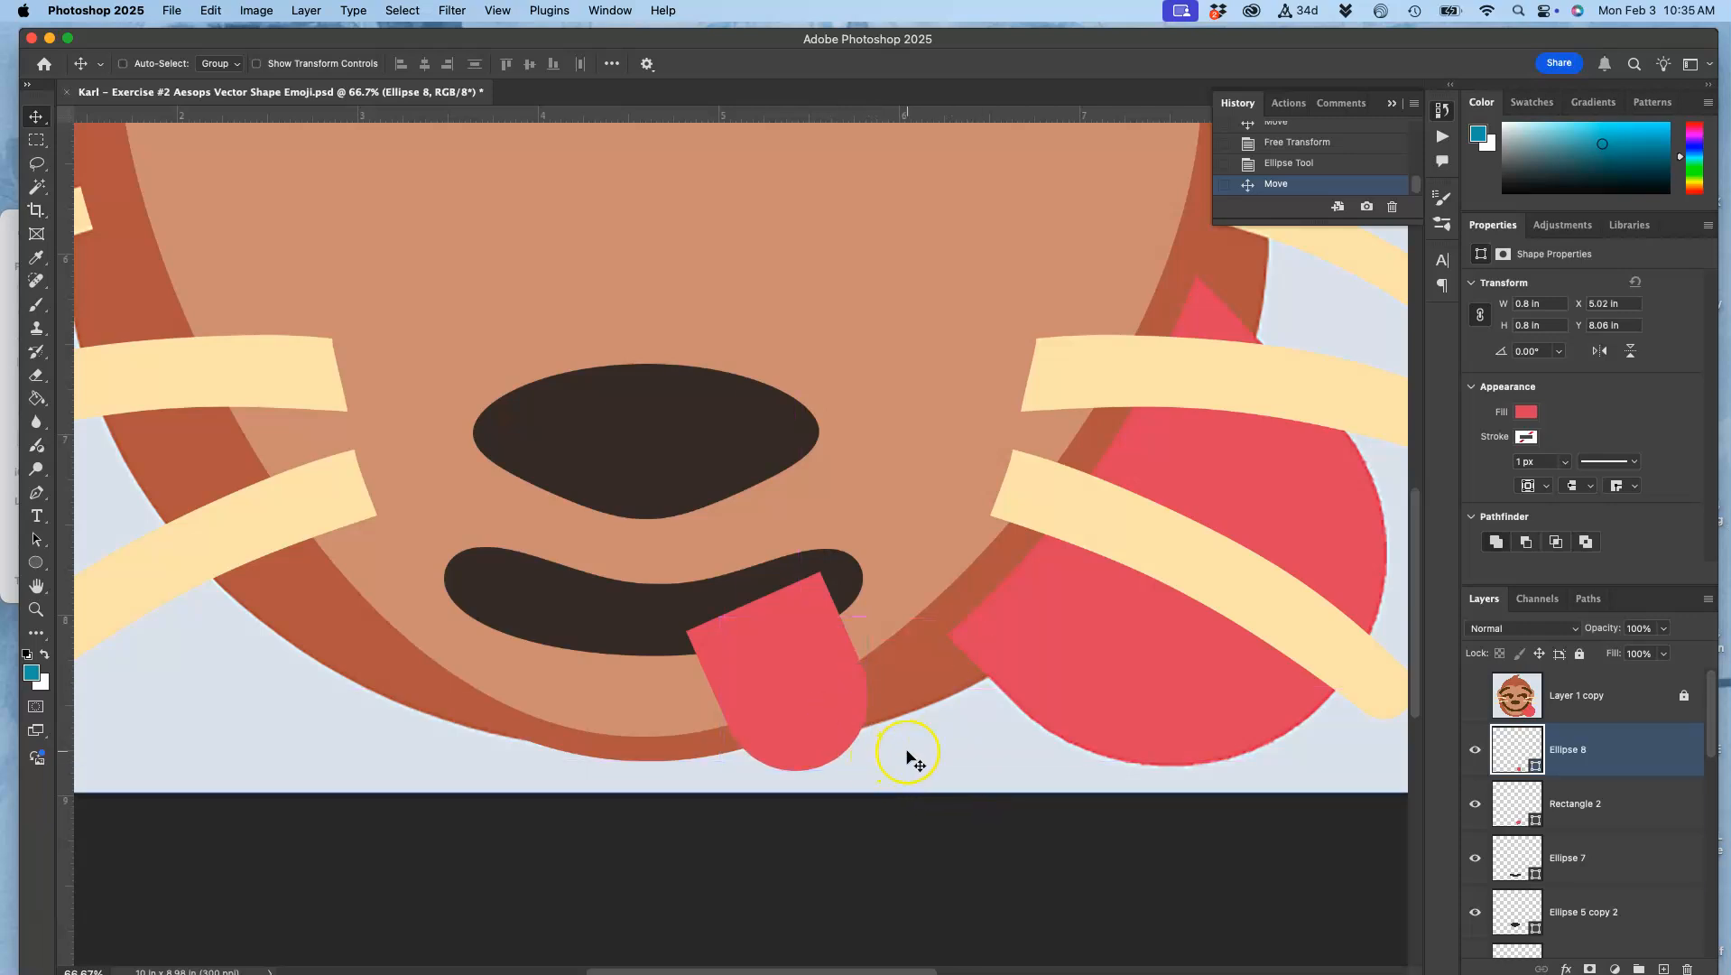
Step: Nudge the circle into line with the rectangle's sides and scale it up to about 102%
{"action": "key", "text": "super+equal"}
{"action": "key", "text": "super+equal"}
{"action": "scroll", "coordinate": [908, 757], "scroll_direction": "down", "scroll_amount": 7}
{"action": "scroll", "coordinate": [907, 756], "scroll_direction": "right", "scroll_amount": 2}
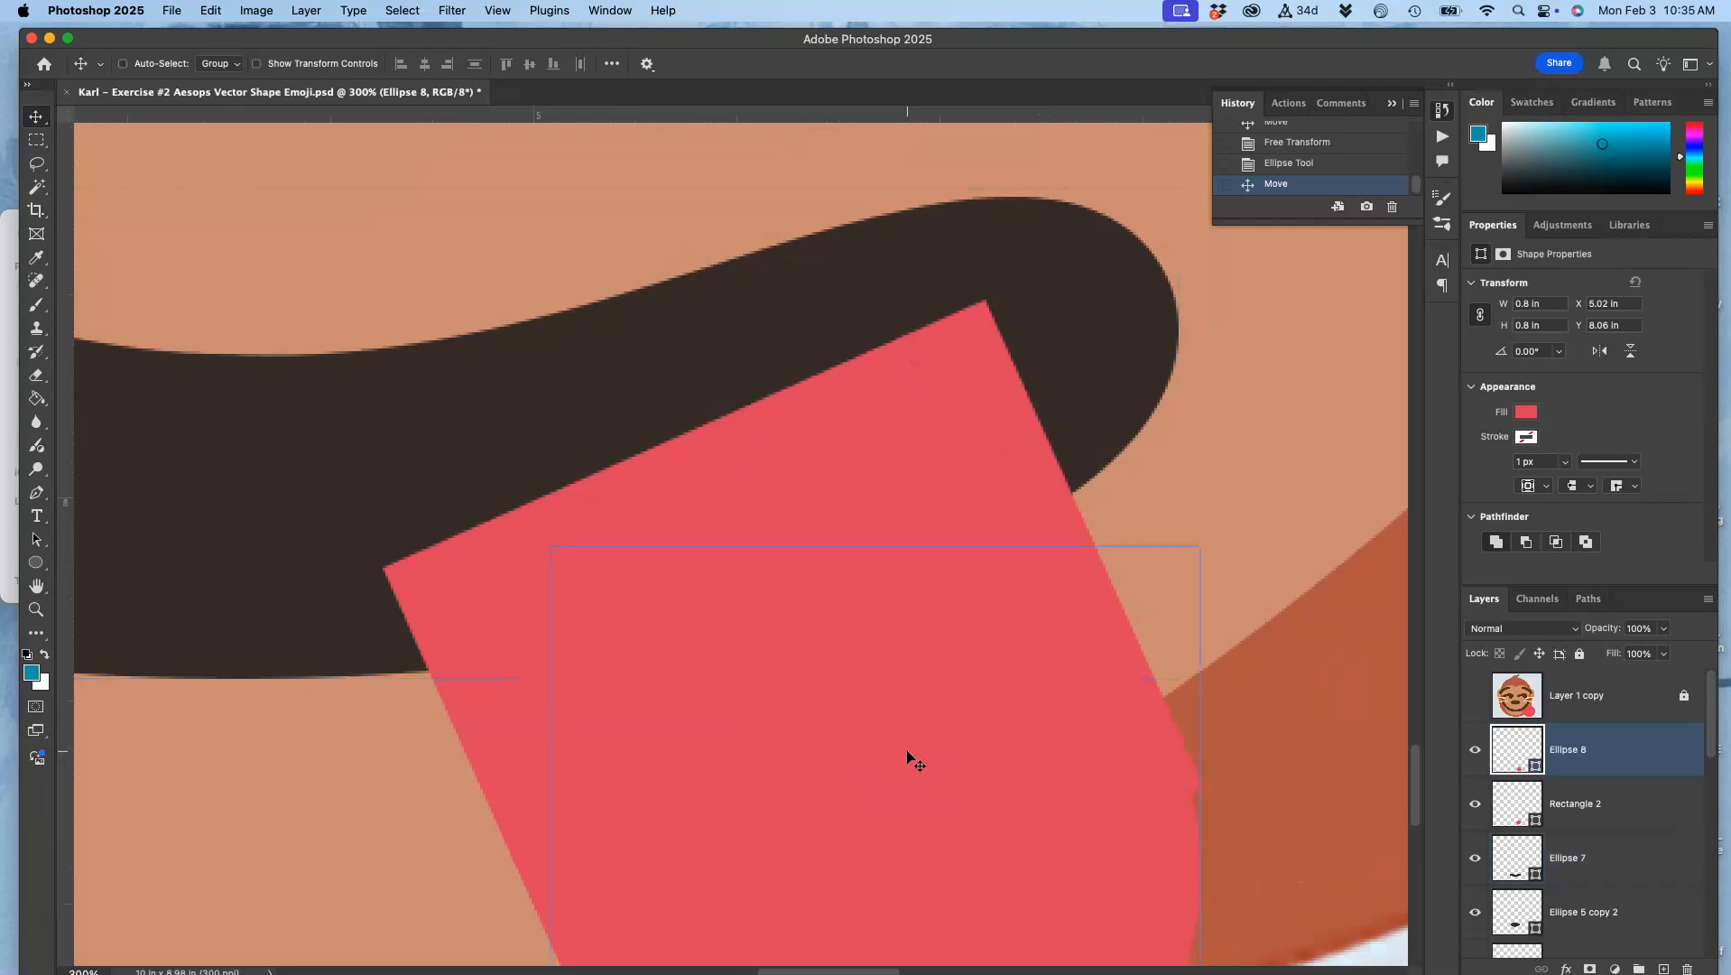
{"action": "left_click_drag", "start_coordinate": [612, 796], "coordinate": [614, 806]}
{"action": "key", "text": "super+t"}
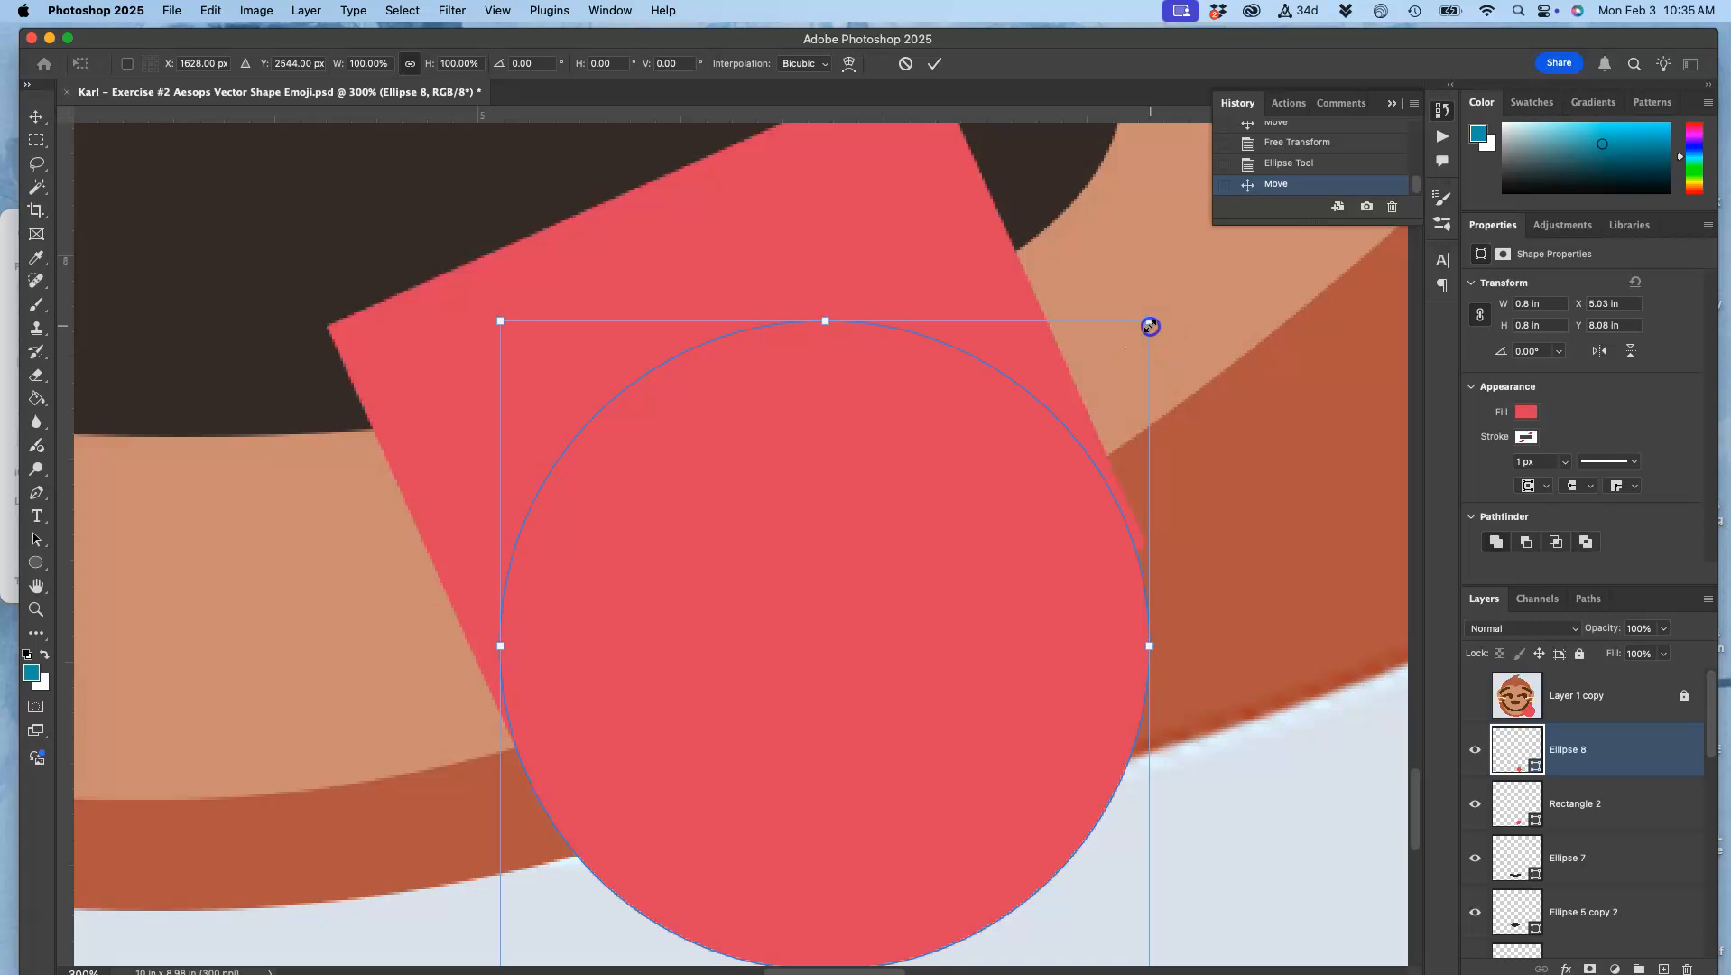
{"action": "left_click_drag", "start_coordinate": [1151, 327], "coordinate": [1158, 313]}
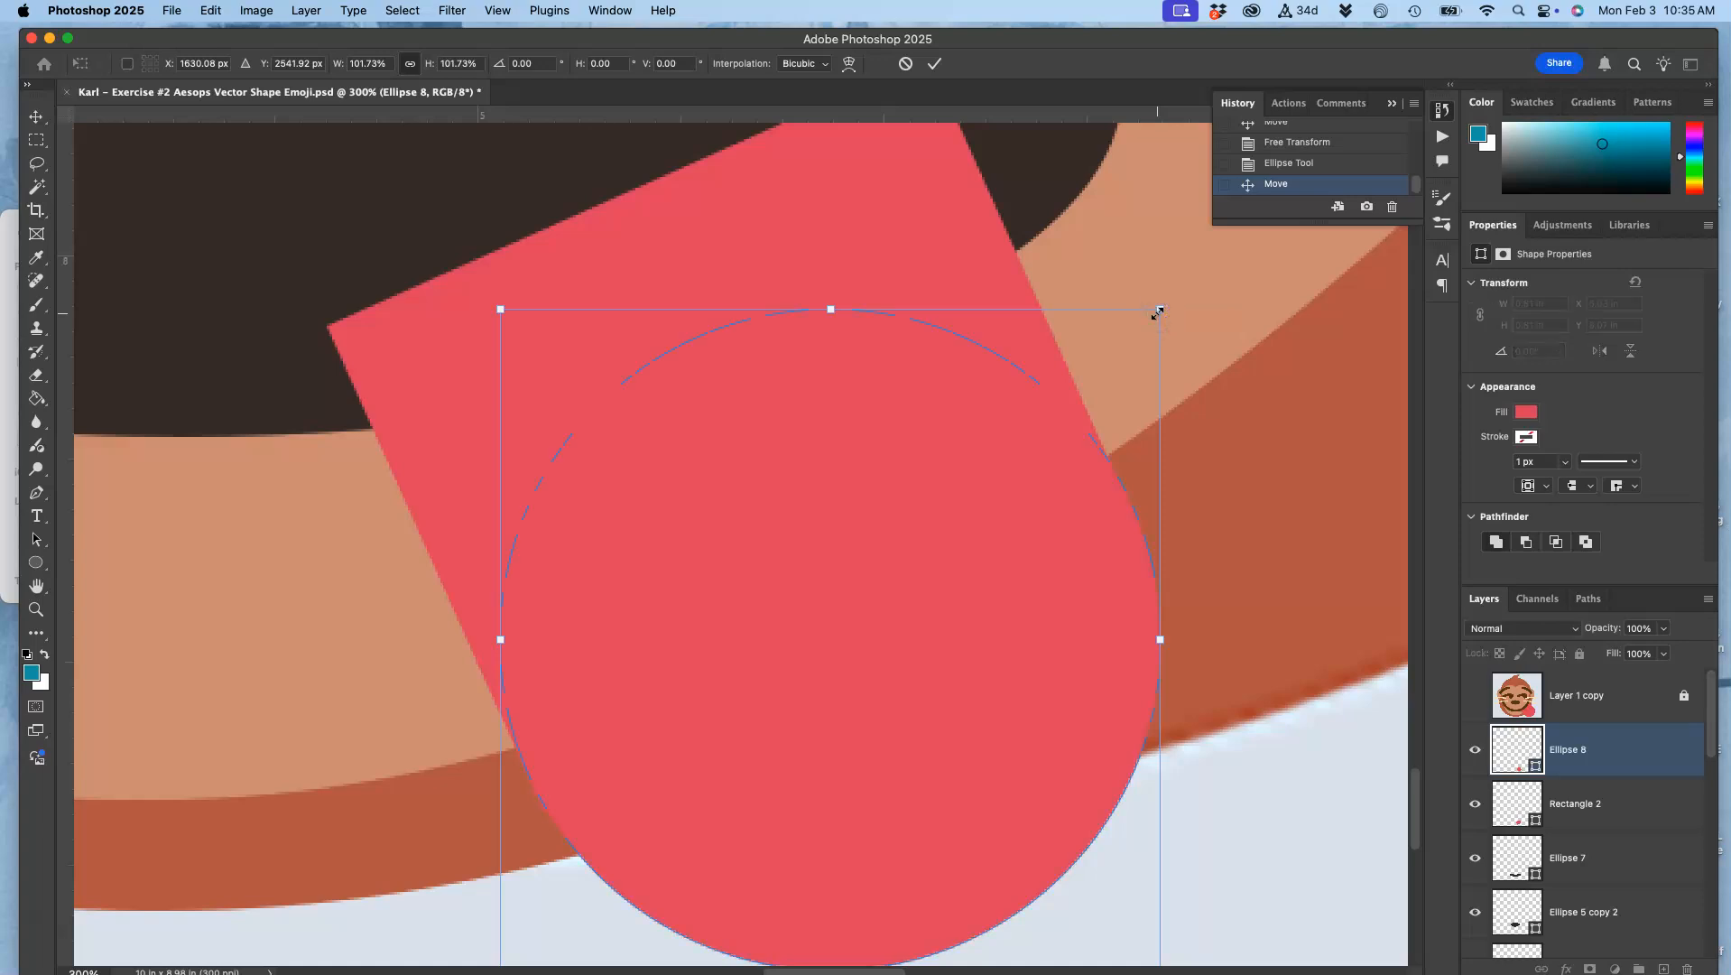
{"action": "key", "text": "Return"}
Step: Group the circle and rectangle layers and name the group Tounge
{"action": "scroll", "coordinate": [1158, 312], "scroll_direction": "down", "scroll_amount": 3}
{"action": "left_click", "coordinate": [1608, 658]}
{"action": "left_click", "coordinate": [1587, 802], "text": "shift"}
{"action": "left_click_drag", "start_coordinate": [1587, 802], "coordinate": [1638, 960]}
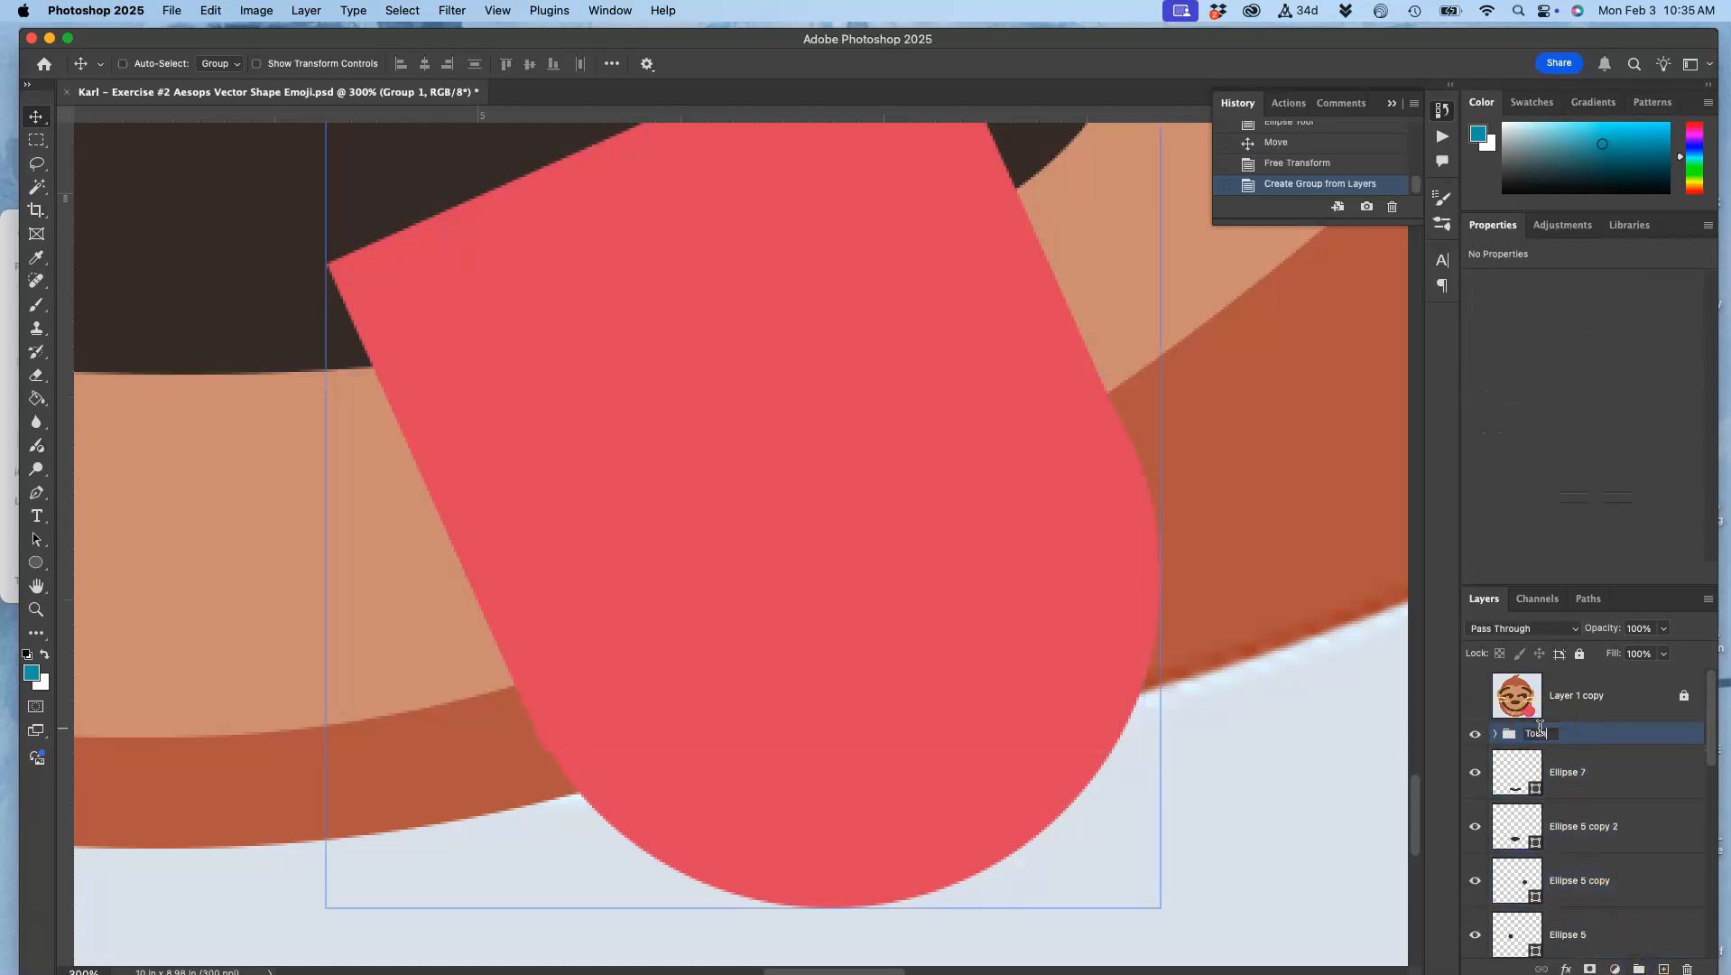
{"action": "left_click", "coordinate": [1314, 736]}
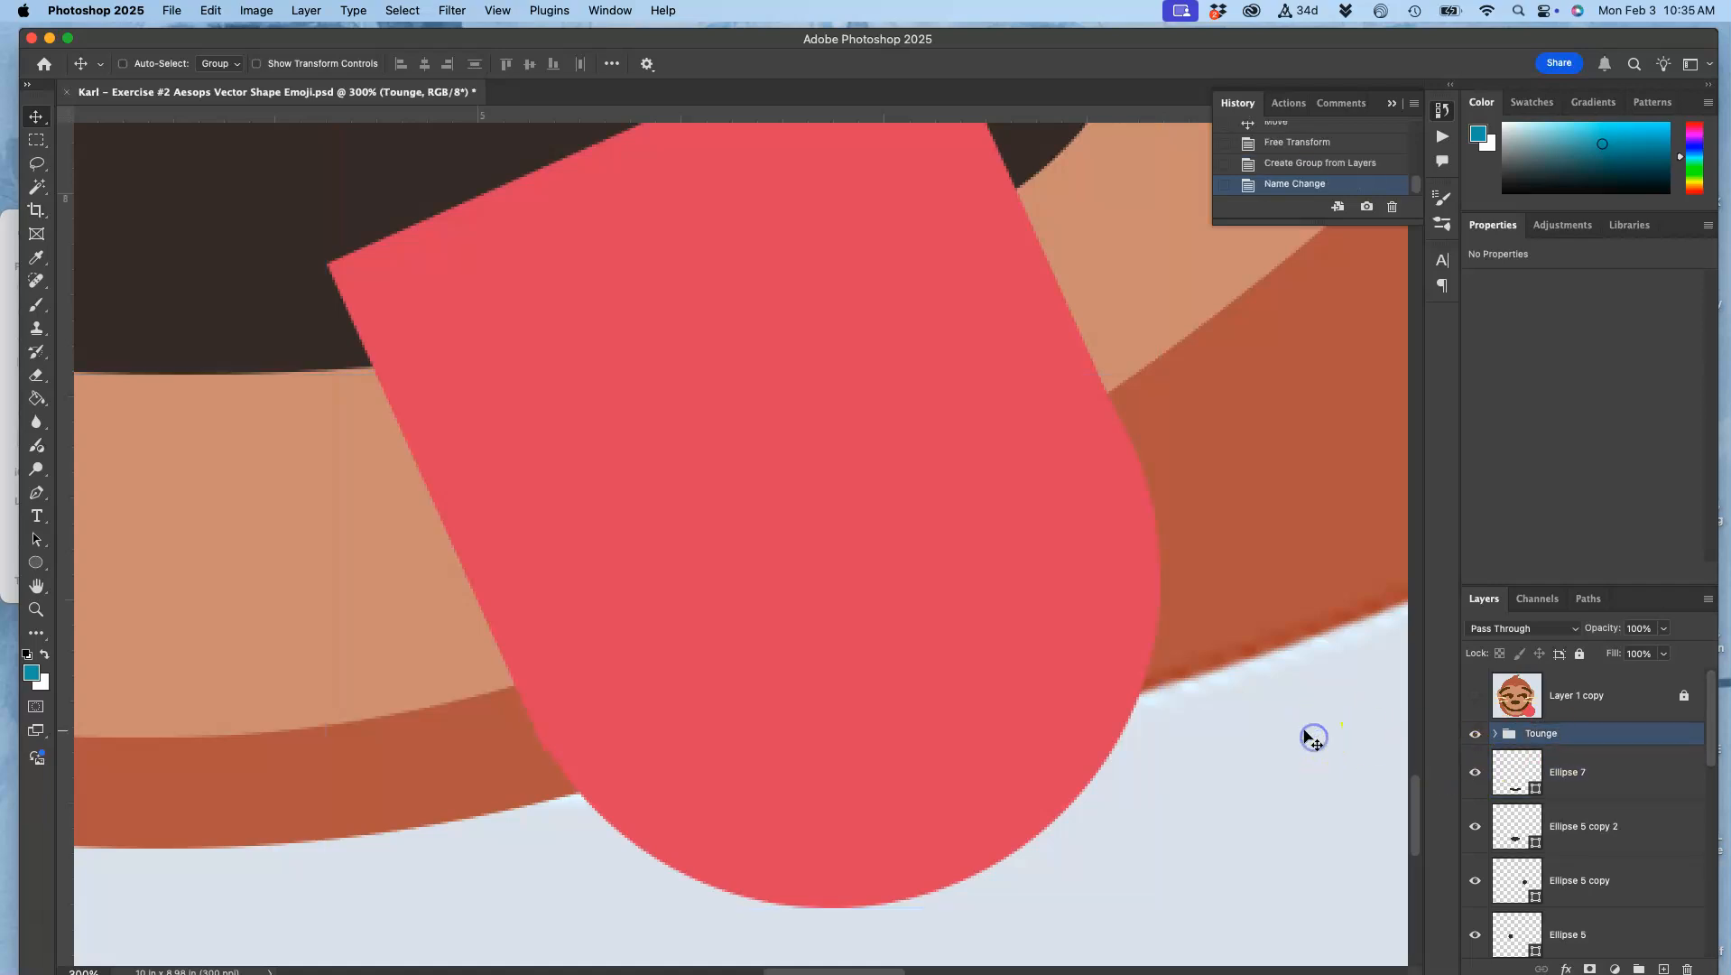
Step: Hide the Layer 1 reference and view the whole vector face on the transparent background
{"action": "key", "text": "super+minus"}
{"action": "key", "text": "super+minus"}
{"action": "key", "text": "super+minus"}
{"action": "key", "text": "super+minus"}
{"action": "scroll", "coordinate": [1312, 740], "scroll_direction": "up", "scroll_amount": 5}
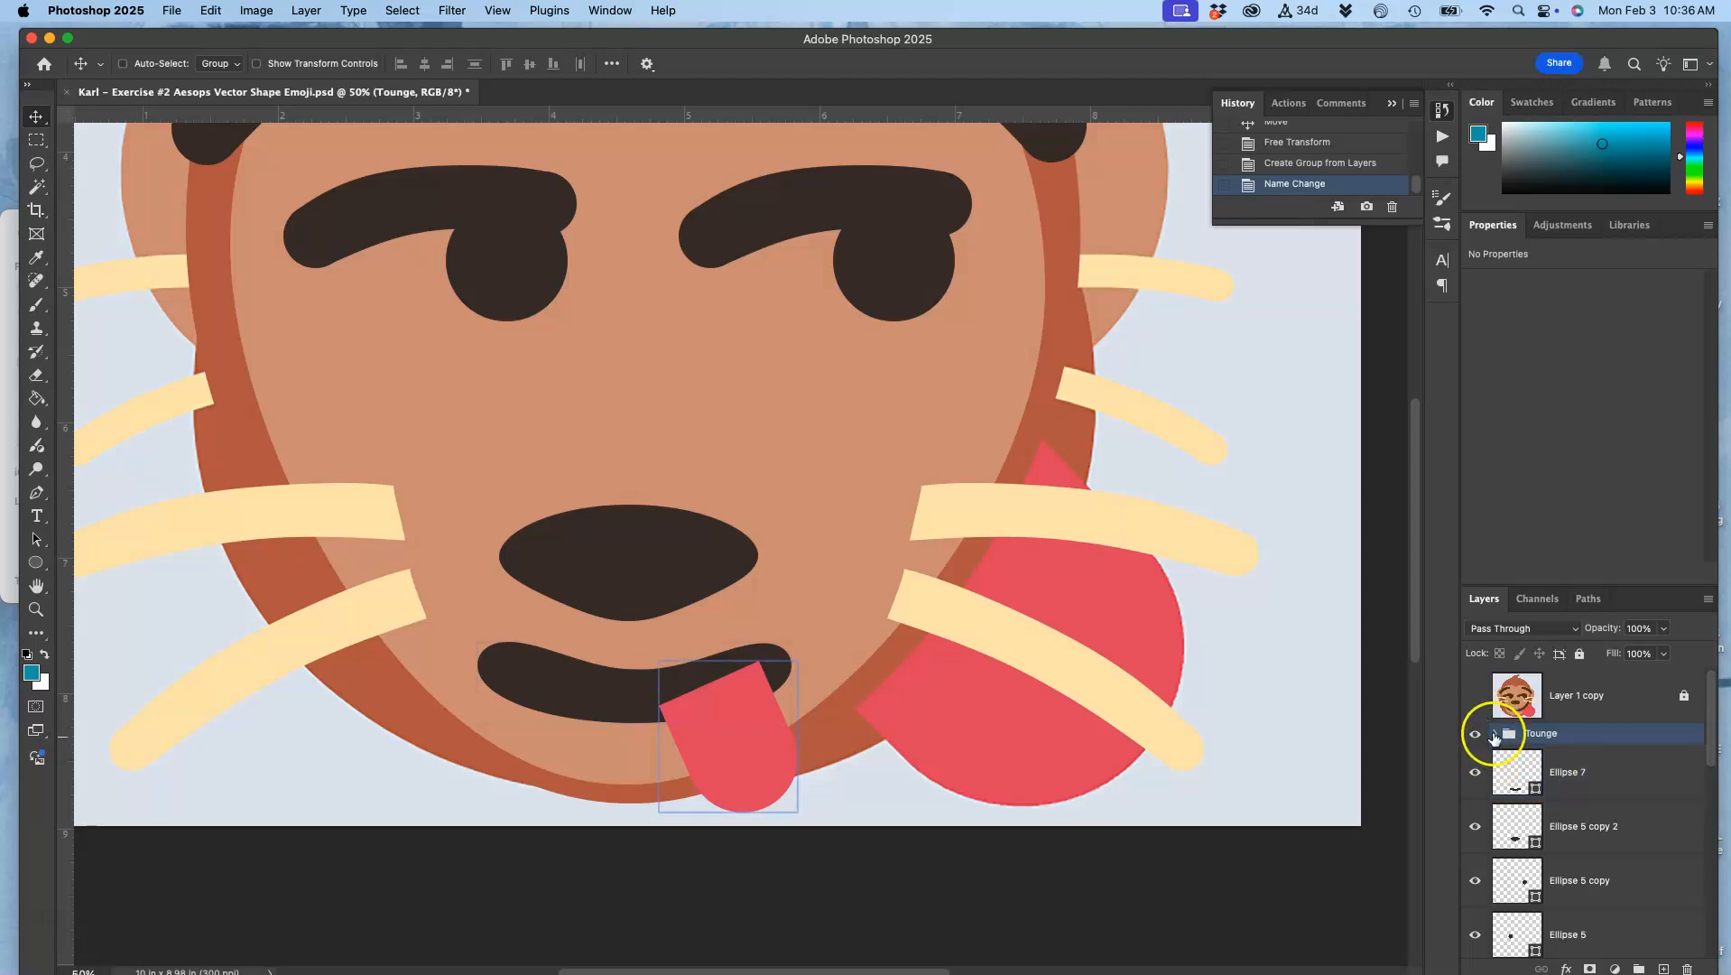
{"action": "scroll", "coordinate": [1496, 806], "scroll_direction": "down", "scroll_amount": 10}
{"action": "left_click", "coordinate": [1474, 931]}
{"action": "key", "text": "super+minus"}
{"action": "key", "text": "super+minus"}
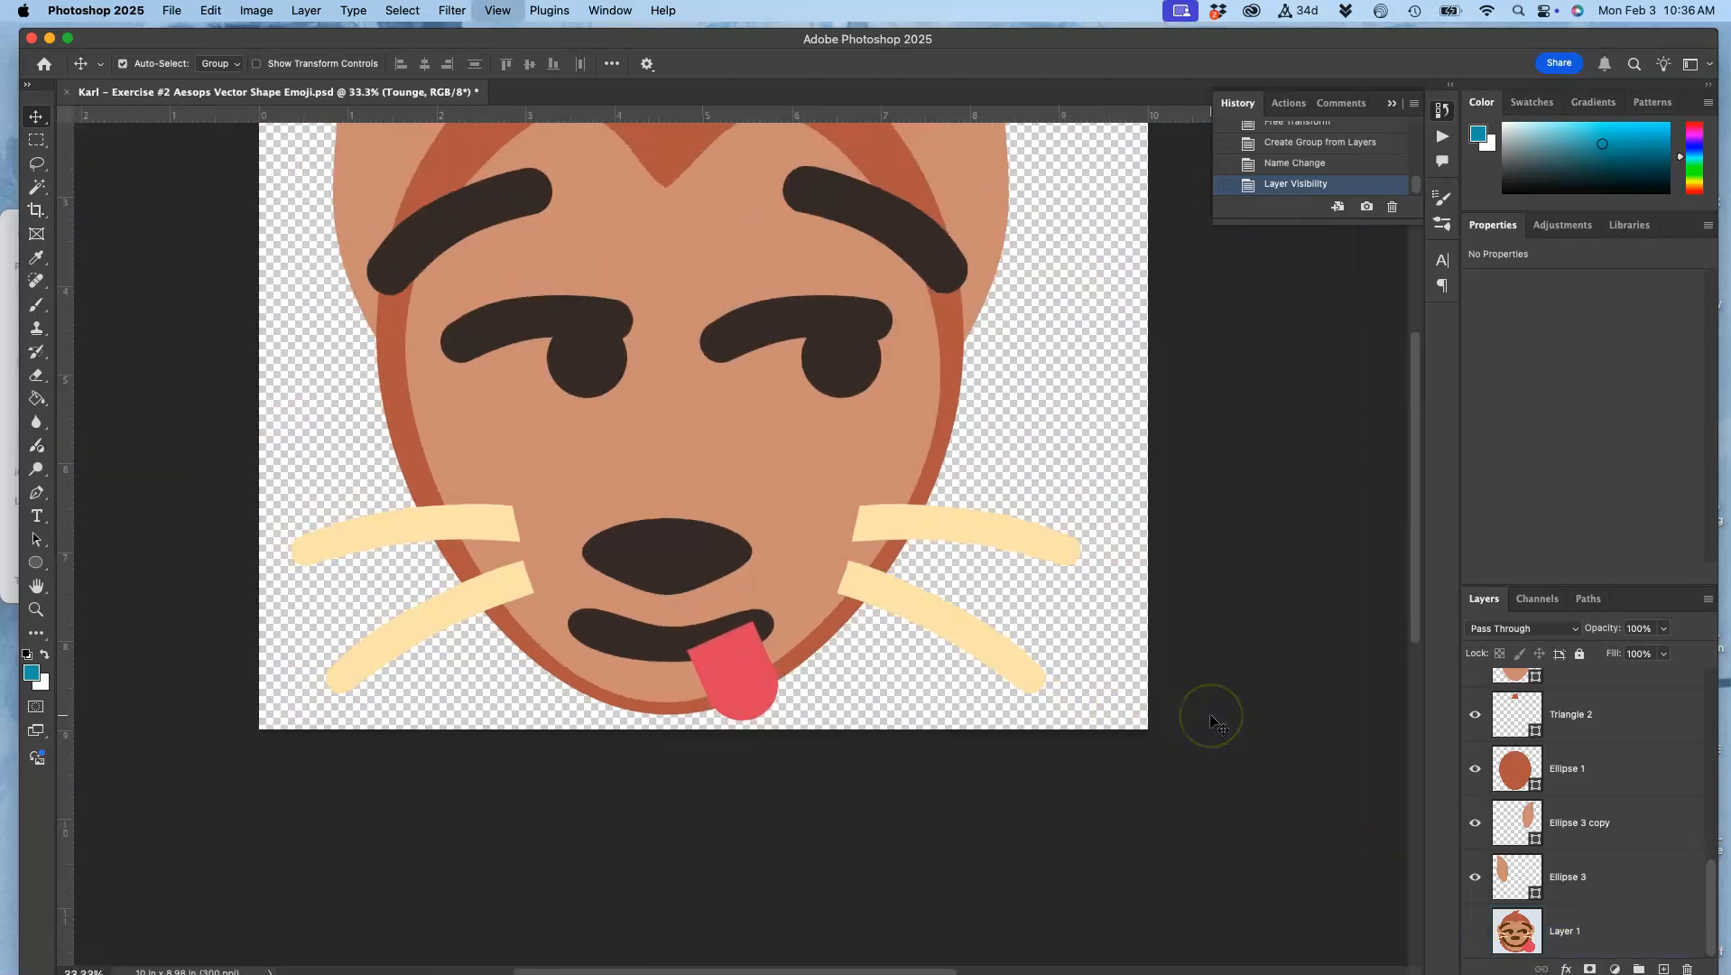
{"action": "scroll", "coordinate": [1211, 717], "scroll_direction": "up", "scroll_amount": 3}
{"action": "scroll", "coordinate": [1211, 718], "scroll_direction": "left", "scroll_amount": 2}
{"action": "scroll", "coordinate": [1211, 718], "scroll_direction": "down", "scroll_amount": 1}
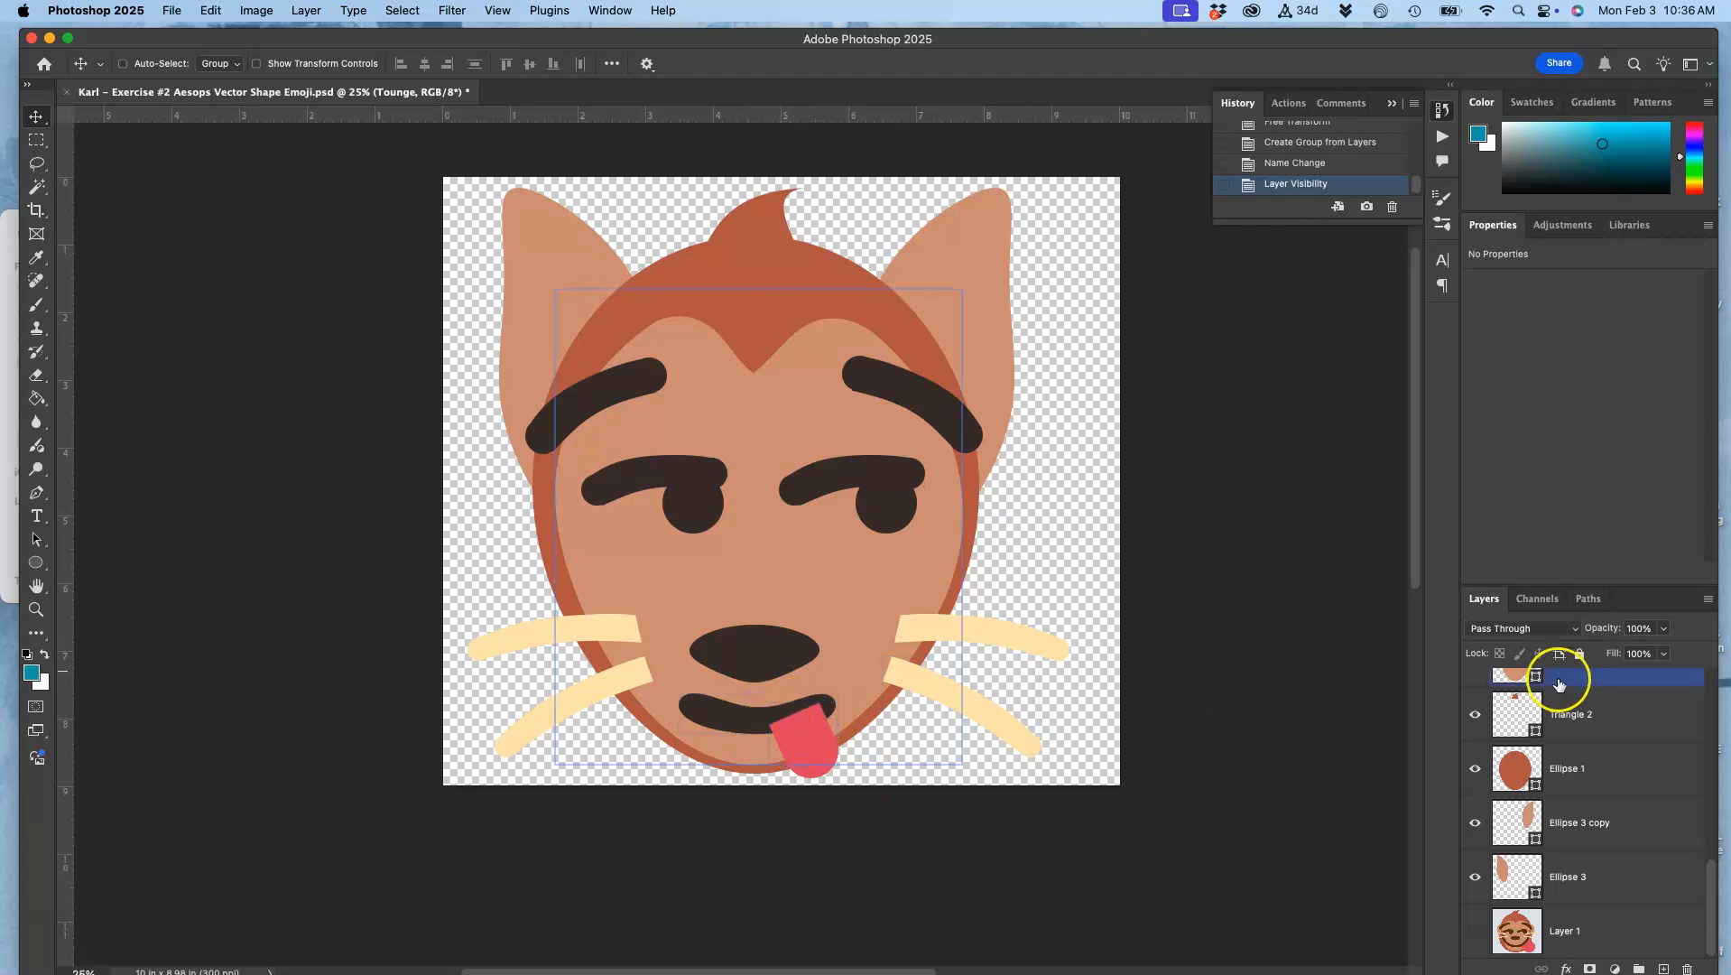
Step: Duplicate Rectangle 2 inside the Tounge group, hide the original and select the copy
{"action": "scroll", "coordinate": [1559, 683], "scroll_direction": "up", "scroll_amount": 8}
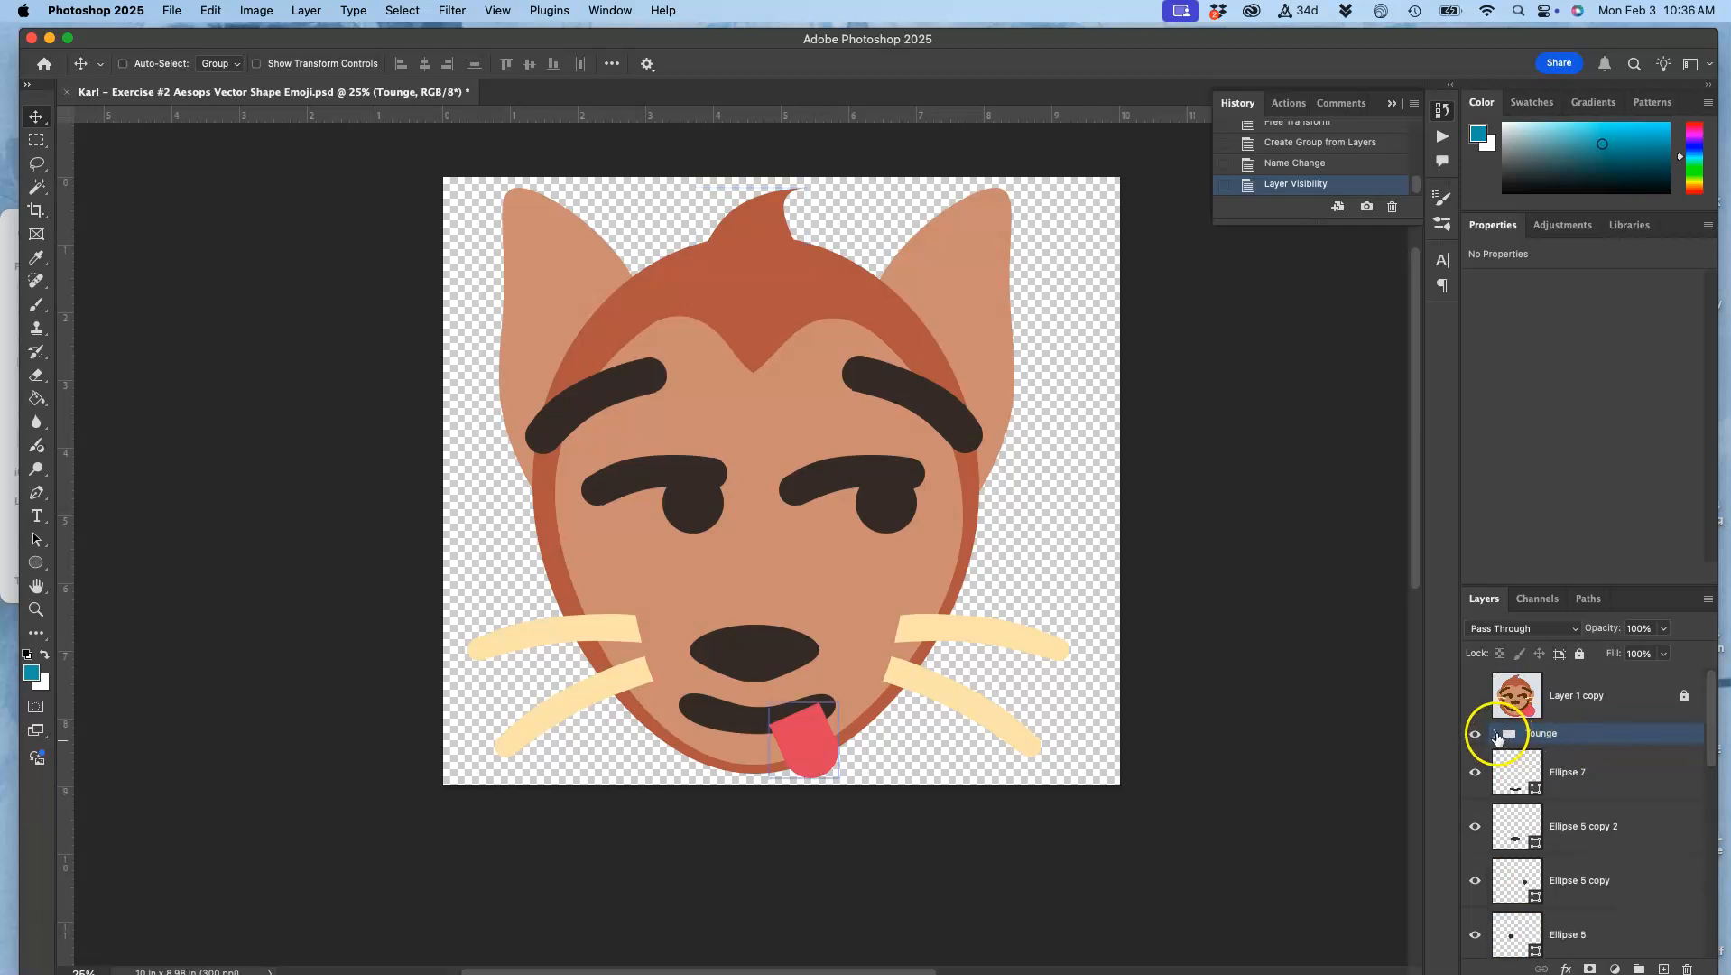
{"action": "left_click", "coordinate": [1495, 735]}
{"action": "left_click", "coordinate": [1543, 771]}
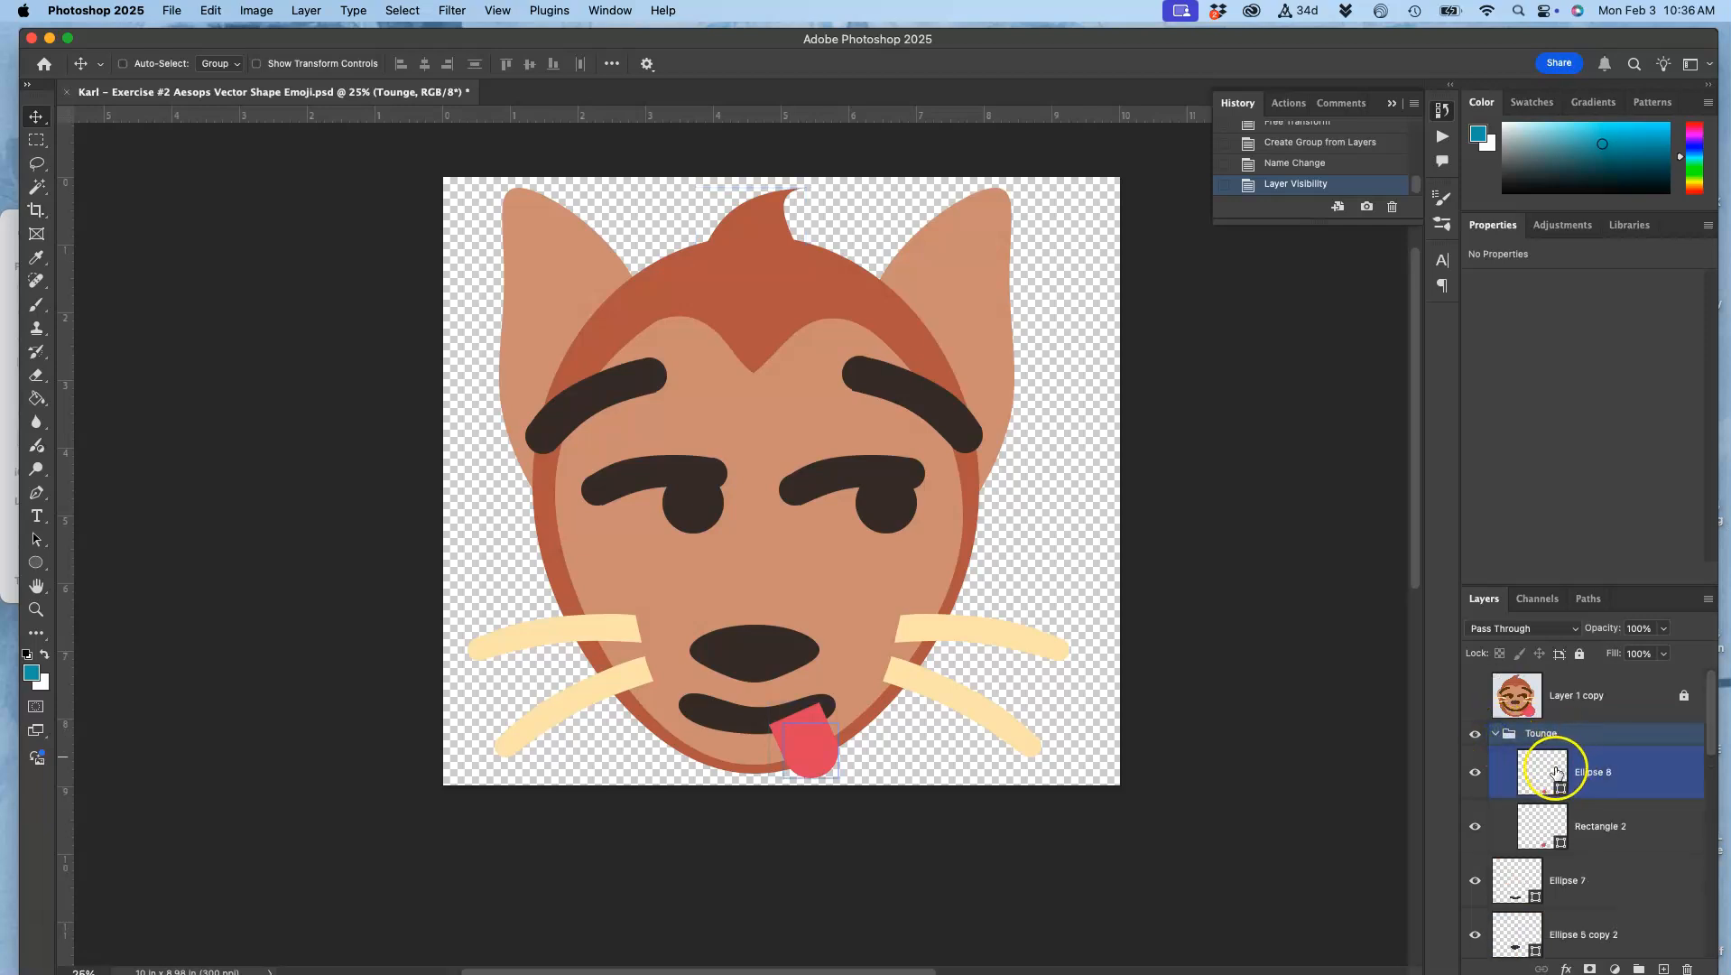
{"action": "left_click", "coordinate": [1549, 810]}
{"action": "left_click", "coordinate": [1476, 828]}
{"action": "left_click", "coordinate": [1476, 828]}
{"action": "left_click", "coordinate": [1547, 827]}
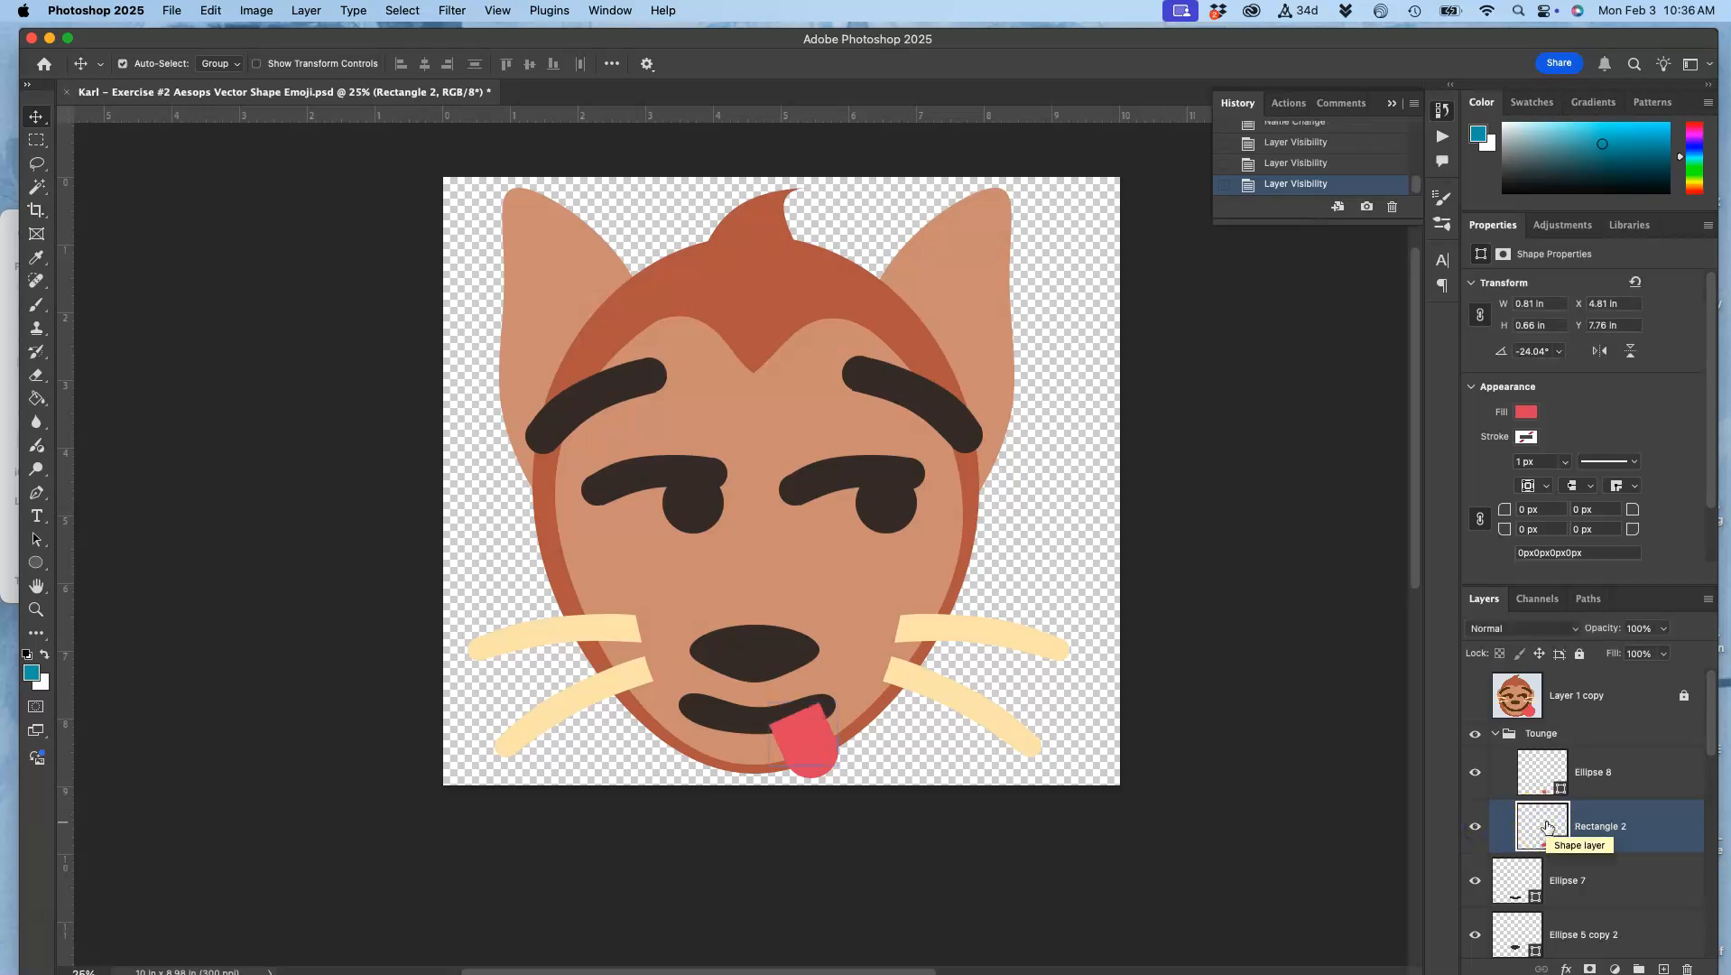
{"action": "key", "text": "cmd+j"}
{"action": "left_click", "coordinate": [1476, 881]}
{"action": "left_click", "coordinate": [1539, 825]}
Step: Warp the rectangle copy so the tongue's upper edge curves down along the mouth
{"action": "key", "text": "cmd+plus"}
{"action": "key", "text": "cmd+plus"}
{"action": "key", "text": "cmd+plus"}
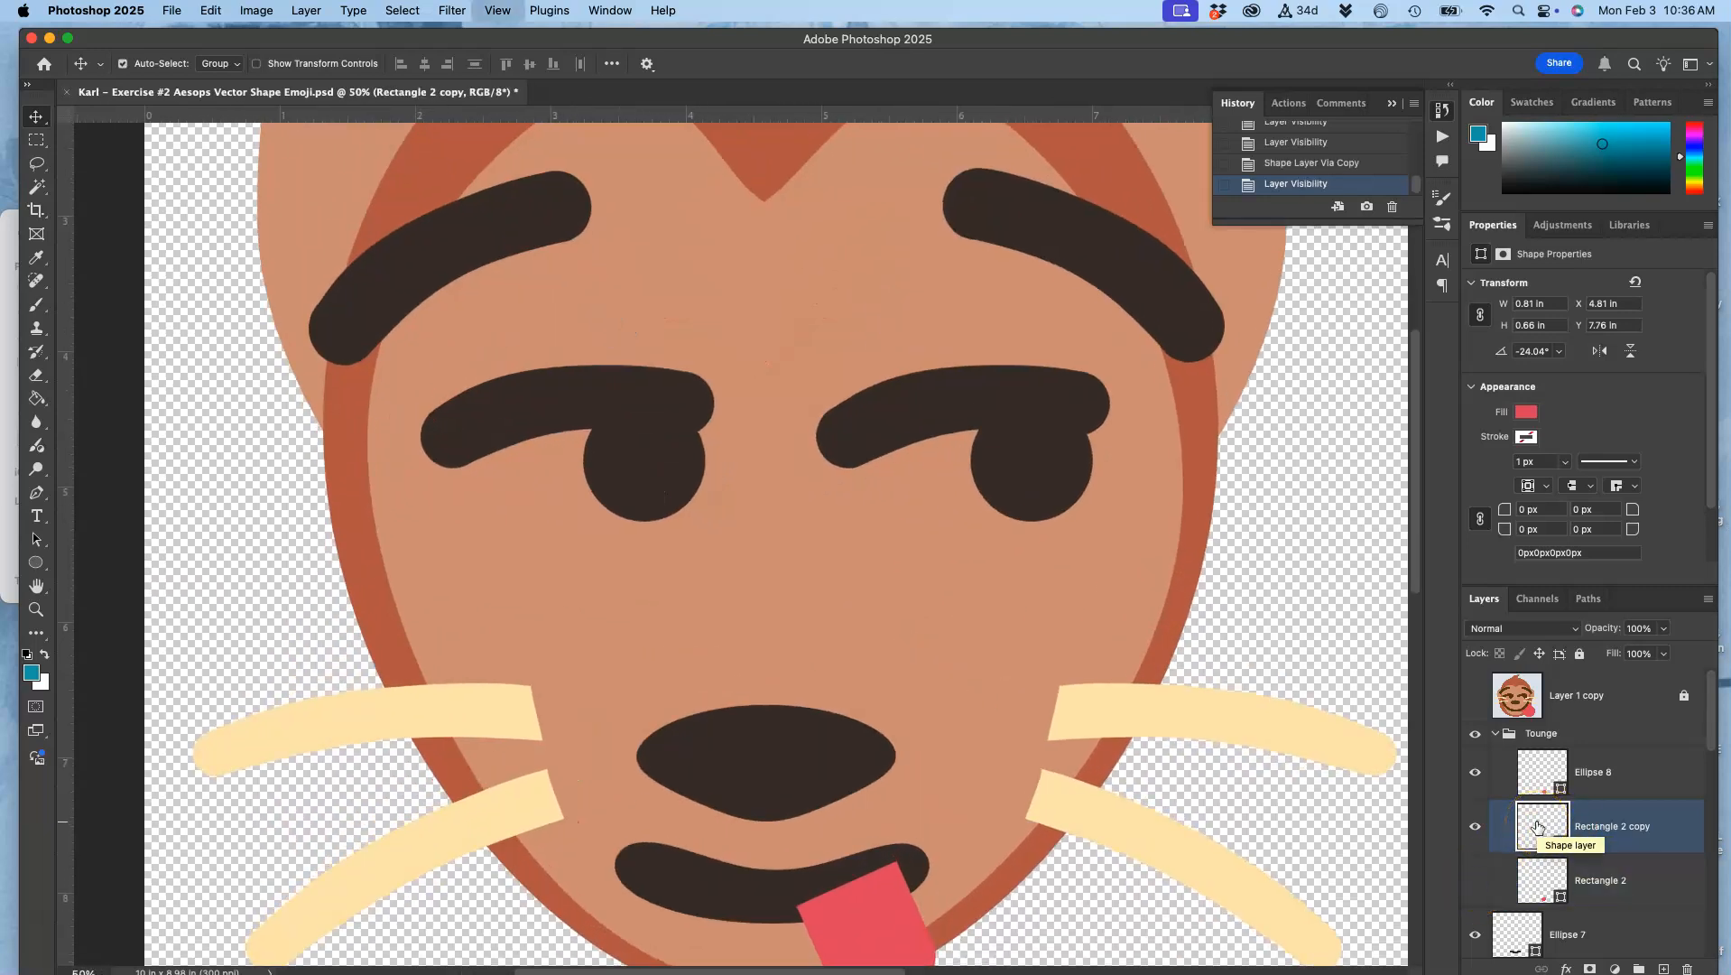
{"action": "scroll", "coordinate": [1013, 763], "scroll_direction": "down", "scroll_amount": 5}
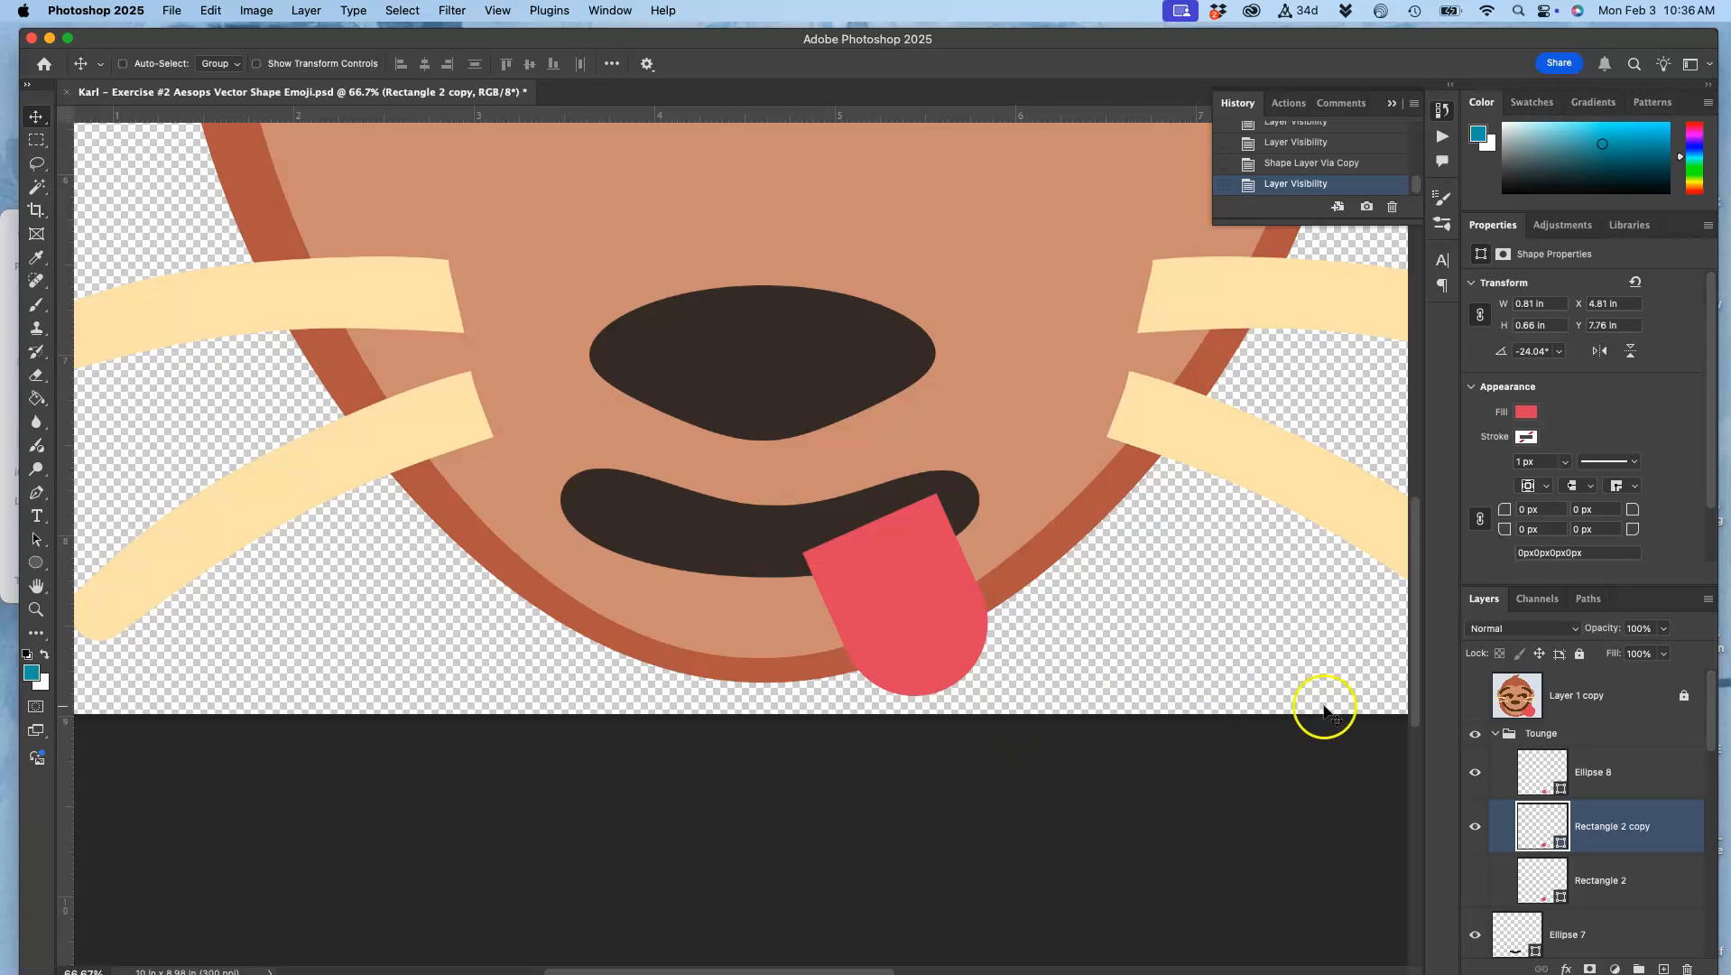
{"action": "key", "text": "super+t"}
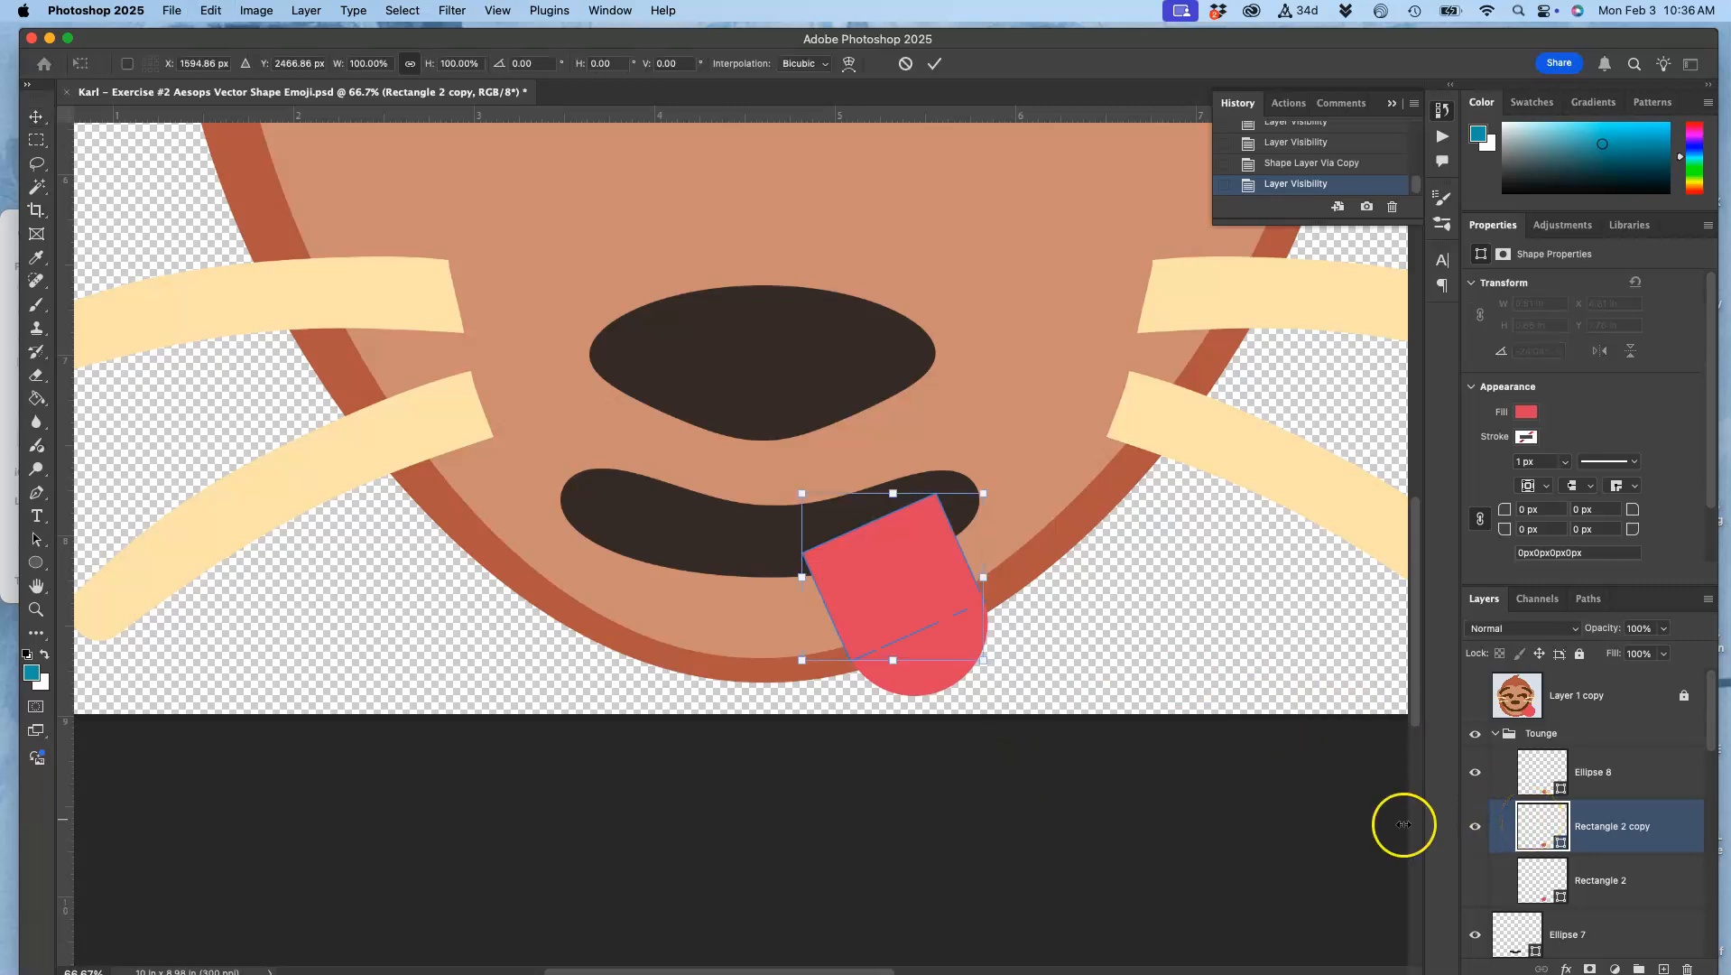
{"action": "right_click", "coordinate": [887, 588]}
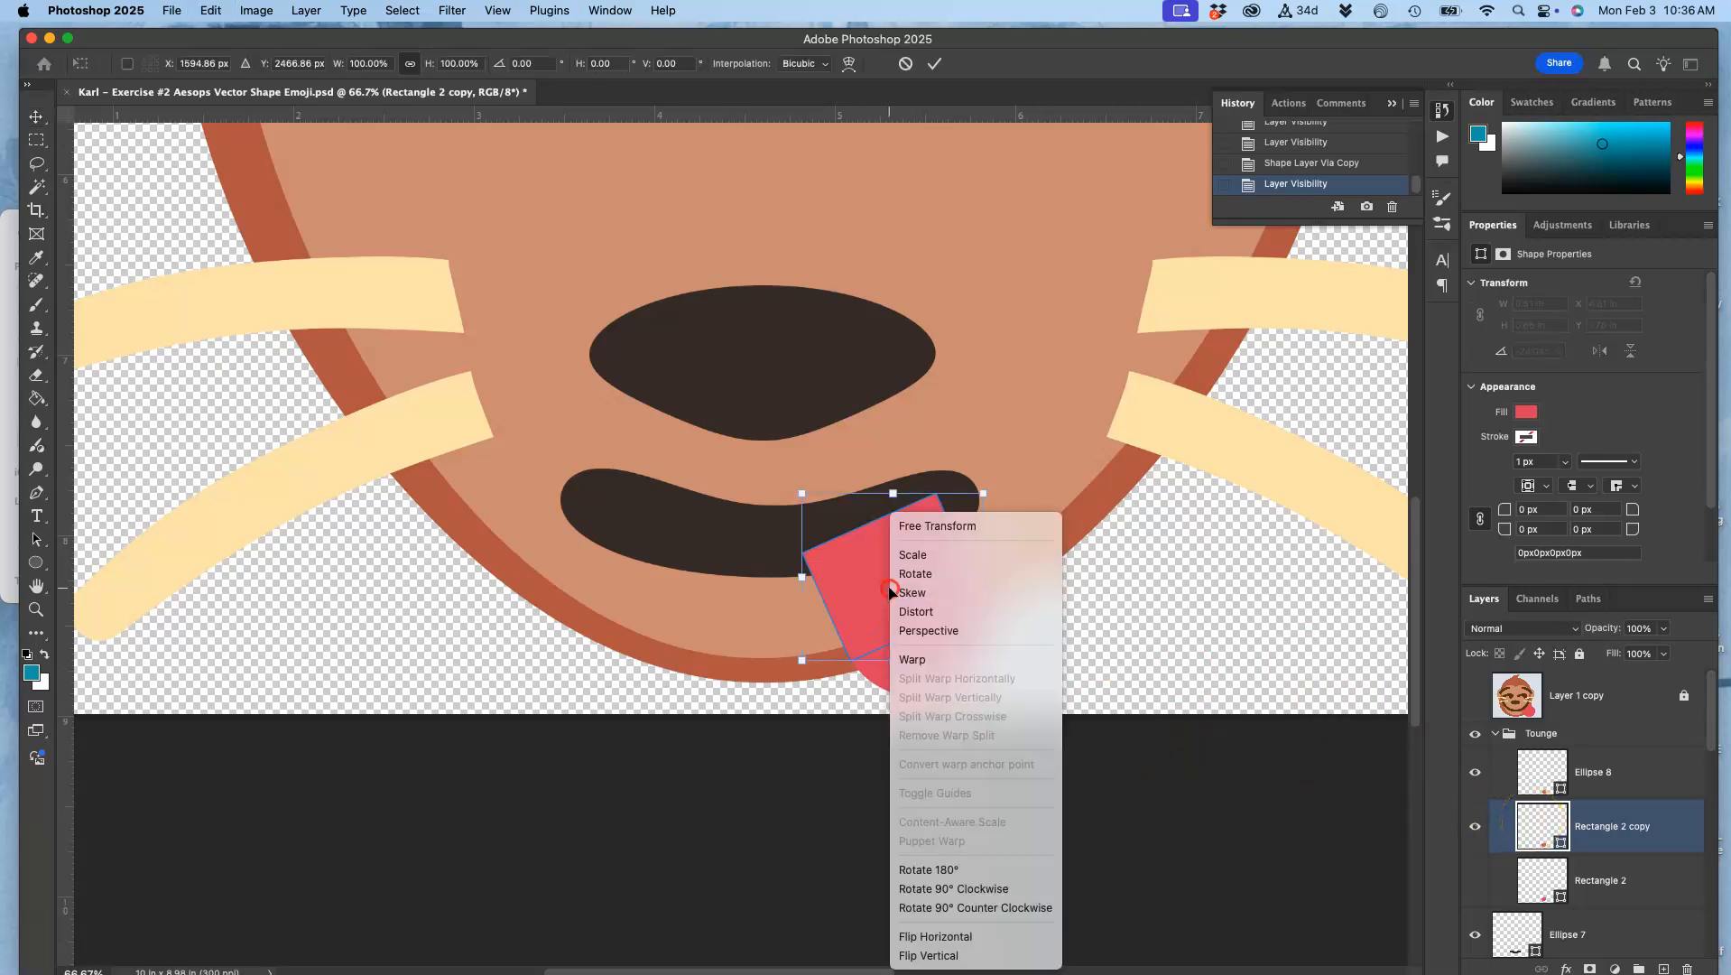
{"action": "left_click", "coordinate": [912, 659]}
{"action": "left_click_drag", "start_coordinate": [866, 513], "coordinate": [939, 512]}
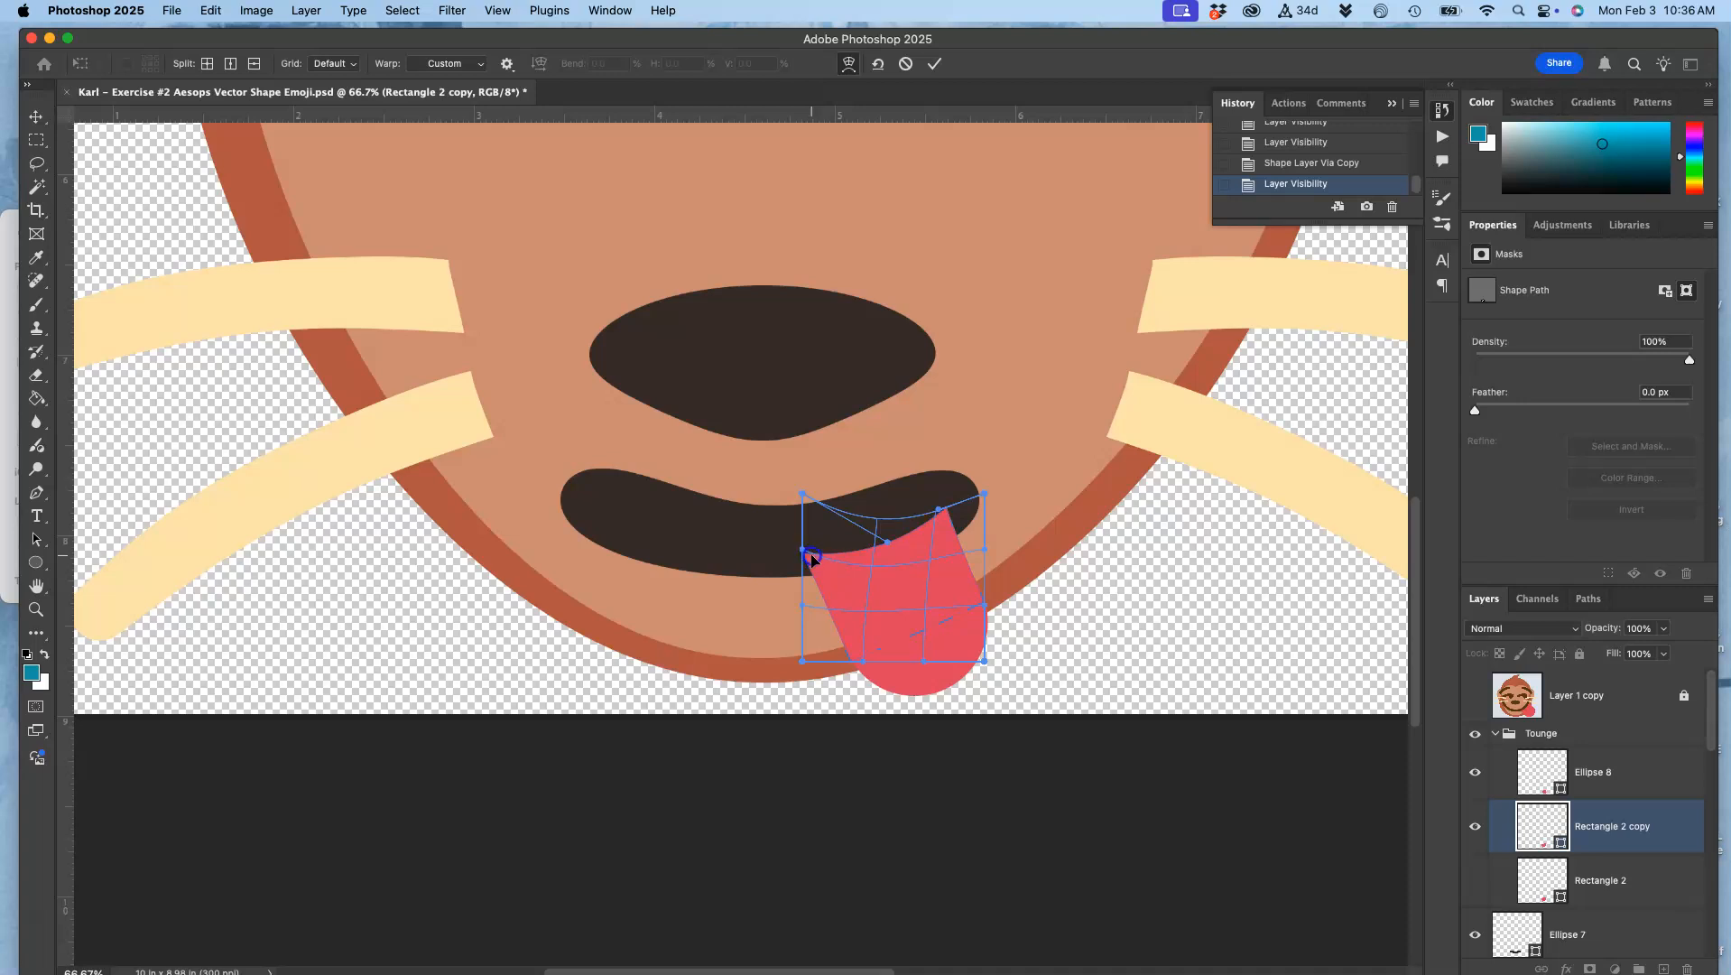
{"action": "key", "text": "Return"}
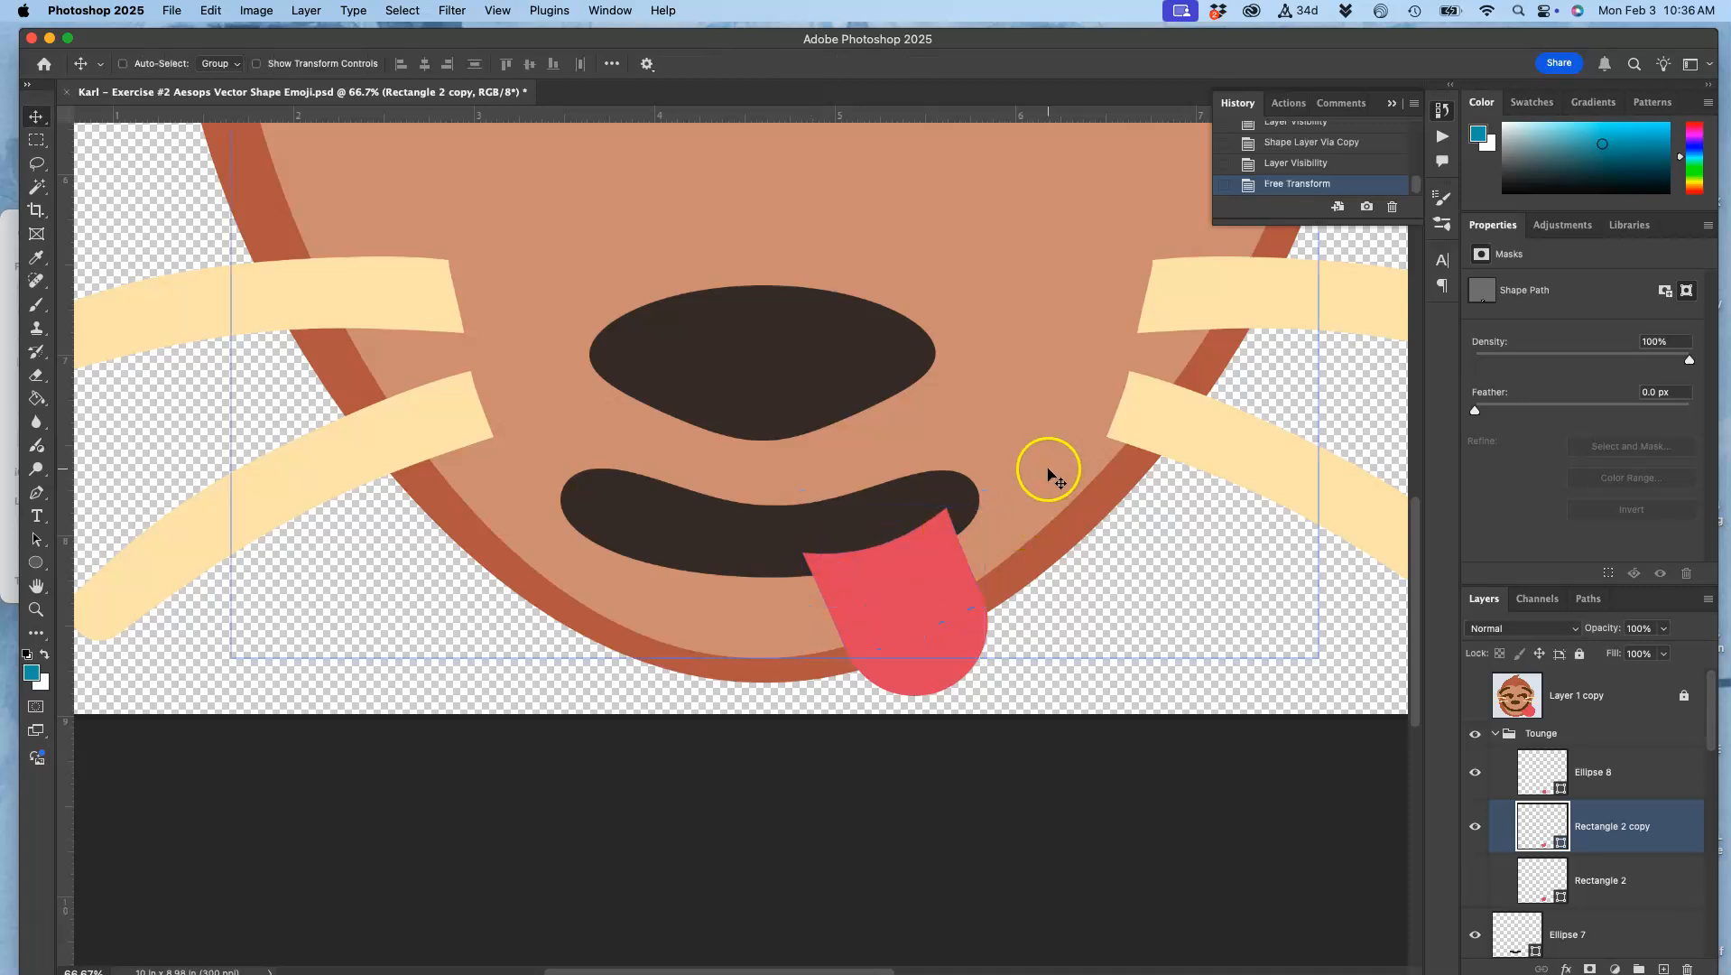
Step: Warp the rectangle copy again at its upper right corner, where the tongue meets the mouth
{"action": "key", "text": "super+t"}
{"action": "right_click", "coordinate": [910, 552]}
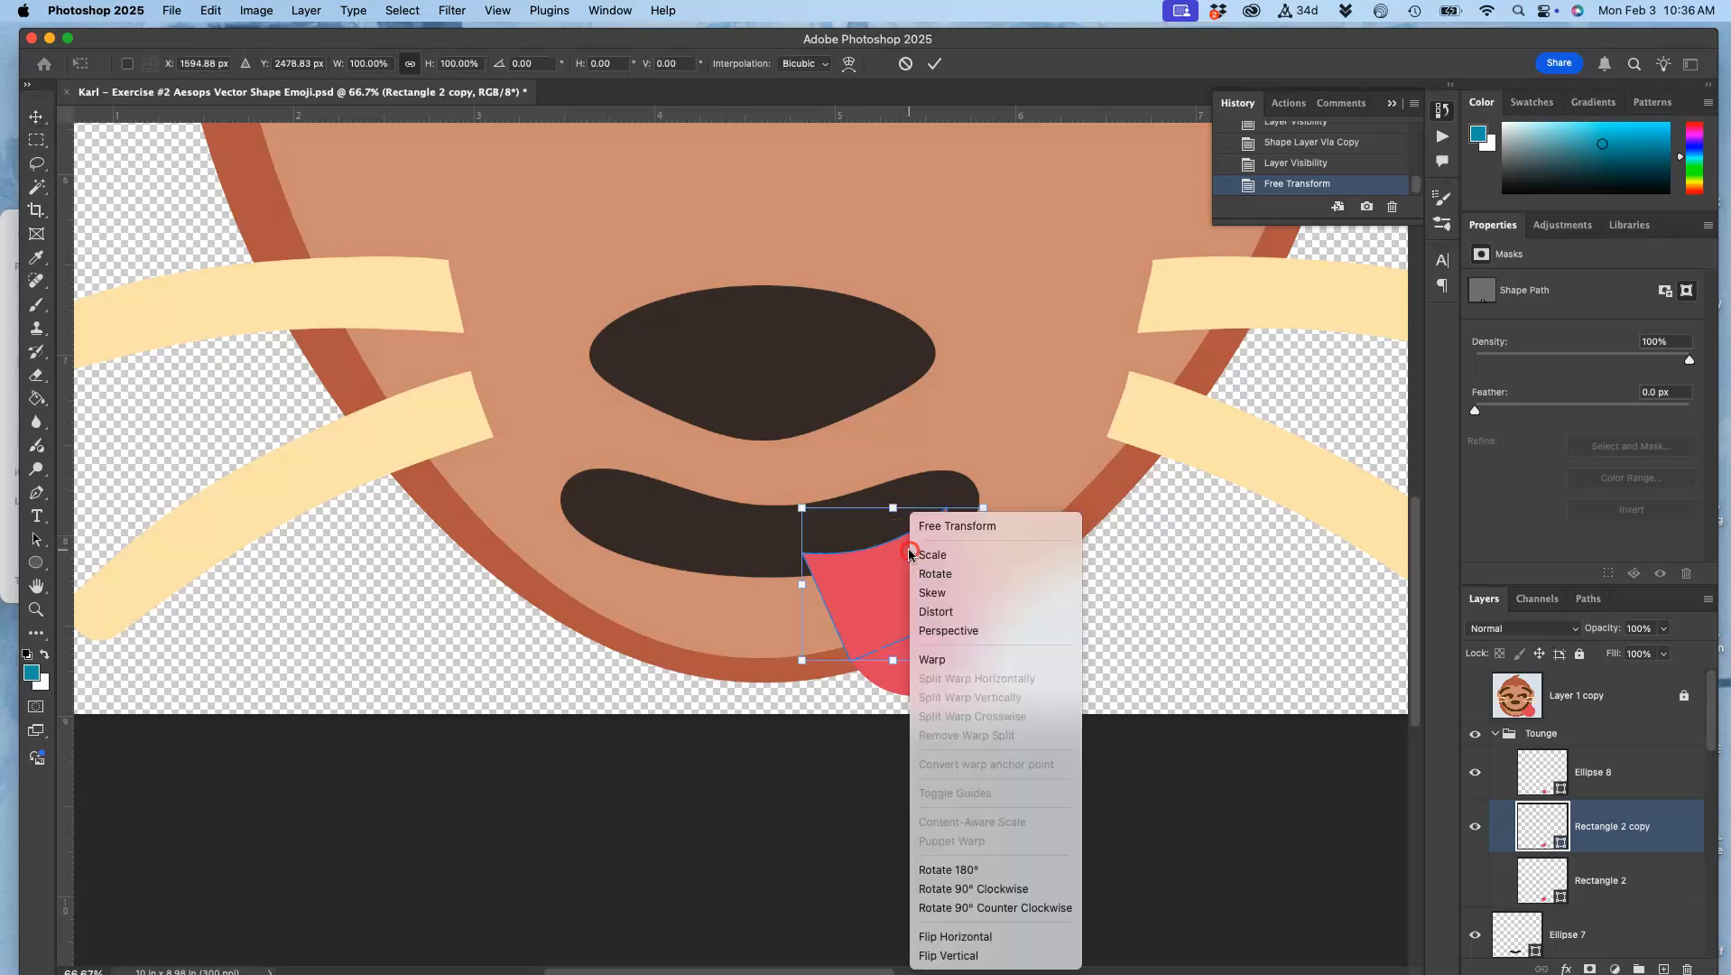
{"action": "left_click", "coordinate": [931, 660]}
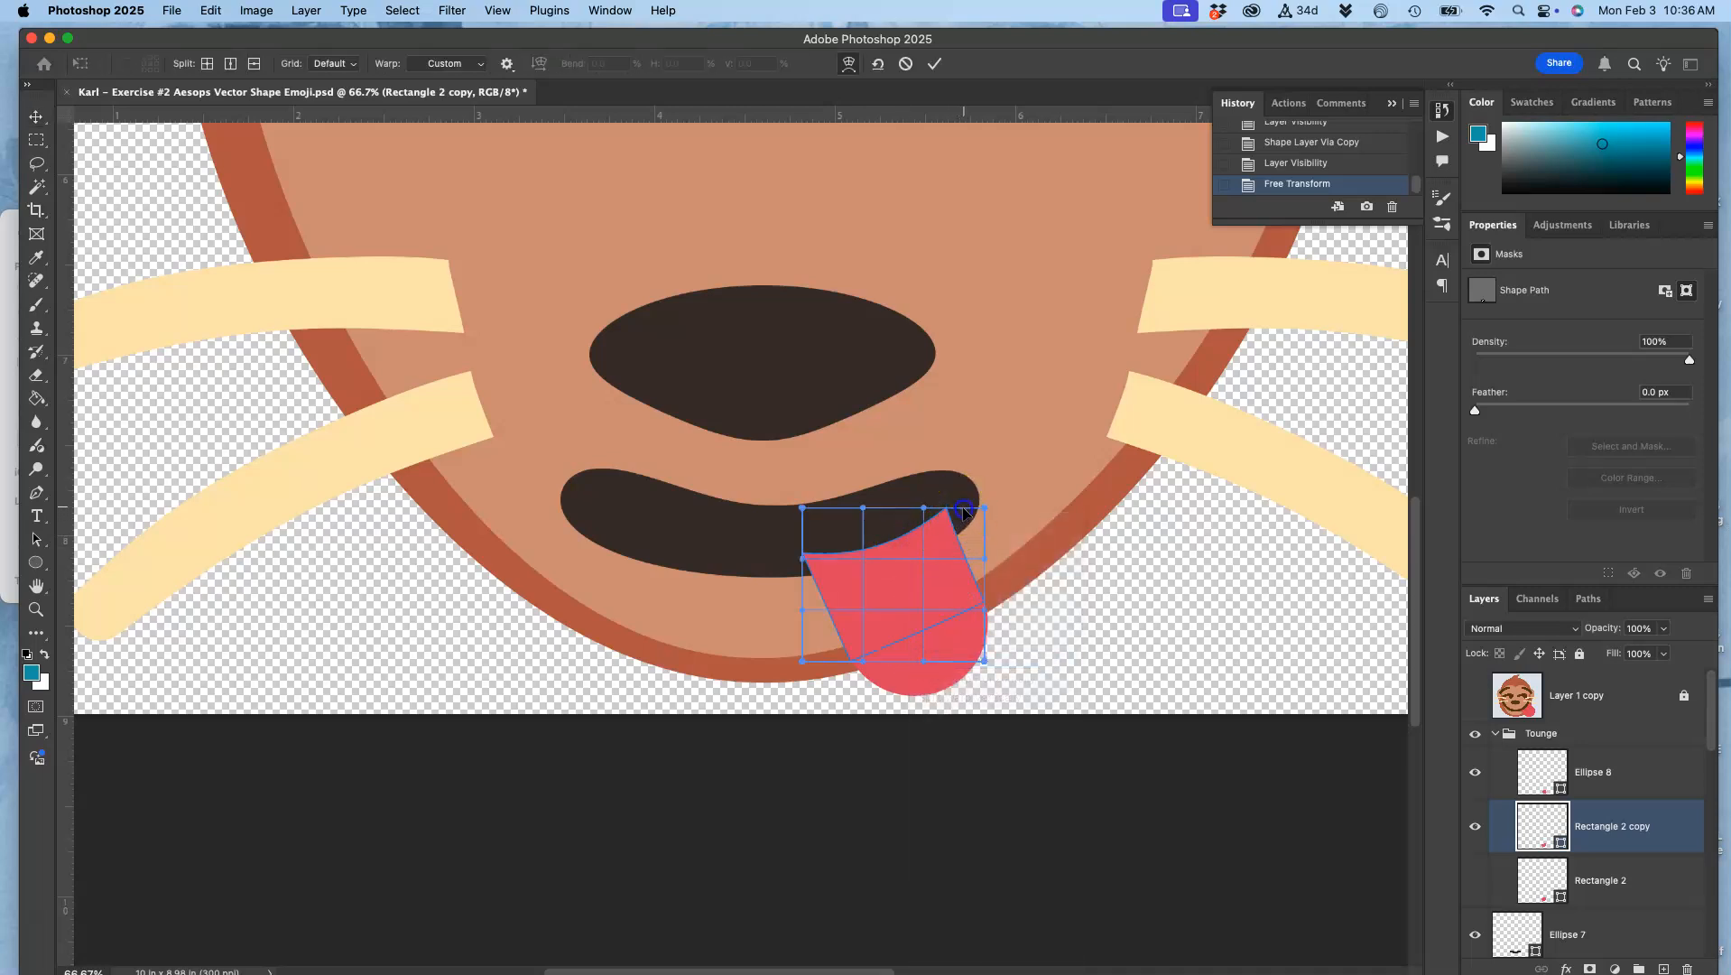